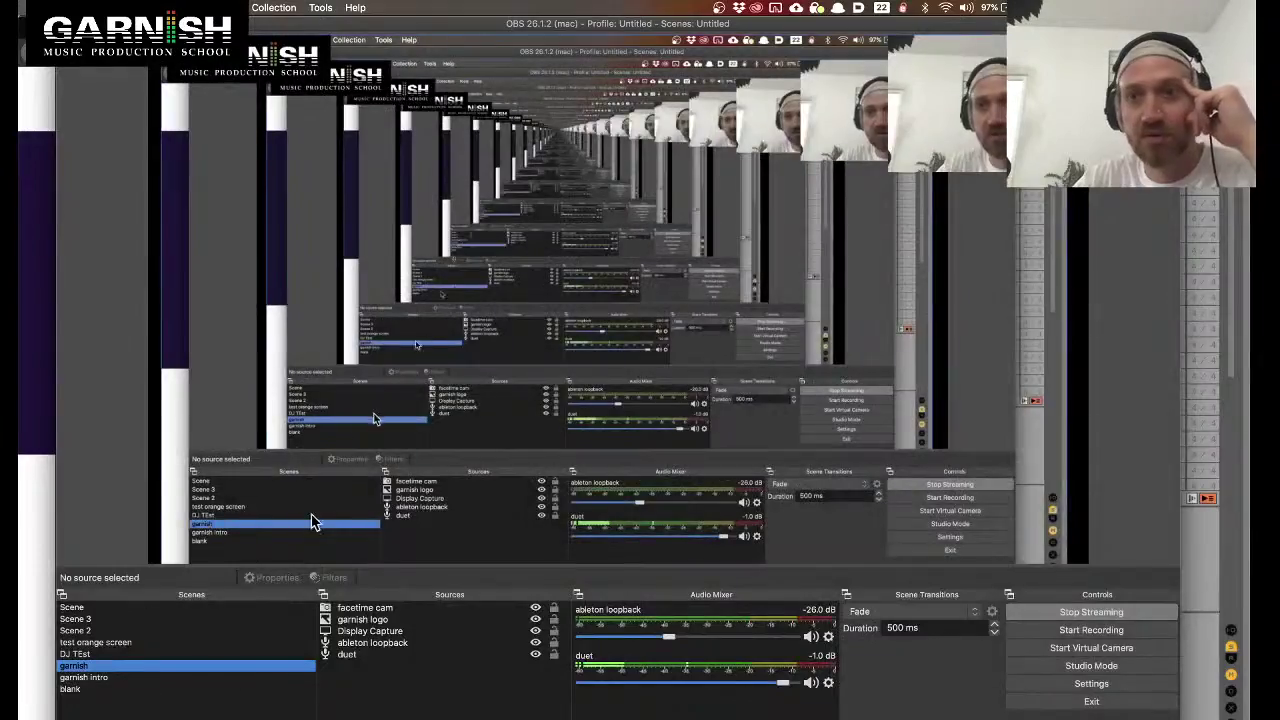
# Switch to the Ableton Live set and hide its browser
pyautogui.hotkey('ctrl', 'Up')
pyautogui.click(877, 233)
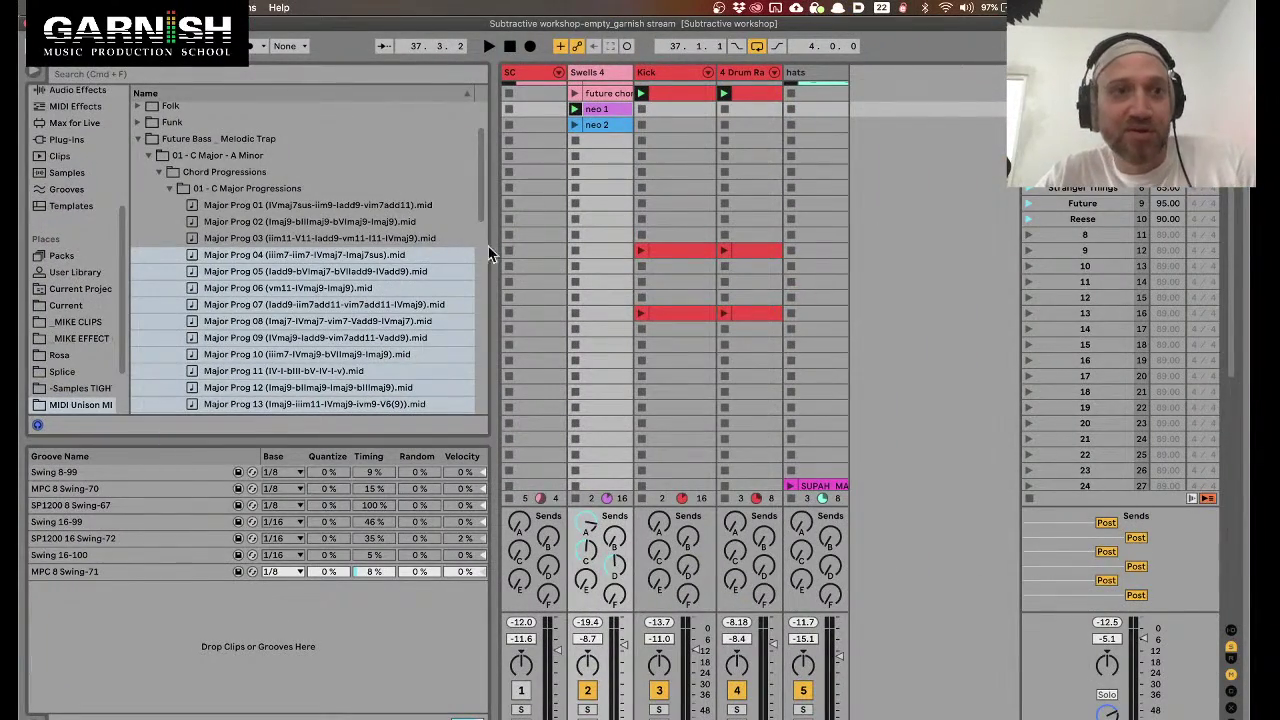
pyautogui.click(34, 72)
# Check the live stream on its YouTube page in Firefox and return to the Ableton Live set
pyautogui.hotkey('ctrl', 'Up')
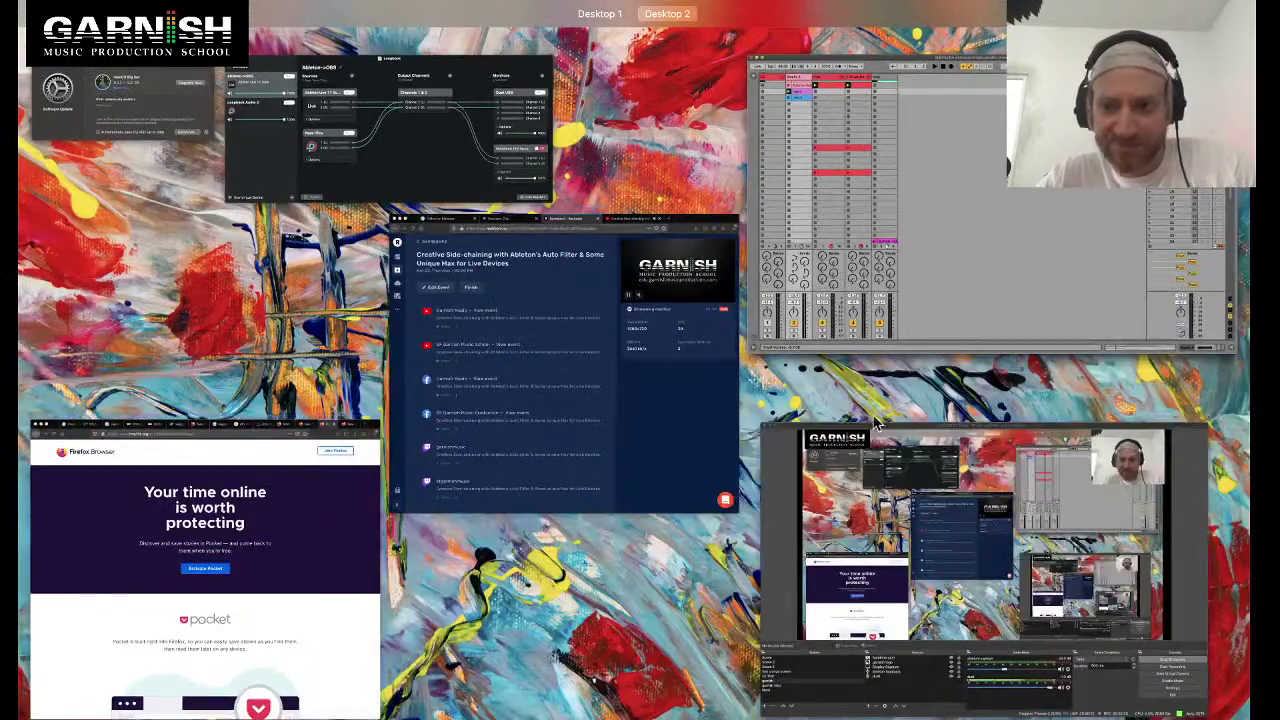
pyautogui.click(620, 398)
pyautogui.click(751, 29)
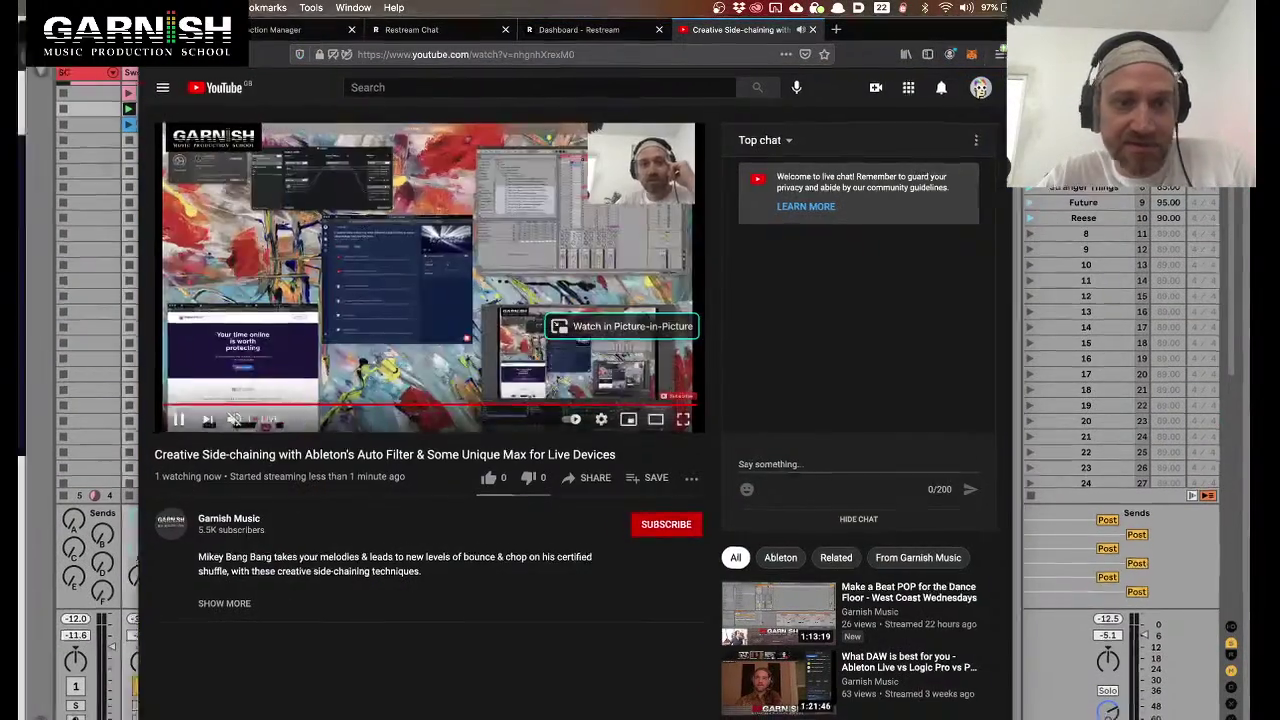
pyautogui.hotkey('ctrl', 'Up')
pyautogui.click(1000, 200)
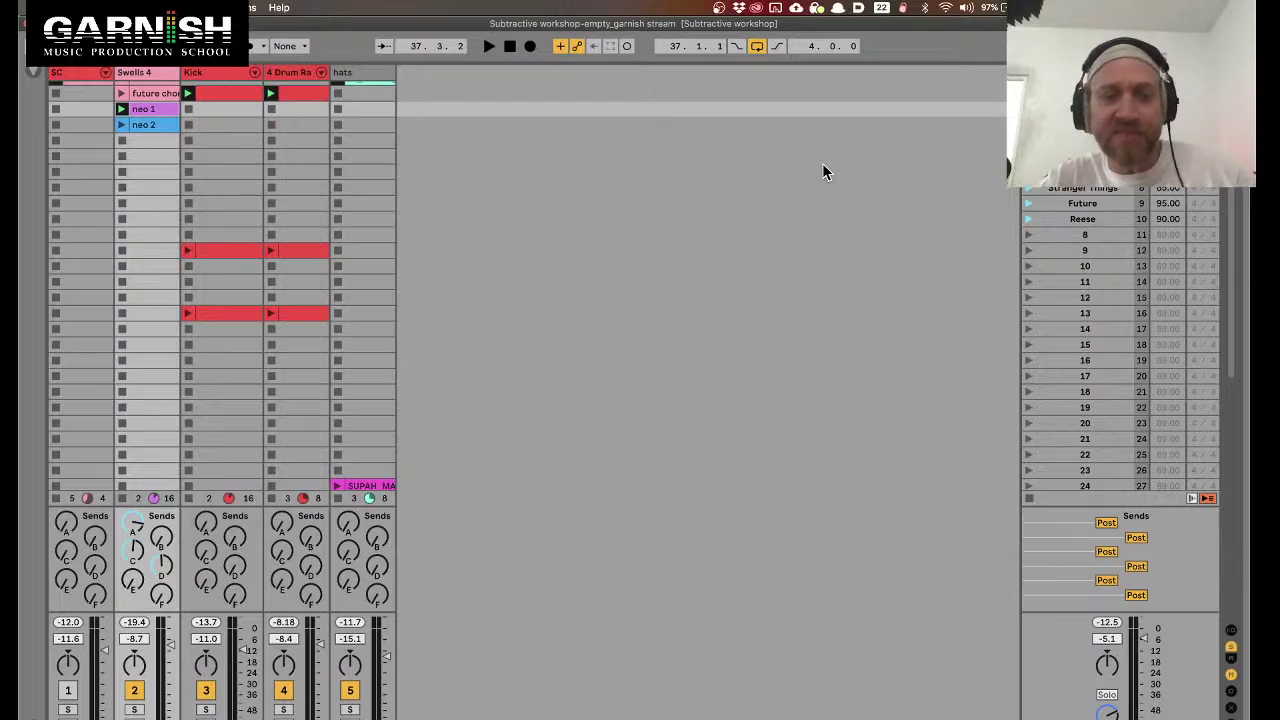
pyautogui.hotkey('ctrl', 'Up')
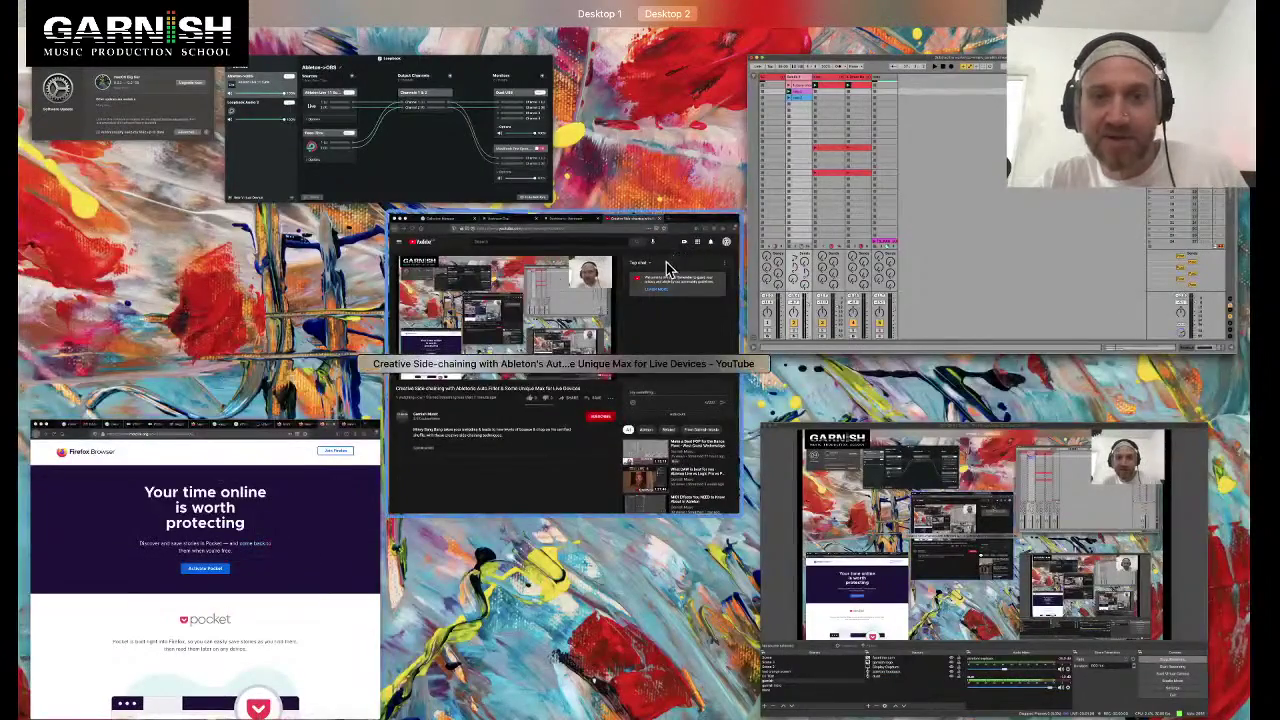
pyautogui.click(865, 205)
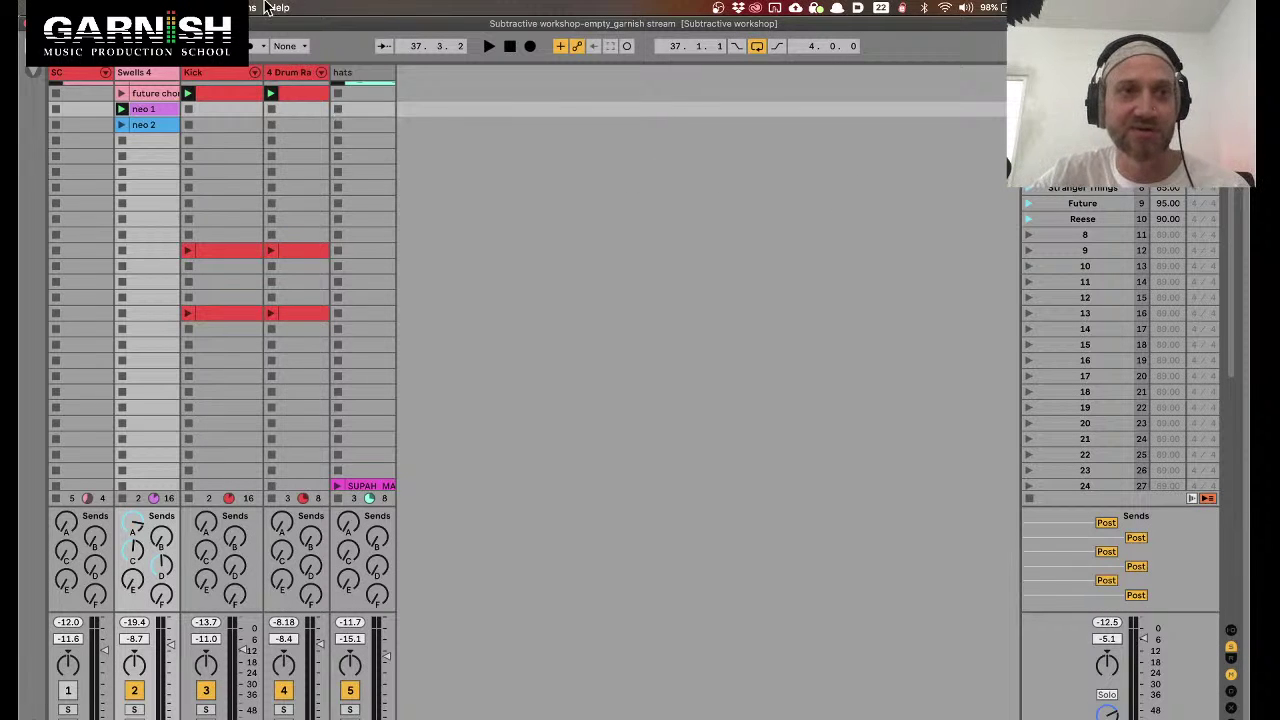
# Open the recent Live set "Jicheal Mackson_003_m1-live stream.als"
pyautogui.click(100, 7)
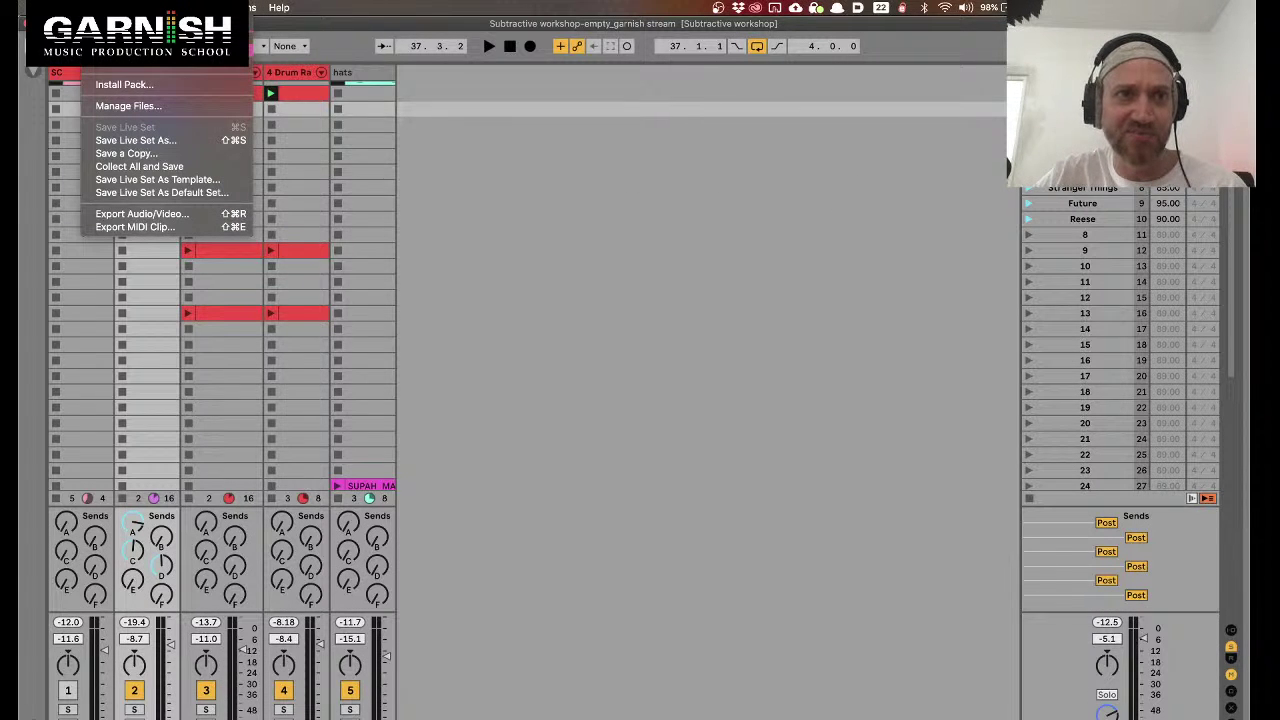
pyautogui.moveTo(150, 50)
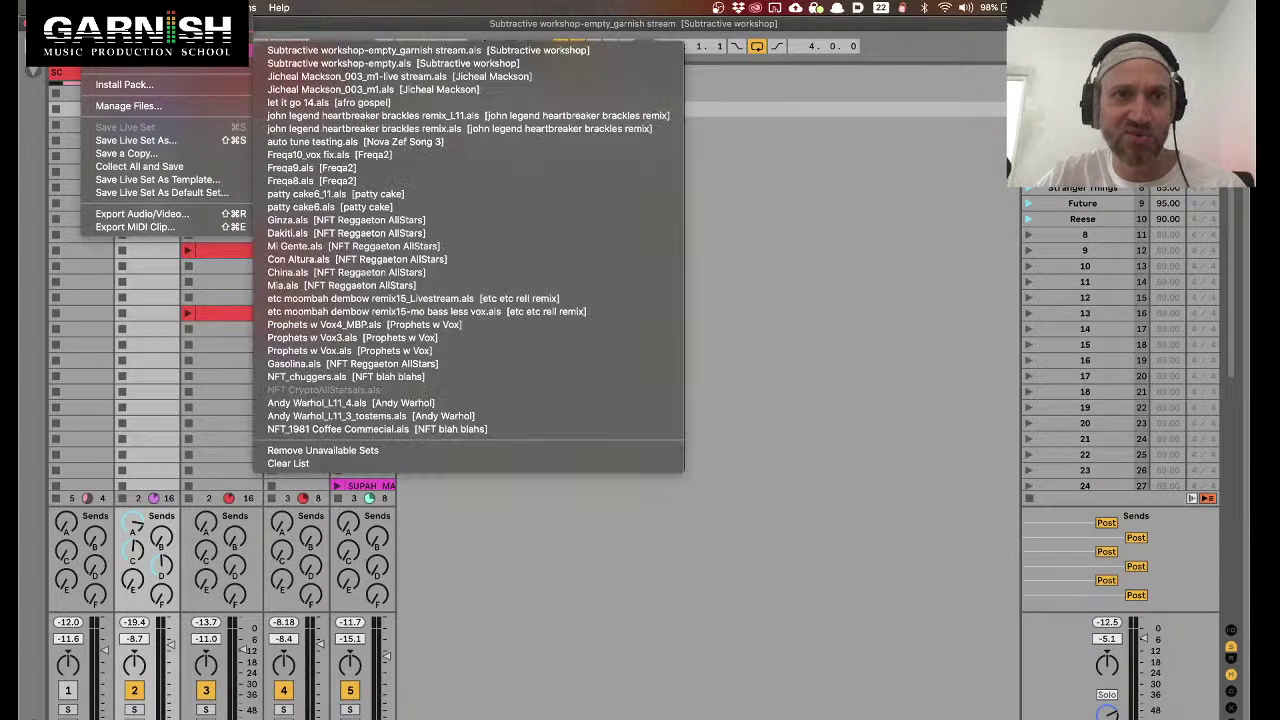
pyautogui.click(432, 76)
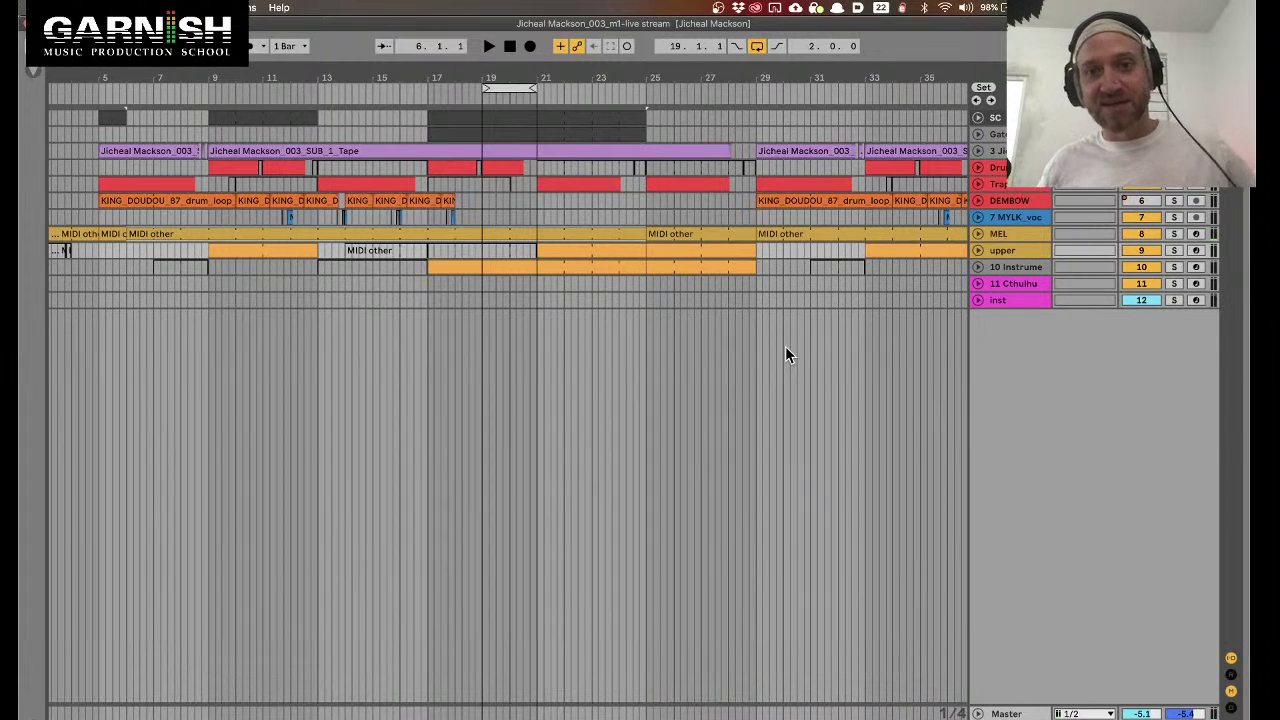
# Play the arrangement from bar 19, stop it, and play it again from bar 9
pyautogui.click(1022, 233)
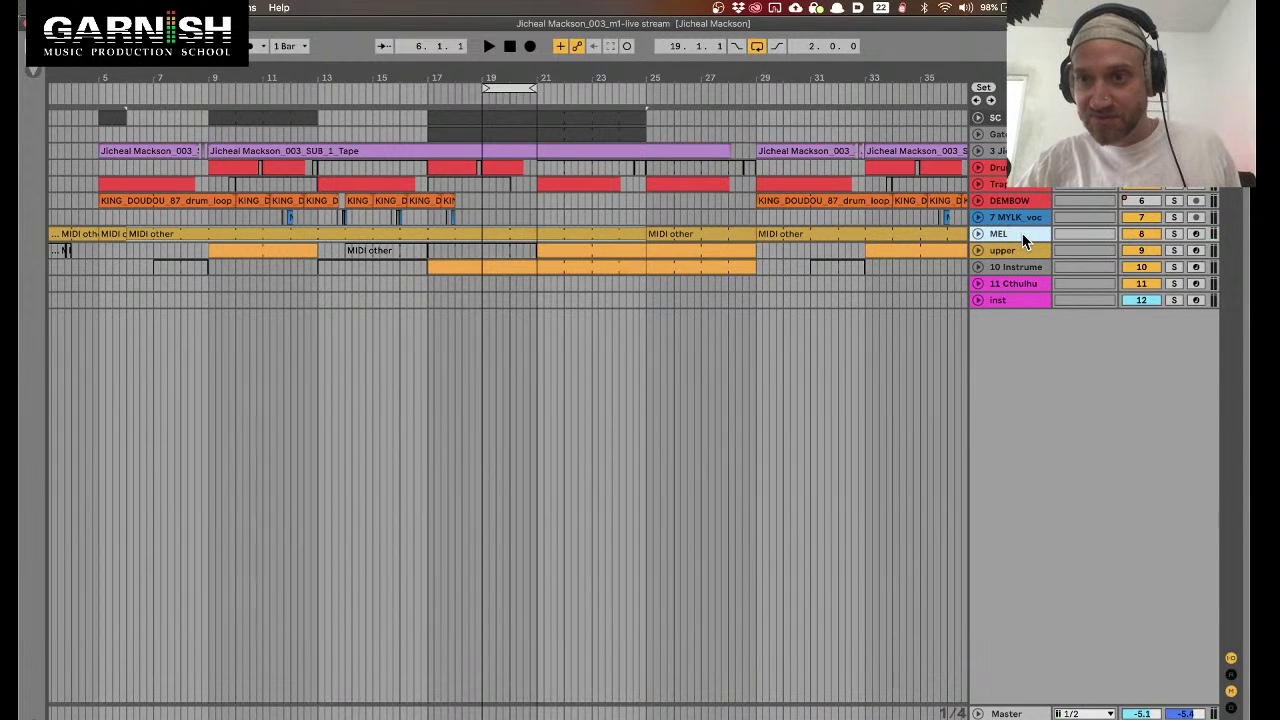
pyautogui.click(479, 284)
pyautogui.press('space')
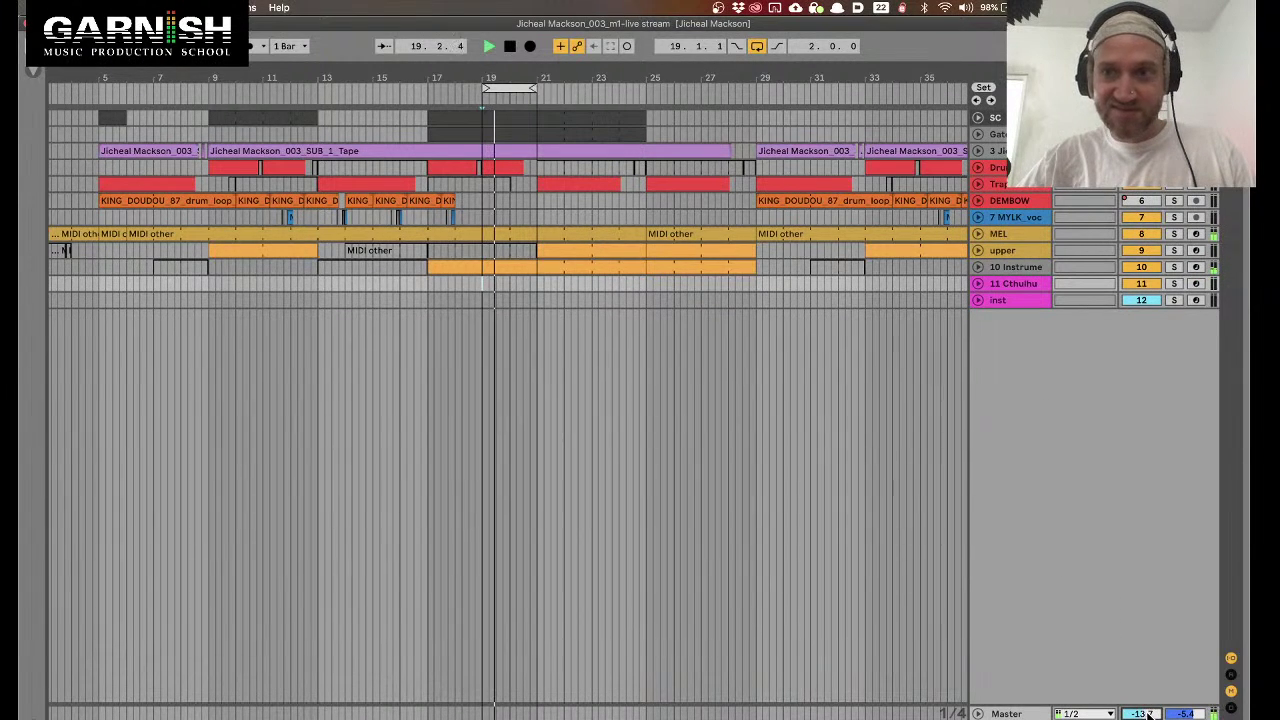
pyautogui.press('space')
pyautogui.click(186, 234)
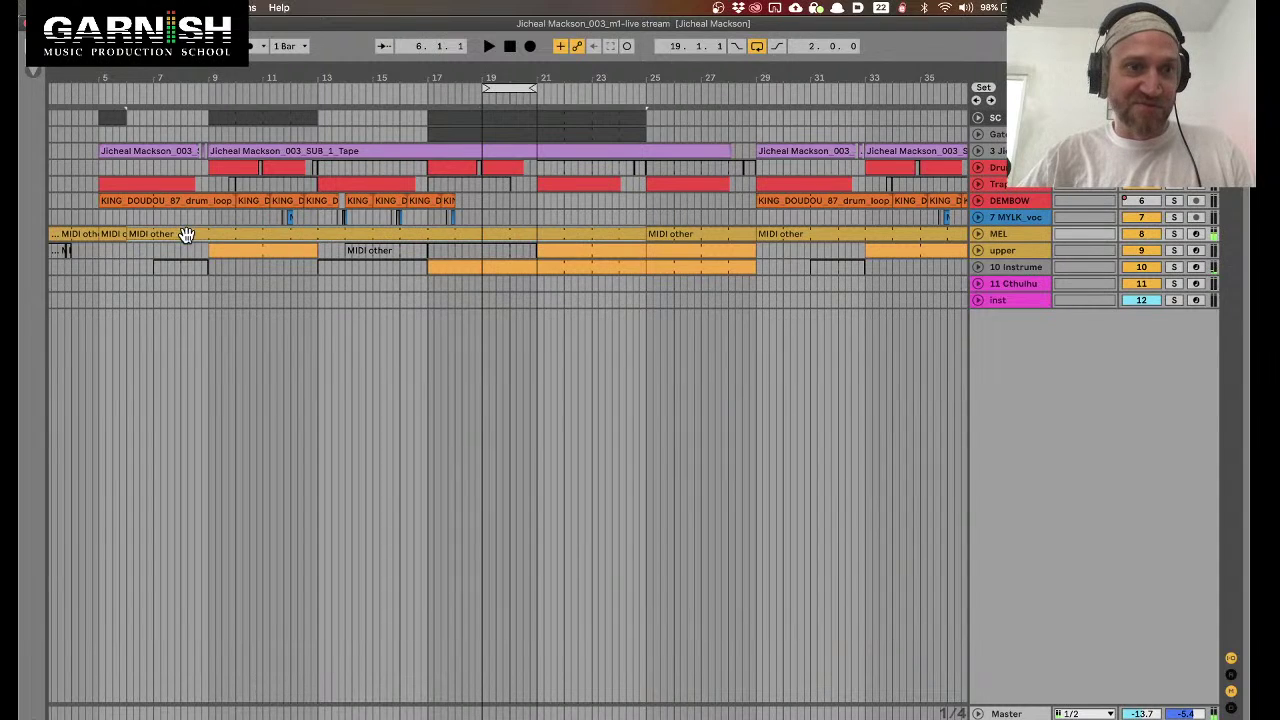
pyautogui.click(210, 220)
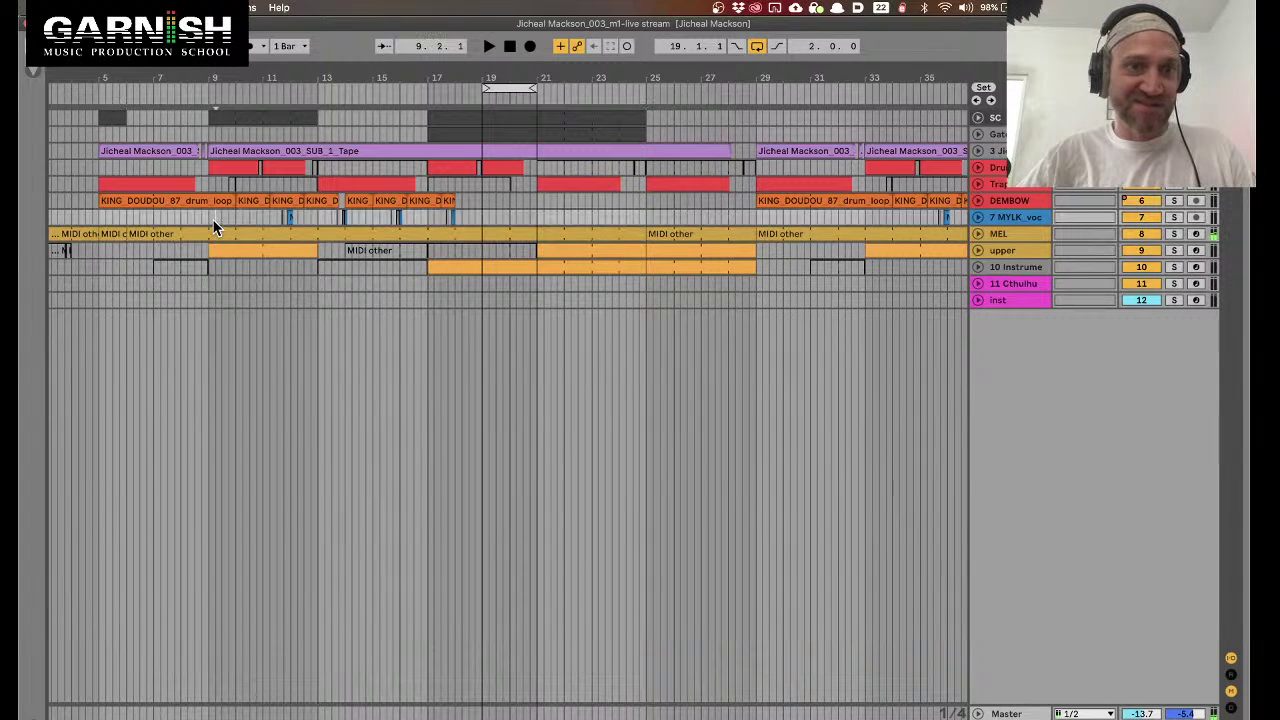
pyautogui.press('space')
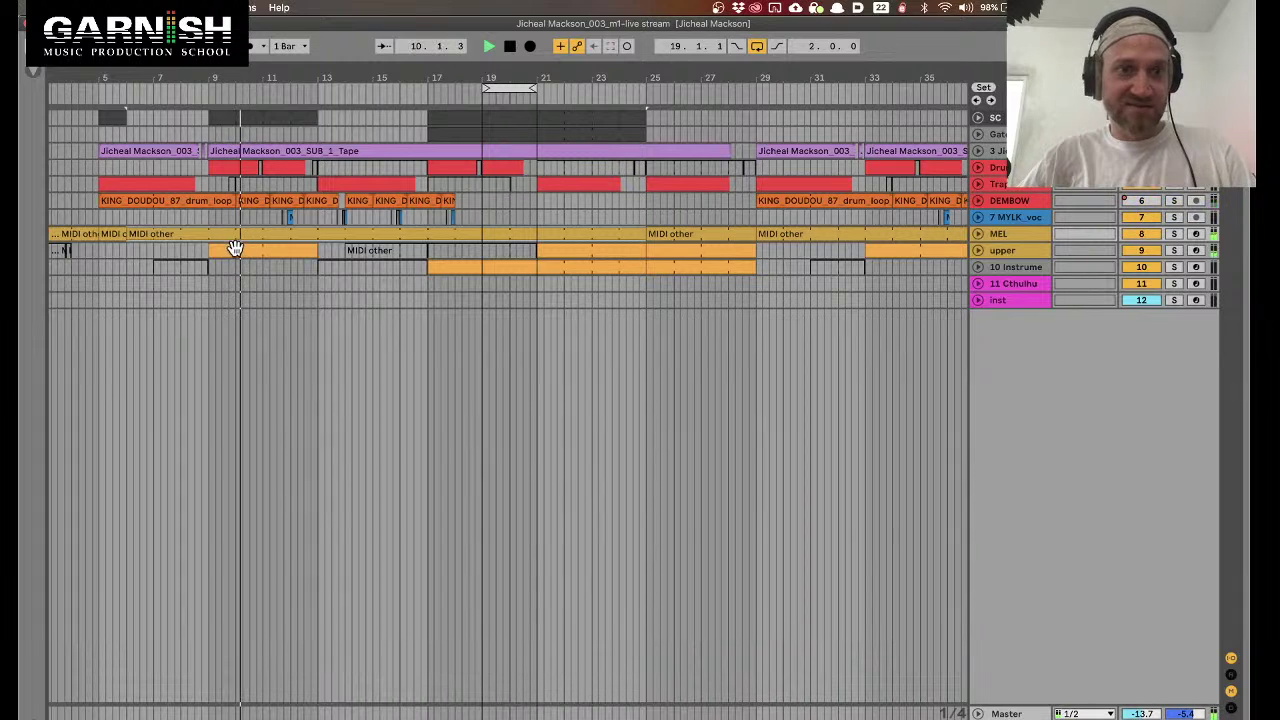
# Open the MIDI clip at bar 9 on the "upper" track and stop playback
pyautogui.click(237, 250)
pyautogui.click(237, 250)
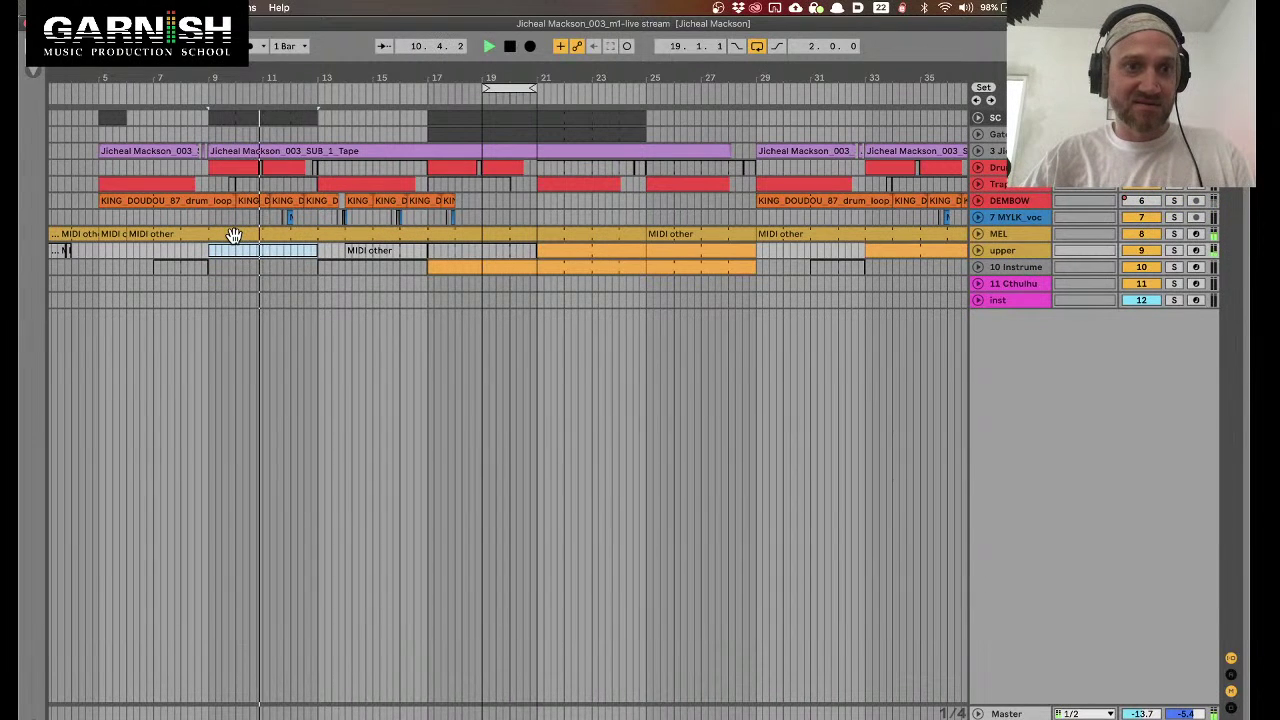
pyautogui.doubleClick(237, 250)
pyautogui.press('space')
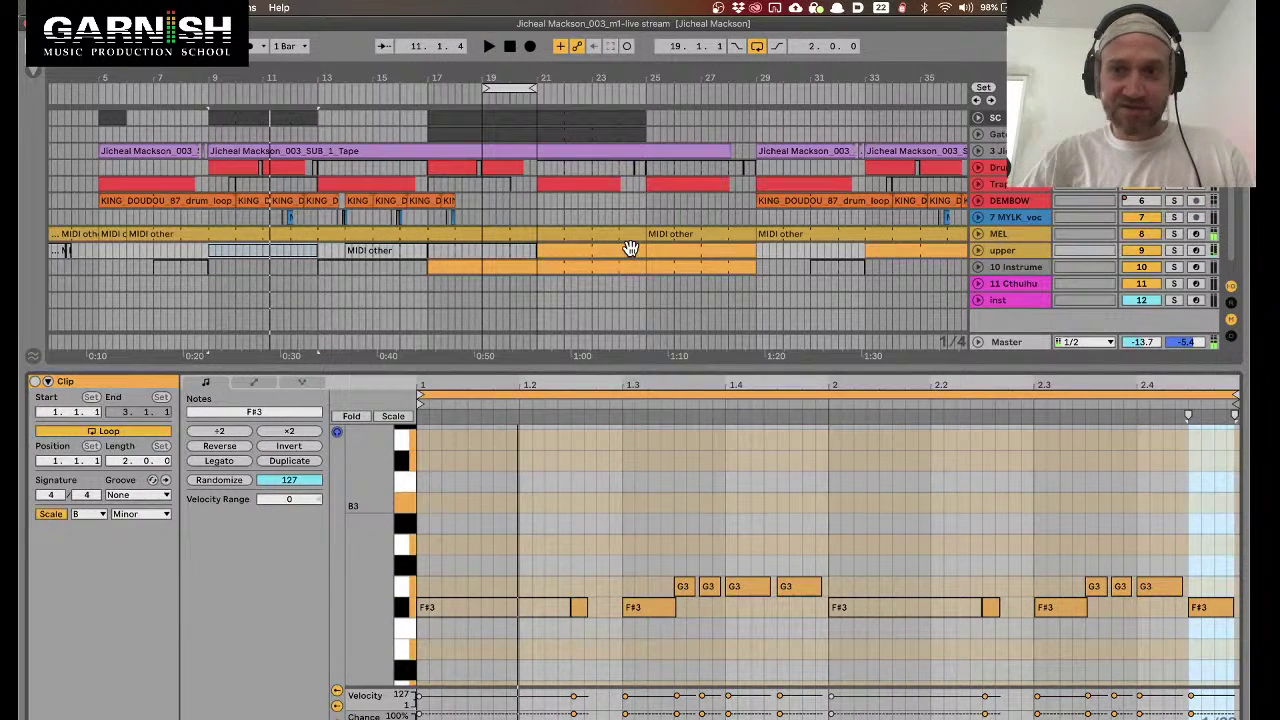
# Bypass the audio effect rack after EQ Eight on the MEL track and listen to the part from bar 9
pyautogui.click(1016, 233)
pyautogui.hotkey('shift', 'Tab')
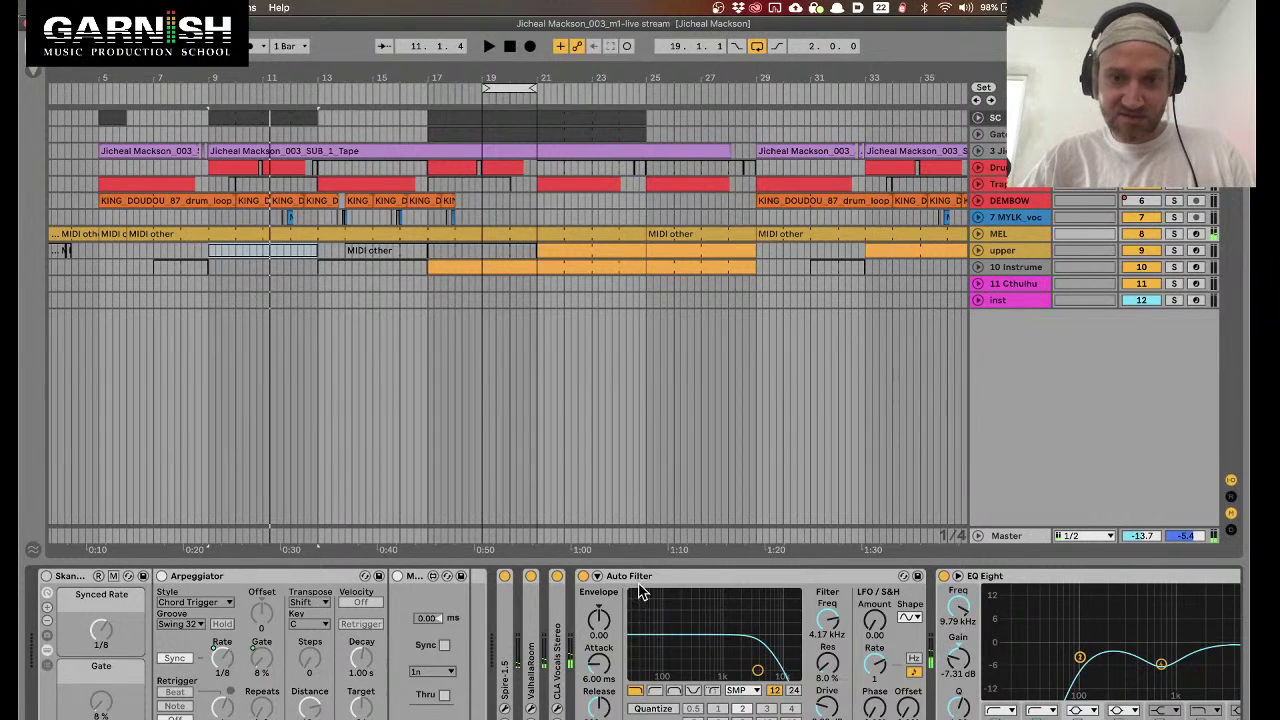
pyautogui.click(588, 577)
pyautogui.scroll(-10, 533, 622)
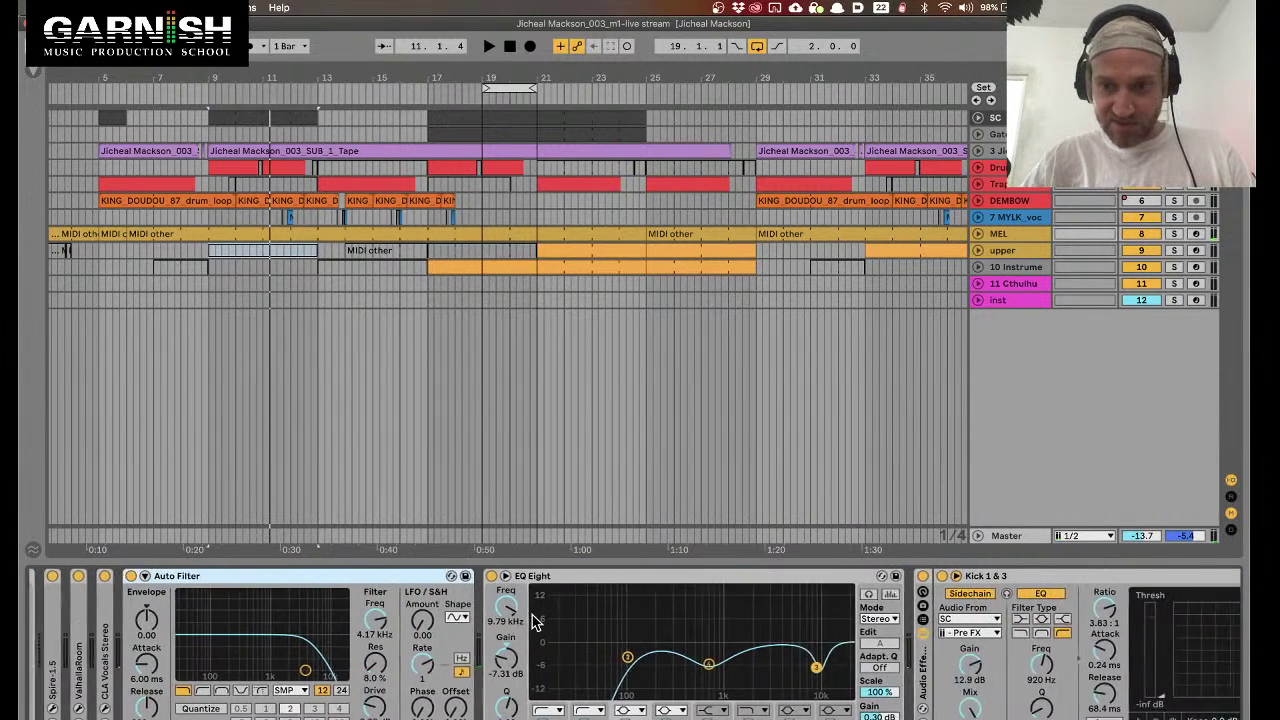
pyautogui.click(452, 576)
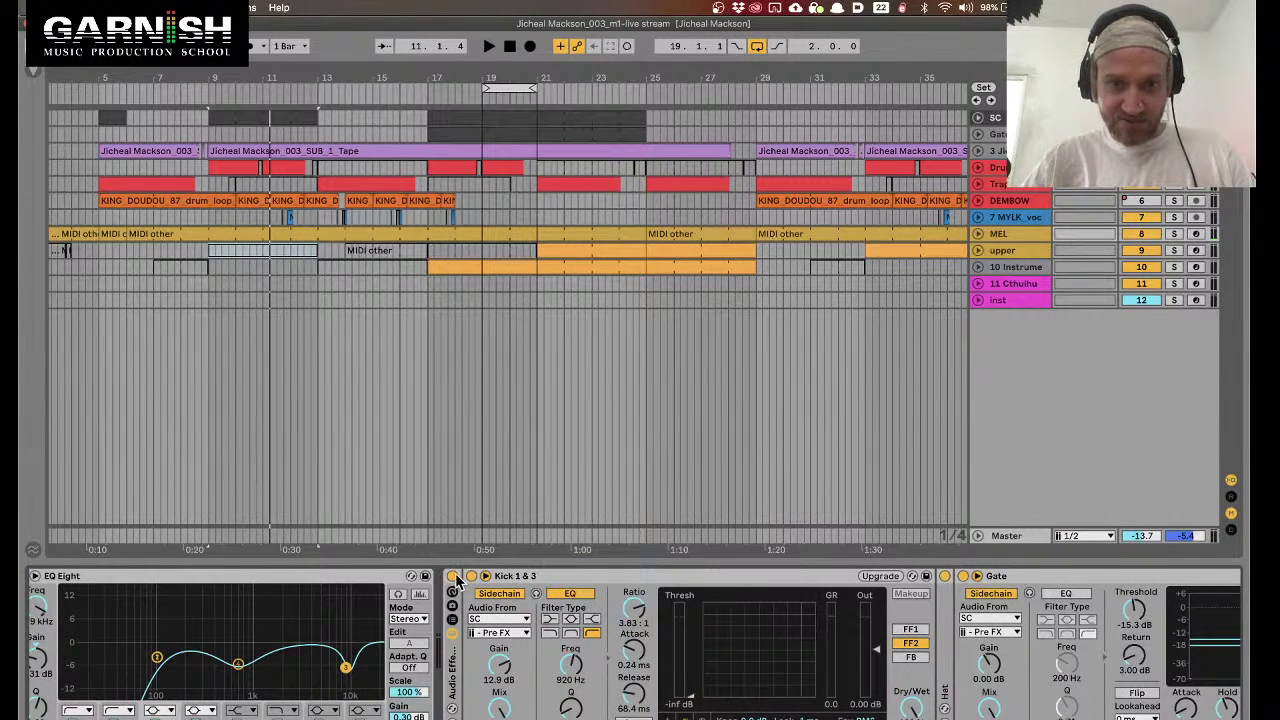
pyautogui.press('space')
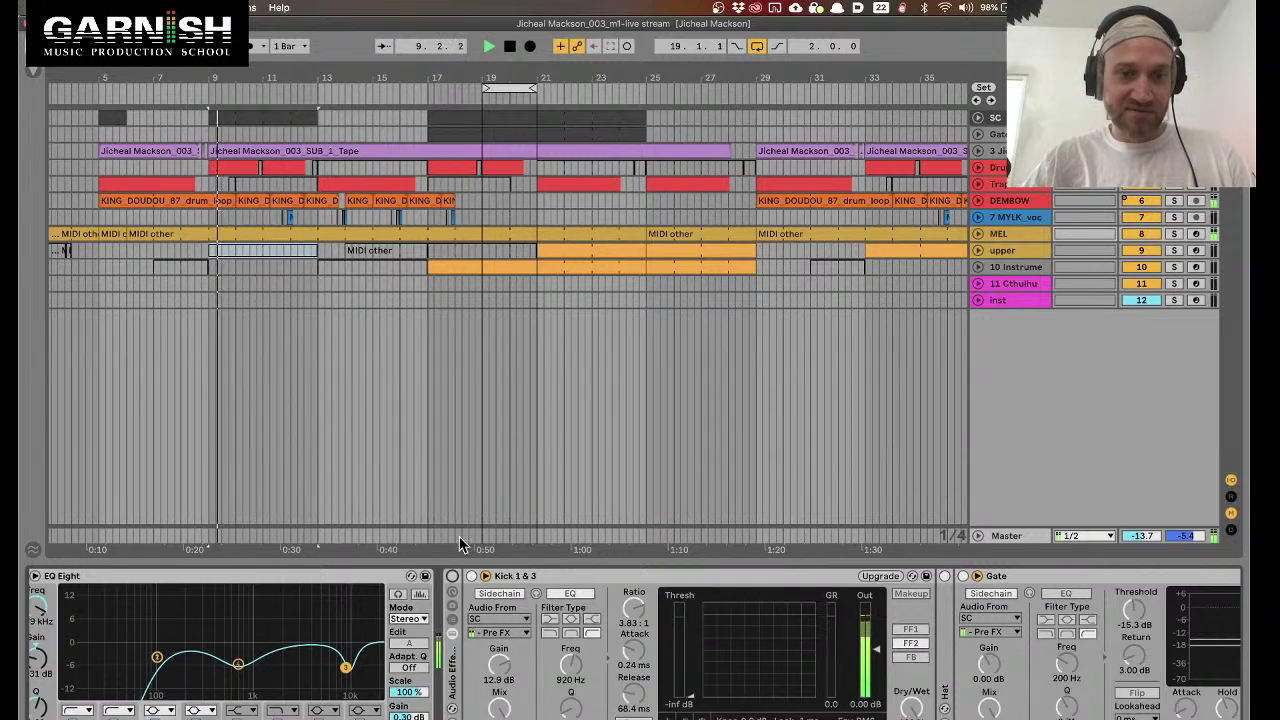
pyautogui.scroll(-8, 592, 635)
pyautogui.scroll(6, 592, 635)
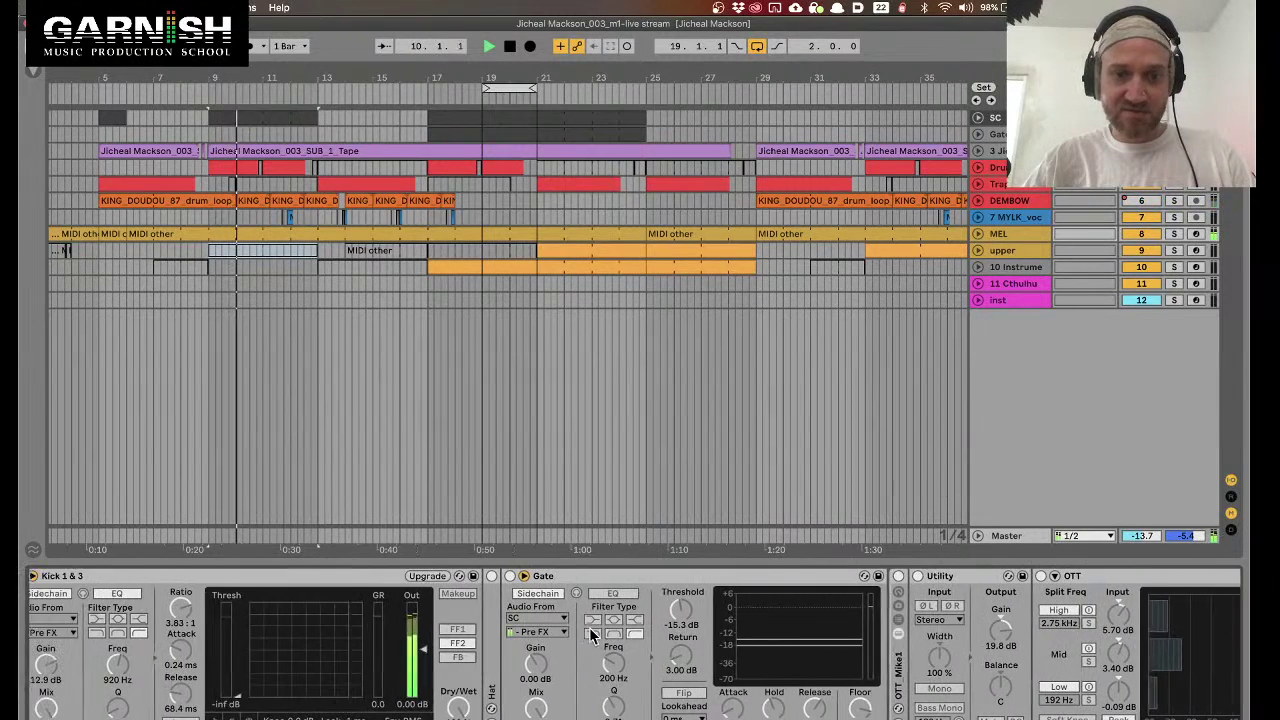
pyautogui.scroll(4, 511, 585)
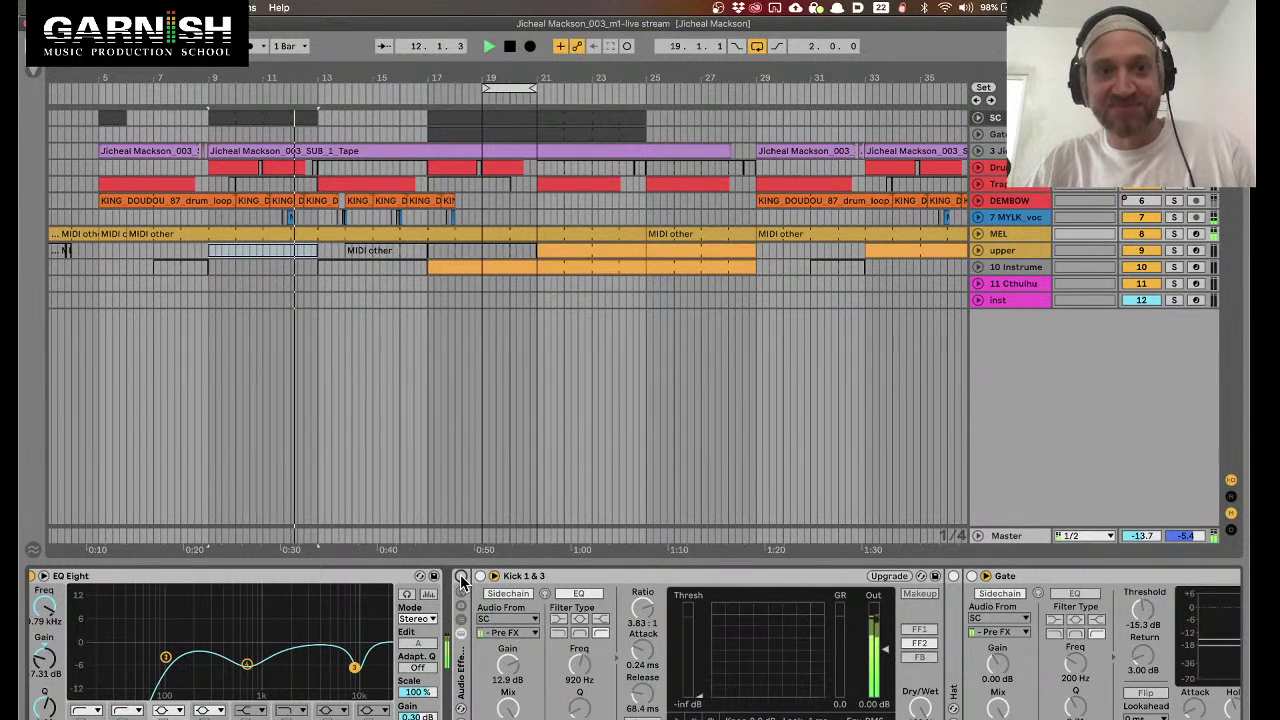
# Collapse the Kick 1 & 3 compressor and listen from bar 9 with the MEL track's audio effect rack switched back on
pyautogui.doubleClick(538, 576)
pyautogui.click(575, 579)
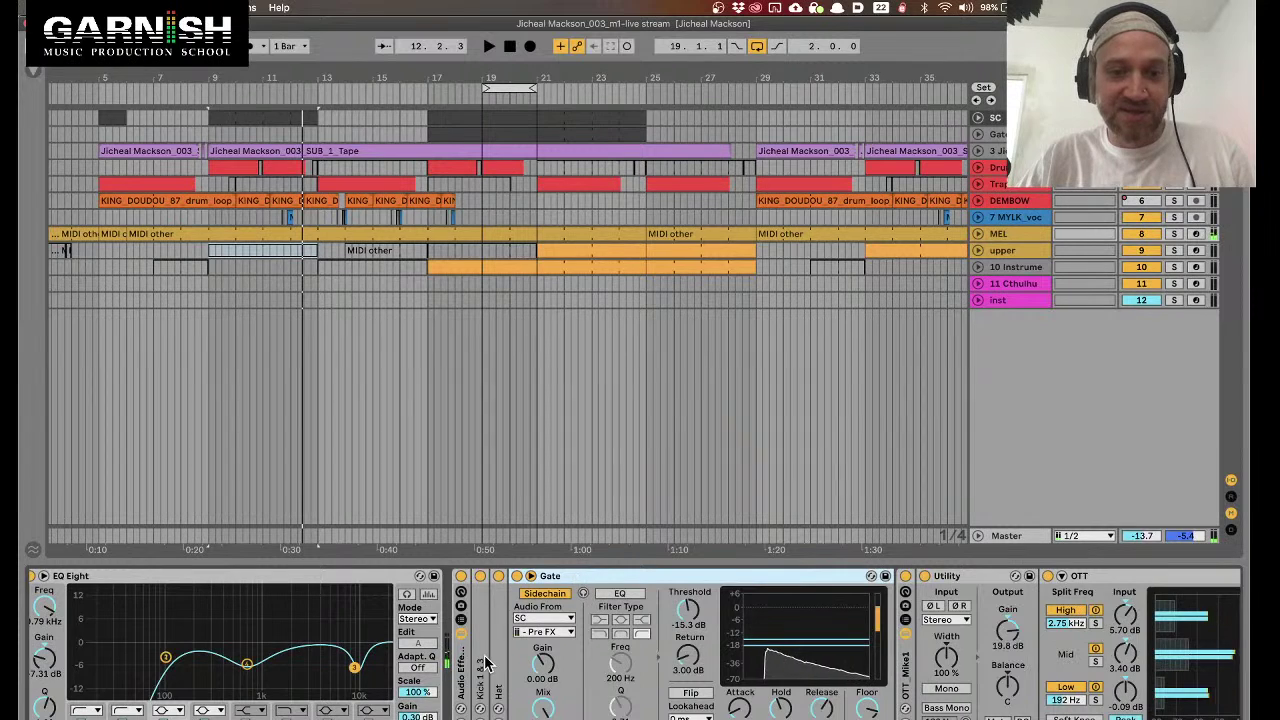
pyautogui.hscroll(5, 583, 645)
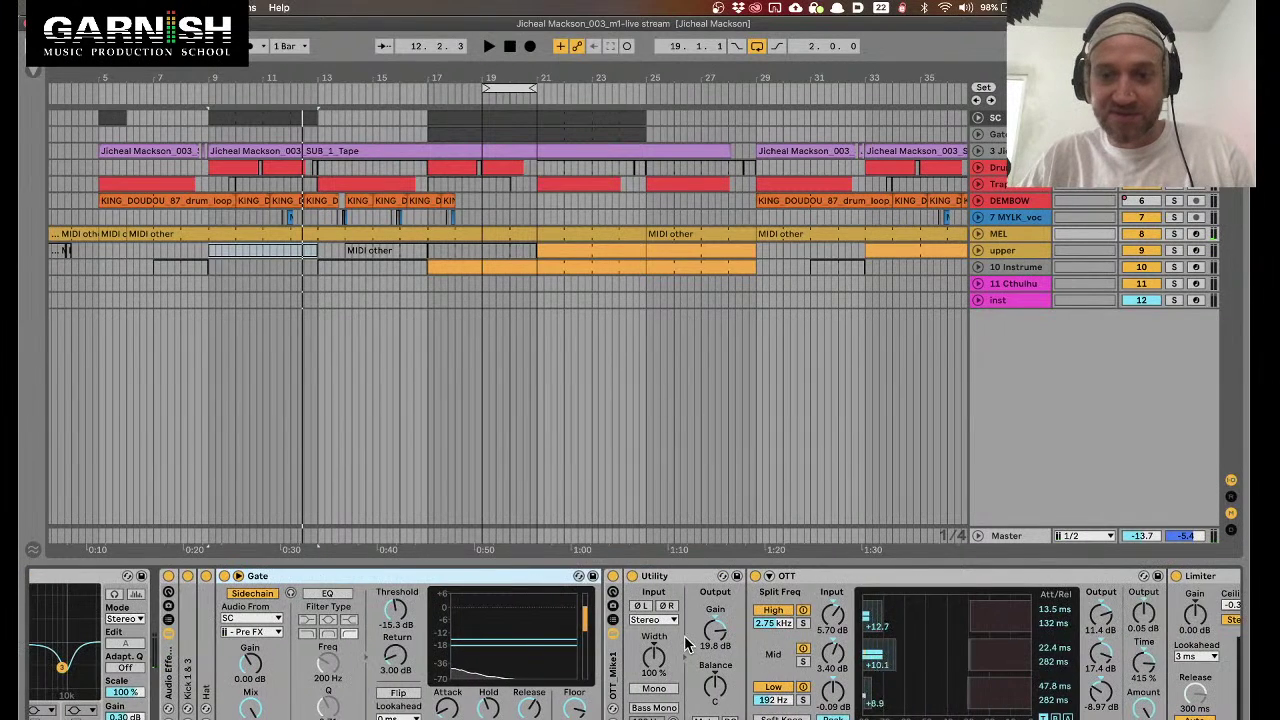
pyautogui.press('space')
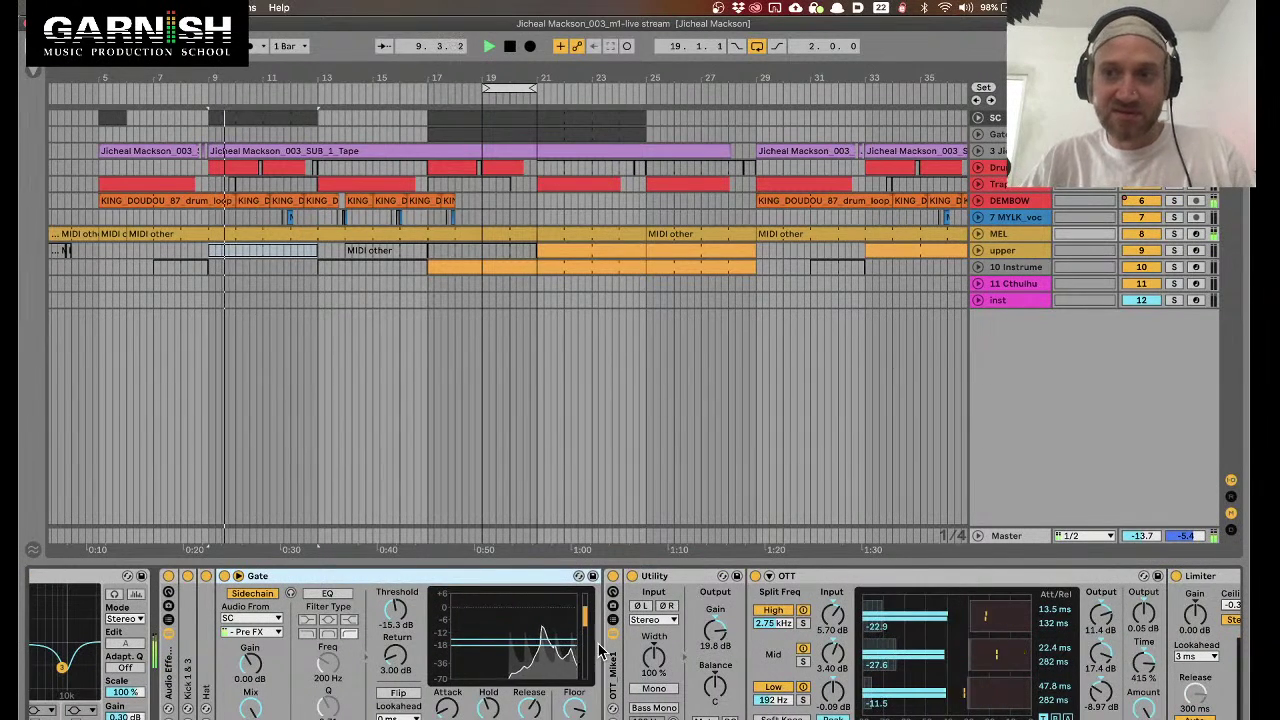
pyautogui.hscroll(-2, 600, 652)
pyautogui.hscroll(-2, 600, 652)
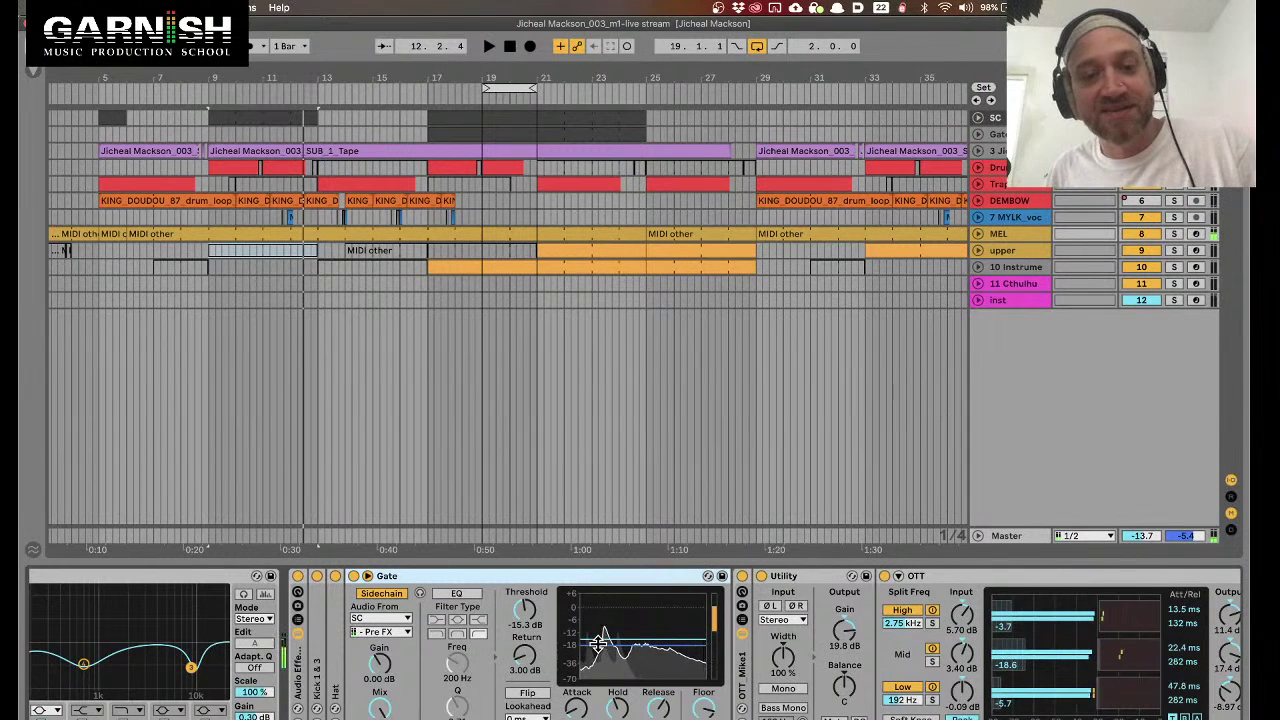
# Expand the Kick 1 & 3 compressor on the MEL track and open the SC track's MIDI clip at bar 9
pyautogui.doubleClick(320, 630)
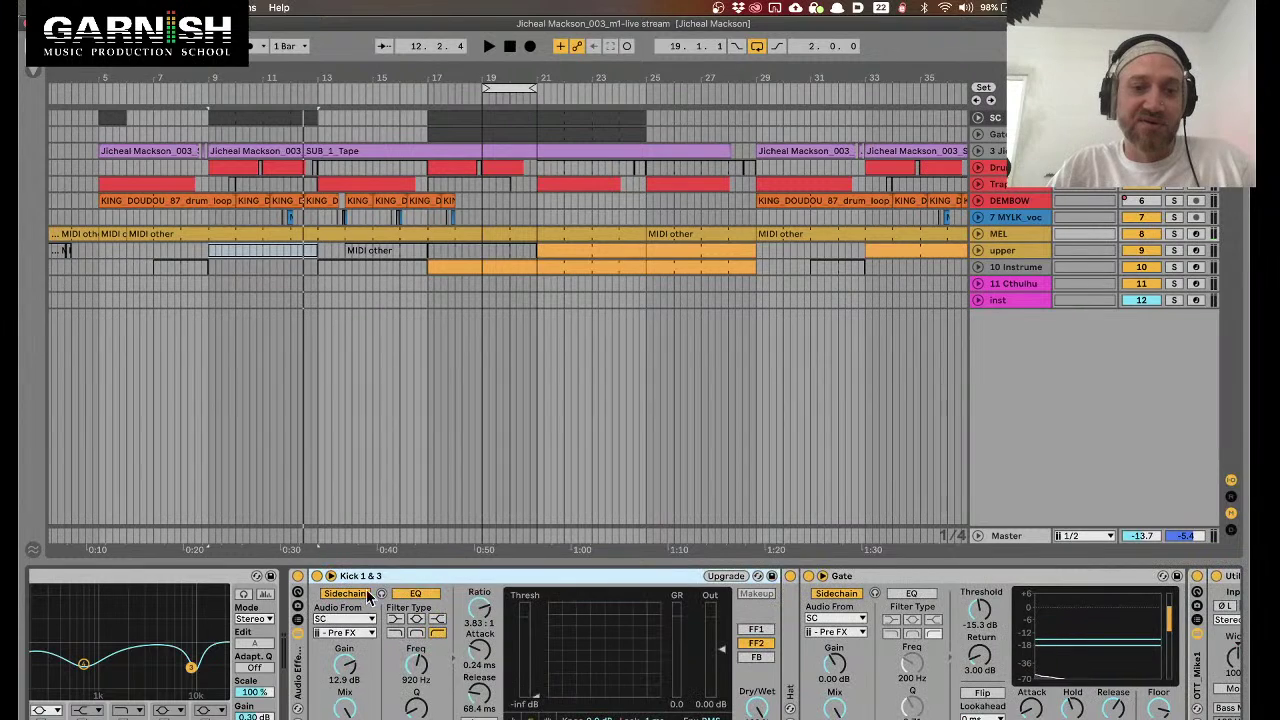
pyautogui.hscroll(10, 678, 638)
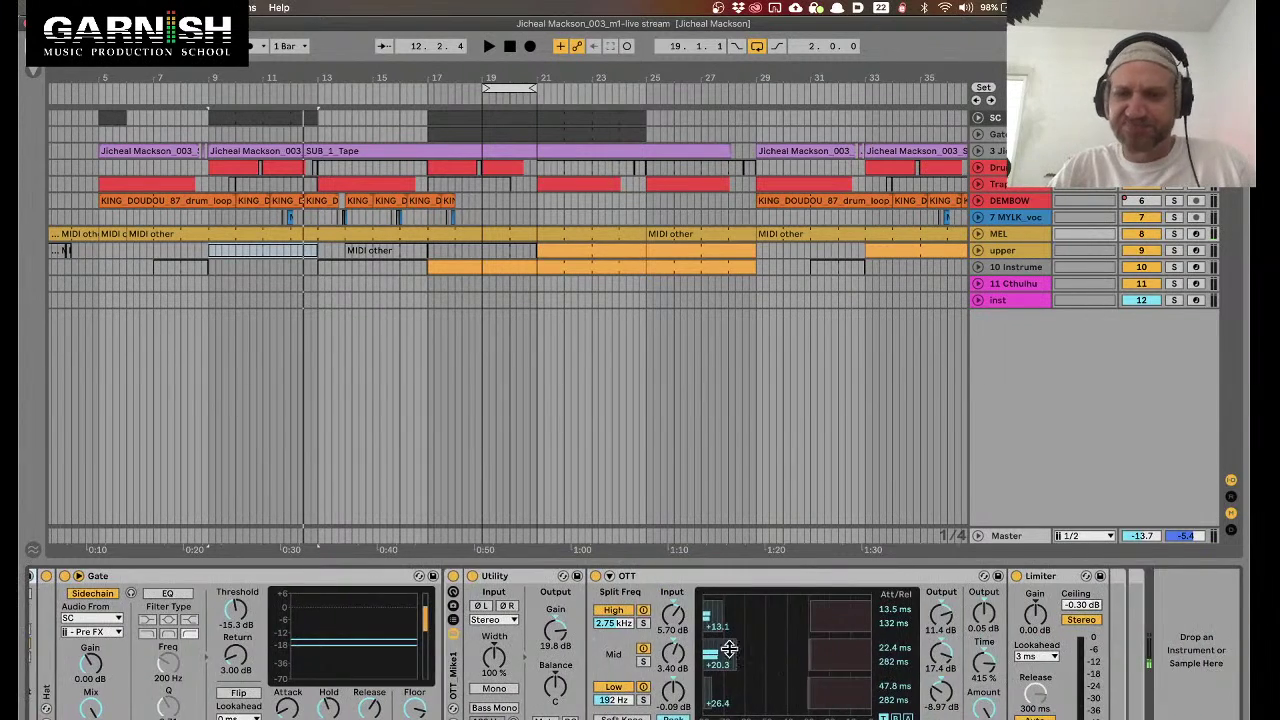
pyautogui.hscroll(-12, 777, 663)
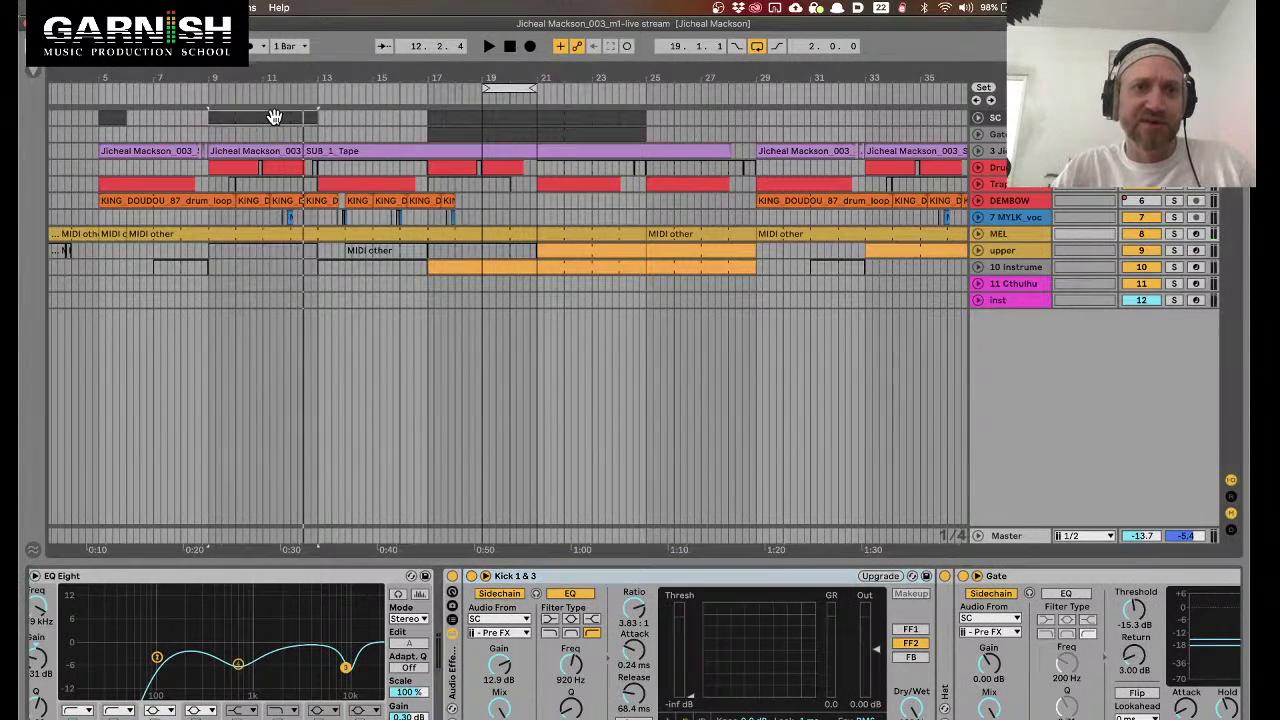
pyautogui.doubleClick(298, 224)
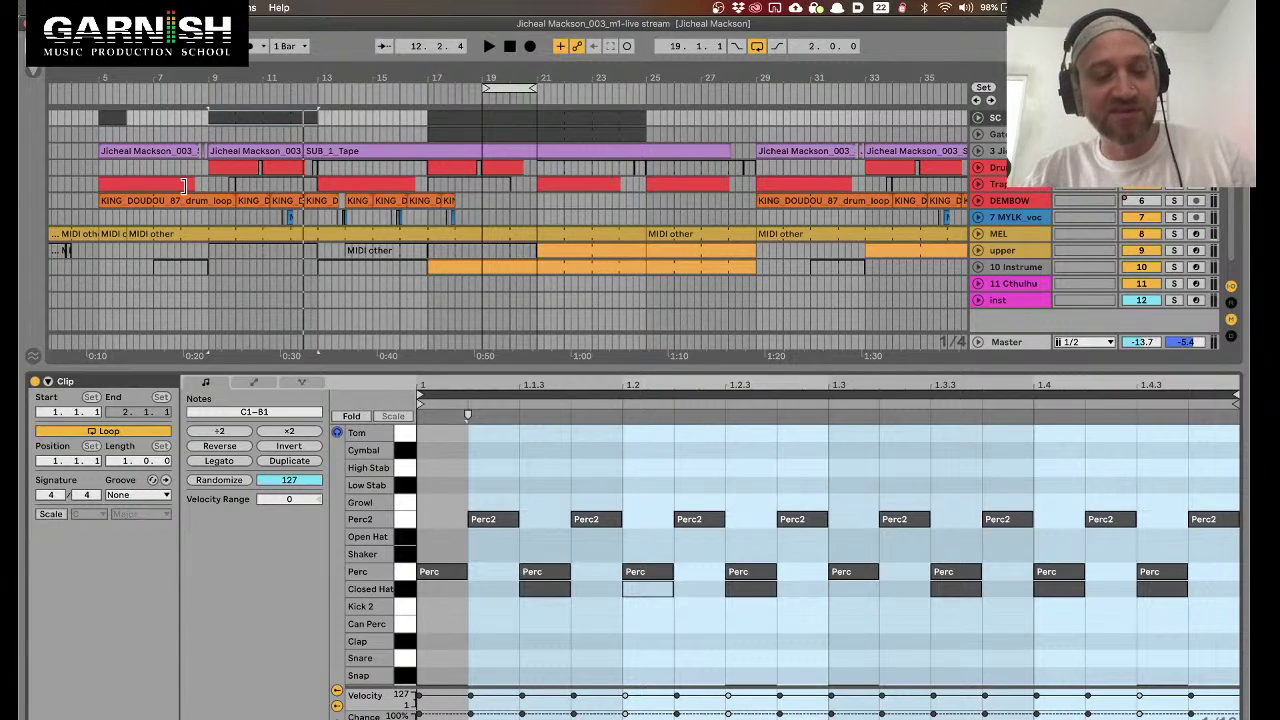
pyautogui.press('super+Tab')
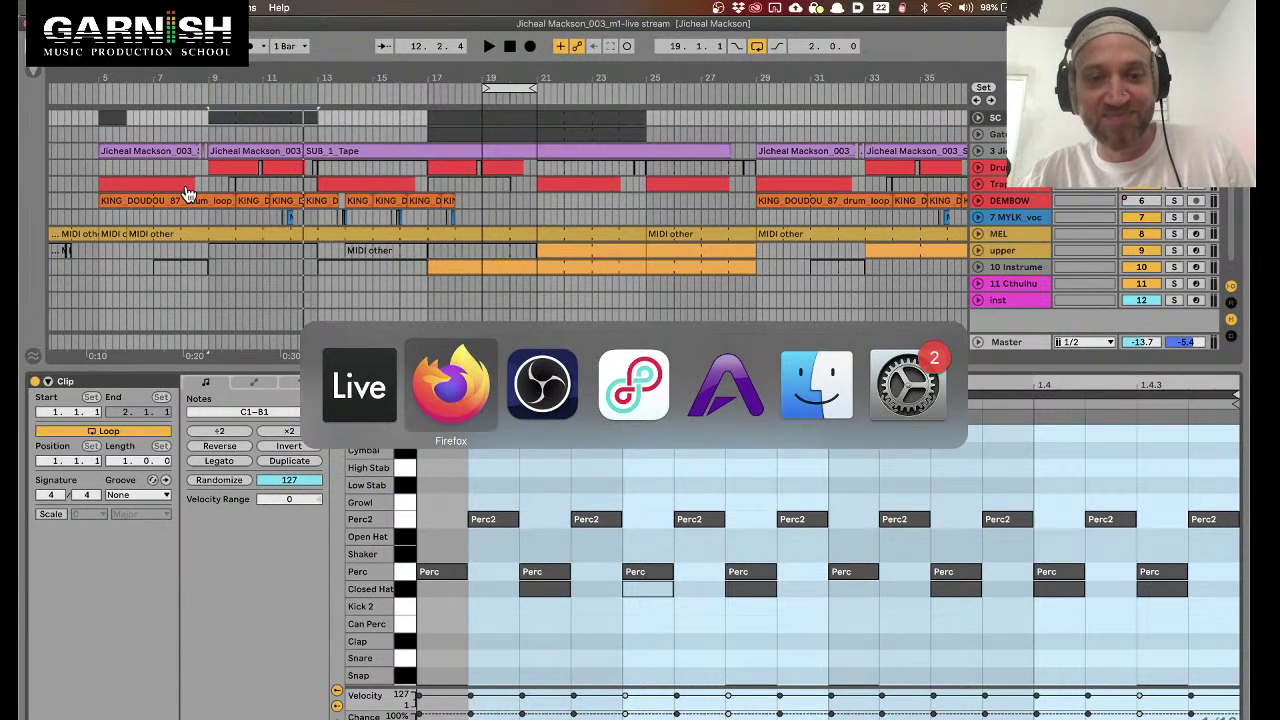
pyautogui.press('super+Tab')
pyautogui.press('super+Tab')
pyautogui.press('super+Tab')
pyautogui.press('super+Tab')
pyautogui.press('super+Tab')
pyautogui.press('super+Tab')
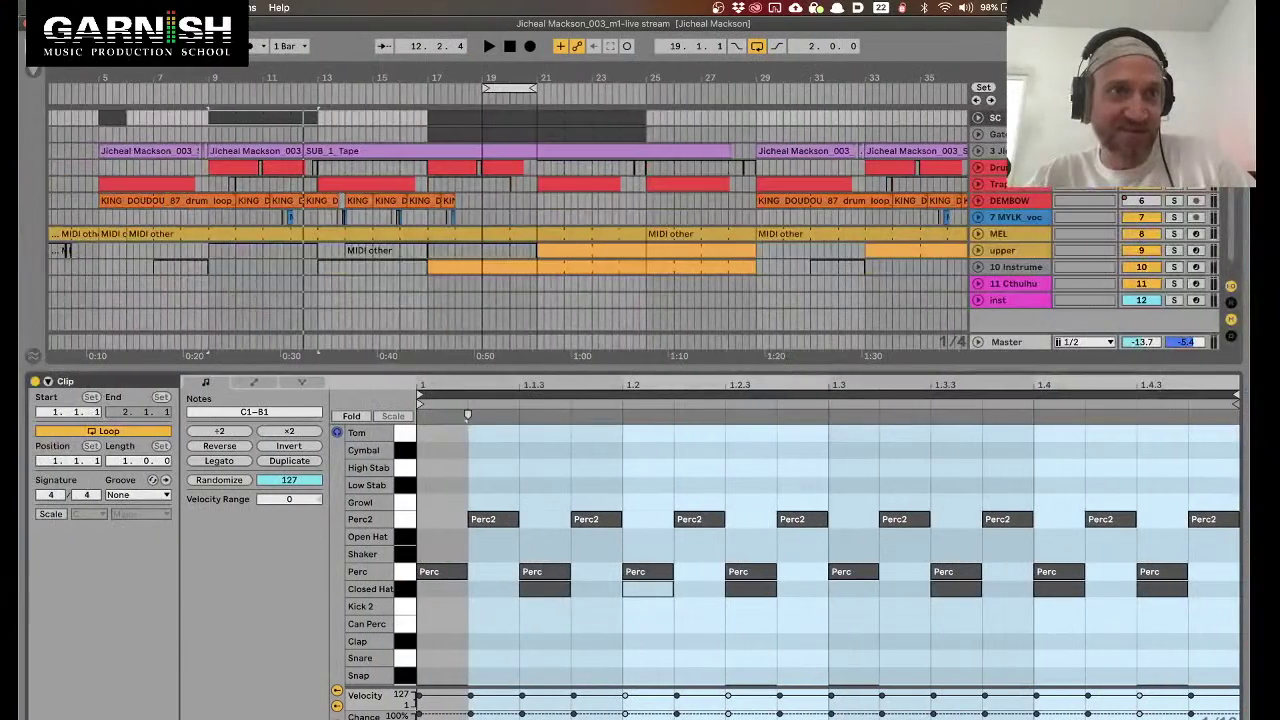
# Open the recent set "Subtractive workshop-empty_garnish stream.als" without saving changes to the current set
pyautogui.click(60, 7)
pyautogui.moveTo(95, 7)
pyautogui.moveTo(160, 50)
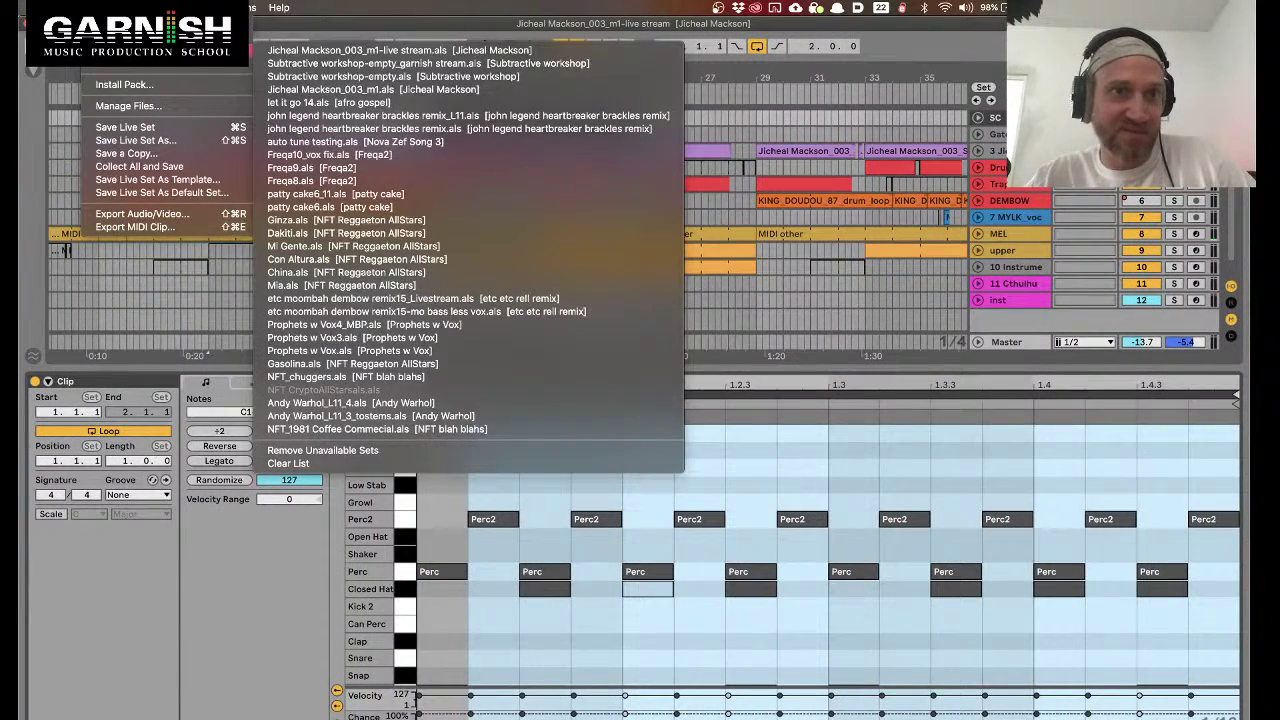
pyautogui.click(325, 63)
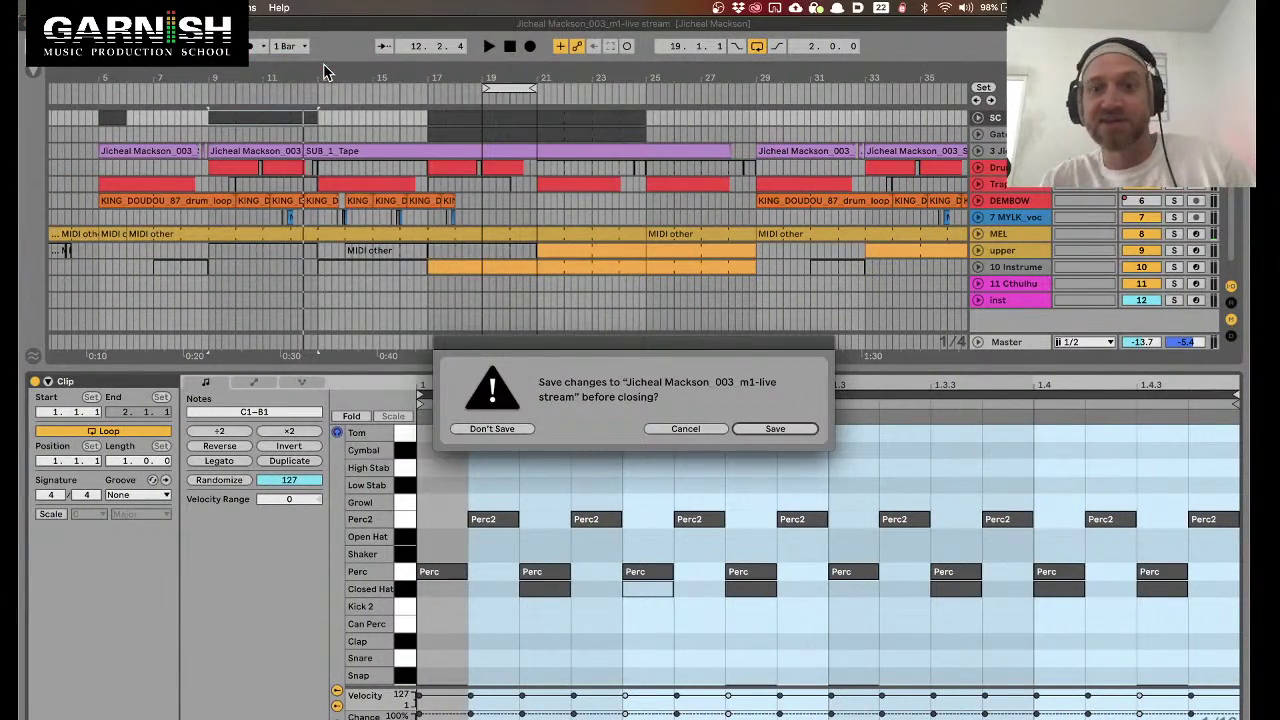
pyautogui.click(492, 428)
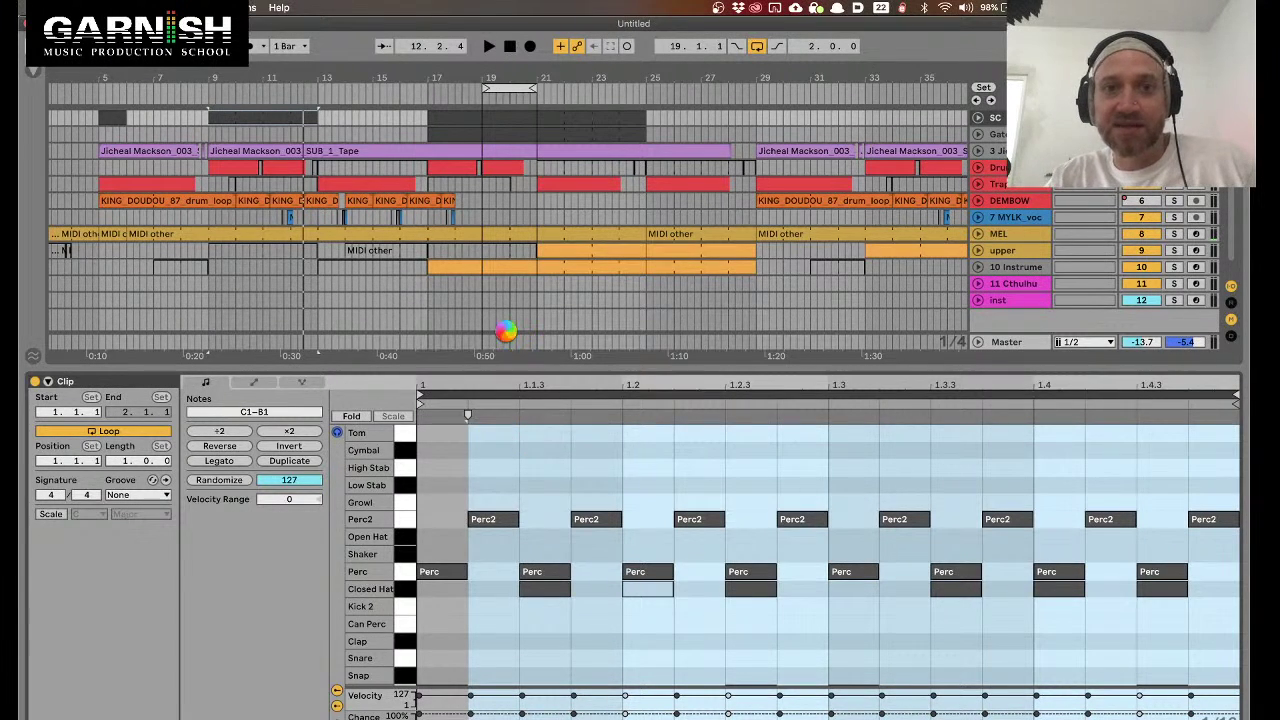
# Play the neo 1 clip on the Swells 4 track and lower the track's volume to -13.8 dB
pyautogui.click(775, 507)
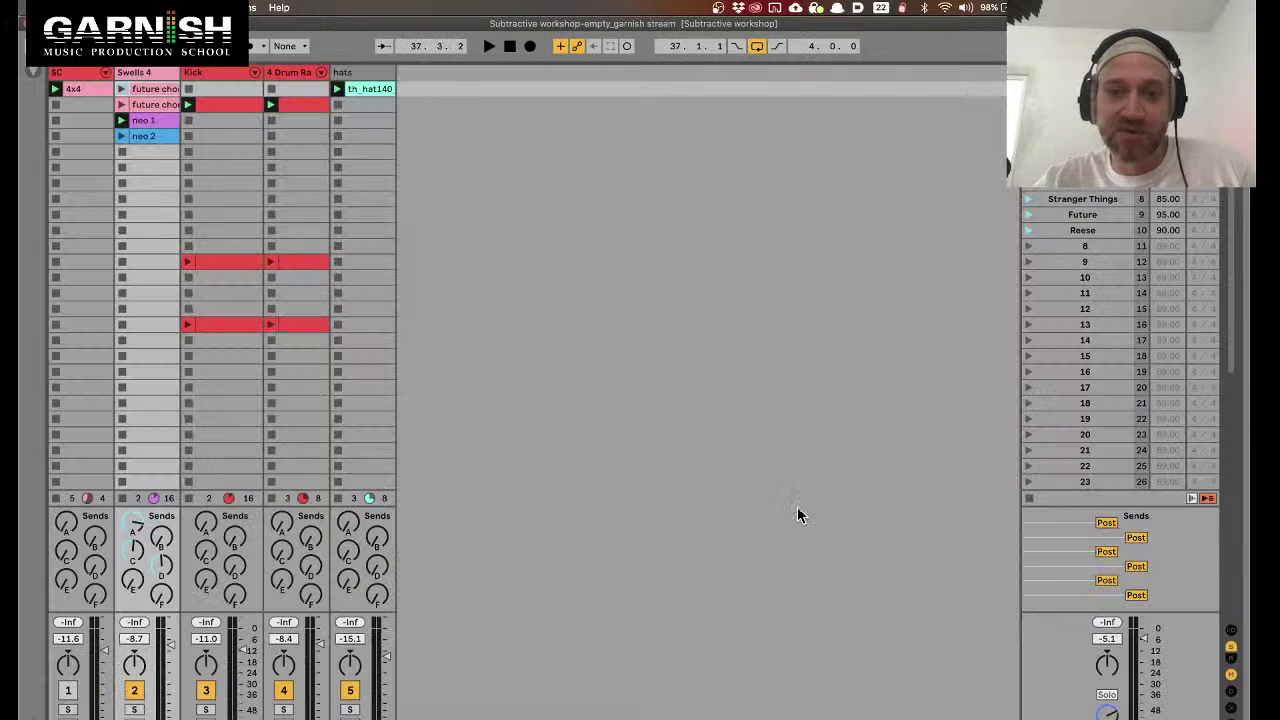
pyautogui.click(143, 73)
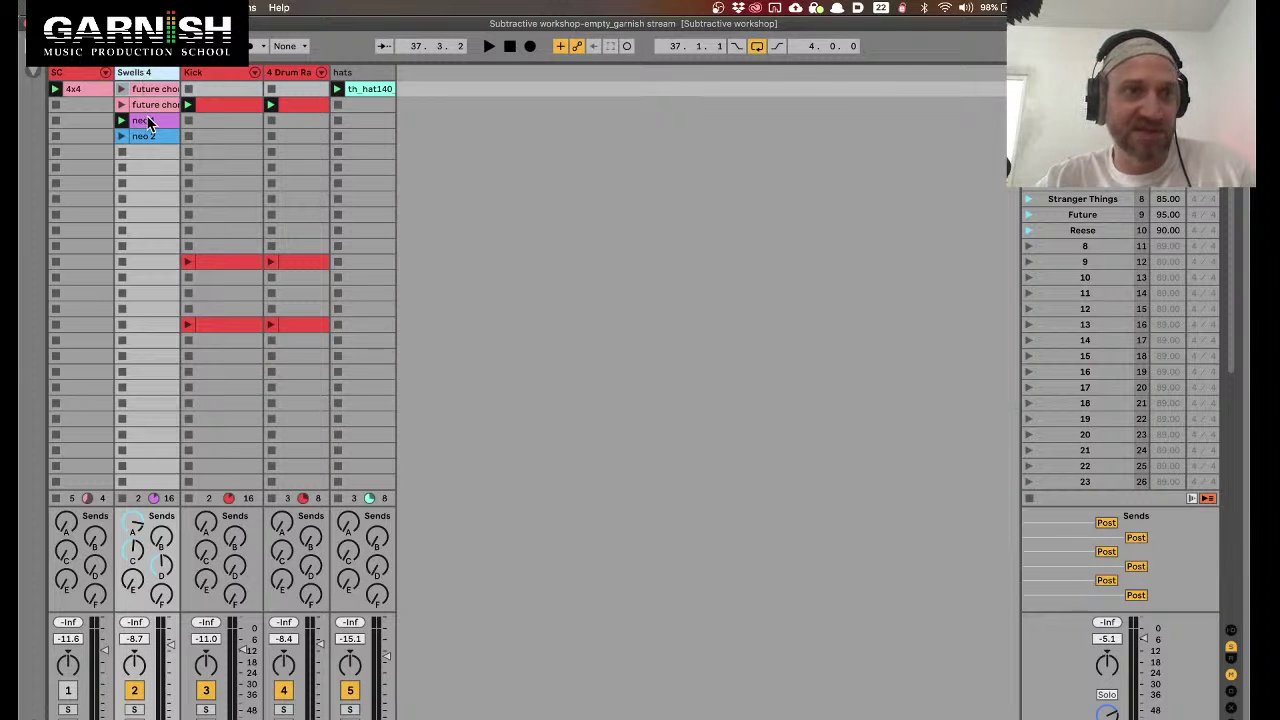
pyautogui.click(147, 121)
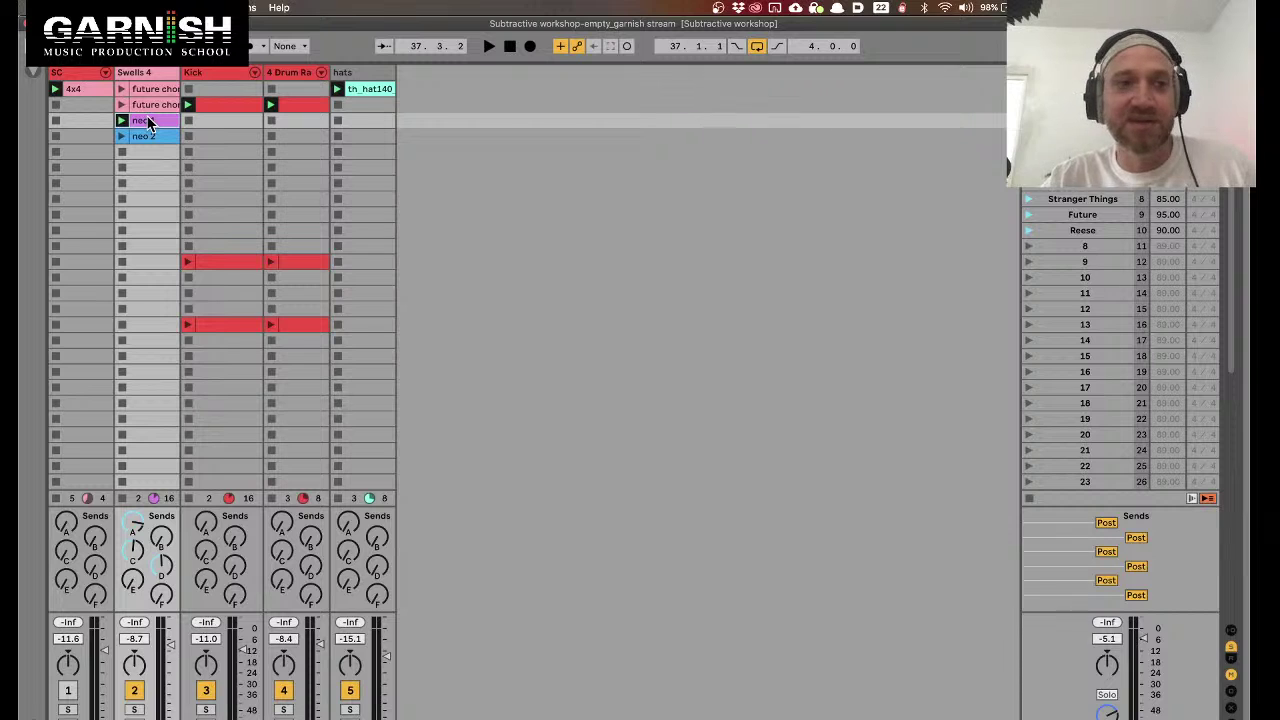
pyautogui.click(150, 77)
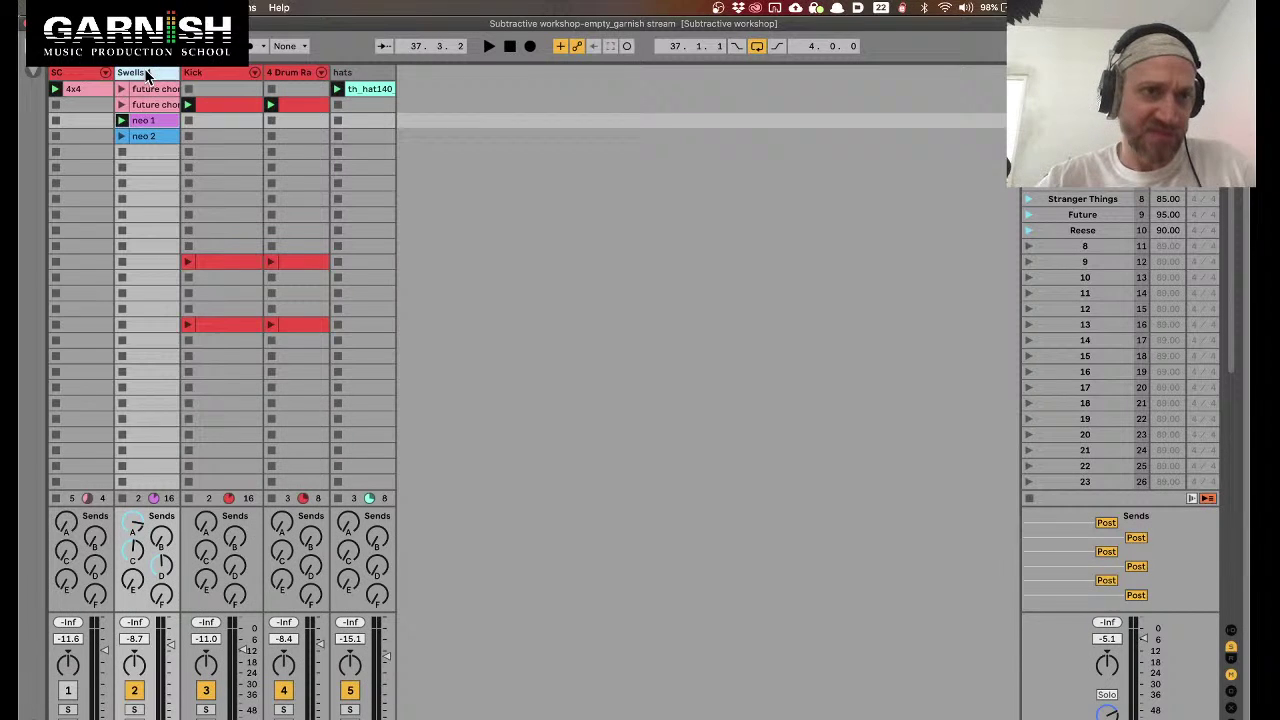
pyautogui.click(145, 135)
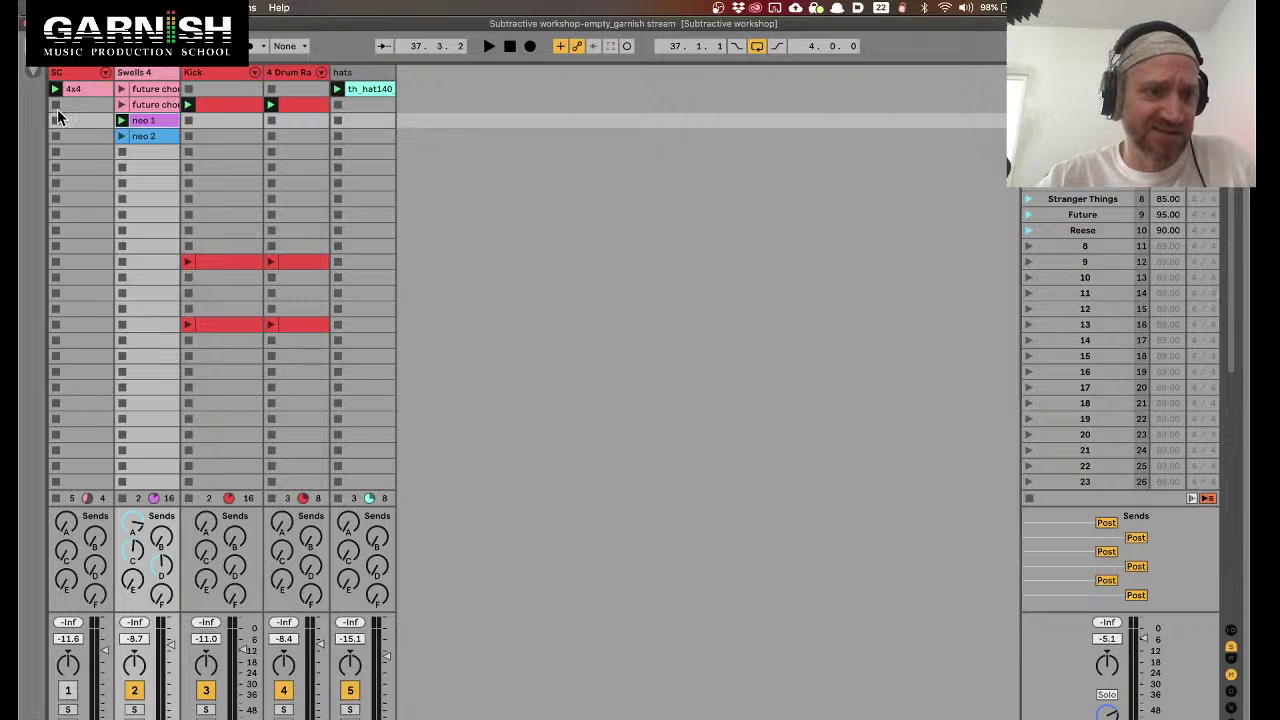
pyautogui.click(122, 121)
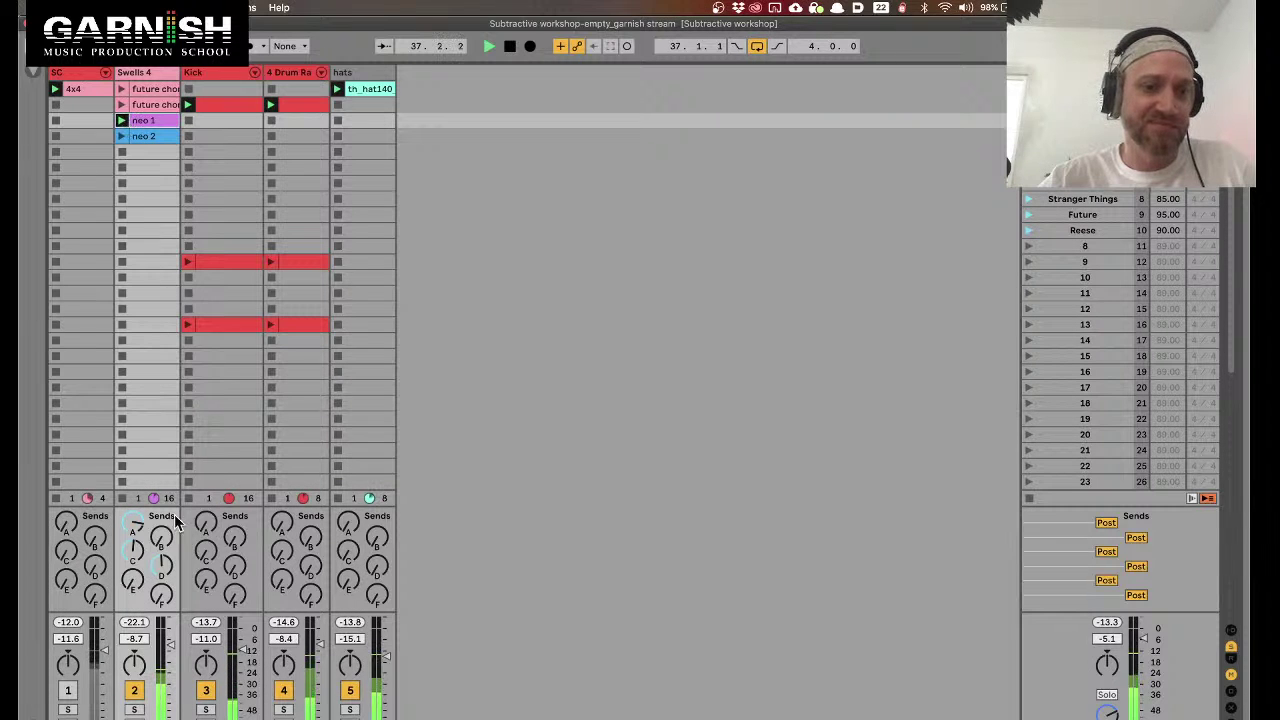
pyautogui.moveTo(170, 645); pyautogui.dragTo(170, 655)
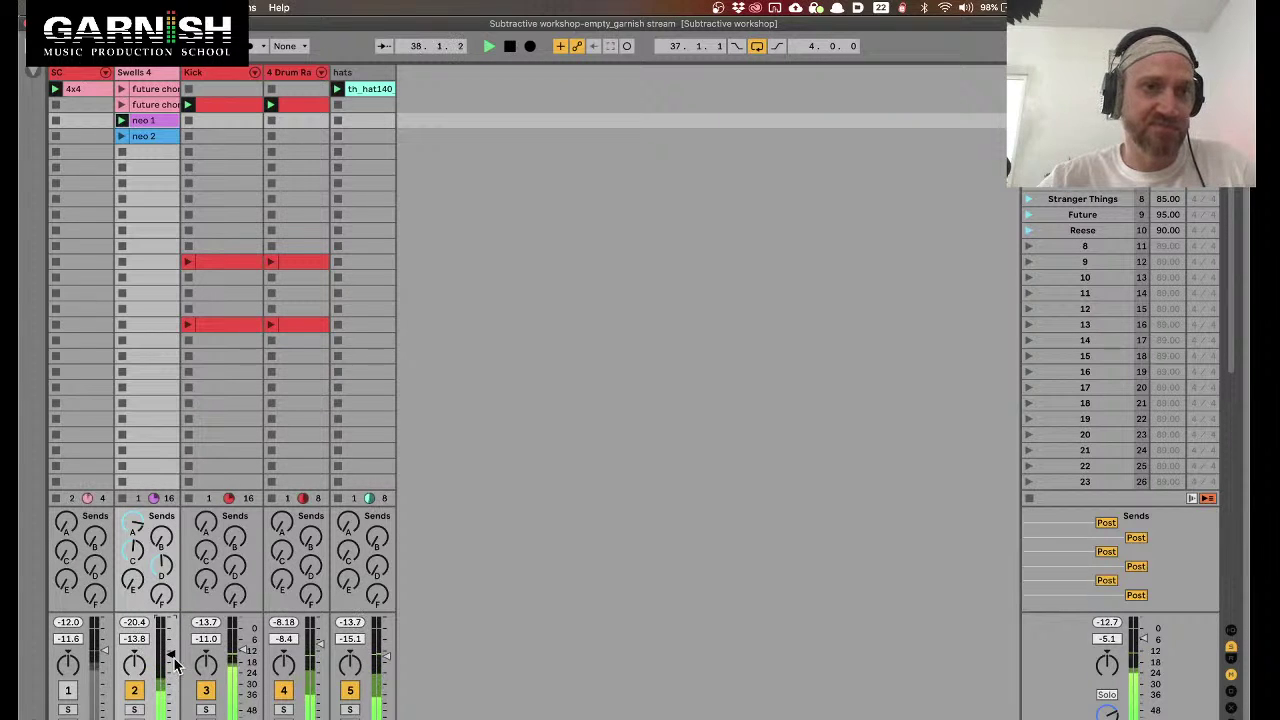
# Play the neo 2 clip on the Swells 4 track and lower the track's volume to -15.9 dB
pyautogui.click(122, 136)
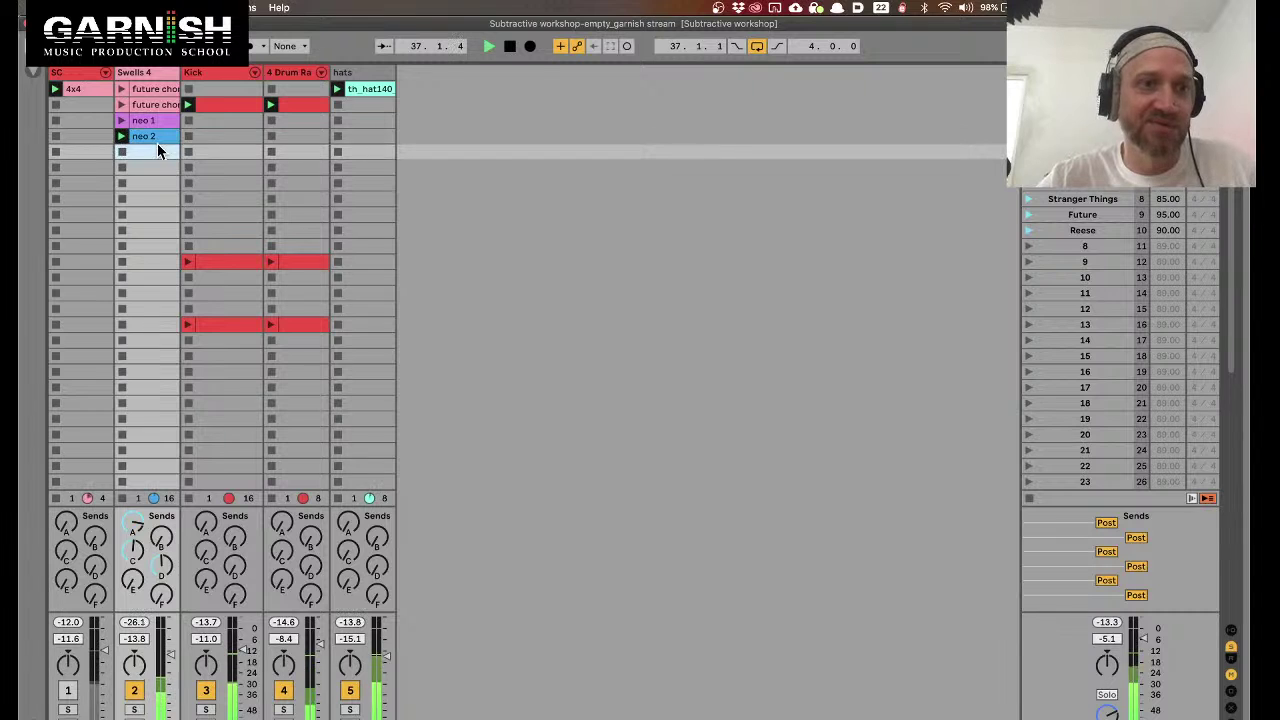
pyautogui.doubleClick(158, 132)
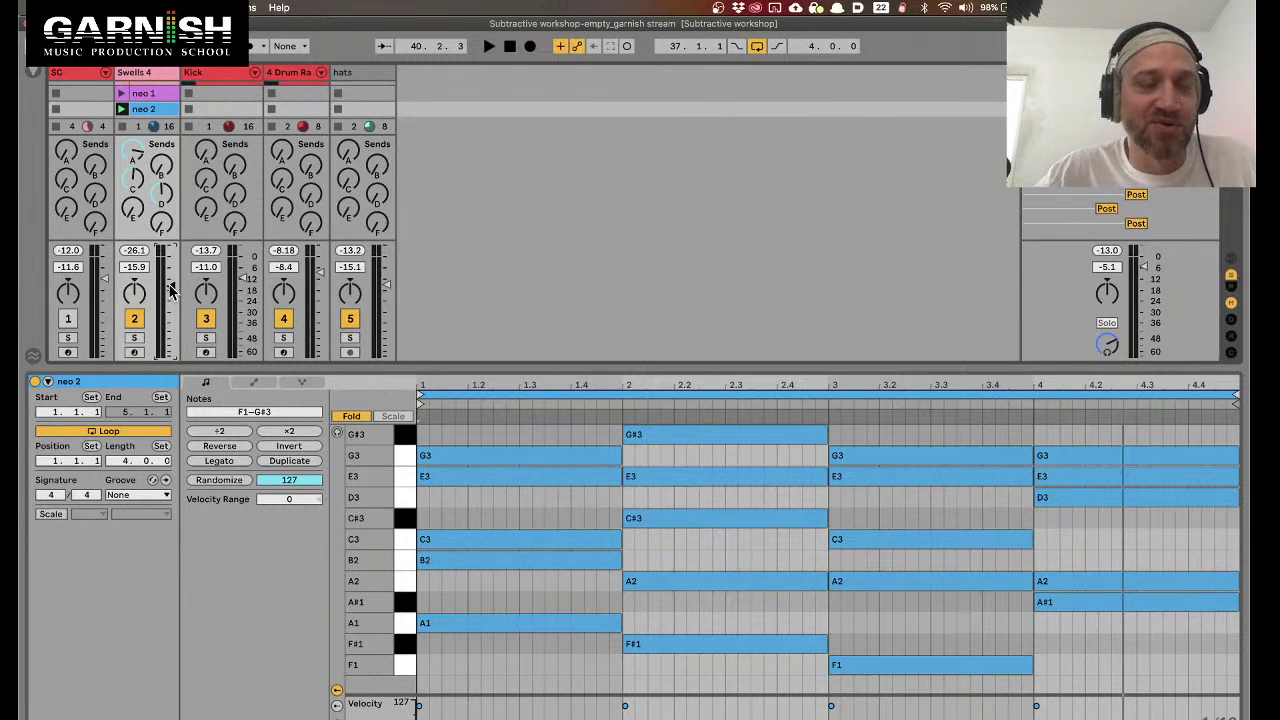
pyautogui.press('super+alt+l')
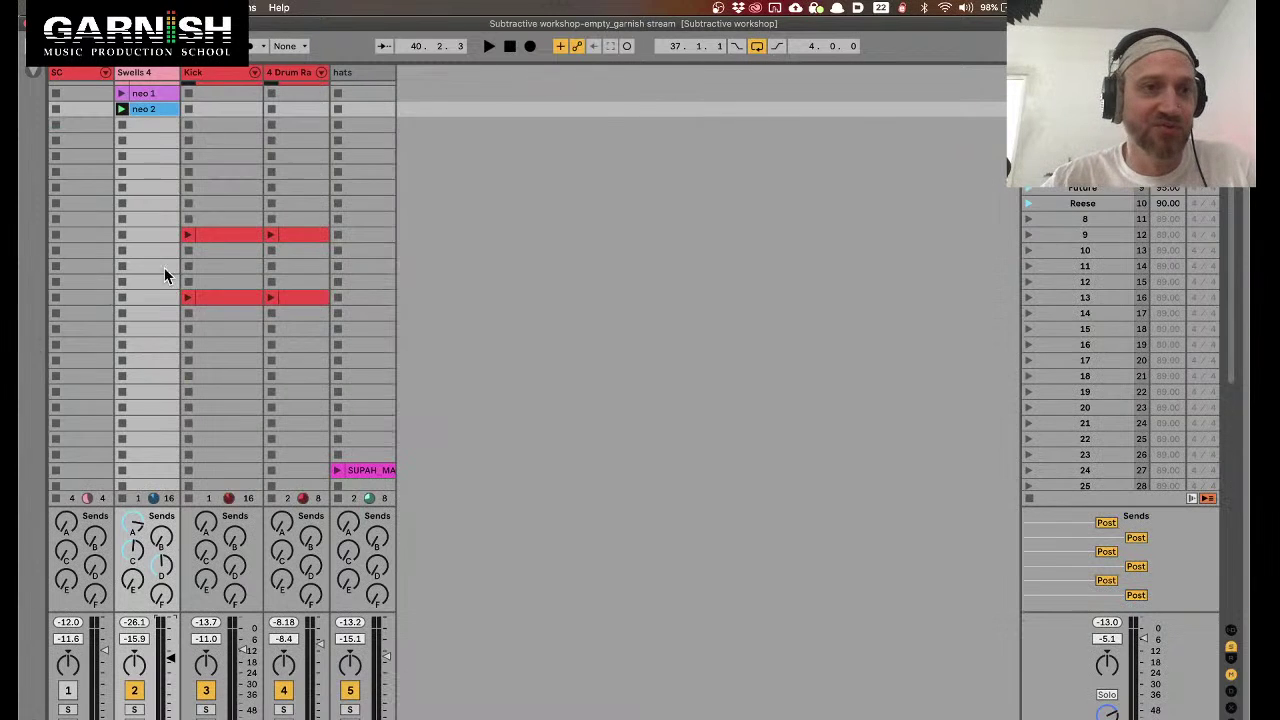
pyautogui.scroll(2, 149, 126)
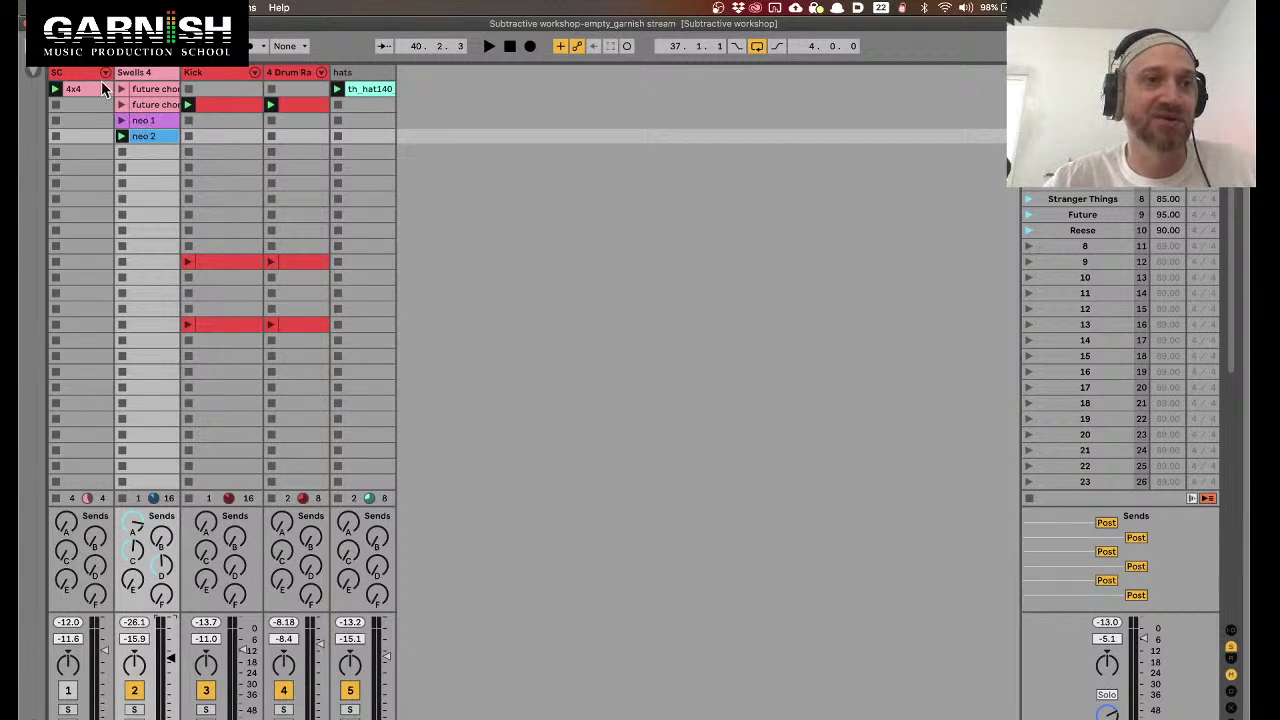
# Show the notes of the neo 2 clip and compare the neo 1 and neo 2 clips during playback
pyautogui.click(140, 73)
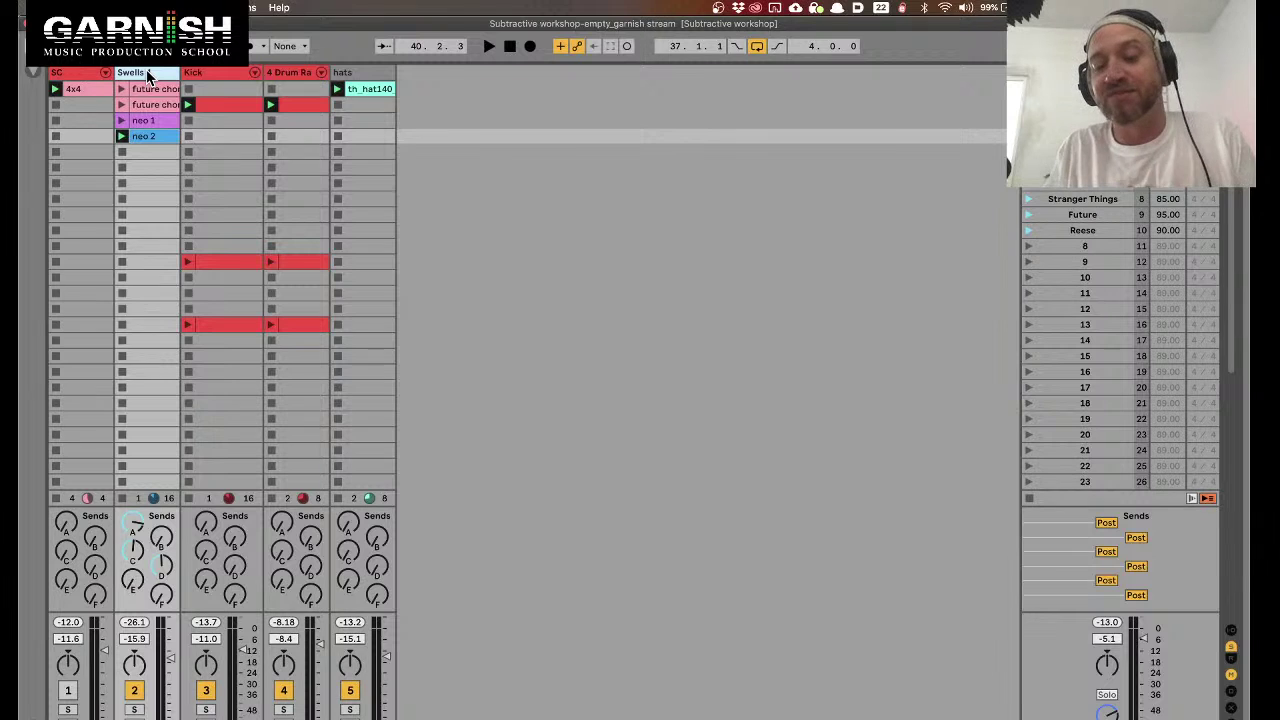
pyautogui.click(145, 137)
pyautogui.doubleClick(146, 137)
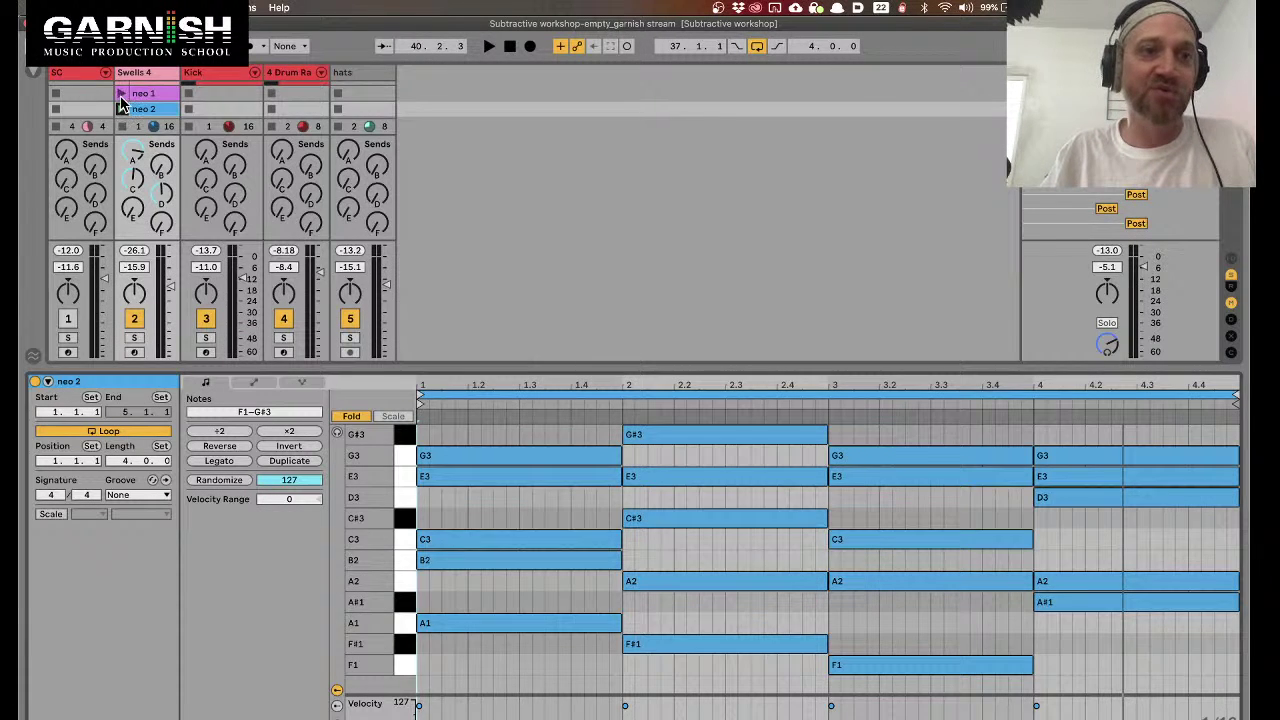
pyautogui.click(121, 94)
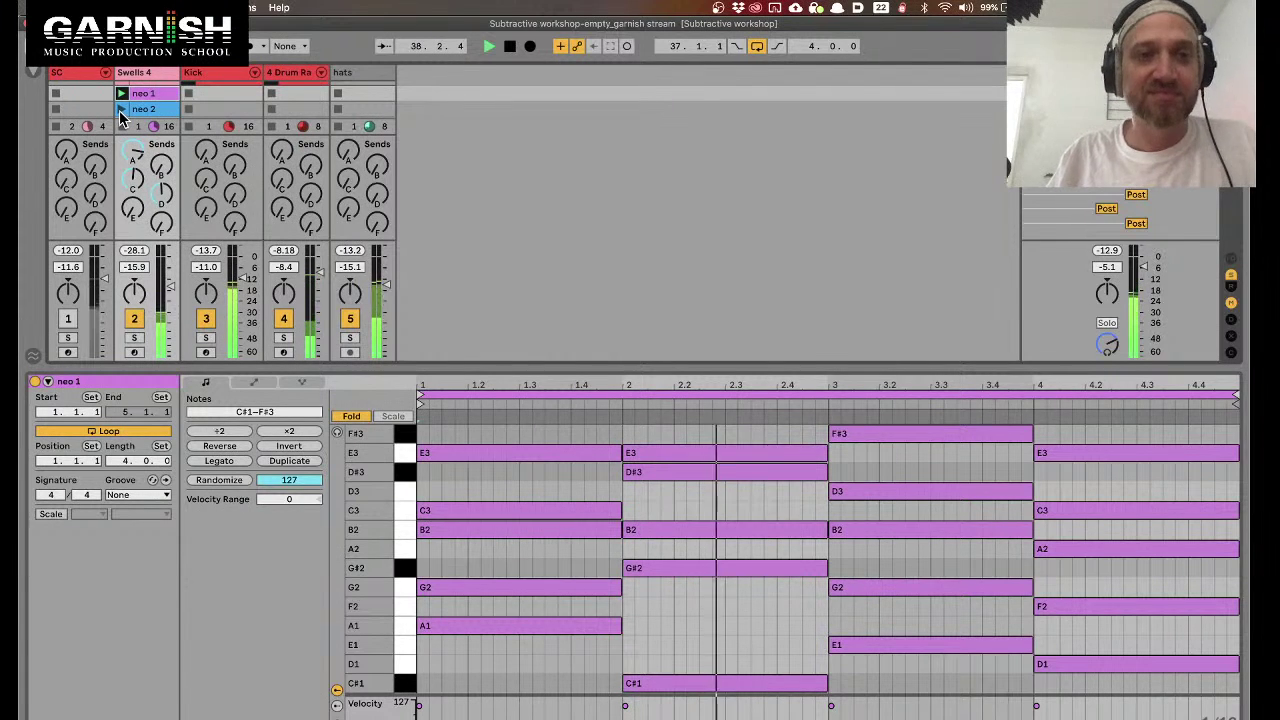
pyautogui.click(120, 110)
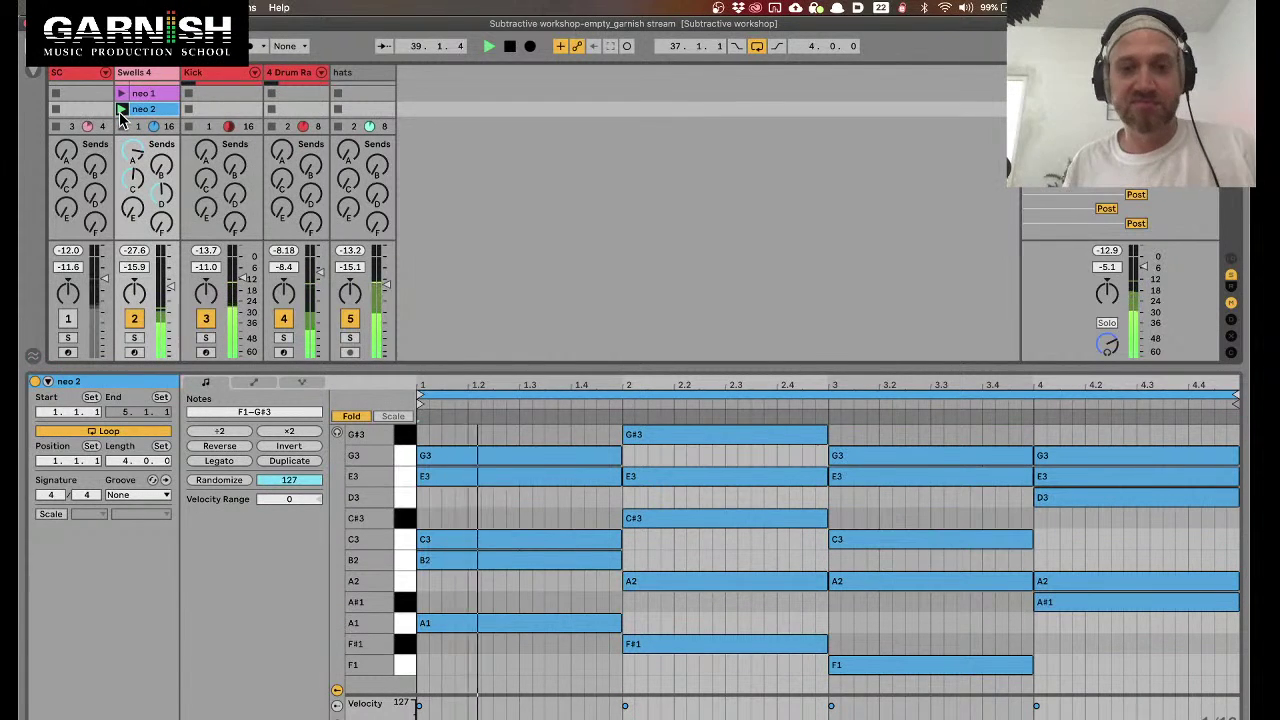
# Set the global launch quantization to 1 Bar and hide the mixer's send controls
pyautogui.click(288, 46)
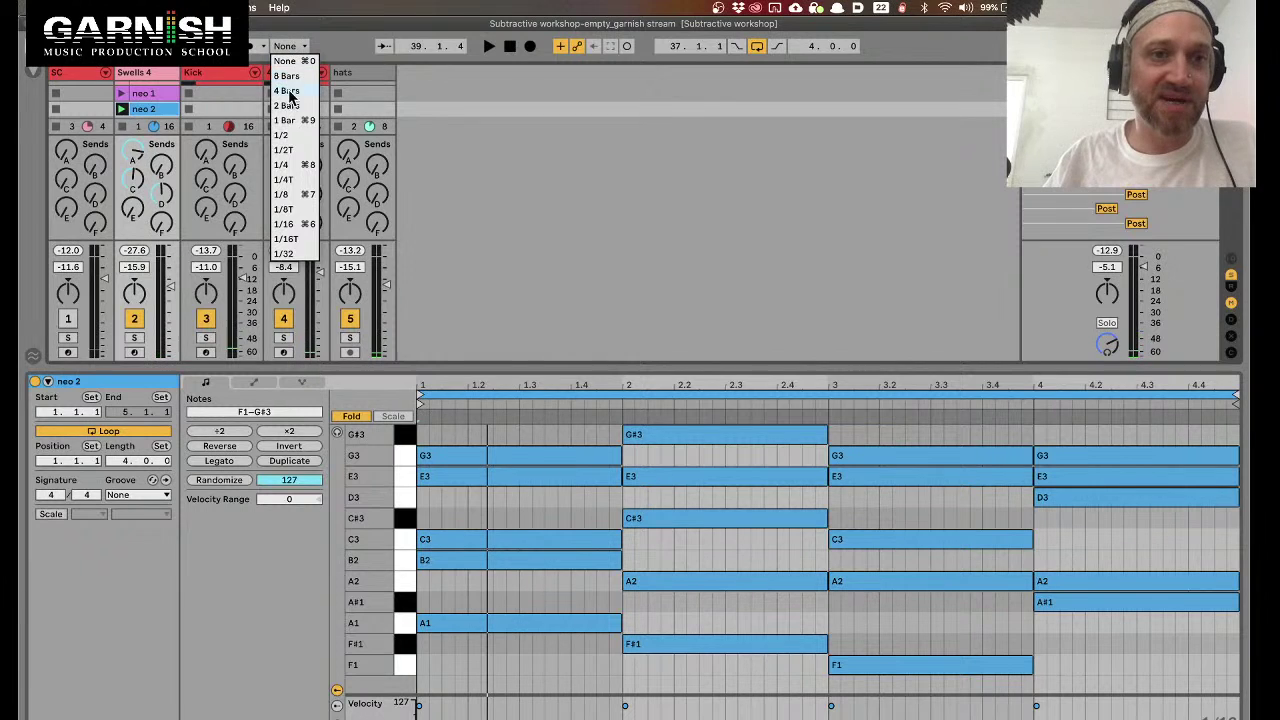
pyautogui.click(288, 121)
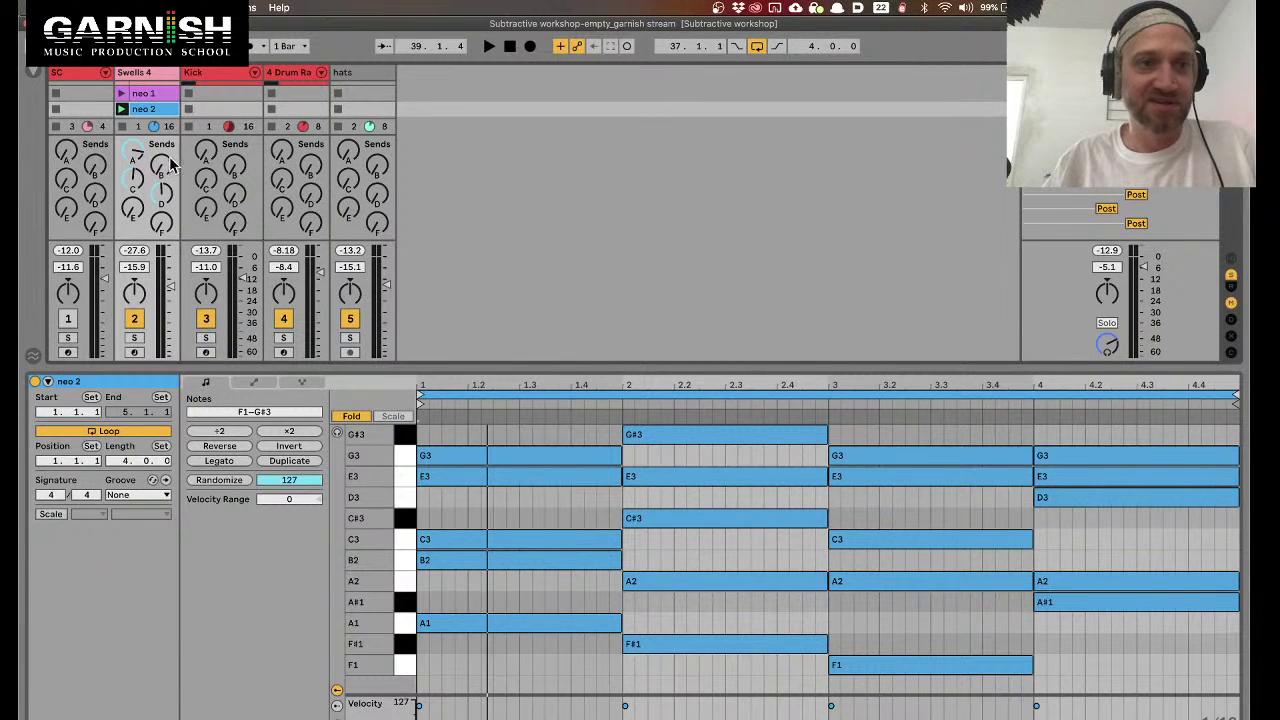
pyautogui.press('super+alt+r')
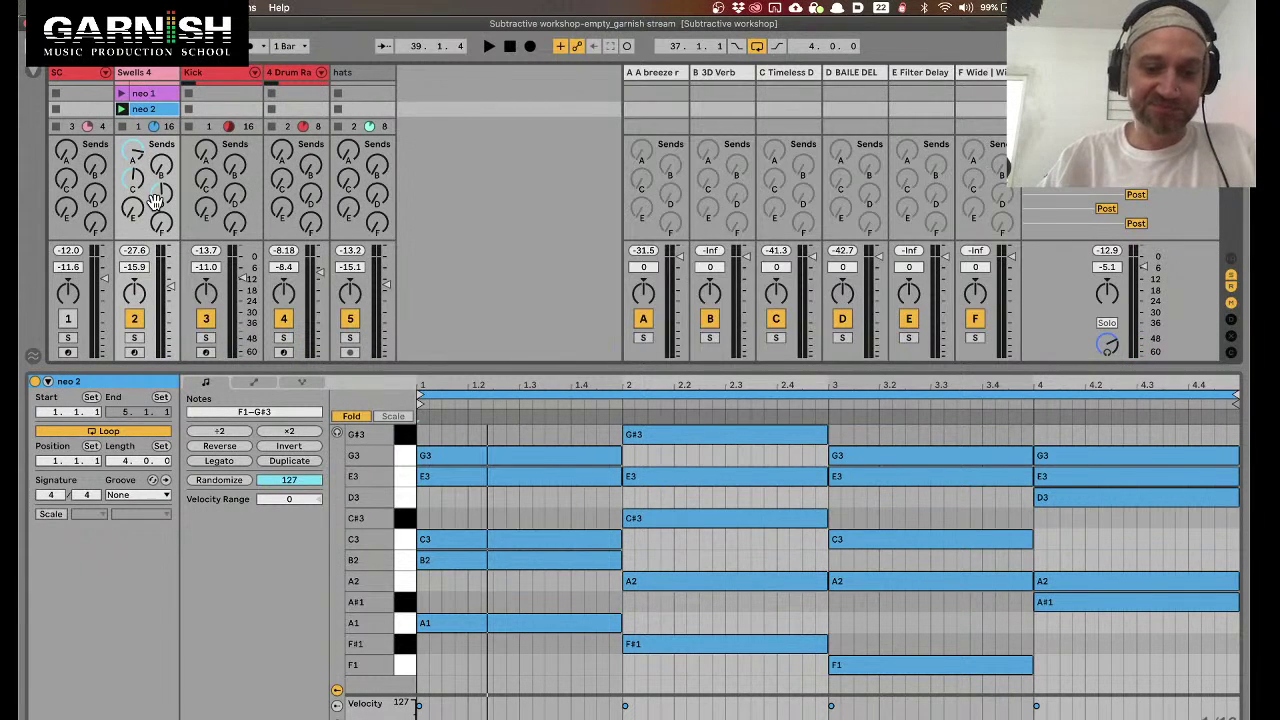
pyautogui.press('super+alt+r')
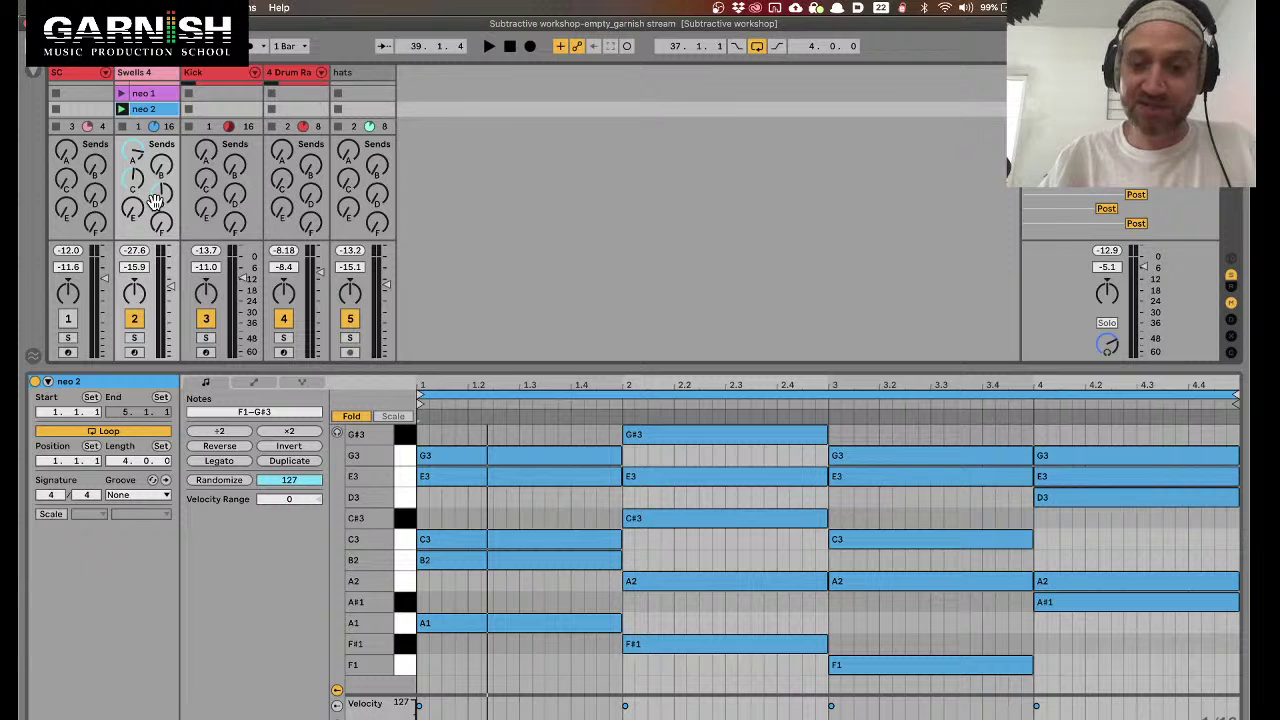
pyautogui.press('super+alt+s')
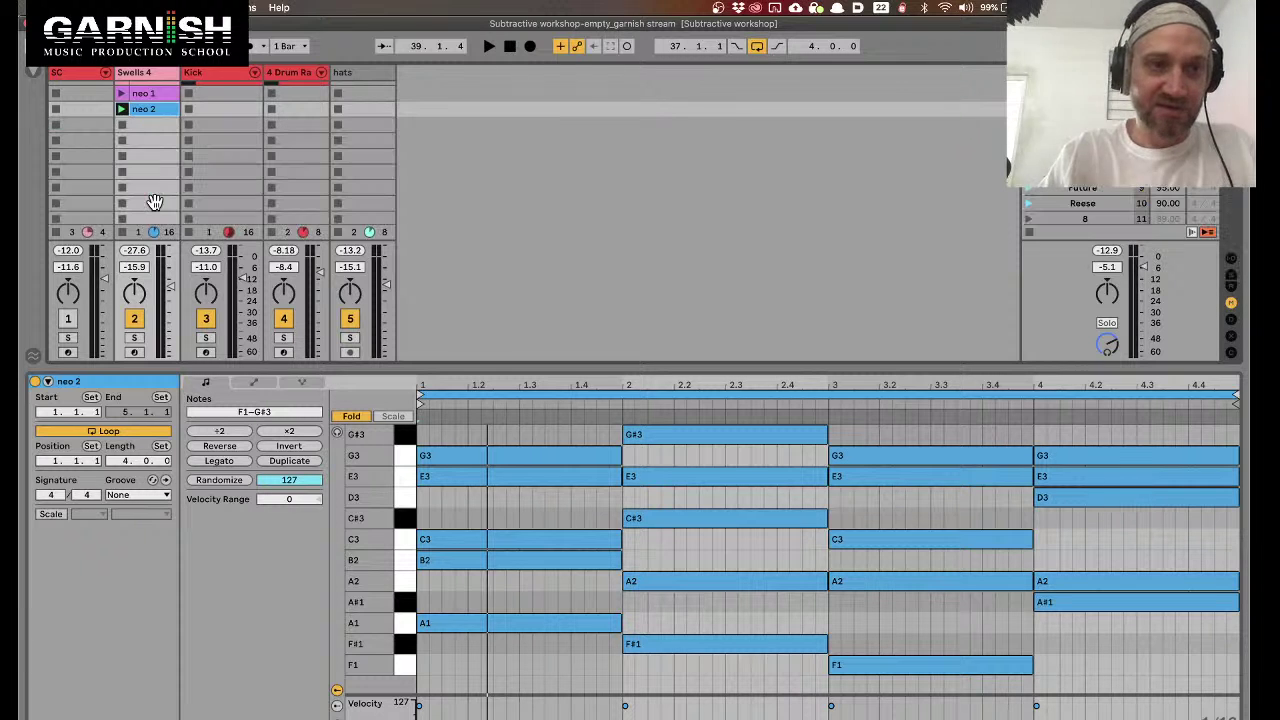
pyautogui.scroll(2, 149, 115)
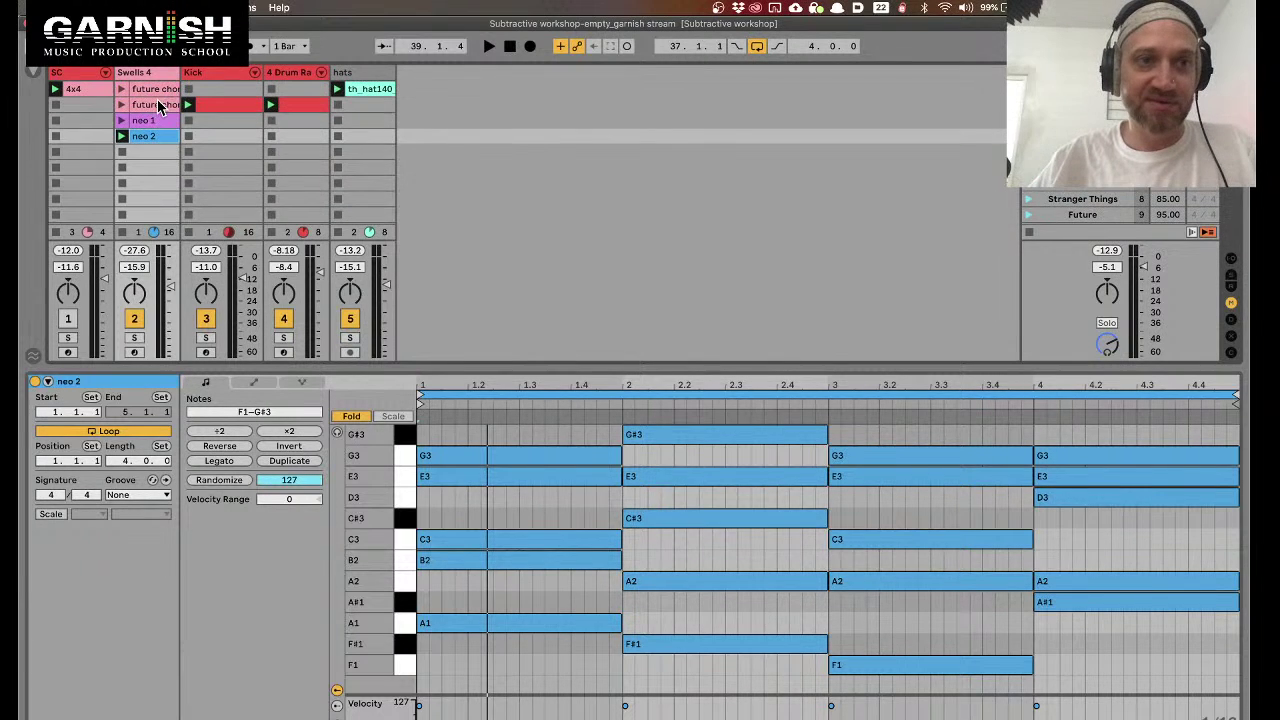
# Show the Swells 4 track's devices, expand OTT, and listen with the OTT Mike1 rack bypassed
pyautogui.click(150, 120)
pyautogui.click(148, 73)
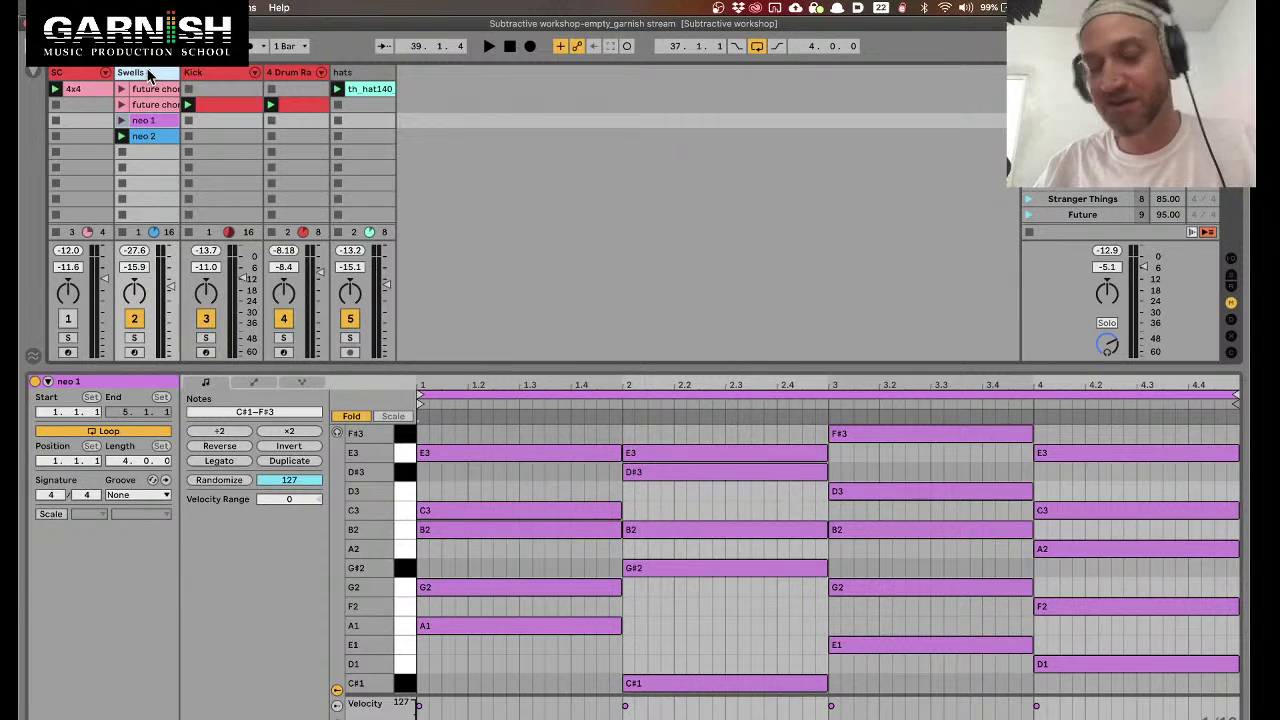
pyautogui.doubleClick(148, 73)
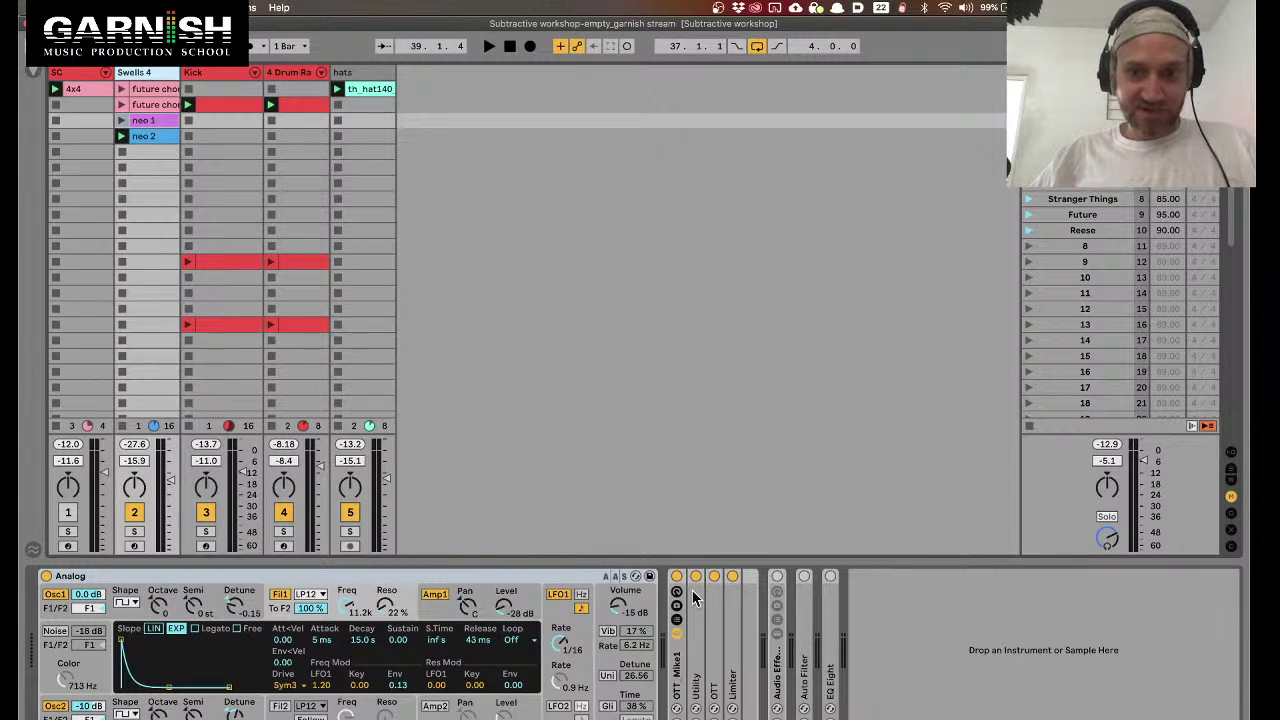
pyautogui.doubleClick(714, 655)
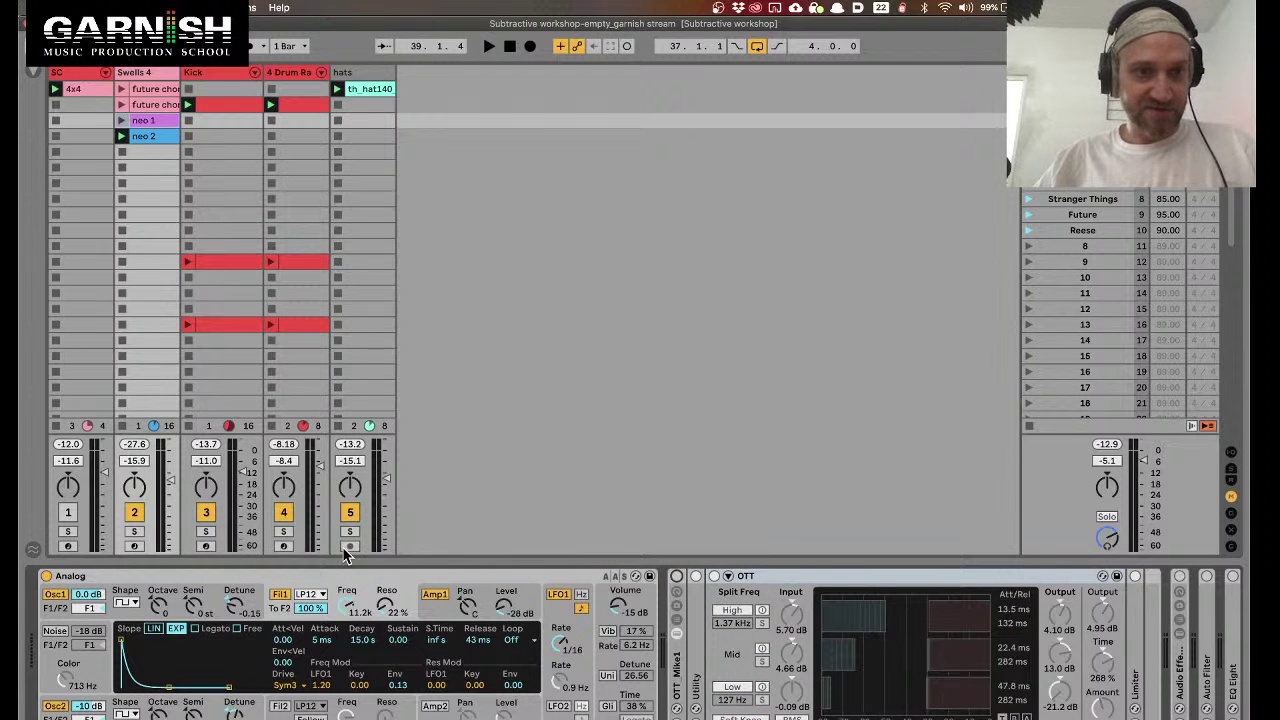
pyautogui.press('space')
pyautogui.press('space')
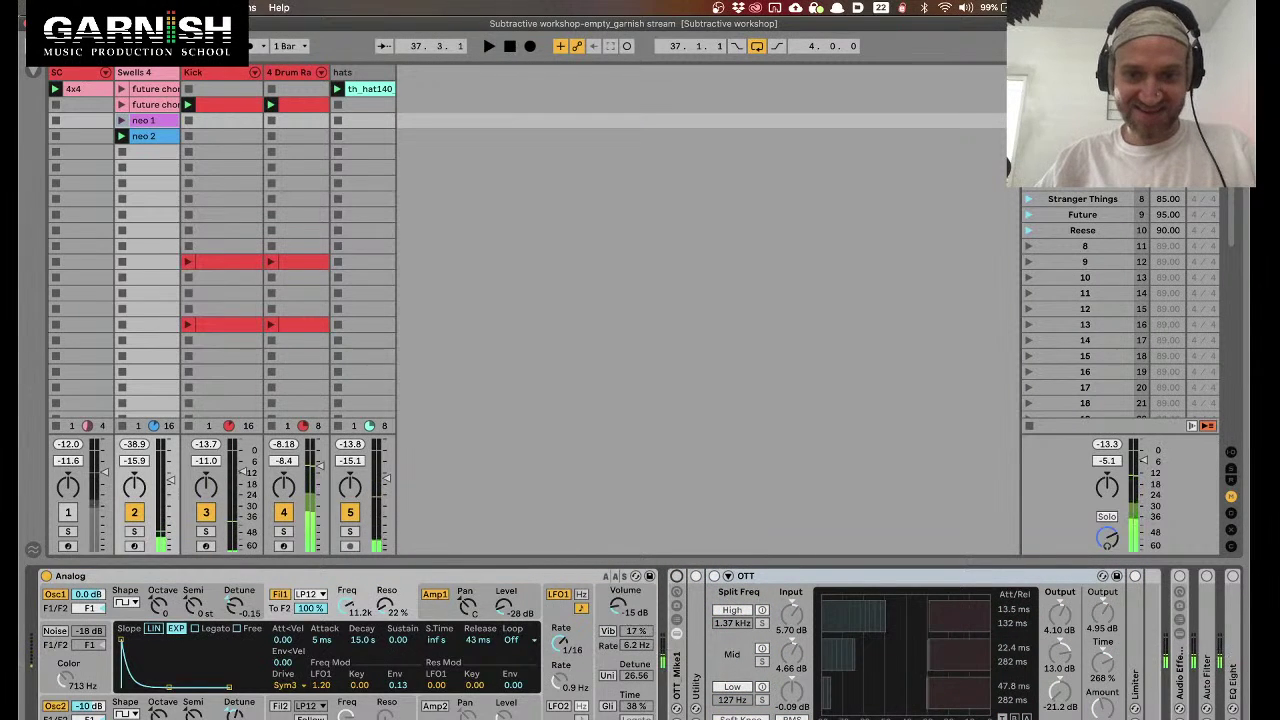
# Expand the Utility device, switch the OTT Mike1 rack back on, and bypass the OTT device inside it
pyautogui.click(617, 606)
pyautogui.moveTo(617, 613); pyautogui.dragTo(617, 640)
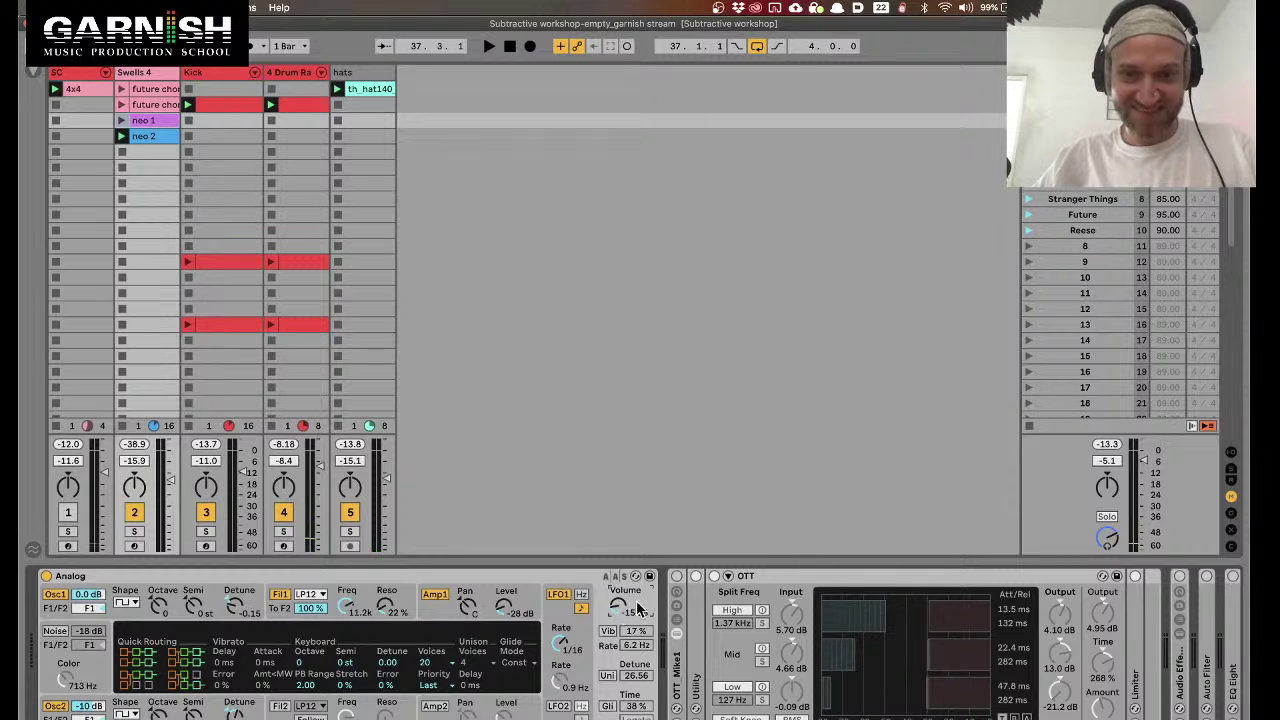
pyautogui.doubleClick(698, 607)
pyautogui.click(677, 578)
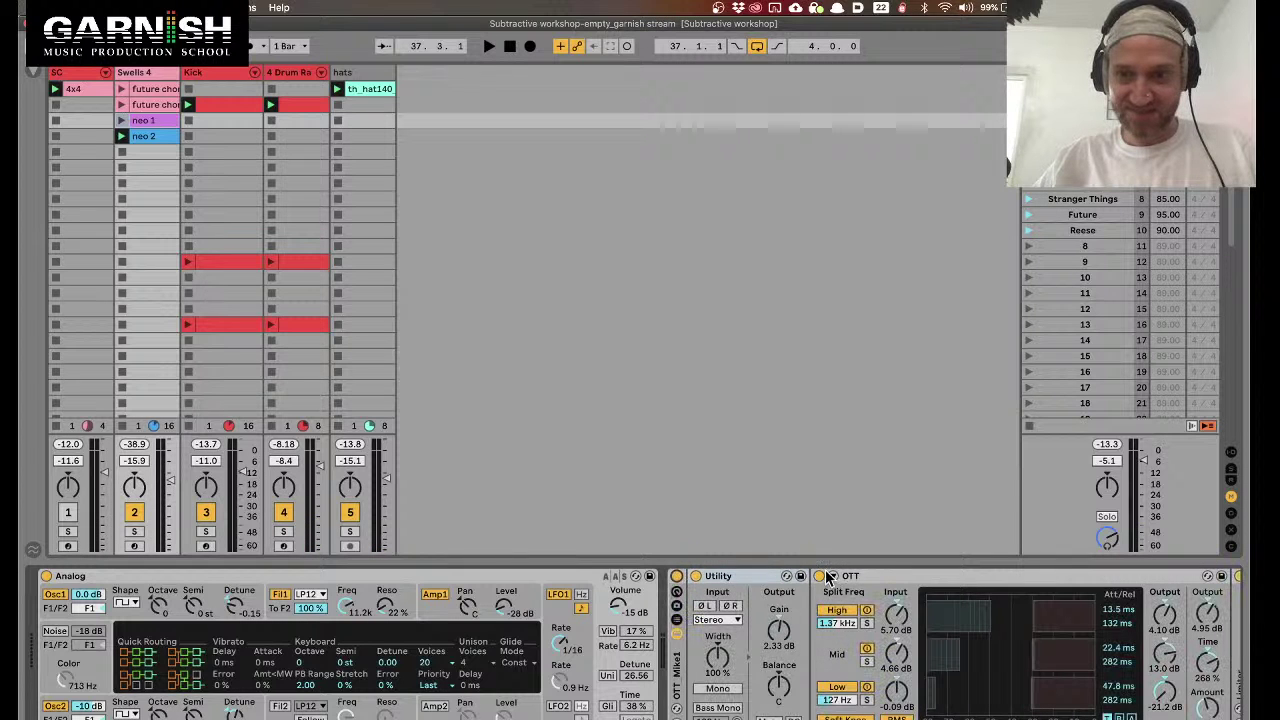
pyautogui.click(819, 577)
# Raise the Utility gain to 12.7 dB during playback and bypass the Limiter in the OTT Mike1 rack
pyautogui.hscroll(4, 817, 579)
pyautogui.press('space')
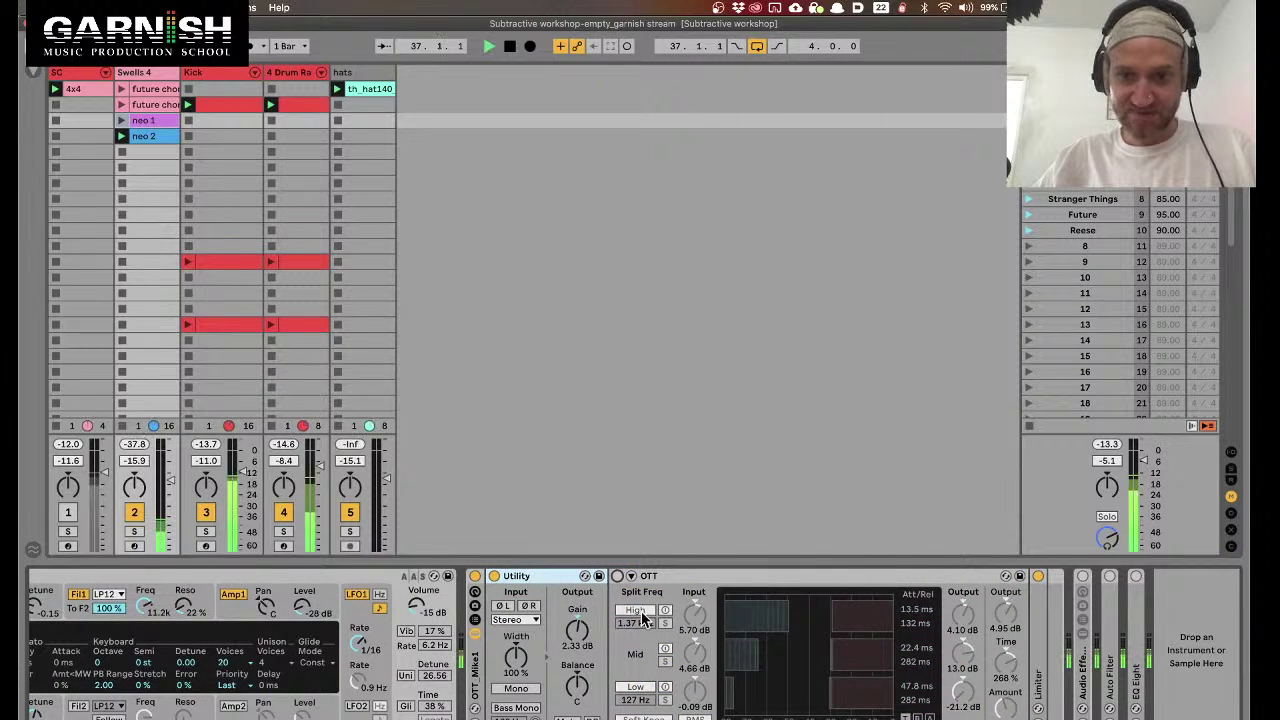
pyautogui.moveTo(577, 628); pyautogui.dragTo(577, 600)
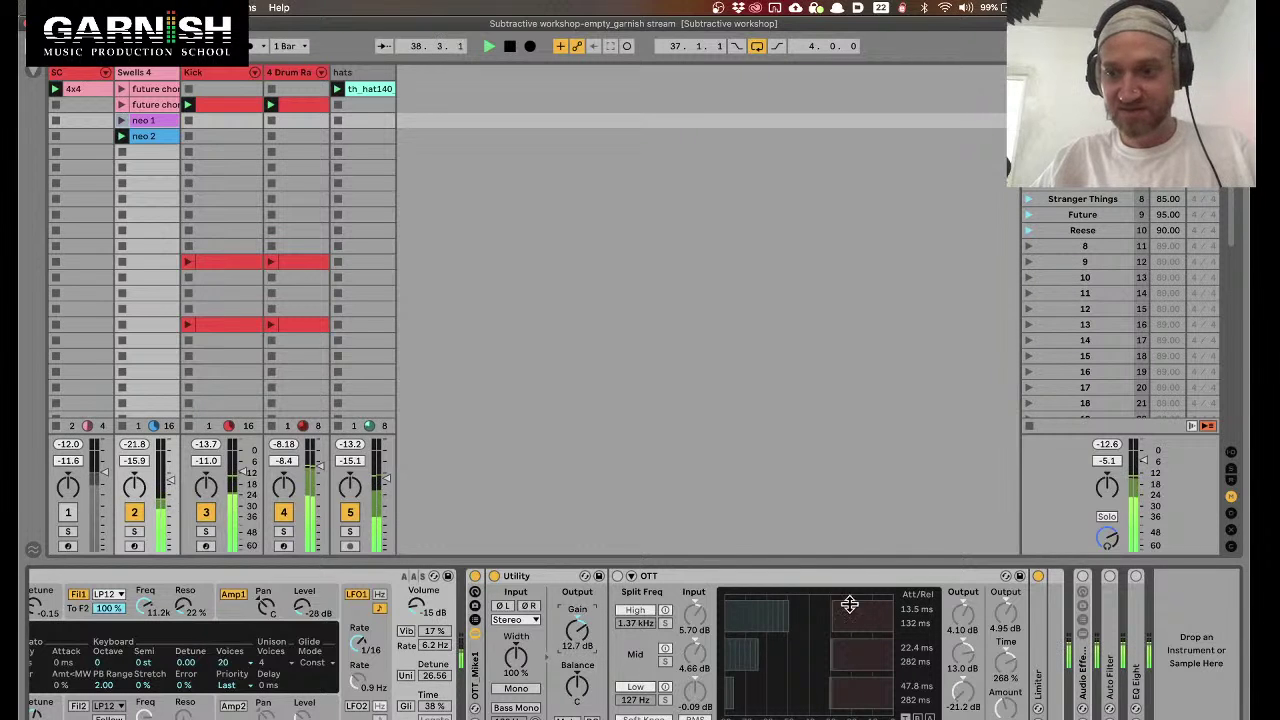
pyautogui.click(1038, 576)
pyautogui.press('space')
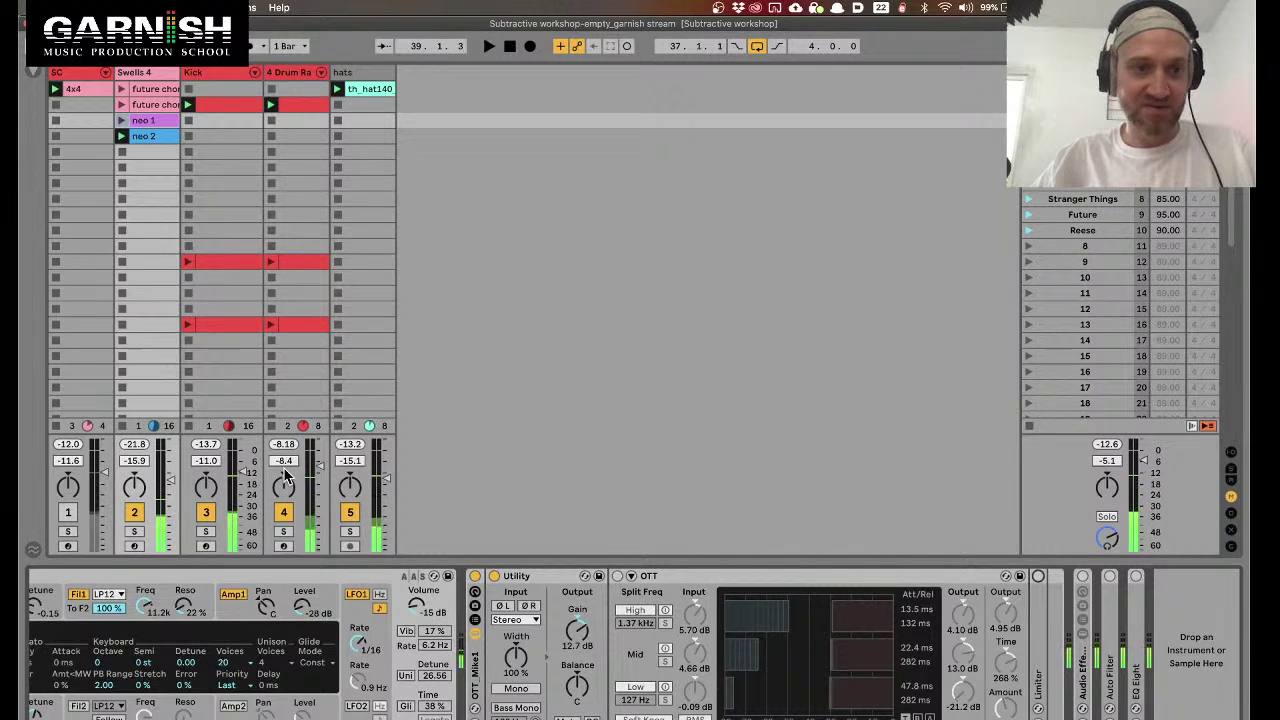
# Search the browser for "gate" and insert the Gate effect between Analog and the OTT Mike1 rack on the Swells 4 track
pyautogui.scroll(-1, 150, 150)
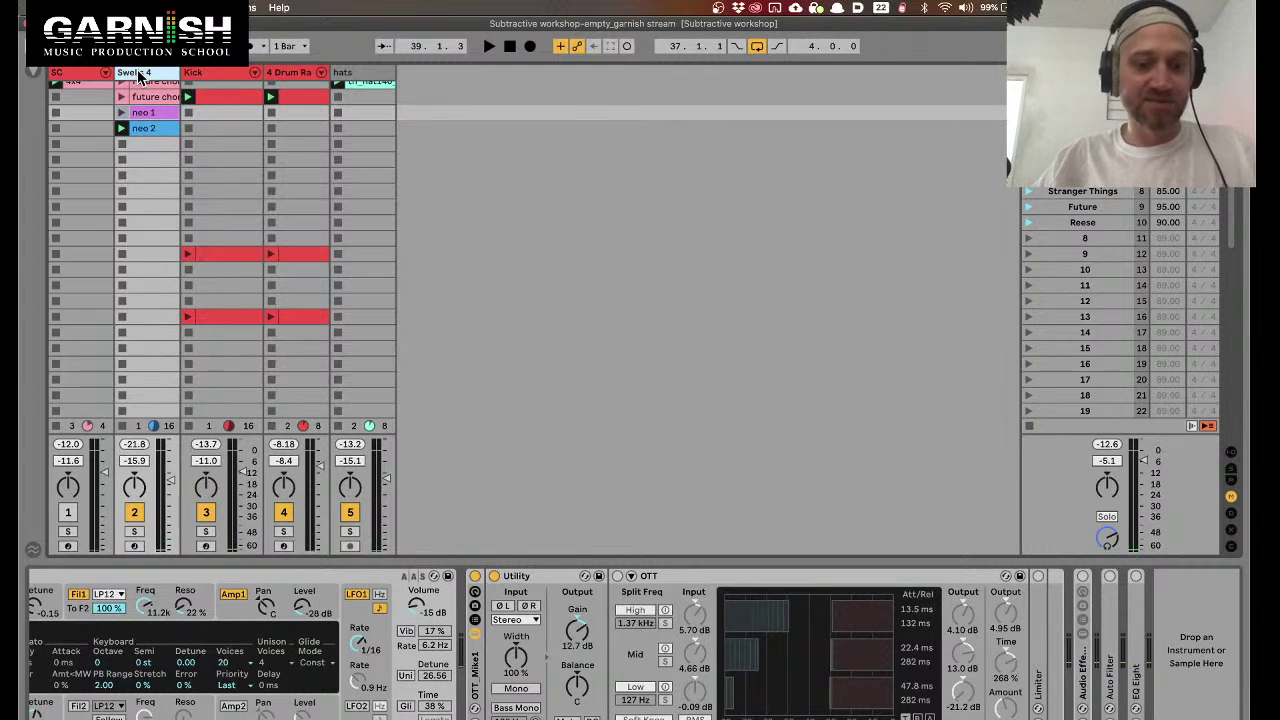
pyautogui.press('super+f')
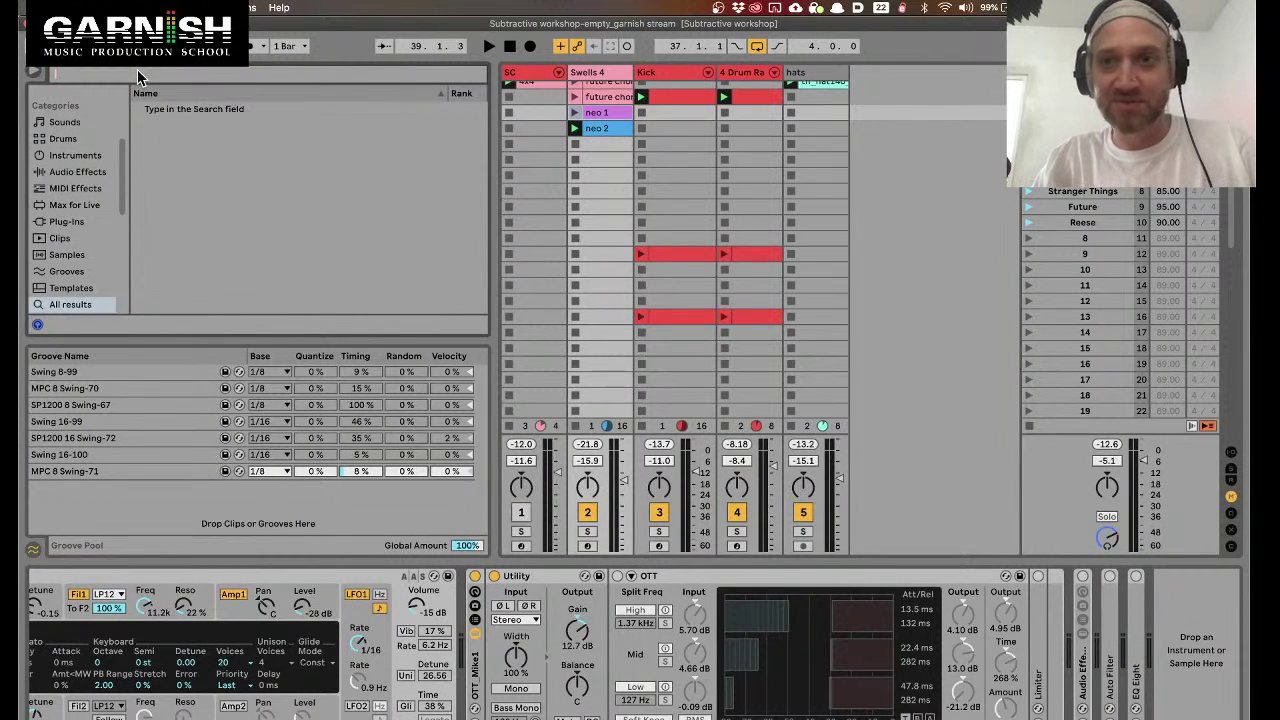
pyautogui.write('gate')
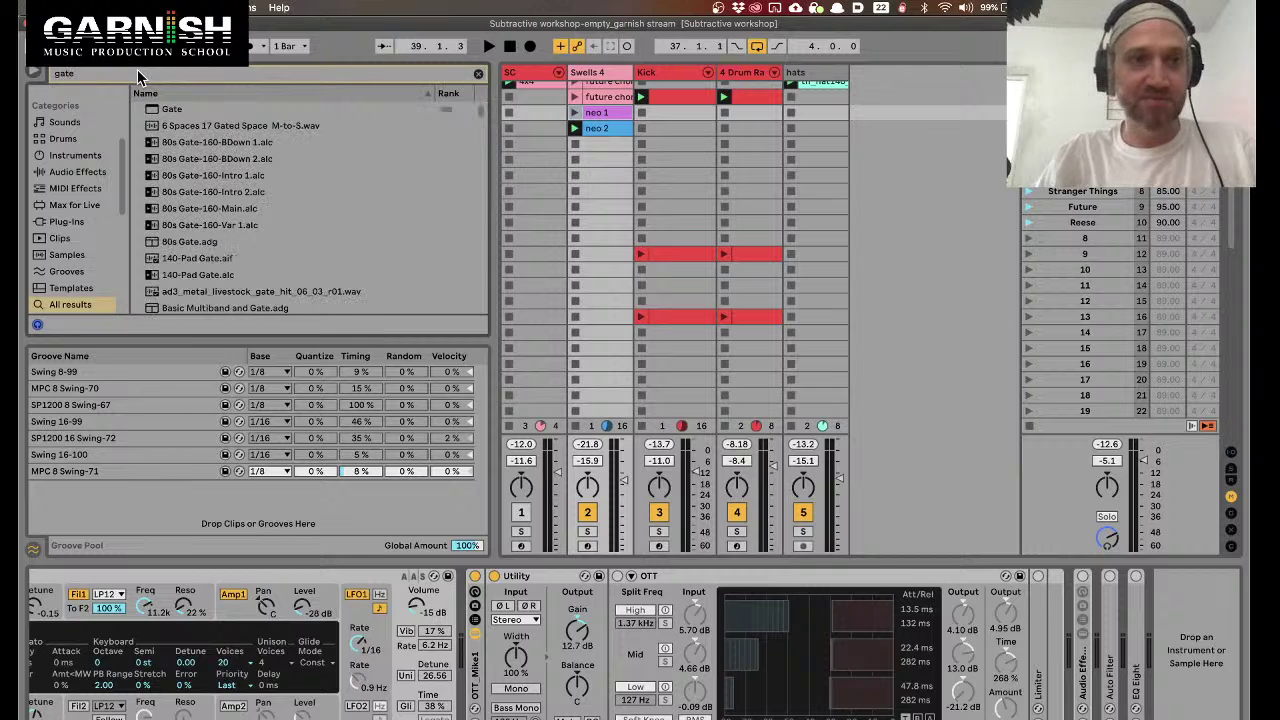
pyautogui.moveTo(172, 110); pyautogui.dragTo(467, 650)
# Turn on Unison in the Analog synth and listen to the part through the Gate
pyautogui.click(358, 585)
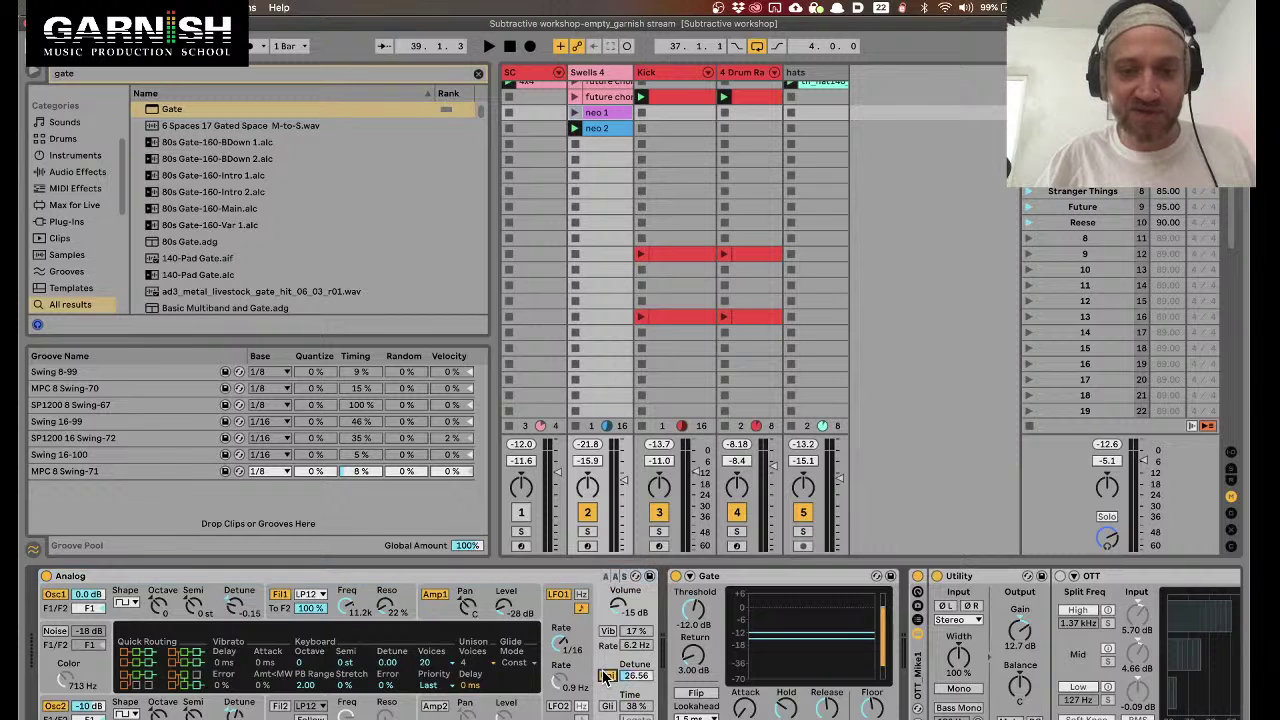
pyautogui.press('space')
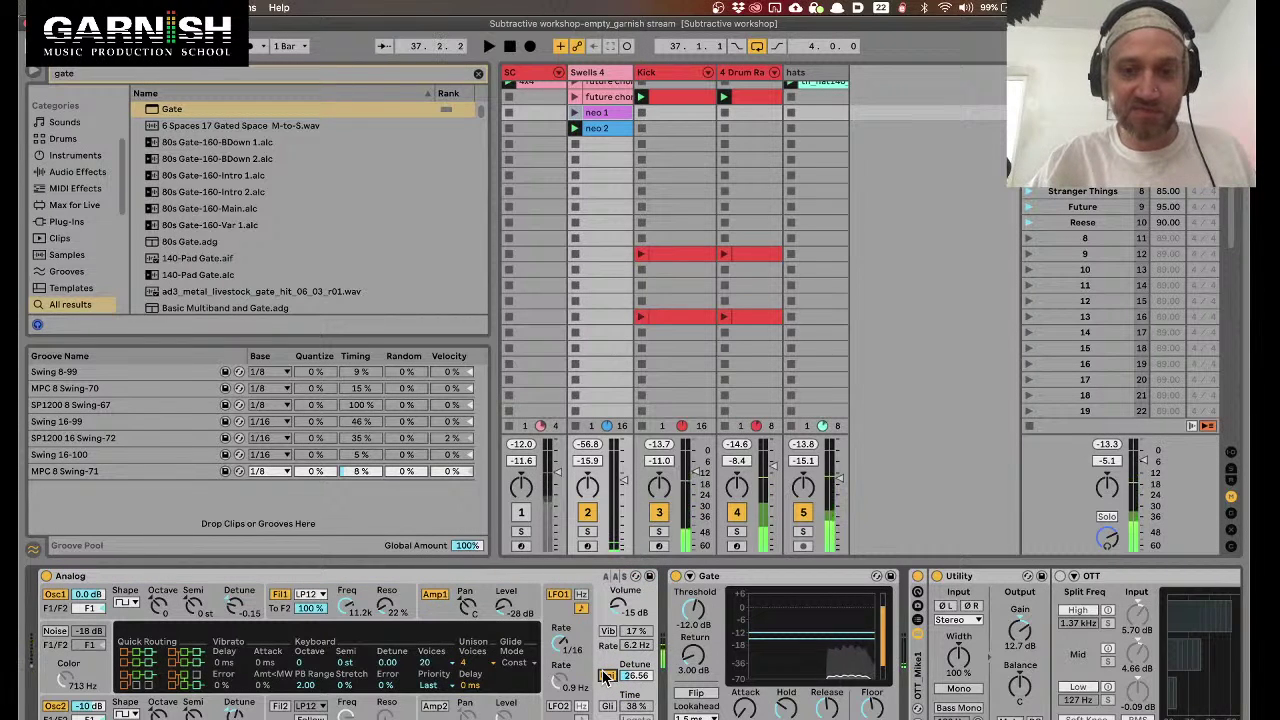
# Bypass the Gate while lowering the Analog unison detune to 5.31 and switching Unison off, and re-enable the Gate
pyautogui.click(675, 577)
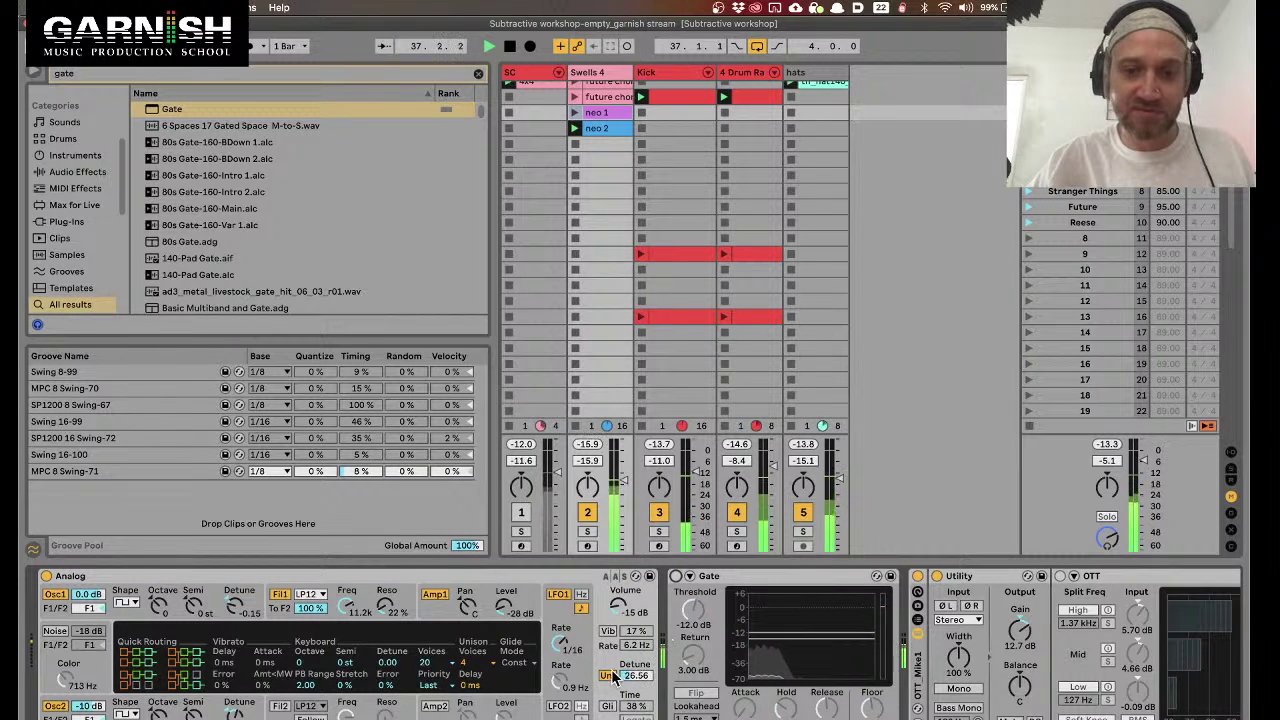
pyautogui.moveTo(637, 675); pyautogui.dragTo(610, 680)
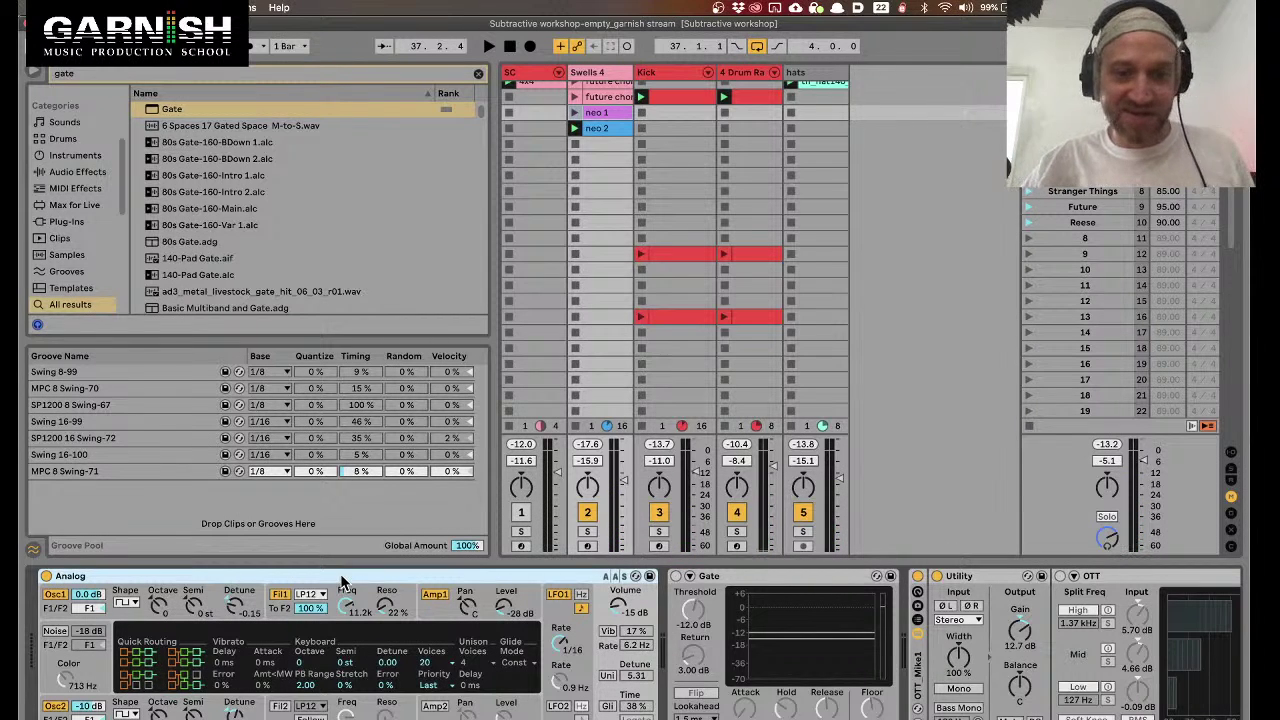
pyautogui.click(714, 578)
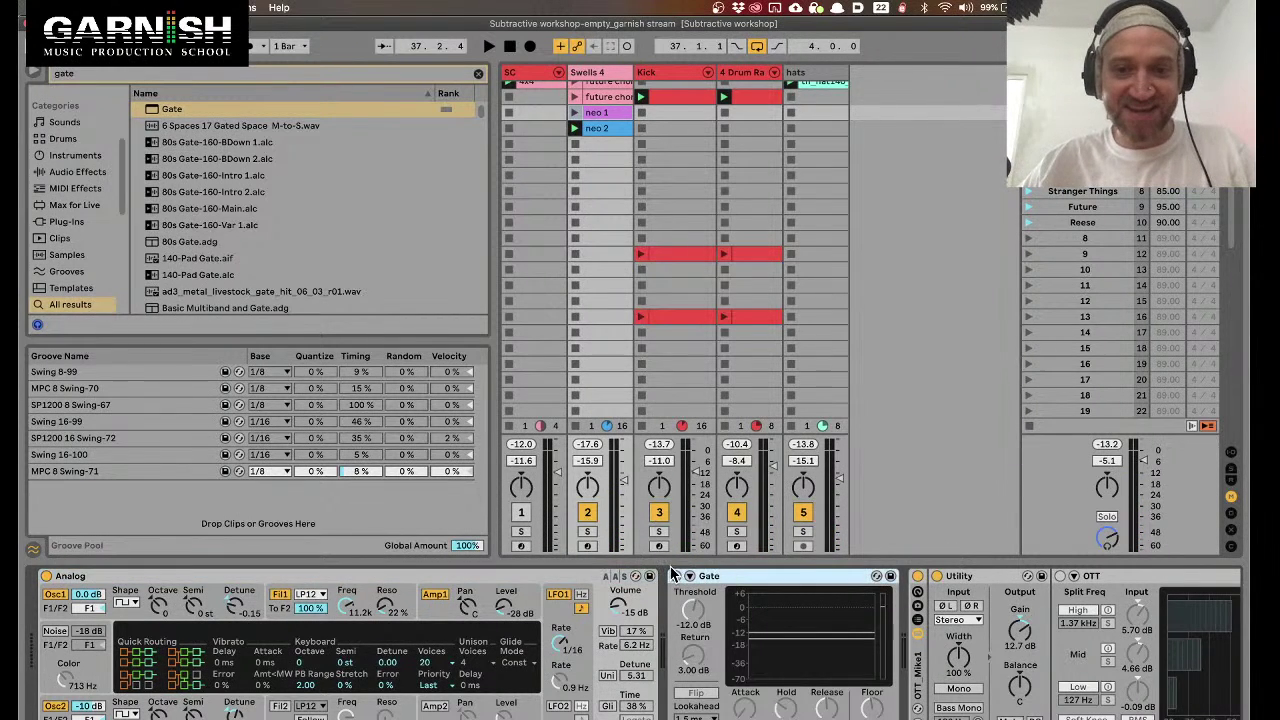
pyautogui.click(676, 576)
# Insert a new MIDI track after SC, search the browser for "waveta", and load the Wavetable instrument onto the track
pyautogui.click(538, 74)
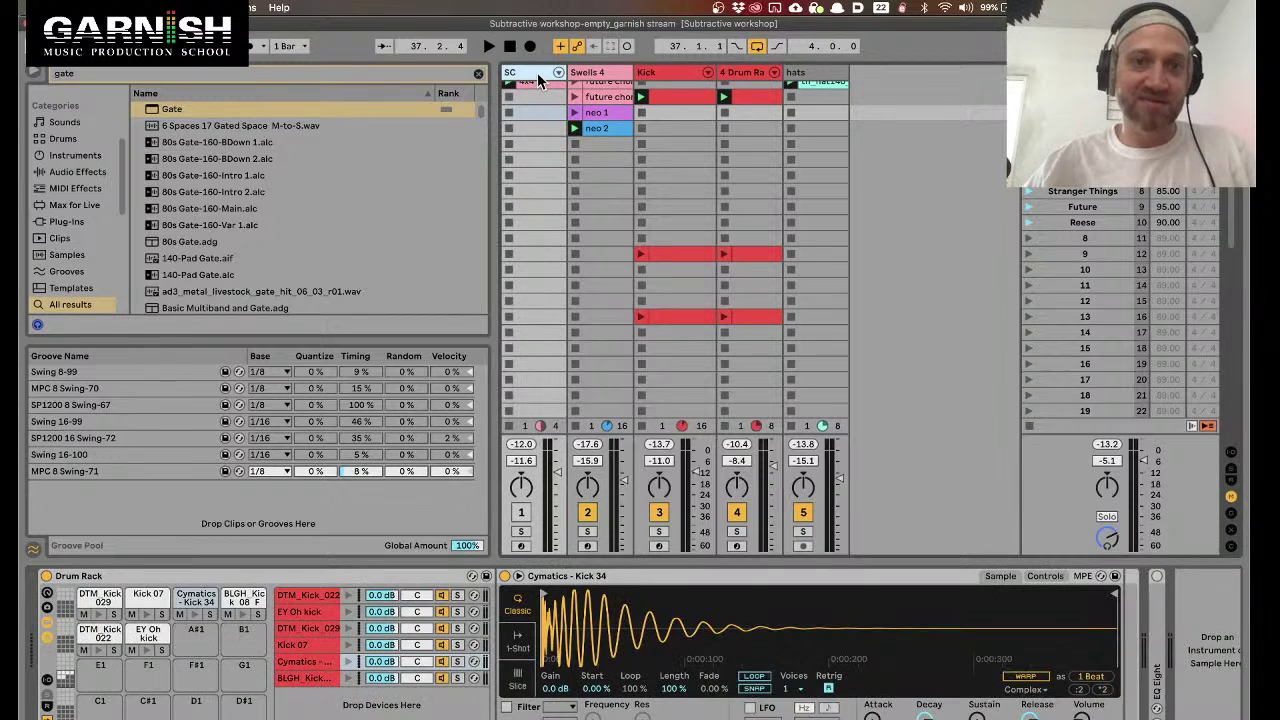
pyautogui.press('super+shift+t')
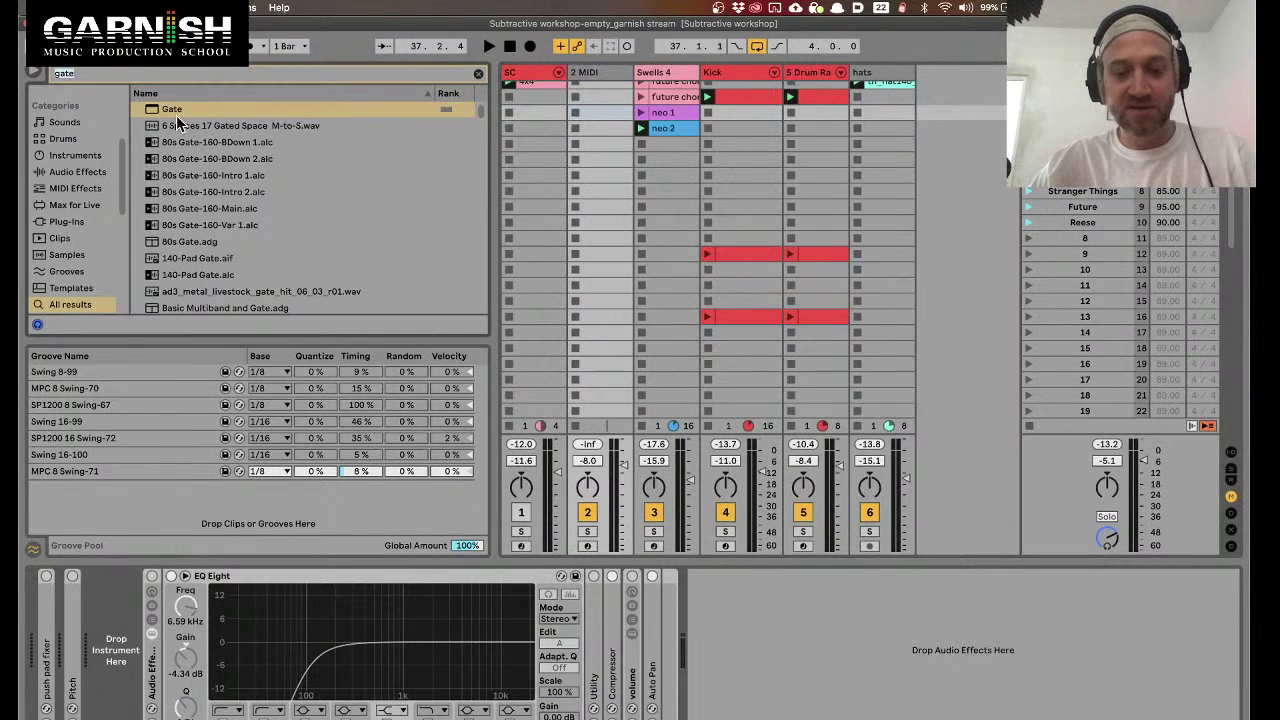
pyautogui.press('super+f')
pyautogui.write('wave')
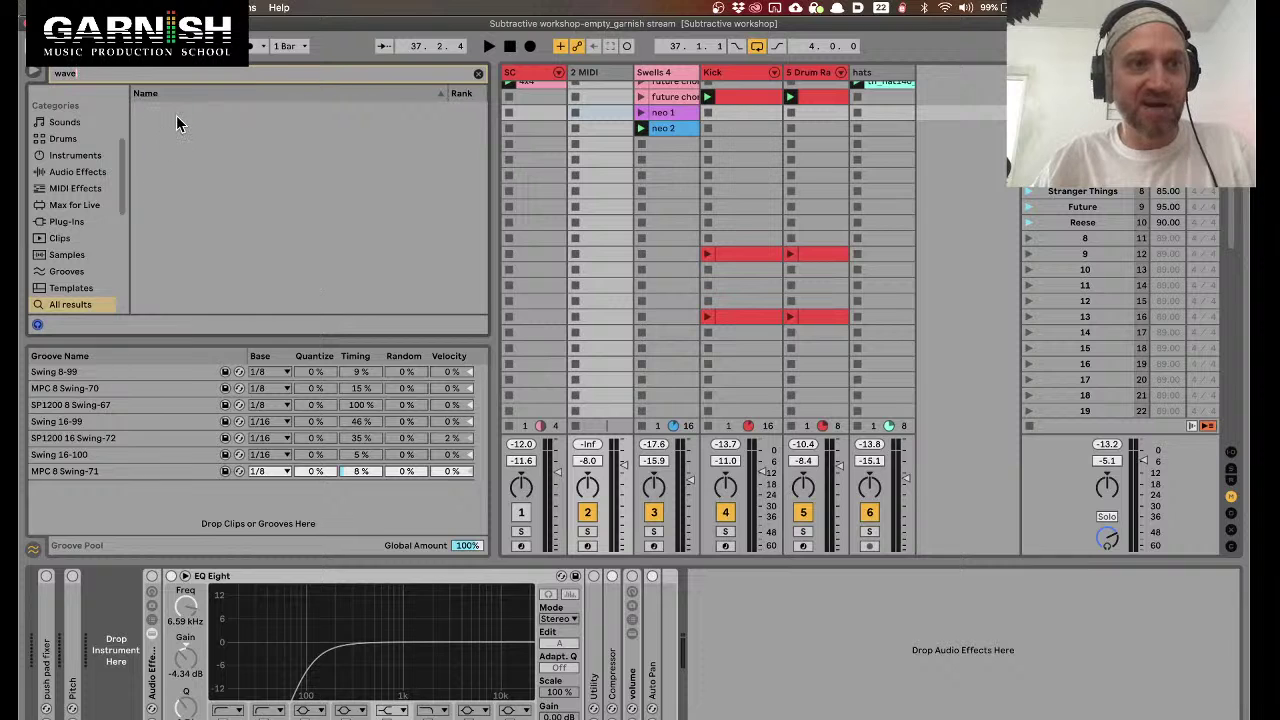
pyautogui.write(' ta')
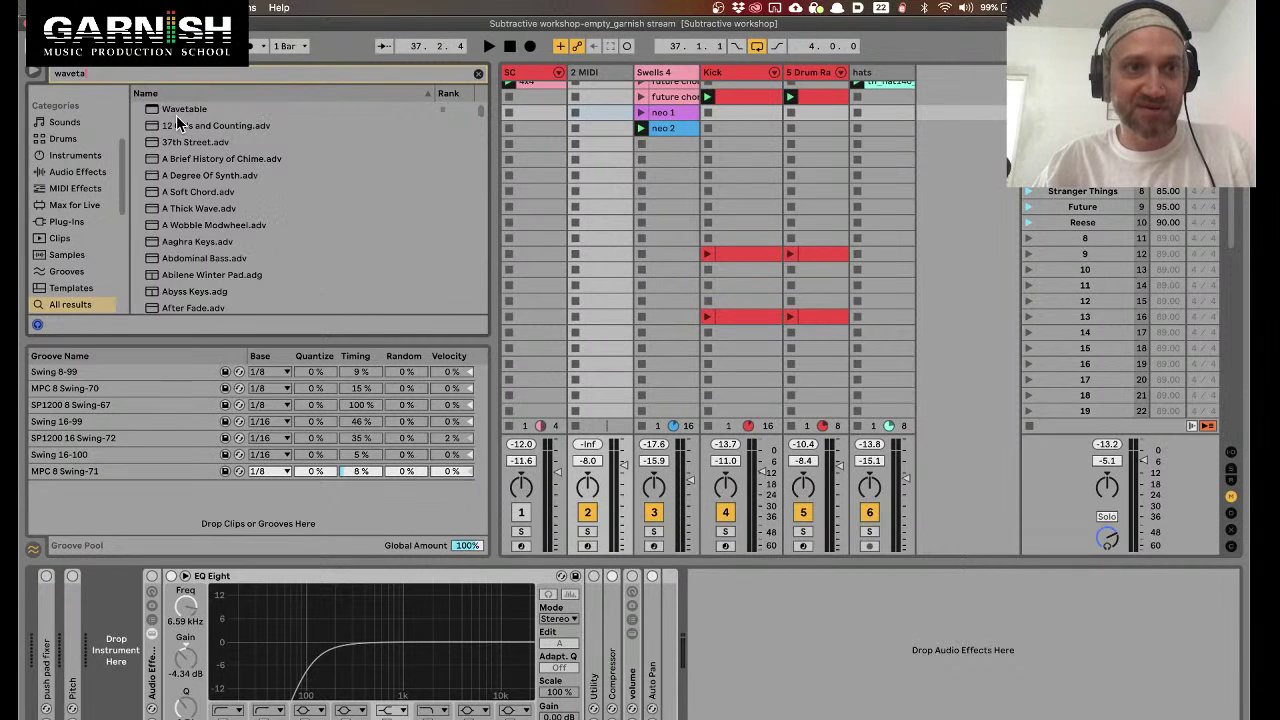
pyautogui.click(183, 112)
pyautogui.moveTo(183, 112); pyautogui.dragTo(600, 125)
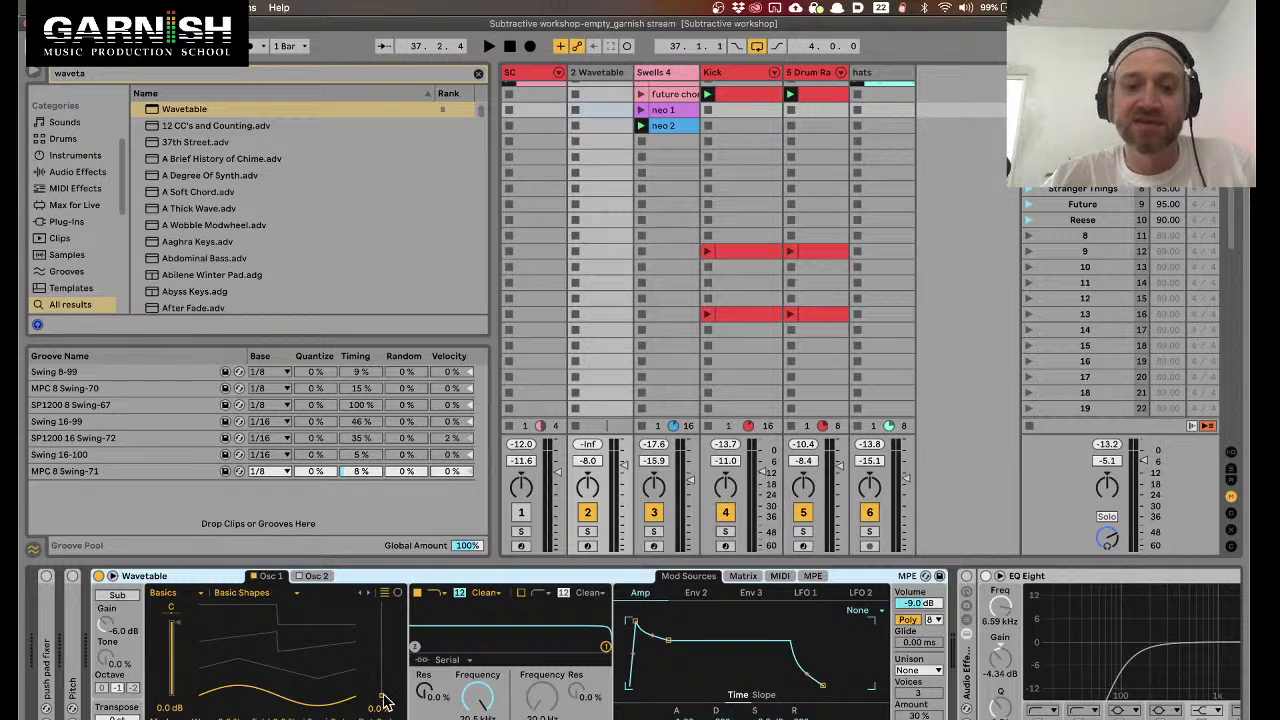
# Raise the Osc 1 wavetable position of the Basic Shapes table in Wavetable to 100 %
pyautogui.moveTo(380, 700); pyautogui.dragTo(382, 608)
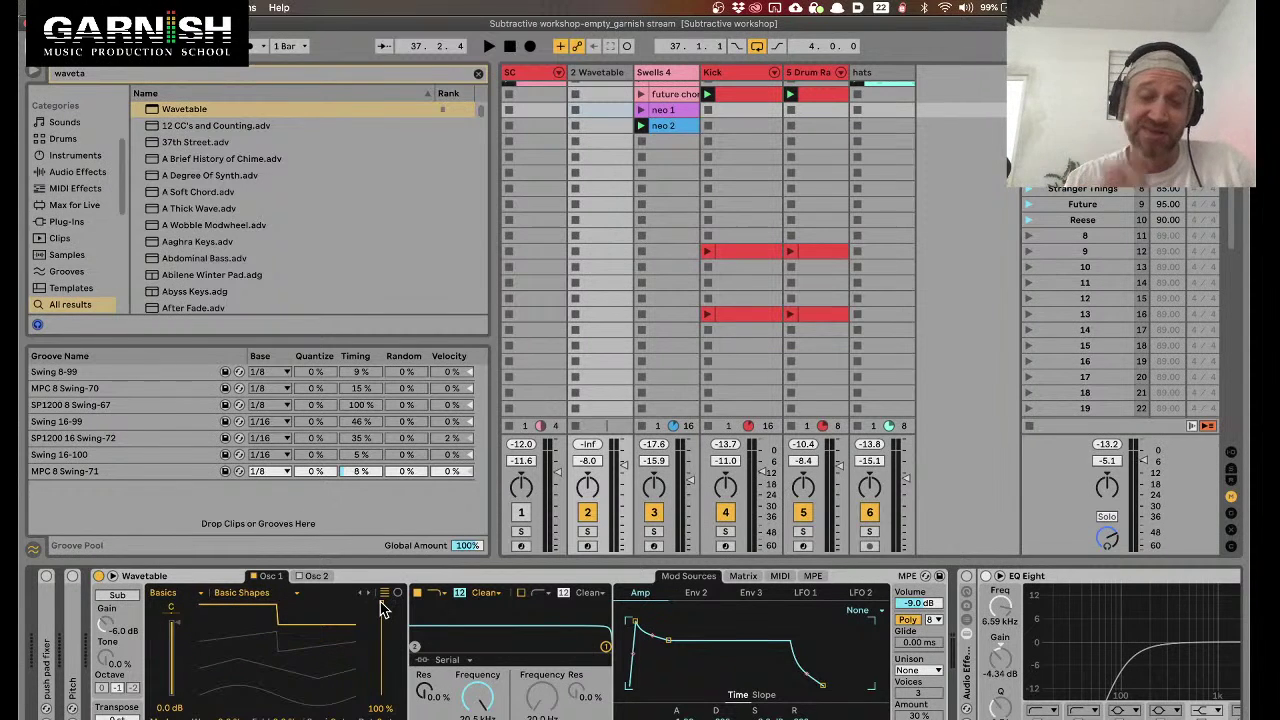
pyautogui.scroll(1, 614, 232)
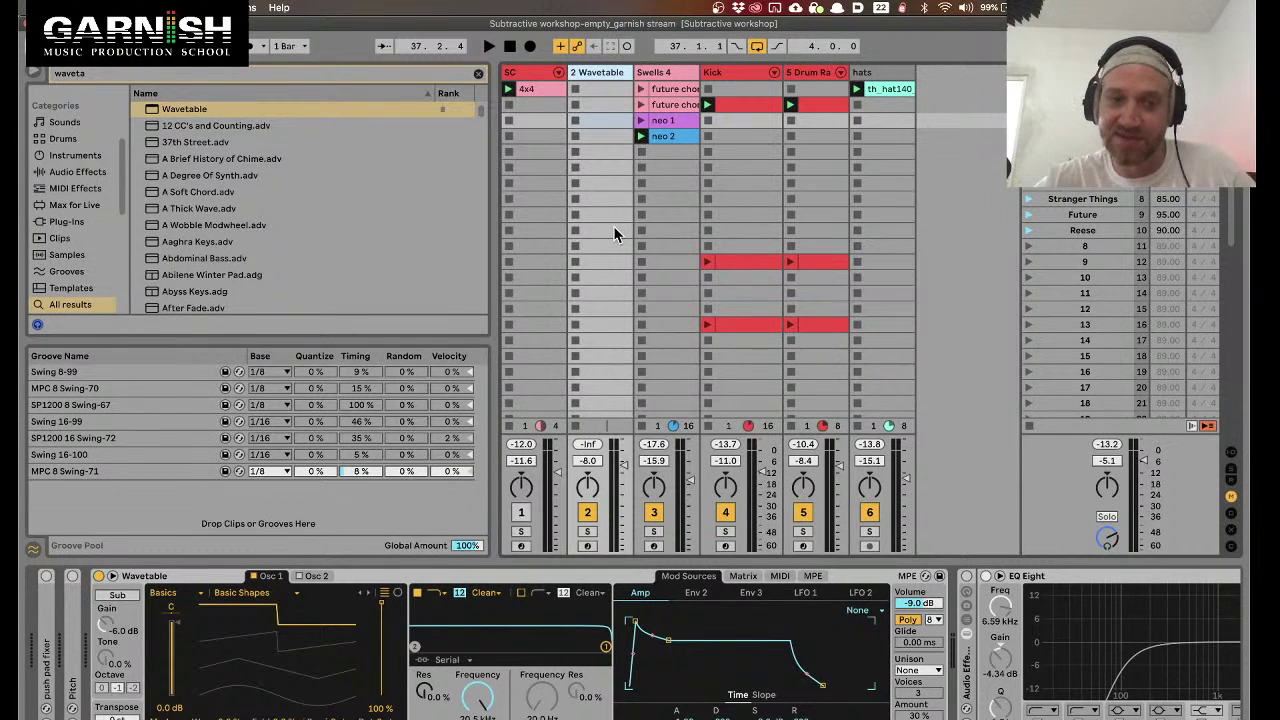
pyautogui.click(390, 584)
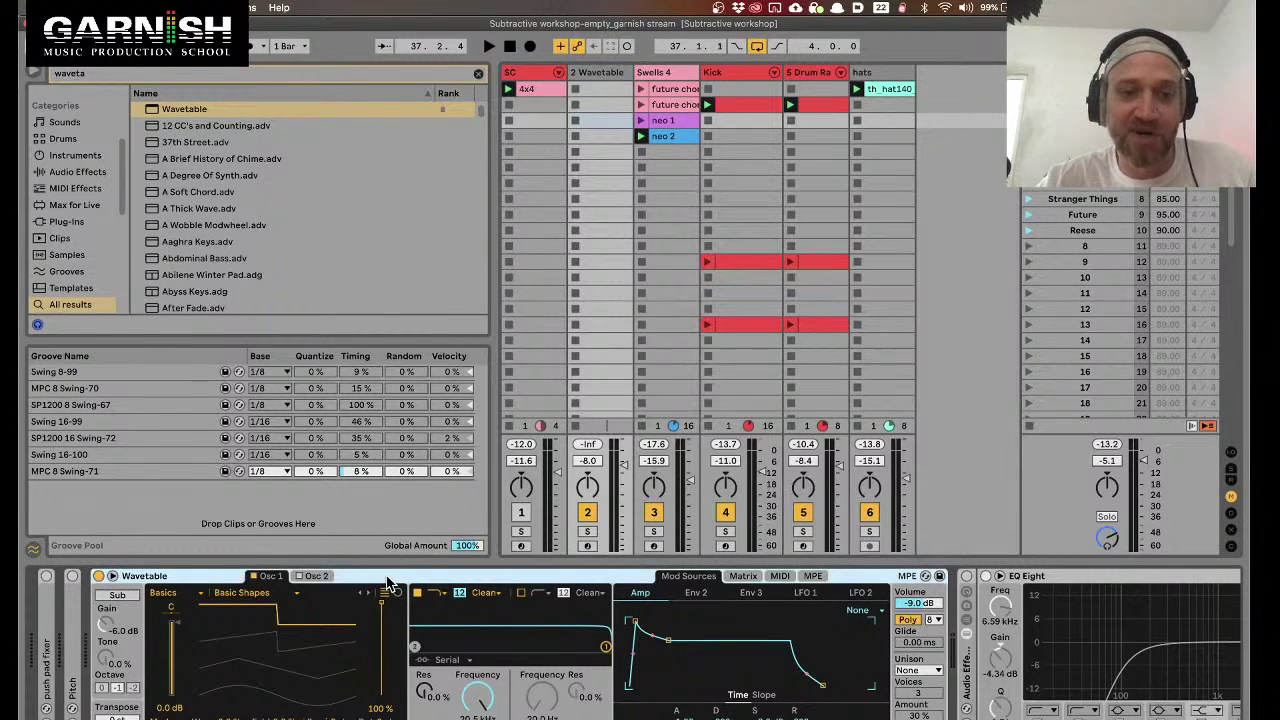
# Create a one-bar MIDI clip in the Wavetable track's first slot and draw sixteenth-length C3 notes at 1.1, 1.1.3 and 1.2
pyautogui.doubleClick(595, 89)
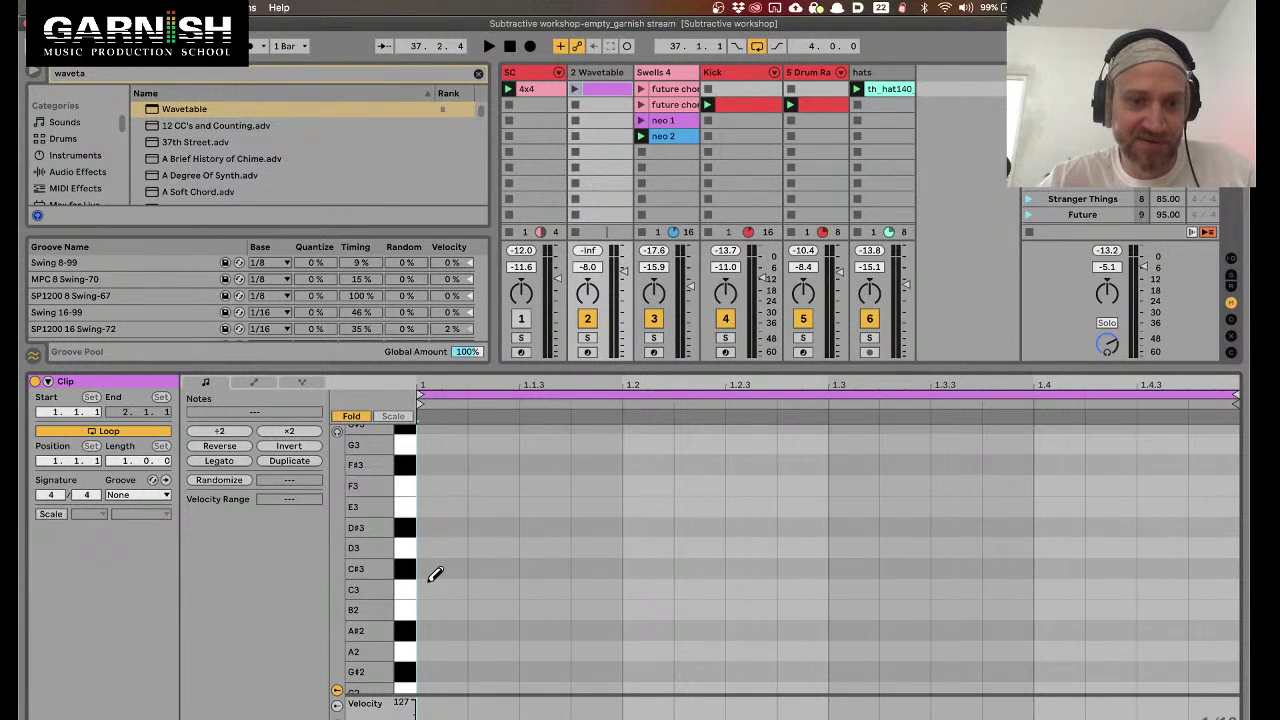
pyautogui.doubleClick(434, 590)
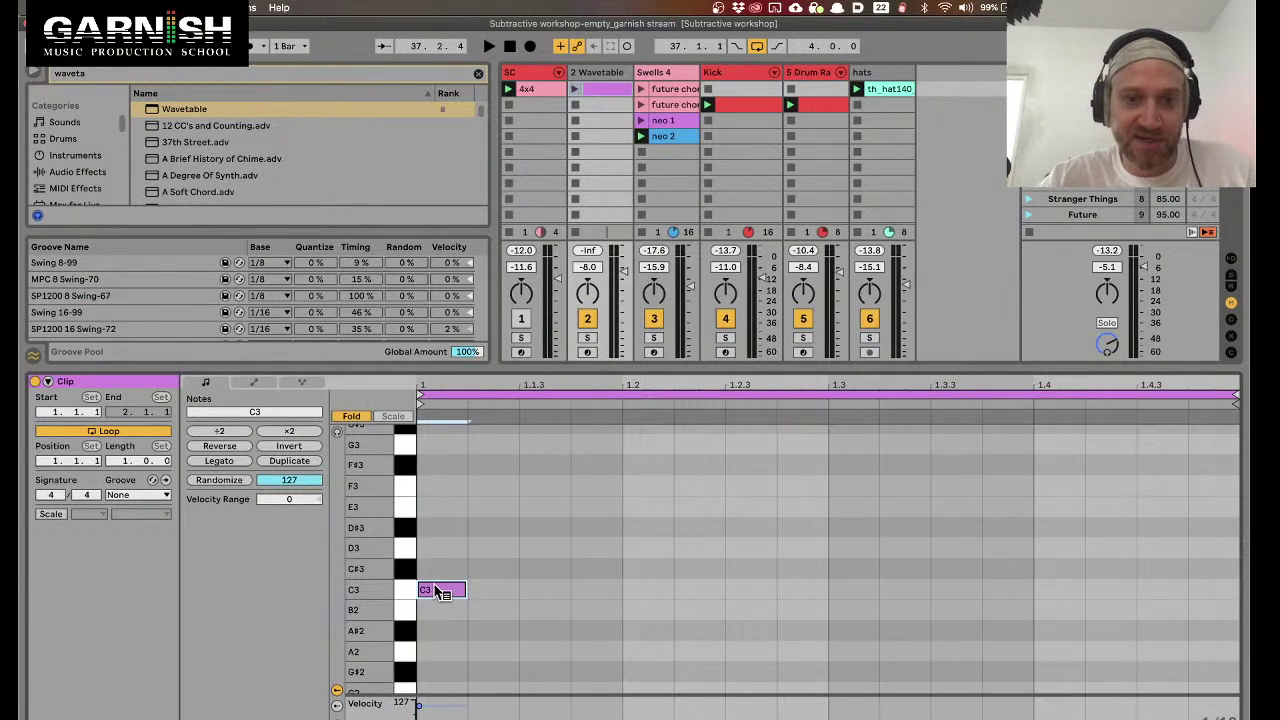
pyautogui.rightClick(434, 590)
pyautogui.rightClick(528, 592)
pyautogui.click(450, 595)
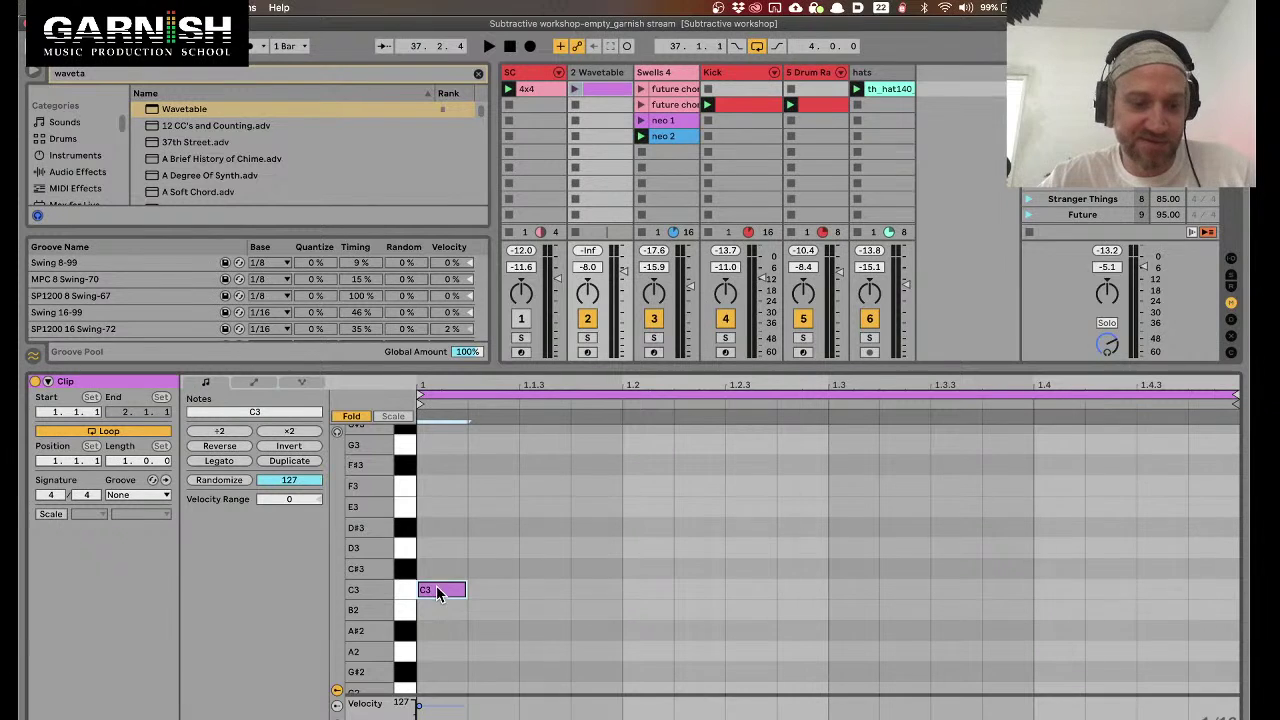
pyautogui.doubleClick(545, 590)
pyautogui.doubleClick(650, 590)
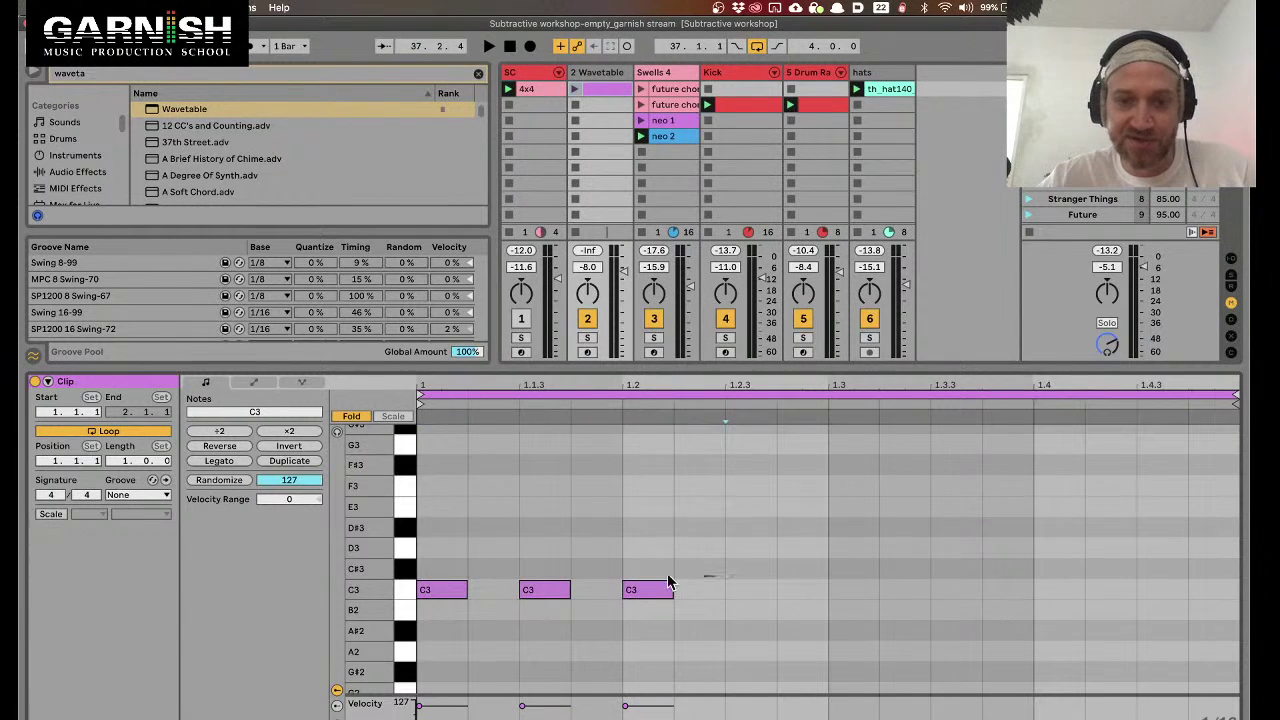
# Duplicate the C3 notes until they fill the bar on every eighth note, and launch the clip
pyautogui.hotkey('ctrl', 'a')
pyautogui.hotkey('ctrl', 'd')
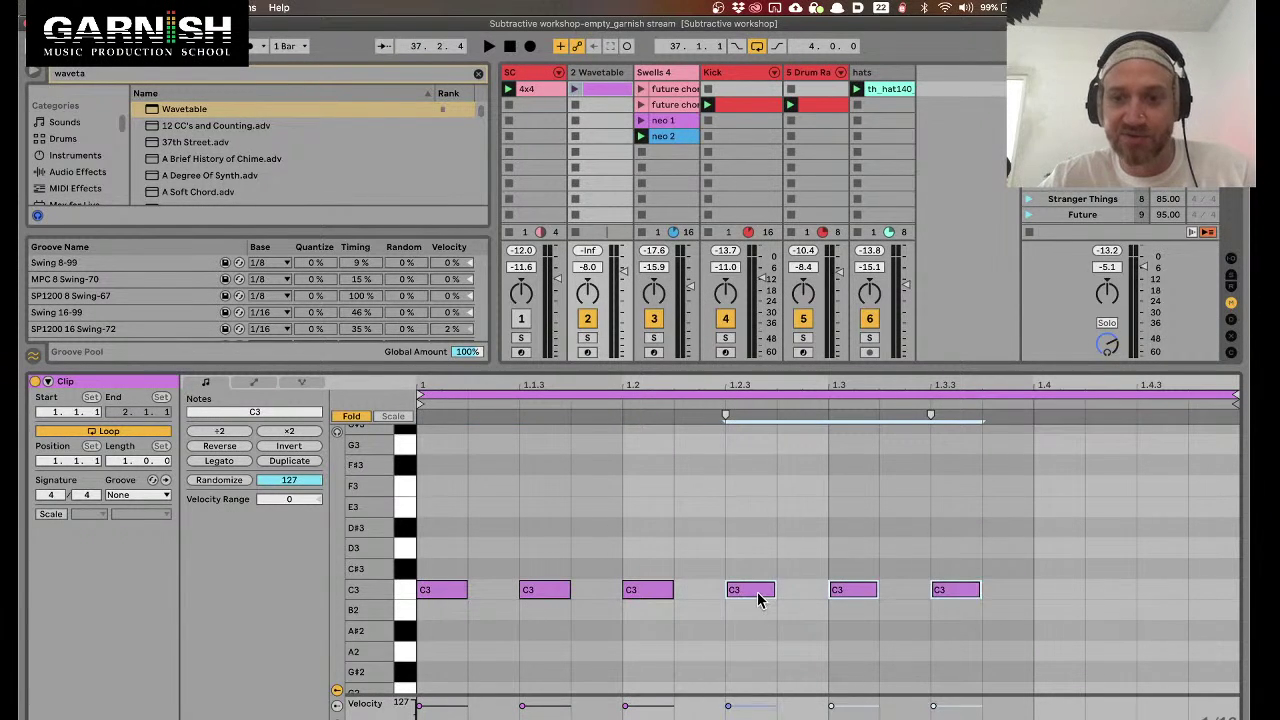
pyautogui.moveTo(757, 591); pyautogui.dragTo(1051, 603)
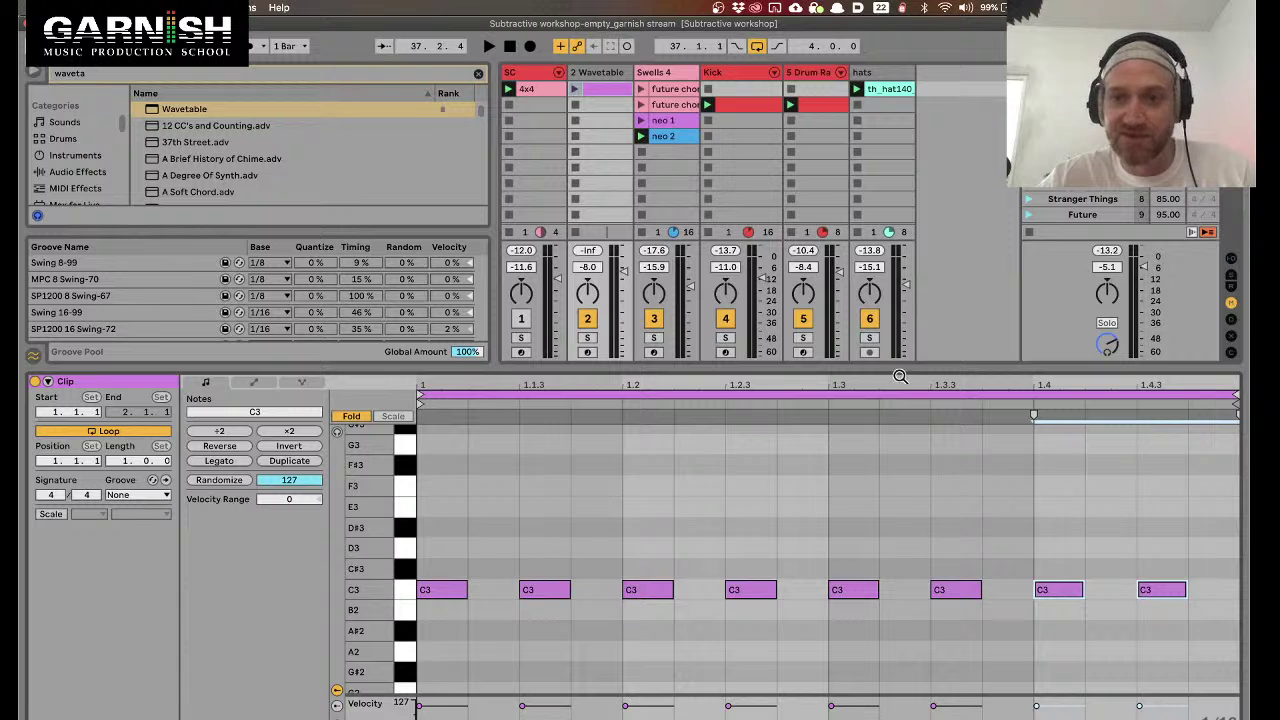
pyautogui.moveTo(900, 376); pyautogui.dragTo(869, 362)
pyautogui.click(575, 89)
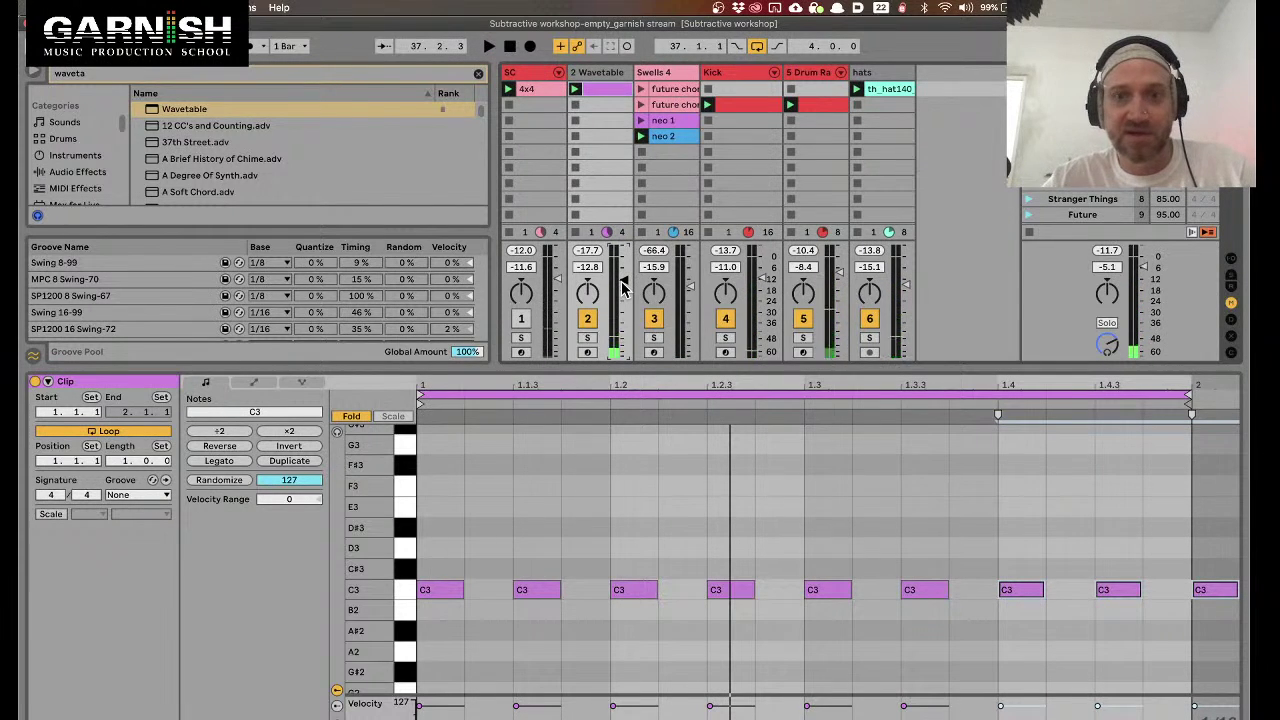
# Reshape Wavetable's Amp envelope to 0.00 ms attack, 525 ms decay, 0.0 dB sustain and 1.67 ms release
pyautogui.hotkey('shift', 'Tab')
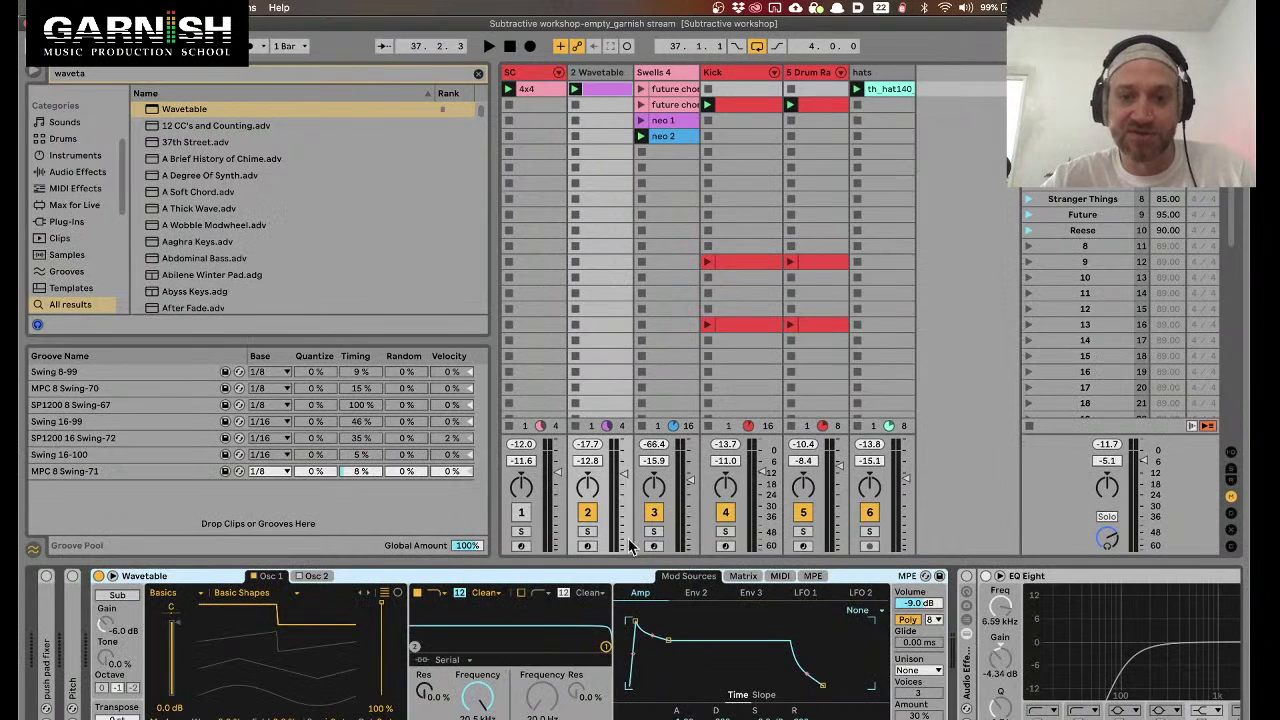
pyautogui.moveTo(667, 639); pyautogui.dragTo(628, 622)
pyautogui.moveTo(826, 687); pyautogui.dragTo(792, 686)
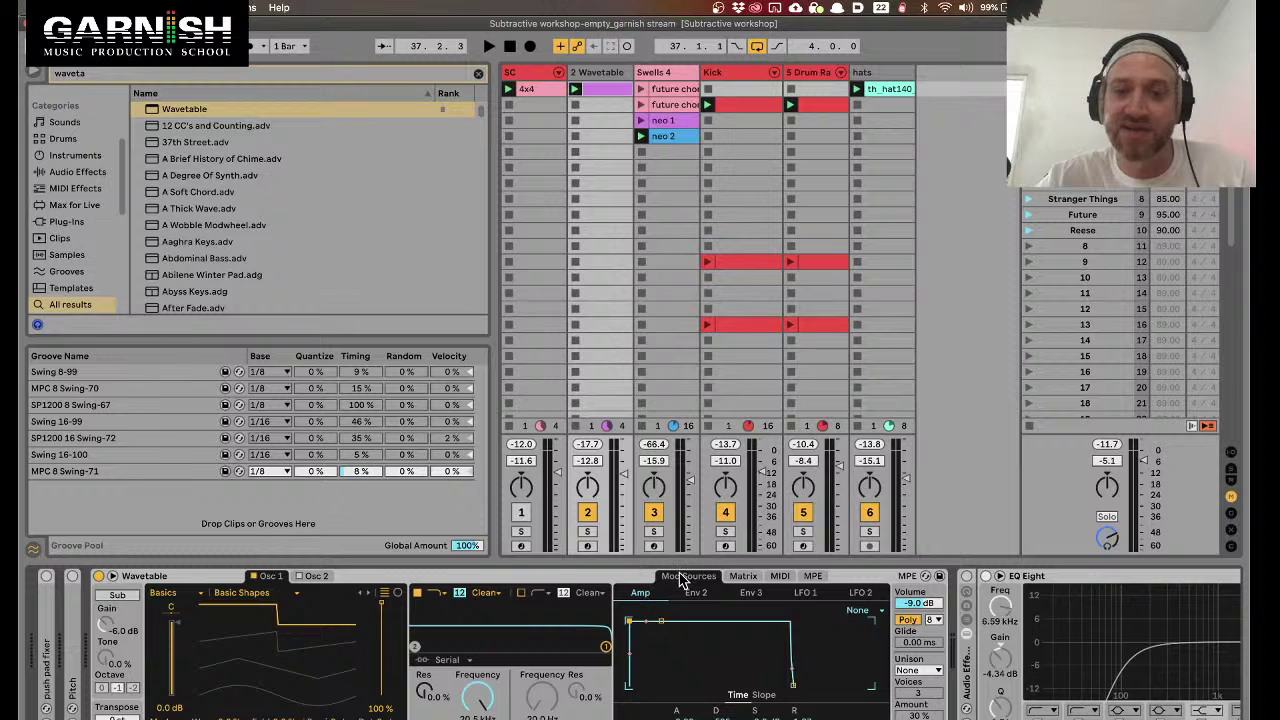
# In Wavetable's expanded view, set the Amp release to 5.04 ms and the Osc 1 position to 69 %, and play the result
pyautogui.click(113, 576)
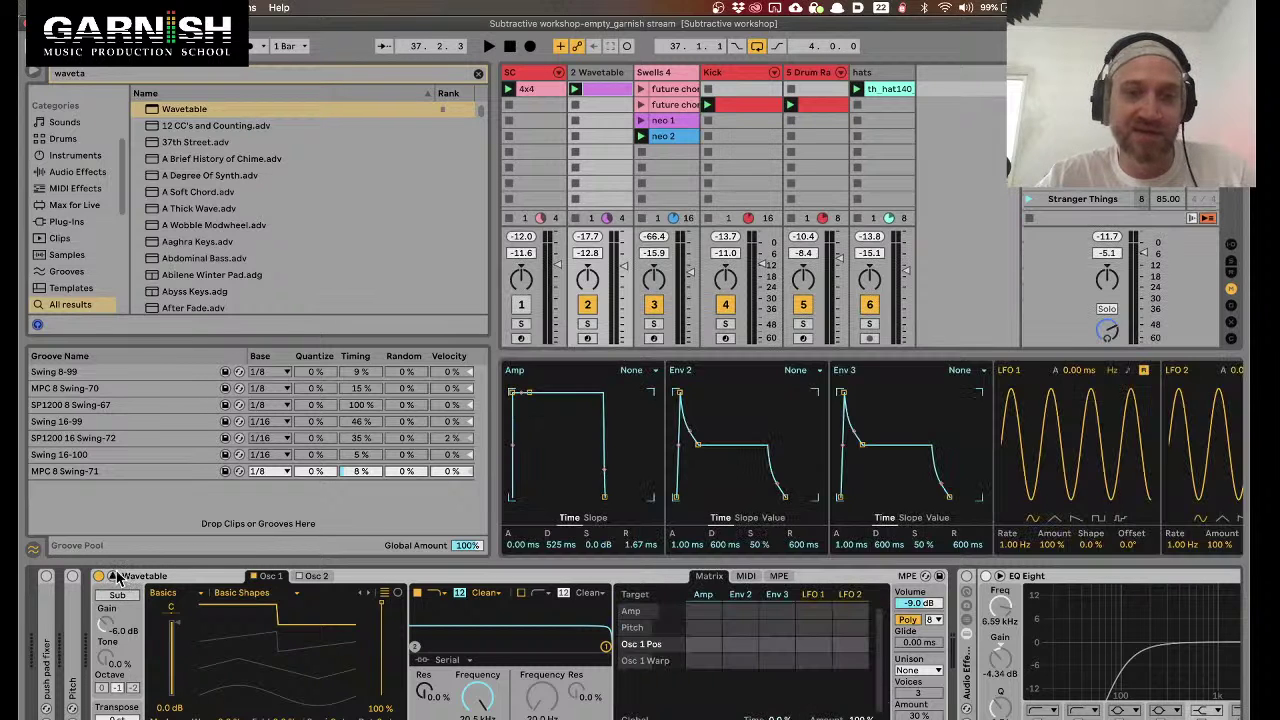
pyautogui.moveTo(608, 350); pyautogui.dragTo(607, 260)
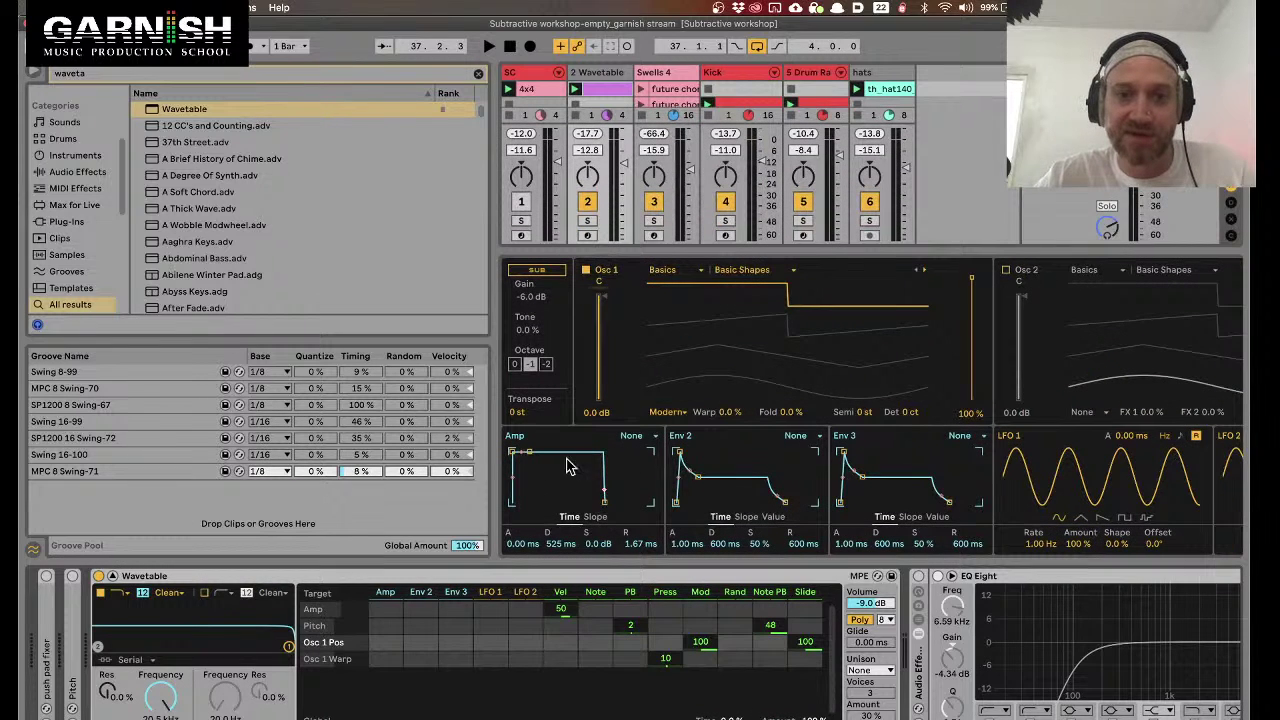
pyautogui.moveTo(605, 499); pyautogui.dragTo(607, 502)
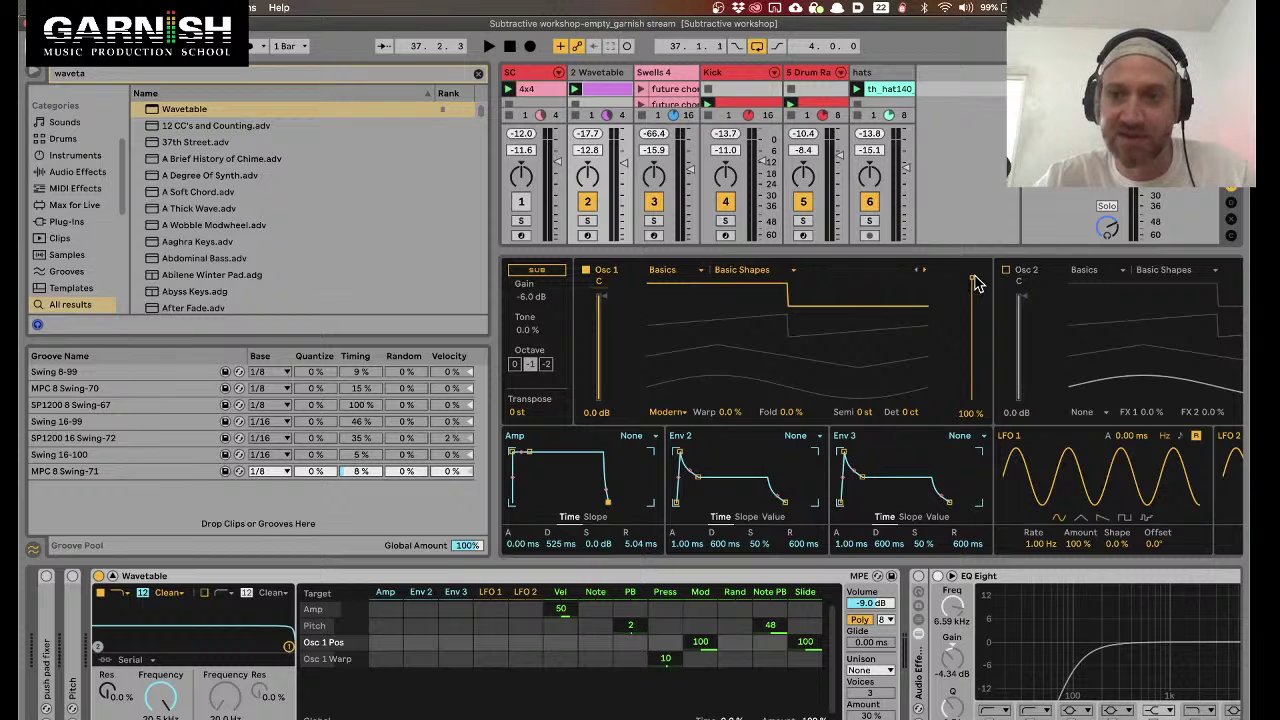
pyautogui.moveTo(974, 287); pyautogui.dragTo(974, 316)
pyautogui.press('space')
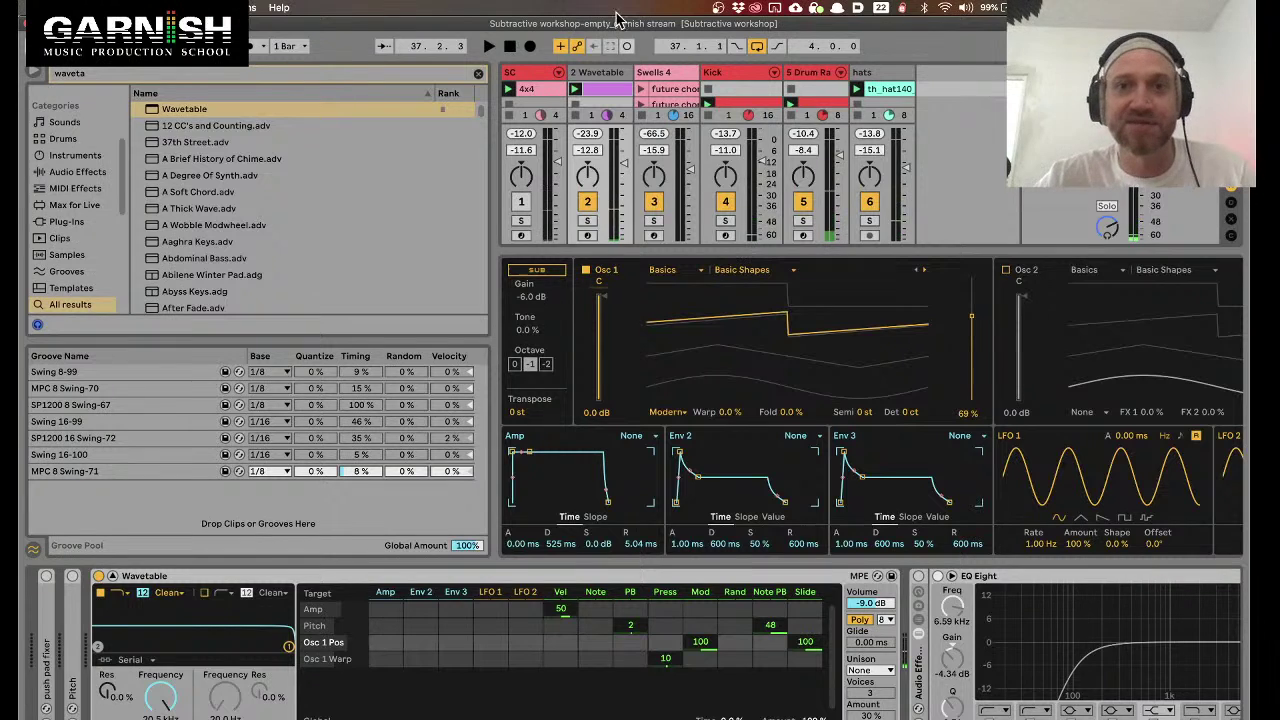
# View the Gate on the Swells 4 track and open the Wavetable track's clip to examine its C3 note pattern
pyautogui.click(655, 75)
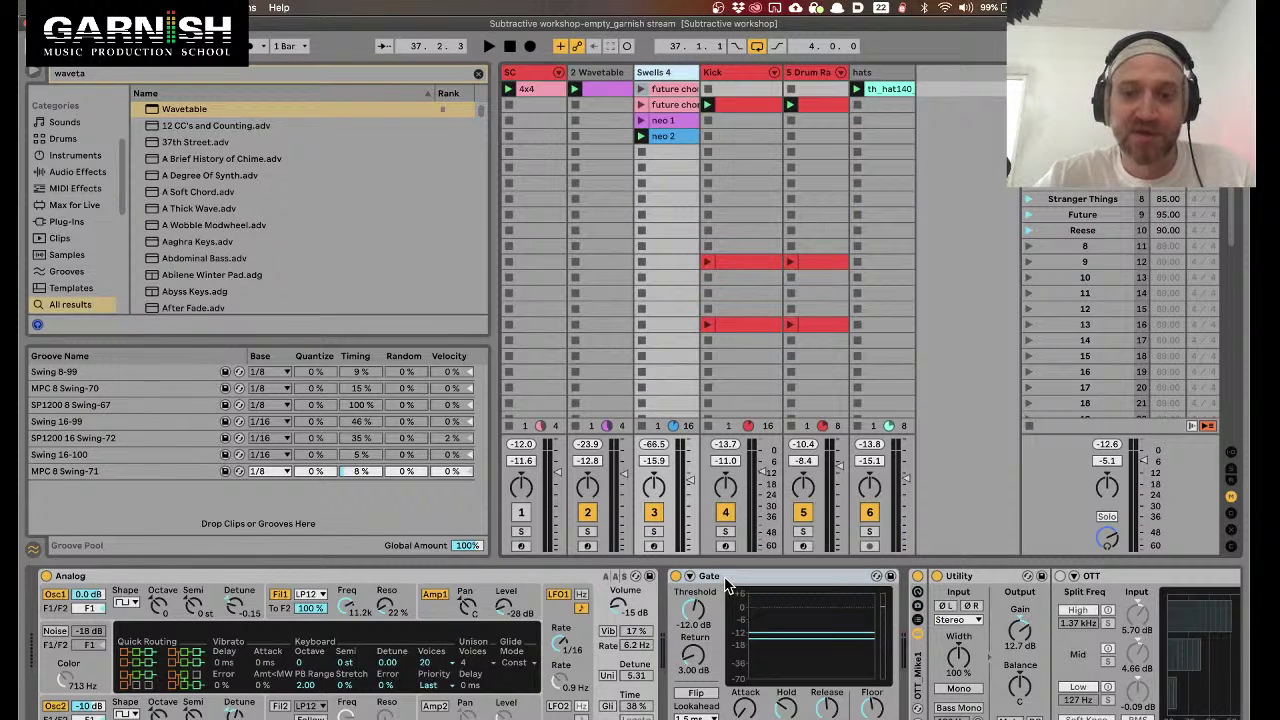
pyautogui.click(596, 90)
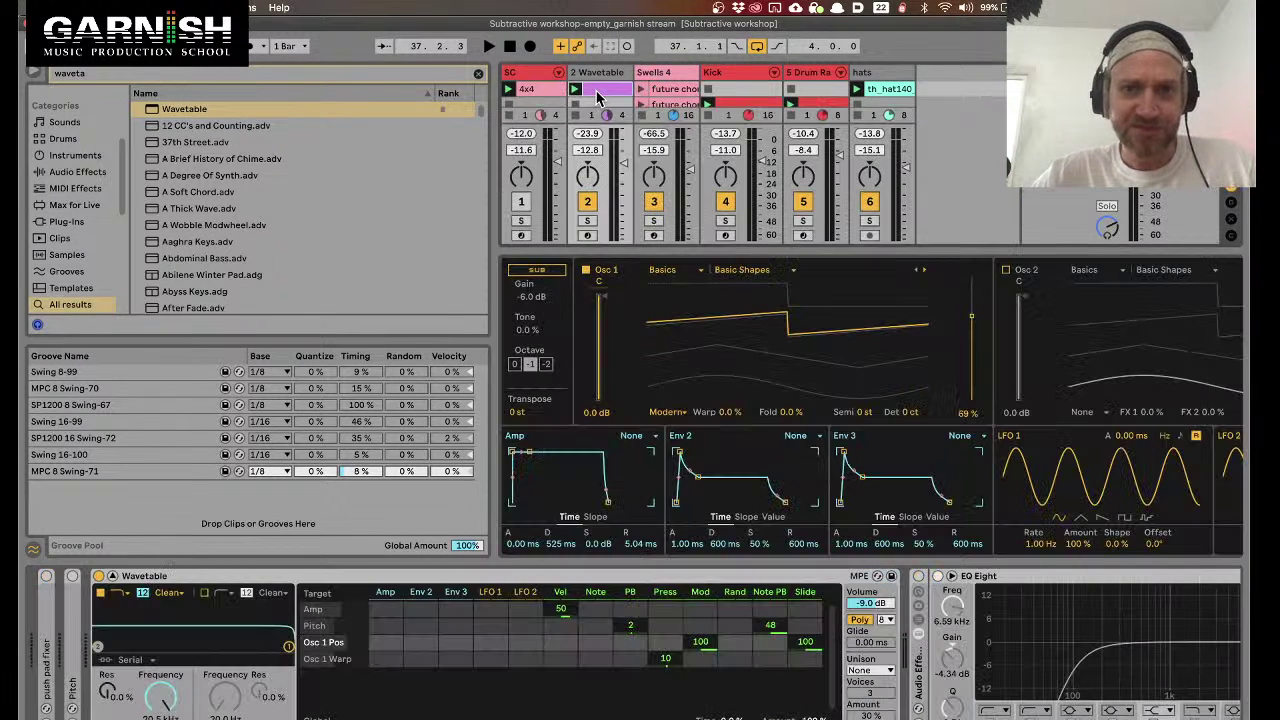
pyautogui.doubleClick(600, 94)
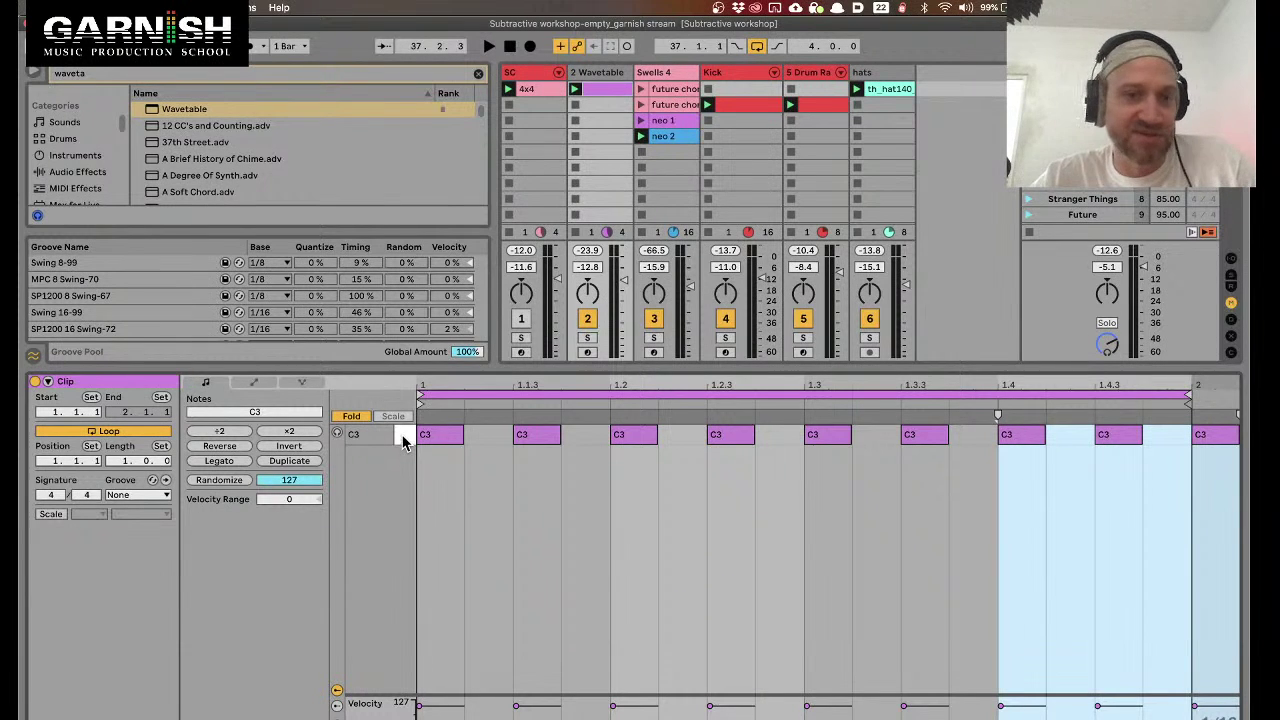
# Turn on Sidechain in the Swells 4 track's Gate and choose 2-Wavetable as its audio source
pyautogui.click(666, 76)
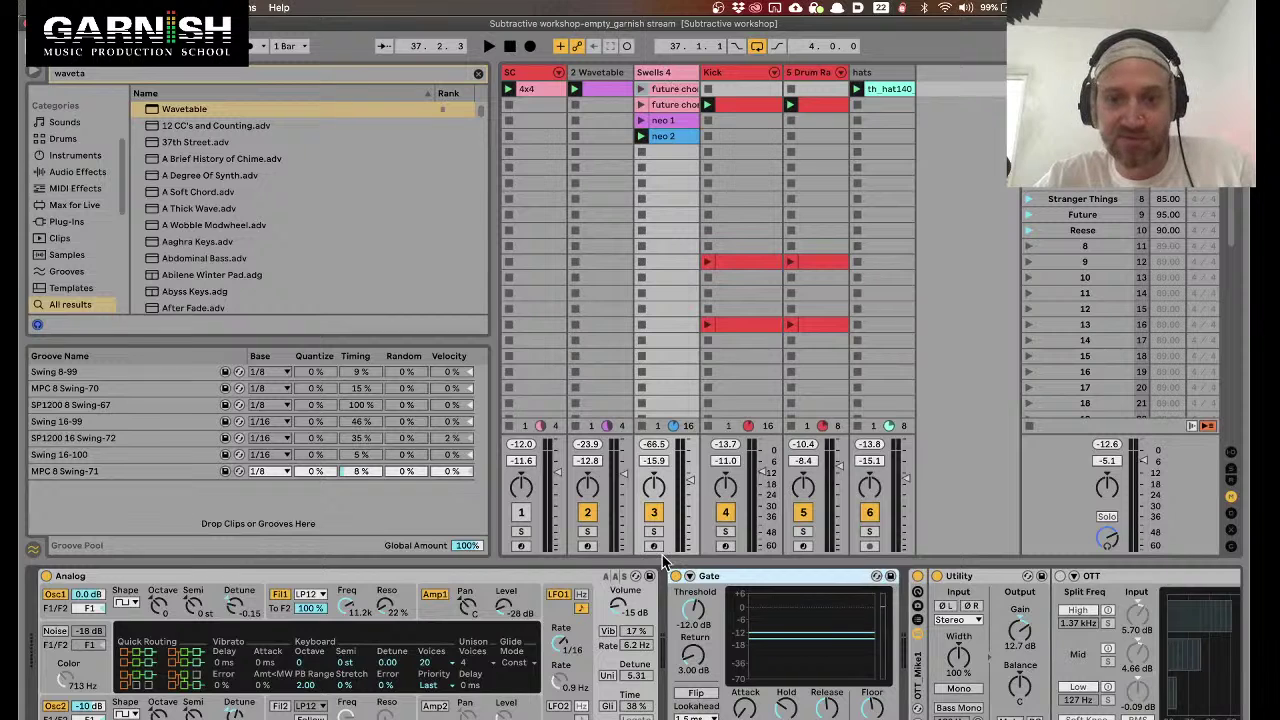
pyautogui.click(689, 577)
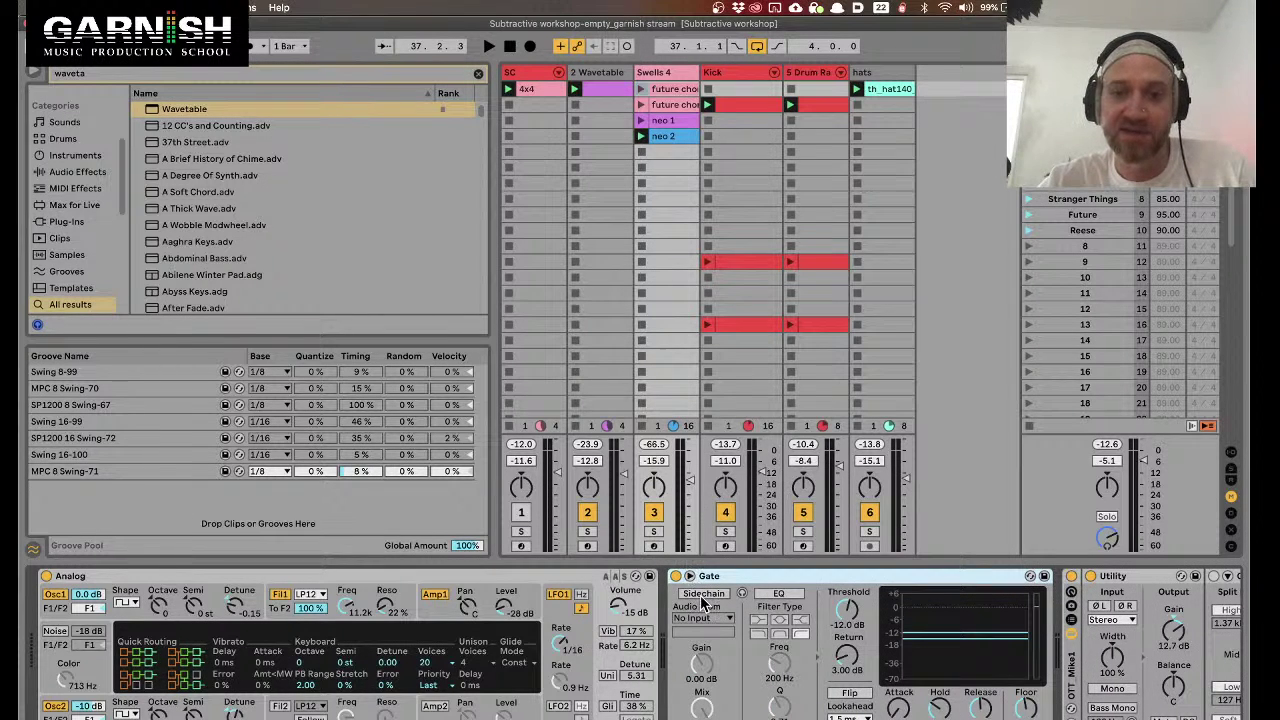
pyautogui.click(705, 594)
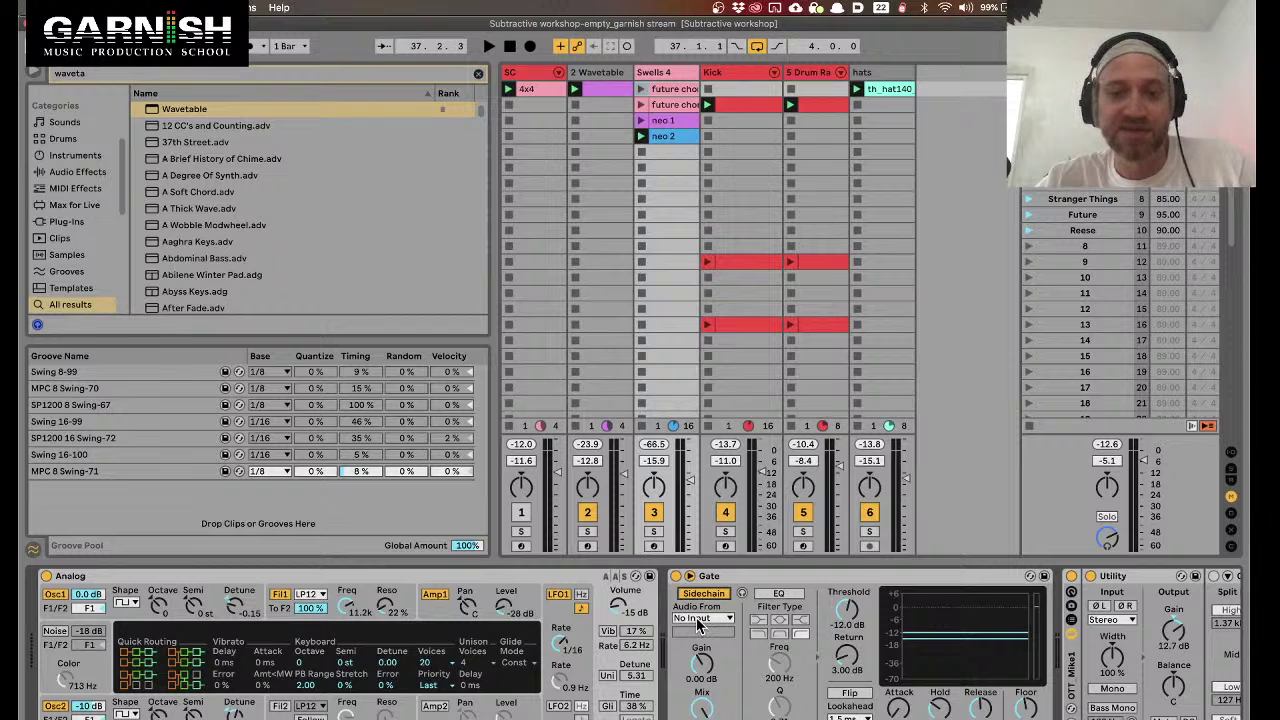
pyautogui.click(699, 619)
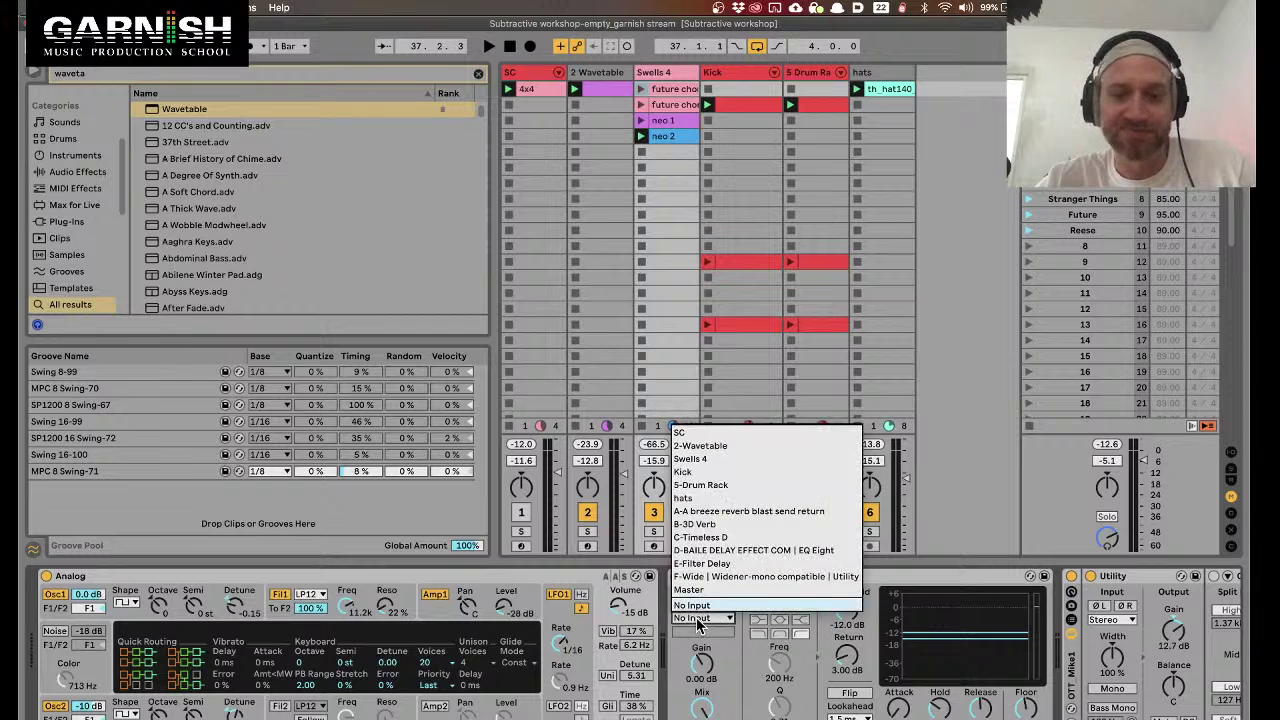
pyautogui.click(705, 450)
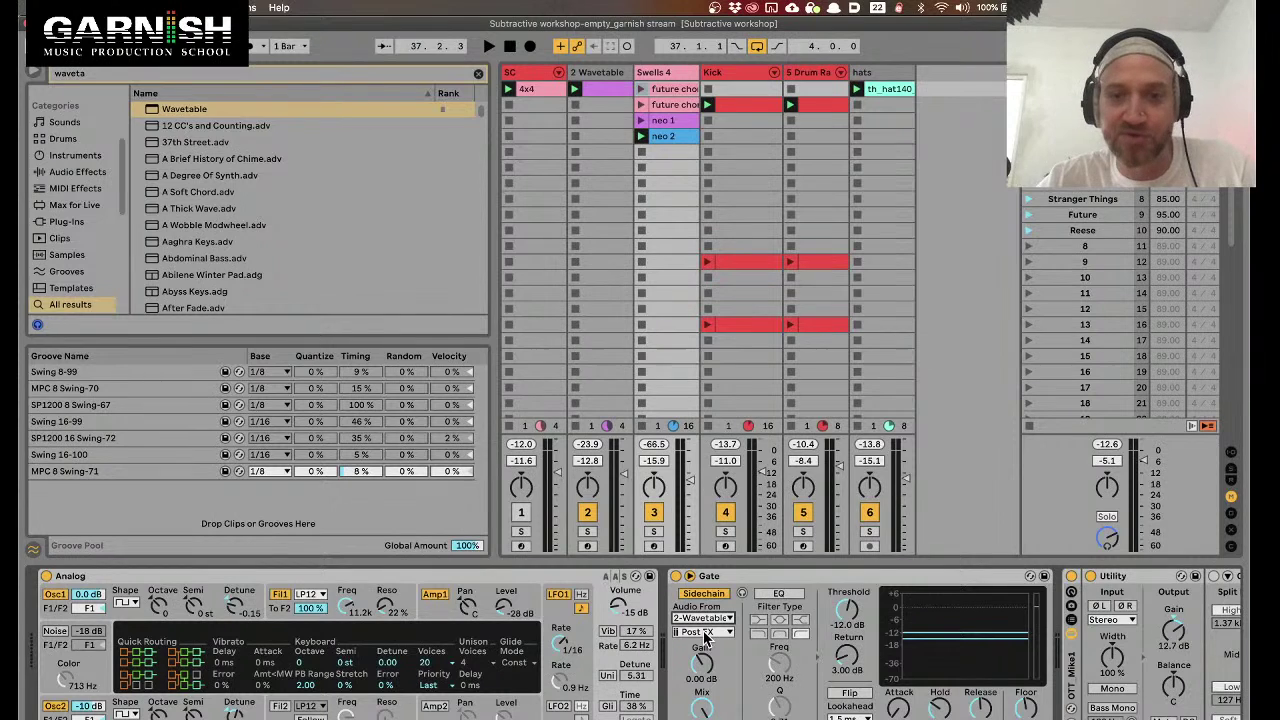
# Mute the 2 Wavetable track and keep the Swells 4 Gate's sidechain source at 2-Wavetable, Post FX
pyautogui.click(589, 514)
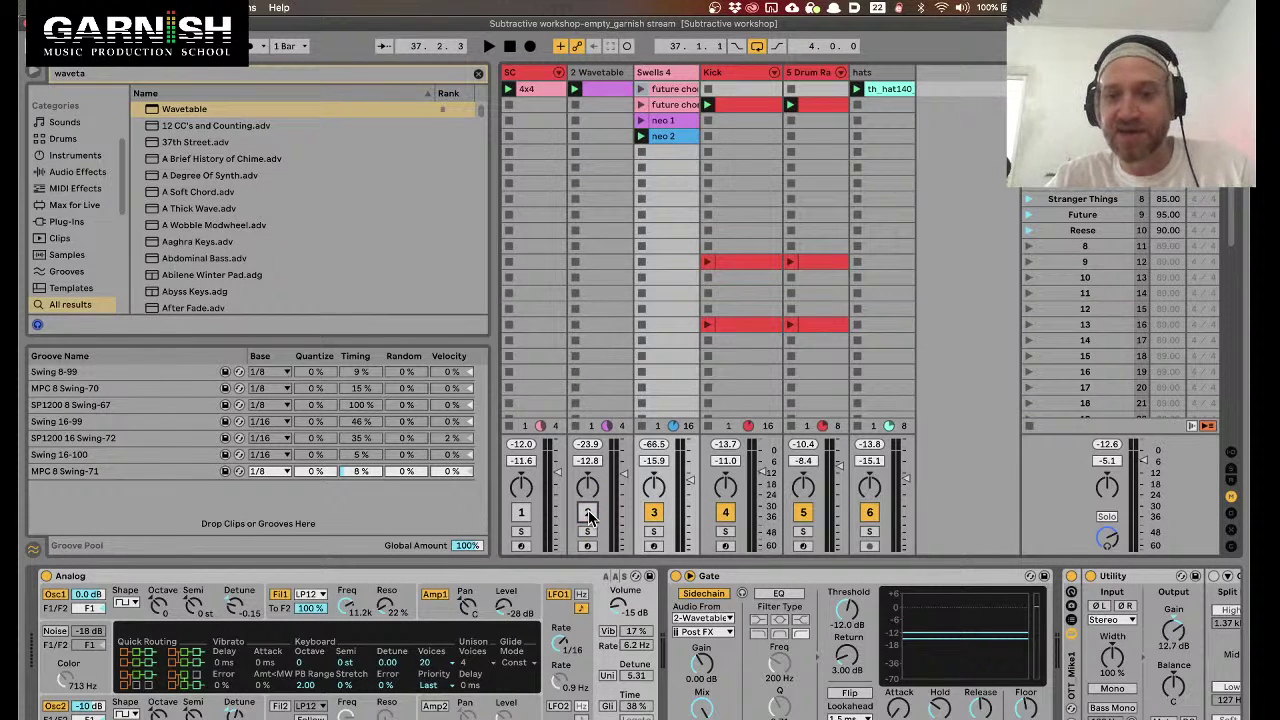
pyautogui.click(698, 642)
pyautogui.click(700, 634)
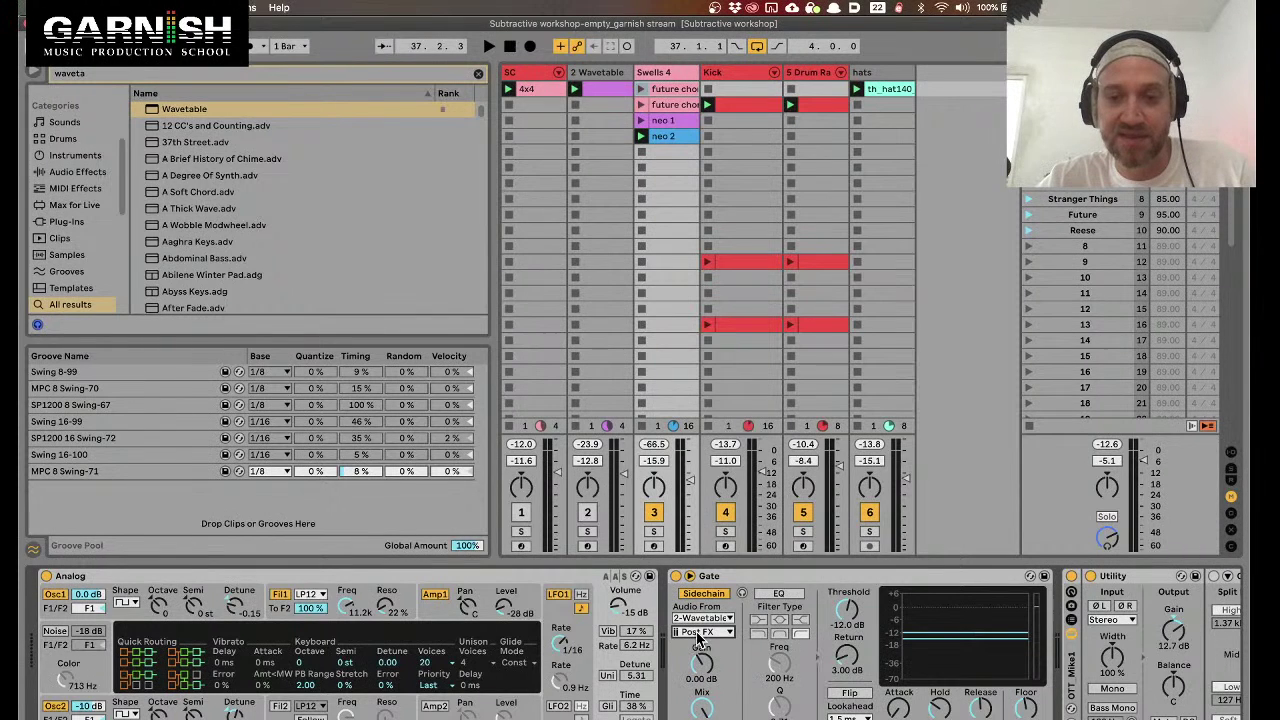
pyautogui.click(703, 619)
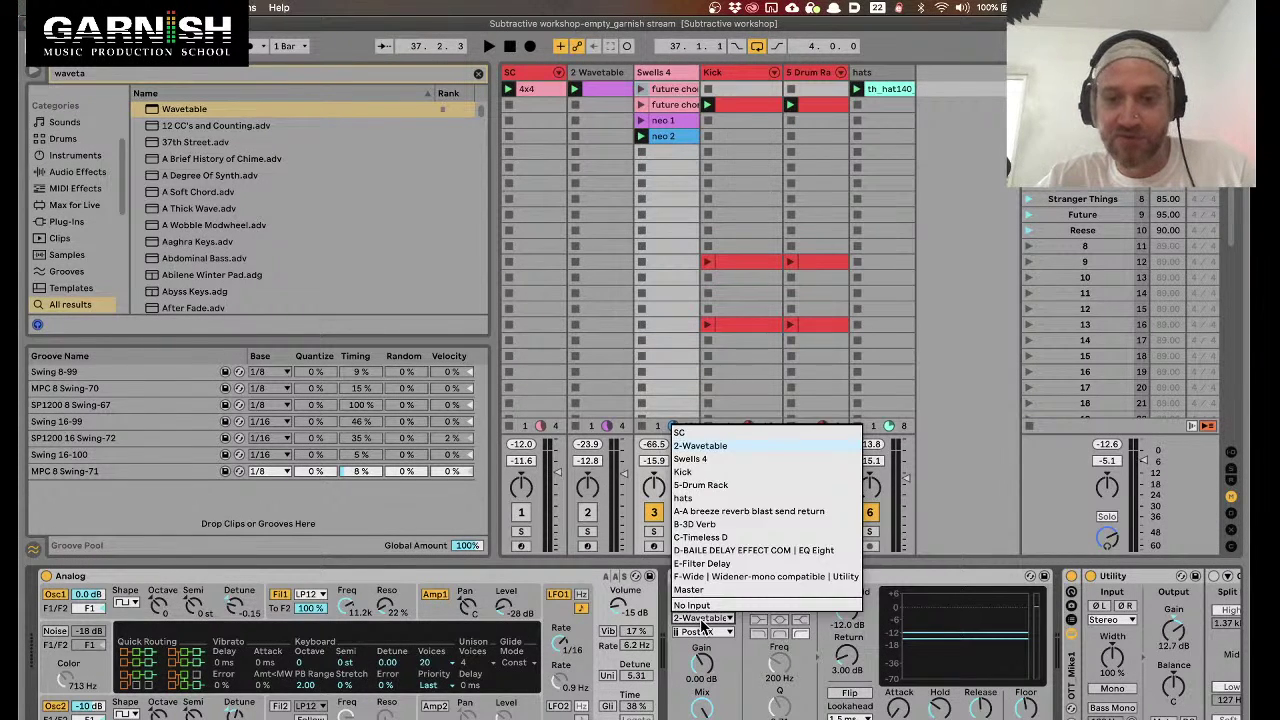
pyautogui.click(703, 620)
pyautogui.click(703, 620)
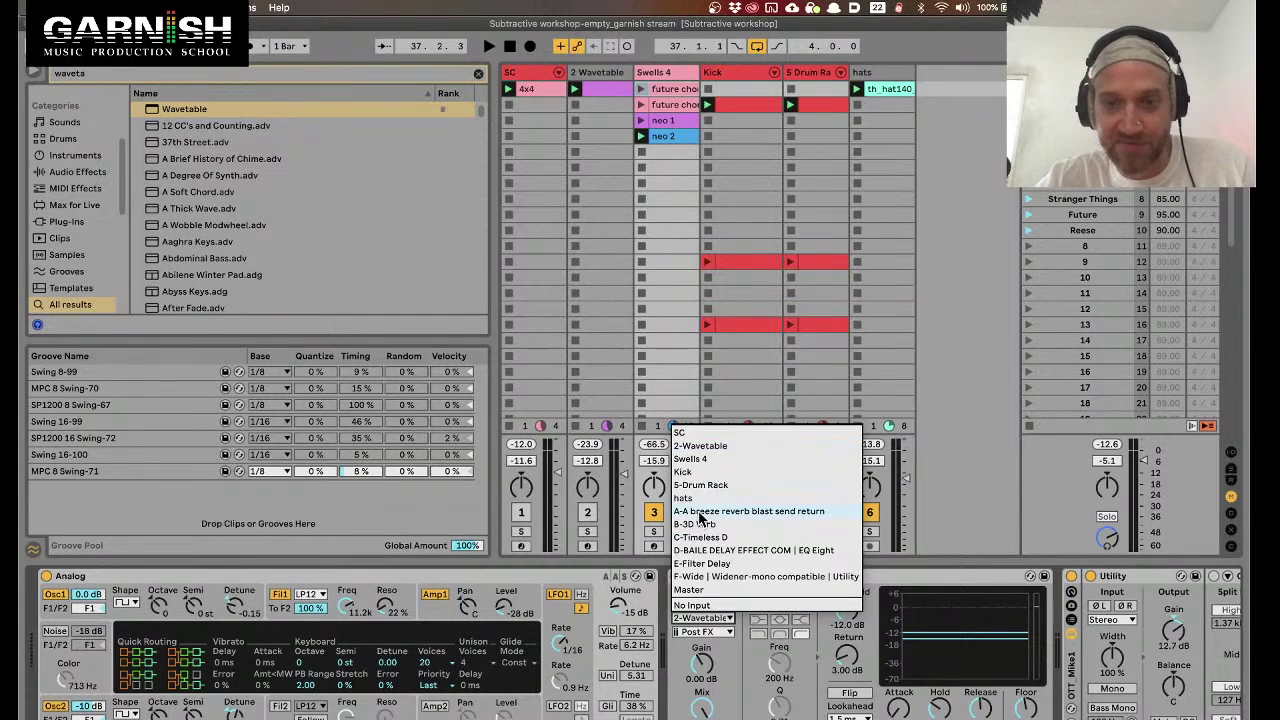
pyautogui.click(705, 446)
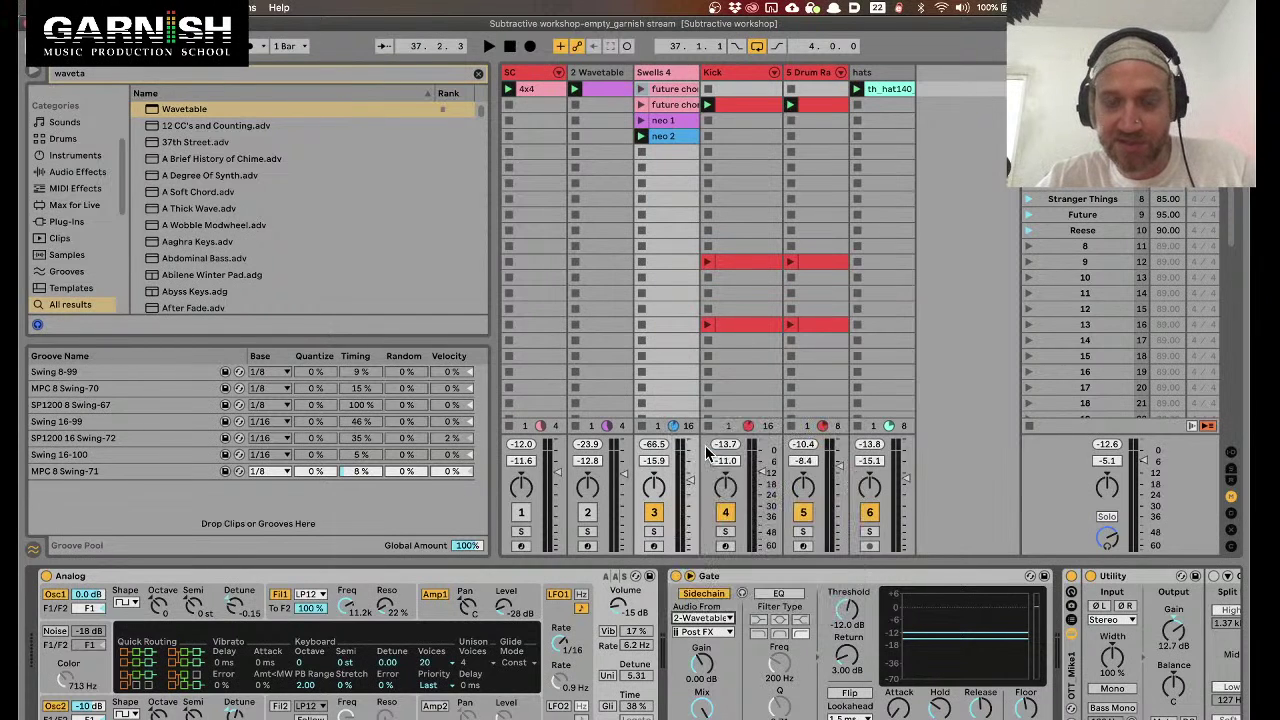
pyautogui.click(704, 632)
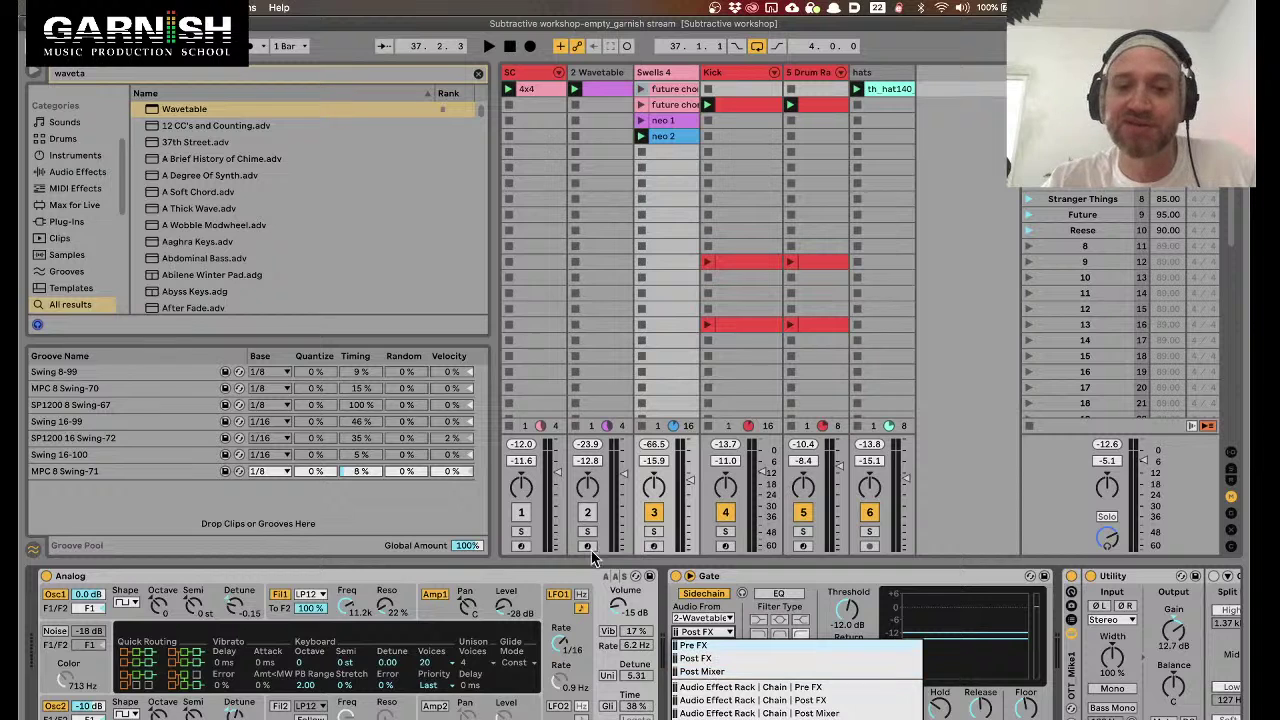
pyautogui.click(715, 660)
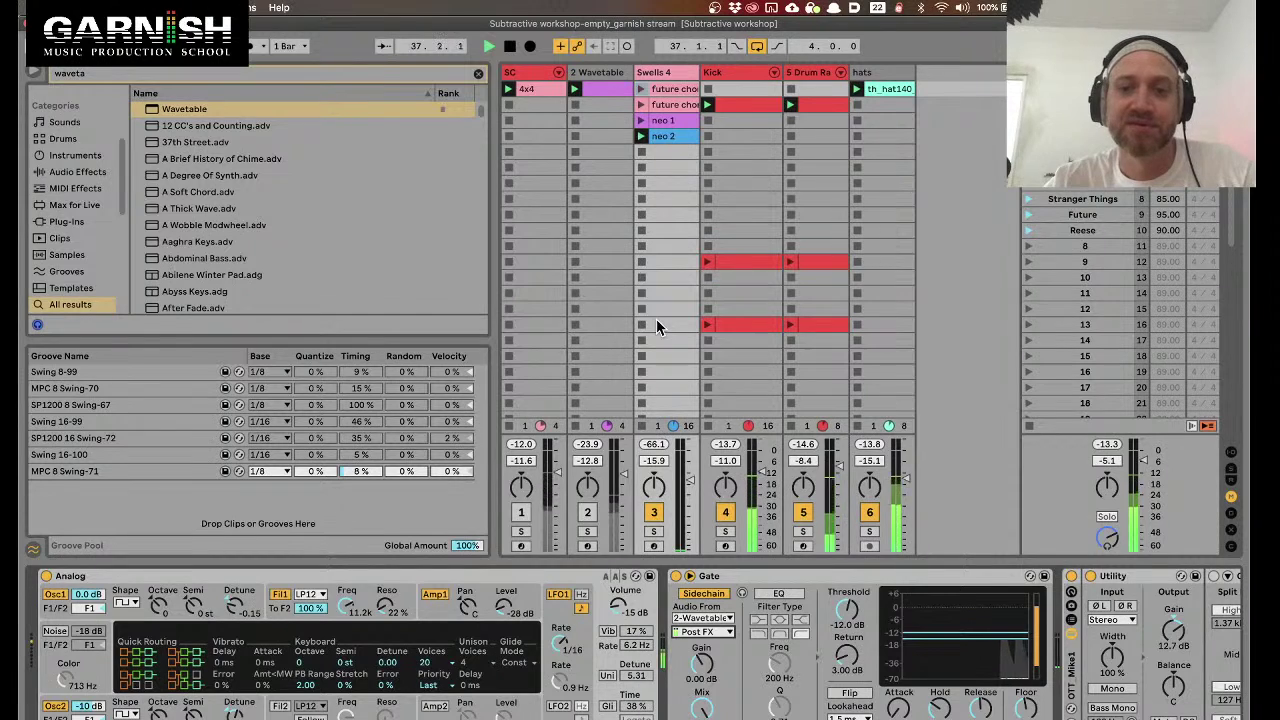
# View the neo 2 chord clip during playback and set the Swells 4 Gate's threshold to -21.2 dB
pyautogui.click(664, 139)
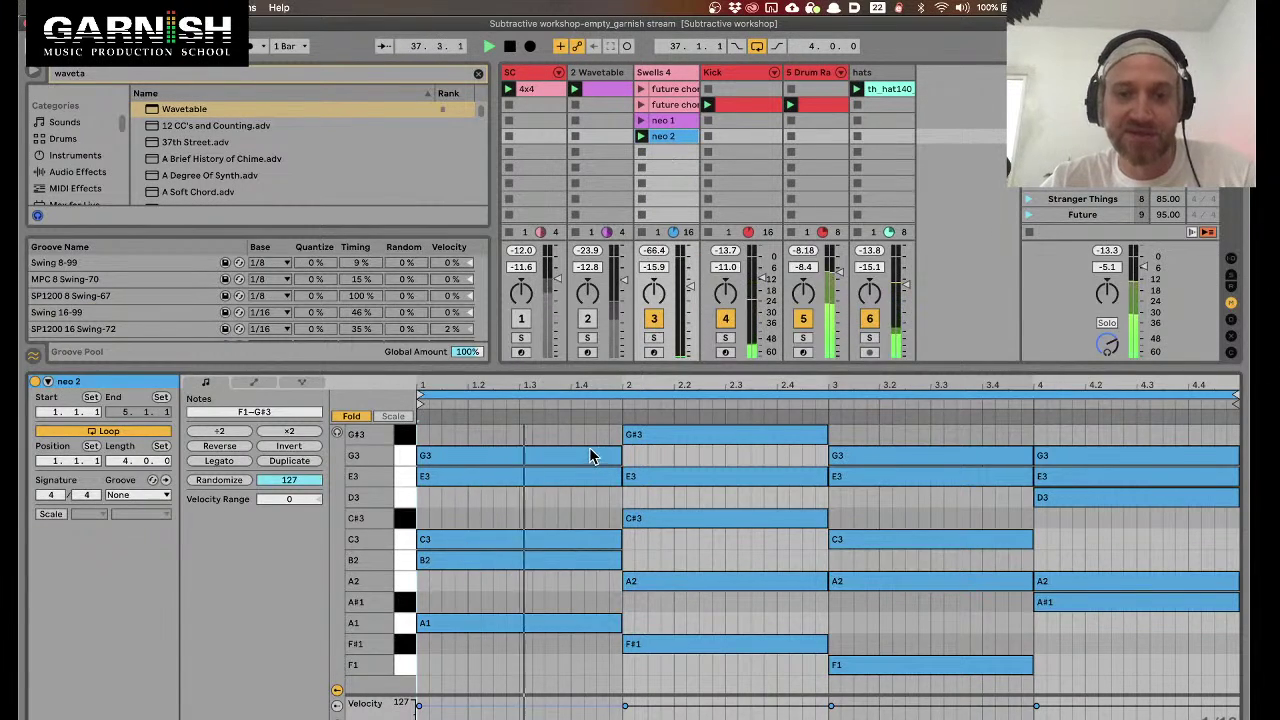
pyautogui.hotkey('shift', 'Tab')
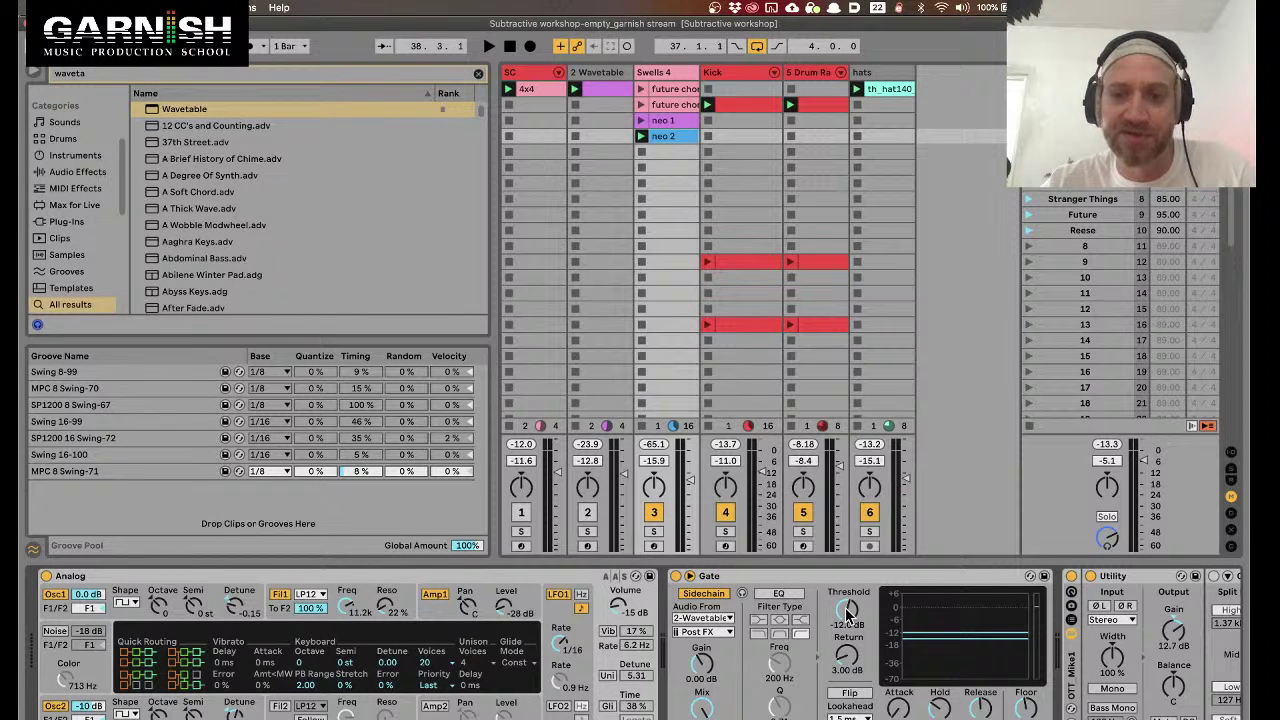
pyautogui.press('space')
pyautogui.moveTo(848, 610); pyautogui.dragTo(848, 654)
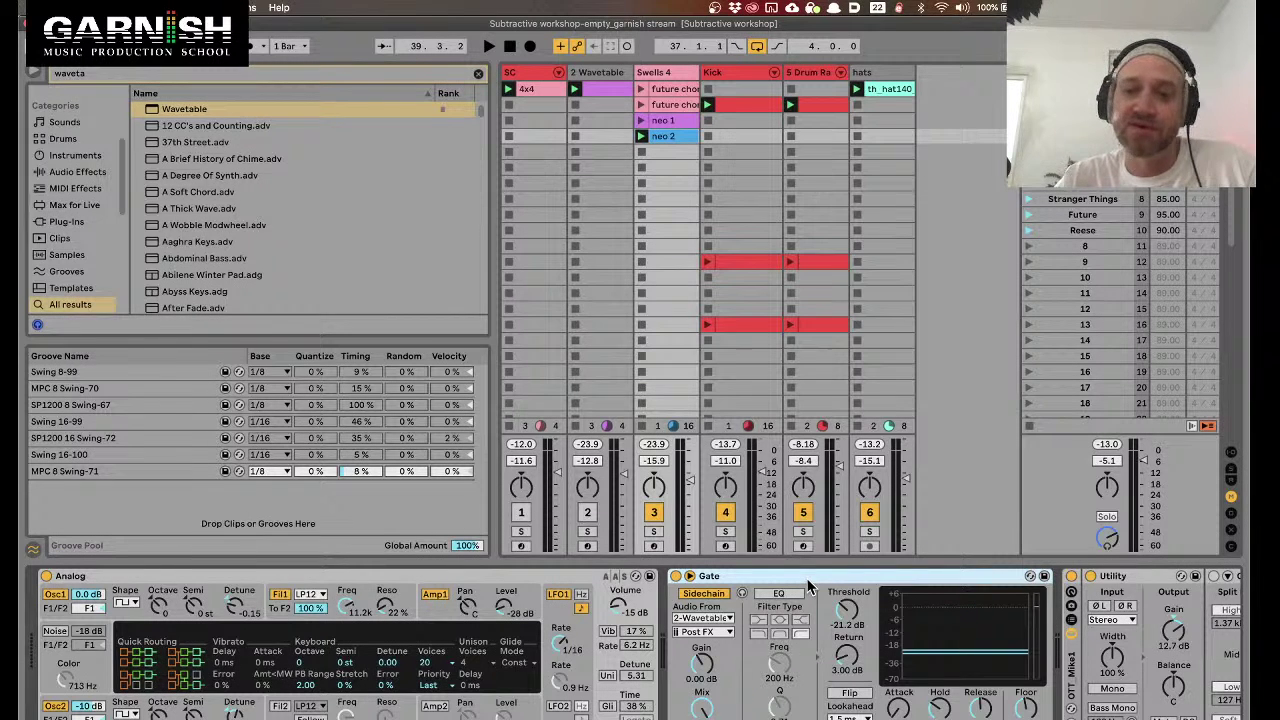
# Review the Wavetable track's clip and instrument, and compare them with the Gate and neo 2 clip on Swells 4
pyautogui.click(849, 625)
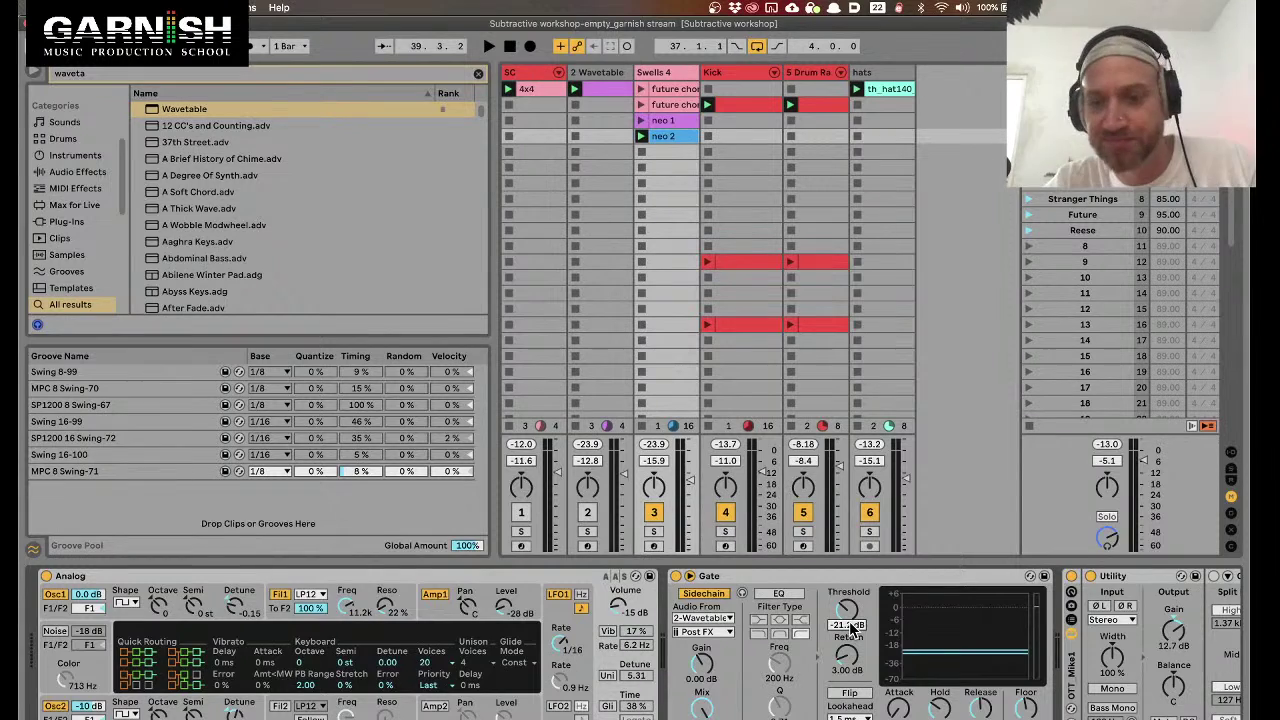
pyautogui.doubleClick(600, 91)
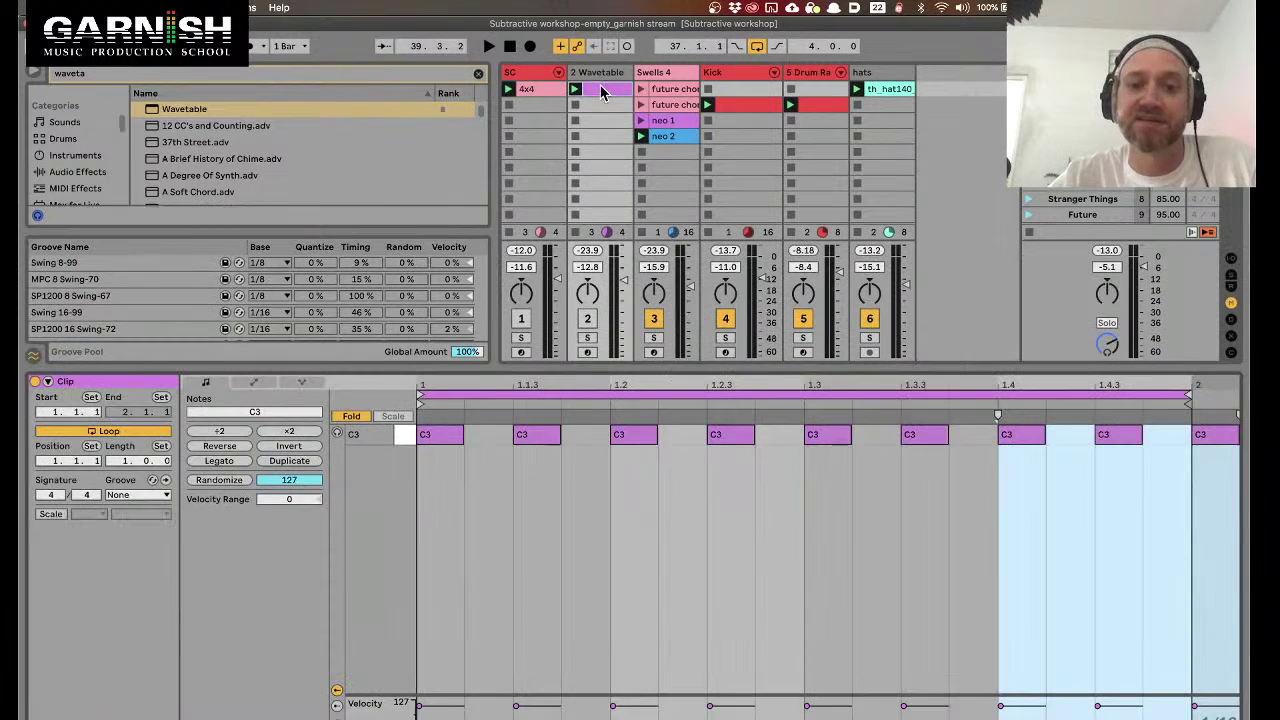
pyautogui.hotkey('shift', 'Tab')
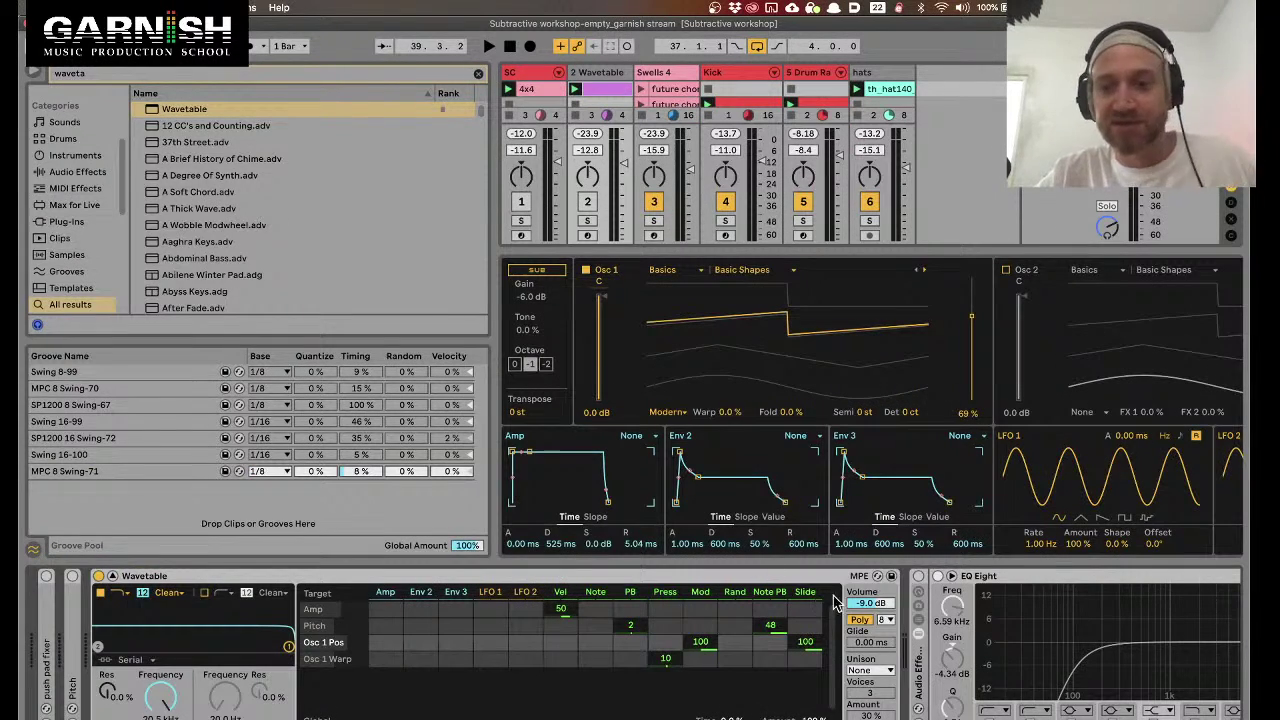
pyautogui.click(670, 74)
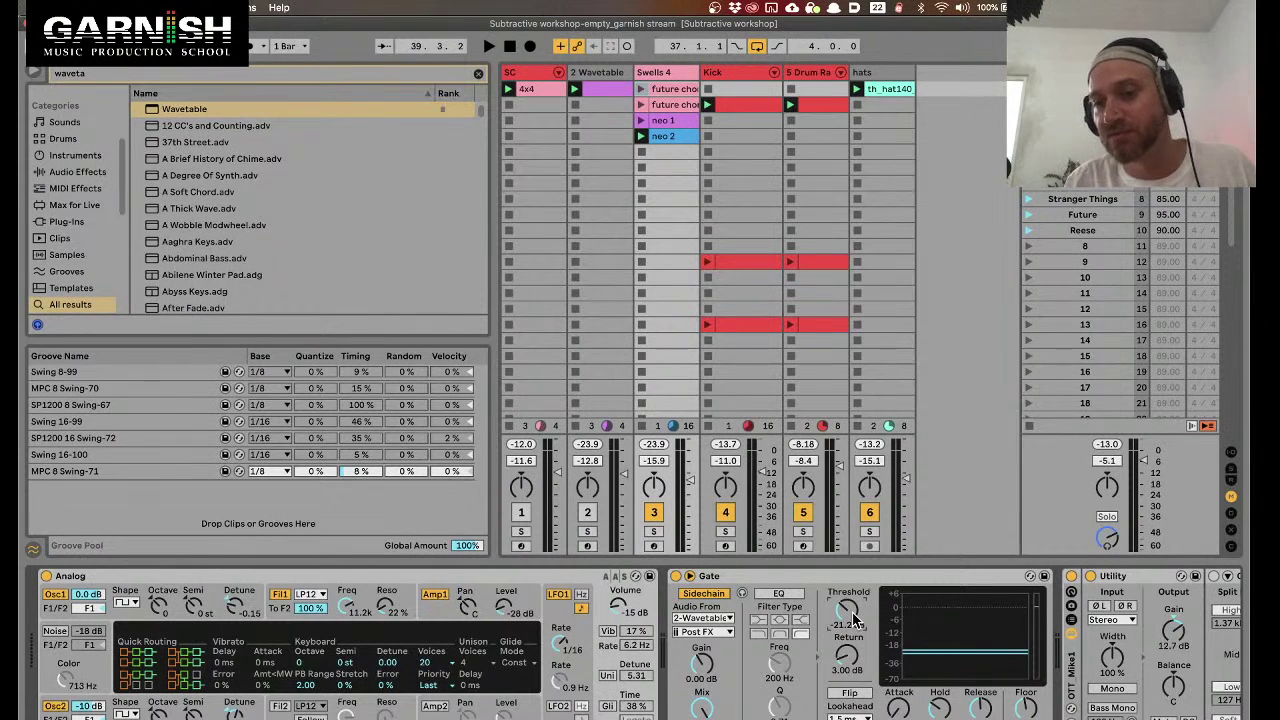
pyautogui.click(112, 580)
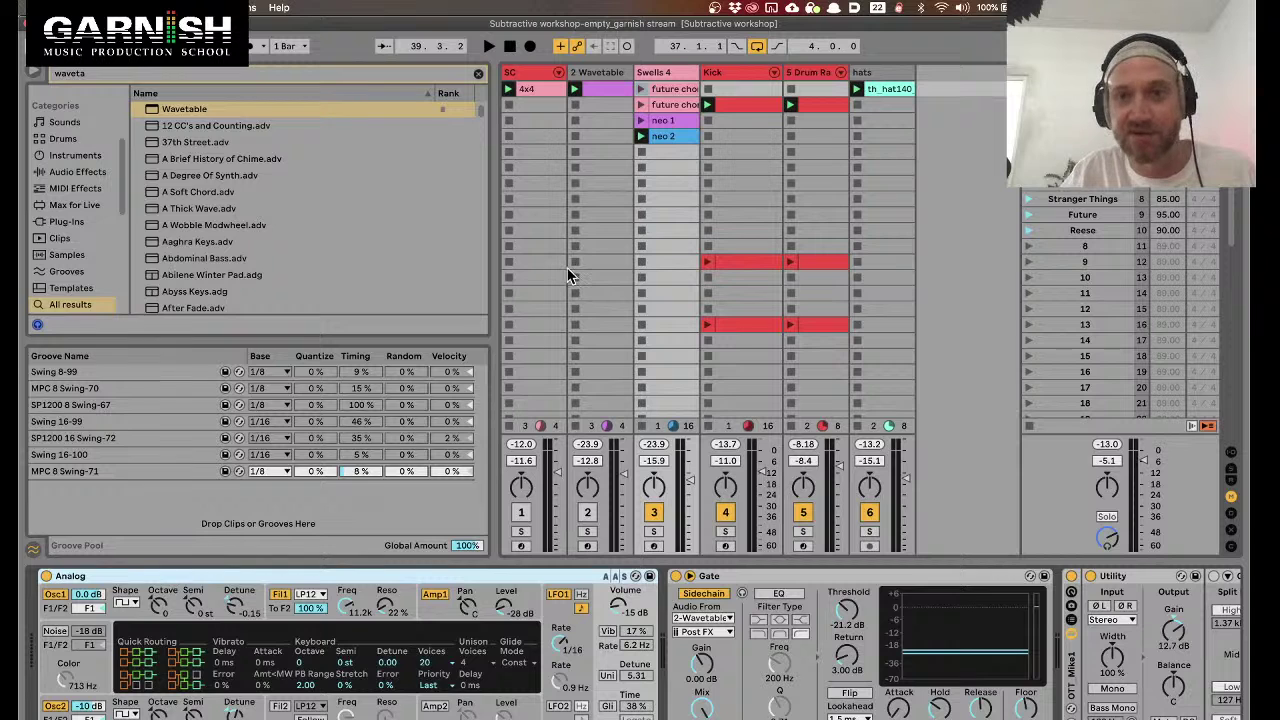
pyautogui.click(715, 578)
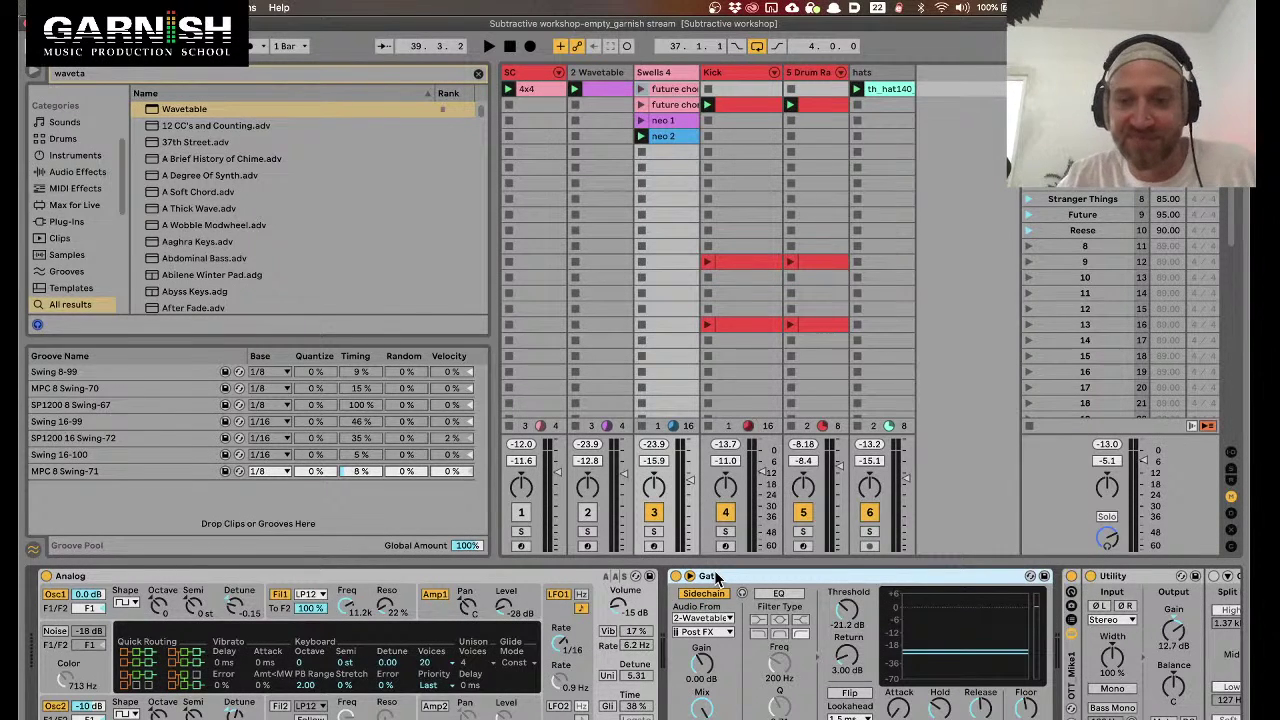
pyautogui.click(666, 138)
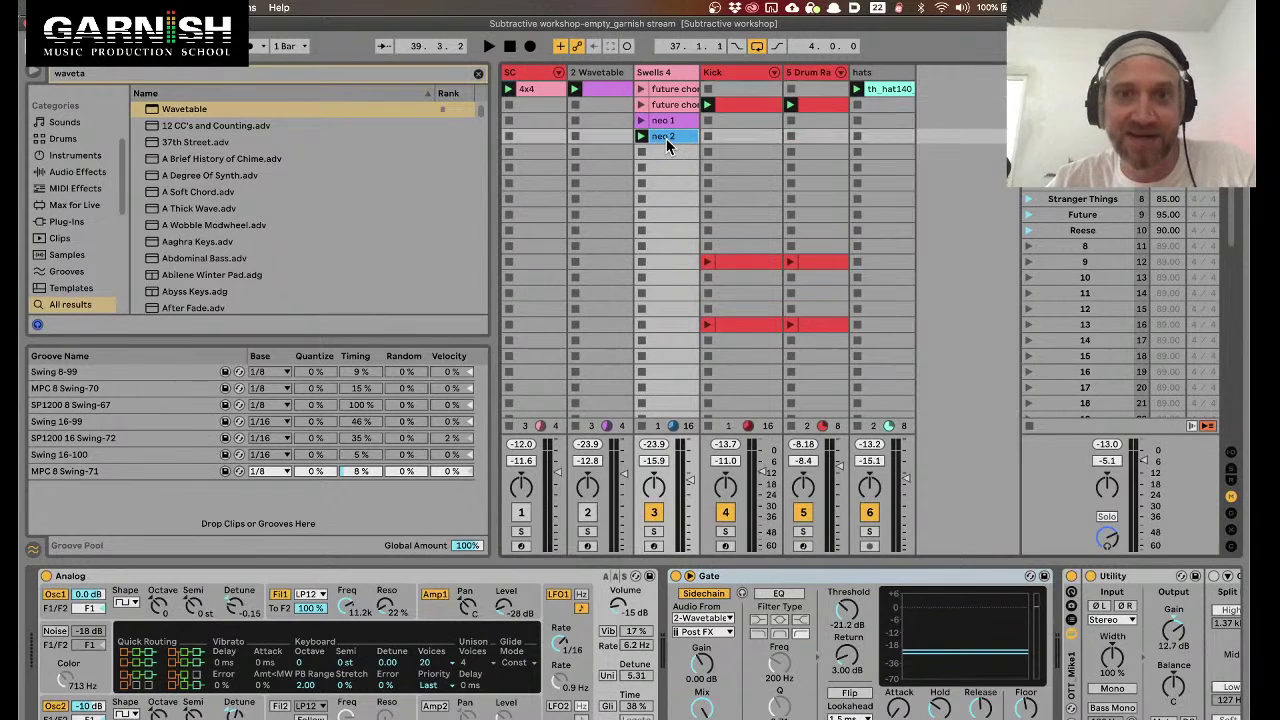
pyautogui.click(744, 577)
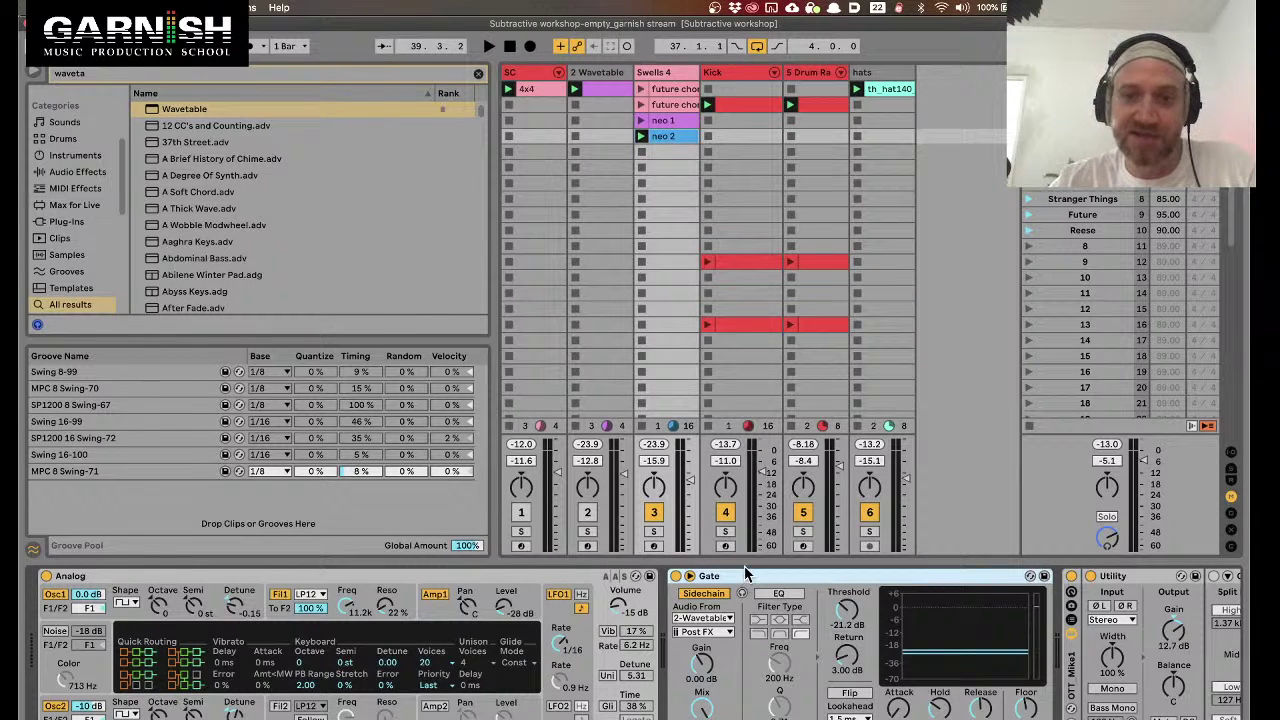
# Turn beat 4 of the Wavetable clip into four short C3 notes, one per sixteenth, and play the result
pyautogui.click(600, 80)
pyautogui.click(606, 89)
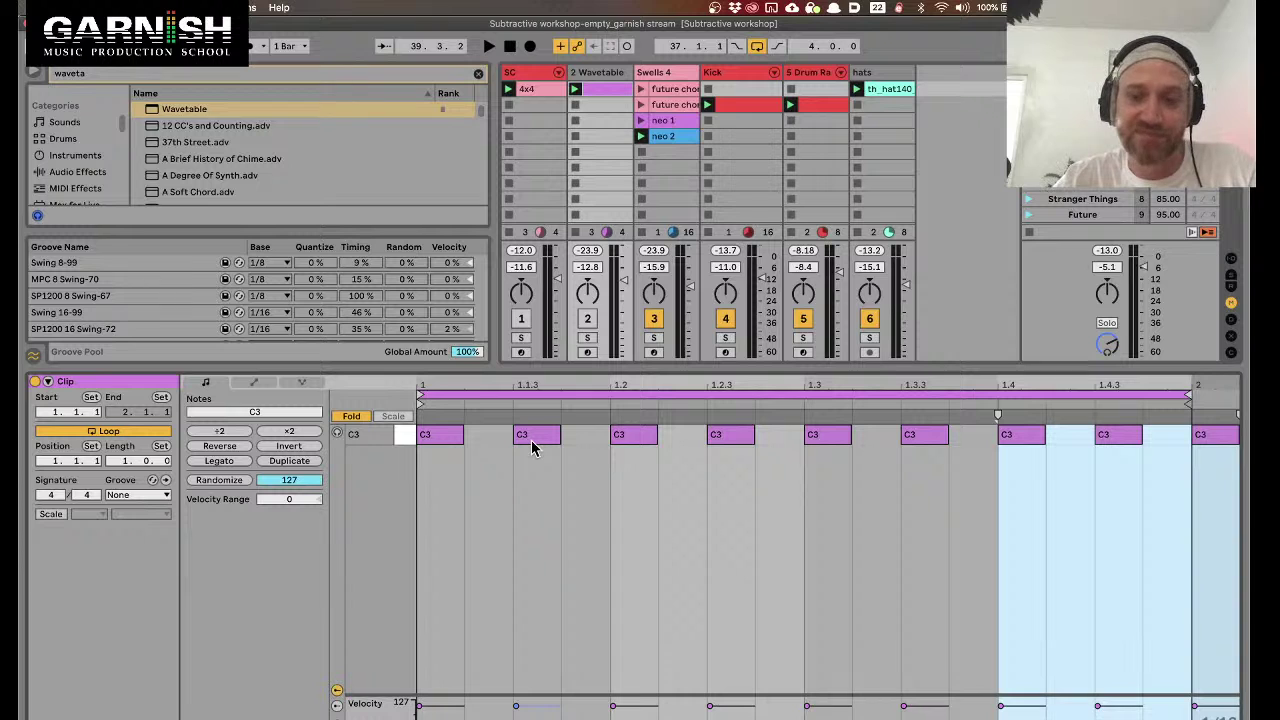
pyautogui.moveTo(1175, 472); pyautogui.dragTo(1058, 440)
pyautogui.press('space')
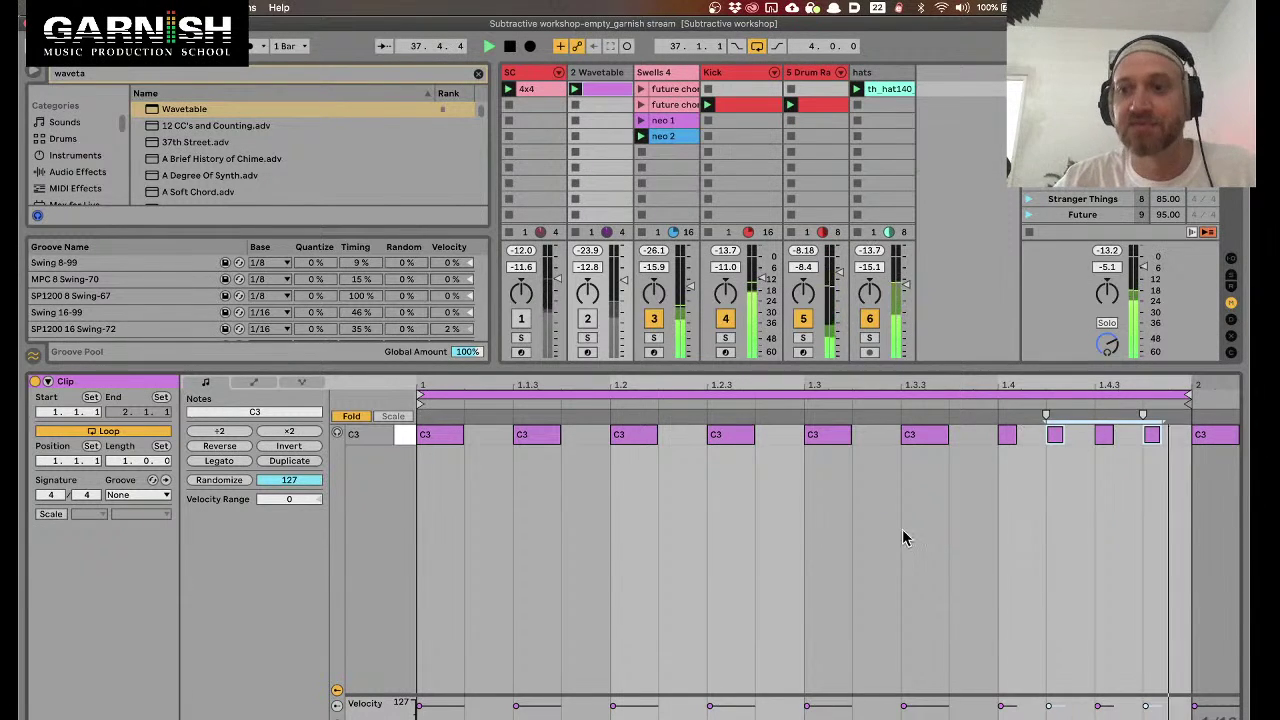
pyautogui.hotkey('shift', 'Tab')
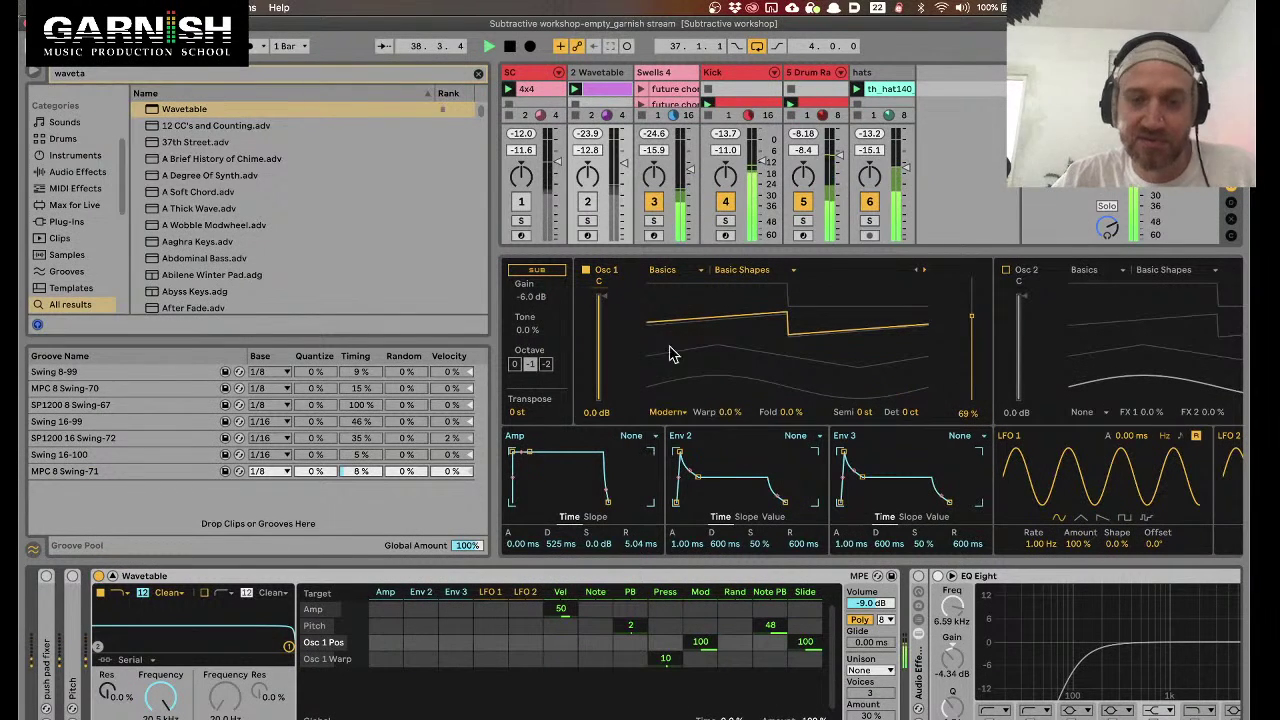
pyautogui.press('space')
# Play the gated Swells 4 chords while examining the Gate's Floor control
pyautogui.click(661, 74)
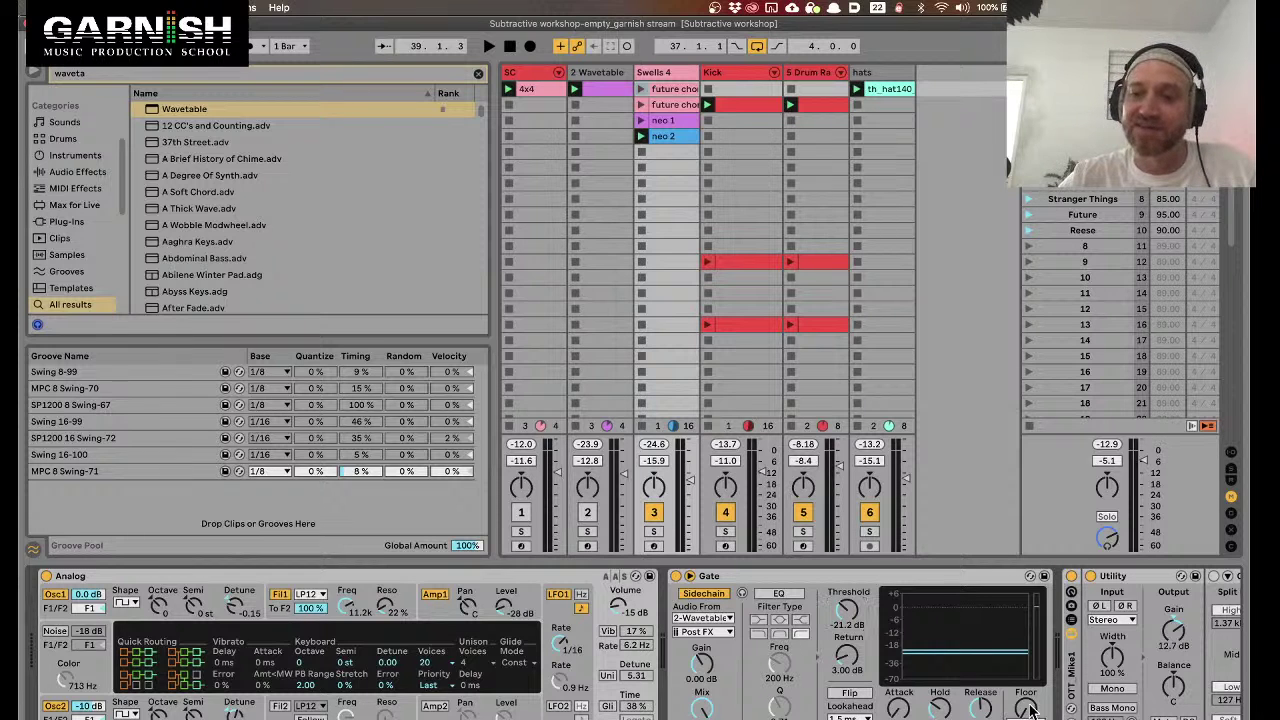
pyautogui.press('space')
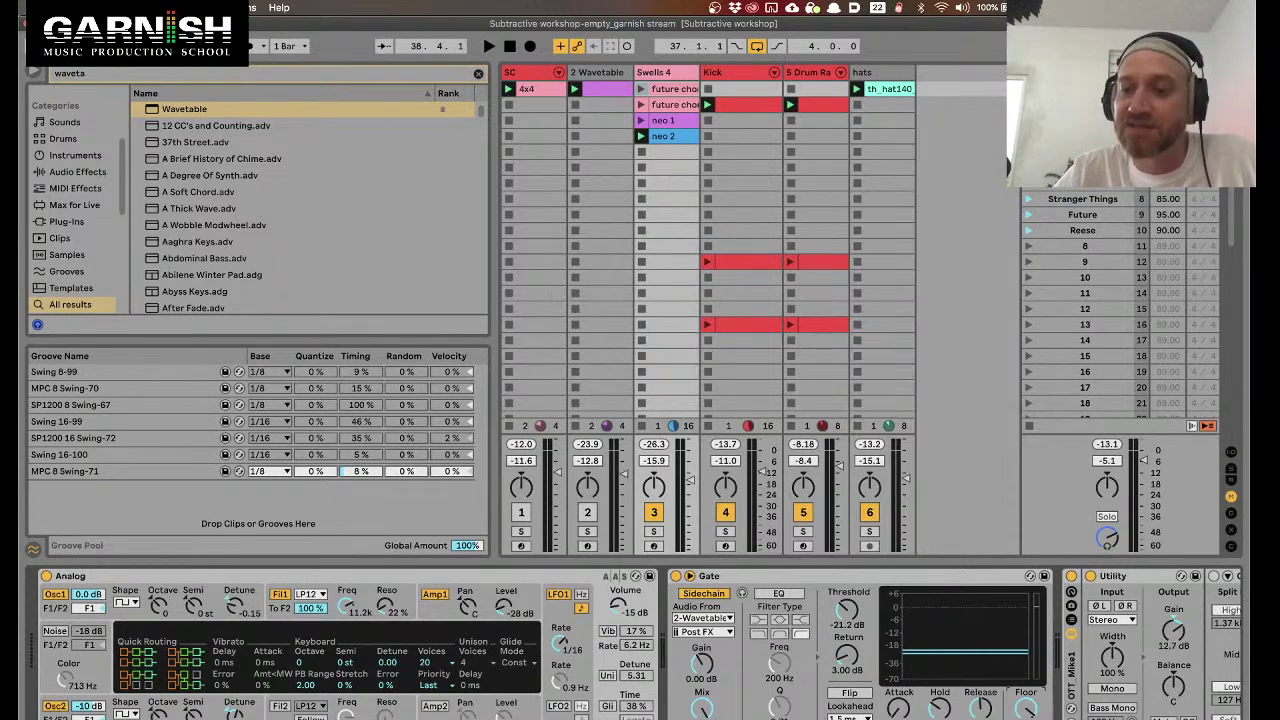
pyautogui.press('space')
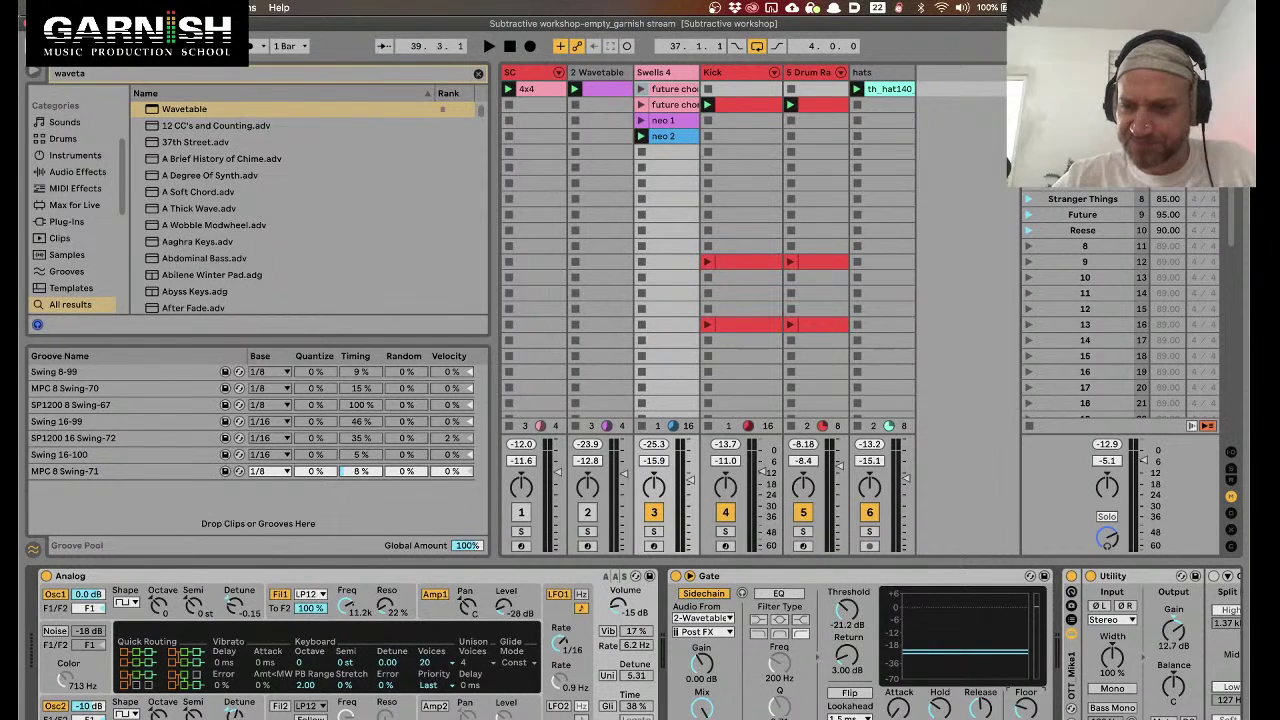
# Duplicate the Wavetable clip, copy three short C3 notes from beat 4 to the start of the duplicate's bar, and play it
pyautogui.click(604, 78)
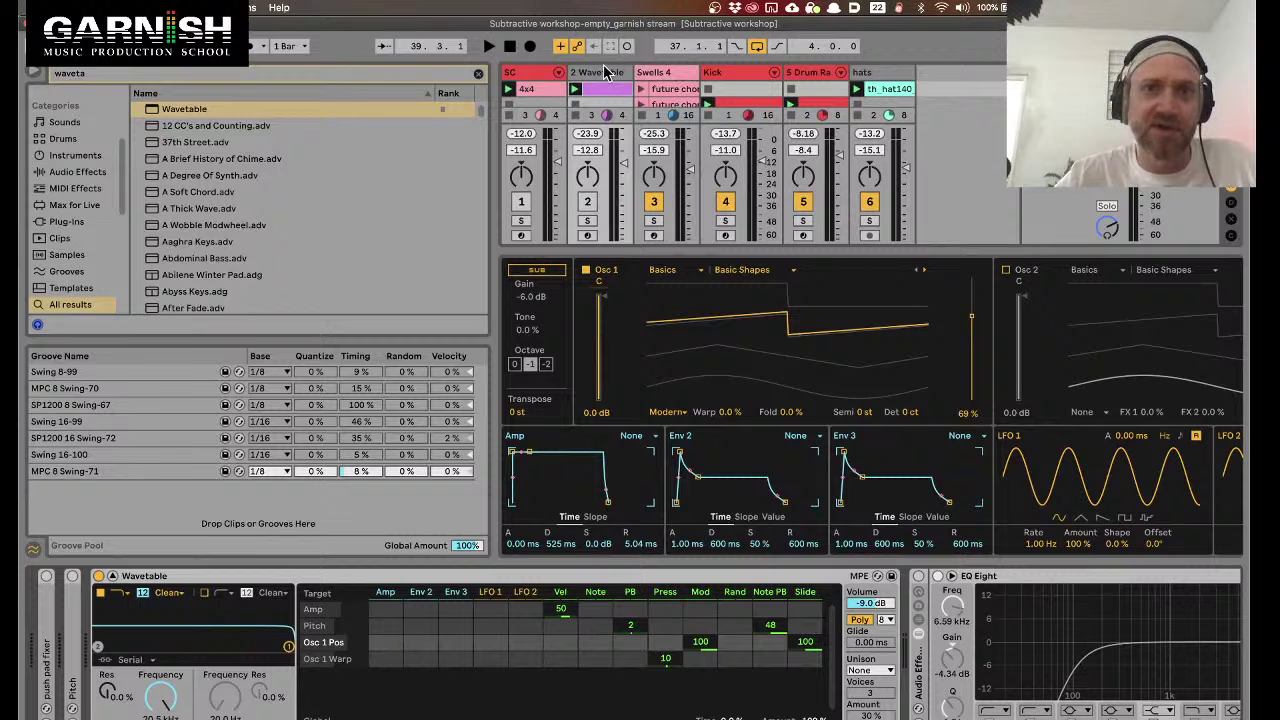
pyautogui.click(602, 92)
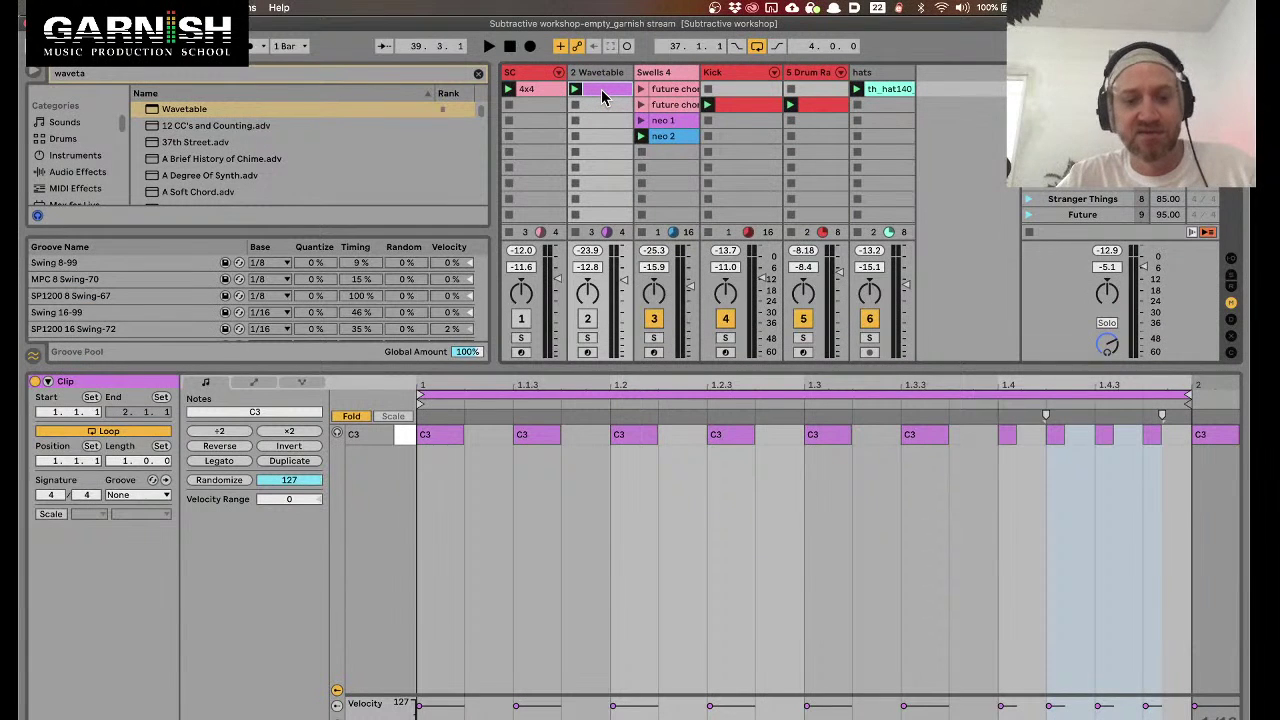
pyautogui.hotkey('ctrl', 'd')
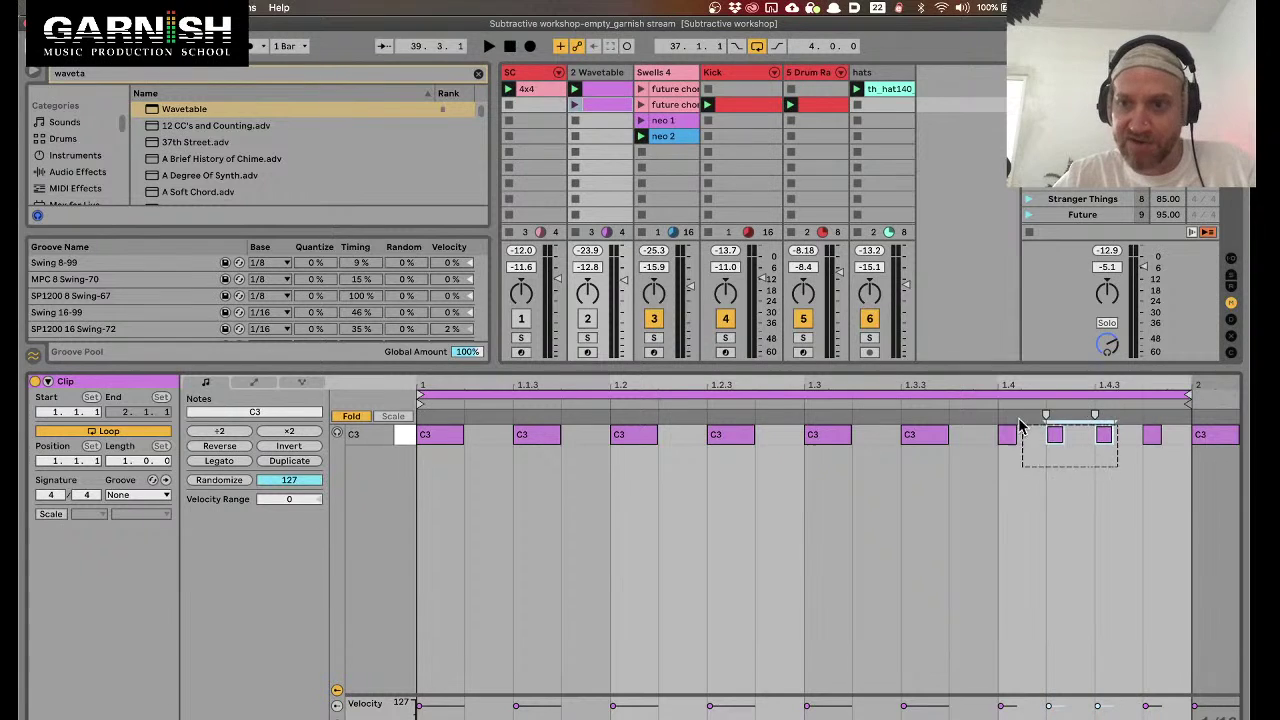
pyautogui.moveTo(1006, 437); pyautogui.dragTo(441, 450)
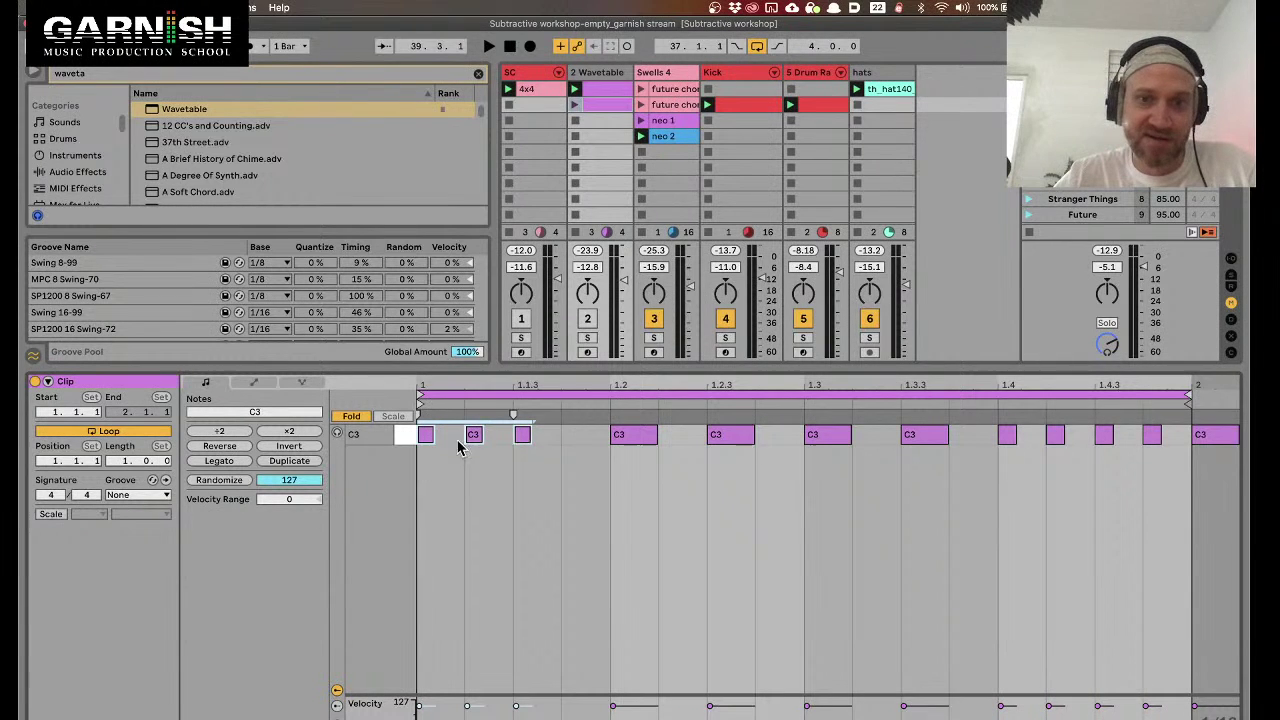
pyautogui.click(524, 436)
pyautogui.press('space')
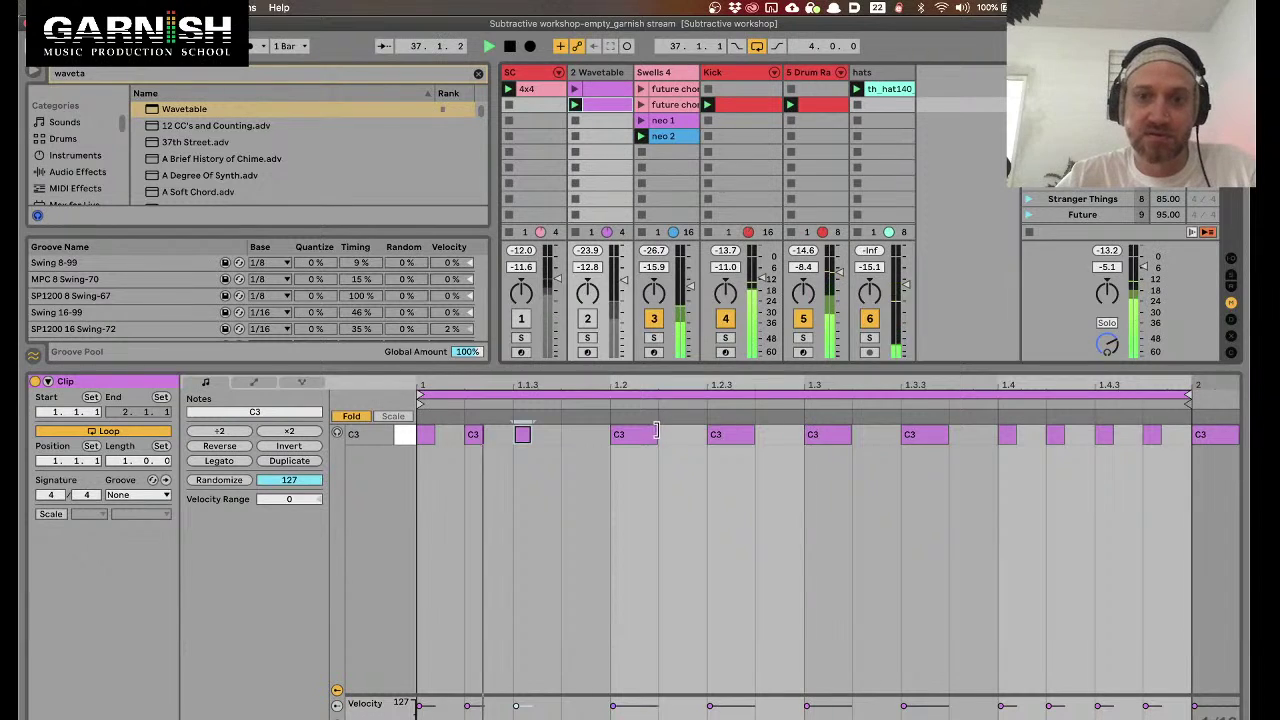
# Lengthen the C3 note on beat 2 of the duplicated clip to almost the full beat and play the pattern
pyautogui.moveTo(656, 434); pyautogui.dragTo(753, 434)
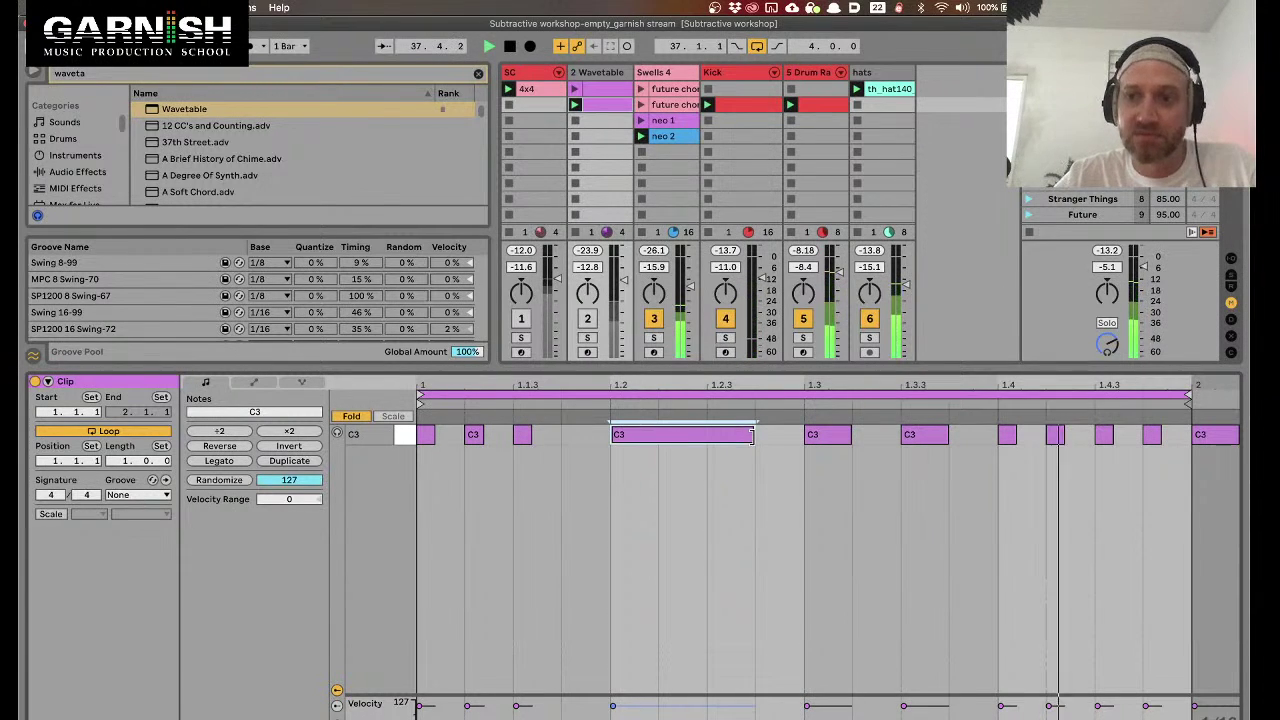
pyautogui.press('space')
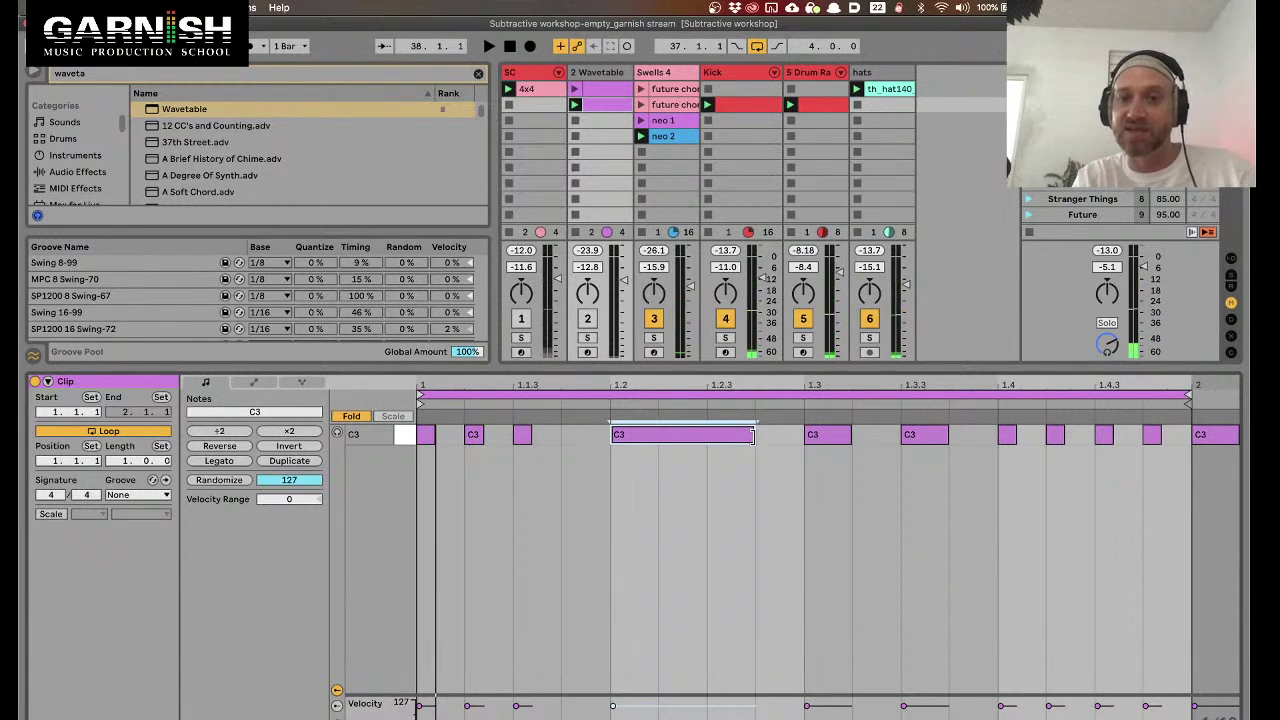
pyautogui.hotkey('shift', 'Tab')
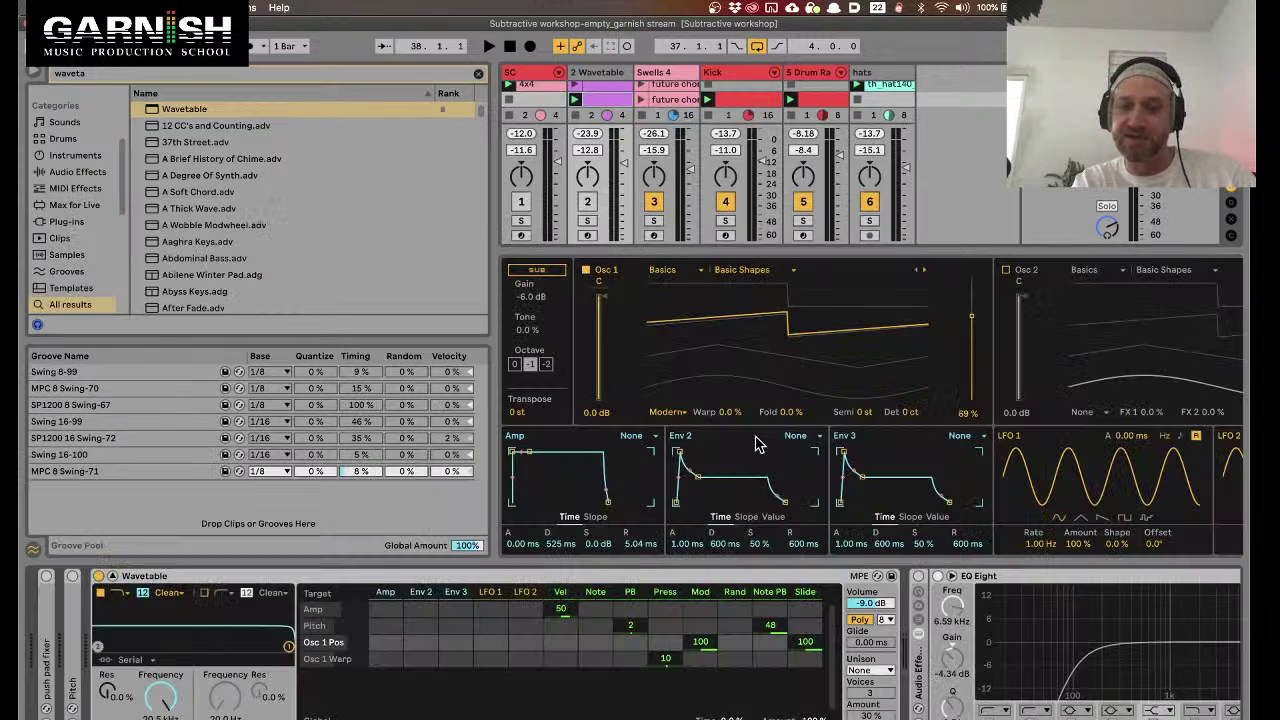
pyautogui.hotkey('shift', 'Tab')
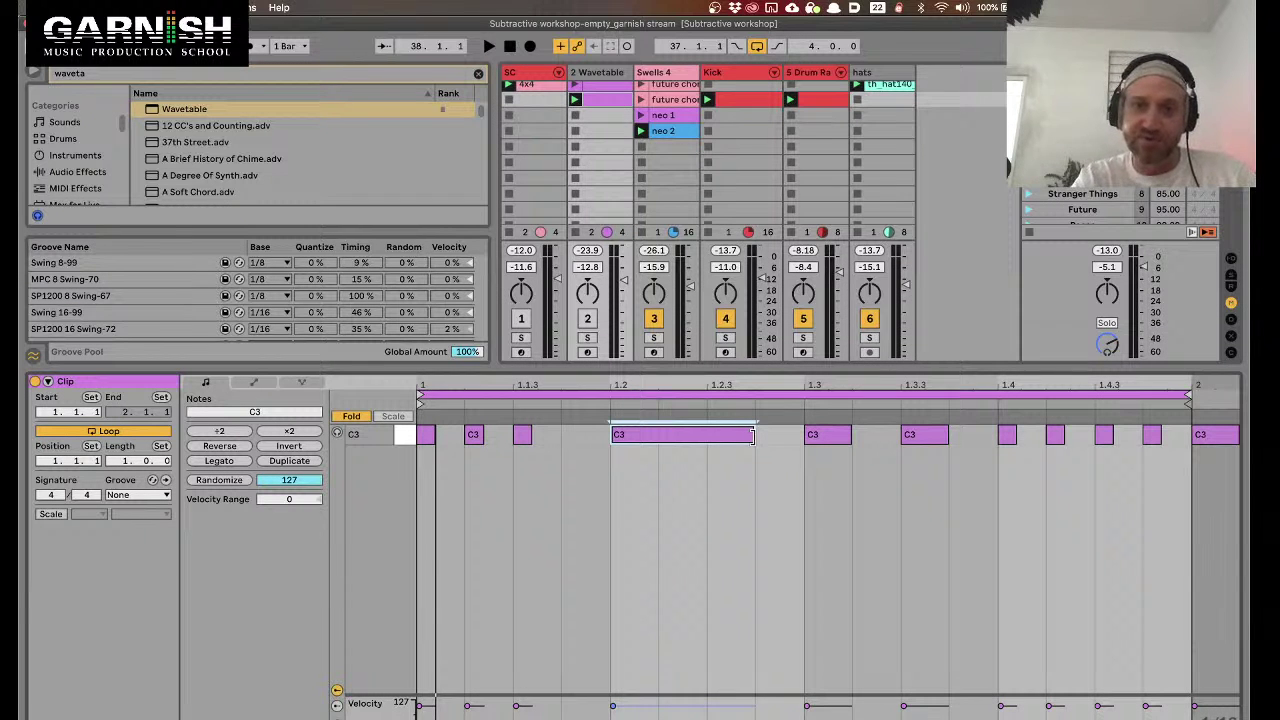
pyautogui.moveTo(754, 434)
pyautogui.mouseDown()
pyautogui.moveTo(660, 434)
pyautogui.moveTo(778, 434)
pyautogui.mouseUp()
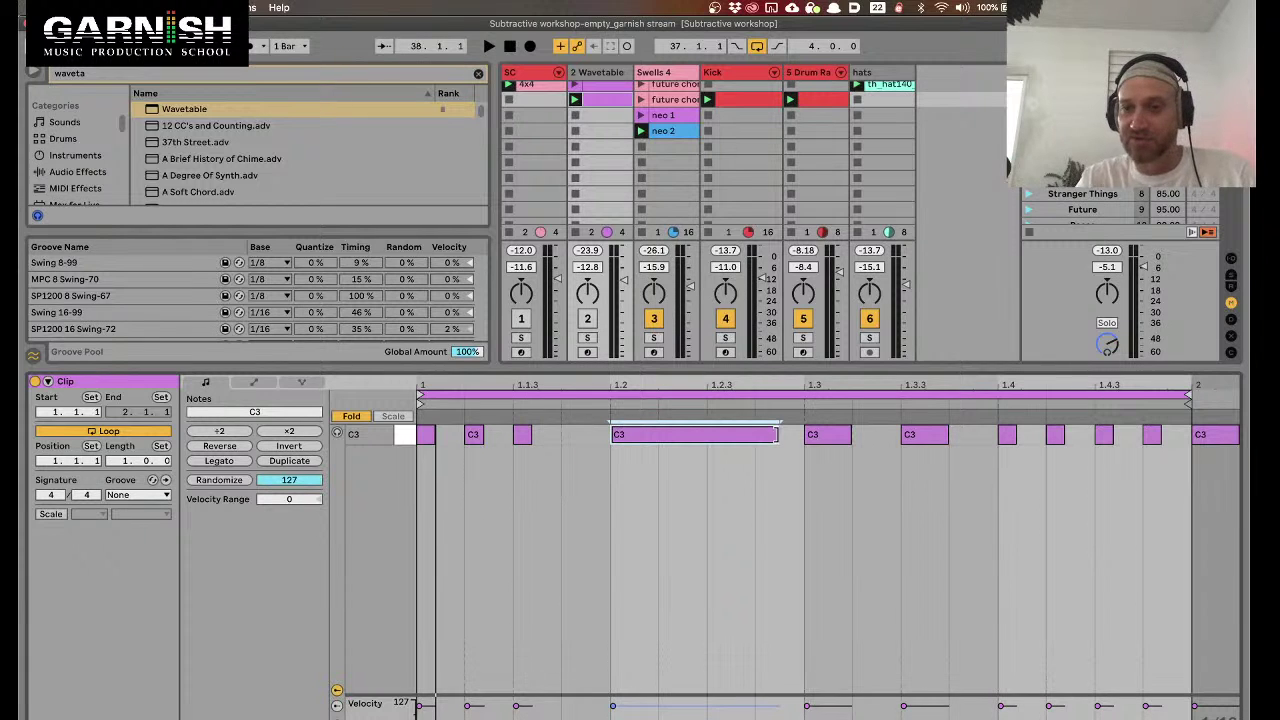
pyautogui.press('space')
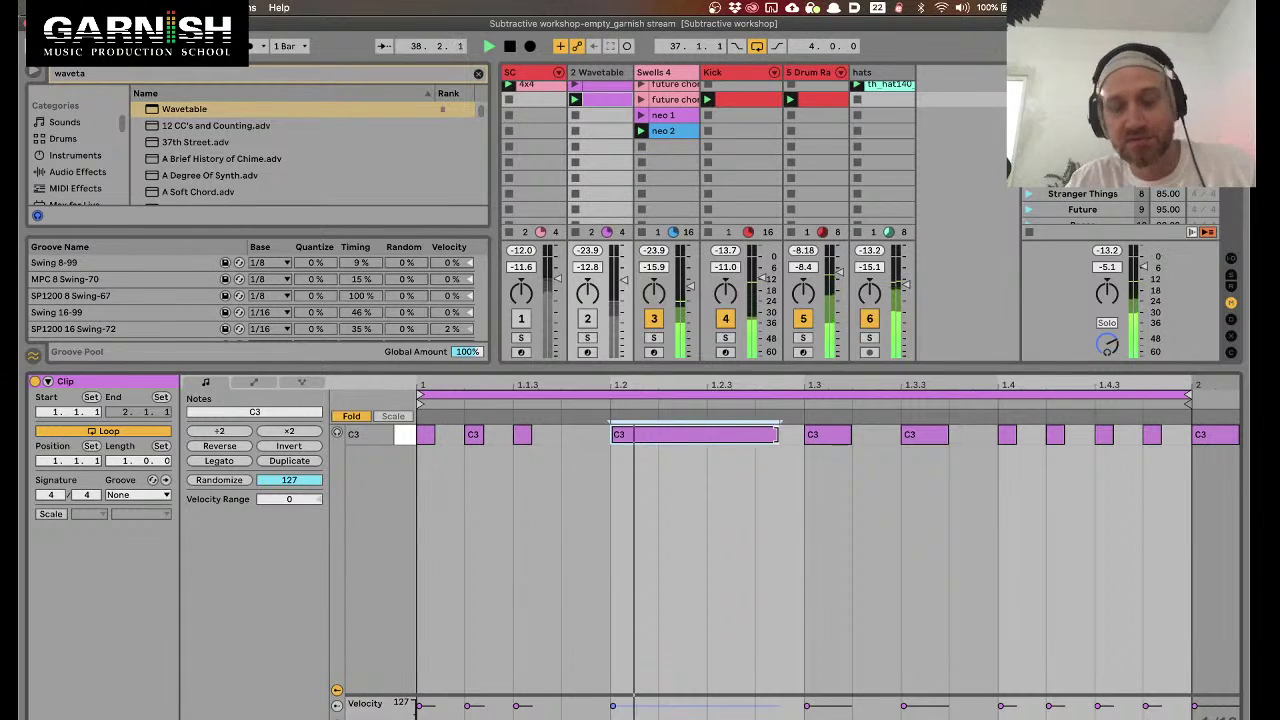
# Play the first Wavetable clip and duplicate it into the track's third slot
pyautogui.scroll(1, 595, 150)
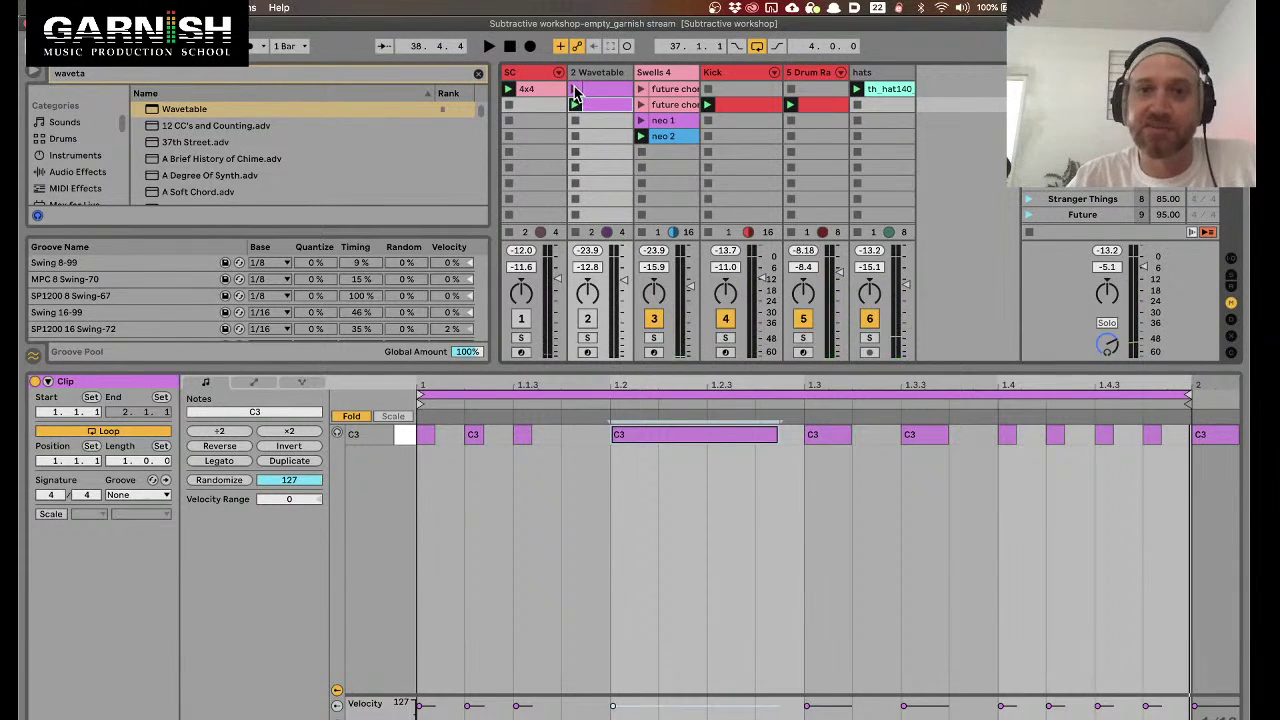
pyautogui.click(575, 90)
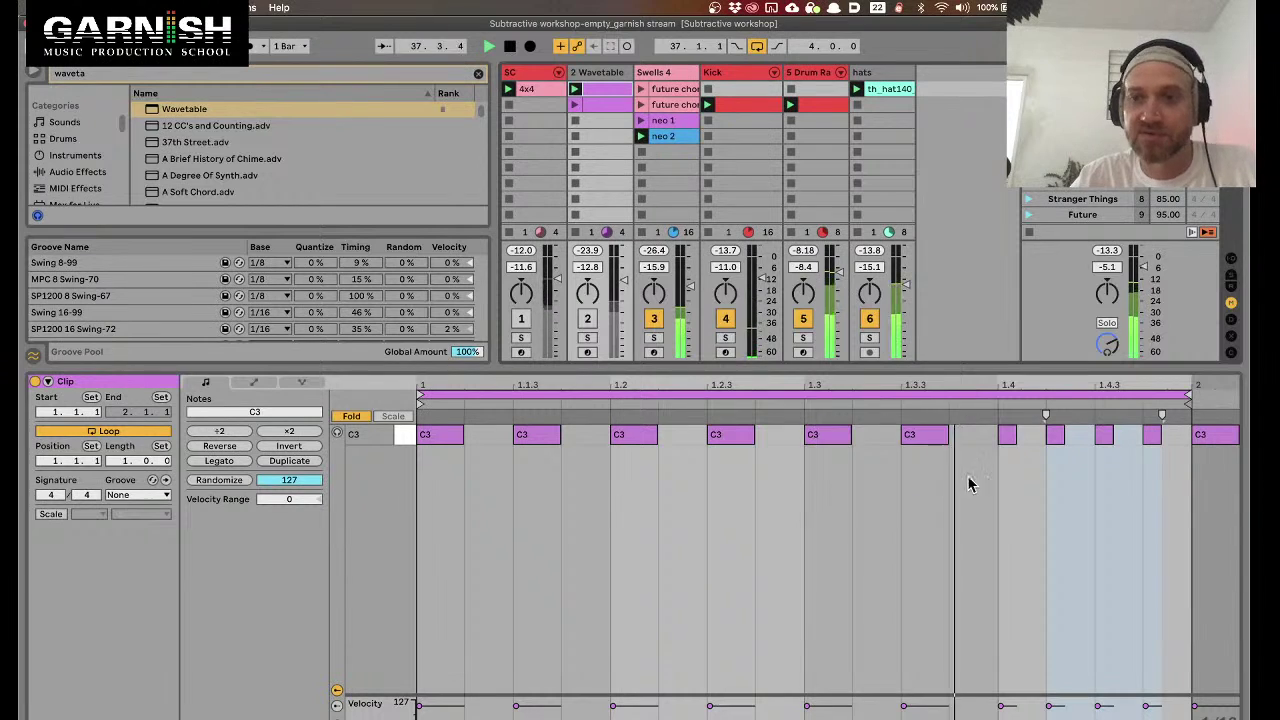
pyautogui.moveTo(592, 90); pyautogui.dragTo(598, 126)
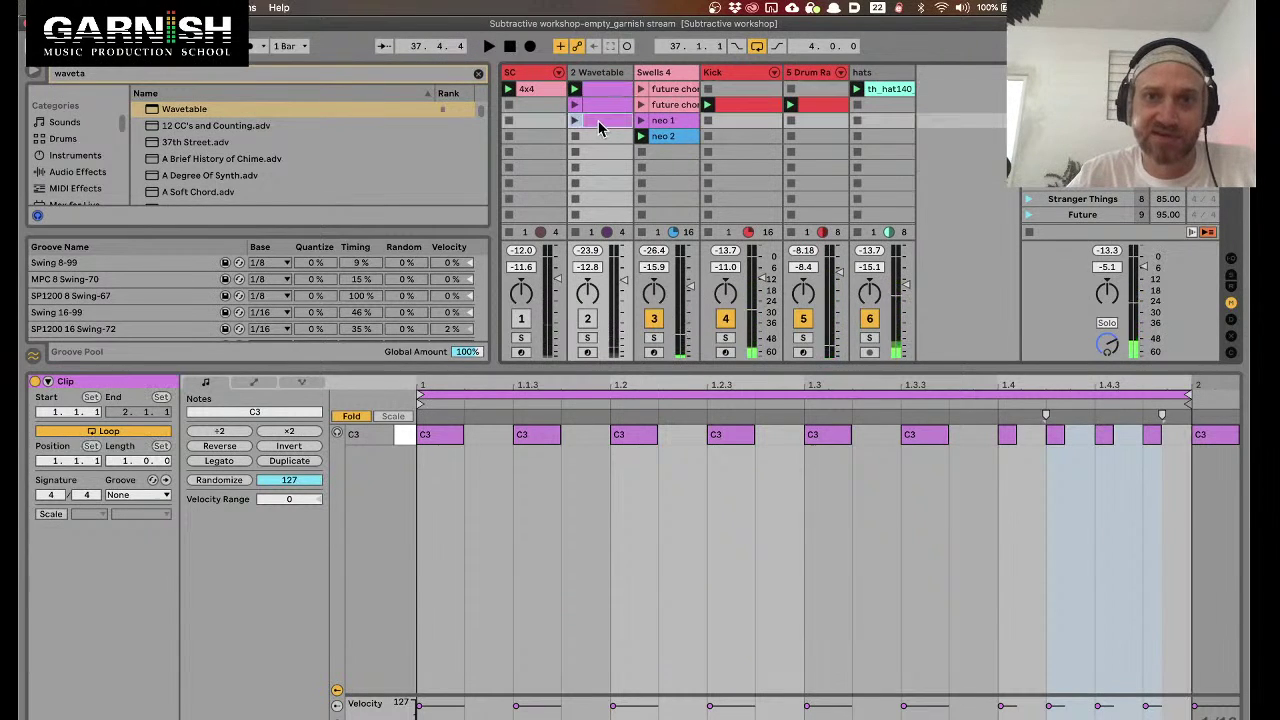
# Shorten the third Wavetable clip's first C3 note and copy the four short C3 notes from beat 4 onto beat 1
pyautogui.moveTo(998, 410); pyautogui.dragTo(422, 437)
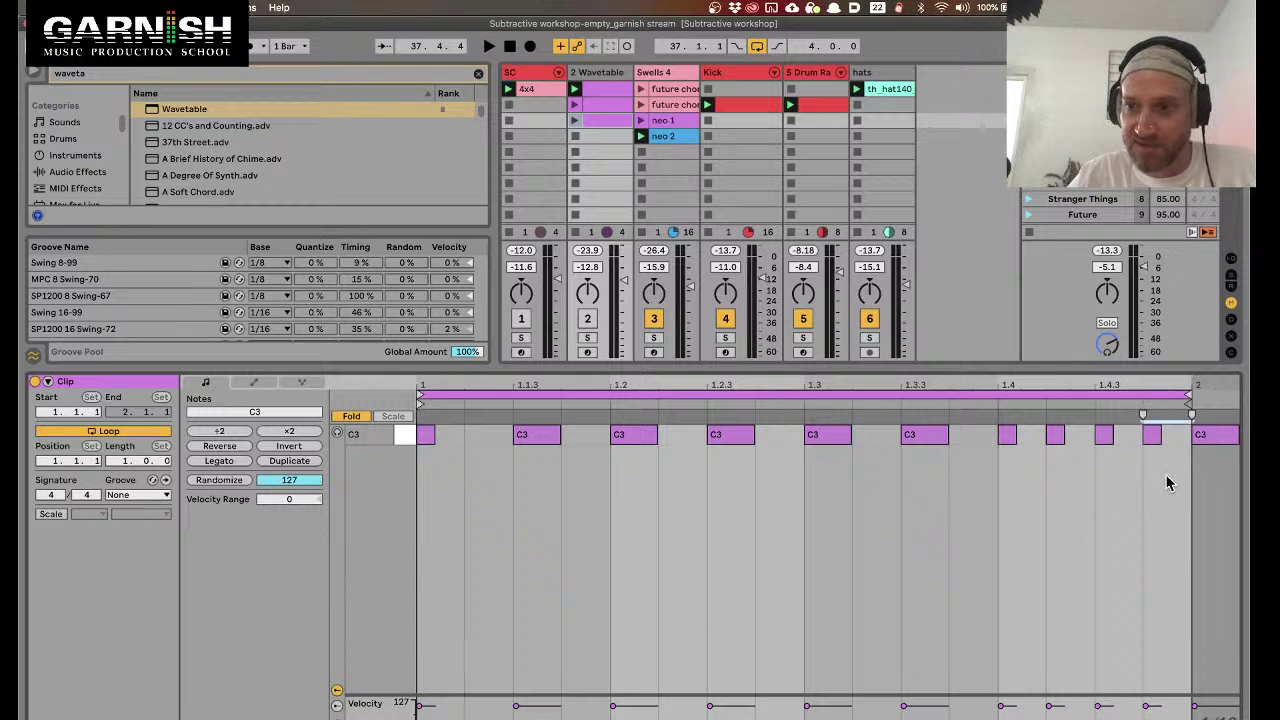
pyautogui.moveTo(1165, 480); pyautogui.dragTo(1005, 425)
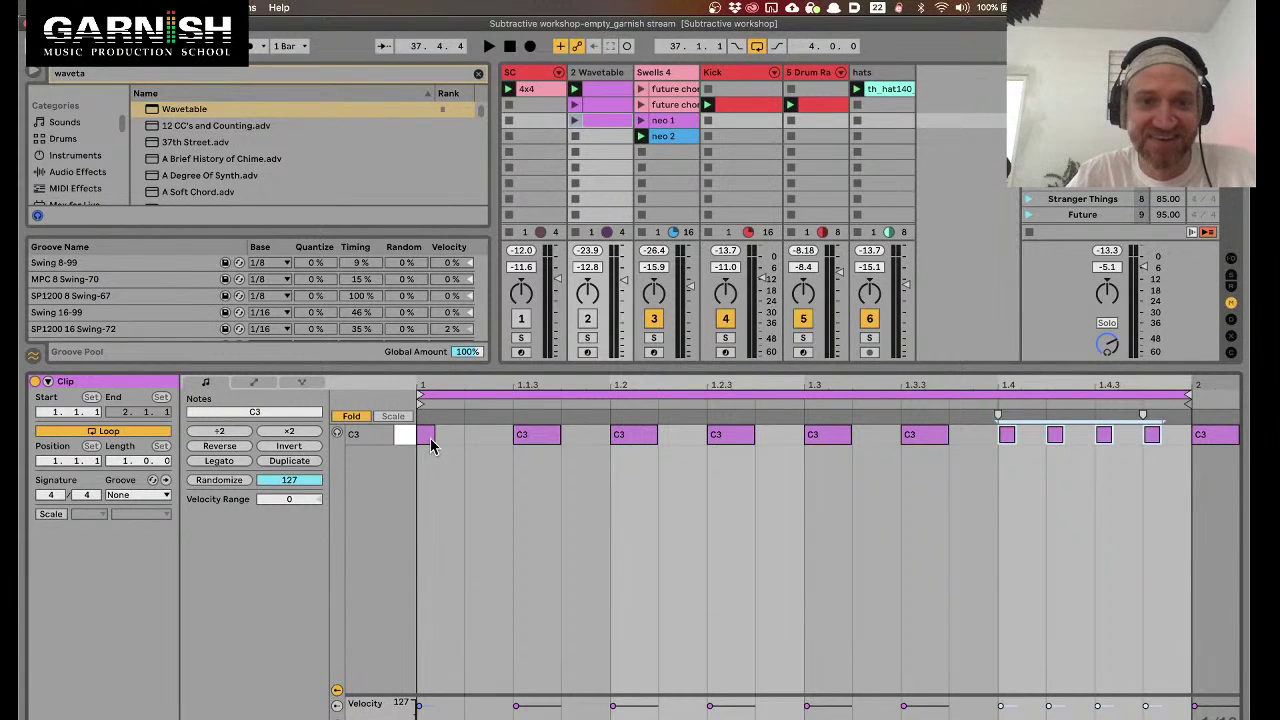
pyautogui.click(430, 446)
pyautogui.hotkey('ctrl', 'v')
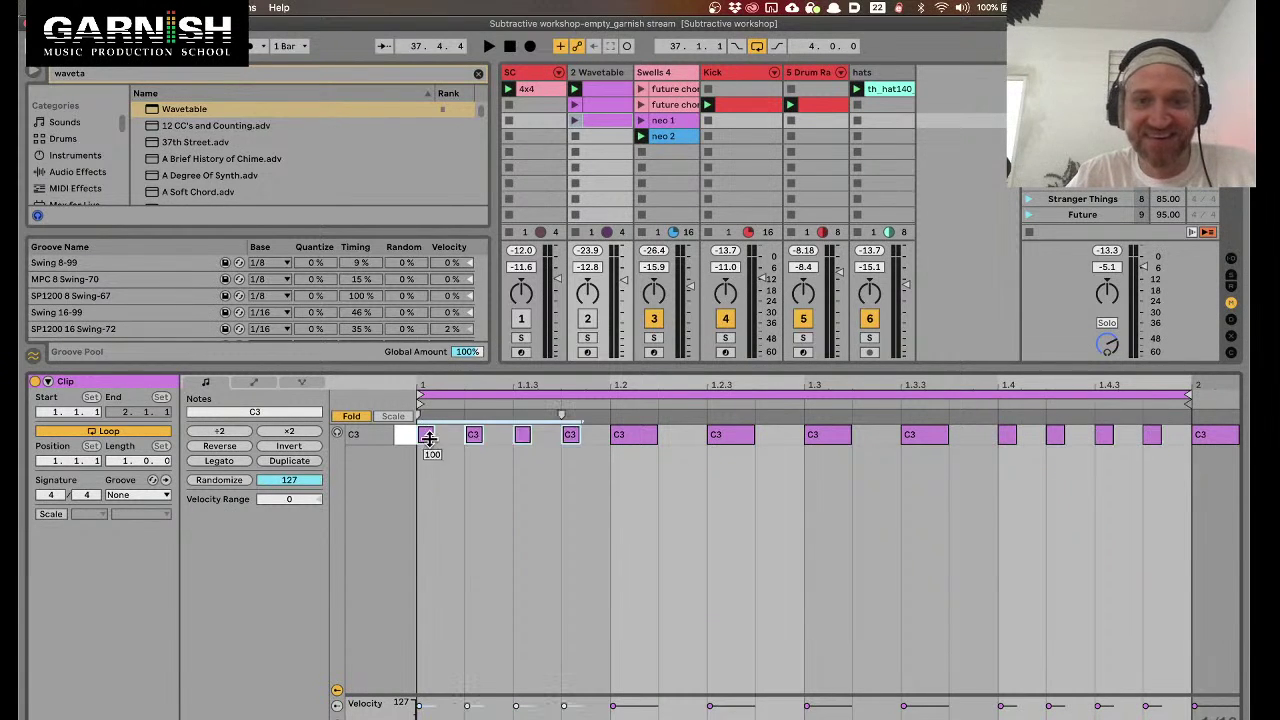
pyautogui.click(632, 440)
pyautogui.click(579, 467)
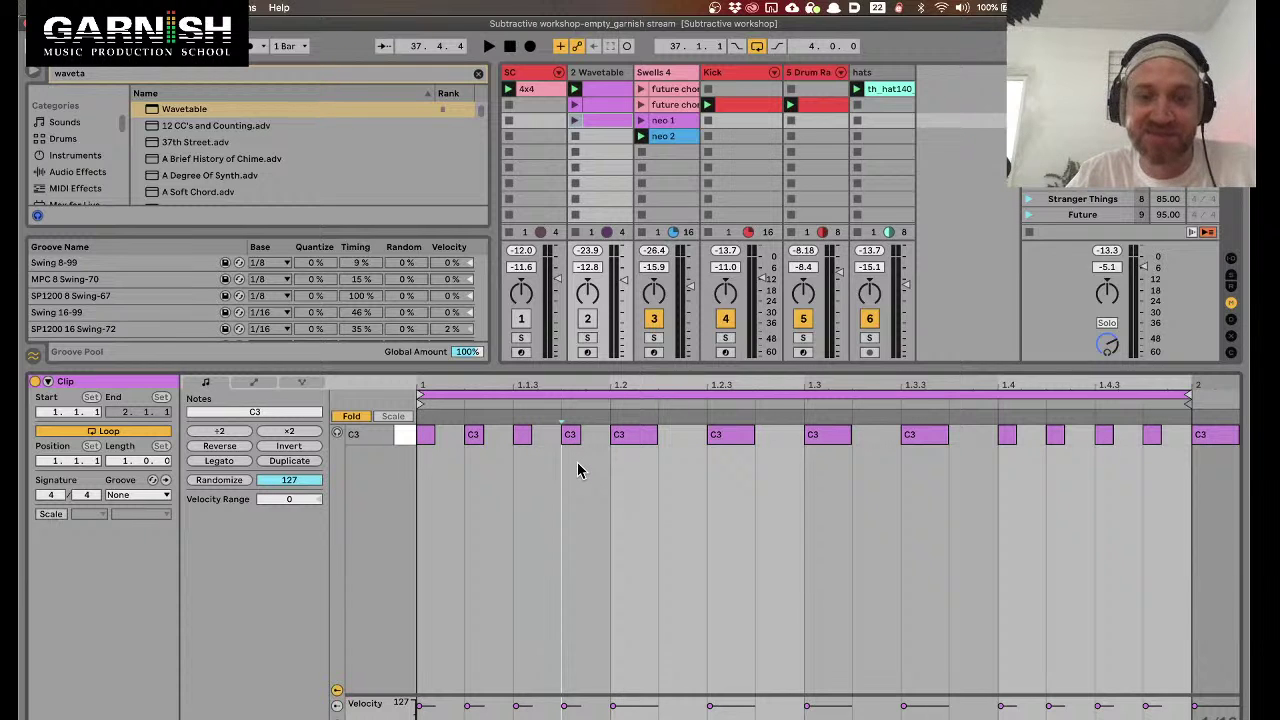
# Play the third Wavetable clip and switch between all three trigger patterns to compare the gated chords
pyautogui.click(574, 121)
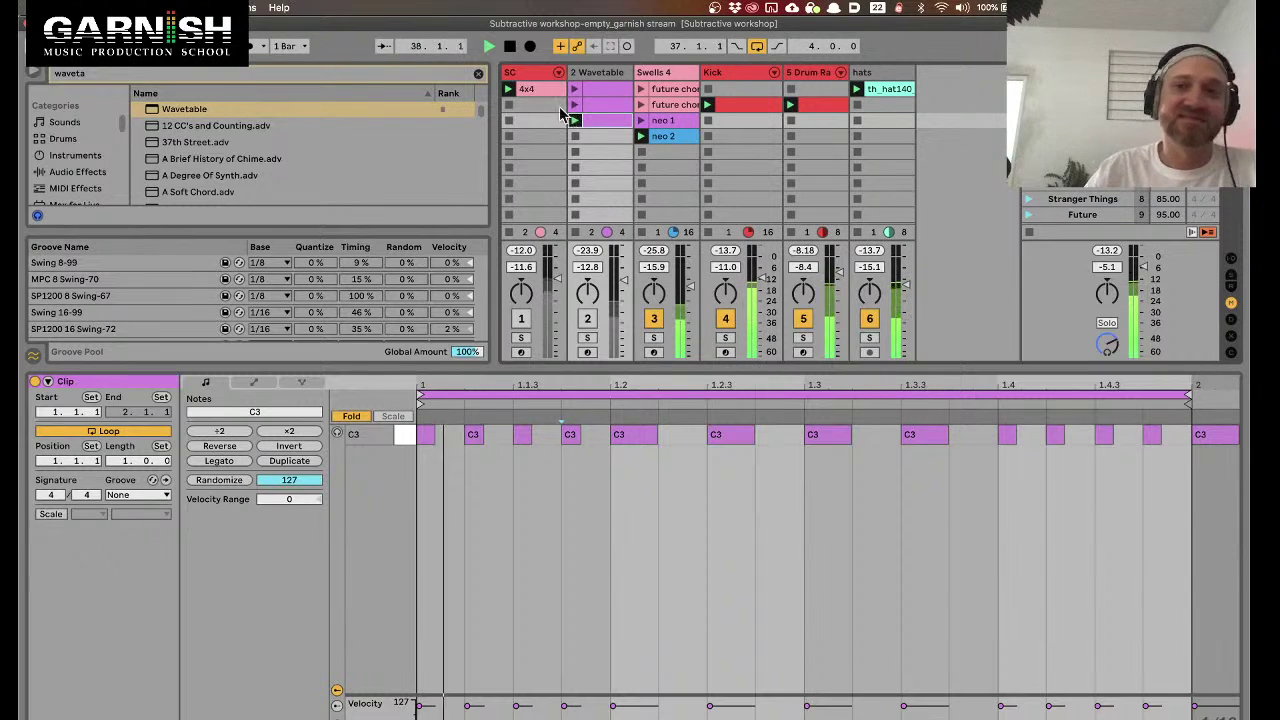
pyautogui.click(574, 108)
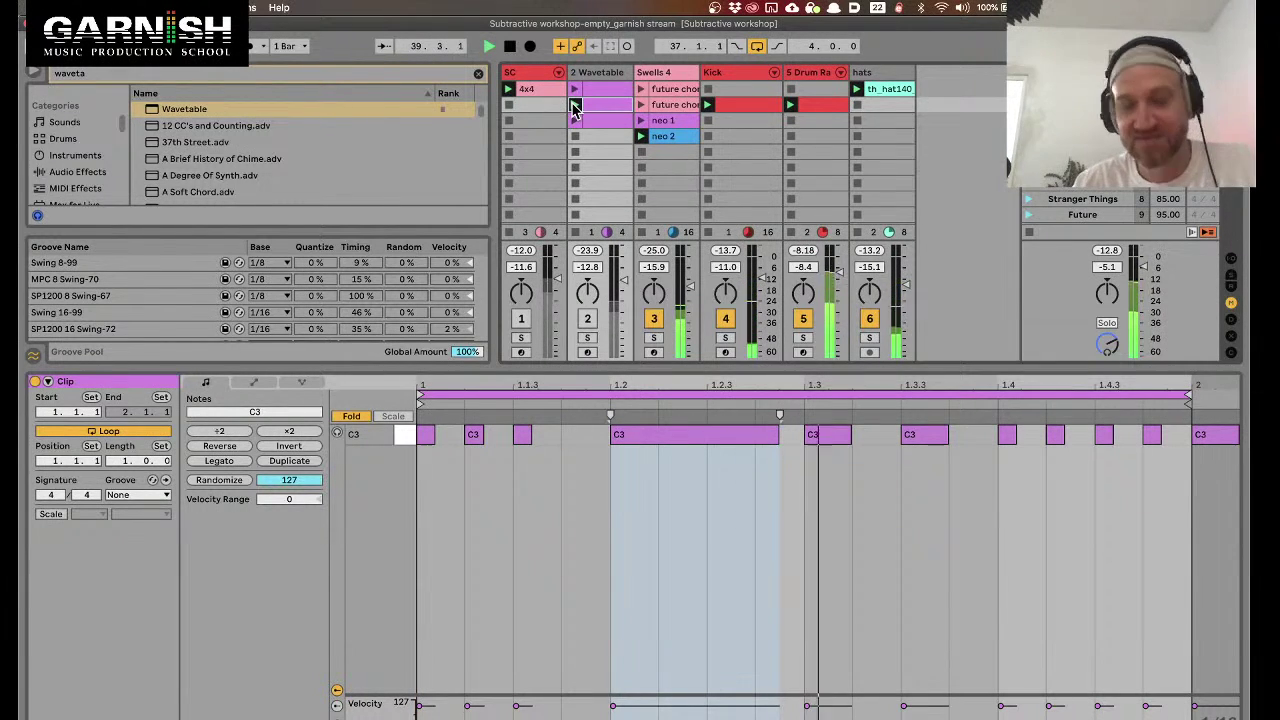
pyautogui.click(576, 90)
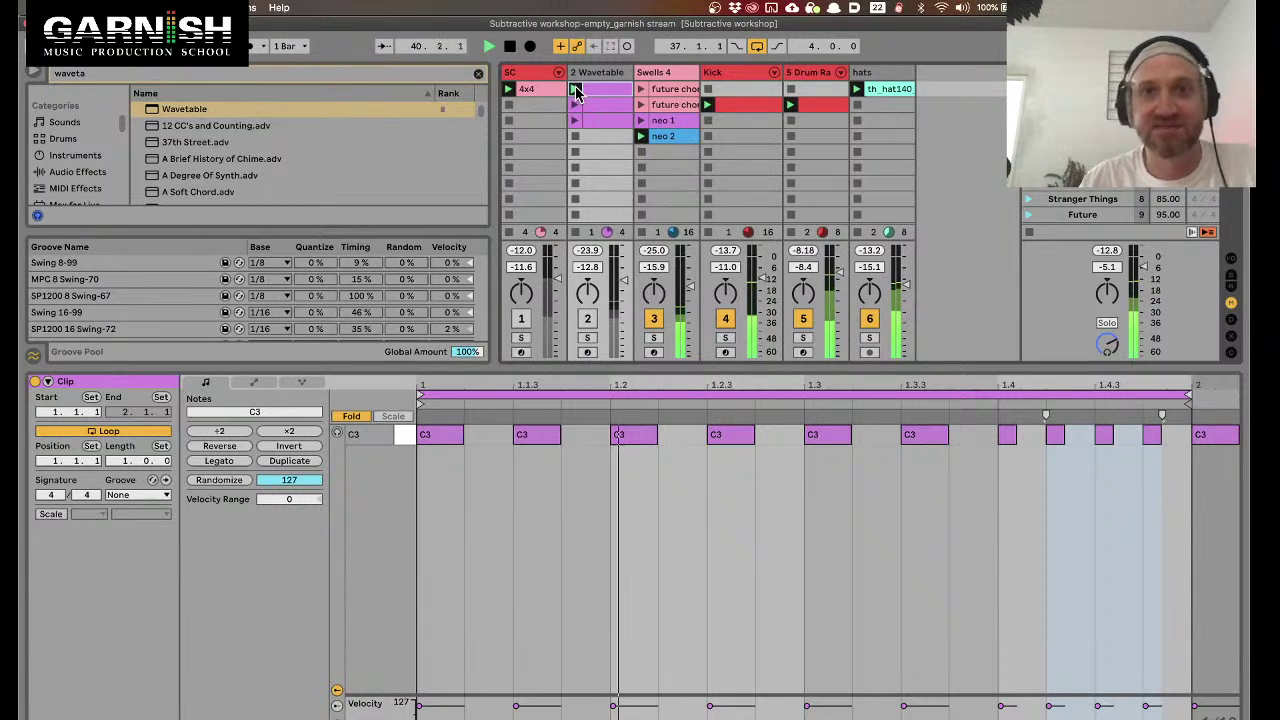
pyautogui.click(576, 121)
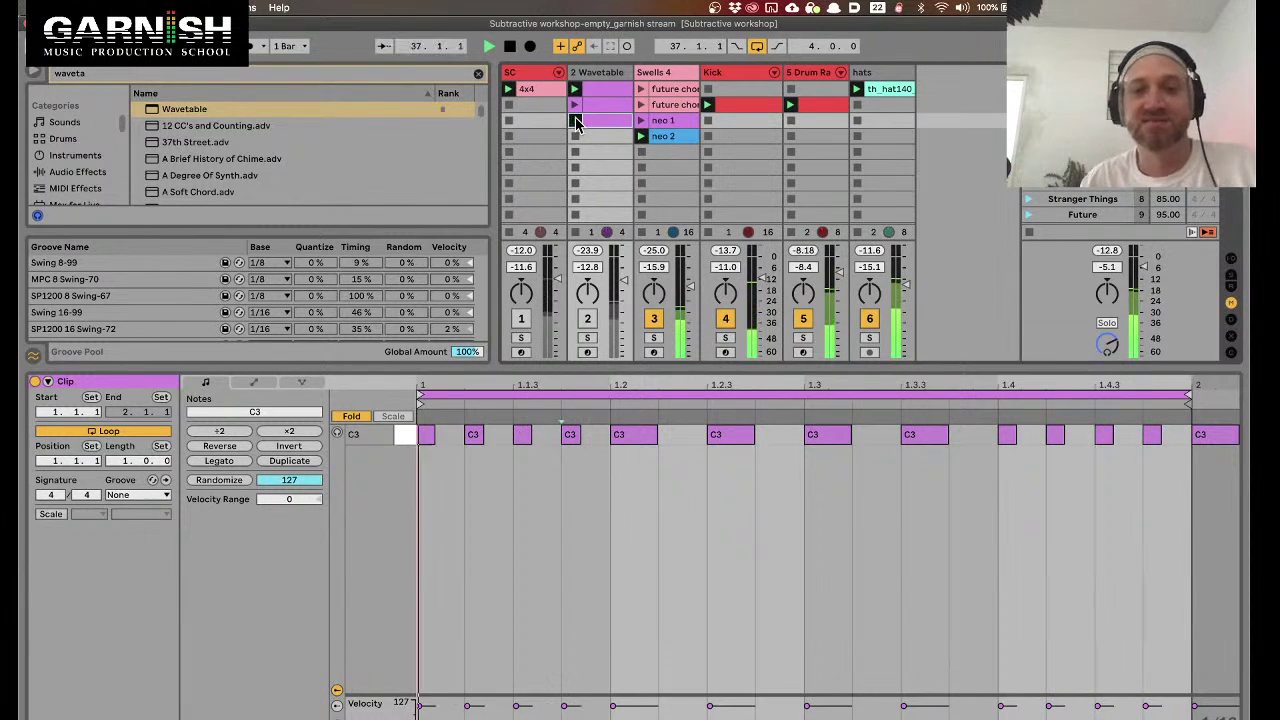
pyautogui.press('space')
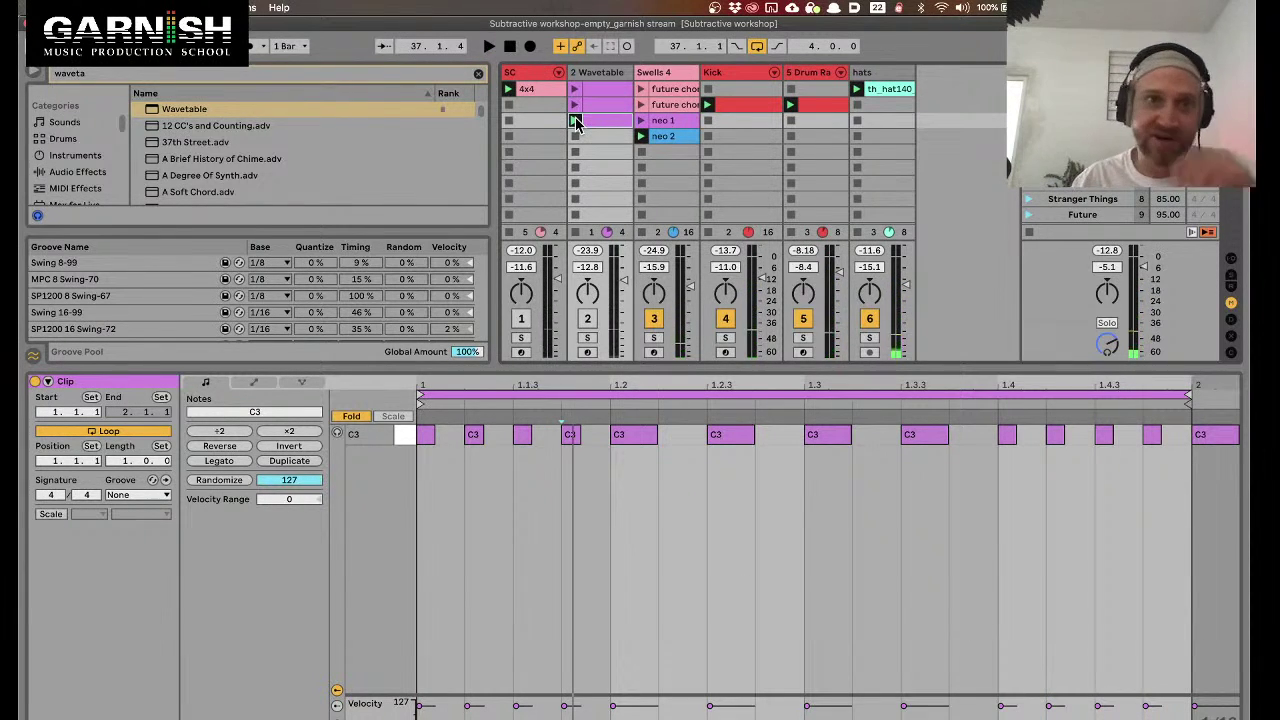
# Set the global launch quantization to 1/8 and alternate playback between the third and second Wavetable clips
pyautogui.click(575, 120)
pyautogui.click(284, 46)
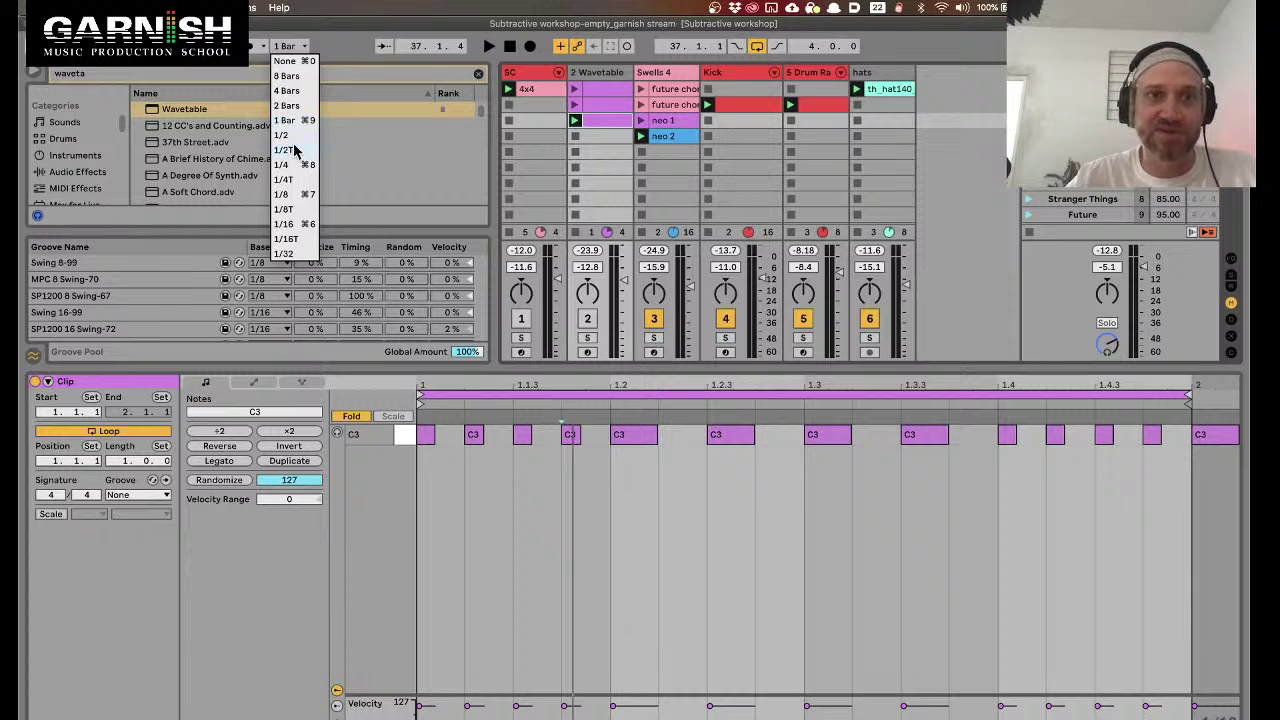
pyautogui.click(283, 208)
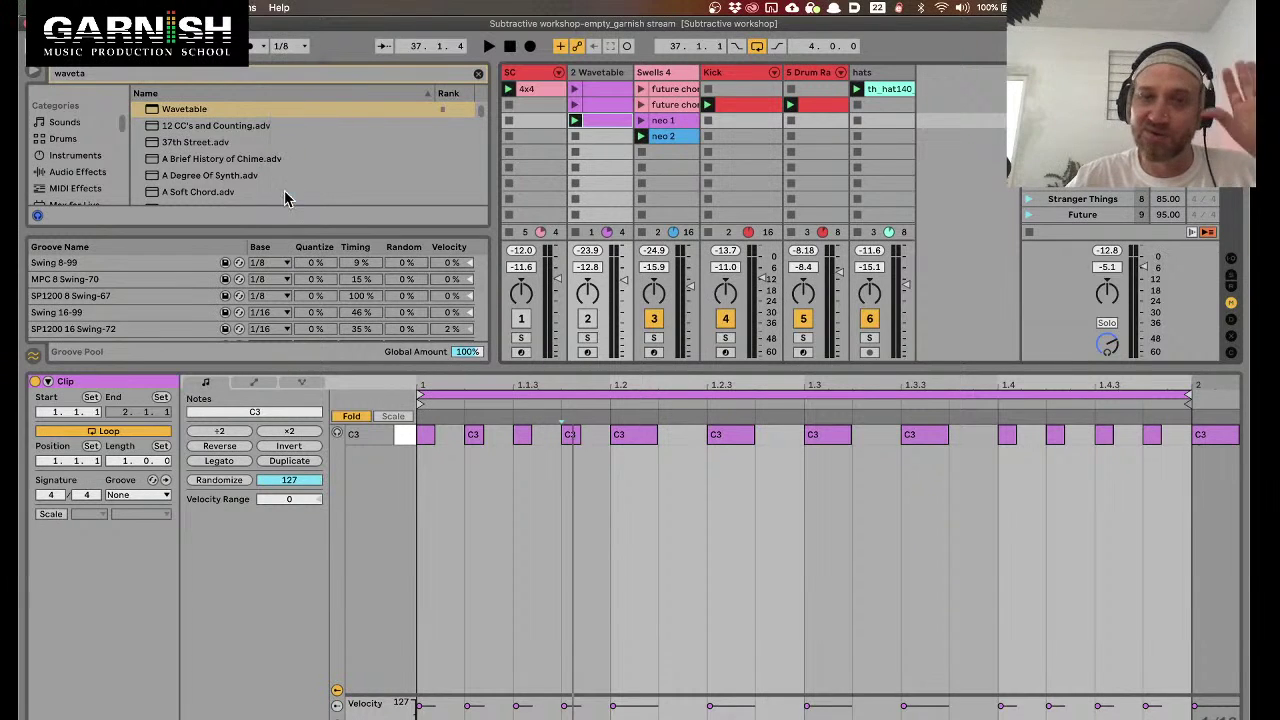
pyautogui.click(575, 120)
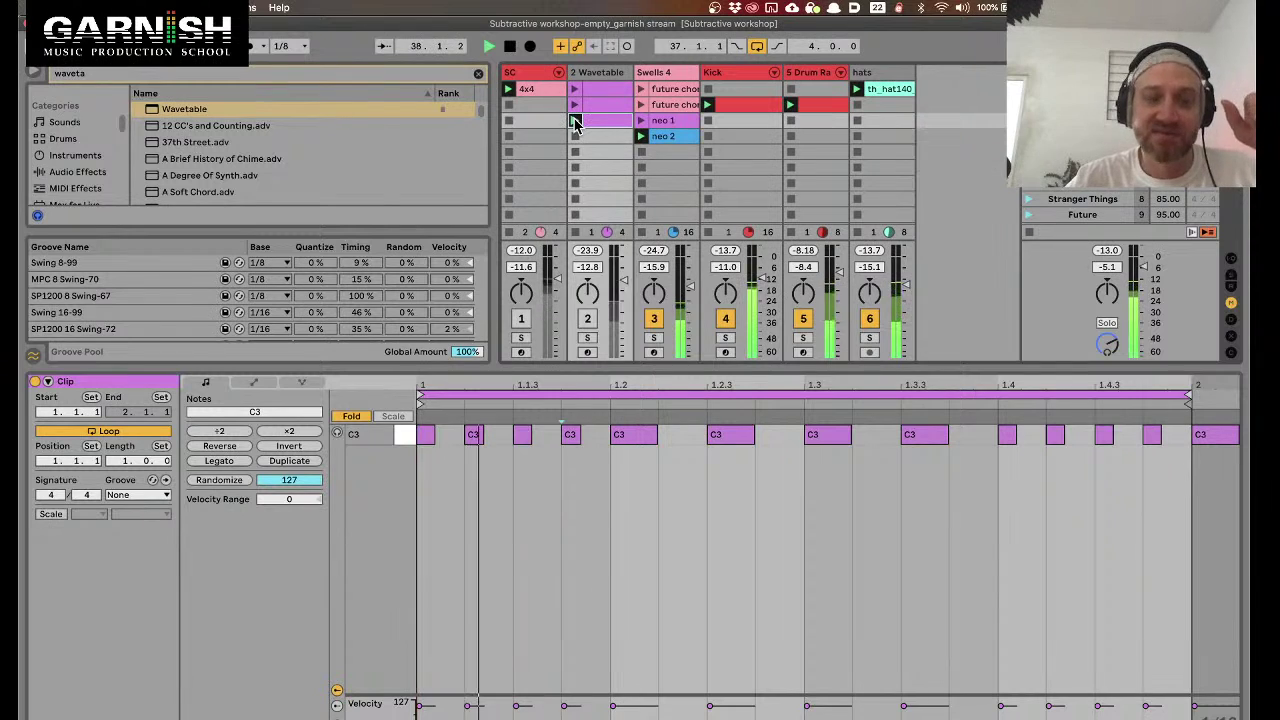
pyautogui.click(575, 106)
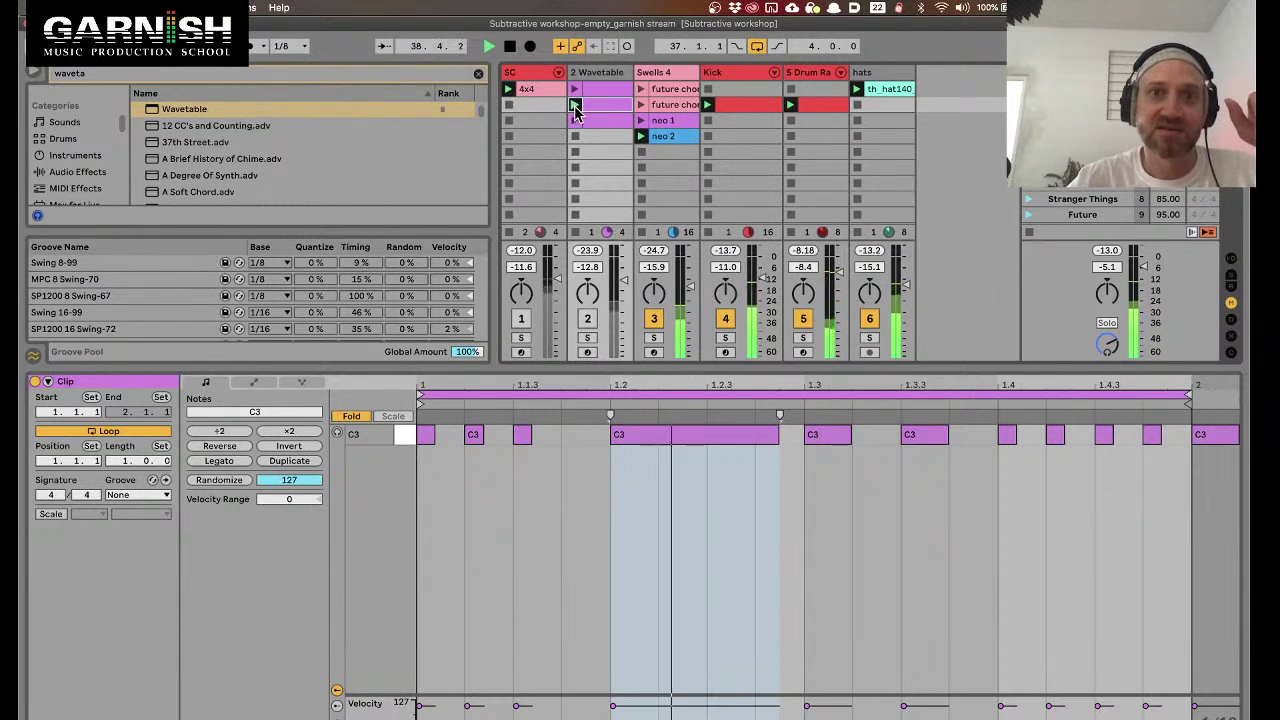
pyautogui.click(575, 120)
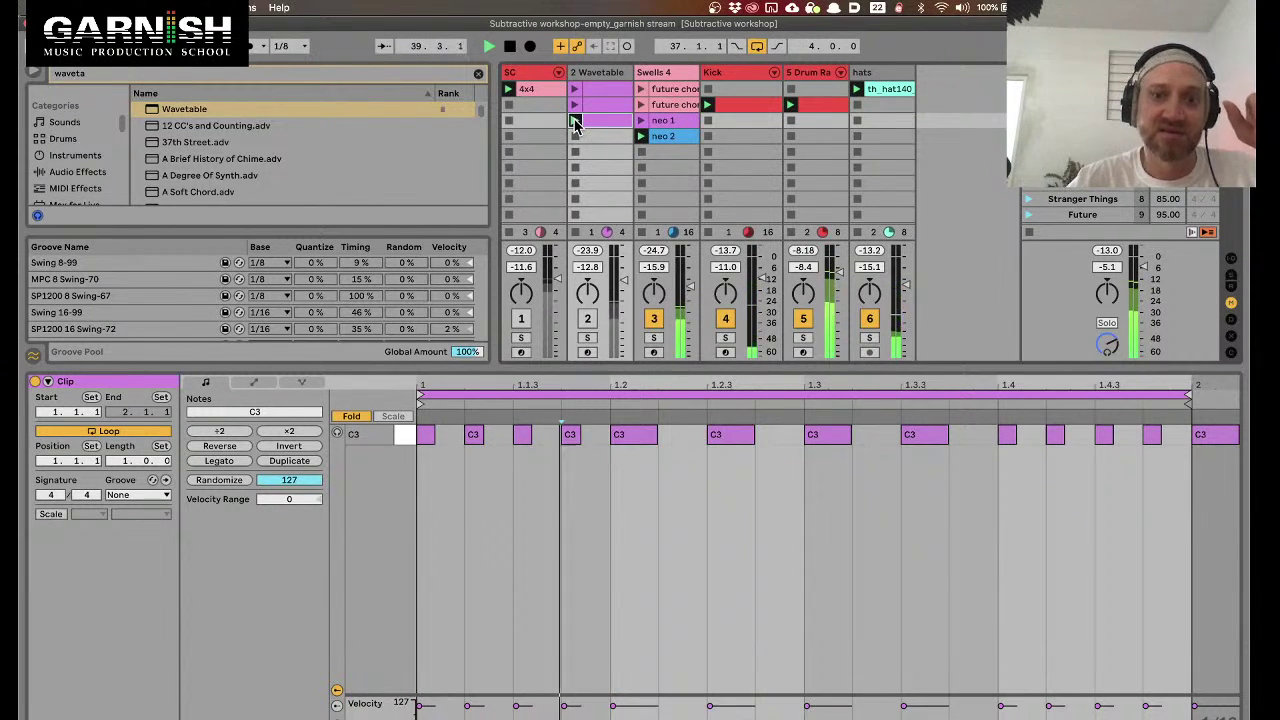
# Duplicate the third Wavetable clip into the fourth slot and extend its first C3 note across the whole of beat 1
pyautogui.press('super+d')
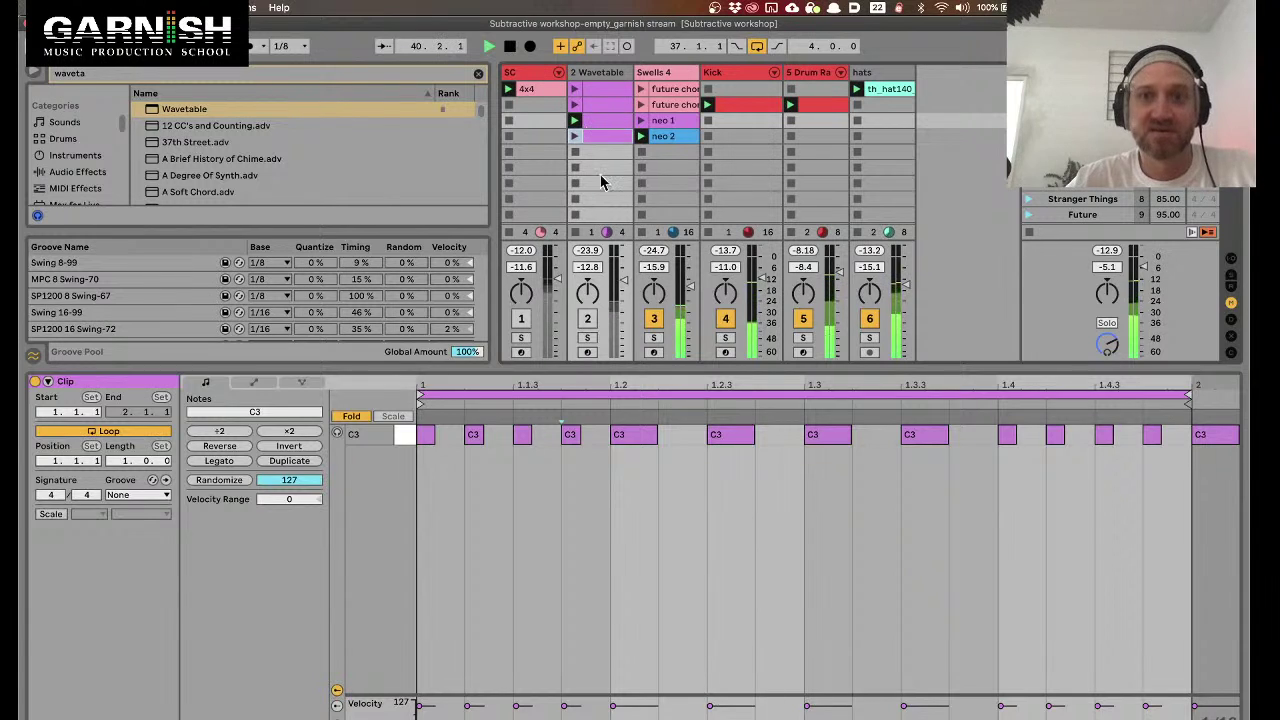
pyautogui.click(604, 178)
pyautogui.click(604, 140)
pyautogui.click(620, 434)
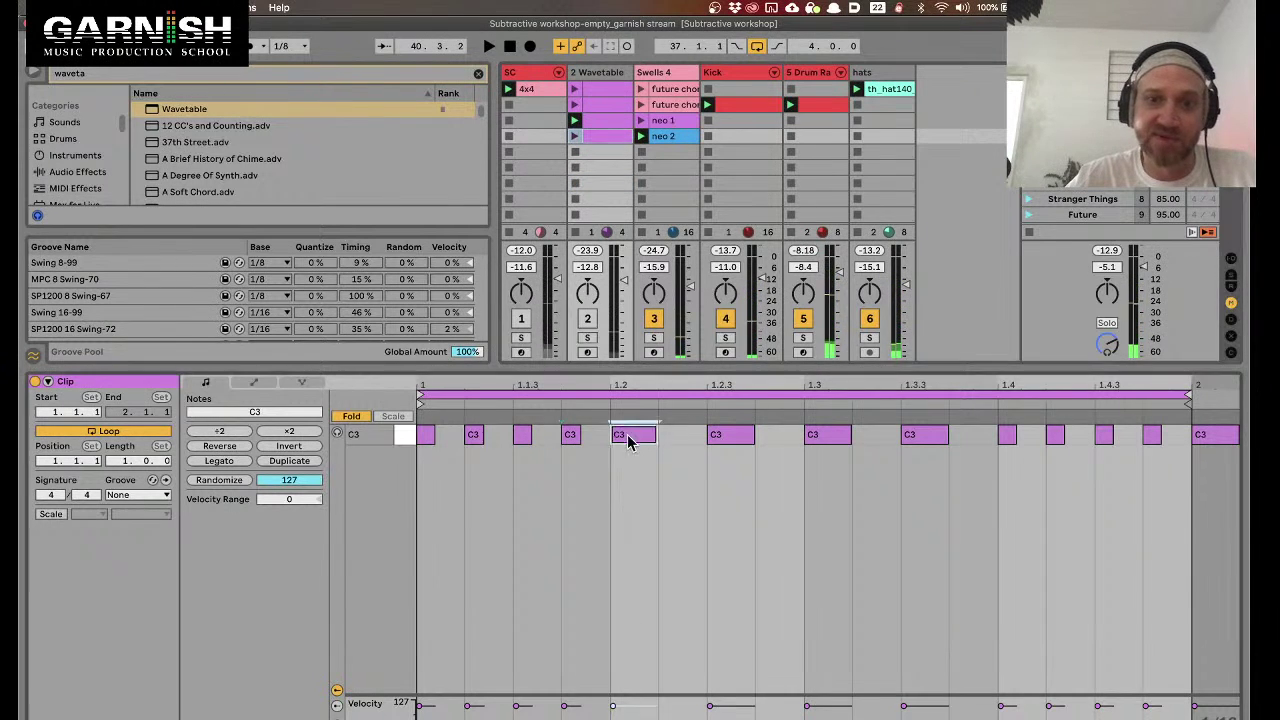
pyautogui.moveTo(434, 436); pyautogui.dragTo(607, 436)
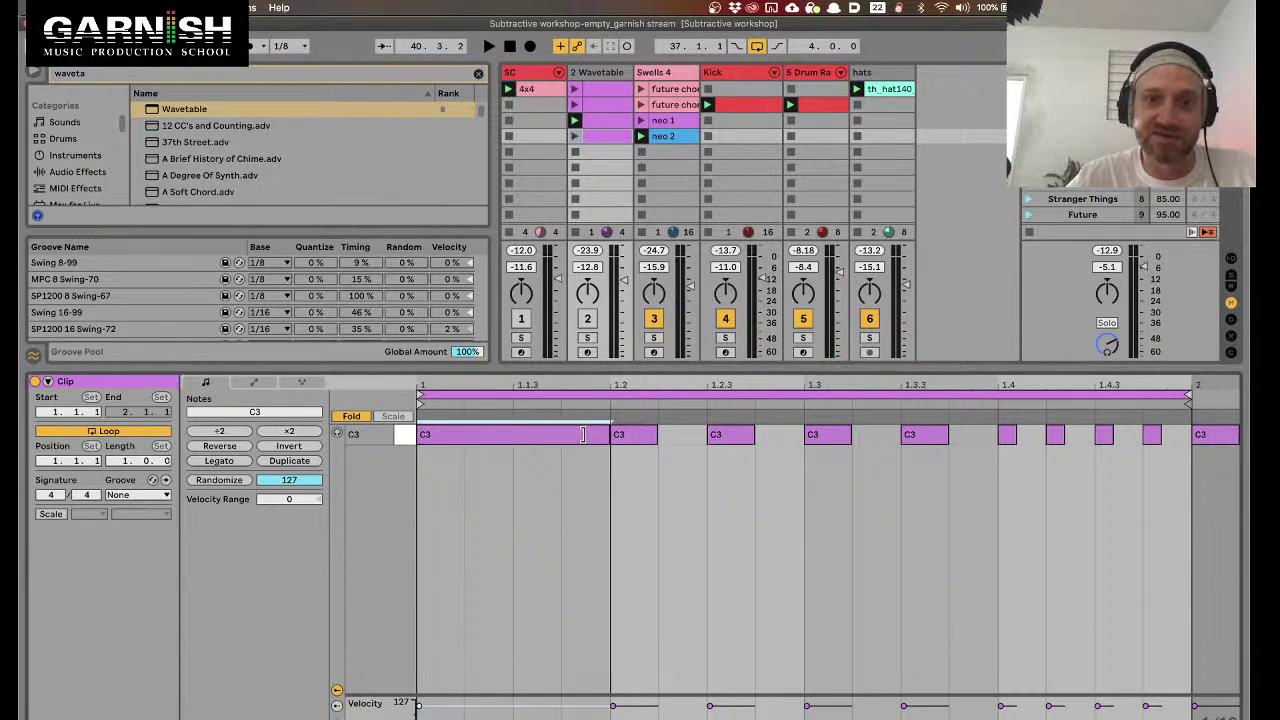
# Play the fourth Wavetable clip, alternating with the third to compare the long and short opening triggers
pyautogui.press('space')
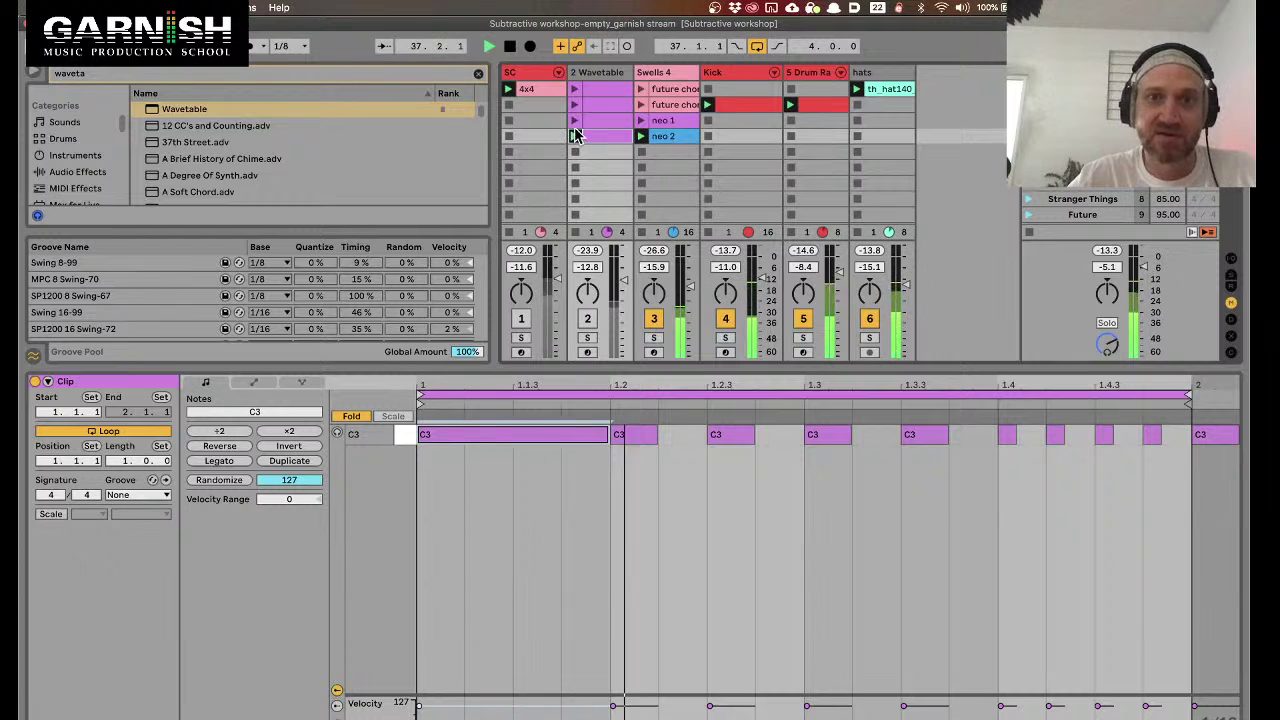
pyautogui.click(575, 120)
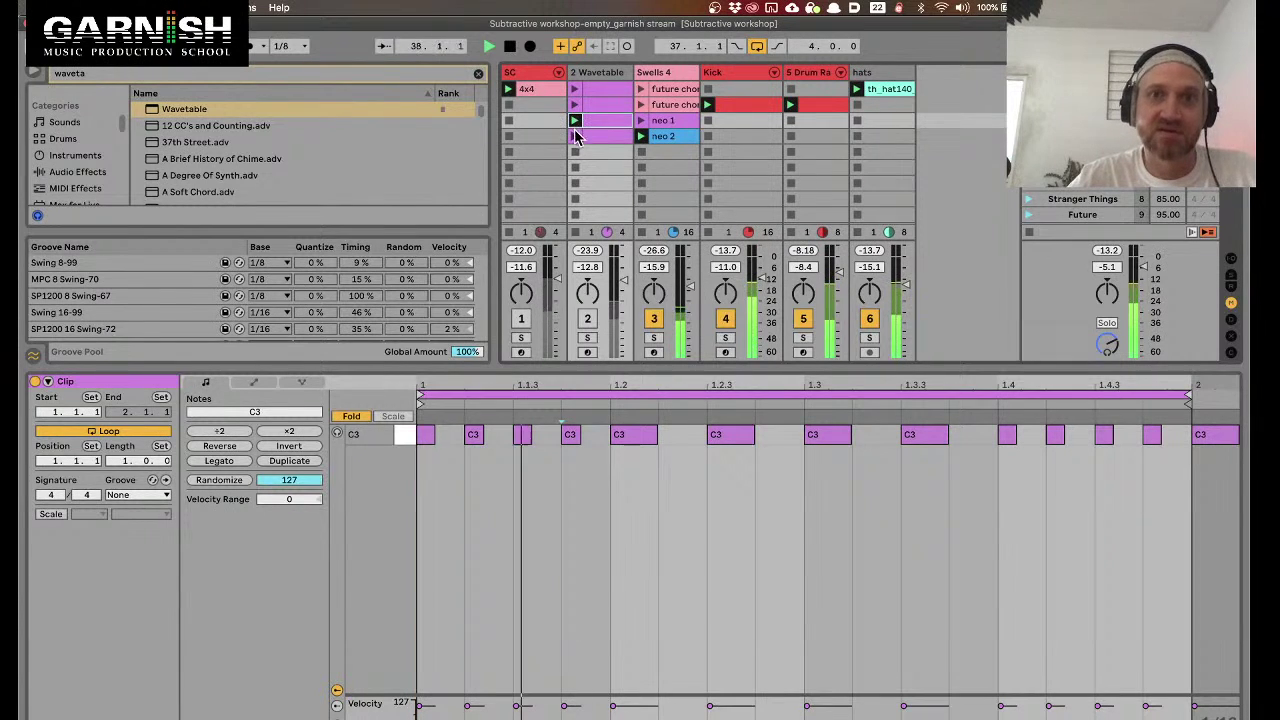
pyautogui.press('Down')
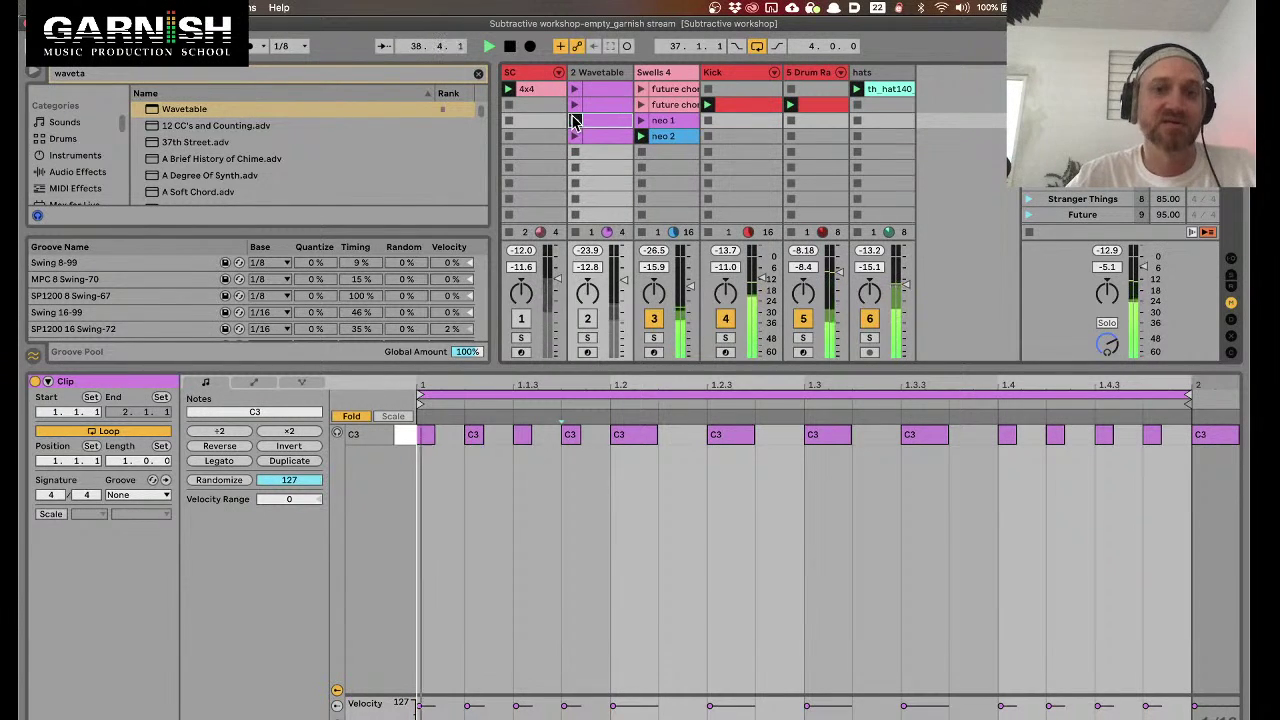
pyautogui.press('Up')
pyautogui.press('Return')
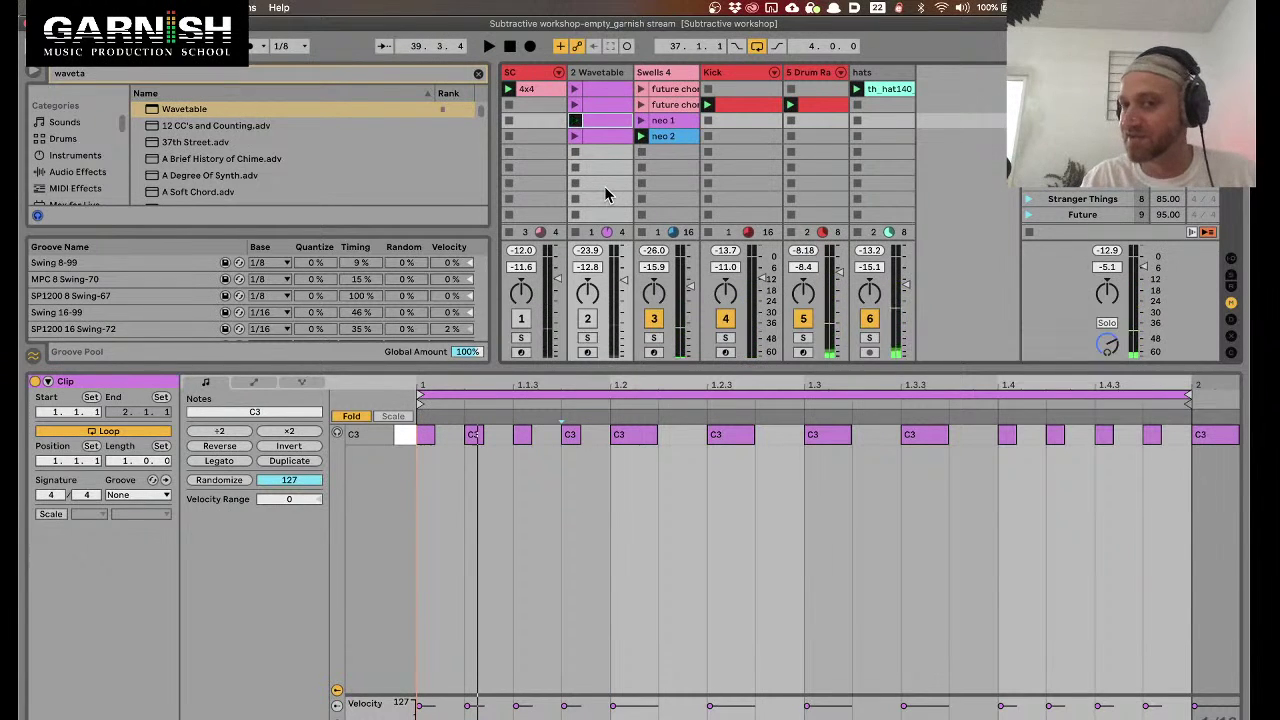
# Examine the Wavetable trigger clips, the neo 1 chord clip and the Swells 4 track's device chain with its Gate
pyautogui.click(603, 136)
pyautogui.click(591, 137)
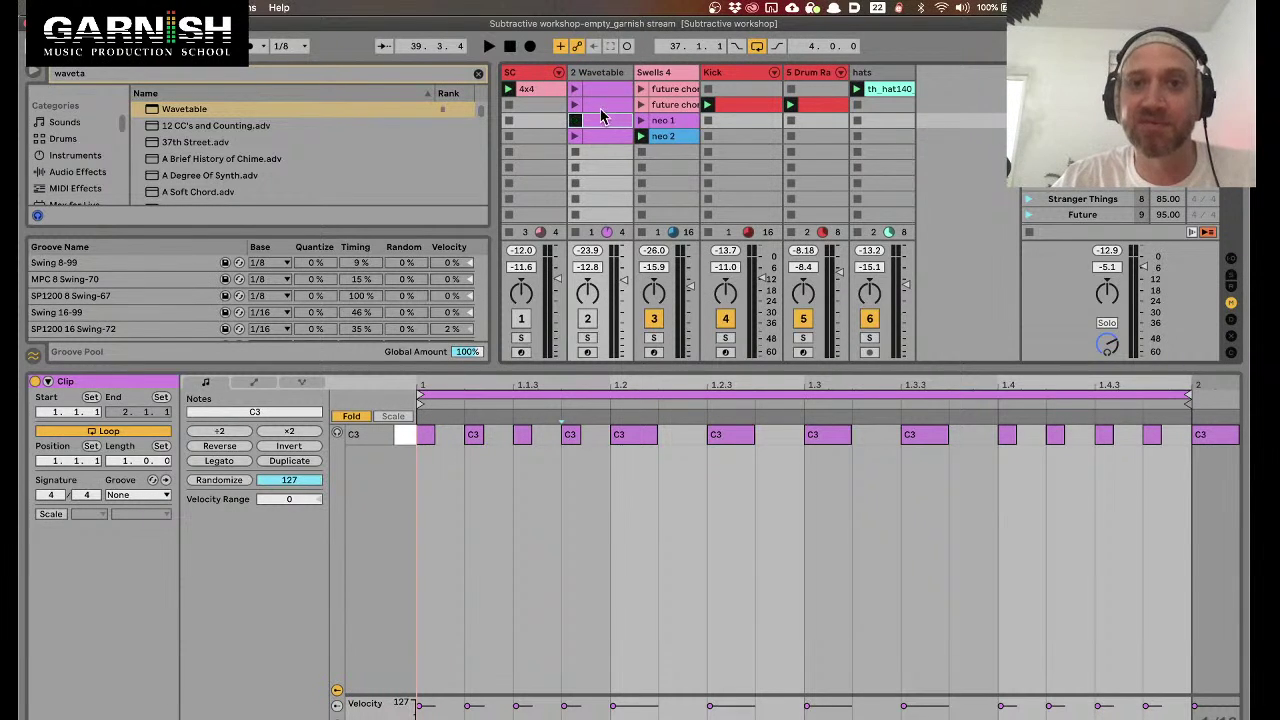
pyautogui.click(594, 96)
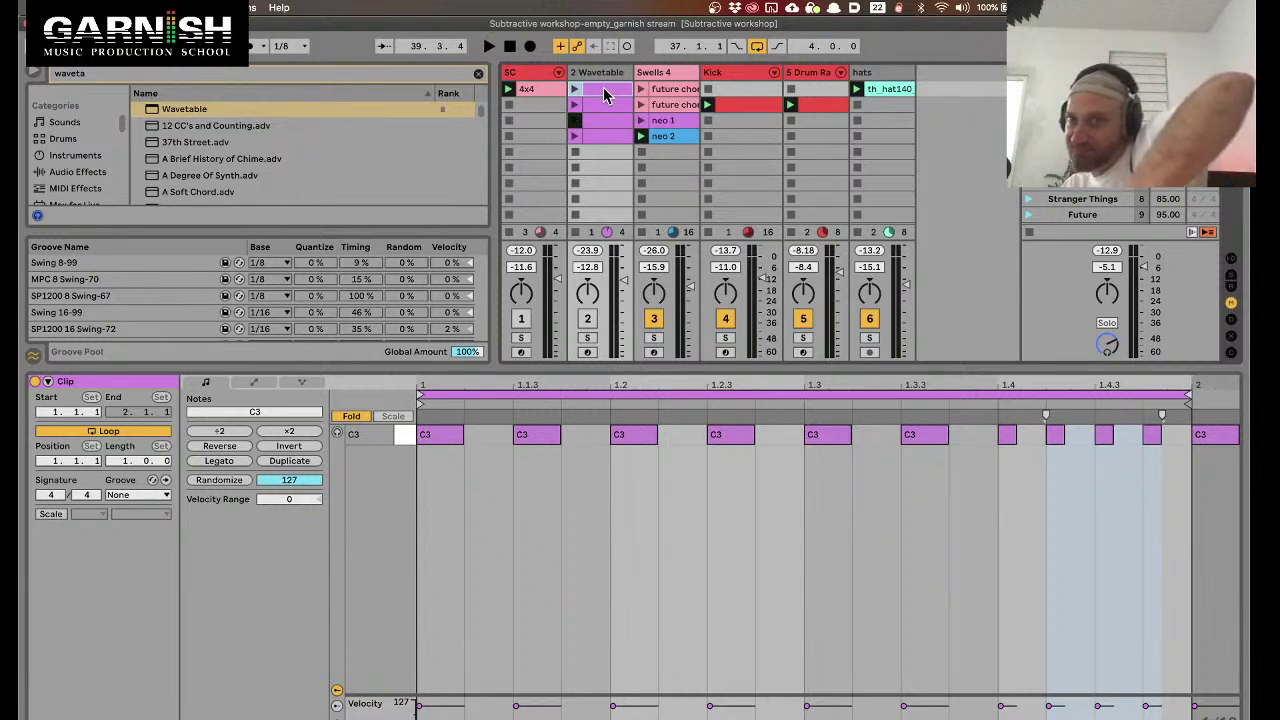
pyautogui.click(680, 121)
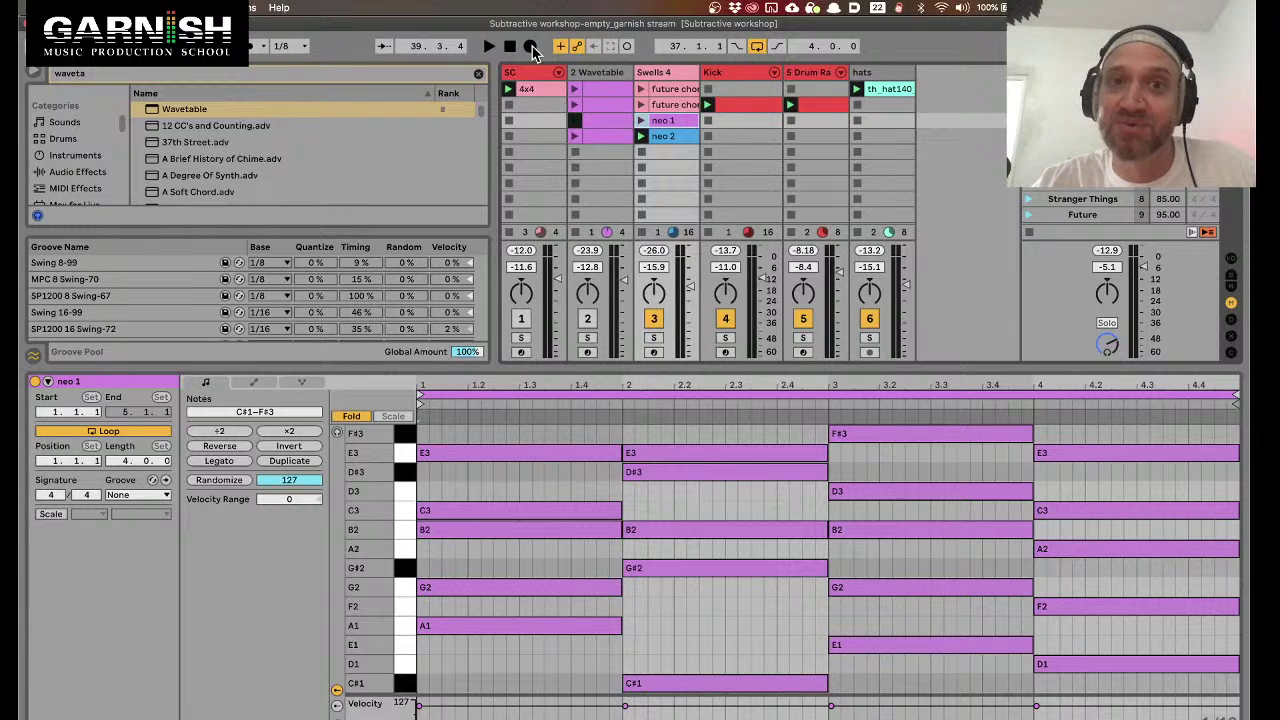
pyautogui.click(660, 73)
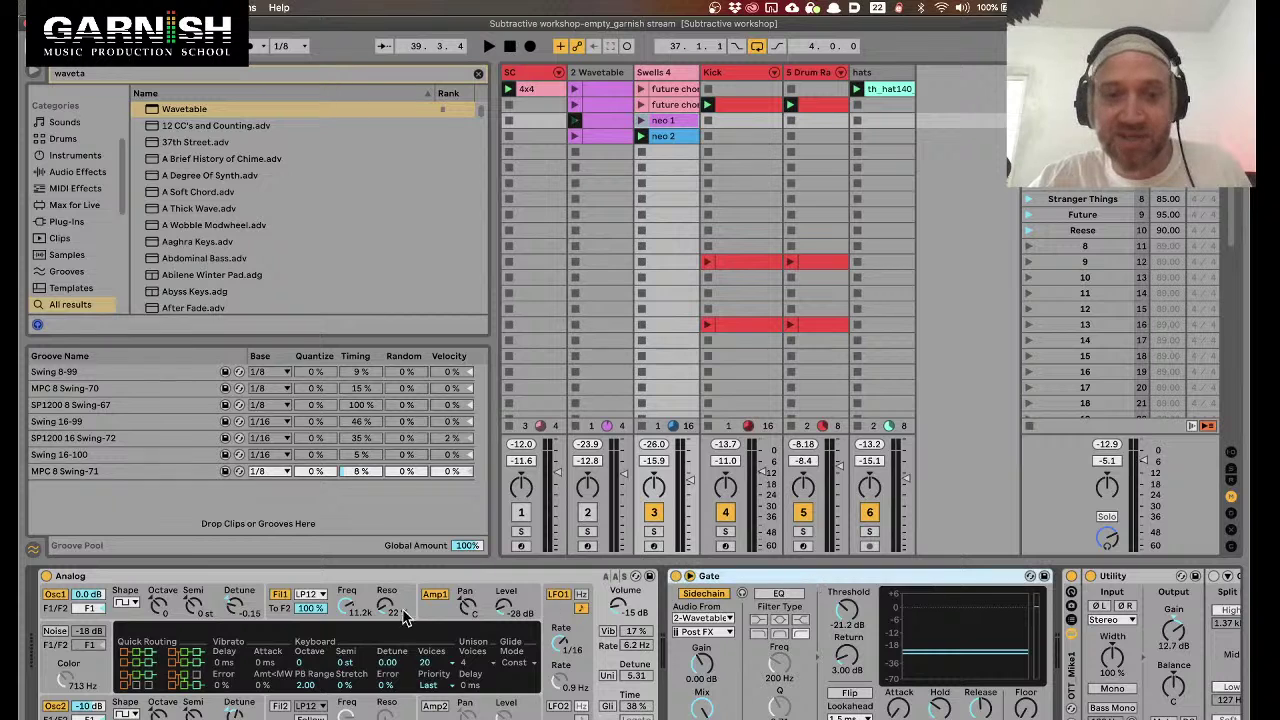
# Play the third Wavetable clip and set Wavetable's Amp envelope to 909 ms decay, -18 dB sustain and 4.60 s release
pyautogui.click(598, 73)
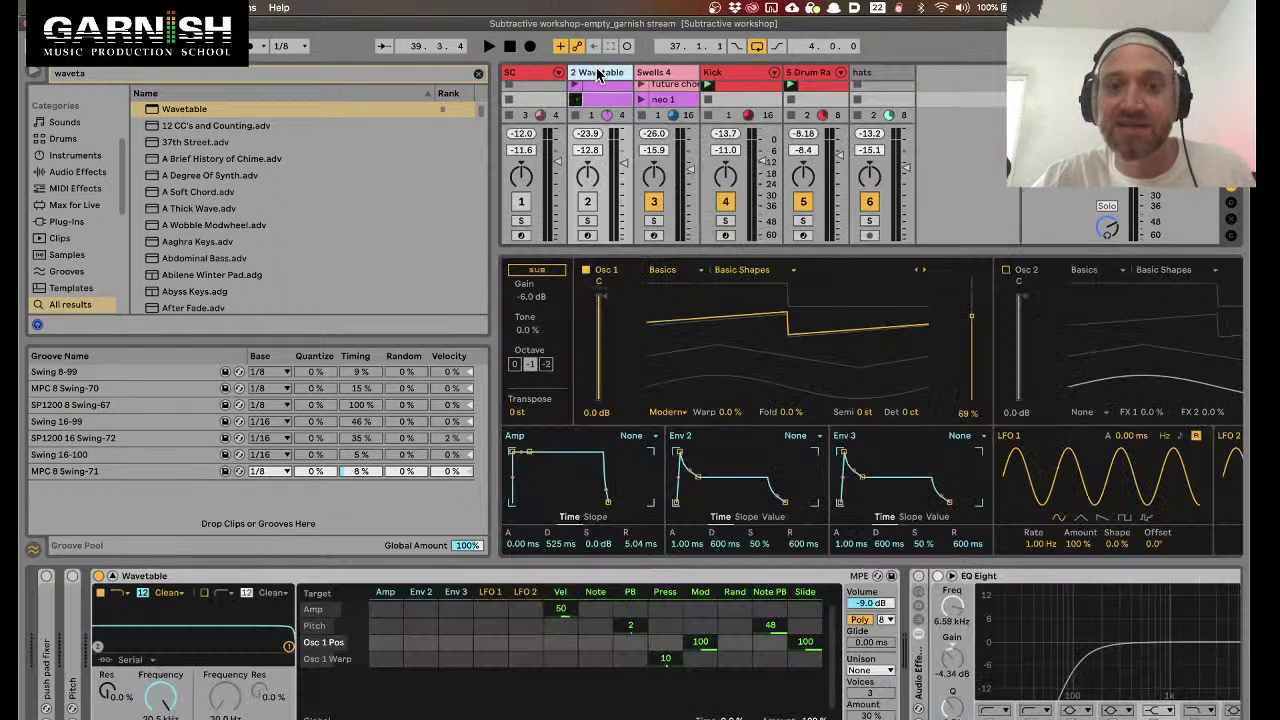
pyautogui.click(340, 574)
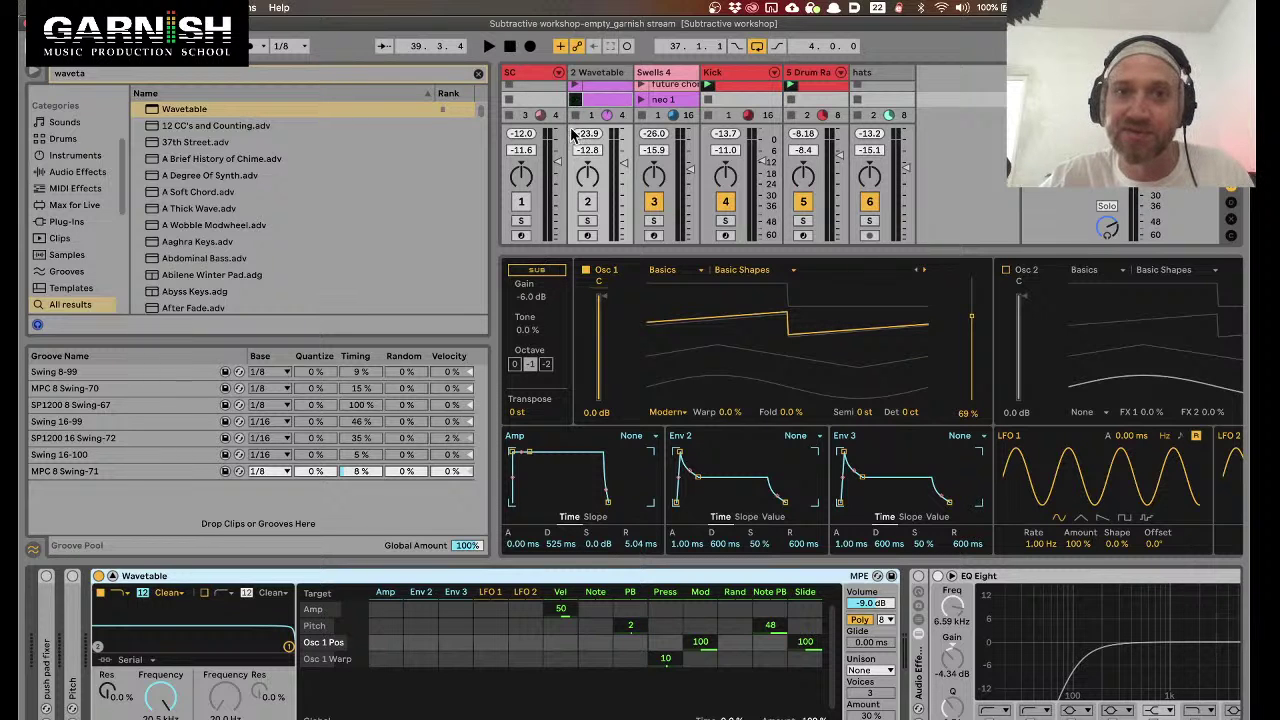
pyautogui.click(575, 98)
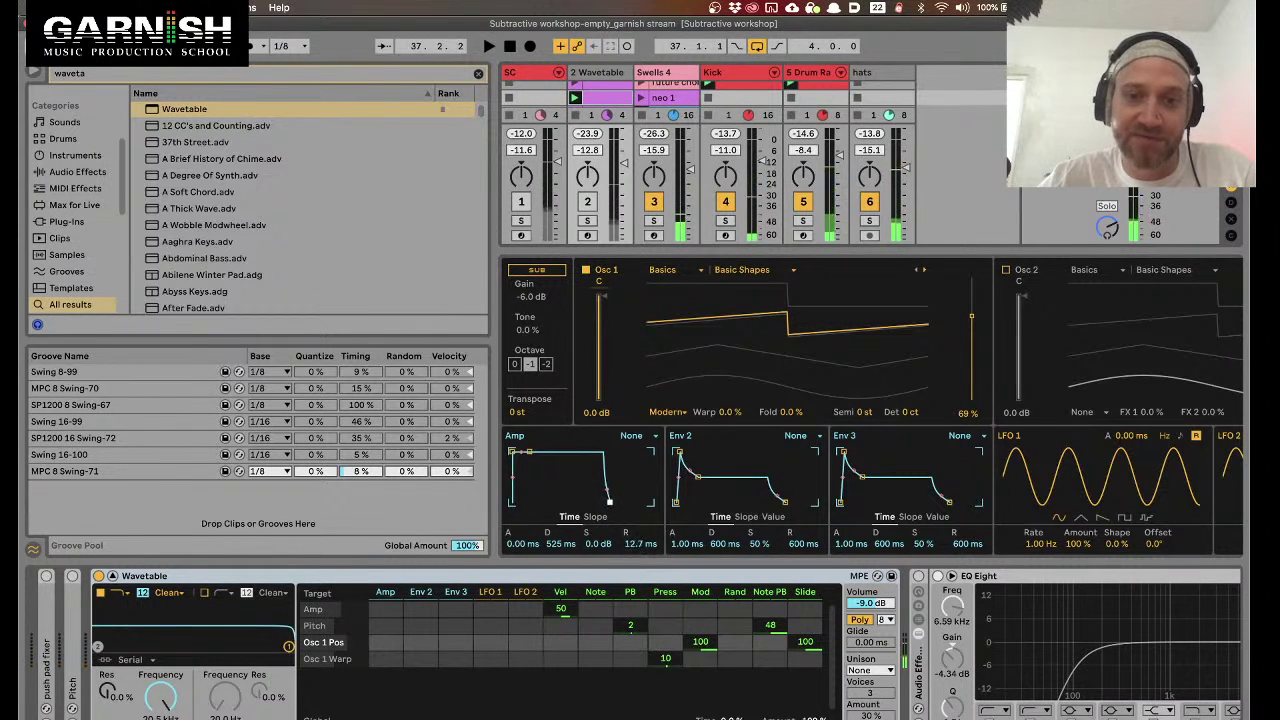
pyautogui.moveTo(608, 507)
pyautogui.mouseDown()
pyautogui.moveTo(636, 508)
pyautogui.moveTo(605, 495)
pyautogui.mouseUp()
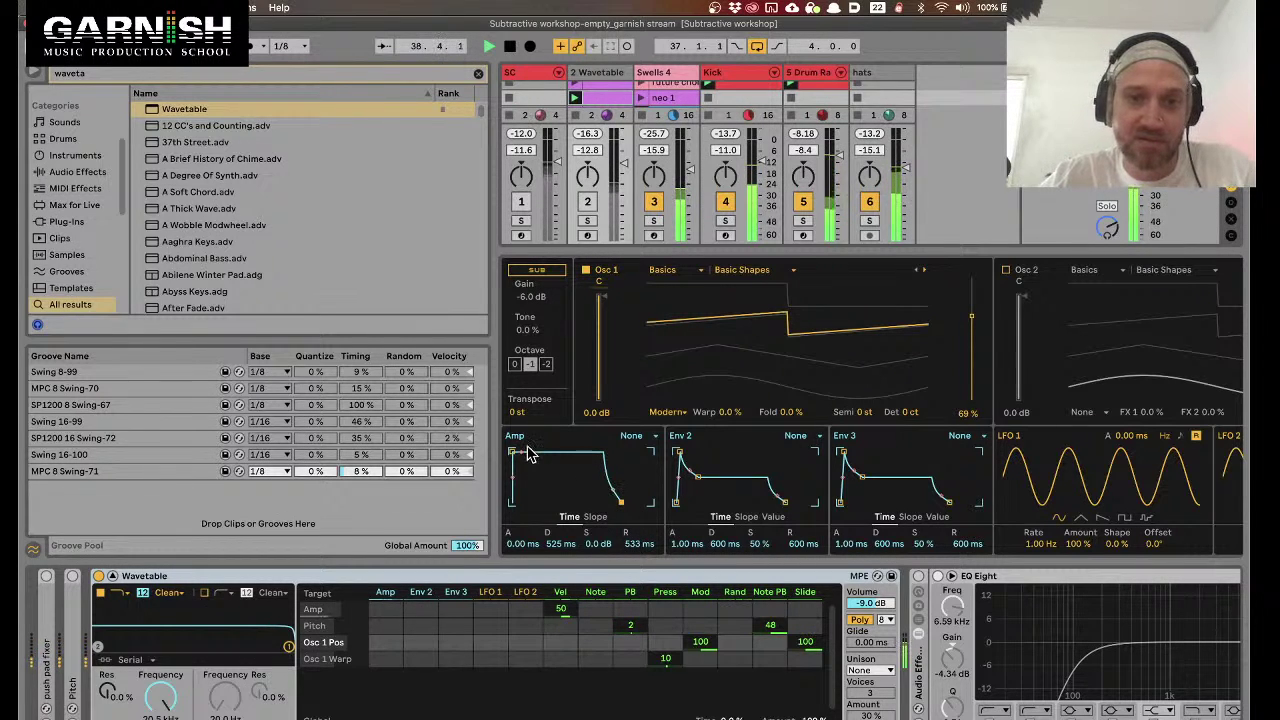
pyautogui.moveTo(530, 452); pyautogui.dragTo(533, 490)
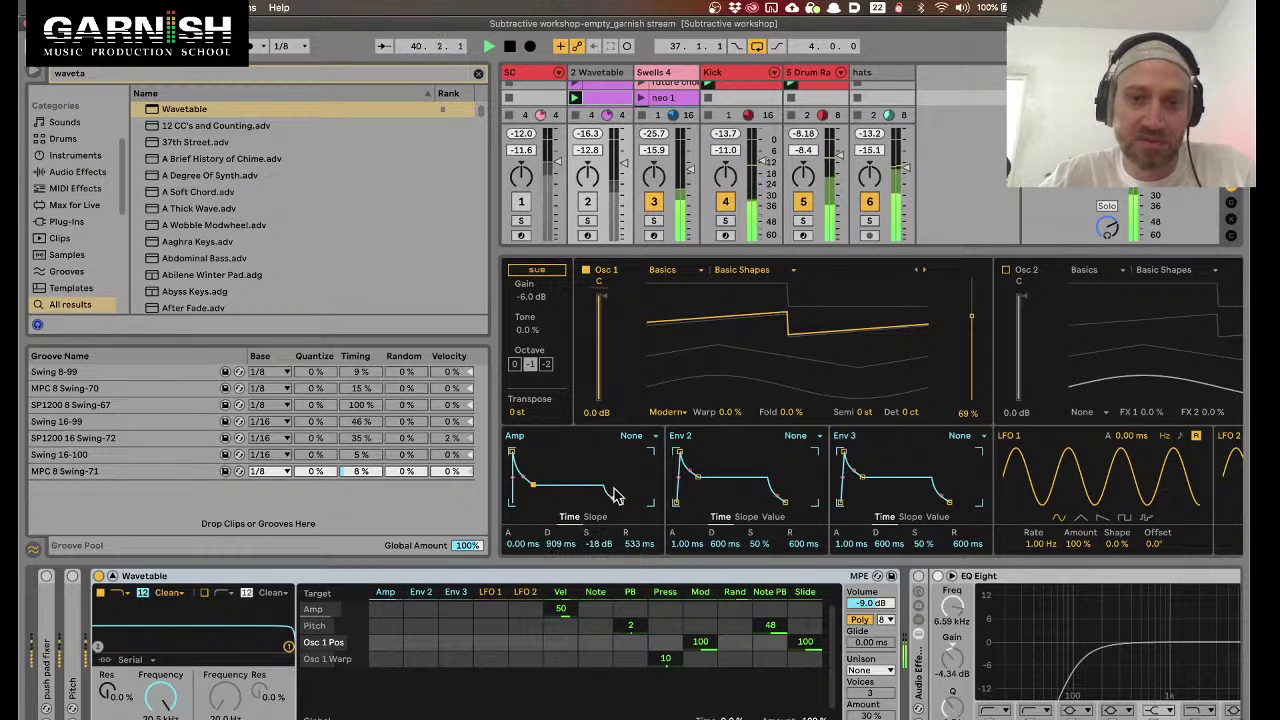
pyautogui.moveTo(621, 502)
pyautogui.mouseDown()
pyautogui.moveTo(604, 502)
pyautogui.moveTo(624, 502)
pyautogui.mouseUp()
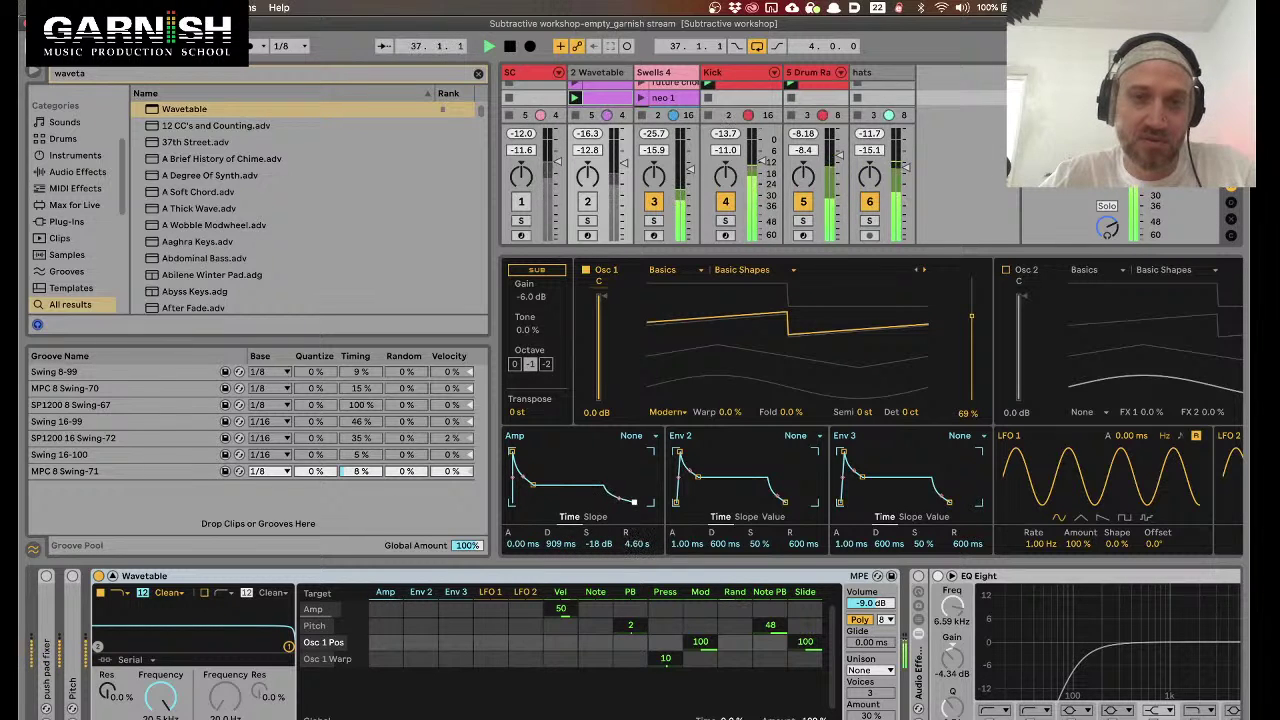
pyautogui.press('super+alt+l')
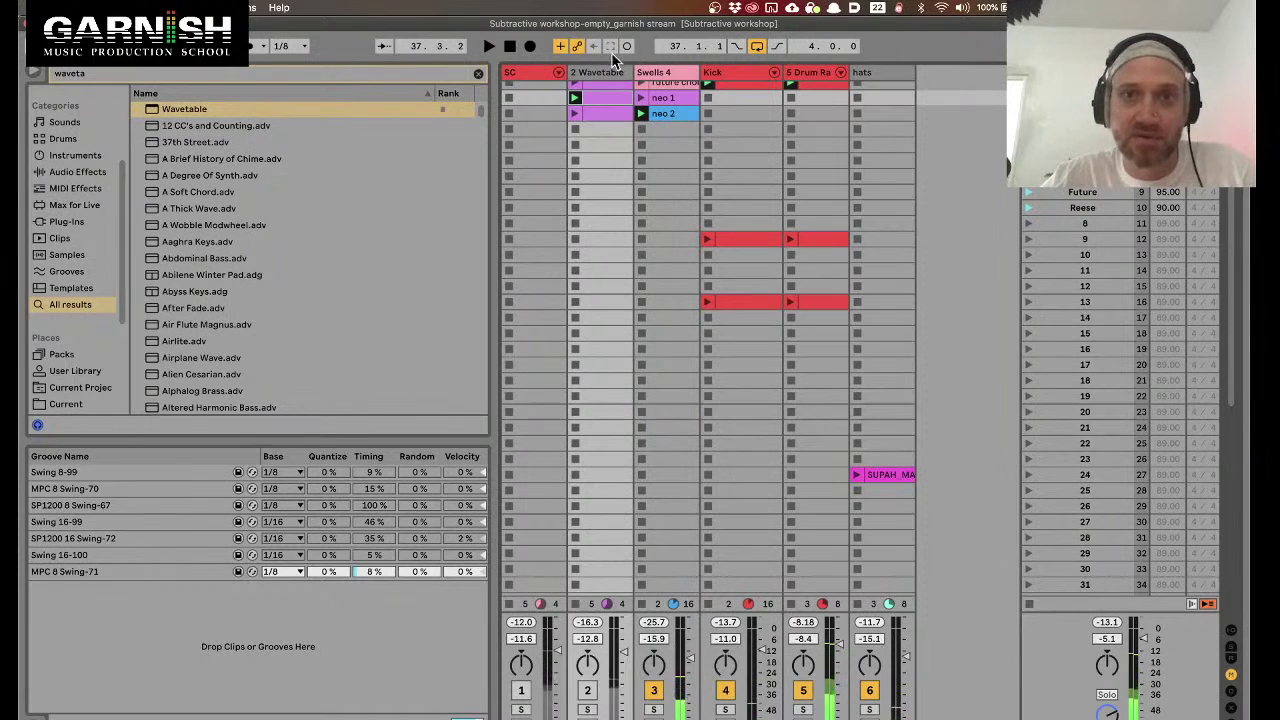
# Shorten the second Wavetable clip's loop to its first beat, 0.1.0 long, and launch that clip
pyautogui.scroll(2, 598, 130)
pyautogui.doubleClick(598, 105)
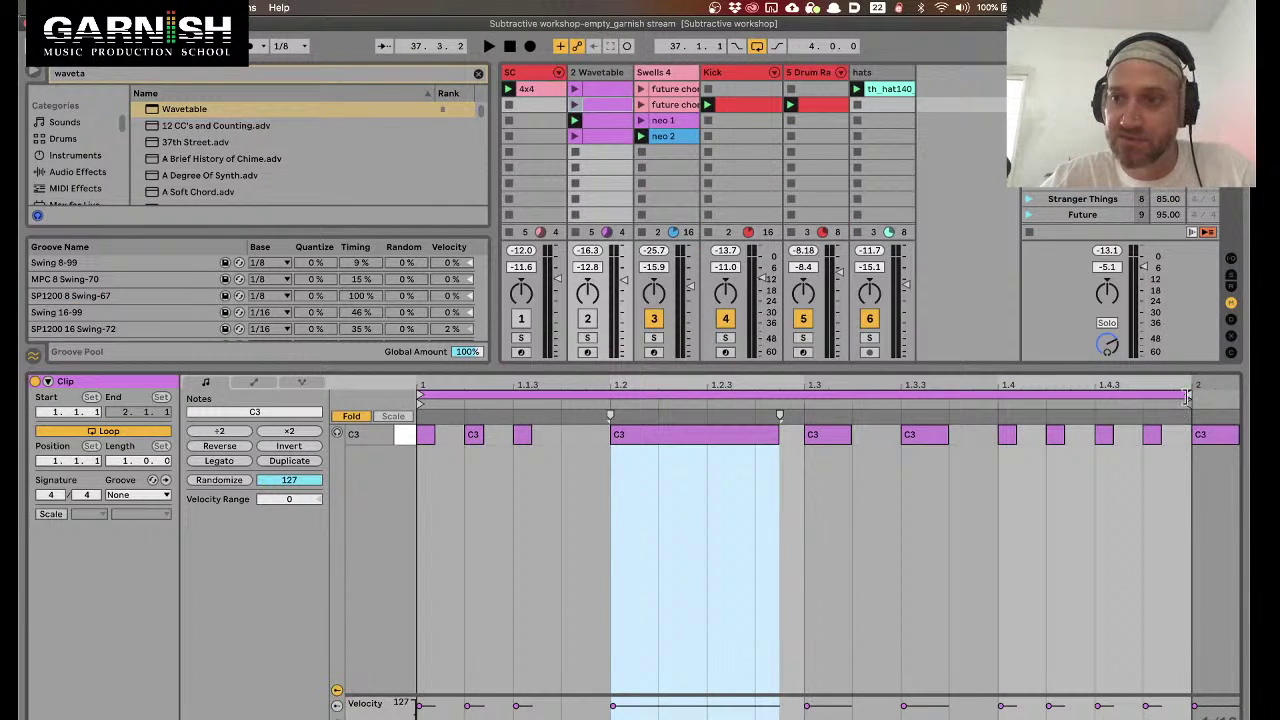
pyautogui.moveTo(1186, 397); pyautogui.dragTo(613, 413)
pyautogui.click(575, 104)
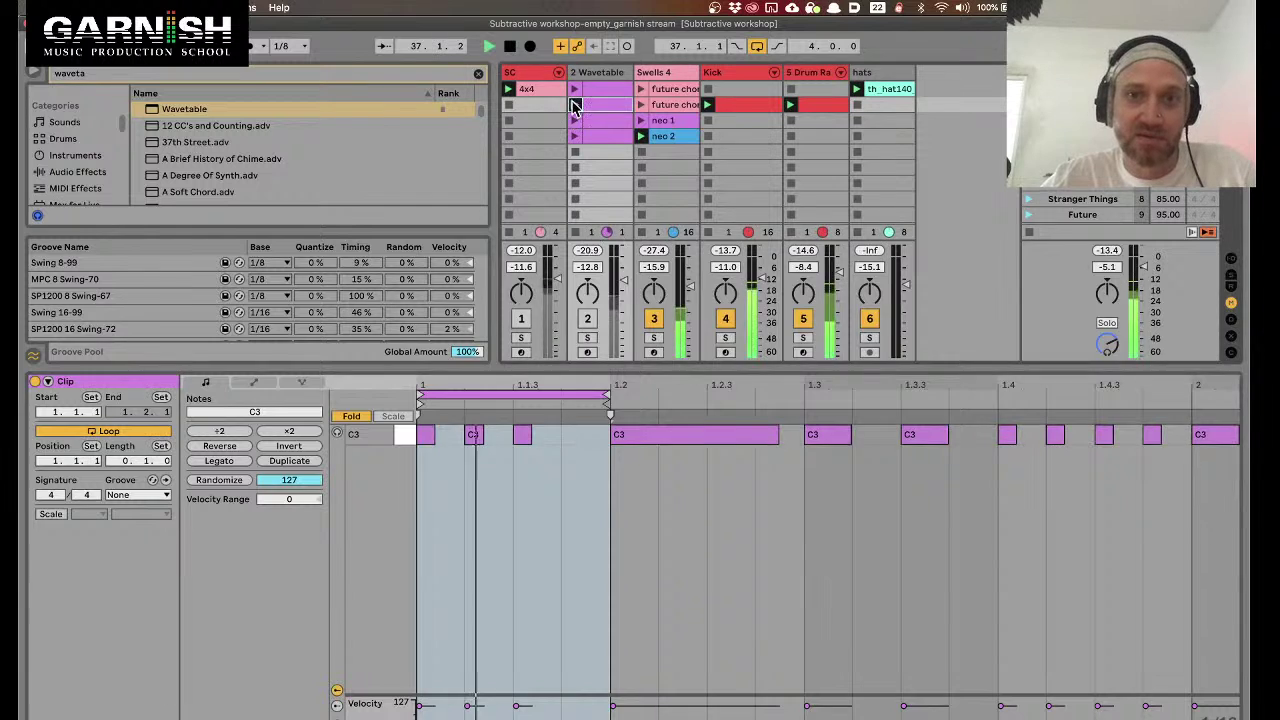
# Audition progressively shorter Wavetable Amp envelope releases of 533 ms, 181 ms and 1.50 ms
pyautogui.hotkey('shift', 'Tab')
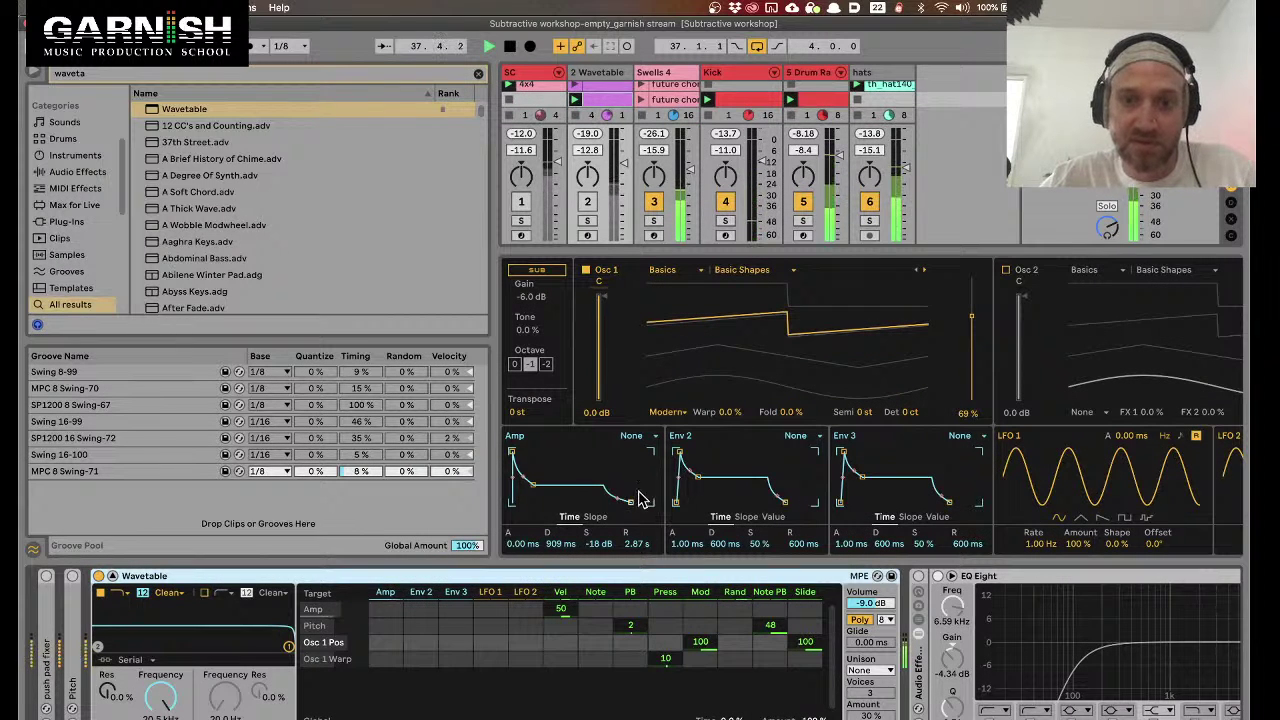
pyautogui.moveTo(631, 502); pyautogui.dragTo(617, 503)
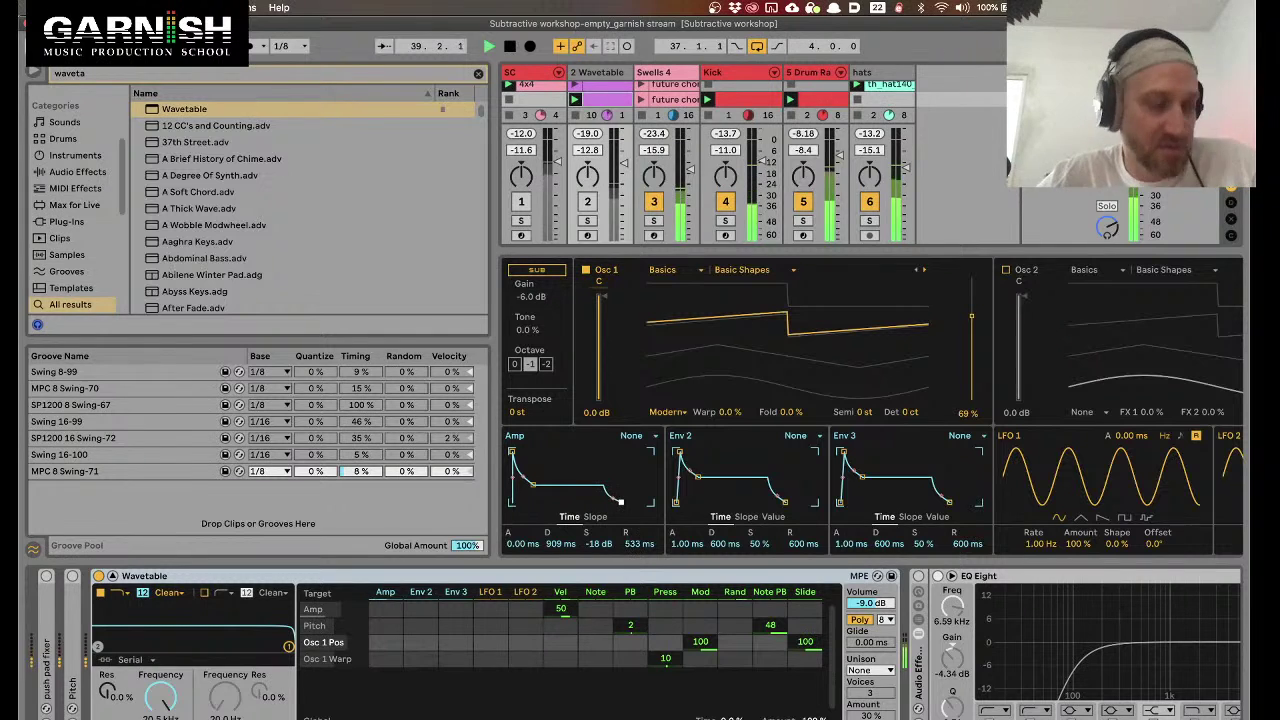
pyautogui.moveTo(617, 503); pyautogui.dragTo(617, 509)
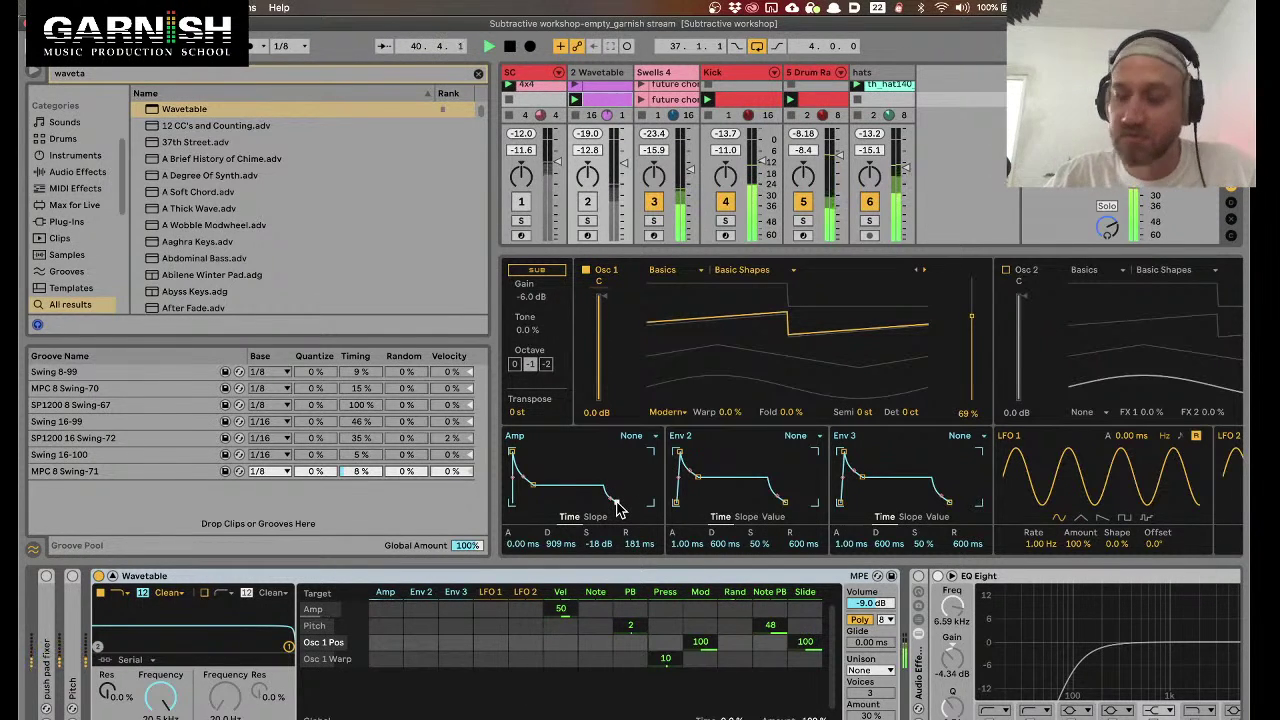
pyautogui.moveTo(617, 509); pyautogui.dragTo(603, 510)
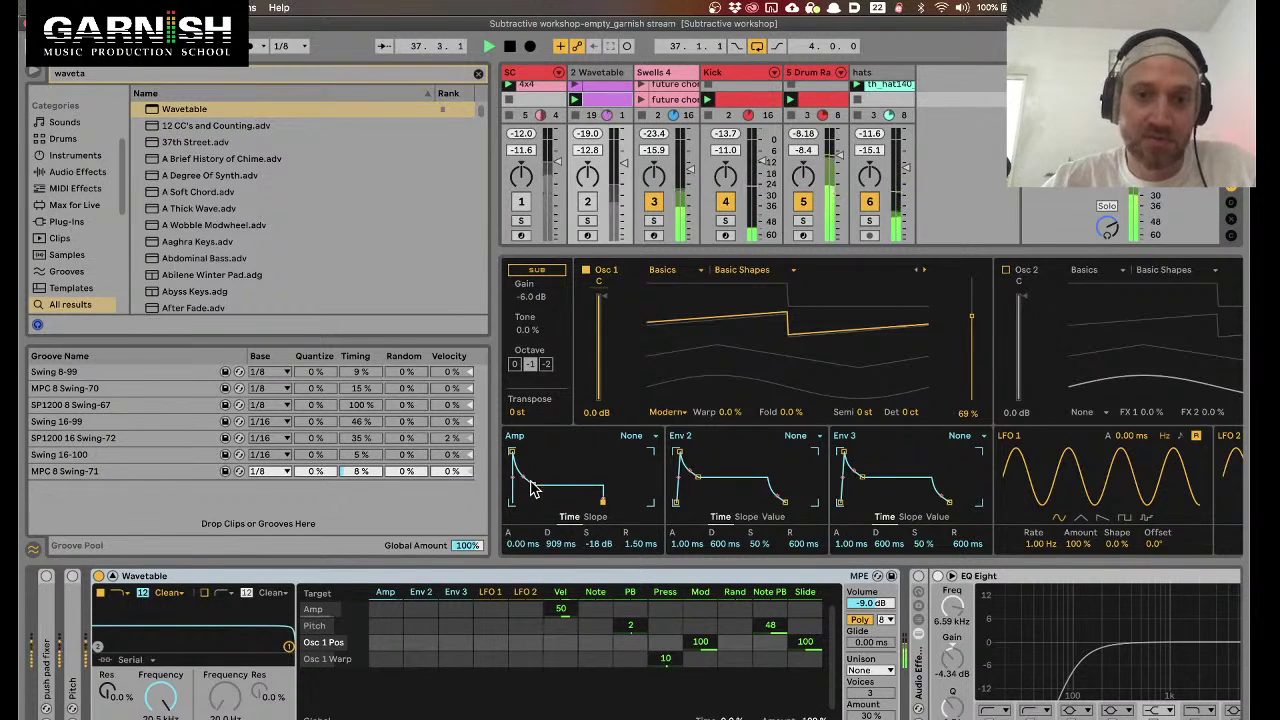
# Set Wavetable's Amp envelope to 179 ms attack, 1.07 s decay, 0.0 dB sustain and 140 ms release, and audition it
pyautogui.moveTo(532, 484); pyautogui.dragTo(535, 455)
pyautogui.moveTo(603, 502); pyautogui.dragTo(615, 503)
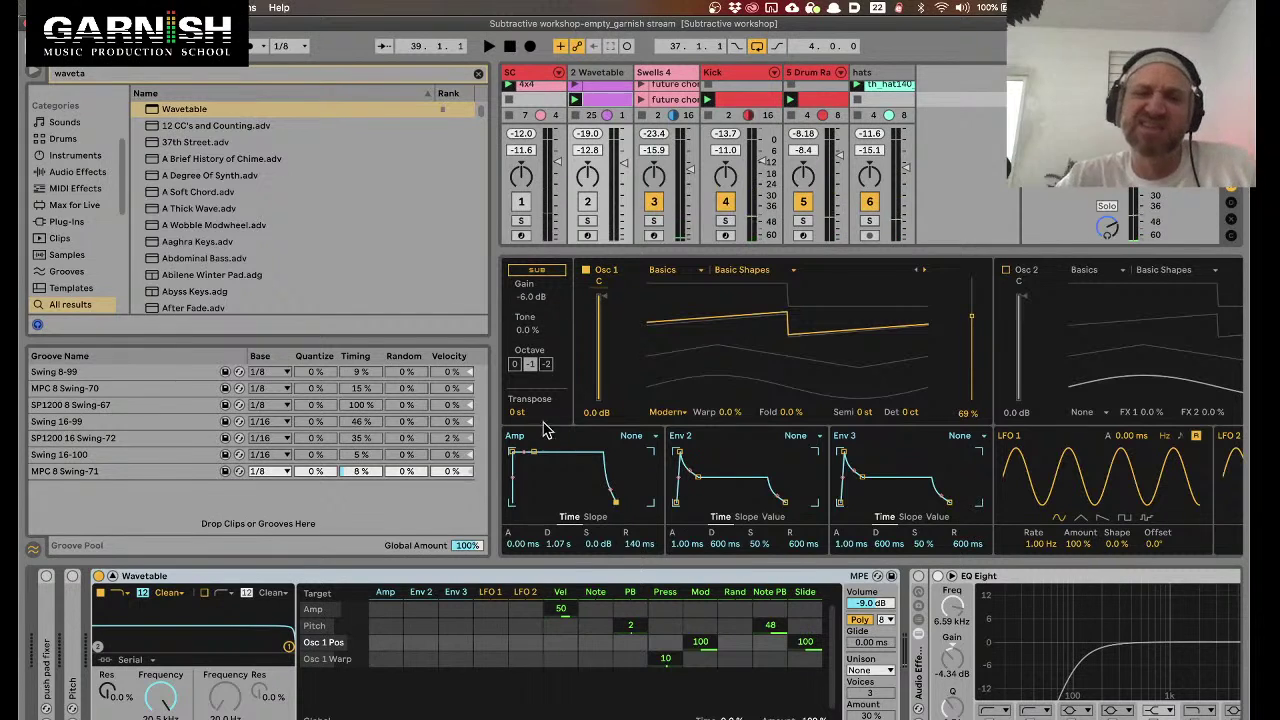
pyautogui.moveTo(513, 458)
pyautogui.mouseDown()
pyautogui.moveTo(540, 453)
pyautogui.moveTo(524, 453)
pyautogui.mouseUp()
pyautogui.press('space')
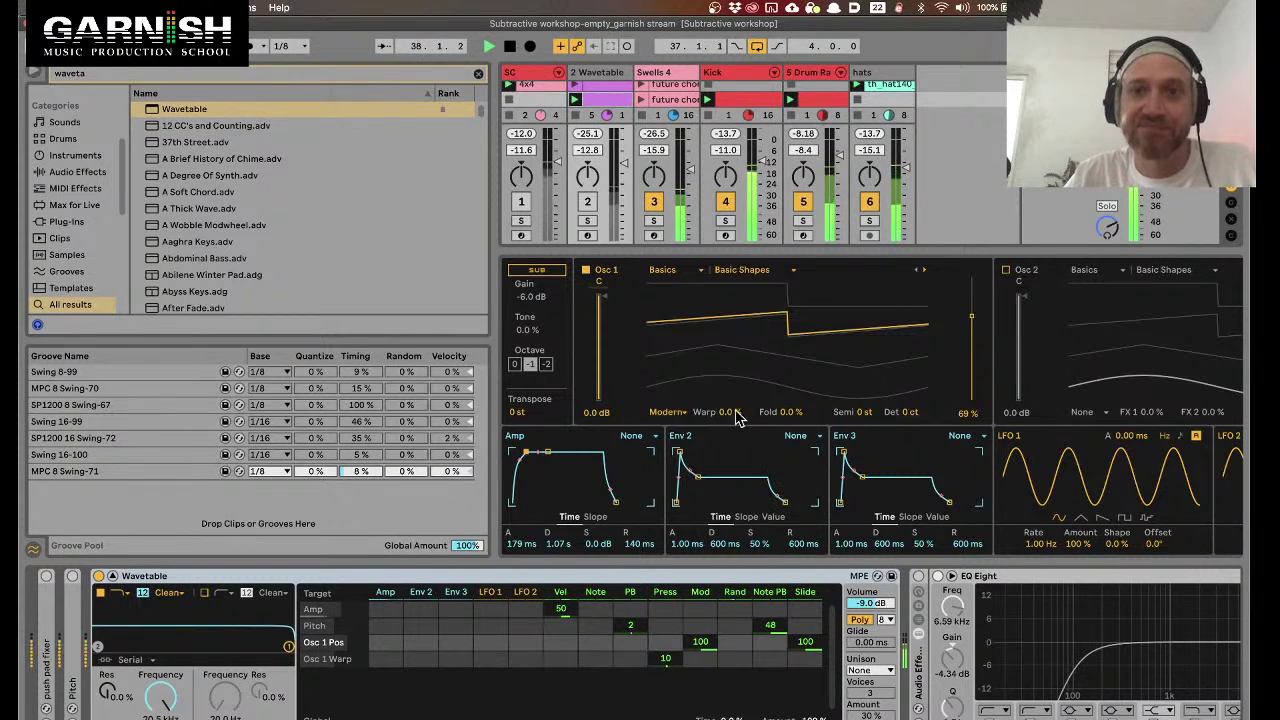
# Launch the first Wavetable clip, stop playback and view the notes of the Wavetable clips below it
pyautogui.click(575, 86)
pyautogui.press('space')
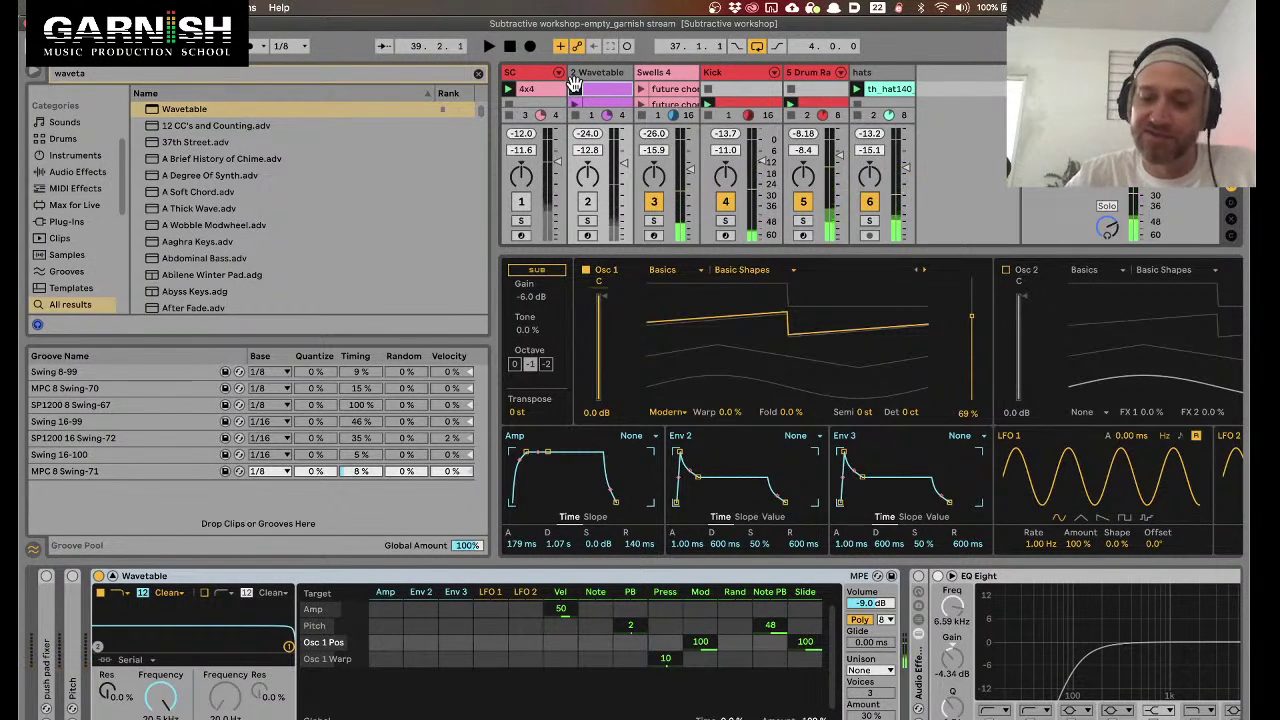
pyautogui.press('alt+super+l')
pyautogui.doubleClick(601, 109)
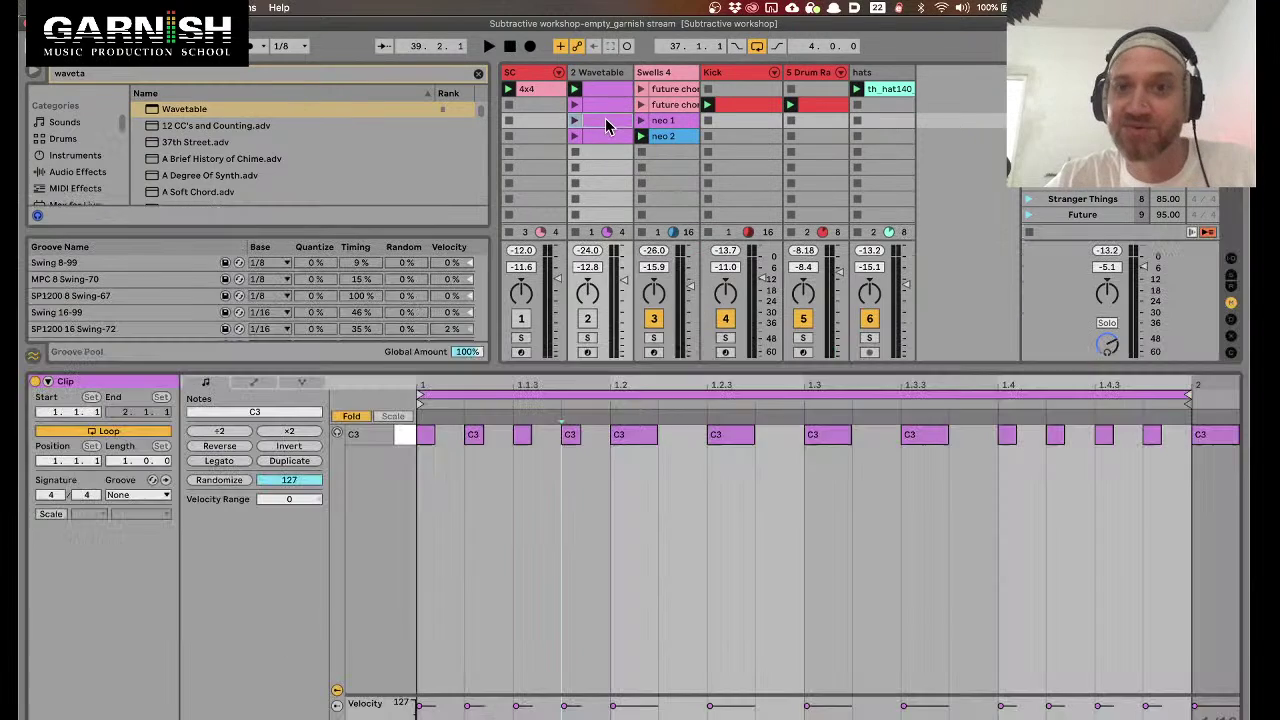
# Show the Swells 4 track's device chain and fold its Gate
pyautogui.click(658, 73)
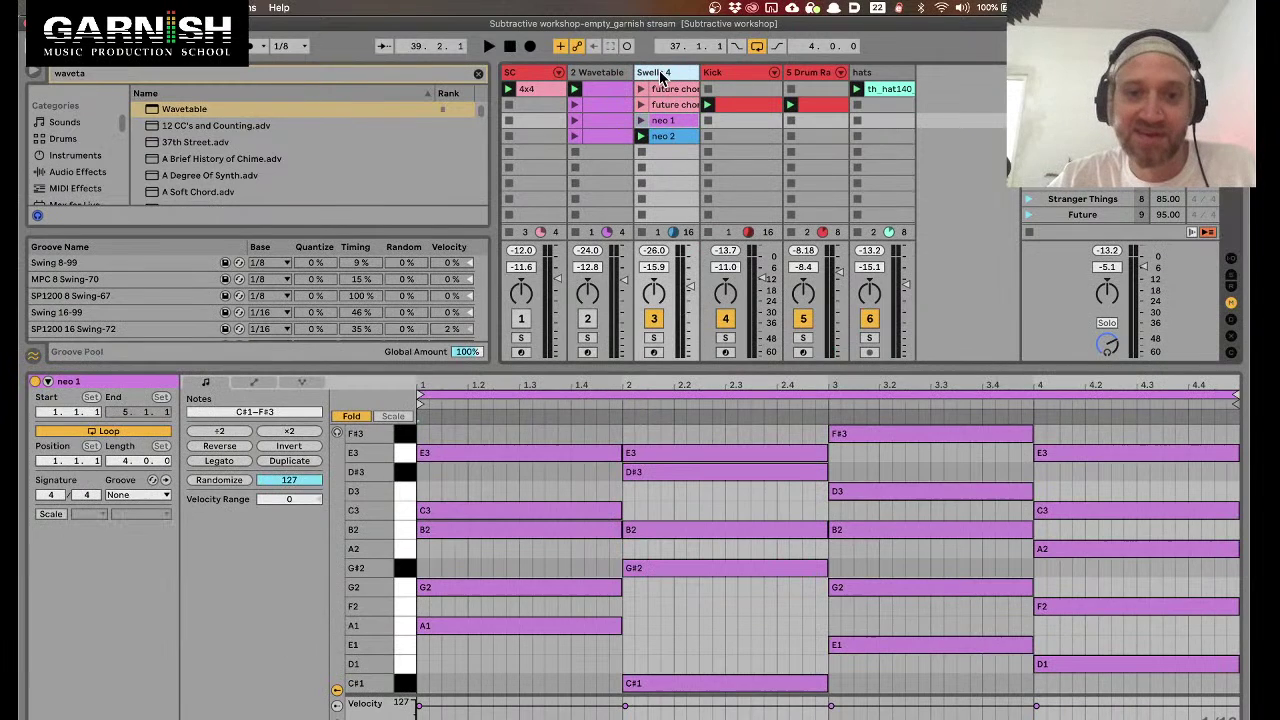
pyautogui.click(662, 137)
pyautogui.click(657, 73)
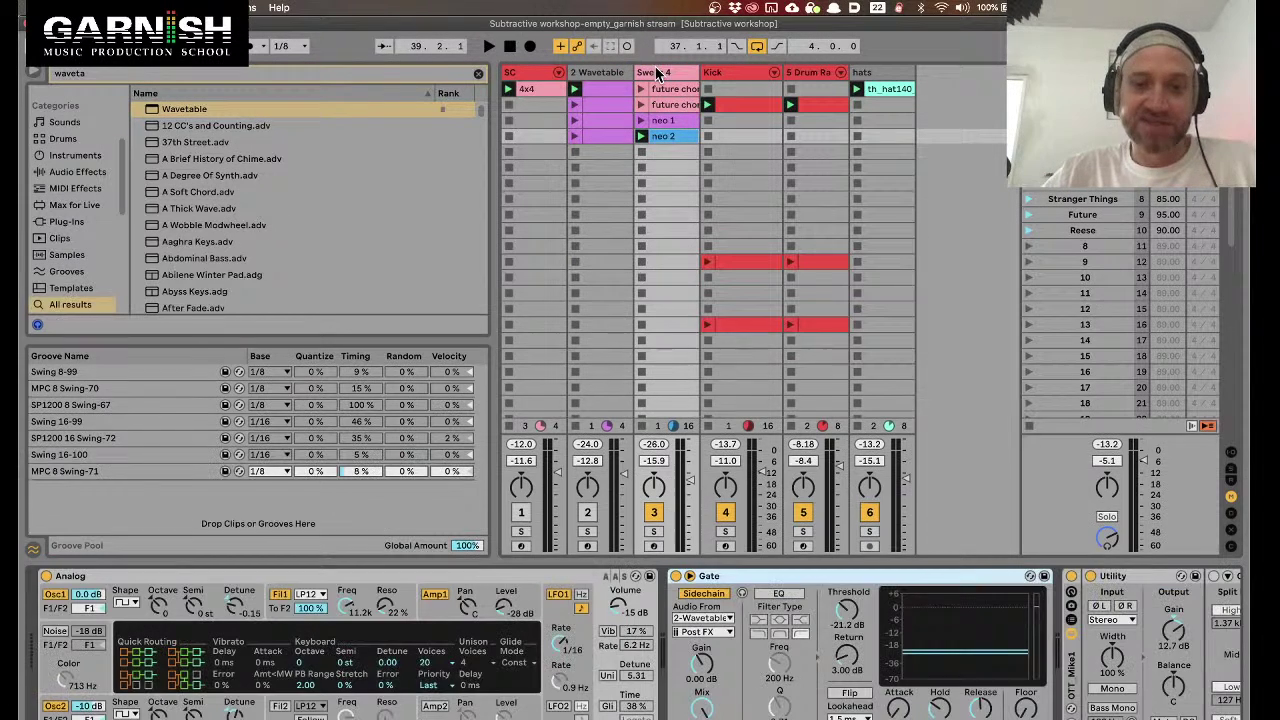
pyautogui.doubleClick(738, 573)
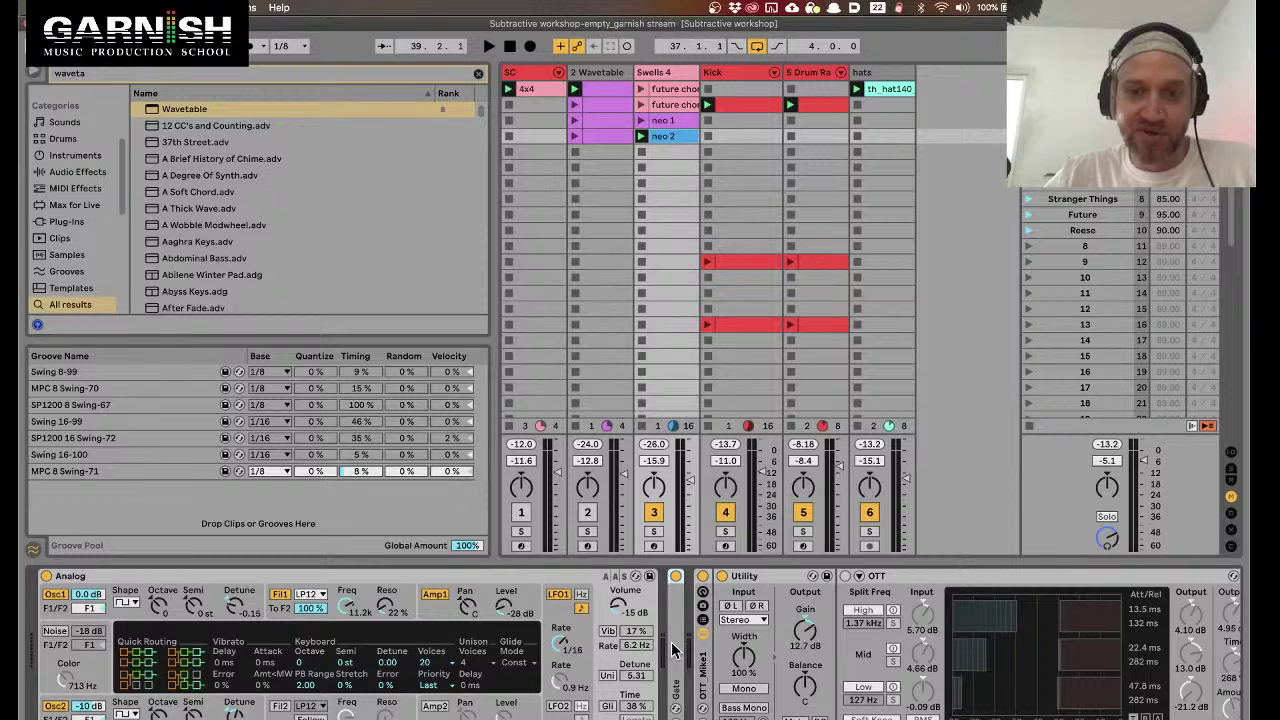
# Search the browser for "auto", insert Auto Filter after the Gate on Swells 4 and unfold its sidechain section
pyautogui.press('super+f')
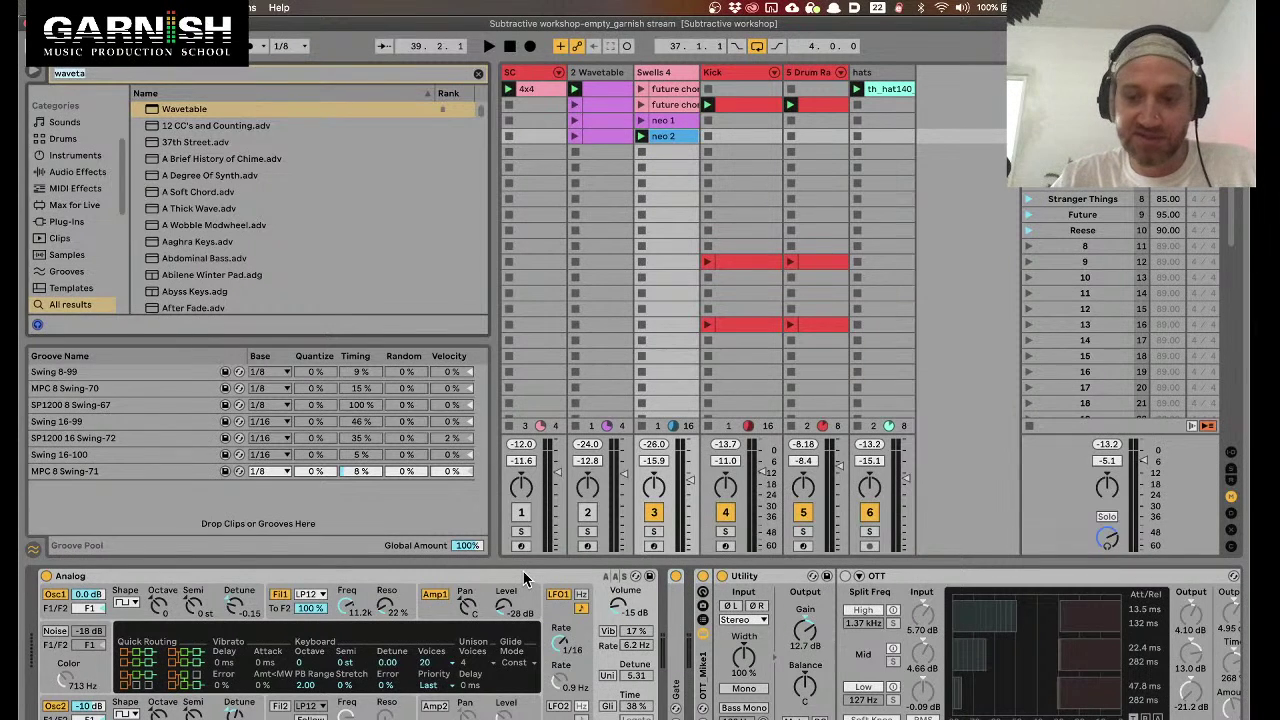
pyautogui.press('BackSpace')
pyautogui.write('auto')
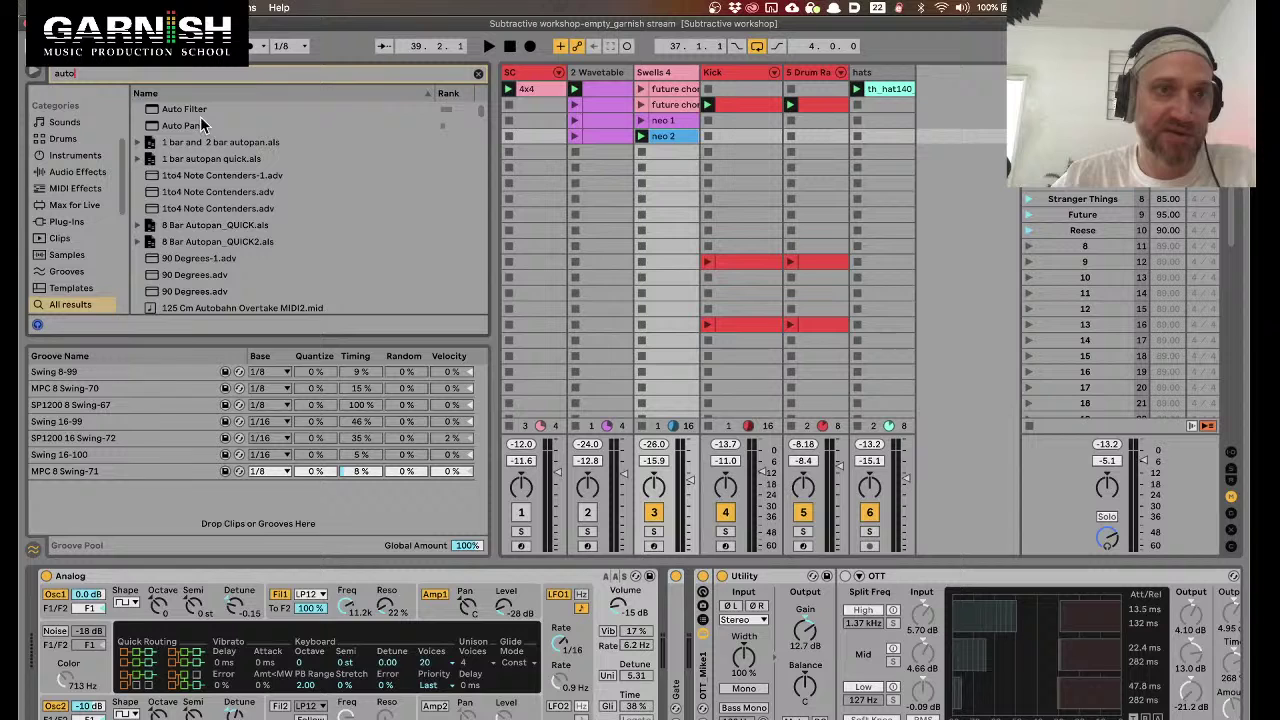
pyautogui.moveTo(188, 109); pyautogui.dragTo(700, 650)
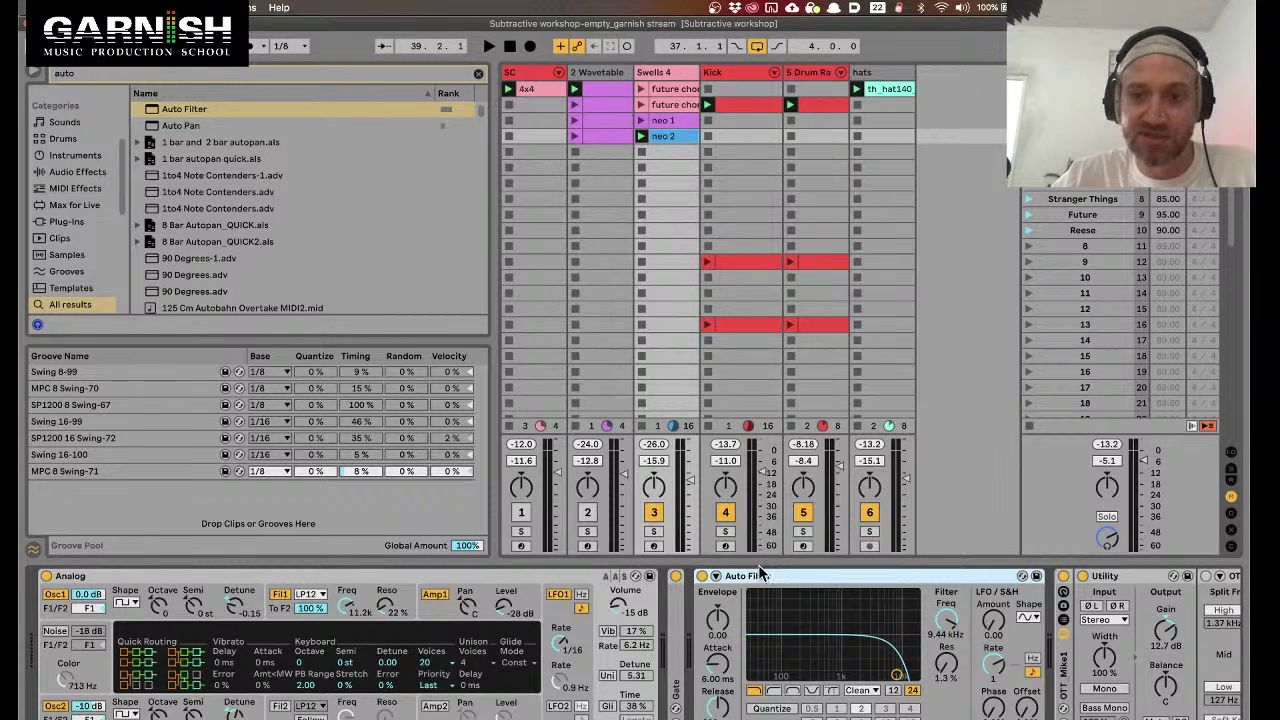
pyautogui.hscroll(3, 770, 580)
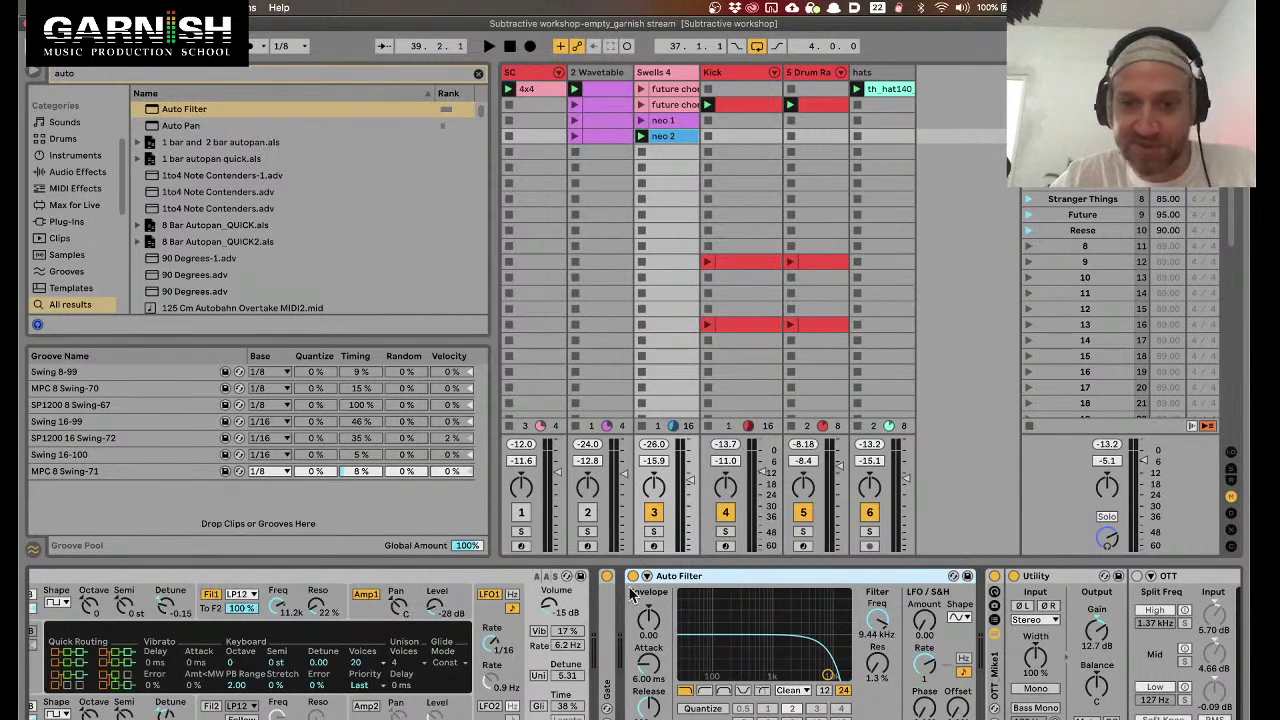
pyautogui.click(647, 577)
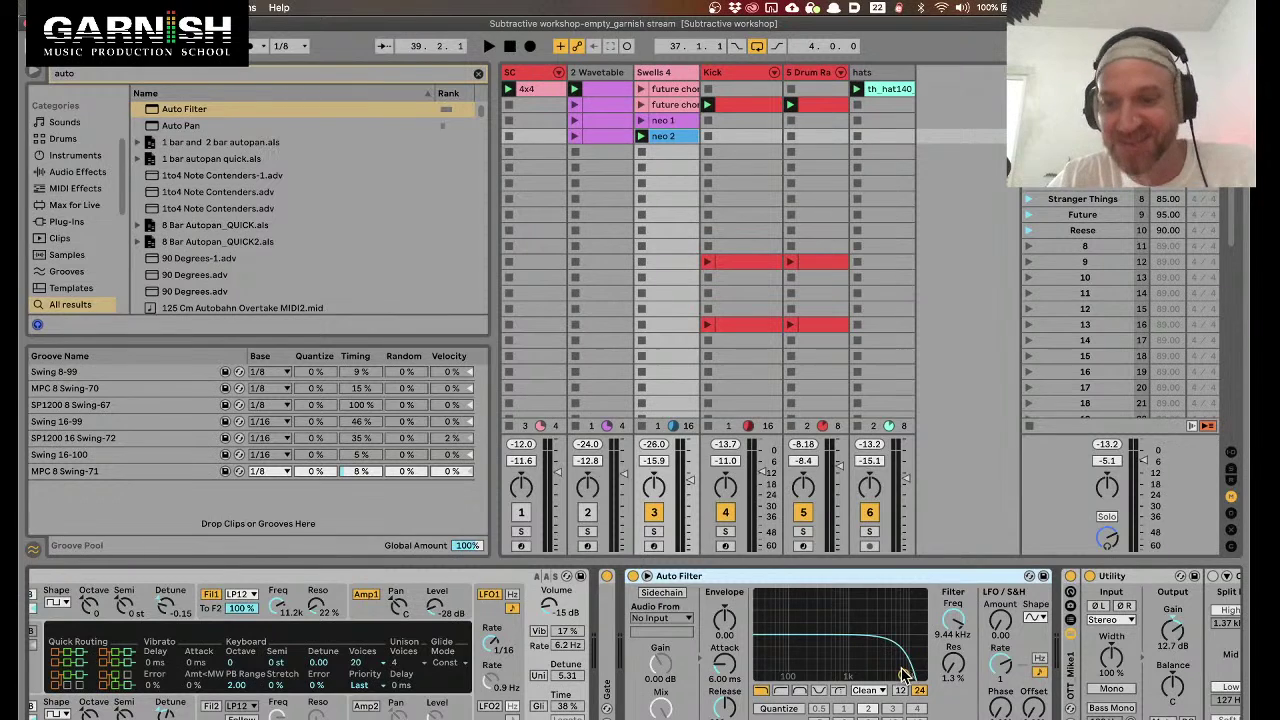
# Lower Auto Filter's low-pass cutoff to 1.66 kHz with 0.0 % resonance and audition the filtered chords
pyautogui.moveTo(903, 676); pyautogui.dragTo(858, 677)
pyautogui.press('space')
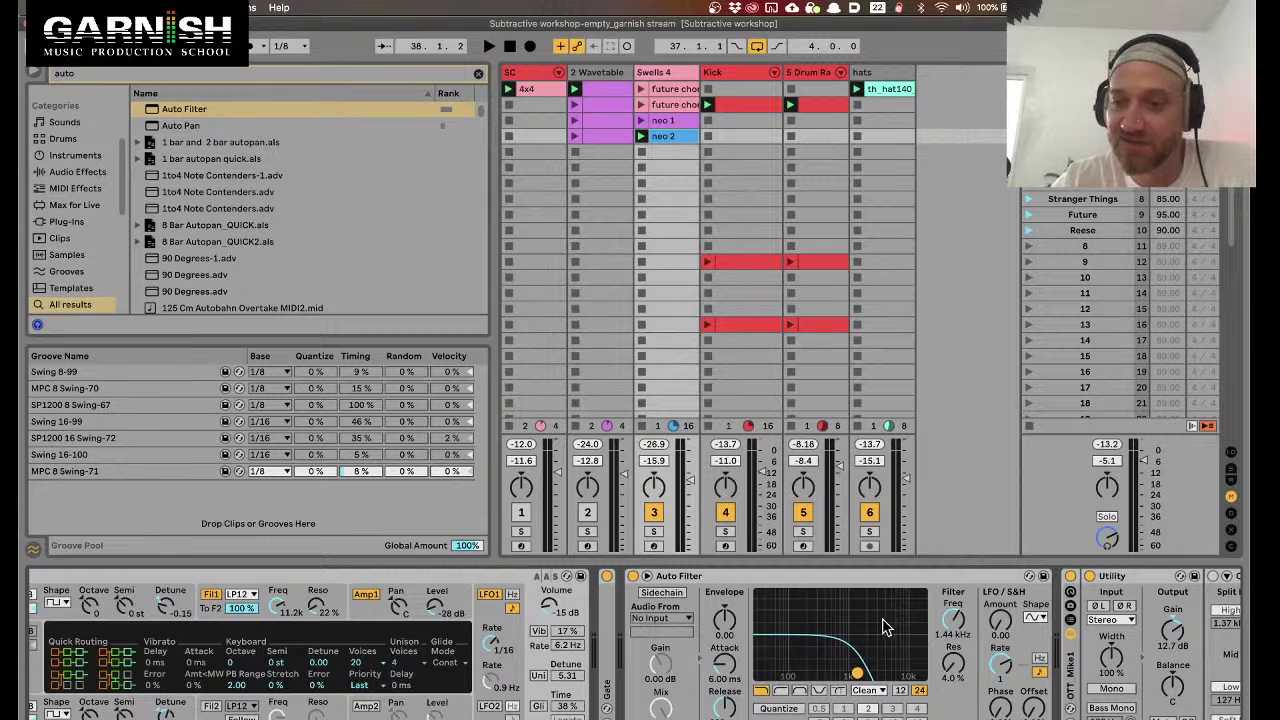
pyautogui.moveTo(857, 677); pyautogui.dragTo(855, 677)
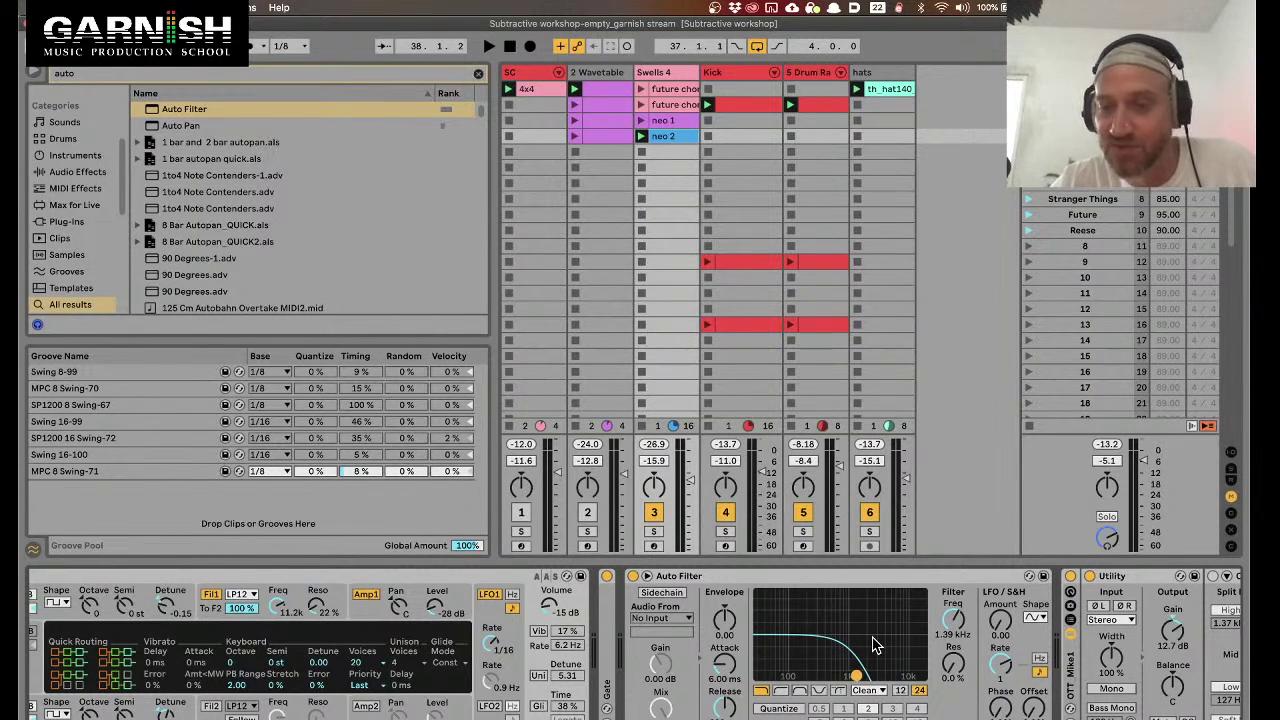
pyautogui.moveTo(856, 680)
pyautogui.mouseDown()
pyautogui.moveTo(884, 682)
pyautogui.moveTo(861, 678)
pyautogui.mouseUp()
pyautogui.press('space')
pyautogui.press('space')
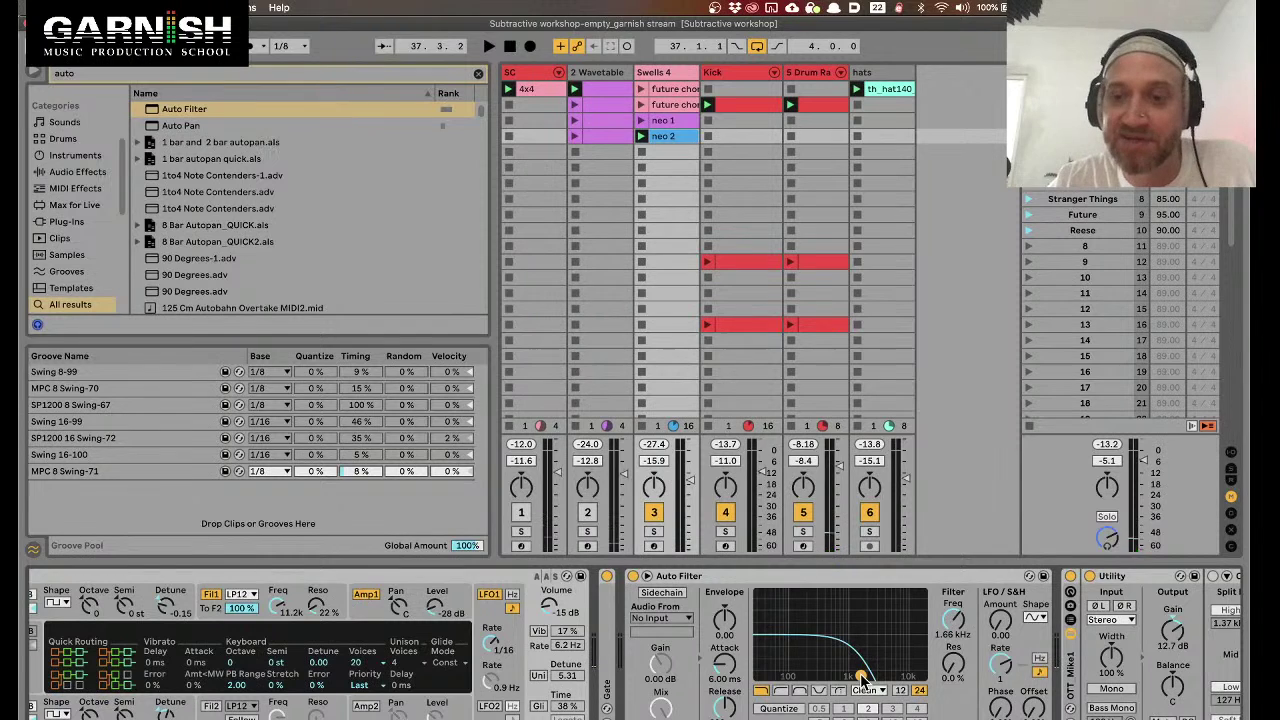
# Audition Auto Filter's high-pass type, lower the cutoff to 874 Hz and return to low-pass
pyautogui.click(784, 689)
pyautogui.press('space')
pyautogui.moveTo(860, 678)
pyautogui.mouseDown()
pyautogui.moveTo(828, 680)
pyautogui.moveTo(845, 677)
pyautogui.mouseUp()
pyautogui.click(766, 690)
# Switch Auto Filter's circuit to MS2, add drive and raise the cutoff to 2.12 kHz during playback
pyautogui.click(868, 690)
pyautogui.click(866, 719)
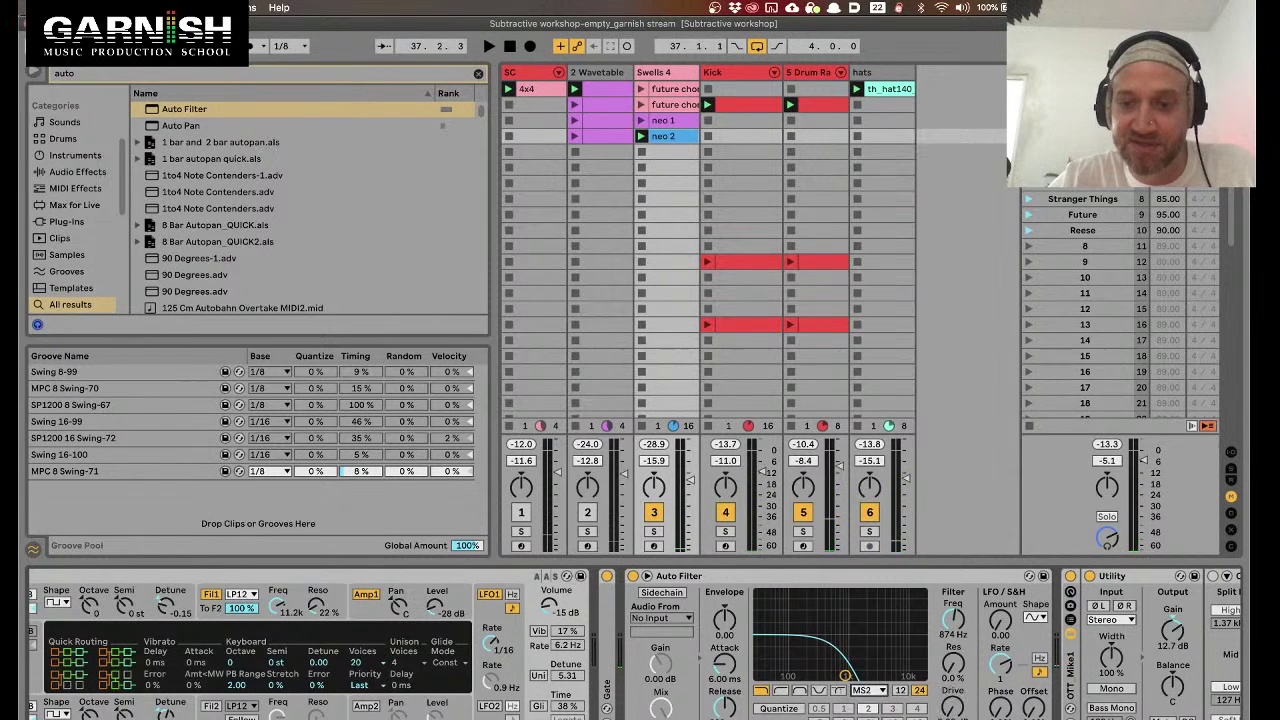
pyautogui.moveTo(952, 708); pyautogui.dragTo(952, 705)
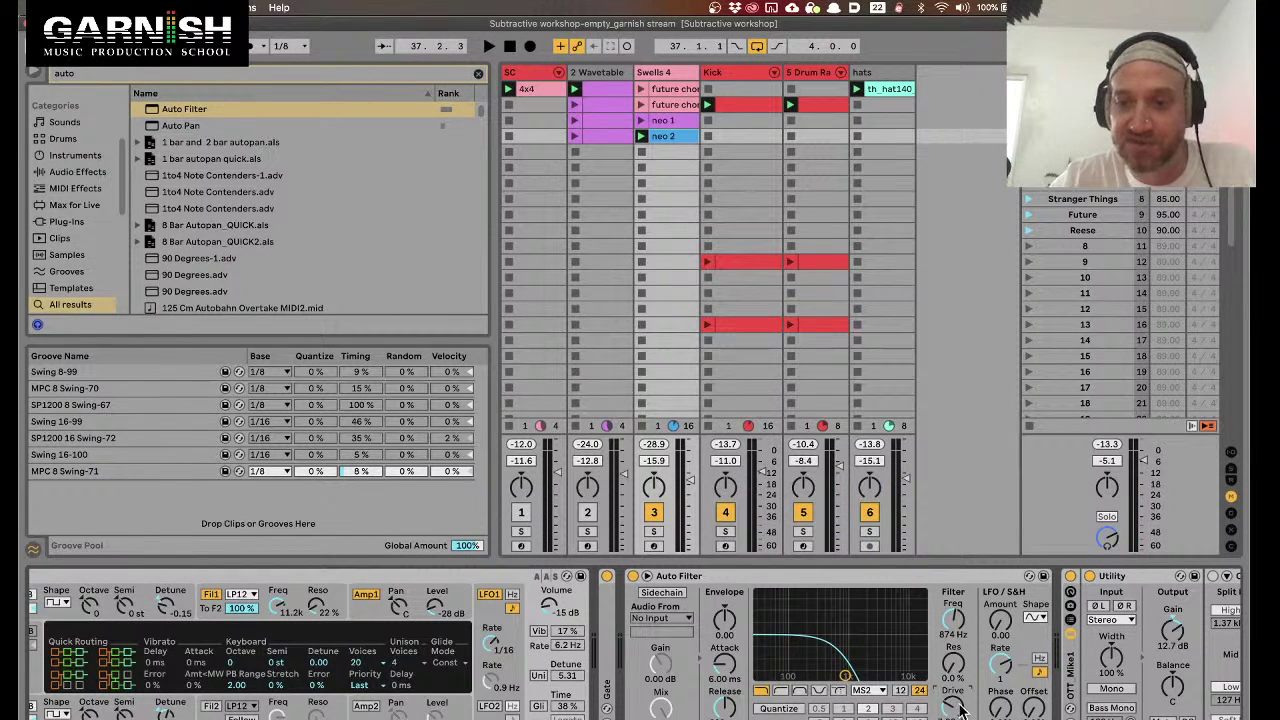
pyautogui.press('space')
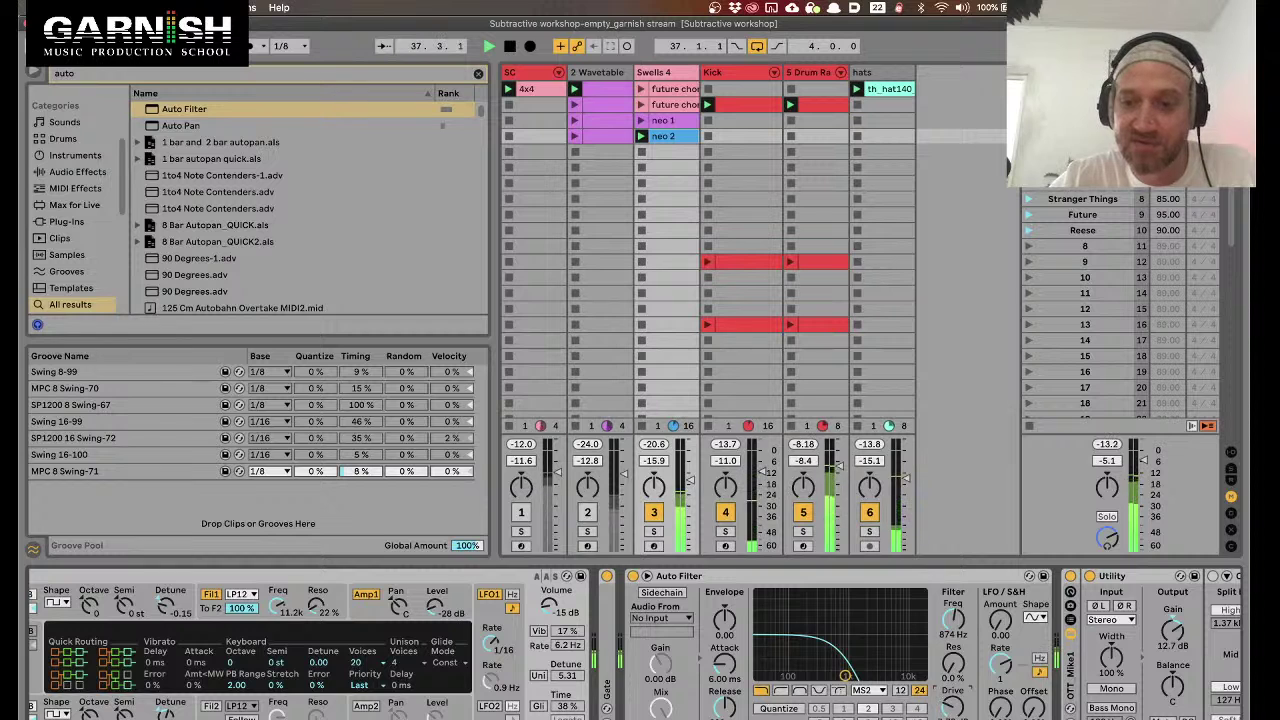
pyautogui.moveTo(845, 676); pyautogui.dragTo(868, 680)
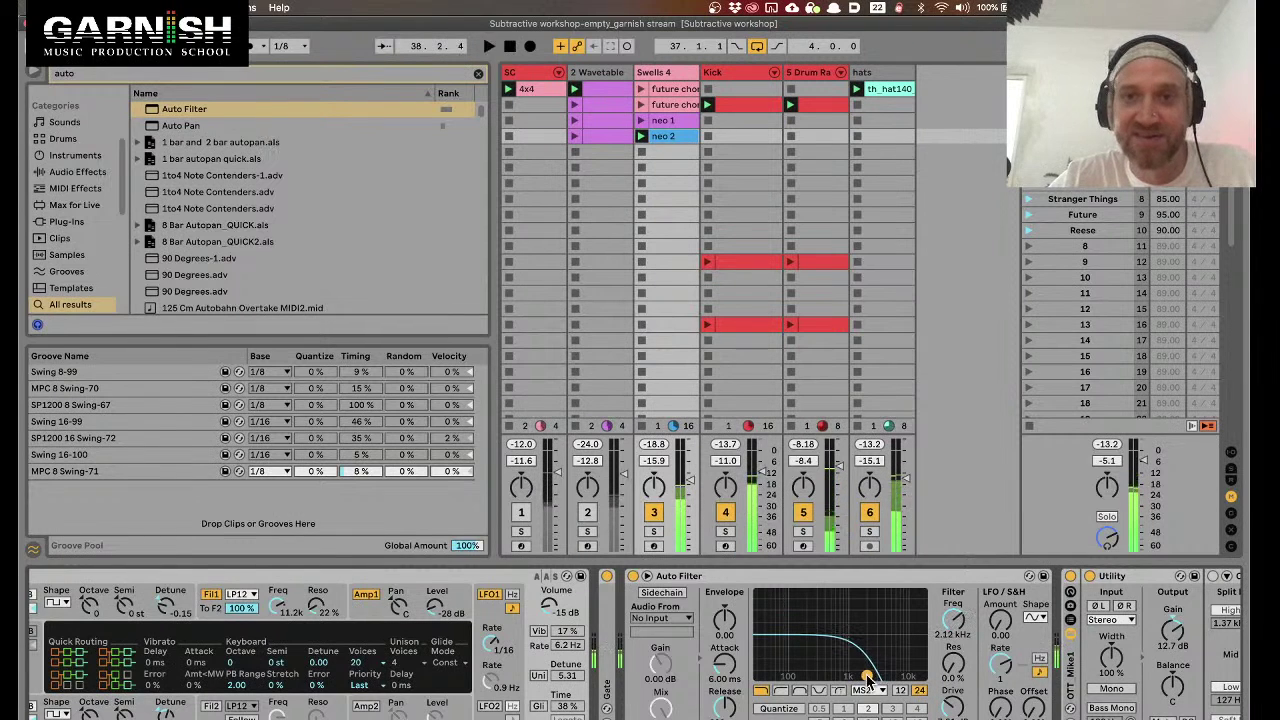
# Enable Auto Filter's sidechain and take its audio from 2-Wavetable
pyautogui.click(666, 594)
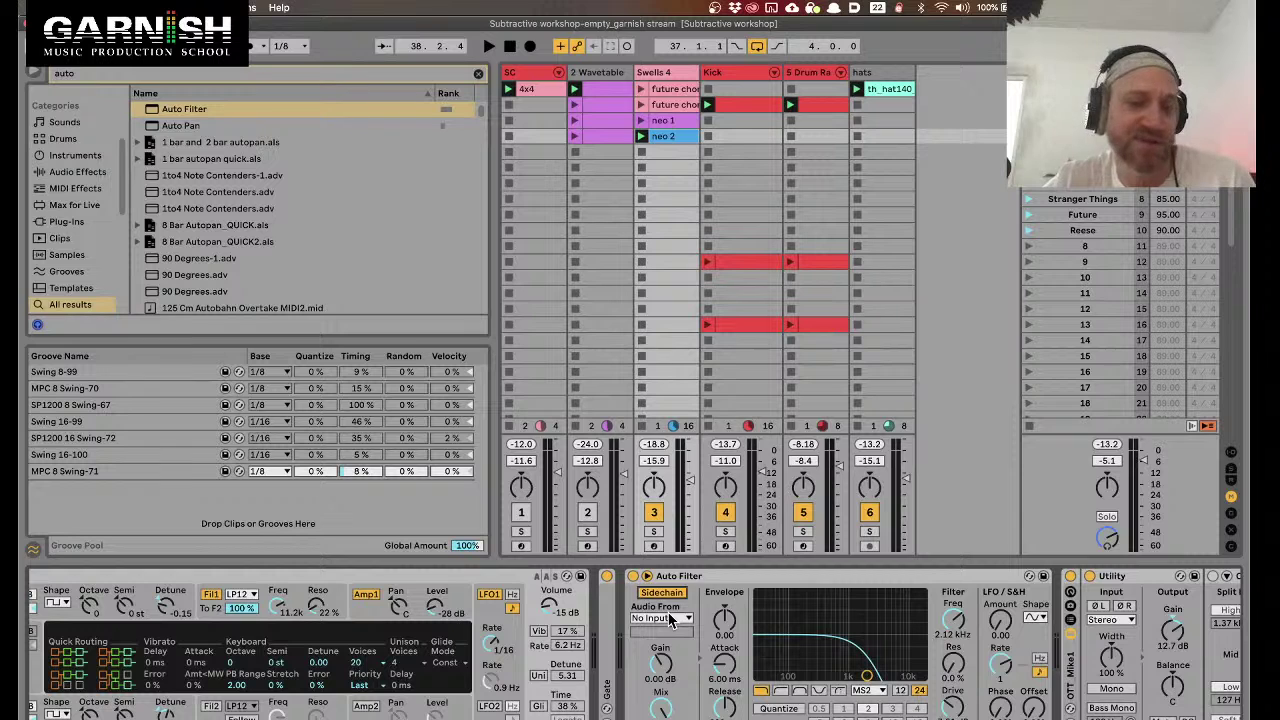
pyautogui.click(670, 620)
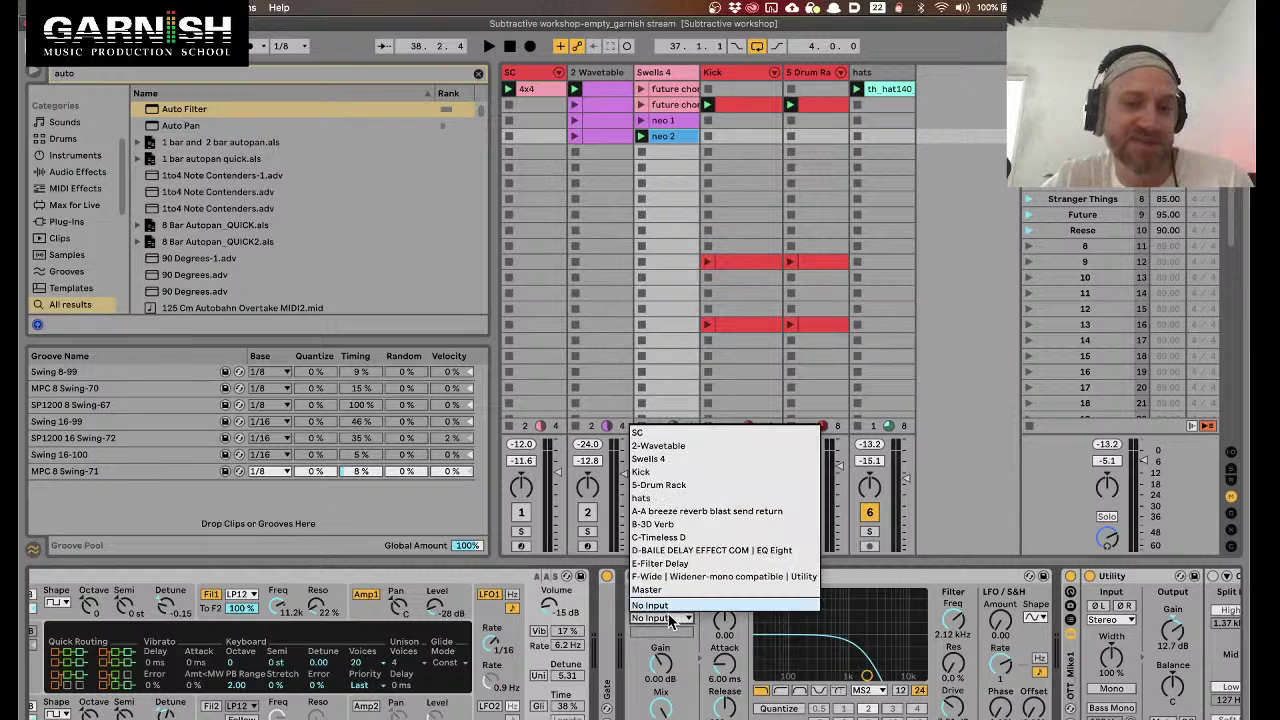
pyautogui.click(675, 446)
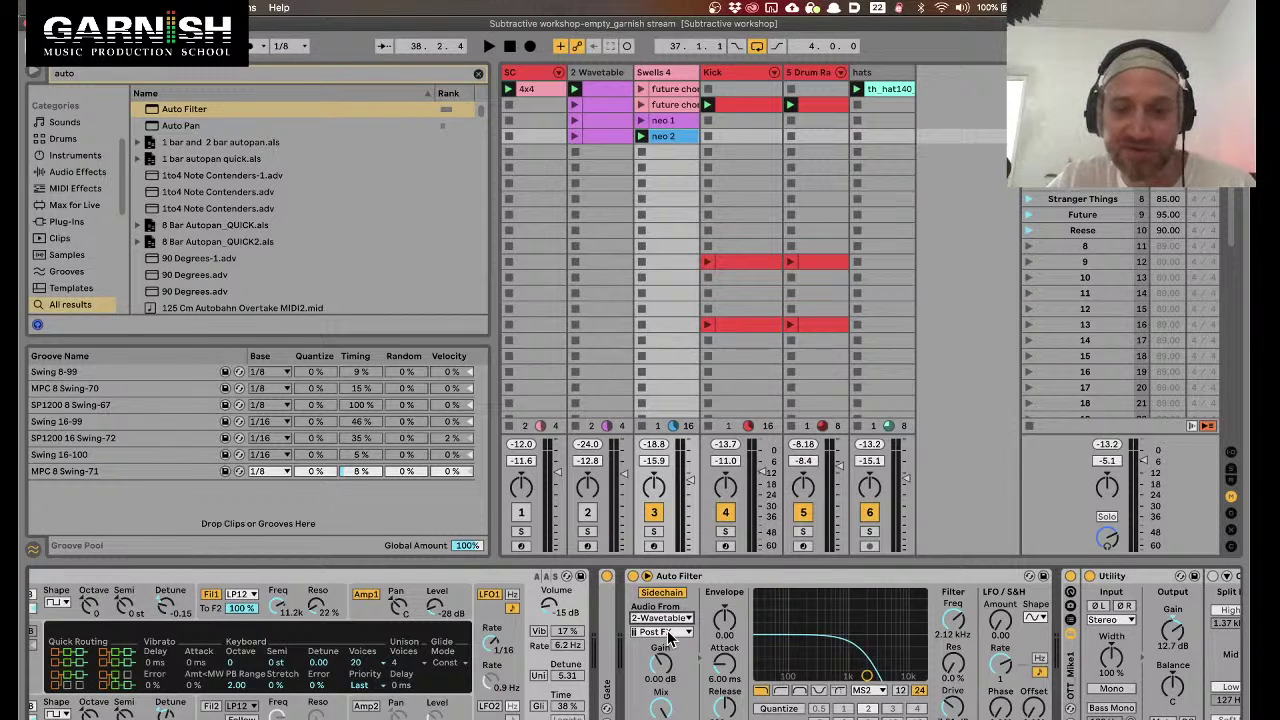
# Try raising Auto Filter's envelope amount and reset it to zero
pyautogui.click(713, 578)
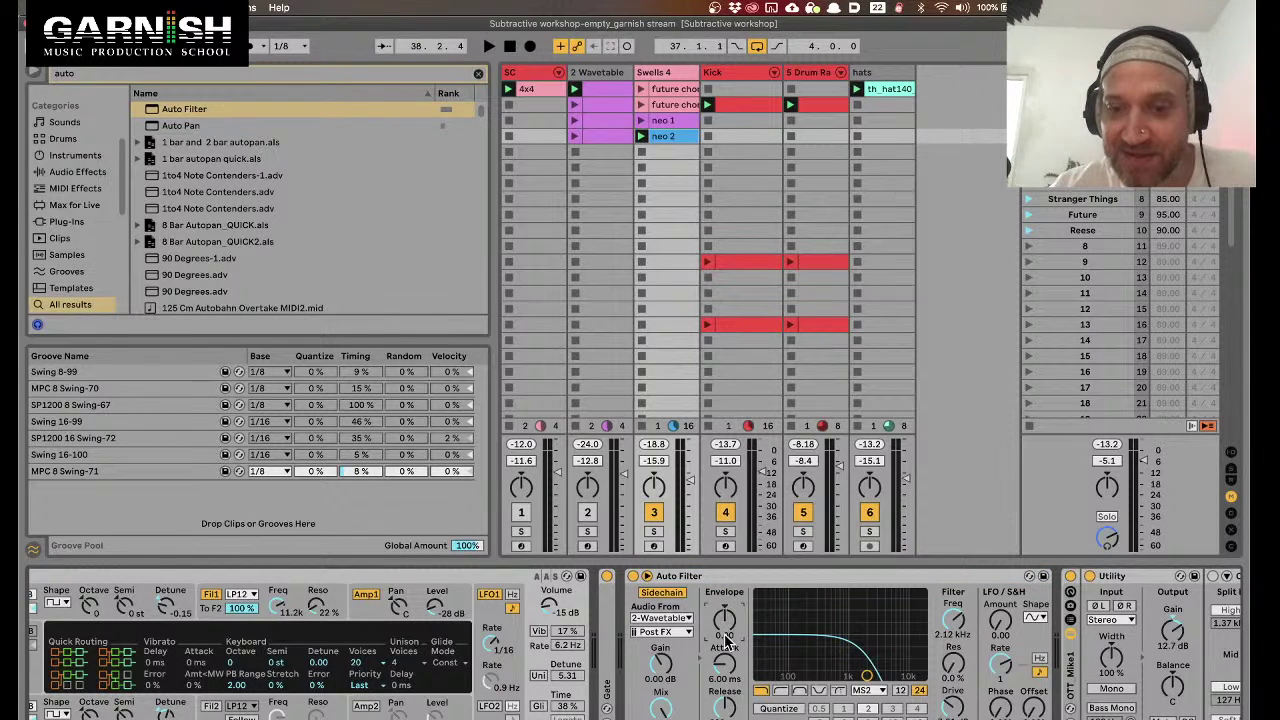
pyautogui.click(735, 580)
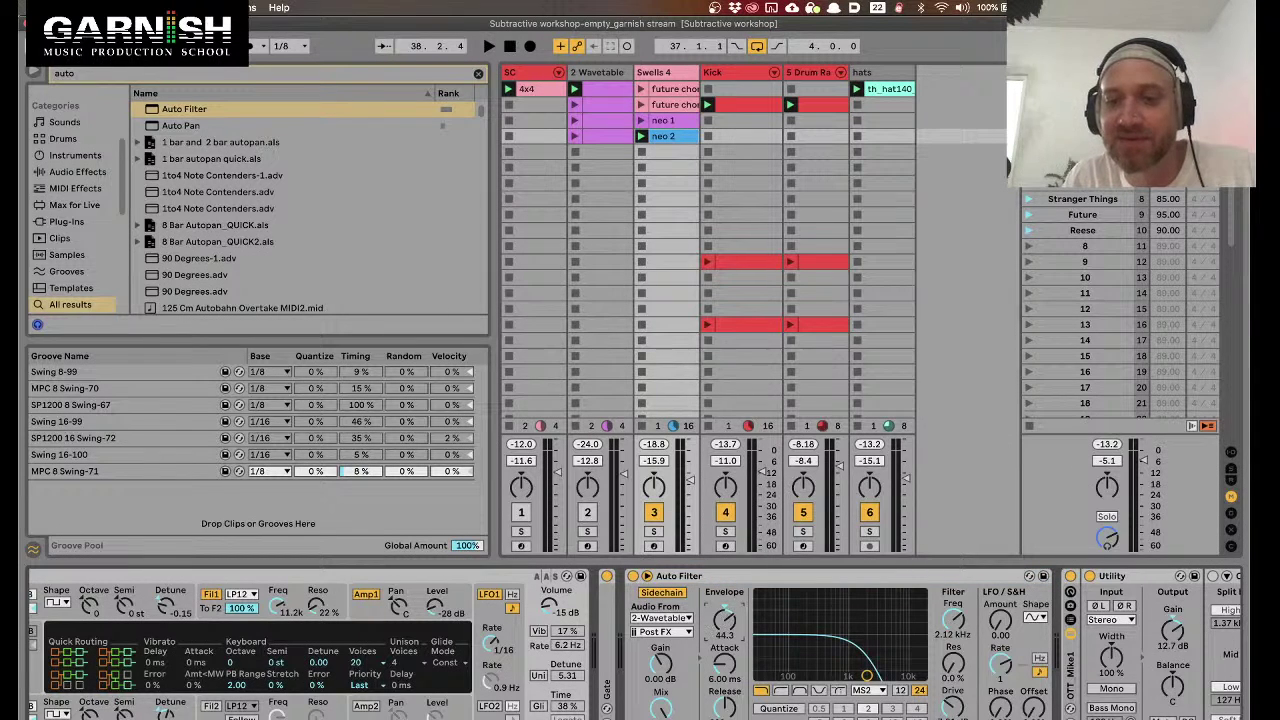
pyautogui.doubleClick(726, 620)
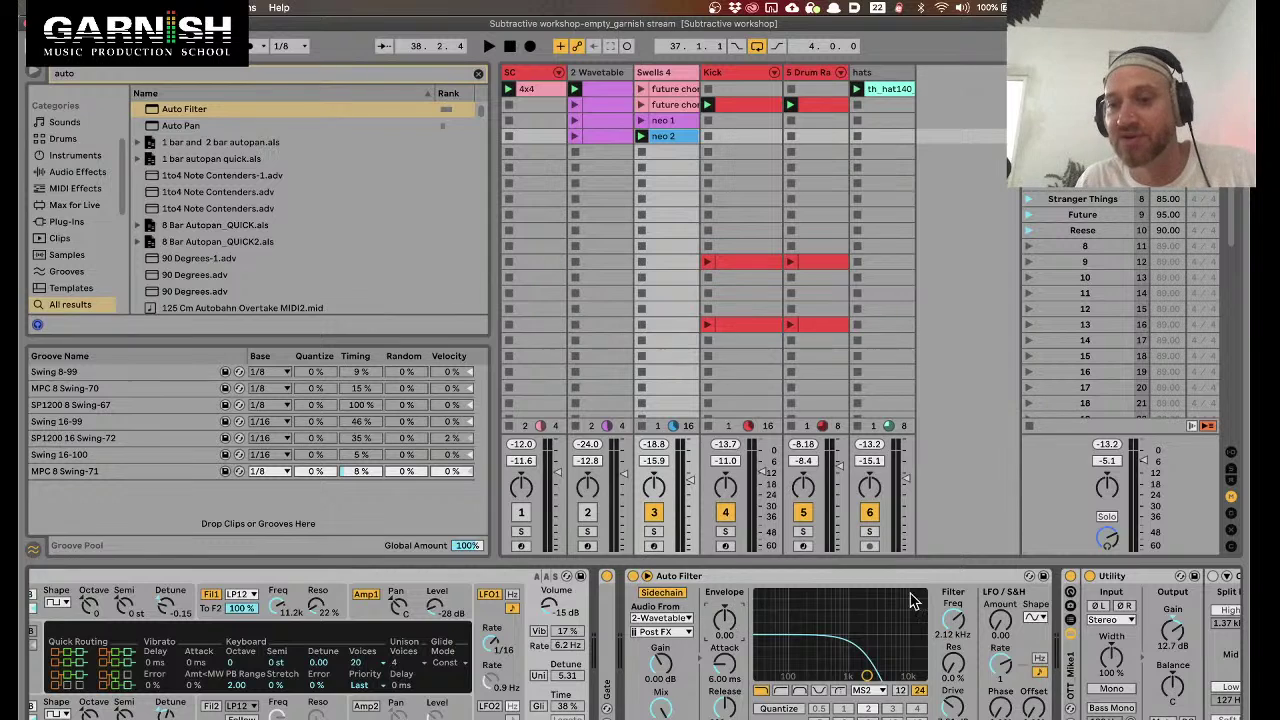
# Try Auto Filter's envelope amount against cutoffs of 1.86 and 3.32 kHz, and set the cutoff to 1.54 kHz
pyautogui.moveTo(952, 614); pyautogui.dragTo(952, 616)
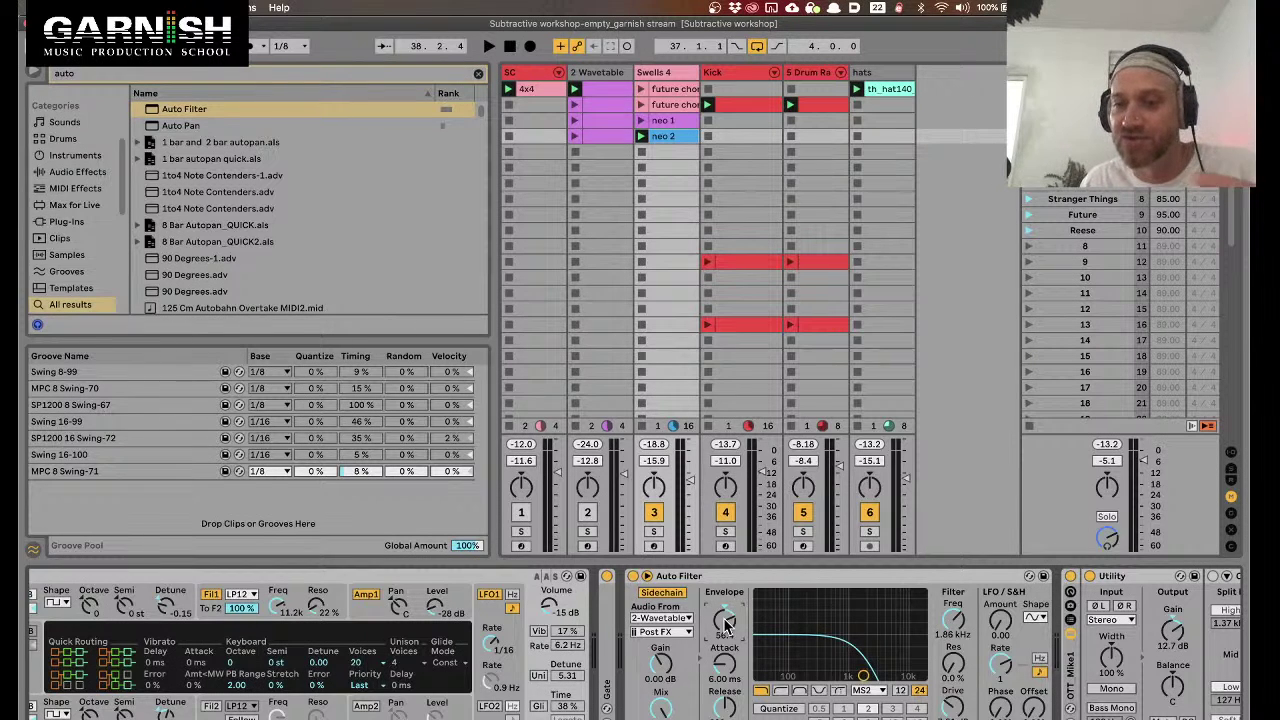
pyautogui.moveTo(957, 616); pyautogui.dragTo(957, 593)
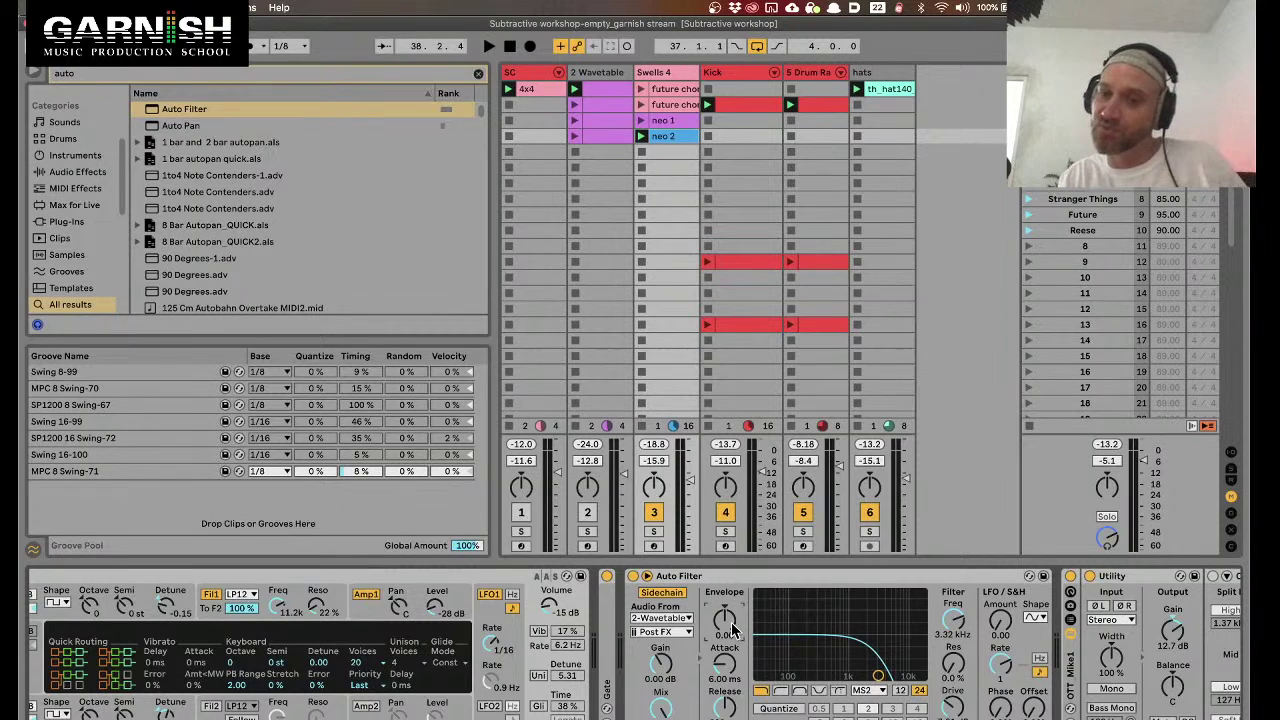
pyautogui.moveTo(733, 628); pyautogui.dragTo(733, 612)
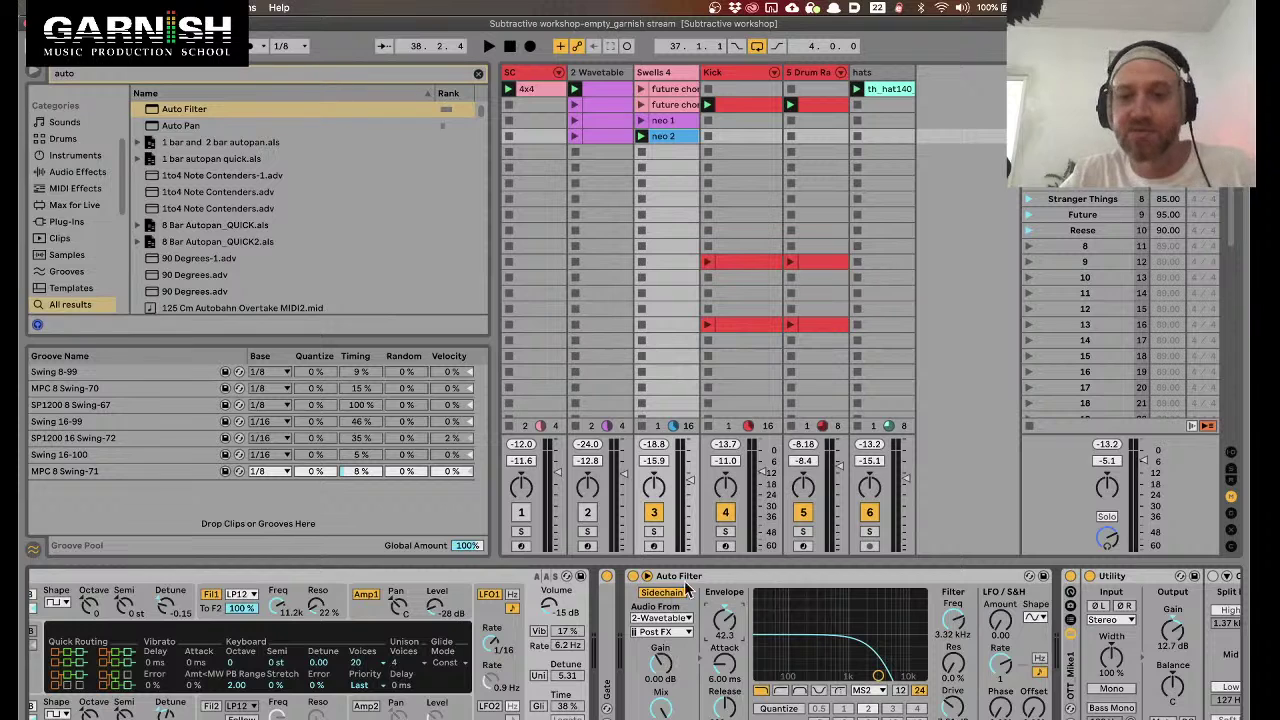
pyautogui.moveTo(810, 652)
pyautogui.mouseDown()
pyautogui.moveTo(761, 652)
pyautogui.moveTo(790, 652)
pyautogui.mouseUp()
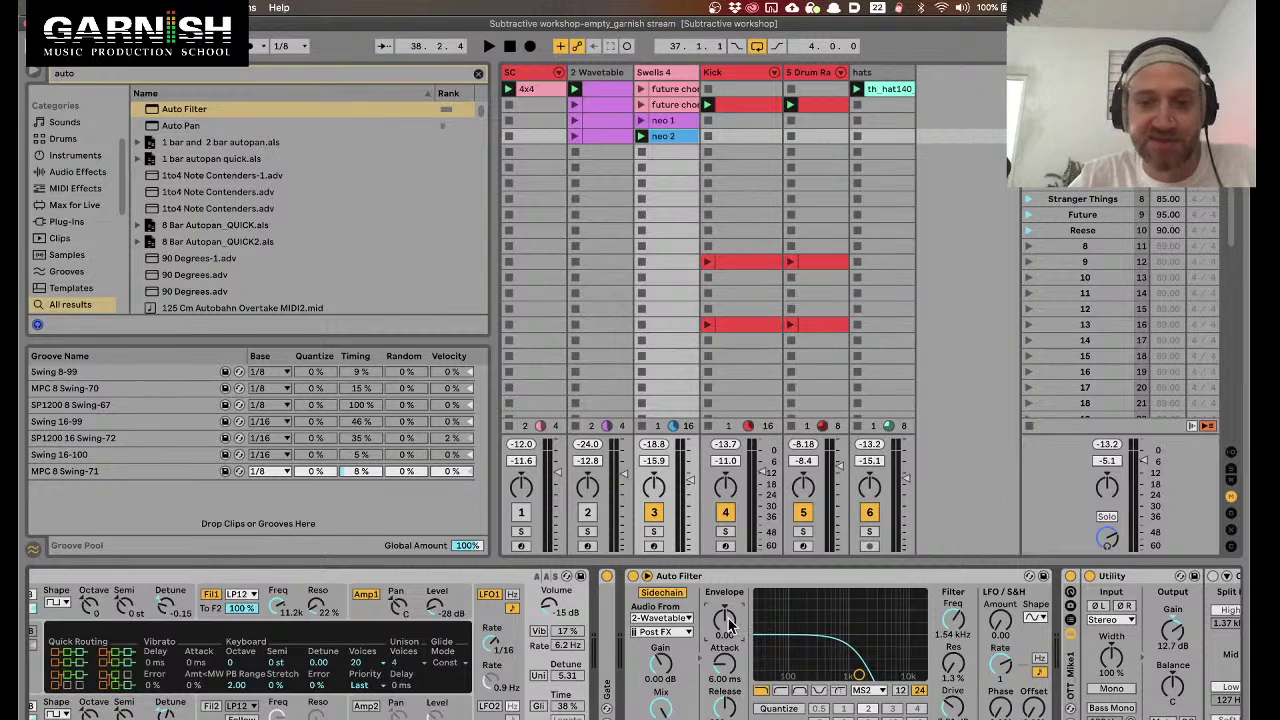
# Raise Auto Filter's envelope amount to 104 and listen to its effect in playback
pyautogui.press('space')
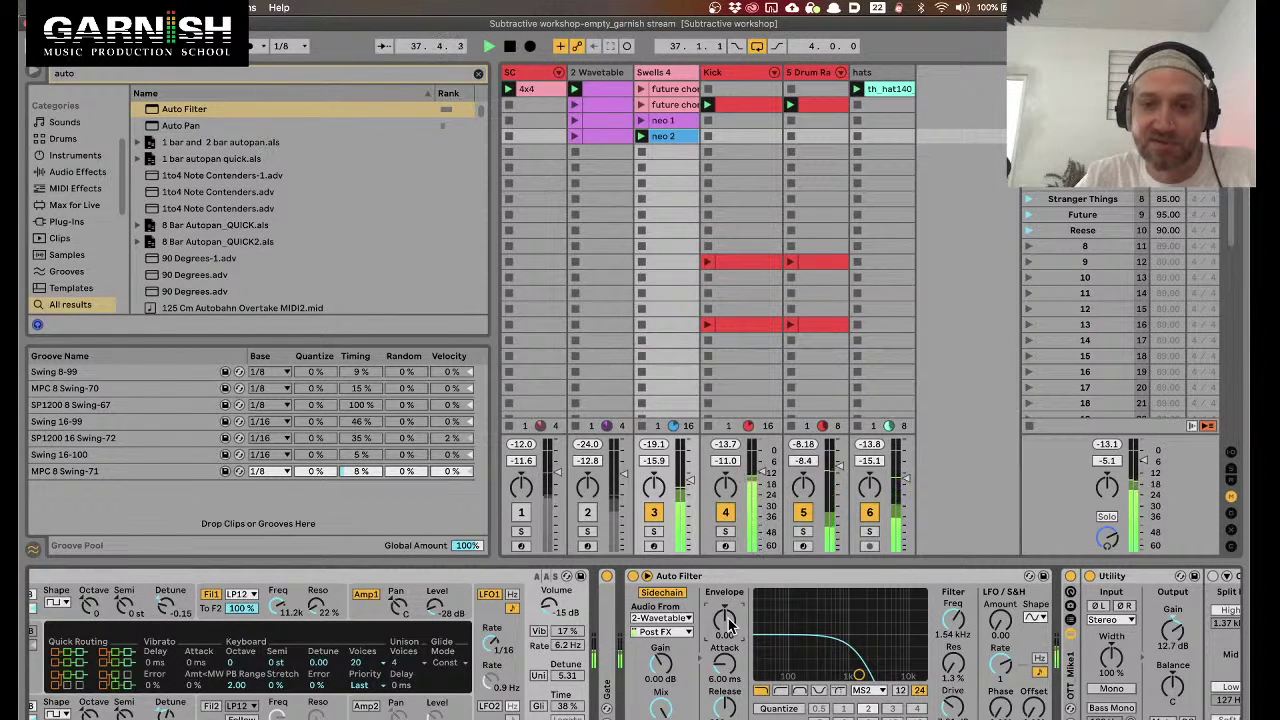
pyautogui.moveTo(714, 614); pyautogui.dragTo(714, 536)
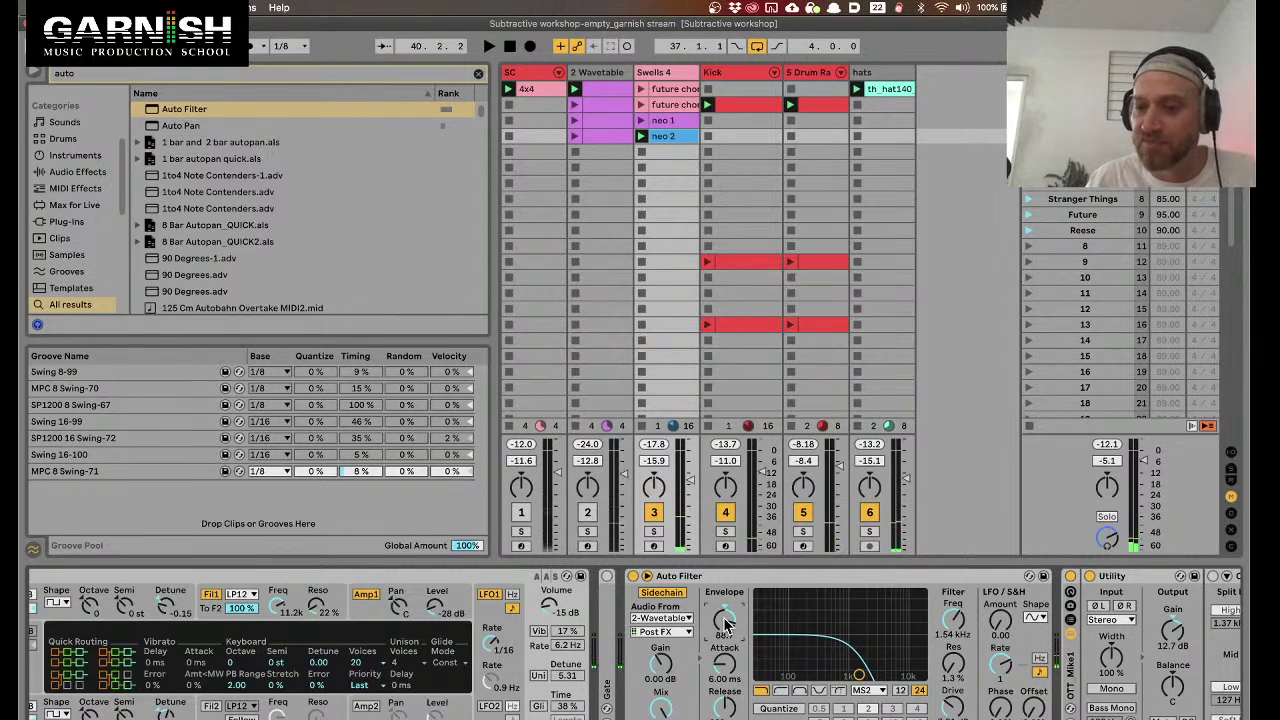
pyautogui.moveTo(727, 625); pyautogui.dragTo(727, 615)
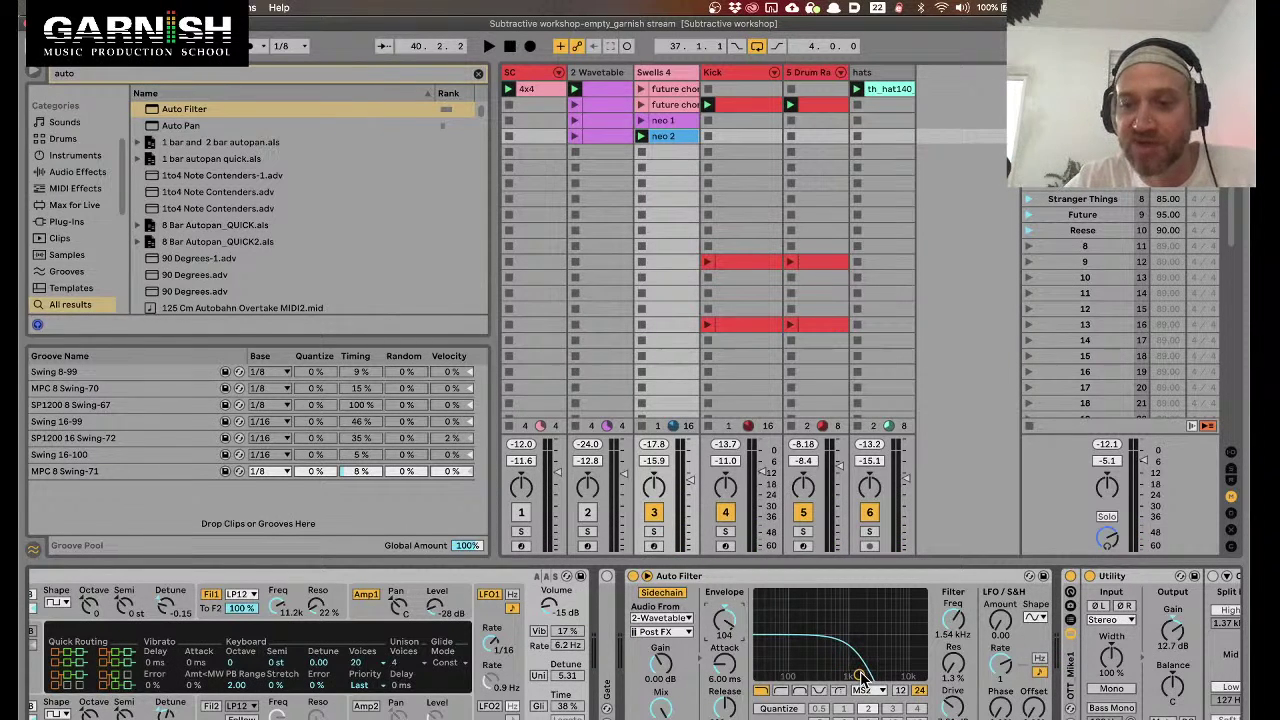
# Lower Auto Filter's cutoff to 235 Hz with 25% resonance and raise its sidechain gain to 9.30 dB during playback
pyautogui.press('space')
pyautogui.moveTo(859, 676); pyautogui.dragTo(812, 659)
pyautogui.moveTo(660, 664)
pyautogui.mouseDown()
pyautogui.moveTo(660, 623)
pyautogui.moveTo(660, 668)
pyautogui.mouseUp()
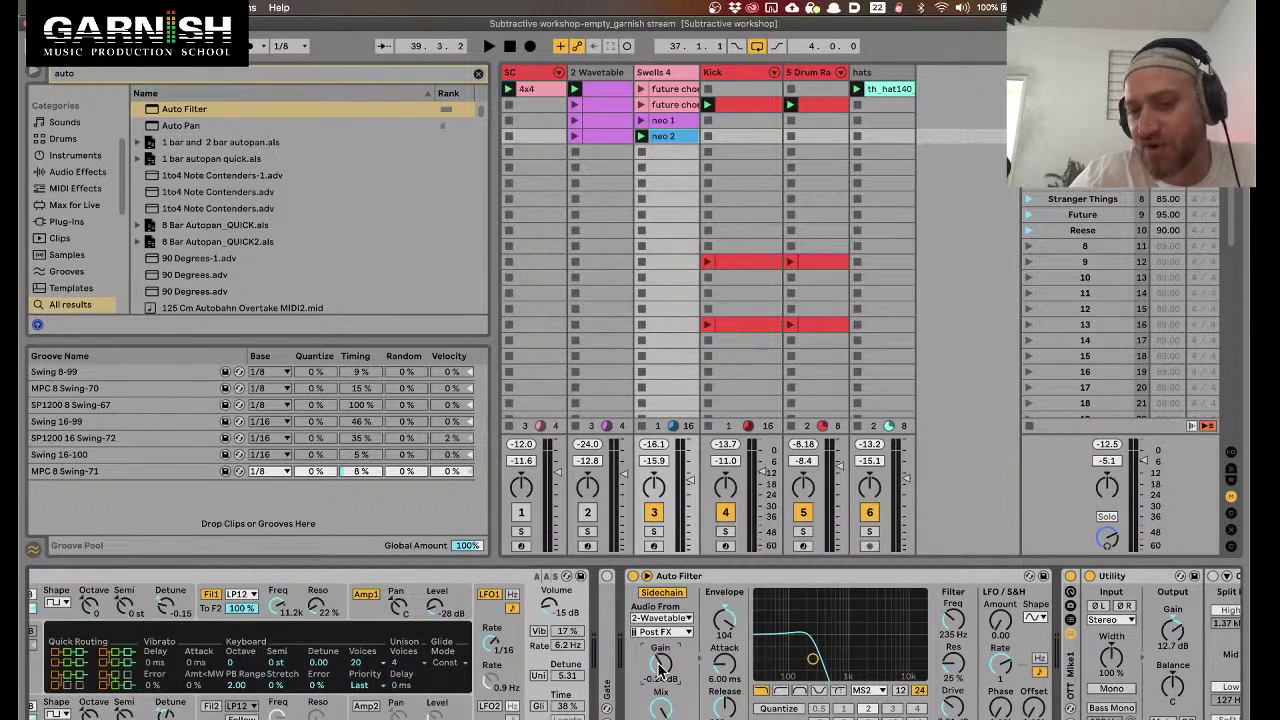
pyautogui.press('space')
pyautogui.moveTo(660, 668)
pyautogui.mouseDown()
pyautogui.moveTo(660, 639)
pyautogui.moveTo(675, 688)
pyautogui.mouseUp()
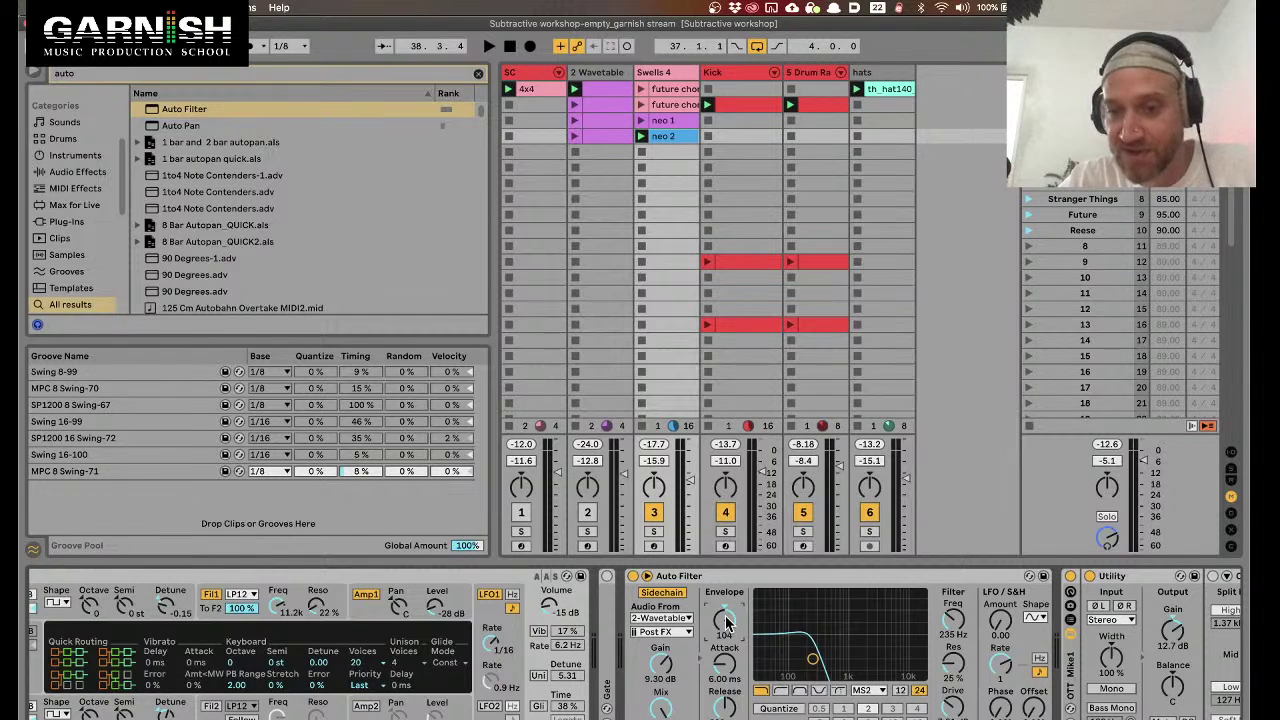
# During playback, set Auto Filter's cutoff to 133 Hz, resonance to 32%, sidechain gain to 17.3 dB, envelope amount to 42.7 and attack to 3.97 ms
pyautogui.press('space')
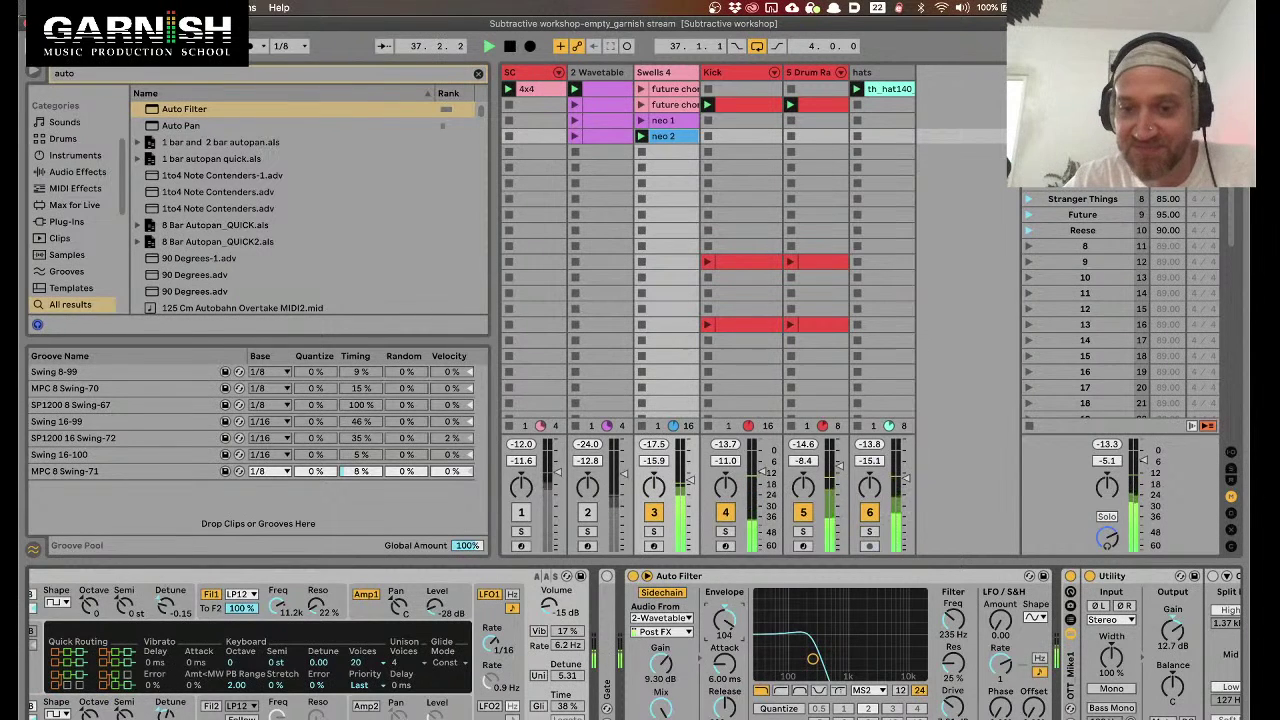
pyautogui.moveTo(800, 650)
pyautogui.mouseDown()
pyautogui.moveTo(834, 651)
pyautogui.moveTo(784, 656)
pyautogui.moveTo(800, 660)
pyautogui.mouseUp()
pyautogui.moveTo(662, 668); pyautogui.dragTo(668, 680)
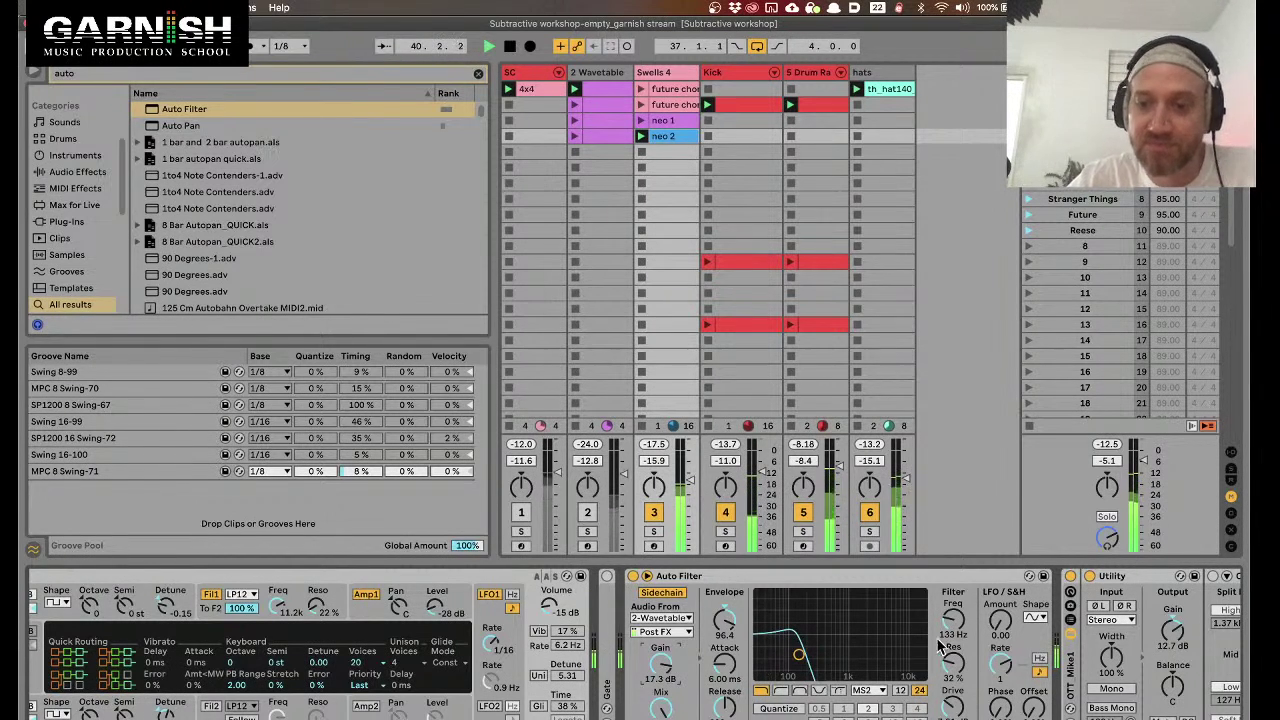
pyautogui.moveTo(724, 620); pyautogui.dragTo(724, 712)
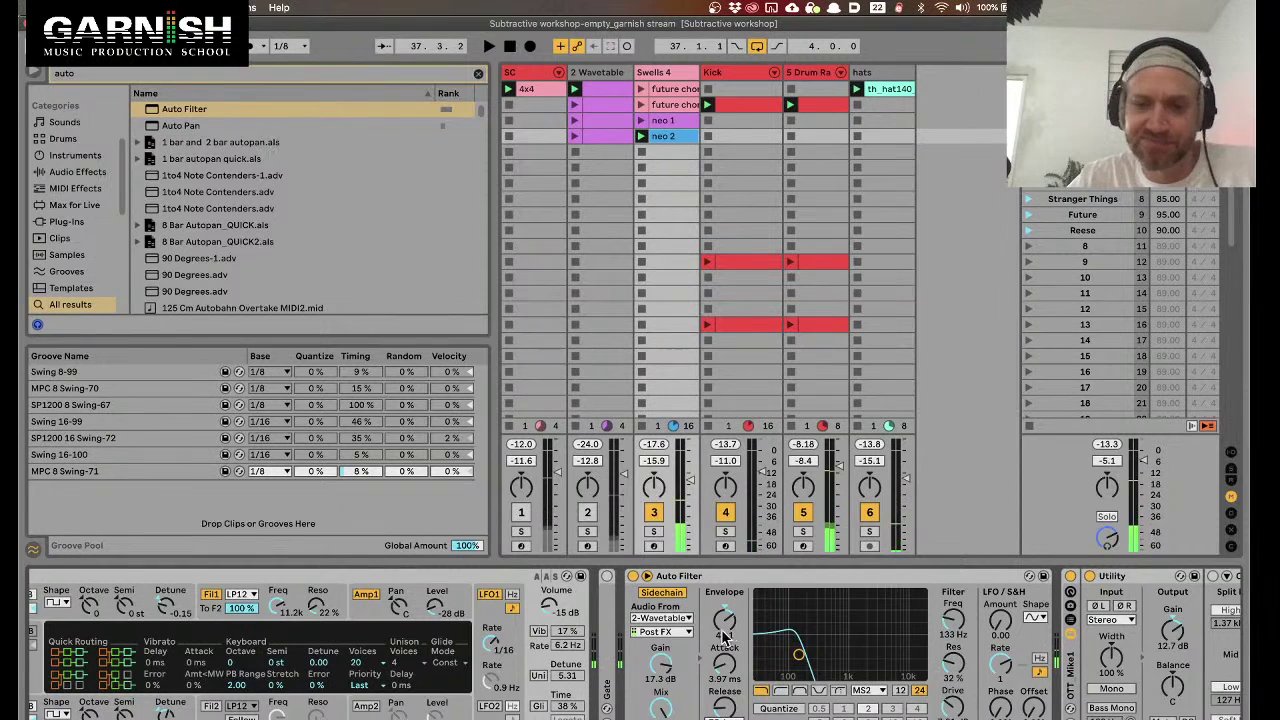
pyautogui.moveTo(724, 621); pyautogui.dragTo(724, 605)
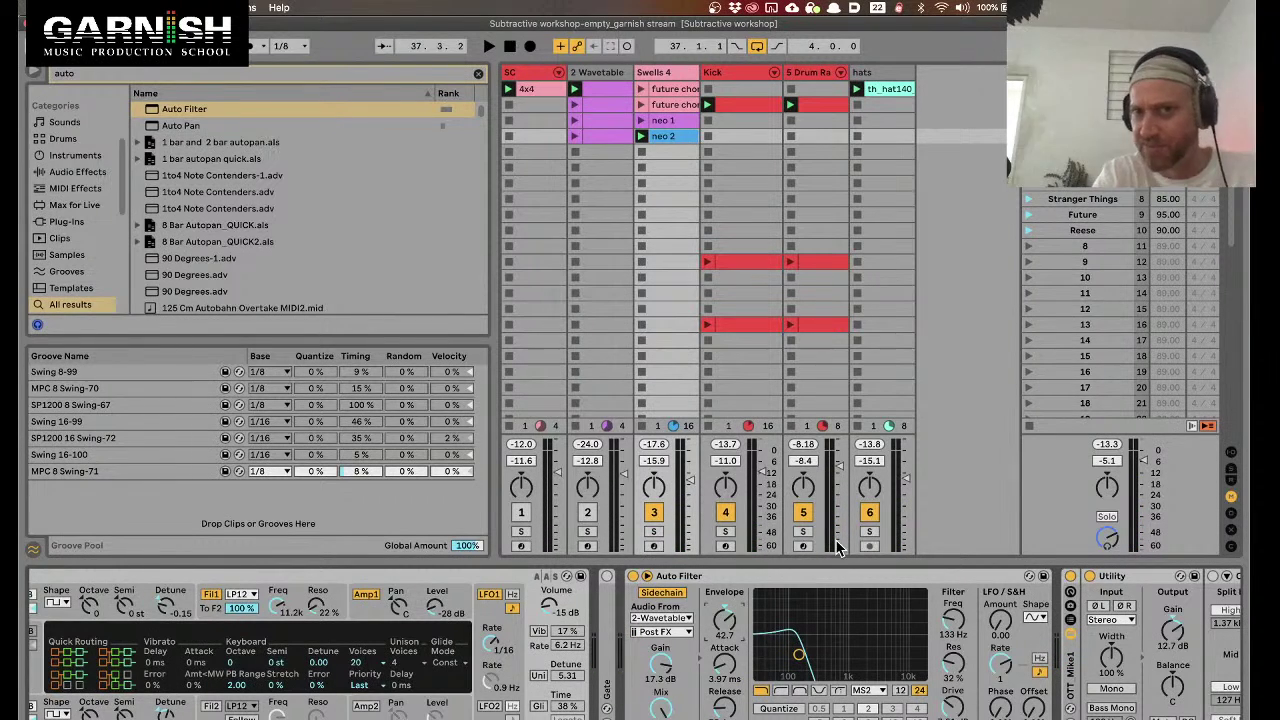
# Inspect the 2 Wavetable track's synth settings during playback and return to the Swells 4 device chain
pyautogui.click(571, 132)
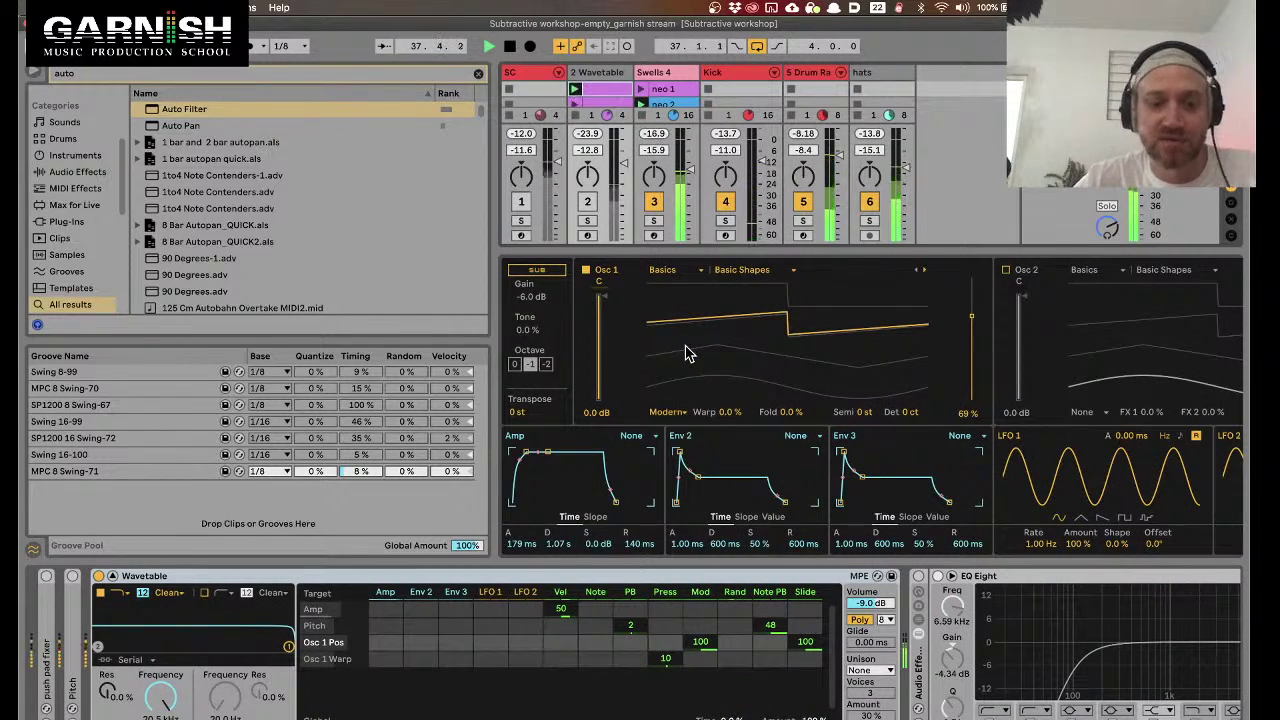
pyautogui.hotkey('shift', 'Tab')
pyautogui.hotkey('shift', 'Tab')
pyautogui.click(735, 625)
pyautogui.press('space')
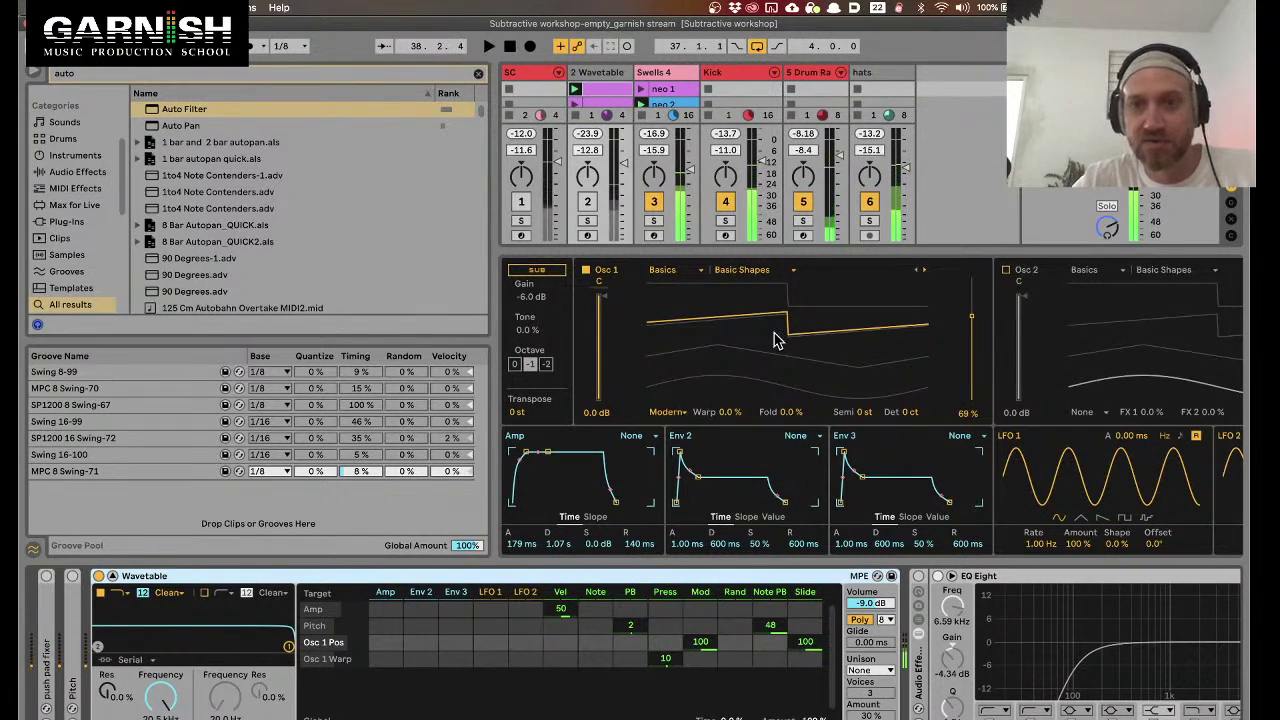
pyautogui.click(656, 73)
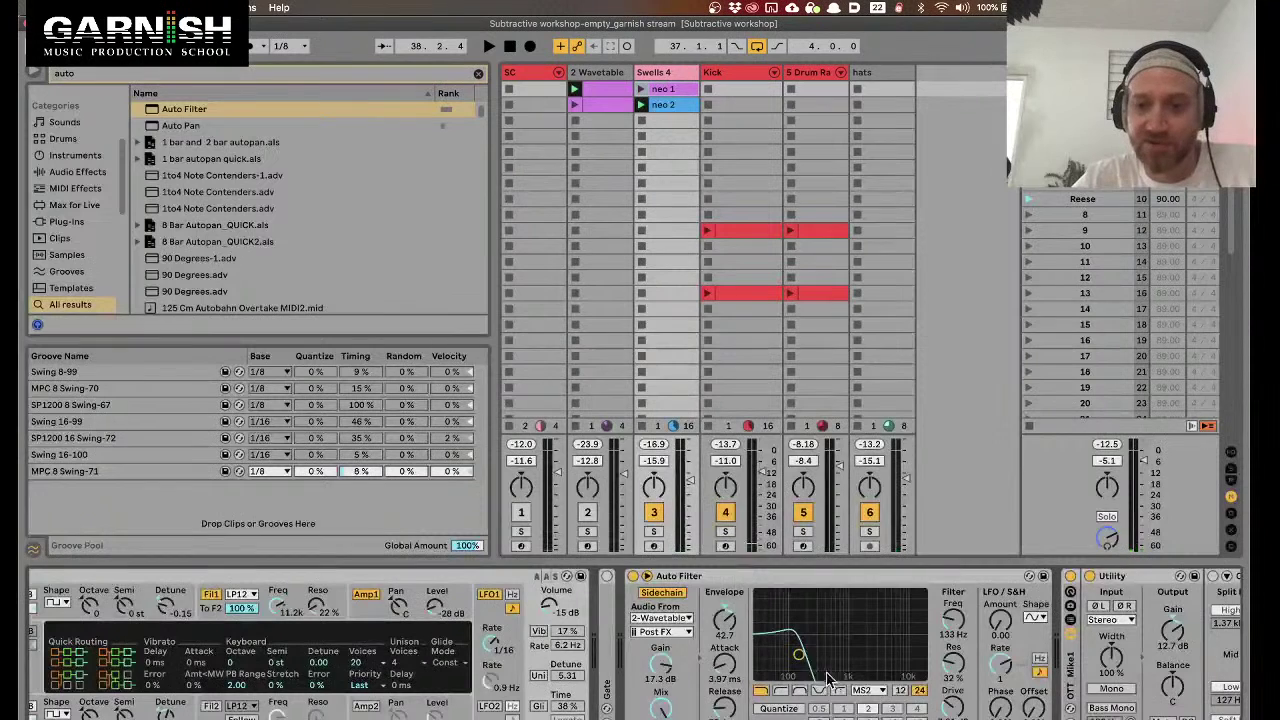
# Set Auto Filter's cutoff to 74.9 Hz, resonance to 28% and envelope amount to 89.7, and play the loop
pyautogui.moveTo(797, 655); pyautogui.dragTo(800, 662)
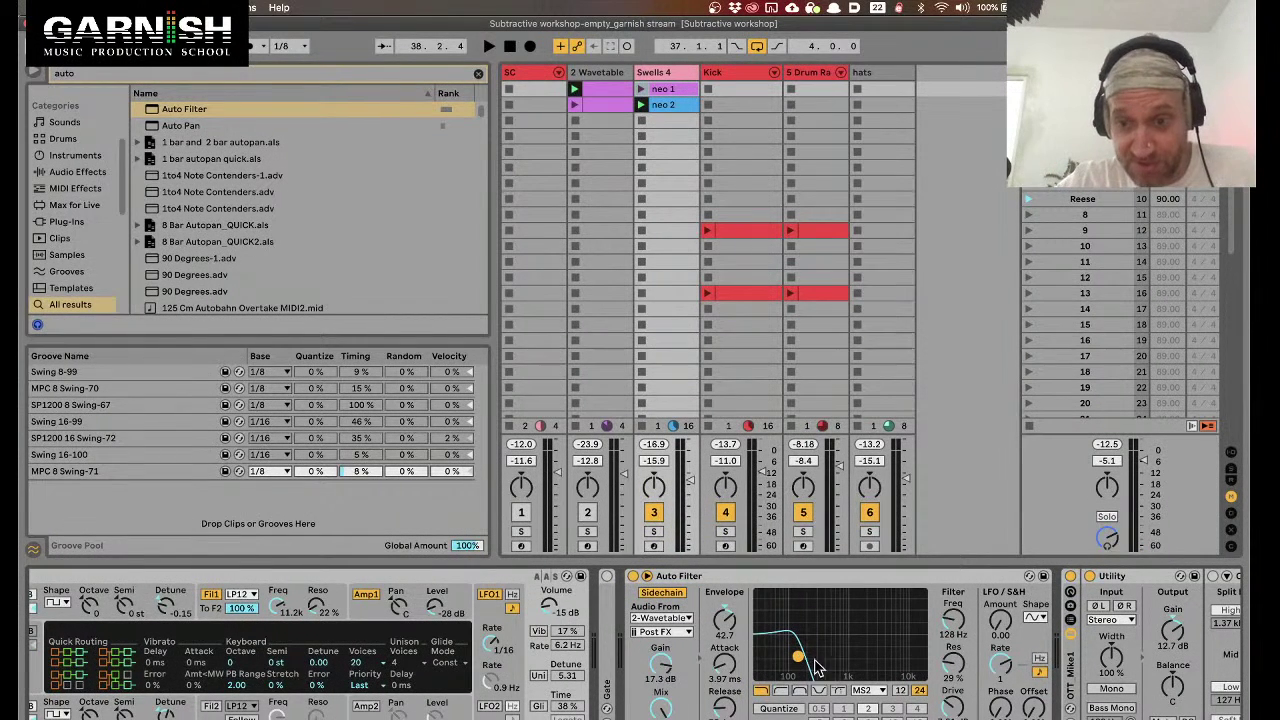
pyautogui.moveTo(800, 660); pyautogui.dragTo(797, 662)
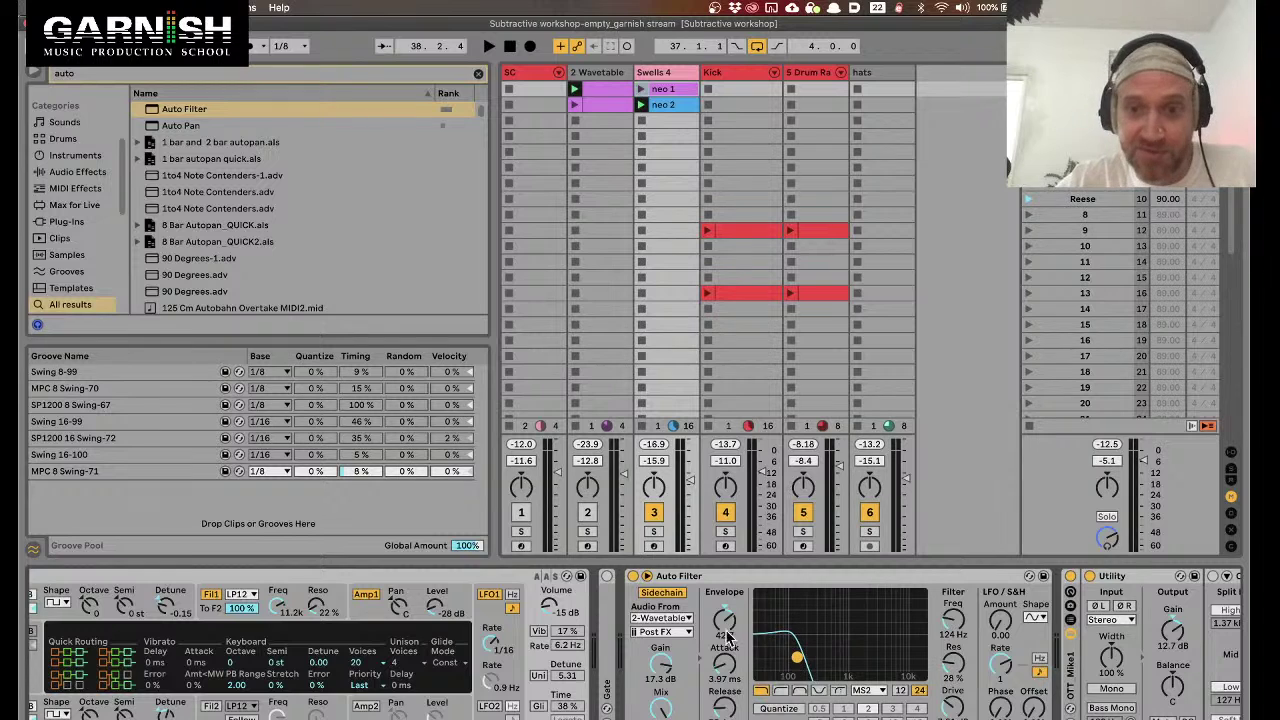
pyautogui.moveTo(727, 630); pyautogui.dragTo(727, 605)
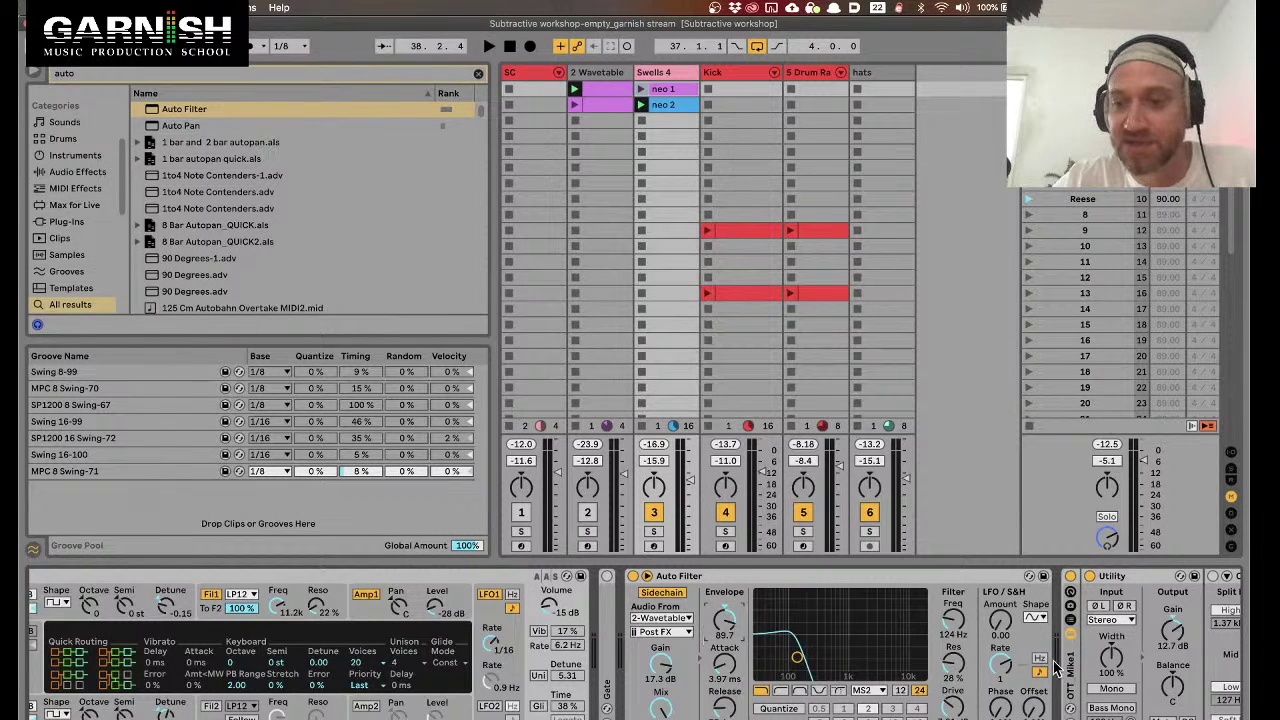
pyautogui.moveTo(966, 623)
pyautogui.mouseDown()
pyautogui.moveTo(966, 660)
pyautogui.moveTo(957, 632)
pyautogui.mouseUp()
pyautogui.press('space')
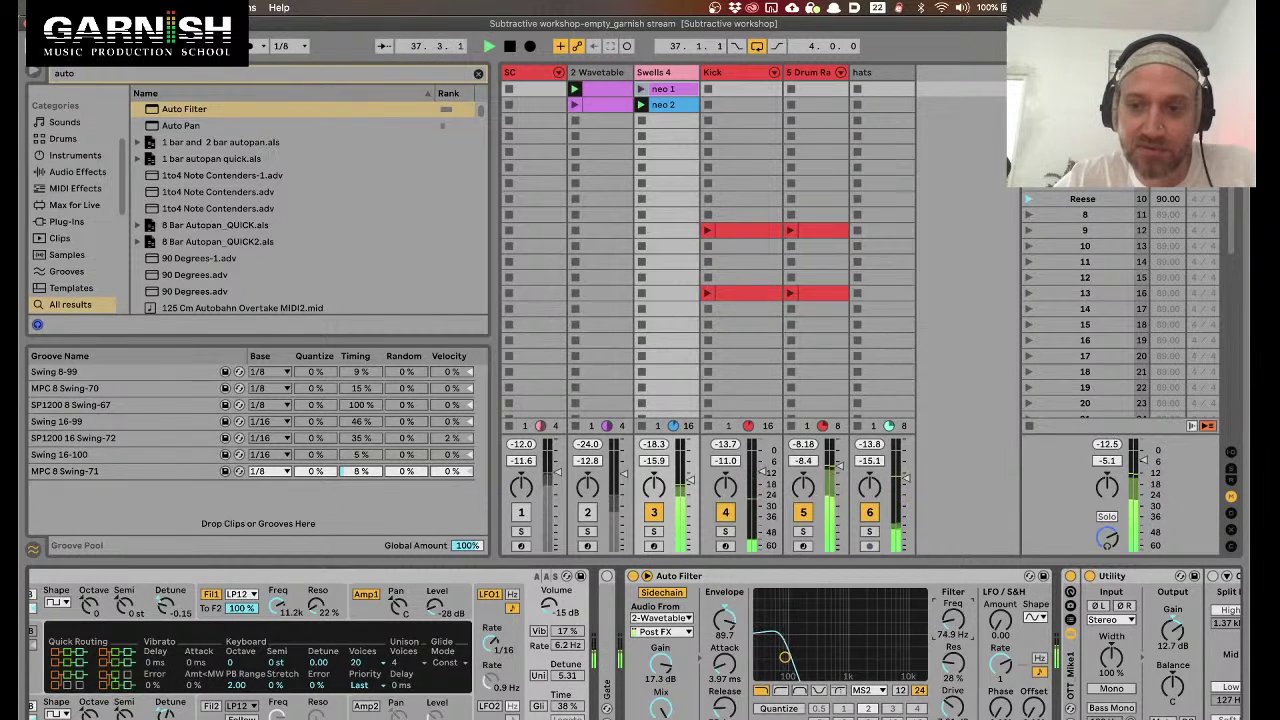
# Set Auto Filter's cutoff to 51.8 Hz, envelope amount to 57.7 and sidechain gain to 17.0 dB, and adjust its envelope release
pyautogui.moveTo(724, 622)
pyautogui.mouseDown()
pyautogui.moveTo(724, 660)
pyautogui.moveTo(724, 631)
pyautogui.mouseUp()
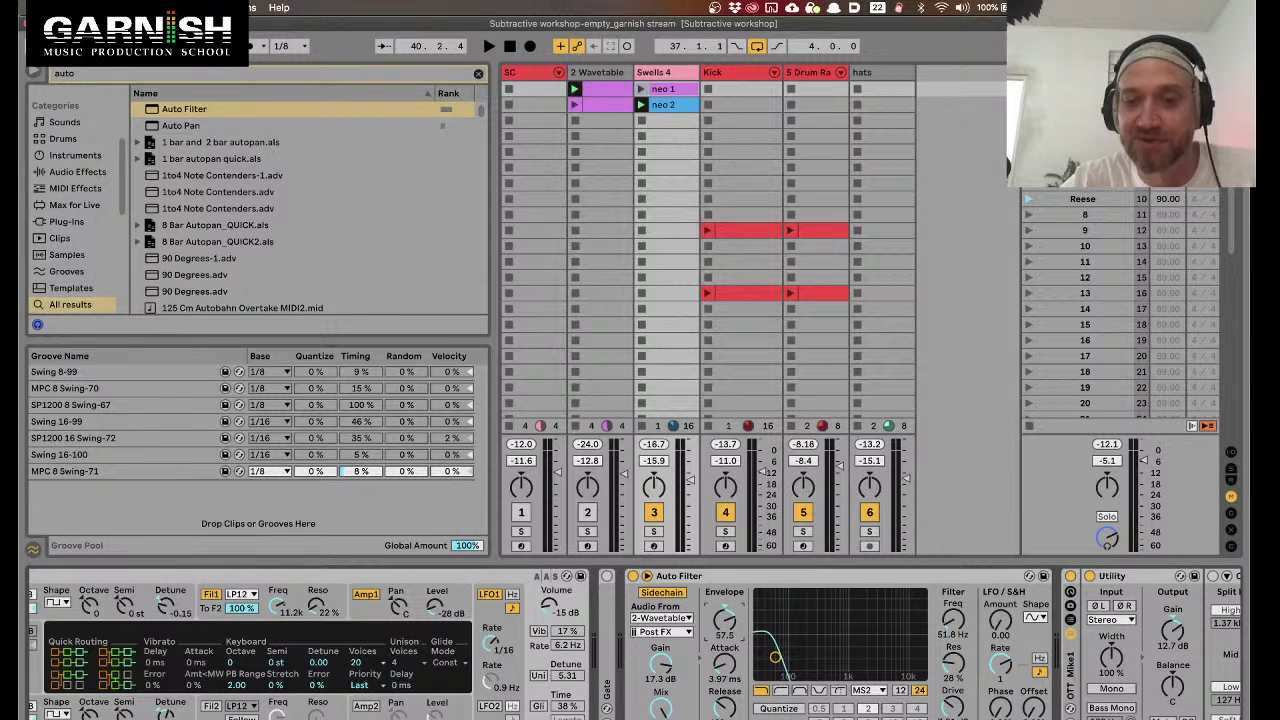
pyautogui.press('space')
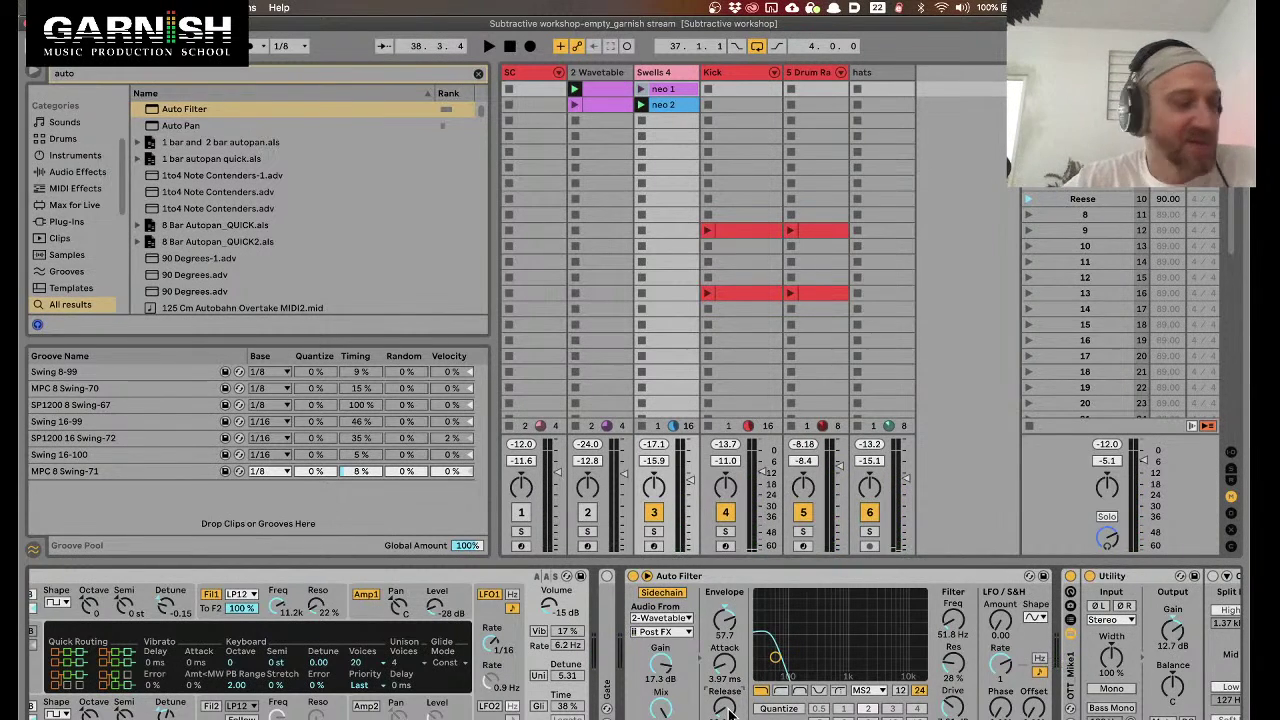
pyautogui.press('space')
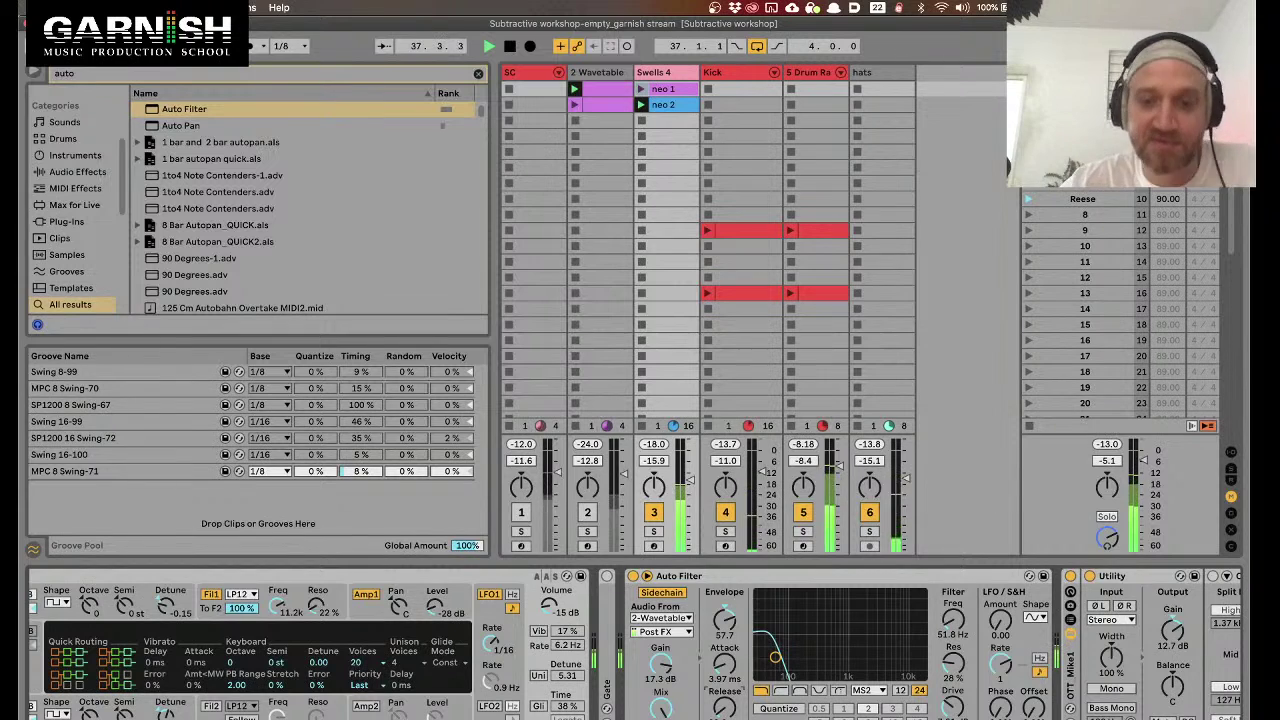
pyautogui.moveTo(664, 662); pyautogui.dragTo(664, 663)
pyautogui.press('space')
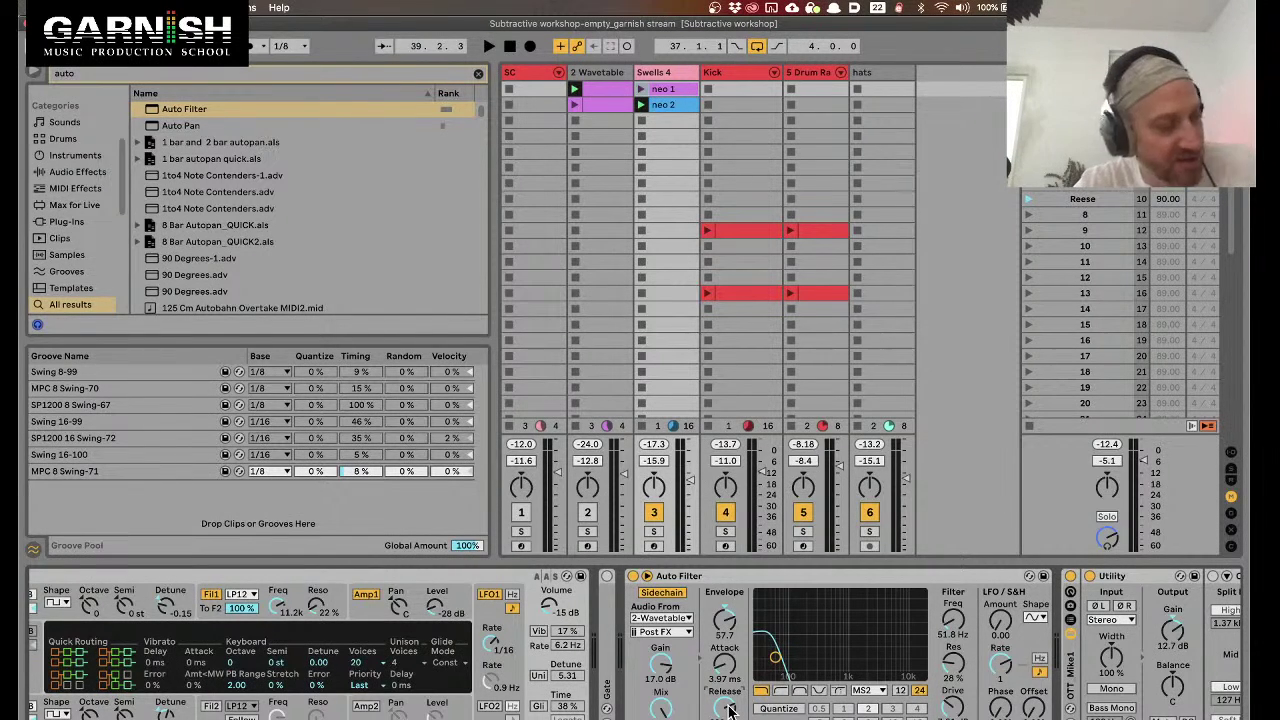
# Set Auto Filter's envelope amount to 105, attack to 8.00 ms, cutoff to 58.8 Hz and resonance to 13%
pyautogui.press('space')
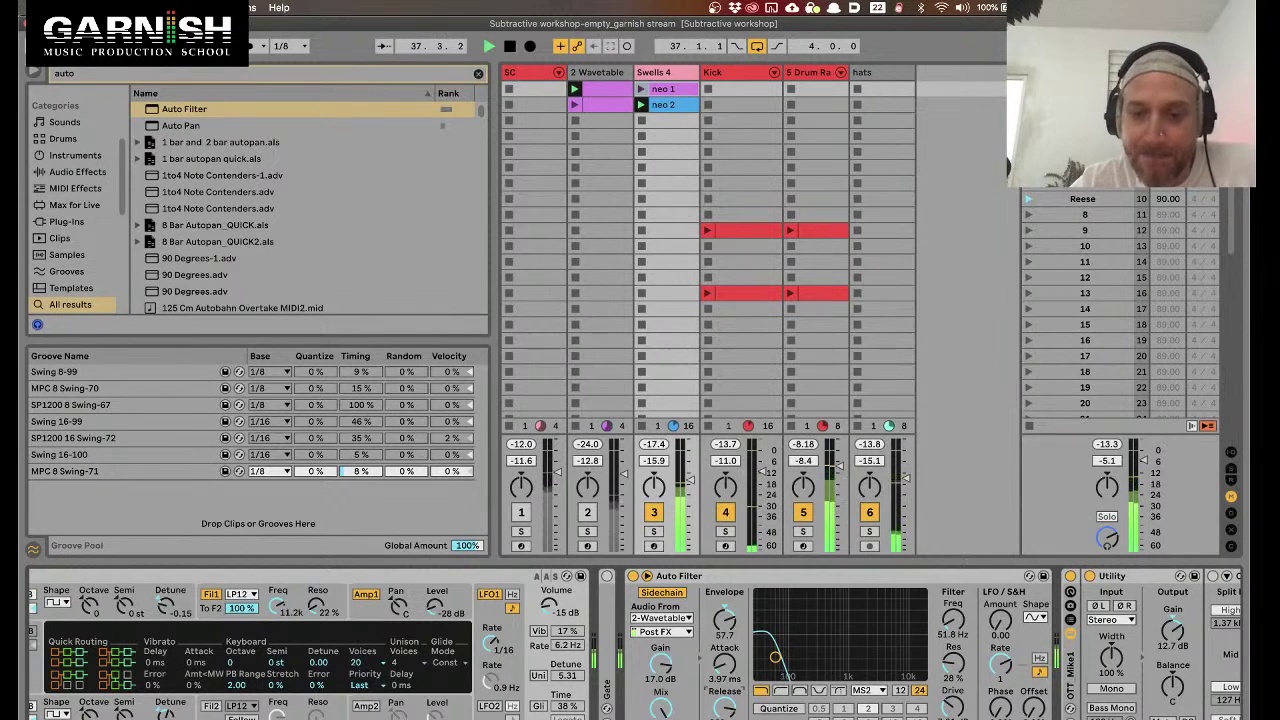
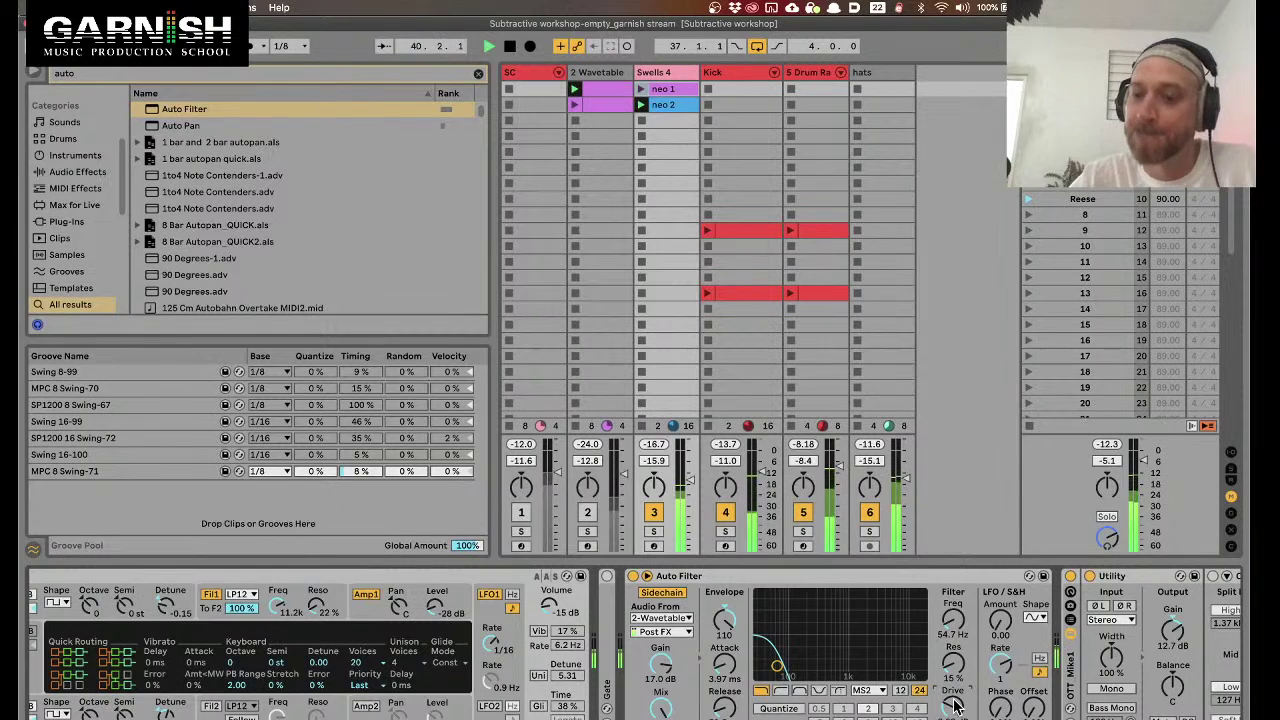
pyautogui.press('space')
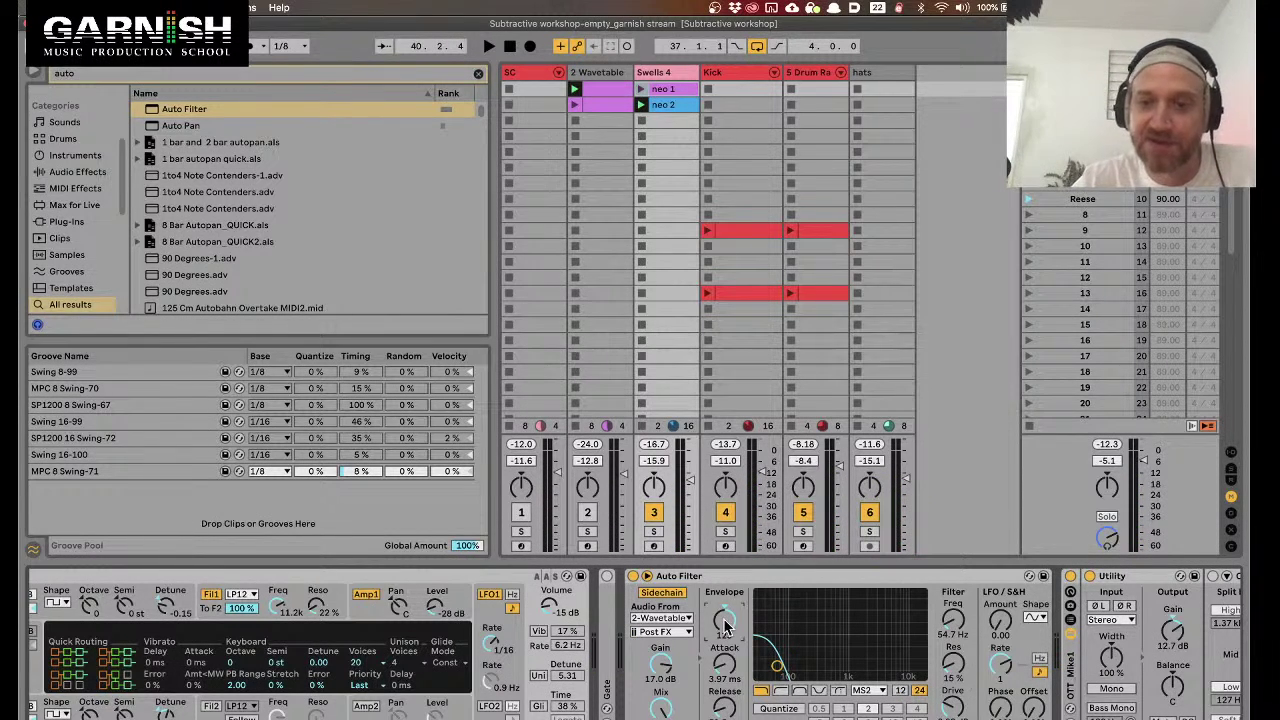
pyautogui.moveTo(727, 626); pyautogui.dragTo(727, 630)
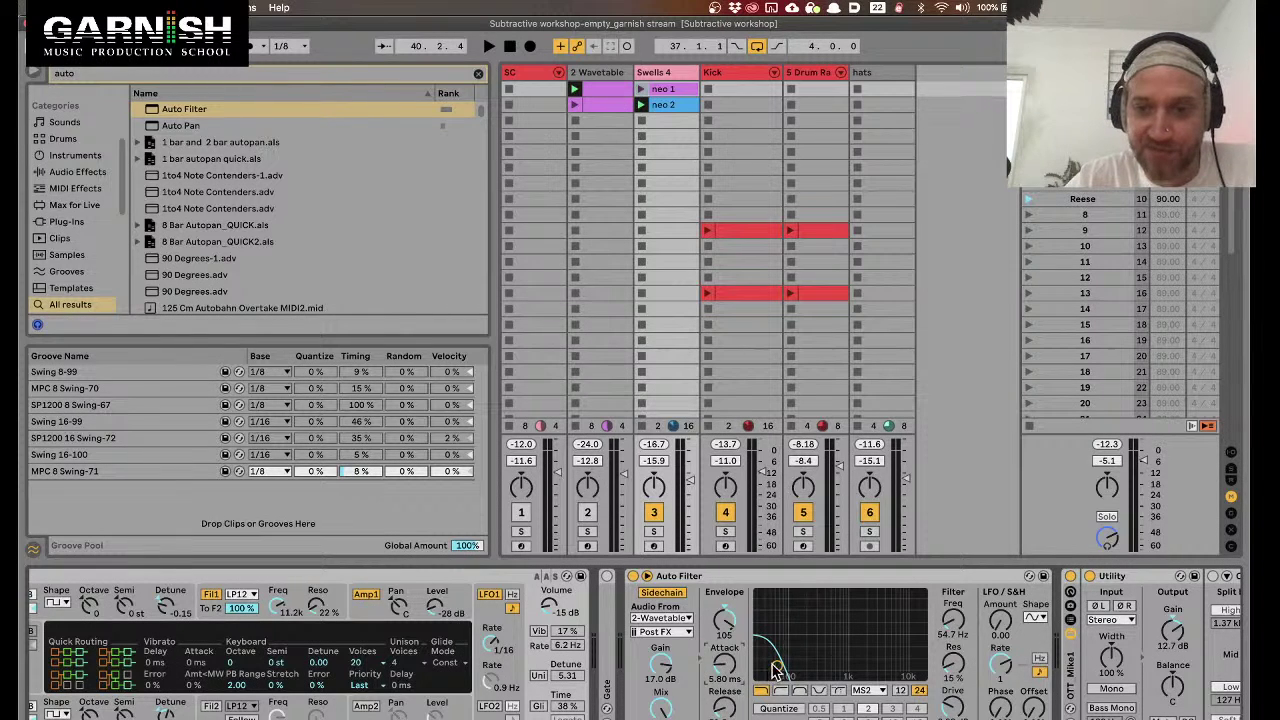
pyautogui.moveTo(775, 670)
pyautogui.mouseDown()
pyautogui.moveTo(848, 646)
pyautogui.moveTo(766, 686)
pyautogui.moveTo(891, 609)
pyautogui.moveTo(806, 676)
pyautogui.moveTo(760, 672)
pyautogui.mouseUp()
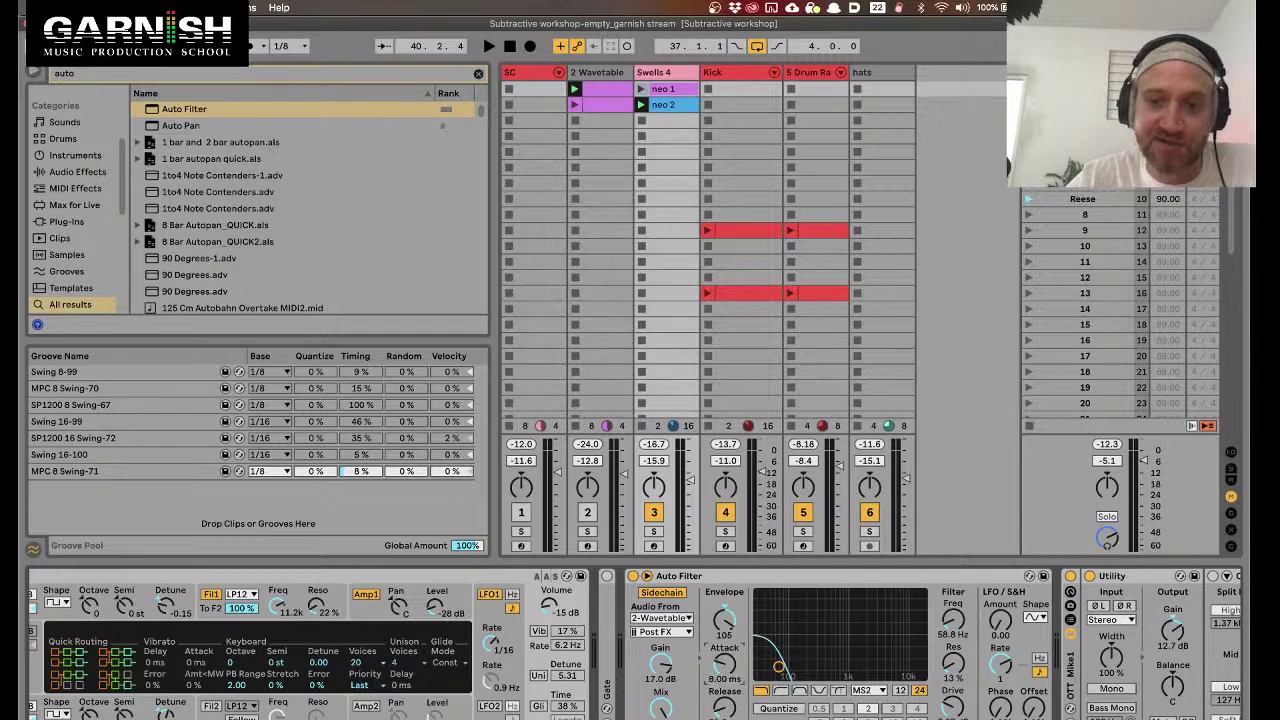
# Shorten Auto Filter's attack to 3.18 ms and reduce its envelope amount to 61.5 during playback
pyautogui.press('space')
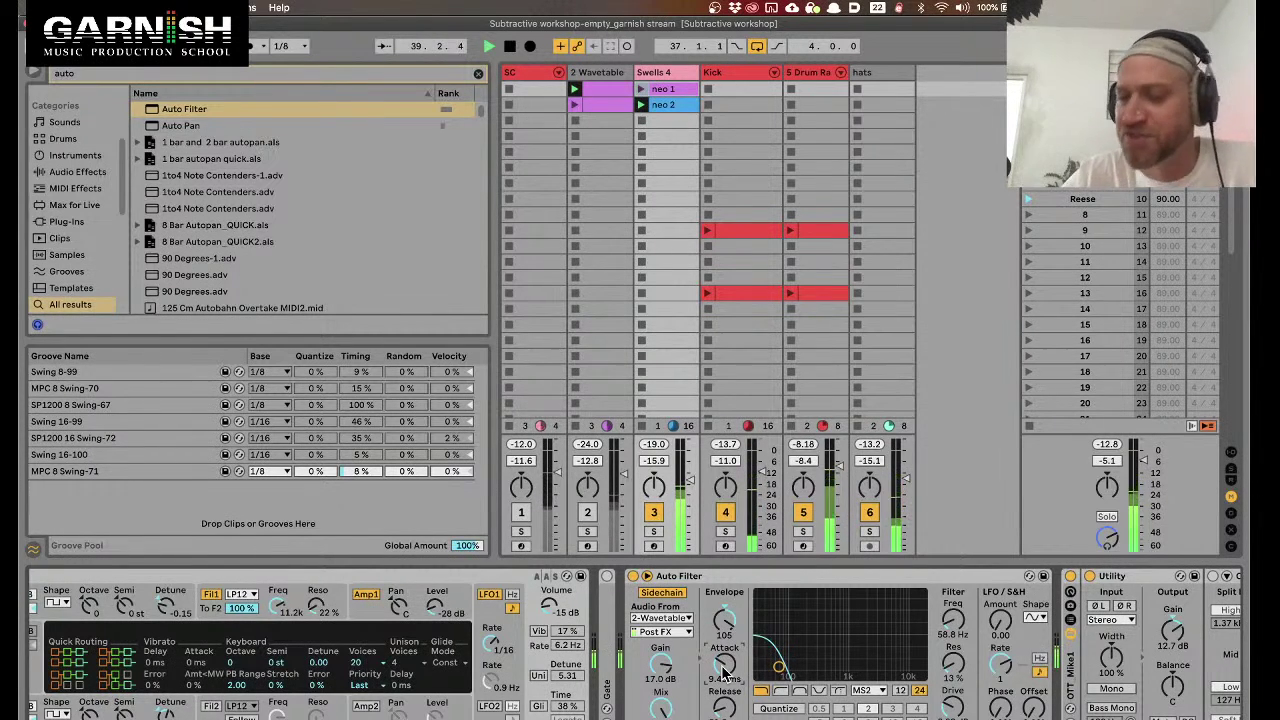
pyautogui.moveTo(724, 664); pyautogui.dragTo(727, 666)
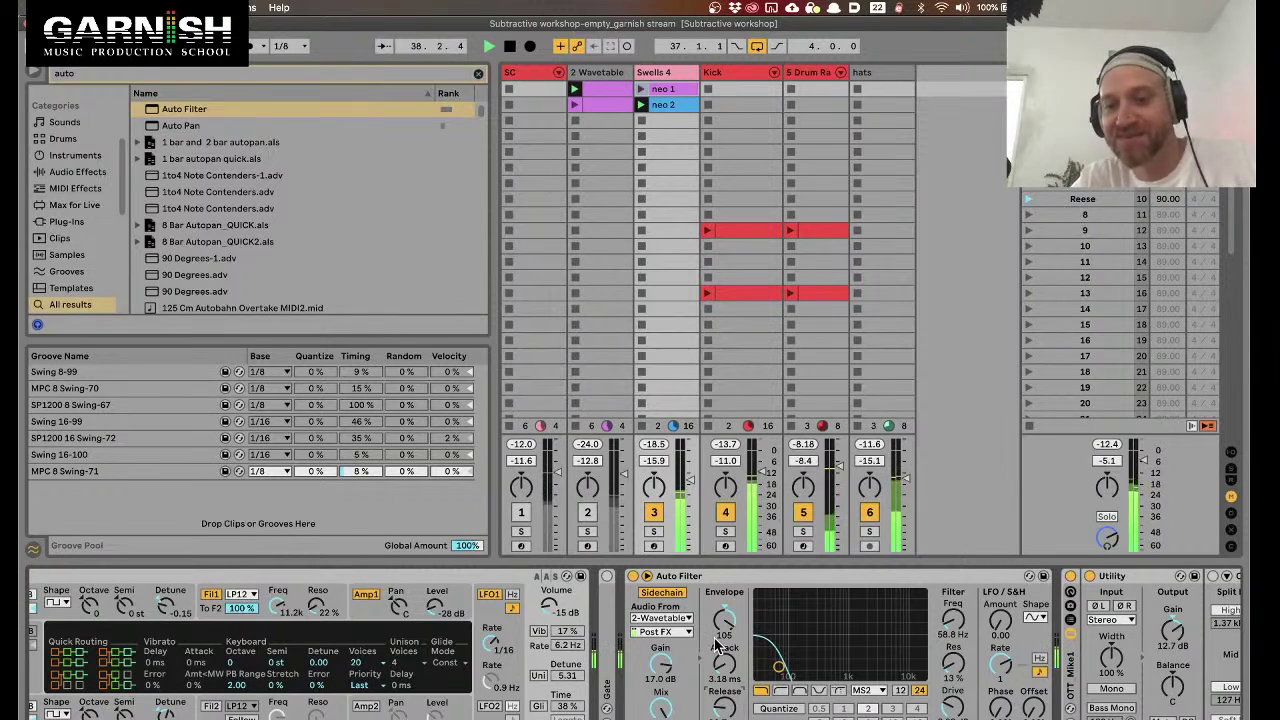
pyautogui.moveTo(738, 628)
pyautogui.mouseDown()
pyautogui.moveTo(738, 660)
pyautogui.moveTo(733, 625)
pyautogui.mouseUp()
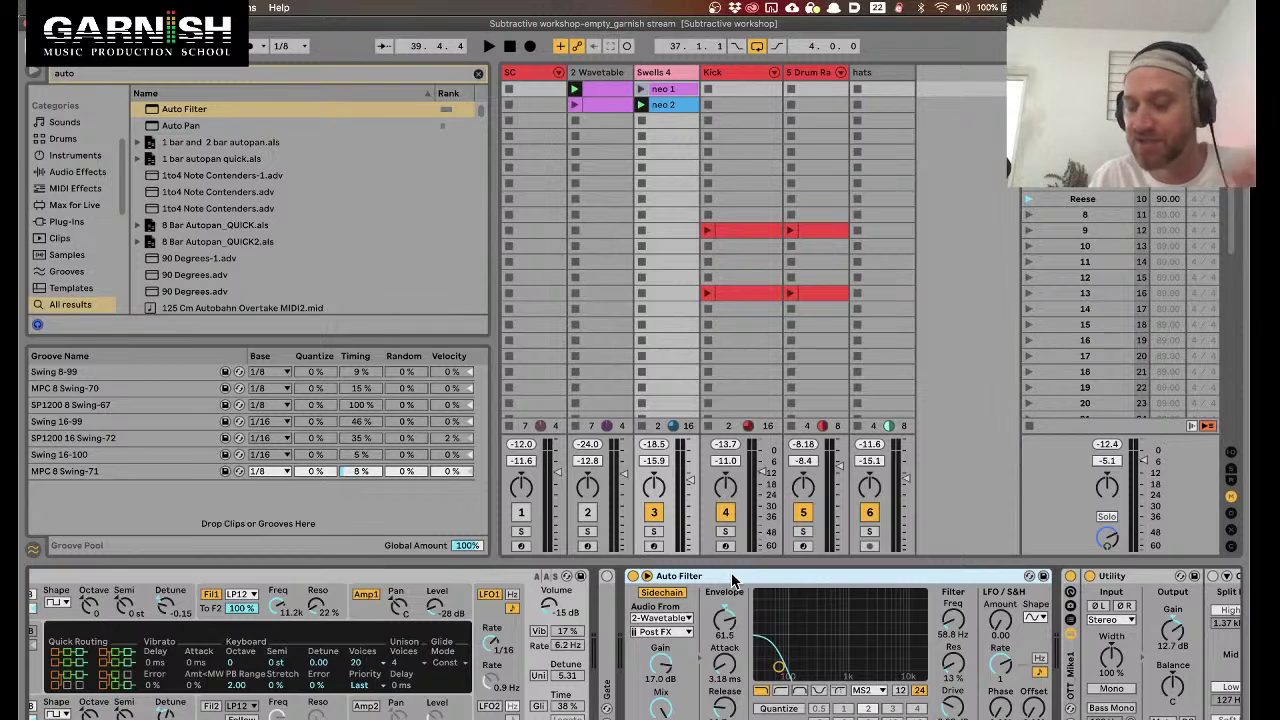
# Expand the Gate device on Swells 4 and compare the sound with it switched on and off
pyautogui.click(605, 608)
pyautogui.press('space')
pyautogui.doubleClick(605, 608)
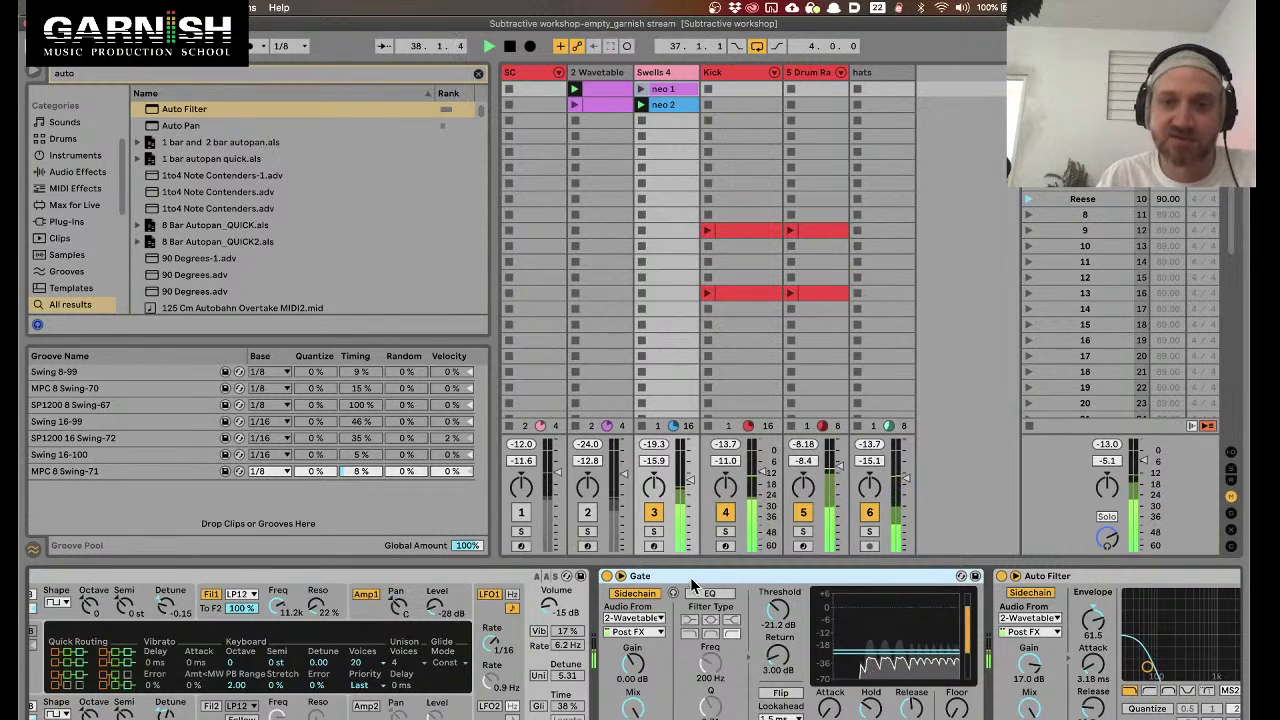
pyautogui.click(607, 577)
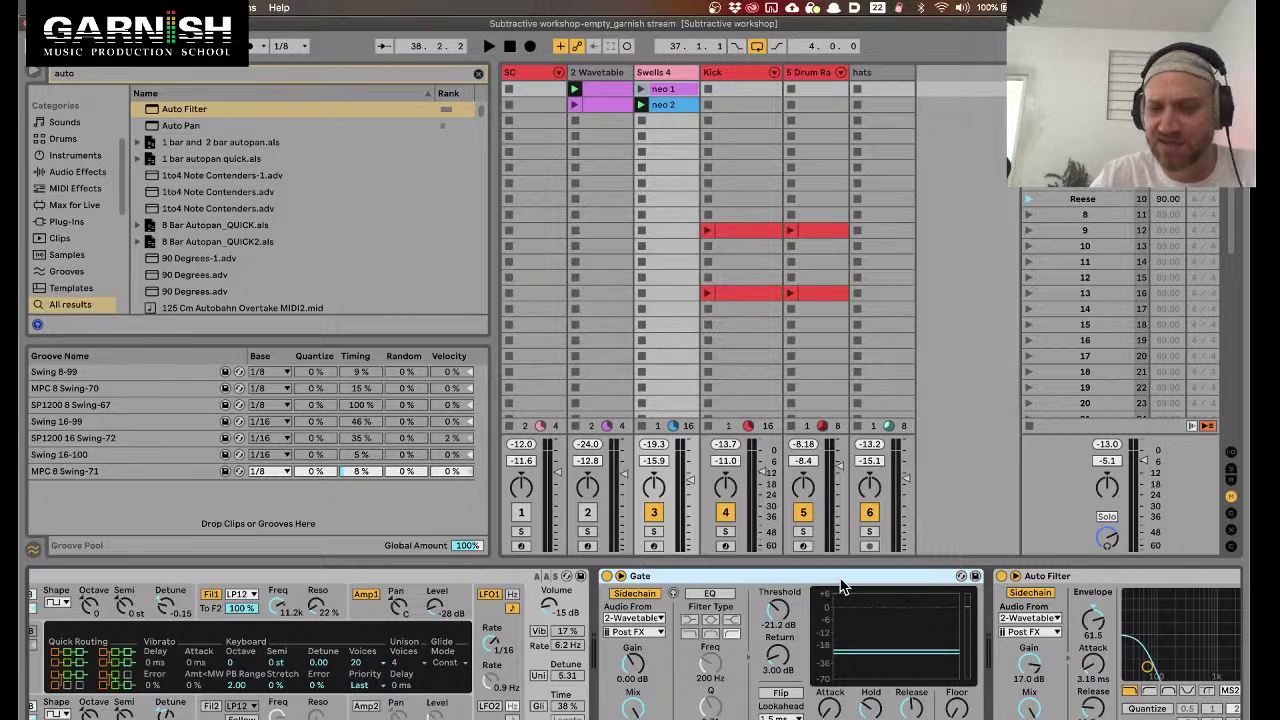
# Play the loop and examine Gate and Auto Filter side by side in the Swells 4 device chain
pyautogui.hscroll(10, 840, 587)
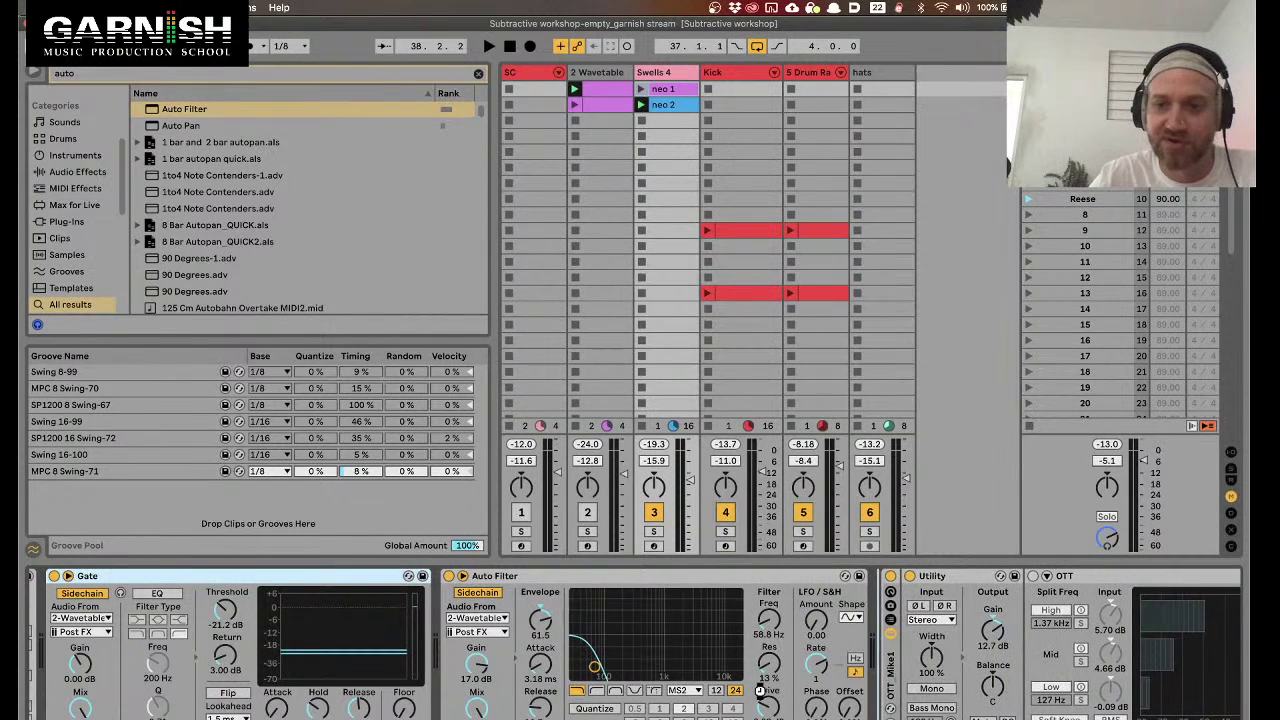
pyautogui.press('space')
pyautogui.moveTo(574, 577); pyautogui.dragTo(178, 668)
pyautogui.hscroll(2, 175, 668)
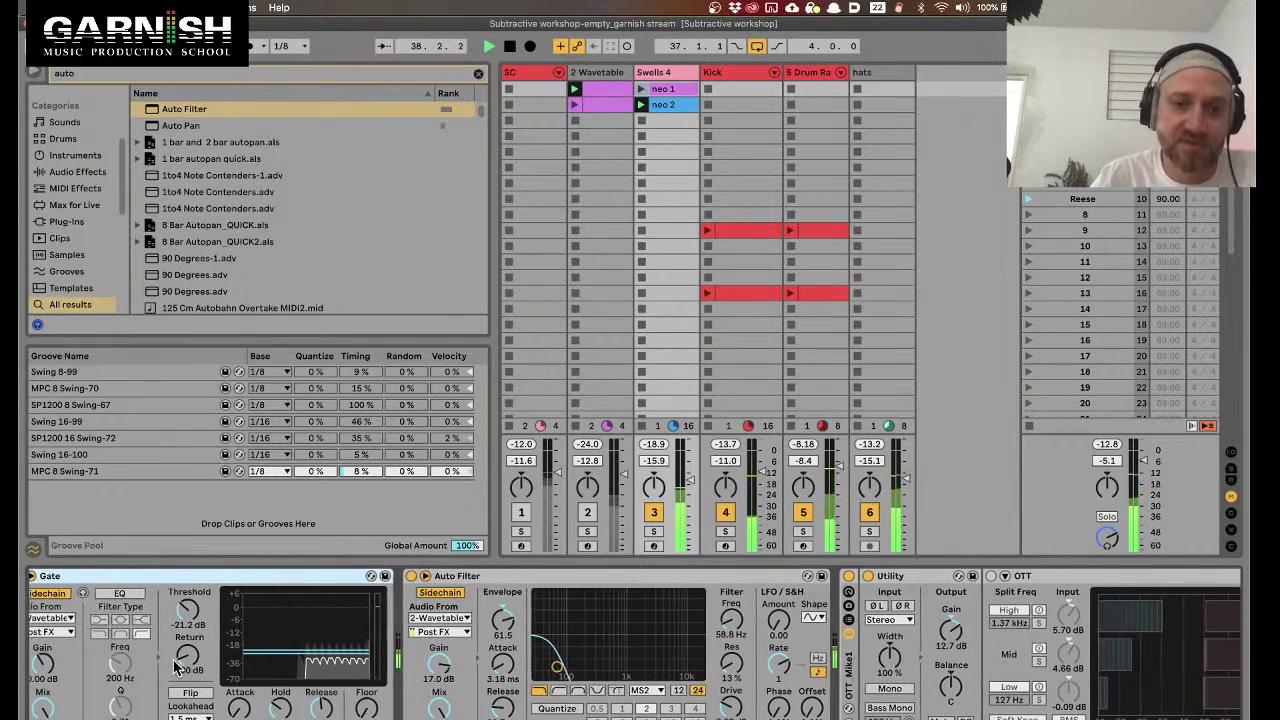
pyautogui.hscroll(-5, 175, 668)
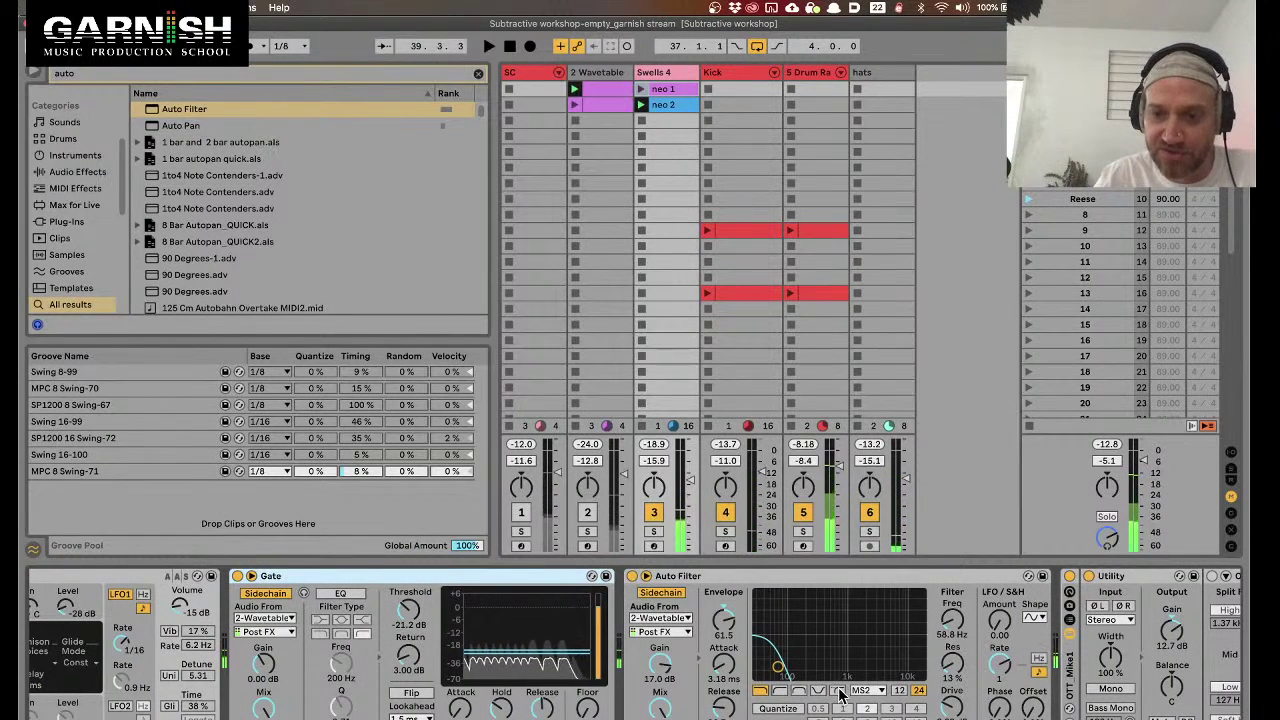
# Switch Auto Filter to high-pass with a 26.0 Hz cutoff, and lower its envelope amount to 39.5 and sidechain gain to 5.02 dB during playback
pyautogui.click(781, 692)
pyautogui.press('space')
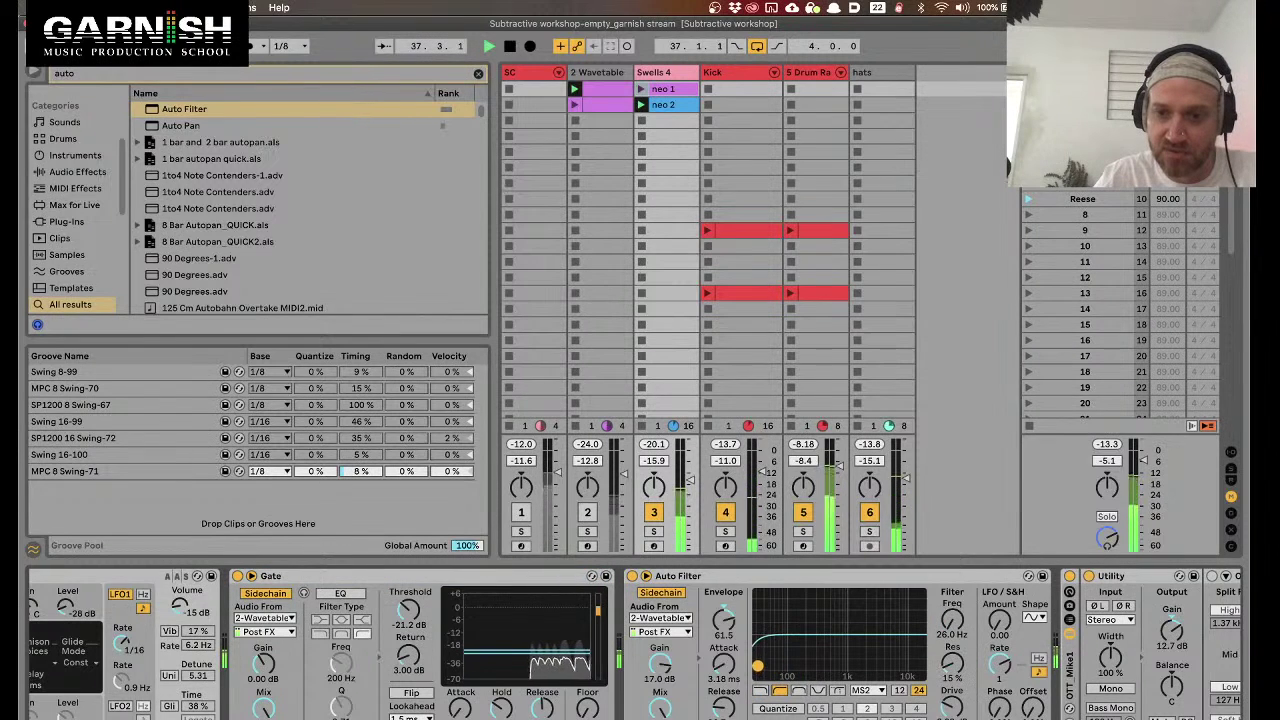
pyautogui.moveTo(723, 620); pyautogui.dragTo(723, 685)
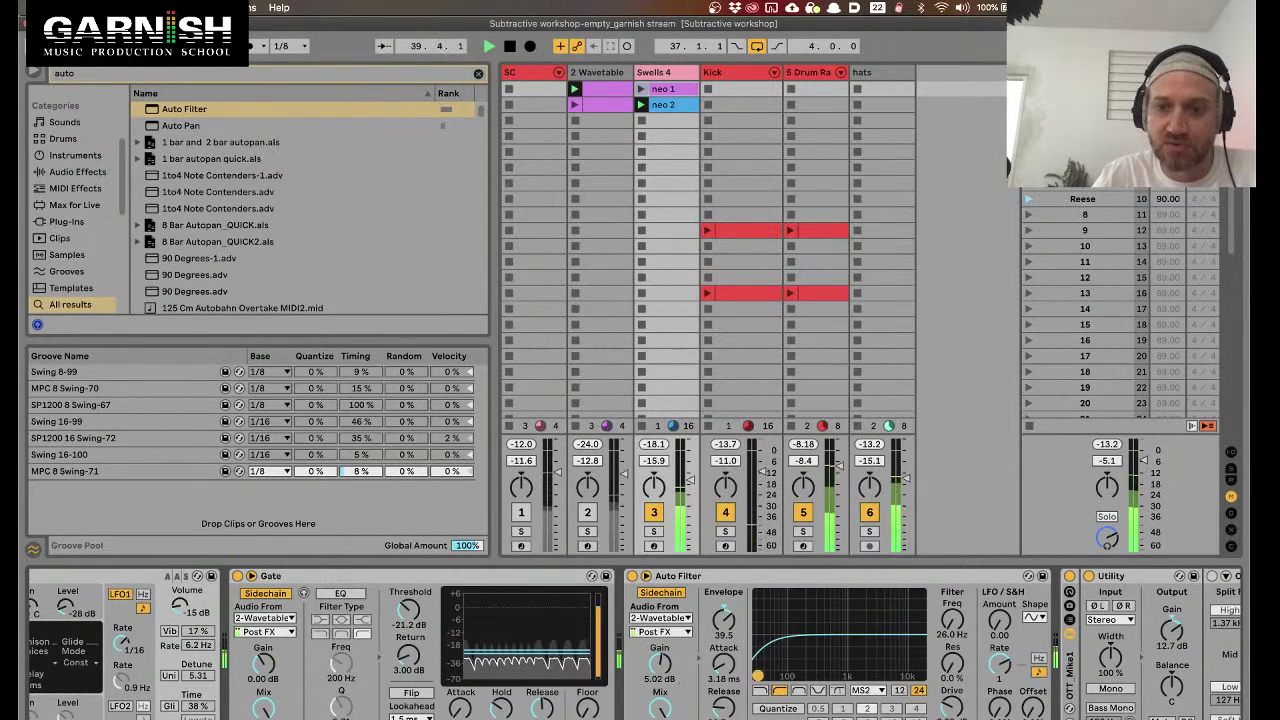
# Try Auto Filter as a high-pass at 124 Hz with 41% resonance and as a low-pass at 1.16 kHz with 28% resonance
pyautogui.moveTo(758, 676); pyautogui.dragTo(798, 655)
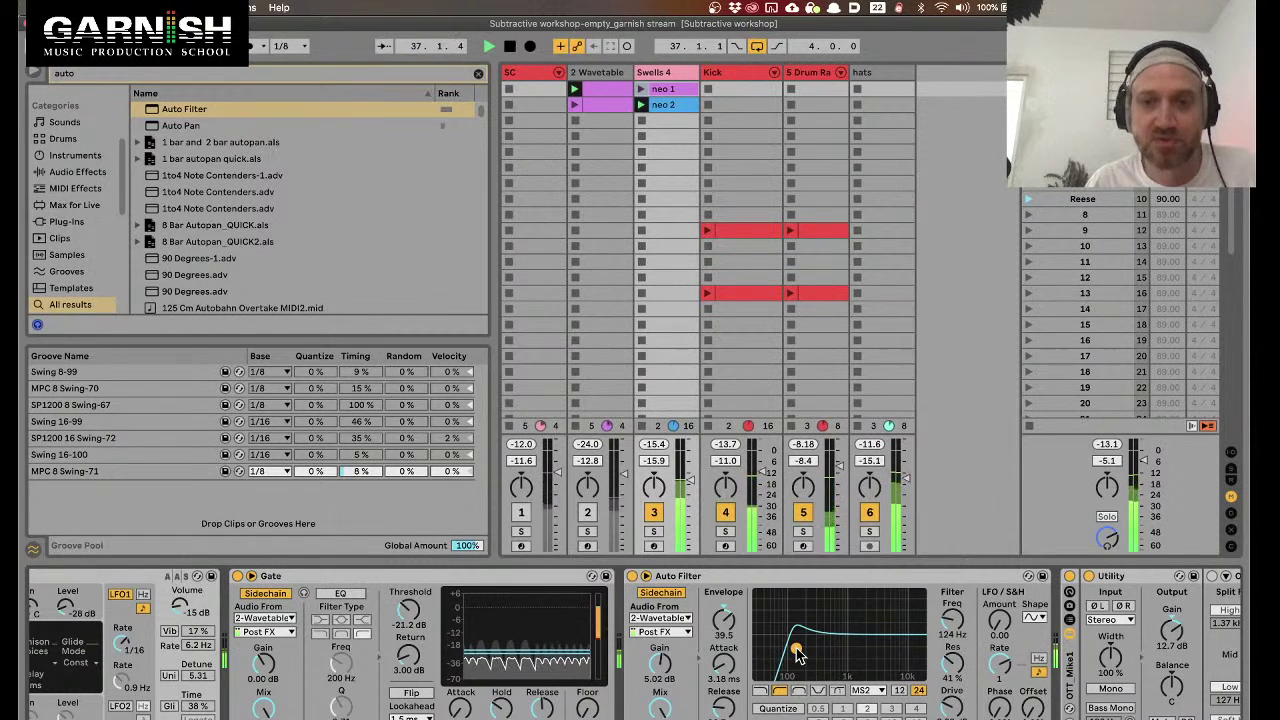
pyautogui.click(760, 690)
pyautogui.moveTo(796, 649); pyautogui.dragTo(850, 657)
pyautogui.press('space')
pyautogui.press('space')
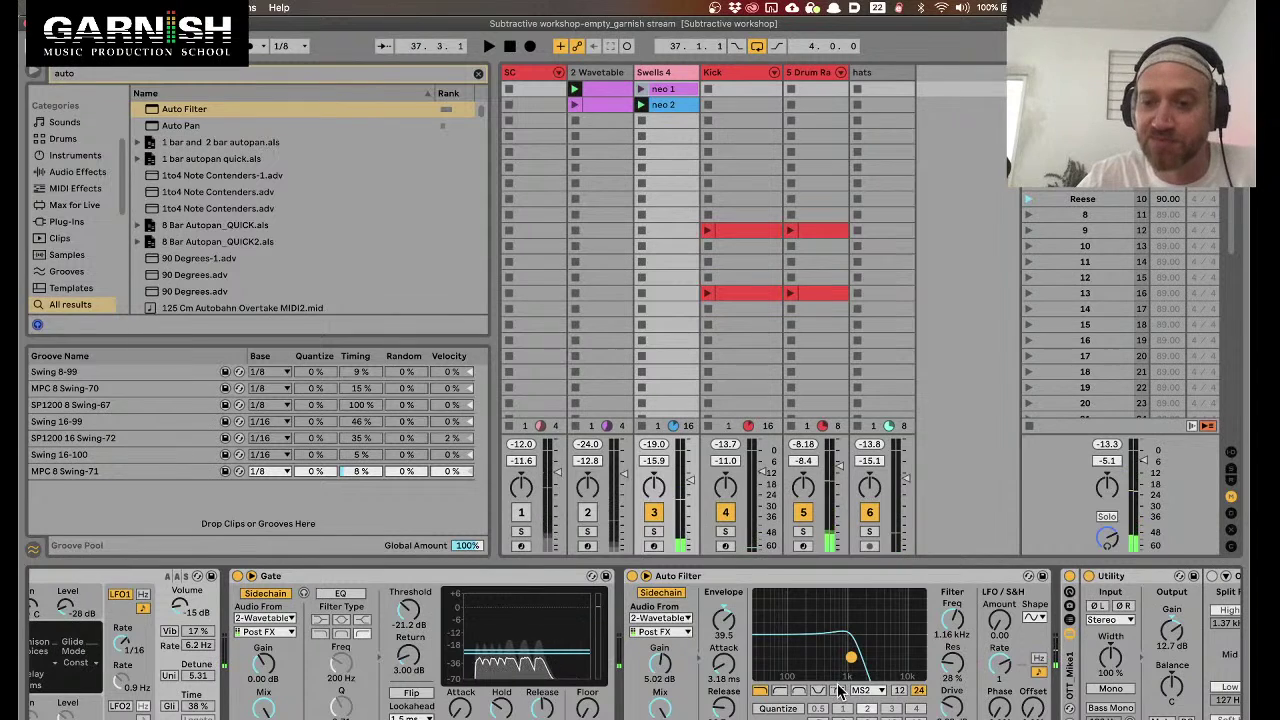
# Switch Auto Filter to the morph filter type and sweep its frequency down to 115 Hz with 33% resonance during playback
pyautogui.click(838, 690)
pyautogui.moveTo(953, 708); pyautogui.dragTo(945, 712)
pyautogui.press('space')
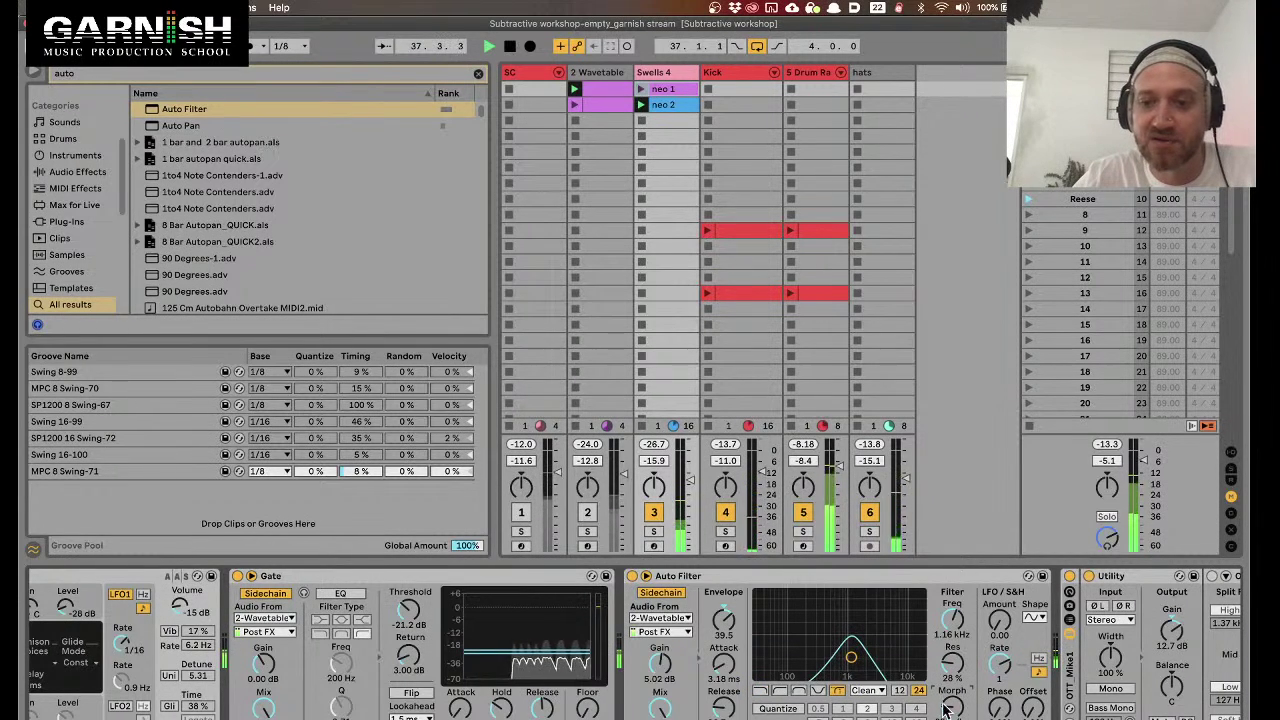
pyautogui.moveTo(850, 657); pyautogui.dragTo(795, 660)
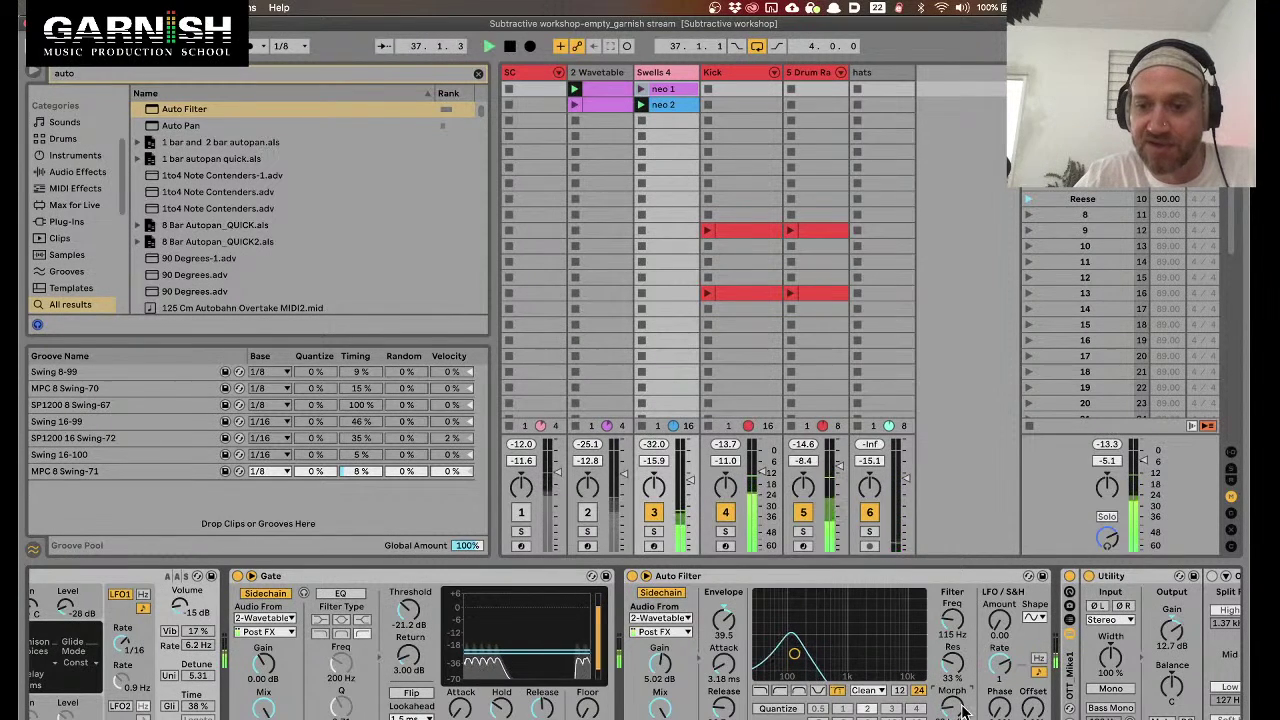
# Change Auto Filter's circuit to OSR and set its frequency to 360 Hz with 24% resonance during playback
pyautogui.click(868, 690)
pyautogui.click(874, 712)
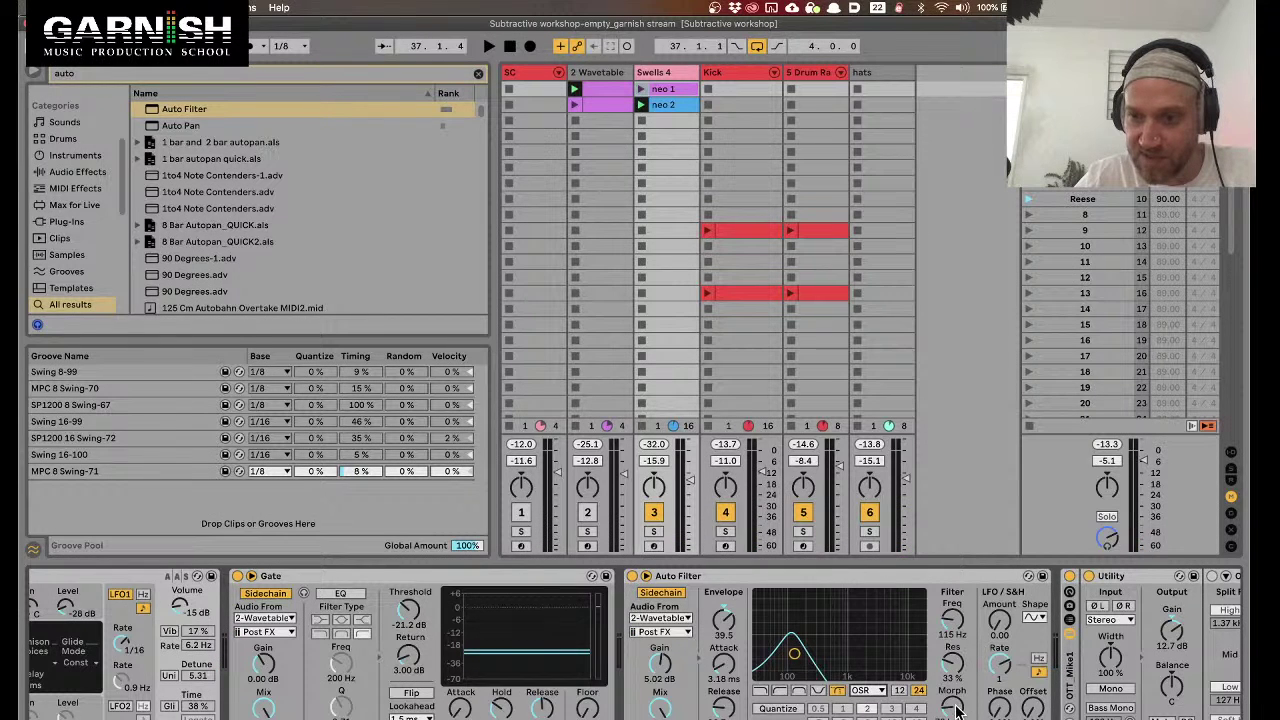
pyautogui.press('space')
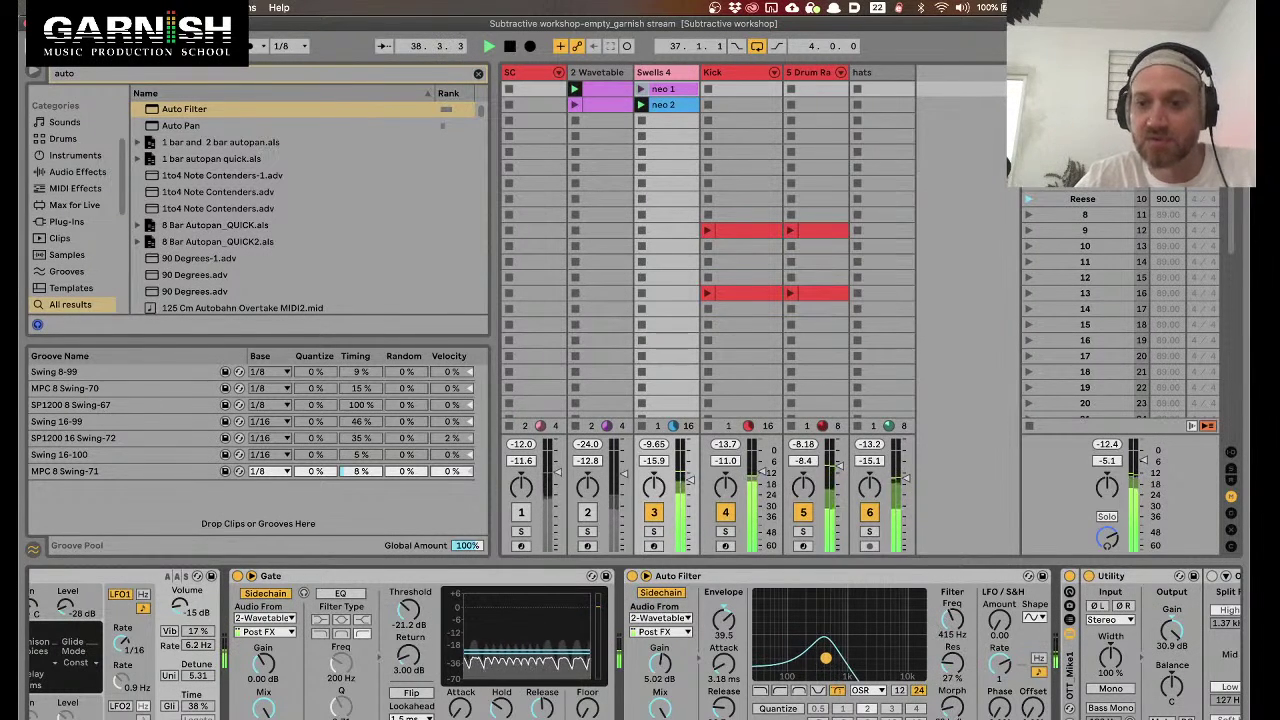
pyautogui.moveTo(826, 658); pyautogui.dragTo(821, 660)
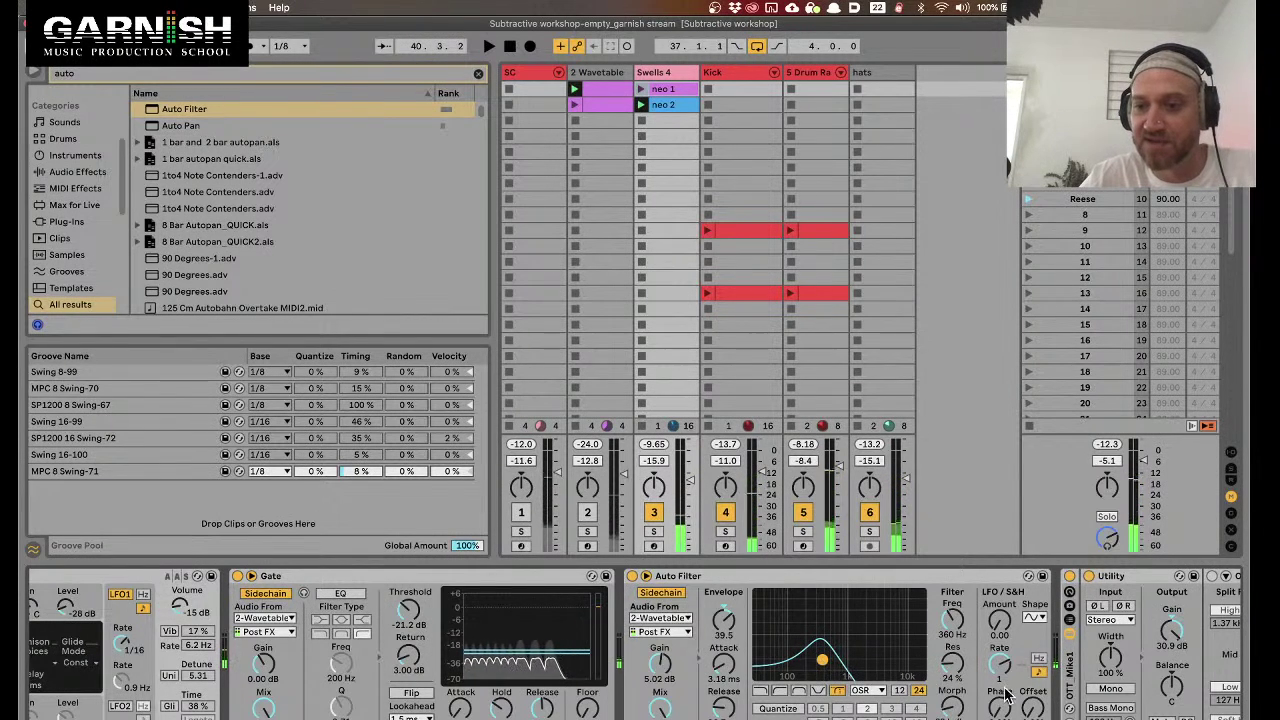
# Lower Utility's gain to 25.6 dB and raise the Swells 4 track volume to -12.3 dB while the loop plays
pyautogui.hscroll(5, 1005, 695)
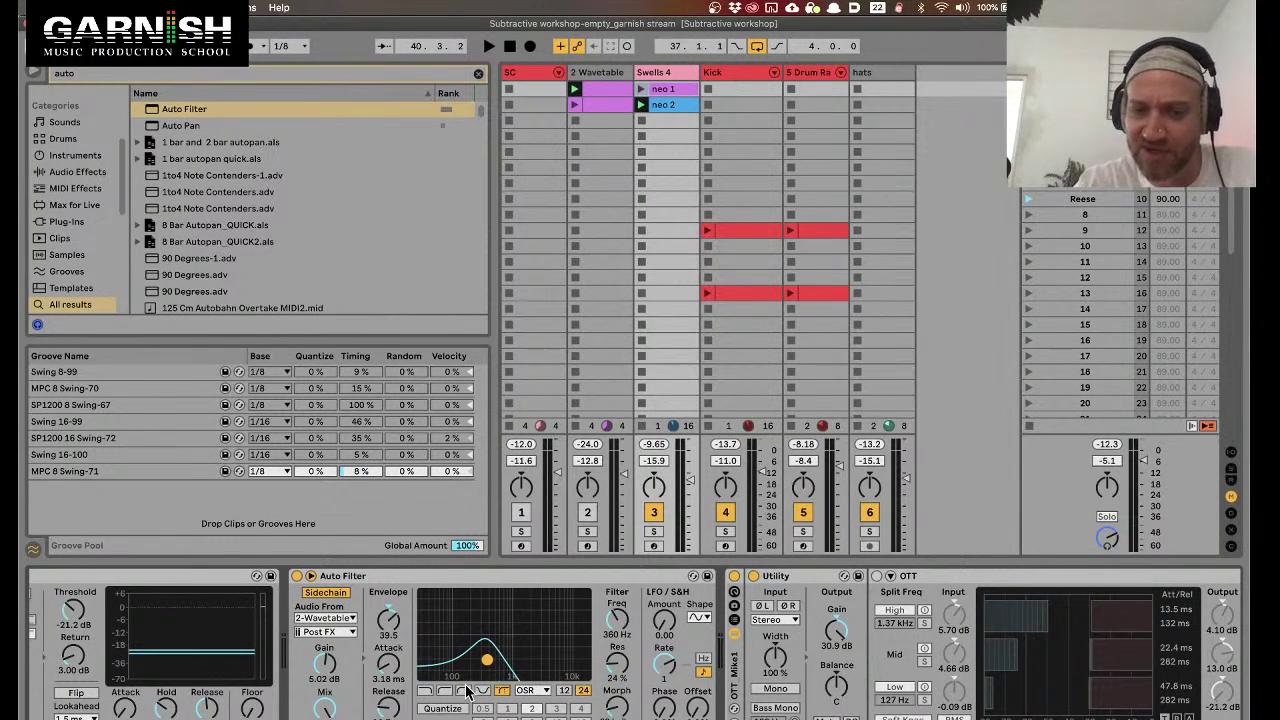
pyautogui.press('space')
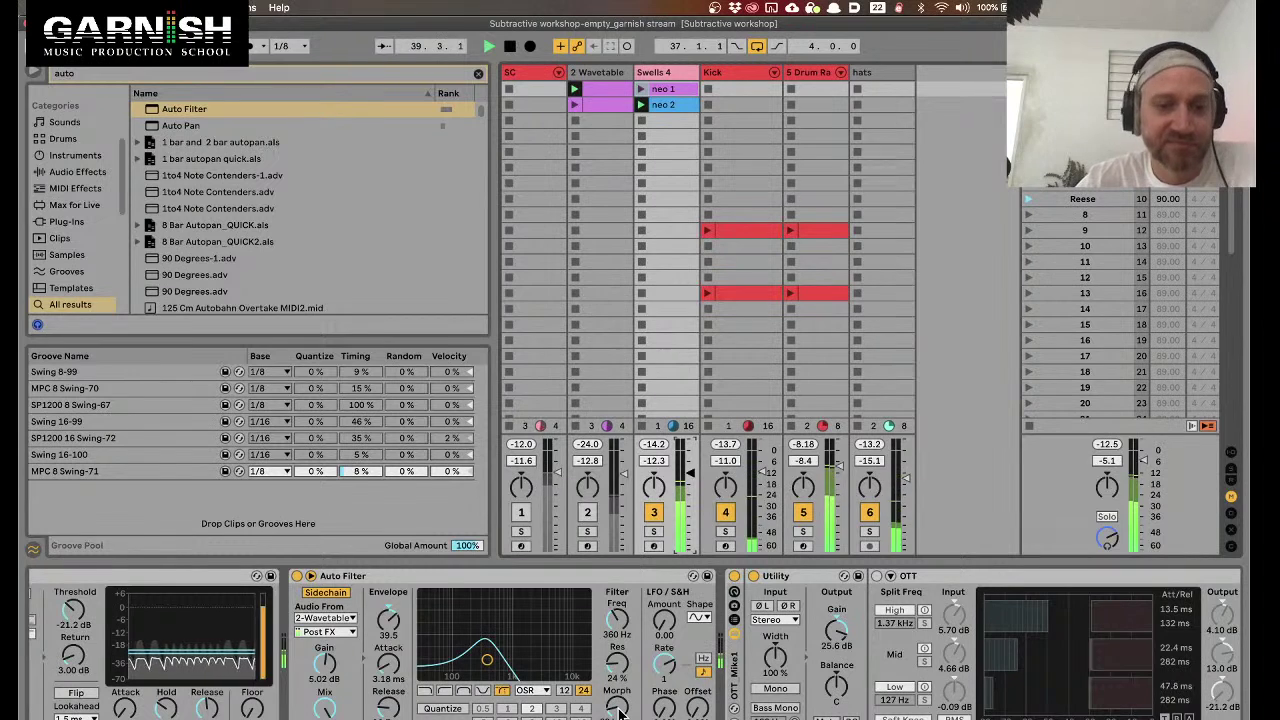
pyautogui.press('space')
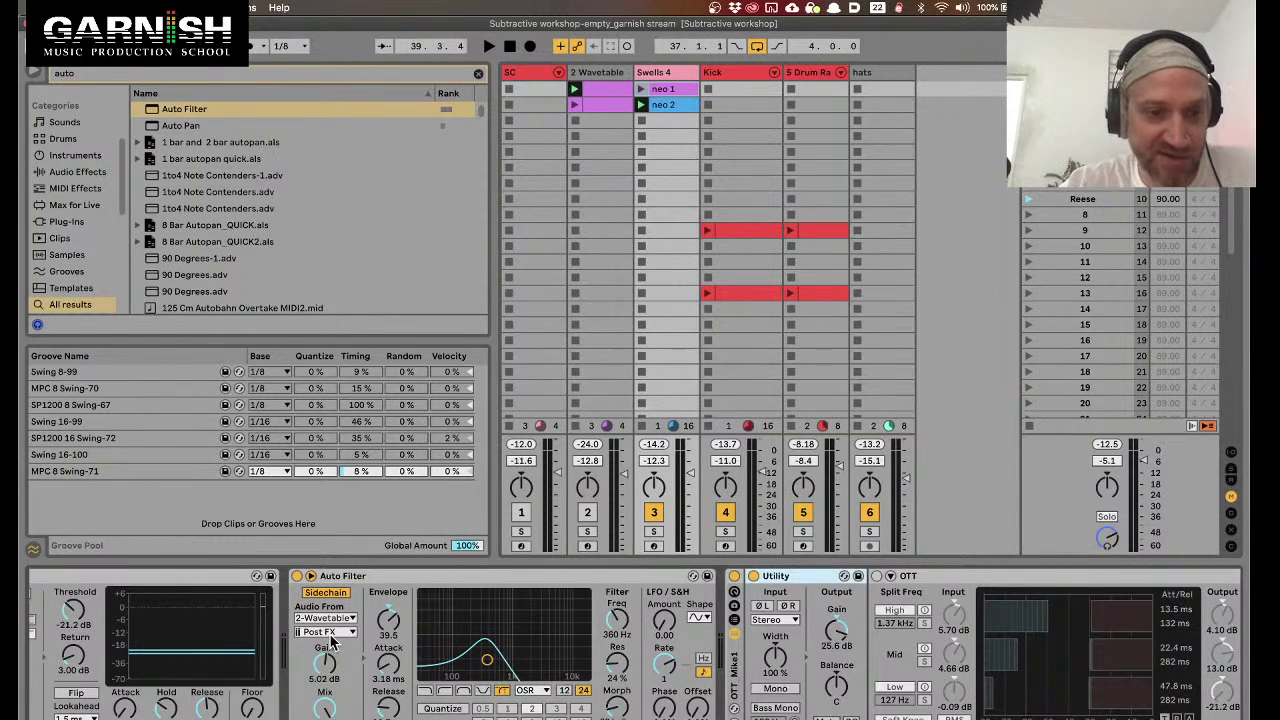
# Try Auto Filter's Quantize switched on and off
pyautogui.hscroll(-5, 333, 641)
pyautogui.click(402, 586)
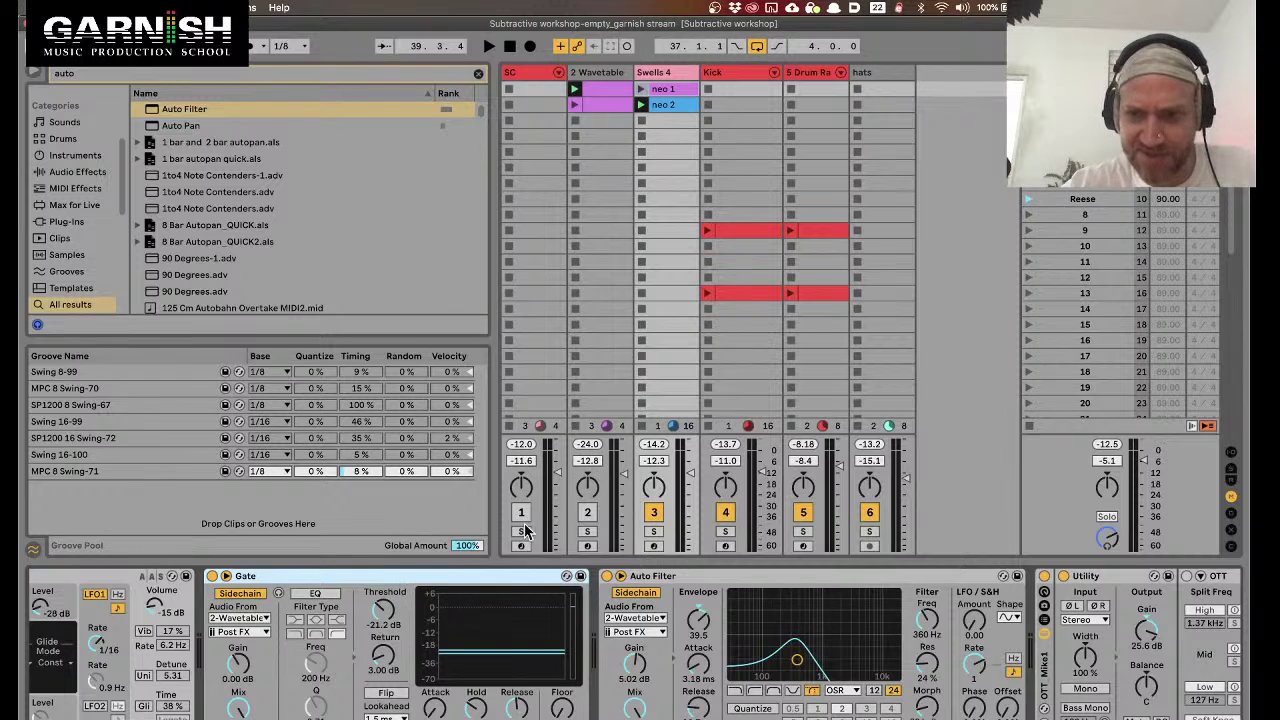
pyautogui.click(742, 709)
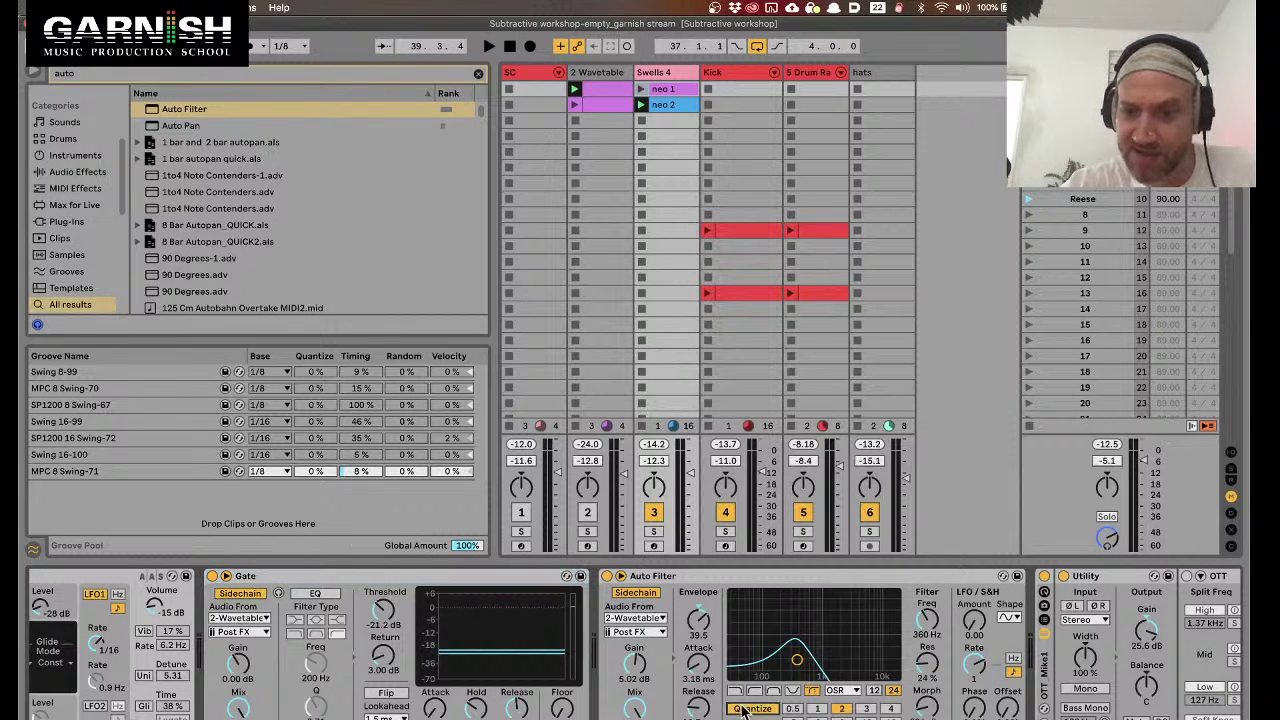
pyautogui.click(751, 709)
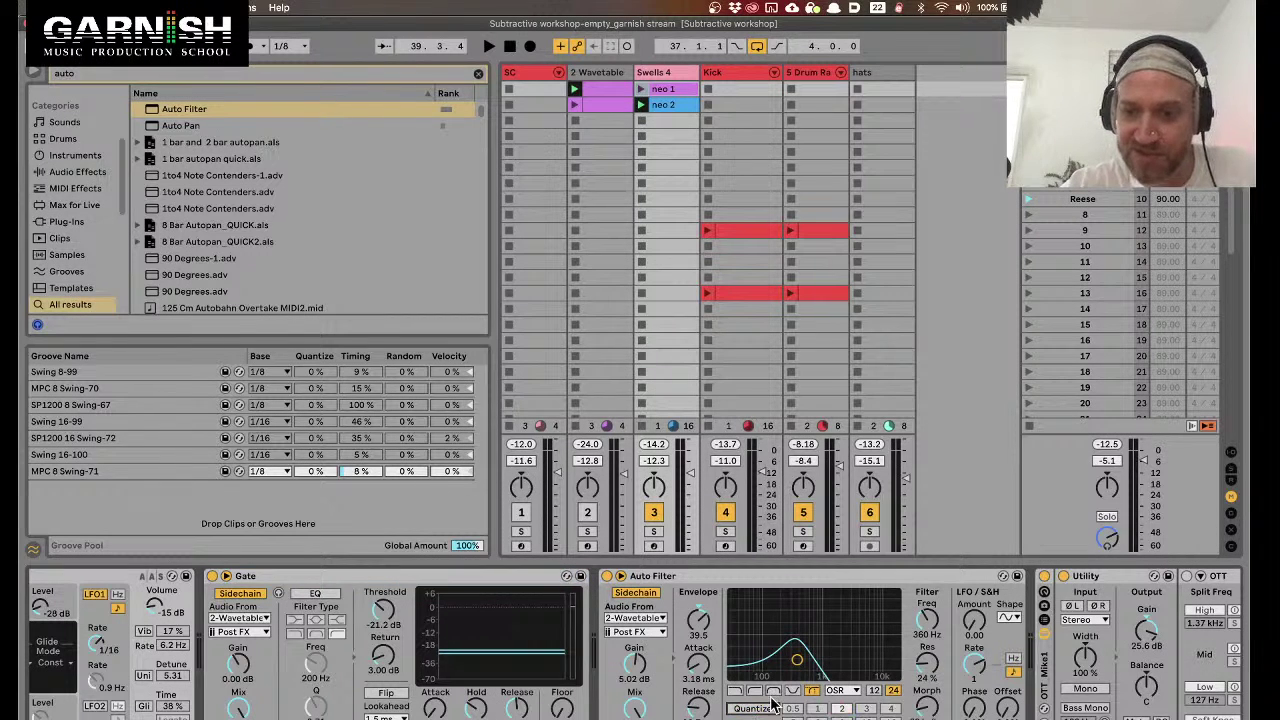
# Set Auto Filter's LFO to a rising sawtooth with a 1/4 rate and an amount of 30.0, undoing the trial at a lower amount
pyautogui.click(1010, 618)
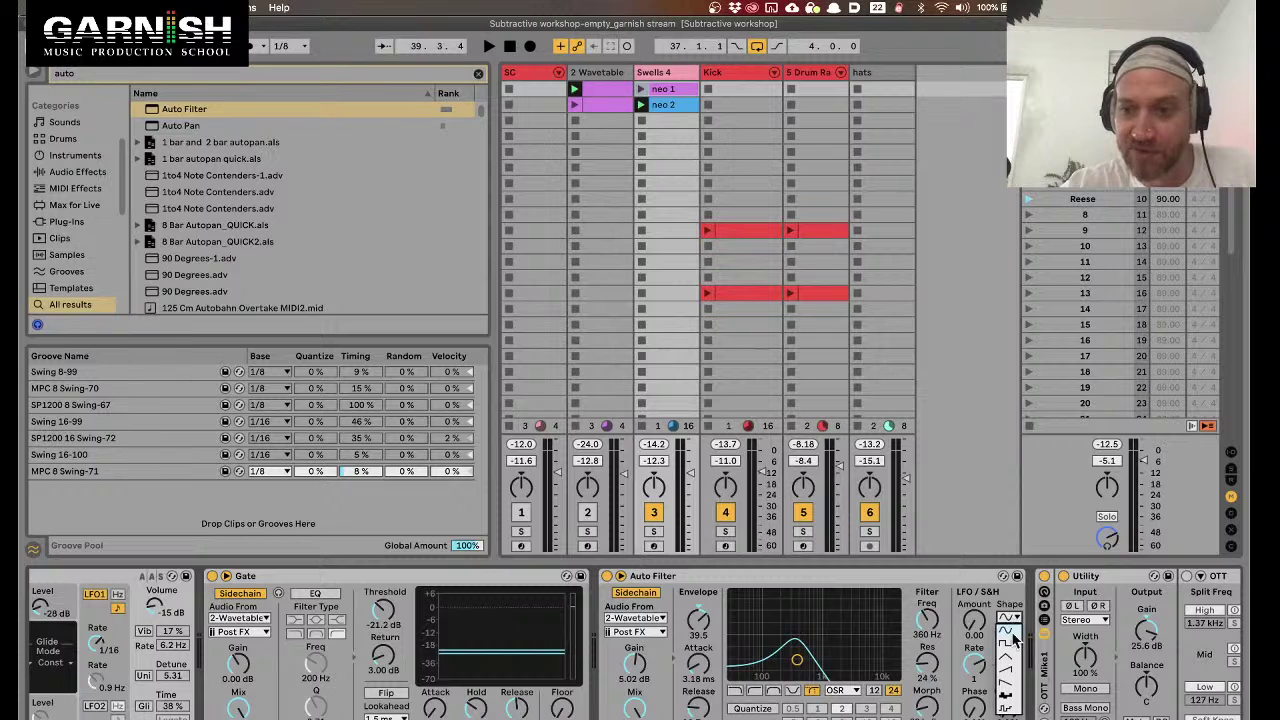
pyautogui.click(1014, 677)
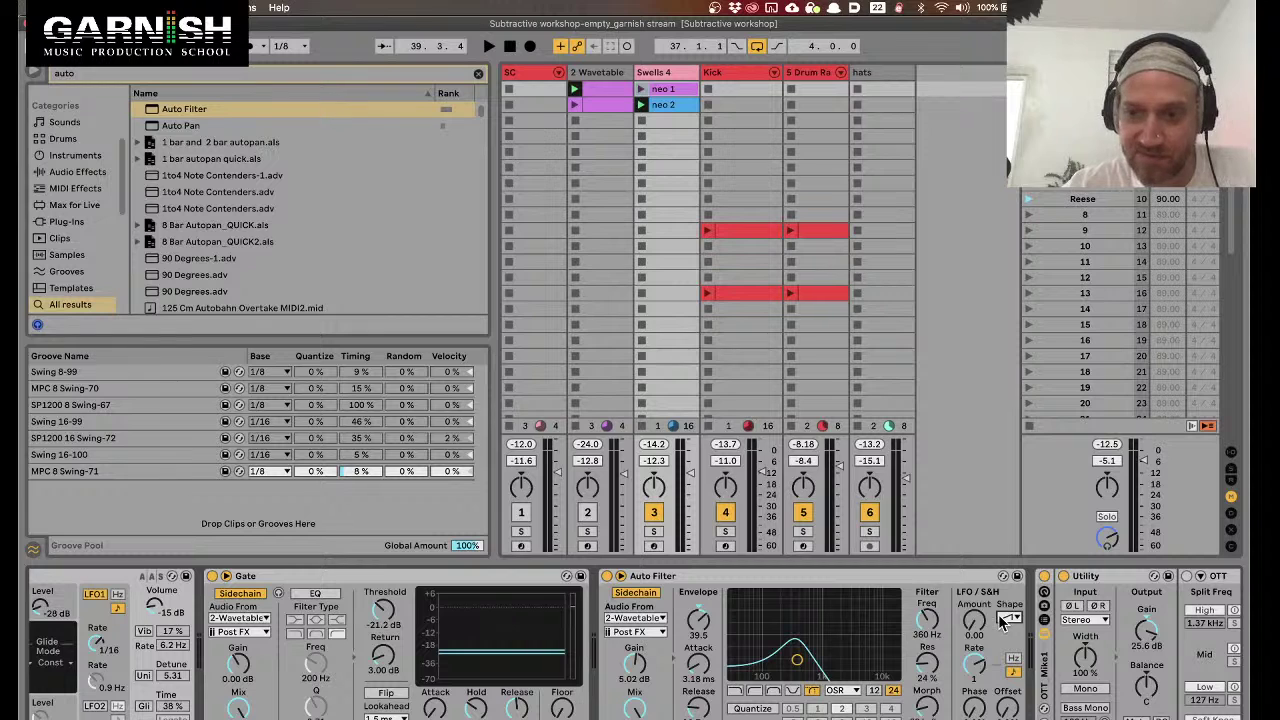
pyautogui.click(1012, 618)
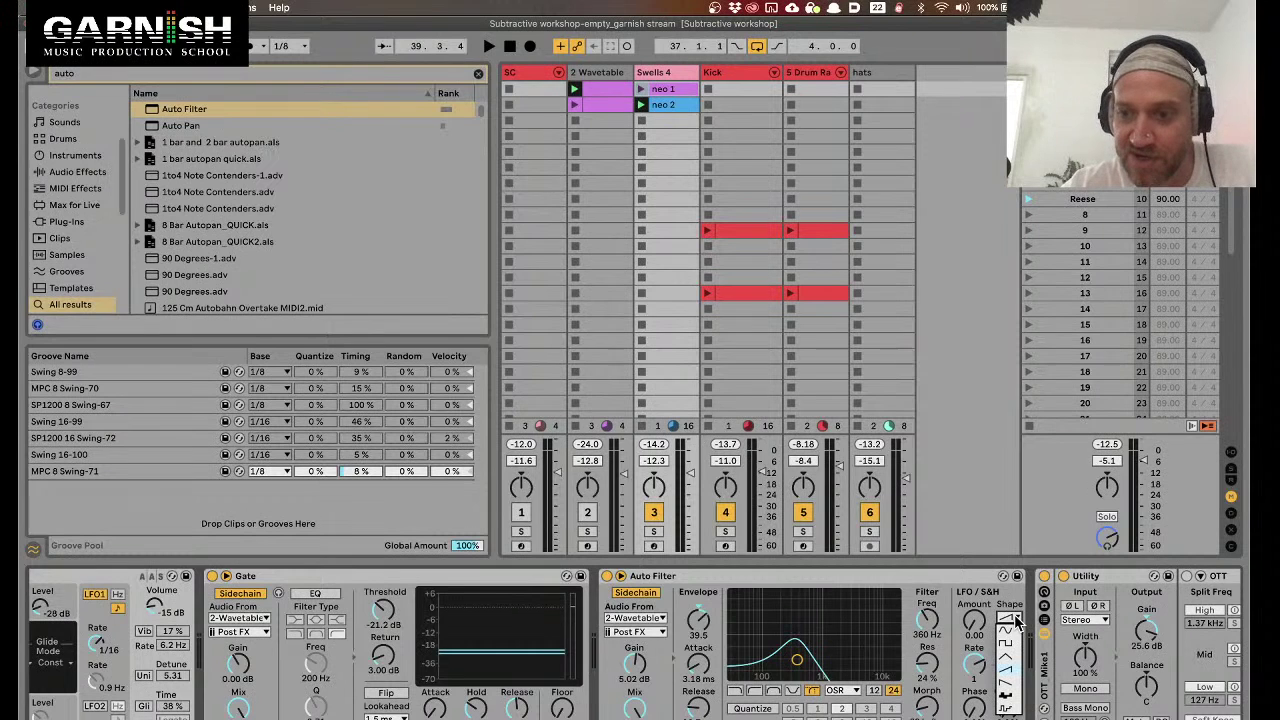
pyautogui.click(1010, 676)
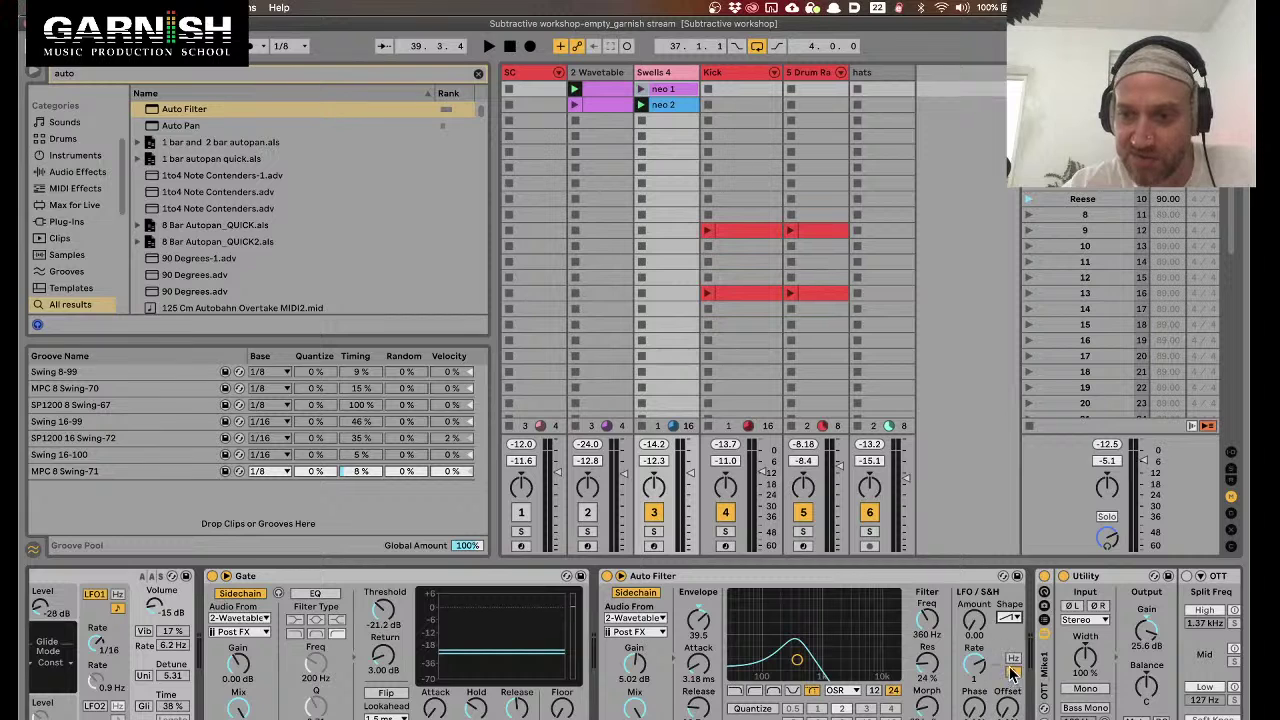
pyautogui.moveTo(978, 622); pyautogui.dragTo(978, 598)
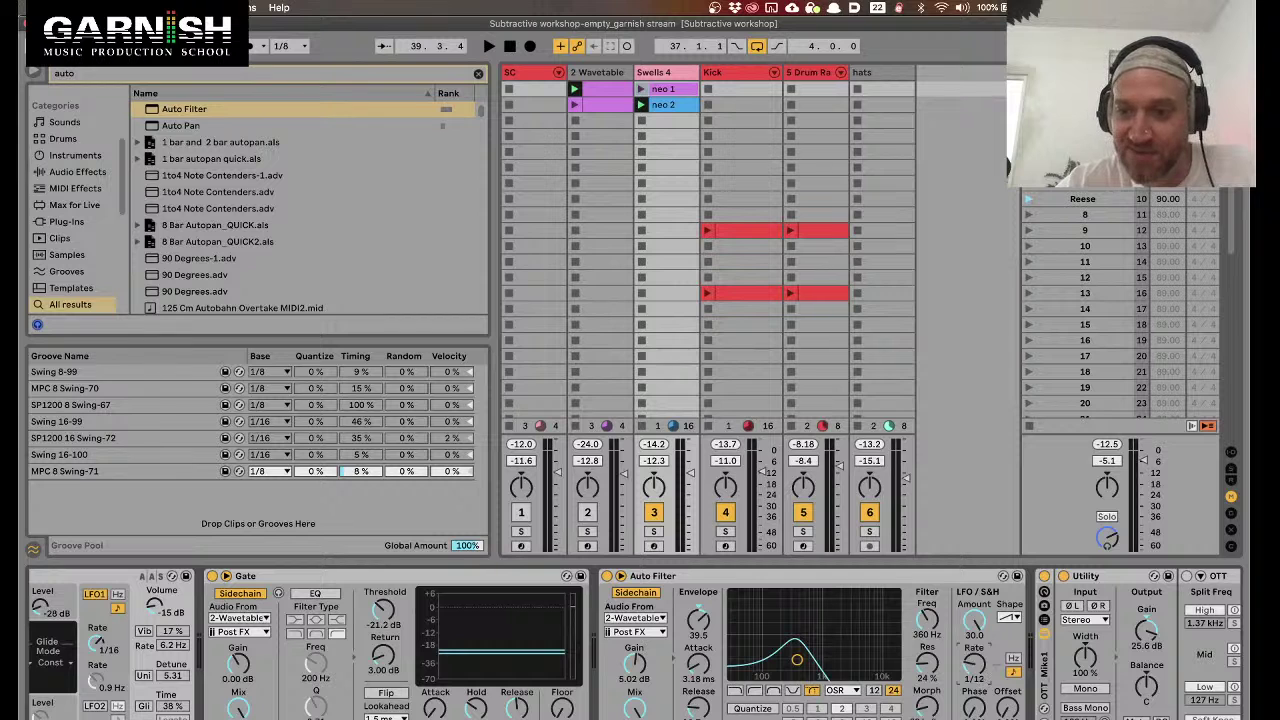
pyautogui.moveTo(980, 664); pyautogui.dragTo(980, 676)
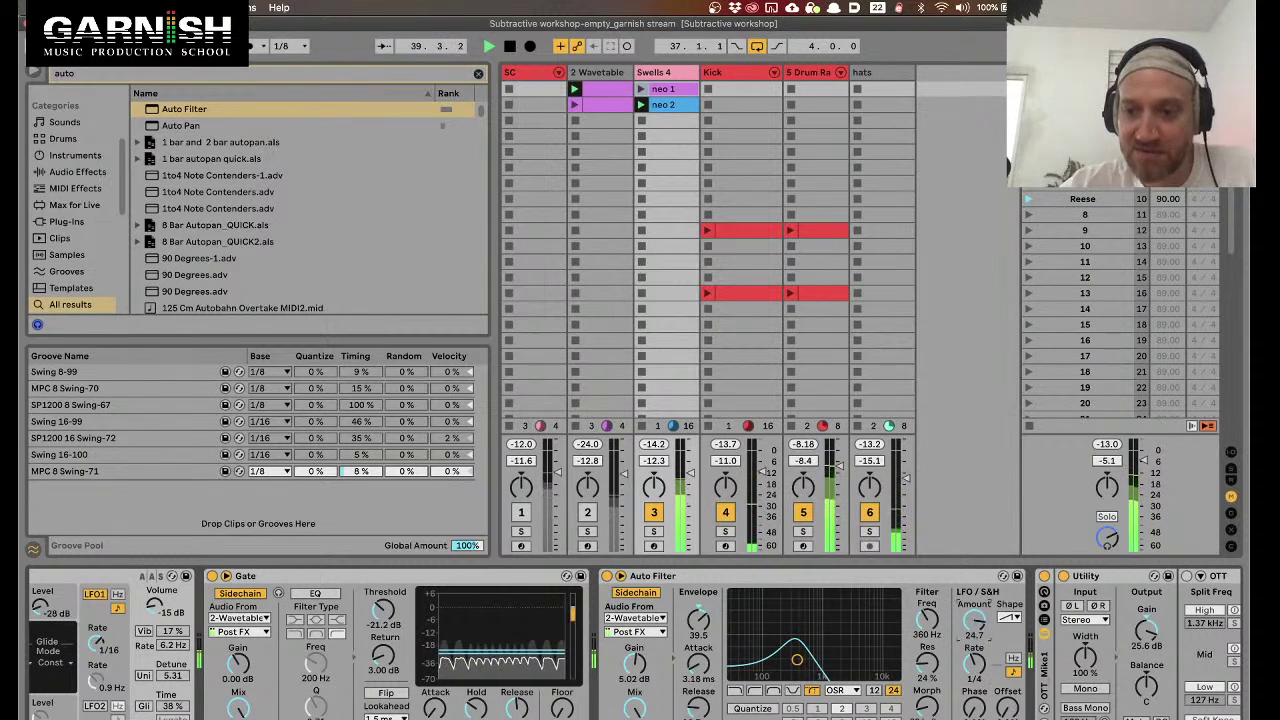
pyautogui.moveTo(973, 622); pyautogui.dragTo(973, 640)
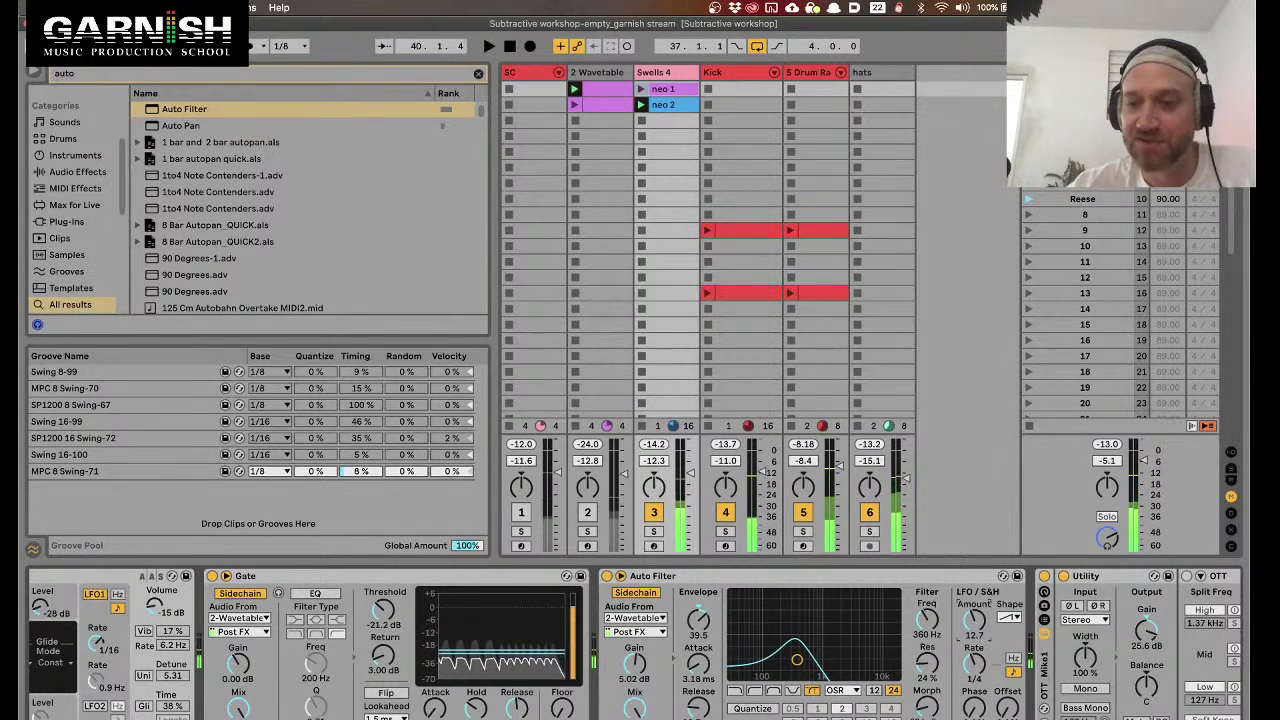
pyautogui.press('super+z')
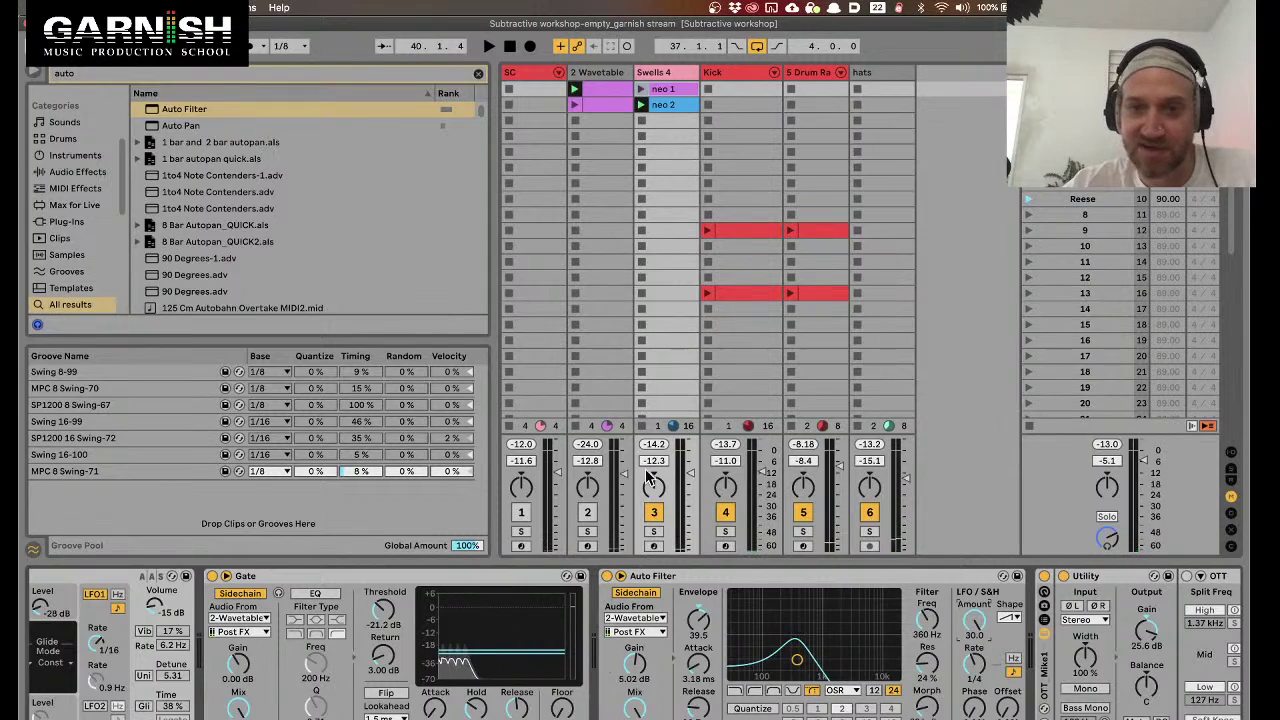
# Examine the note rhythm in the playing 2 Wavetable clip and return to the Swells 4 device chain
pyautogui.click(597, 92)
pyautogui.scroll(3, 595, 93)
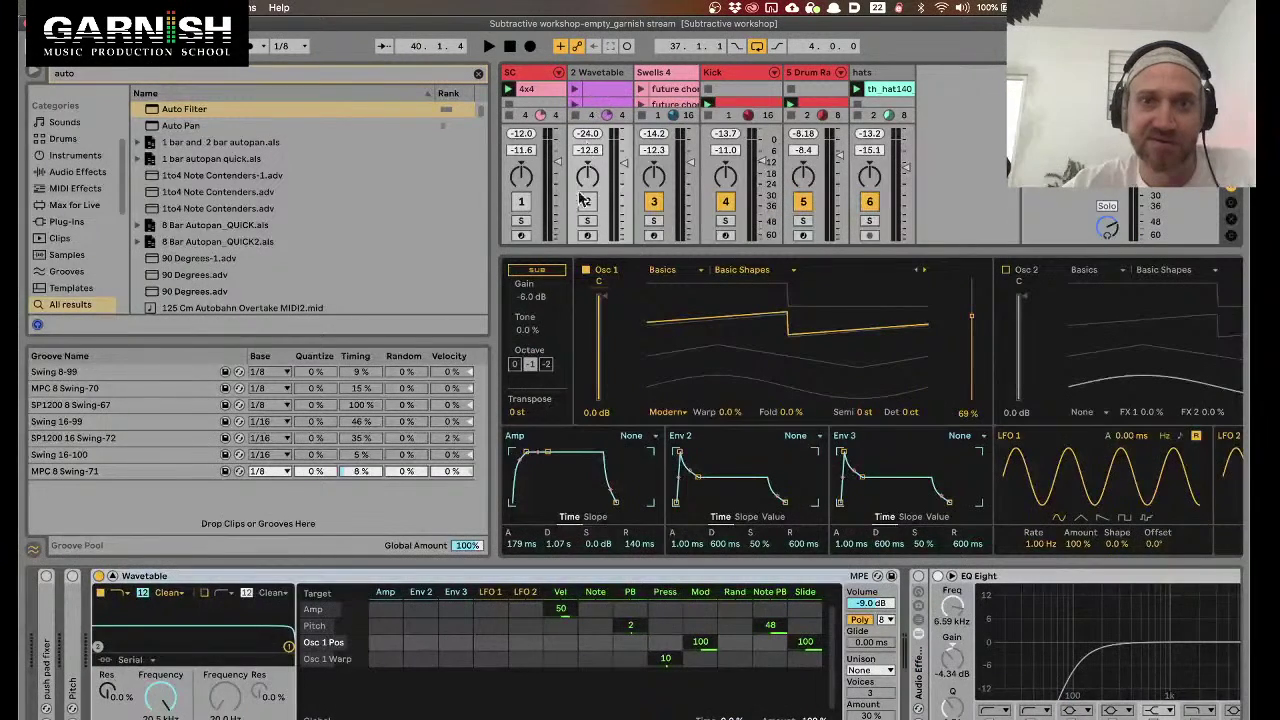
pyautogui.click(577, 266)
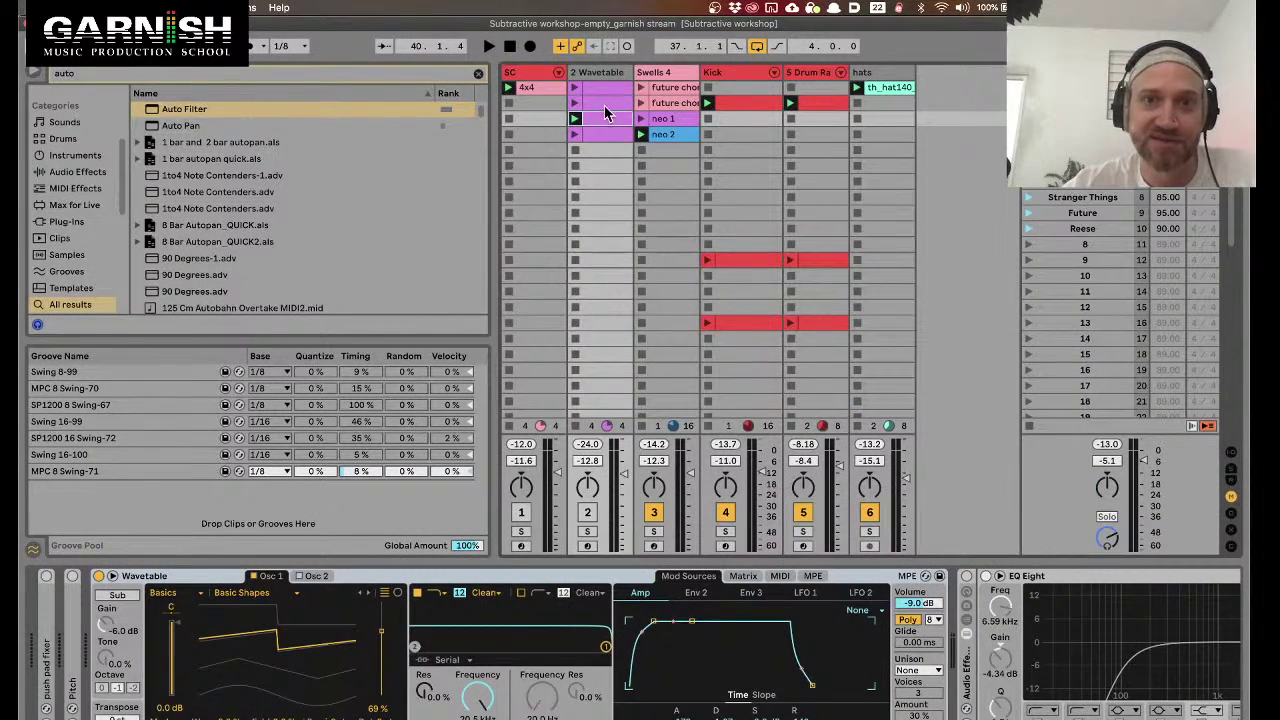
pyautogui.doubleClick(604, 116)
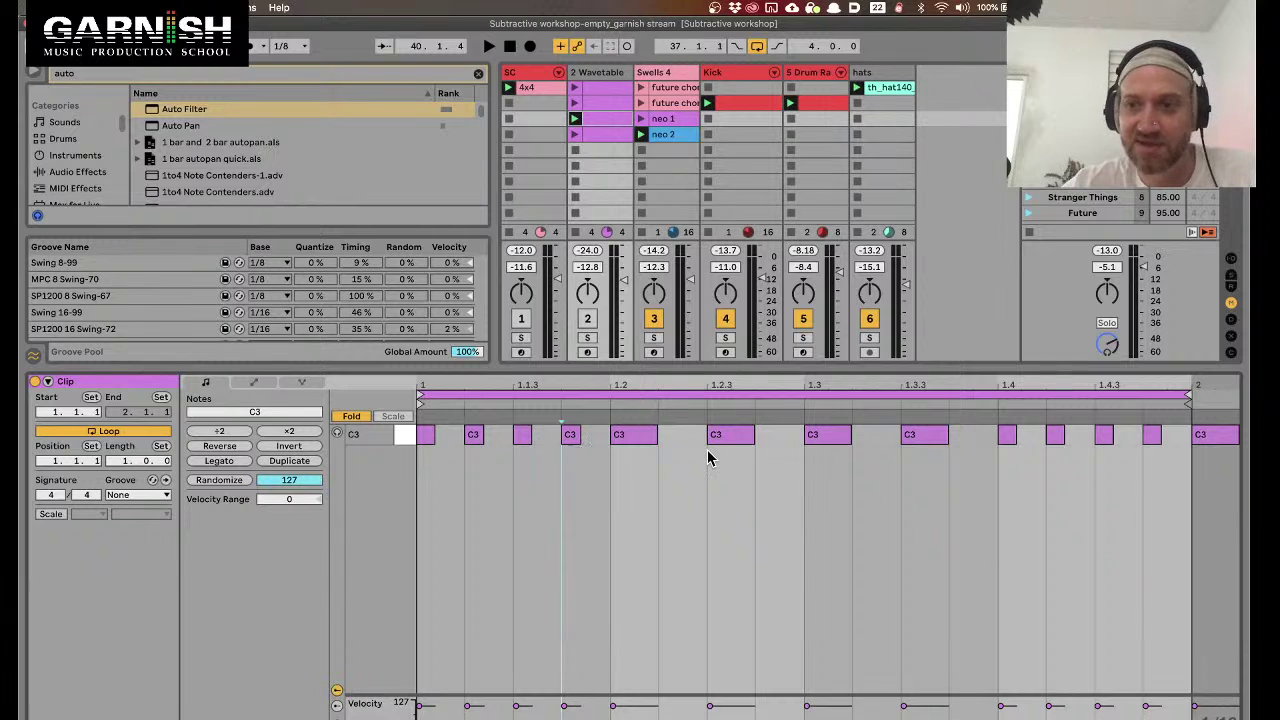
pyautogui.doubleClick(663, 72)
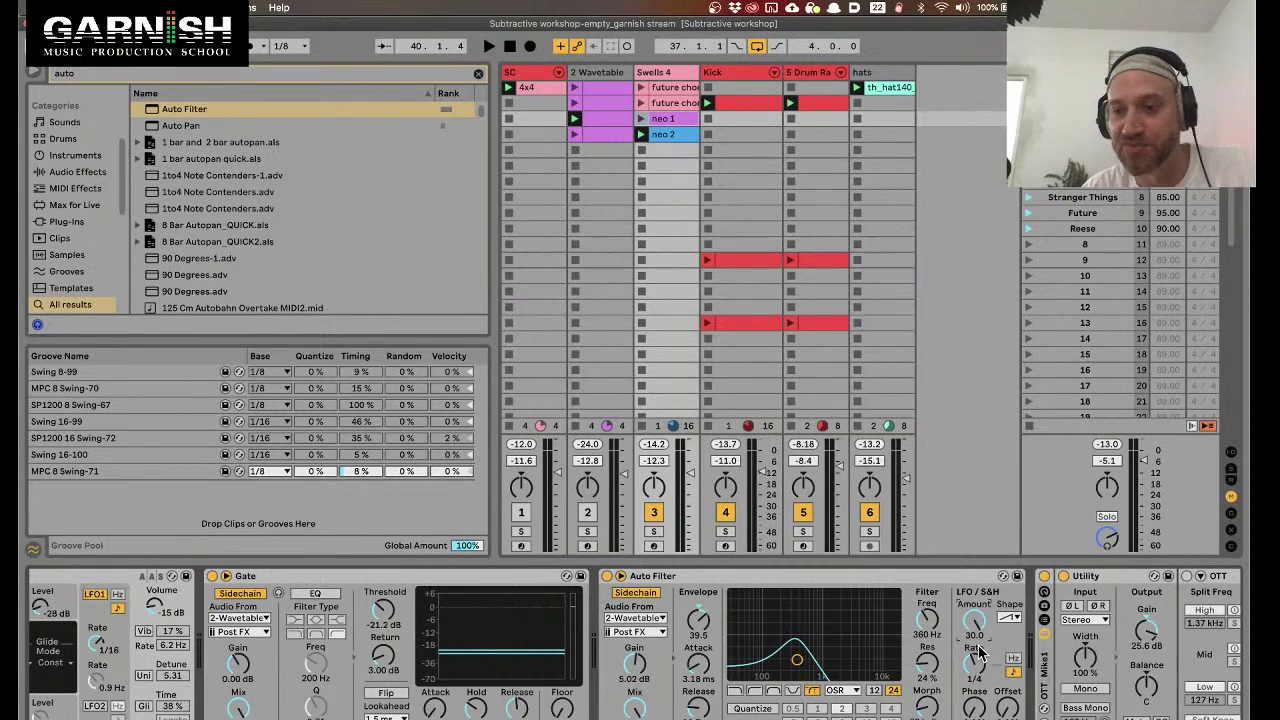
# Switch Auto Filter's LFO to a falling sawtooth, reduce its amount to 6.93 and raise the filter frequency to 1.20 kHz during playback
pyautogui.press('space')
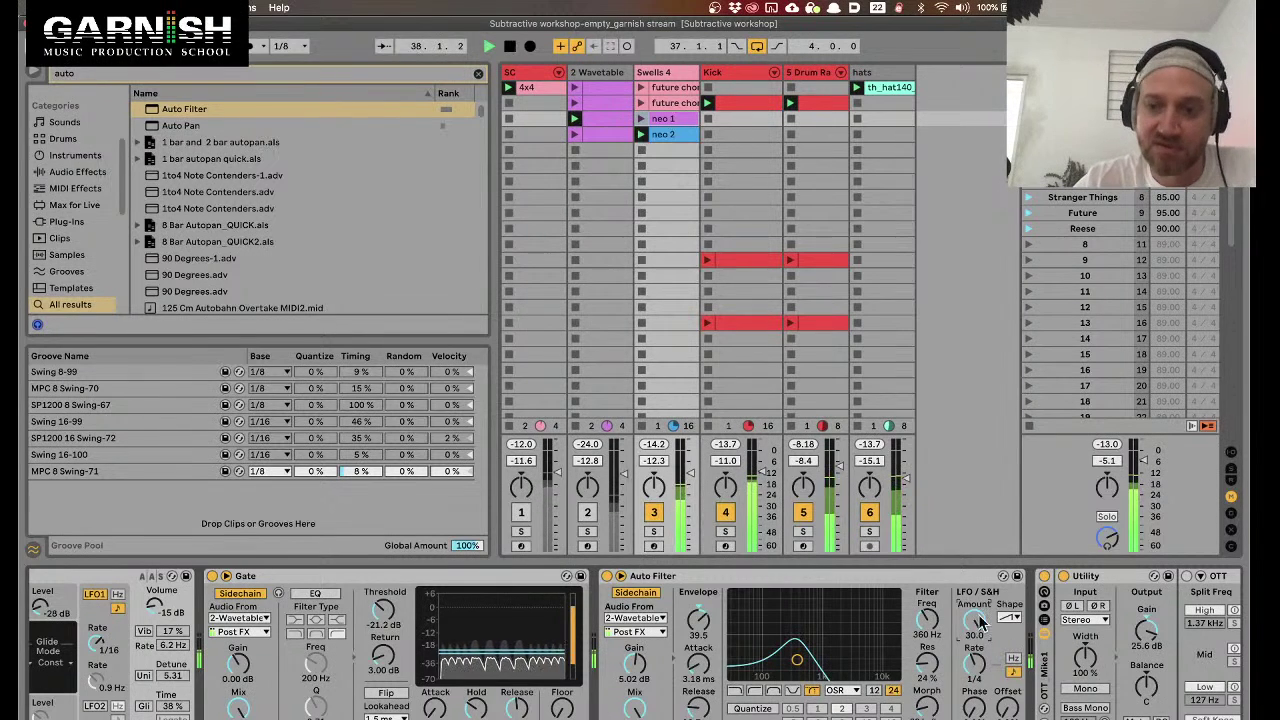
pyautogui.click(1010, 617)
pyautogui.click(1011, 681)
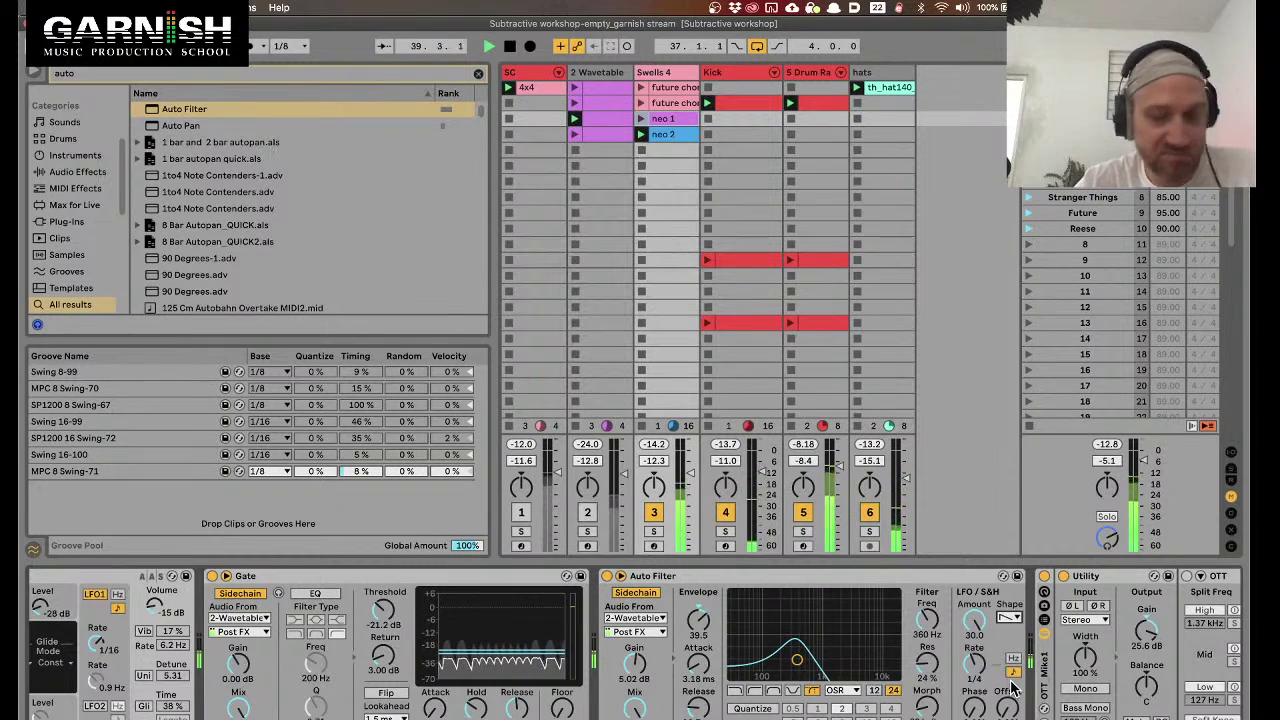
pyautogui.moveTo(972, 630); pyautogui.dragTo(972, 655)
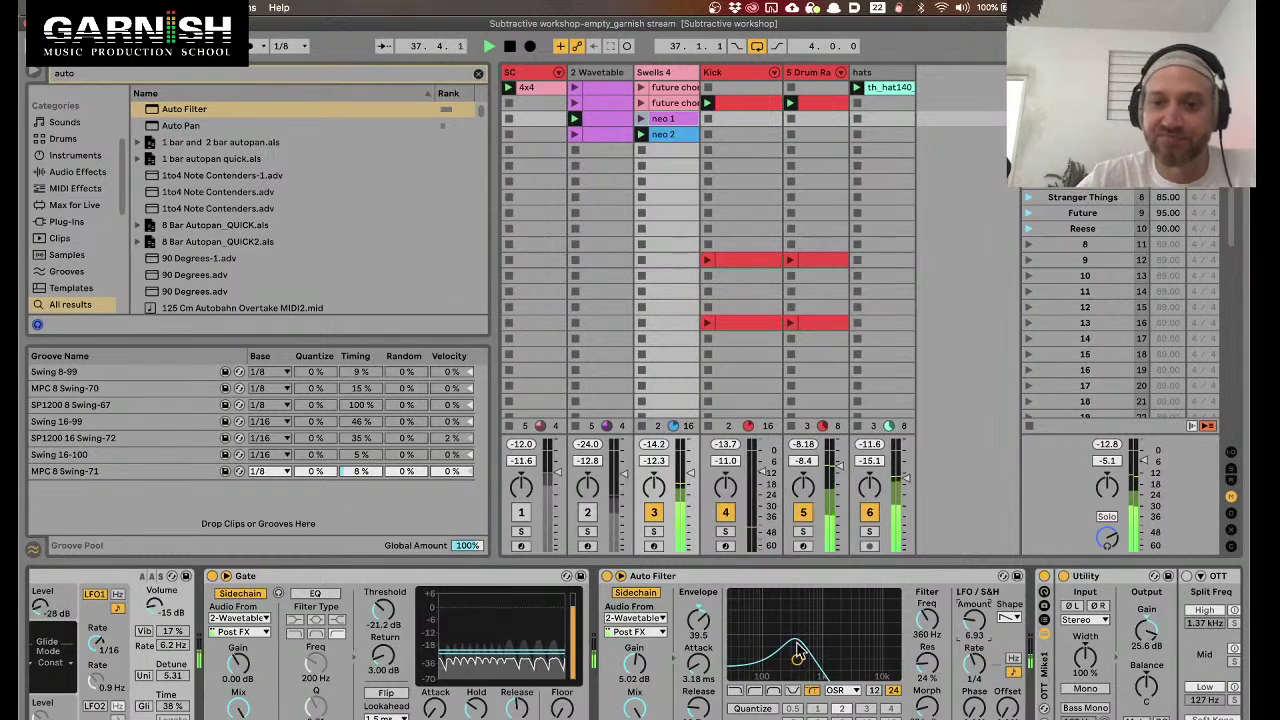
pyautogui.moveTo(797, 652); pyautogui.dragTo(827, 663)
pyautogui.press('space')
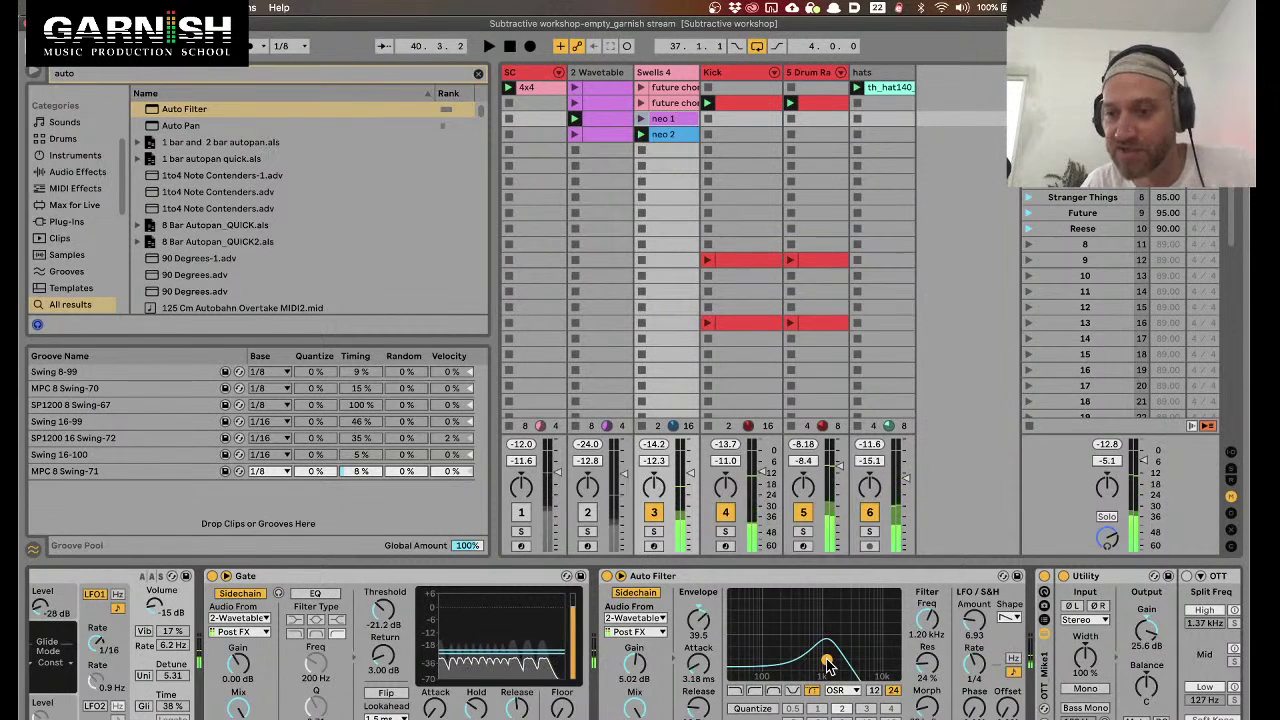
# Compare Auto Filter with Quantize on and off, and audition the values 0.5, 1 and 2 with it enabled
pyautogui.click(752, 708)
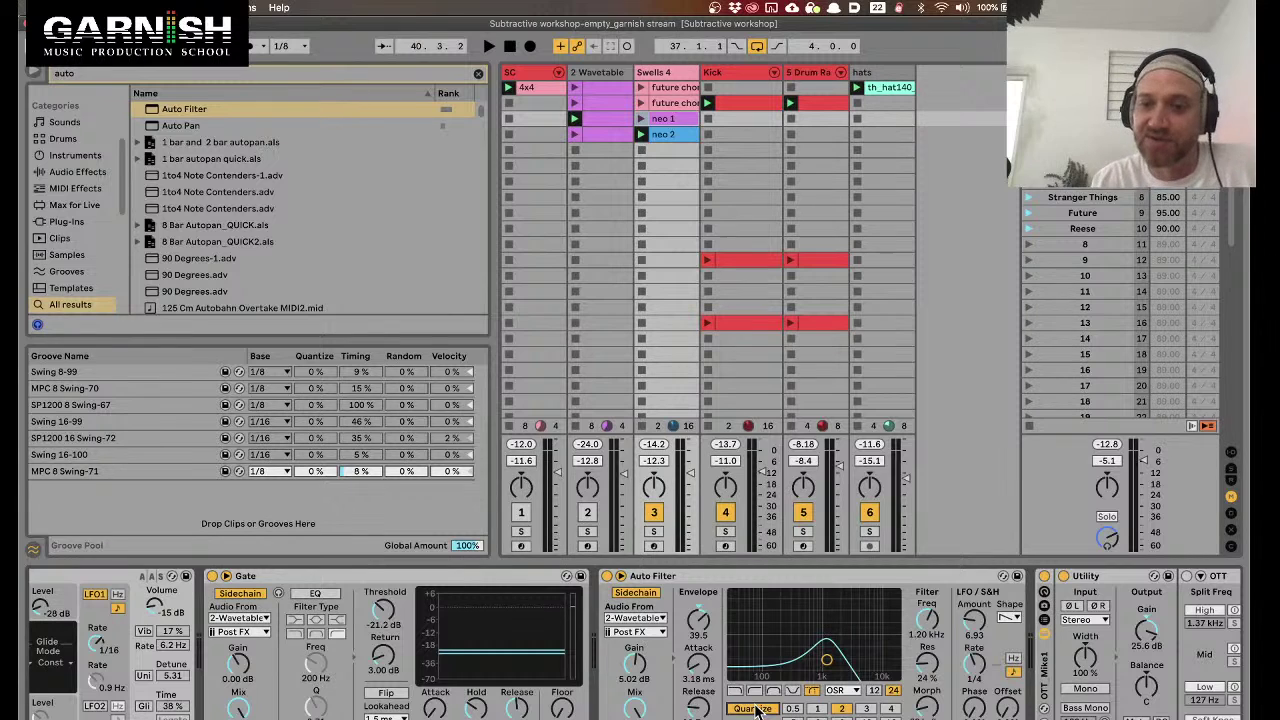
pyautogui.press('space')
pyautogui.click(755, 708)
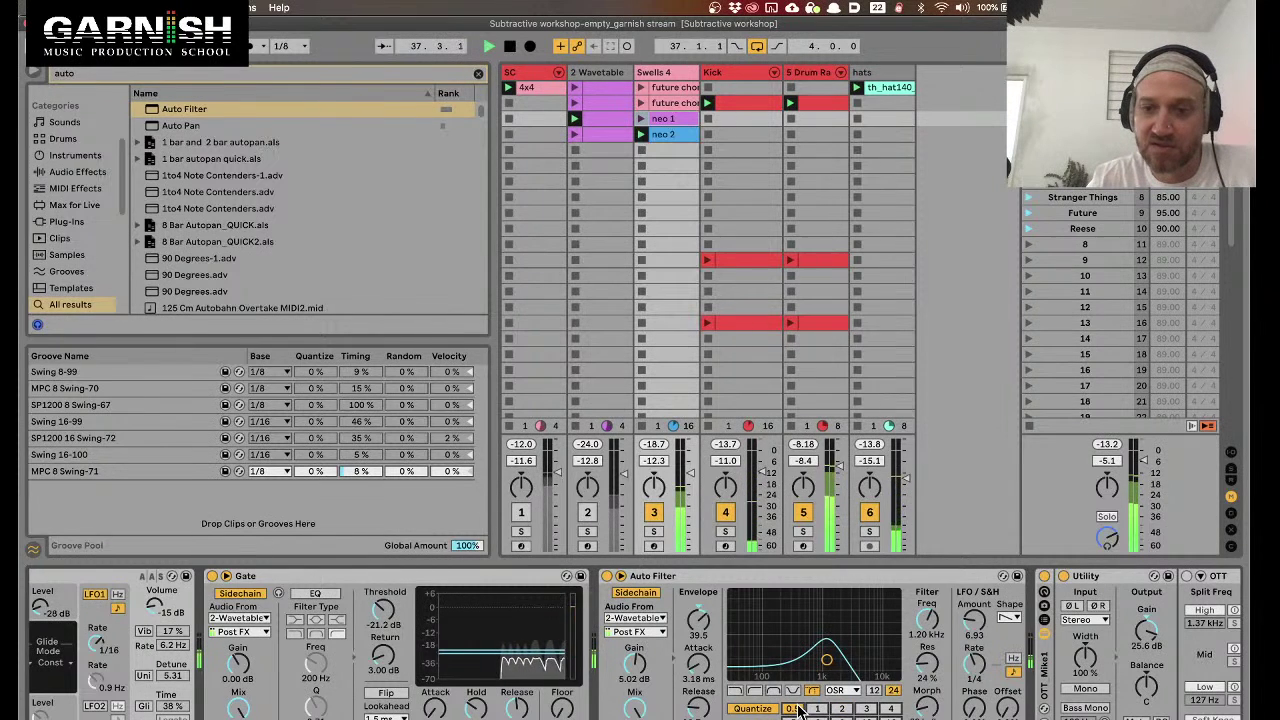
pyautogui.click(768, 708)
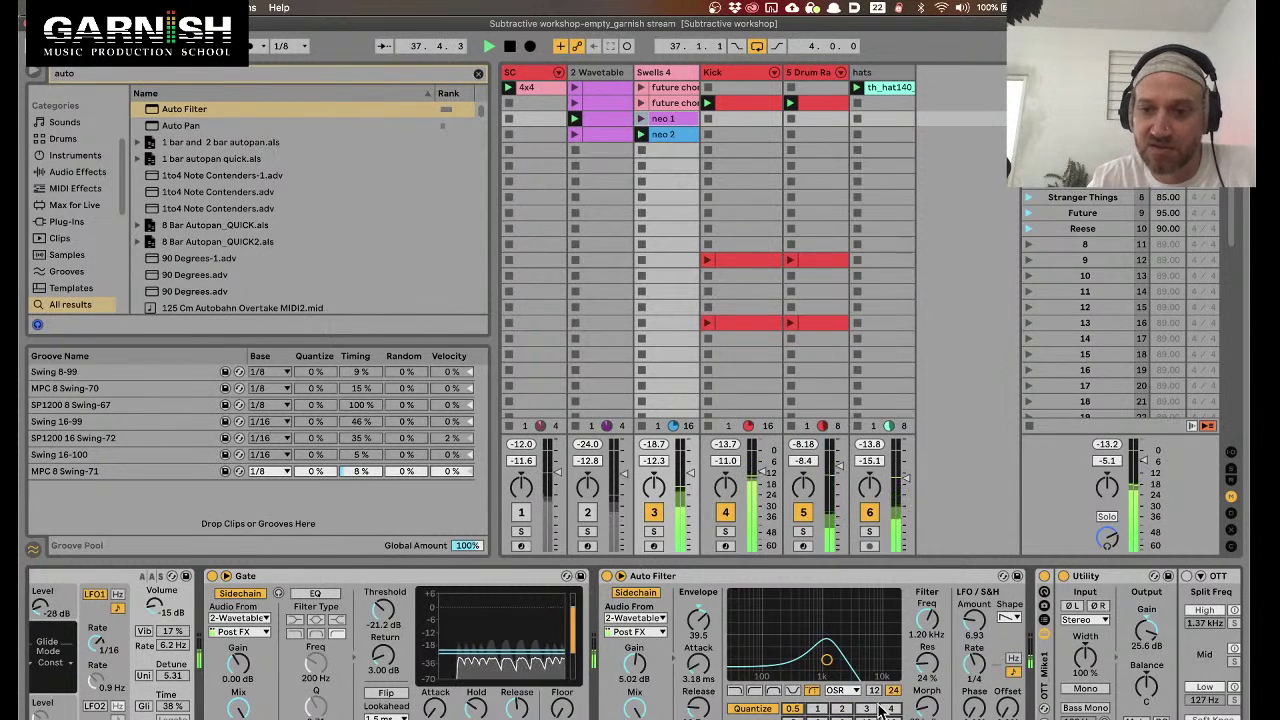
pyautogui.click(768, 708)
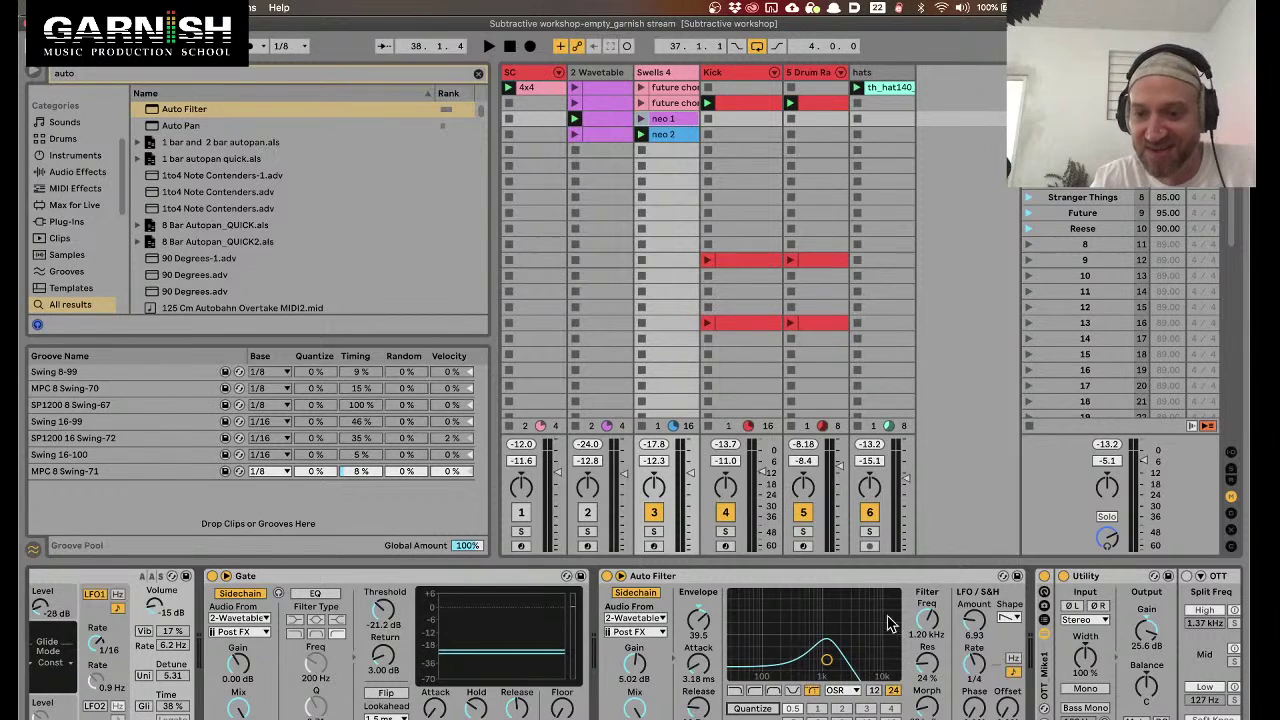
pyautogui.click(758, 708)
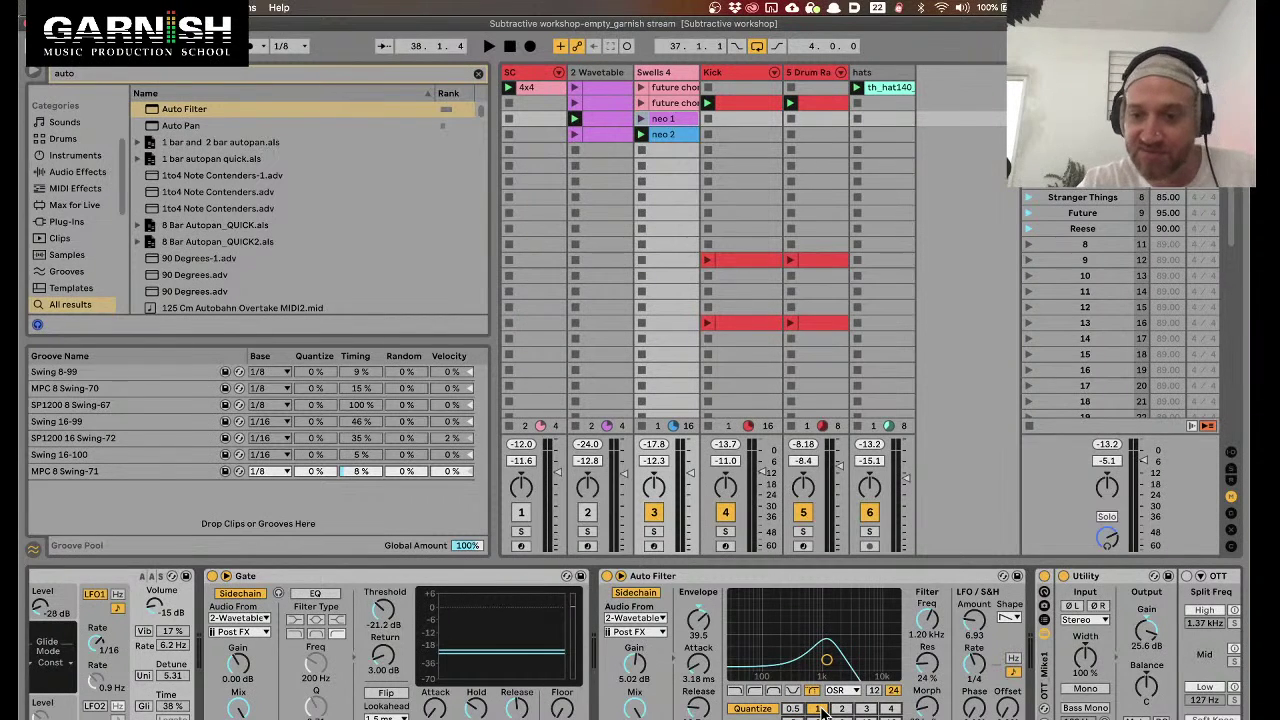
pyautogui.press('space')
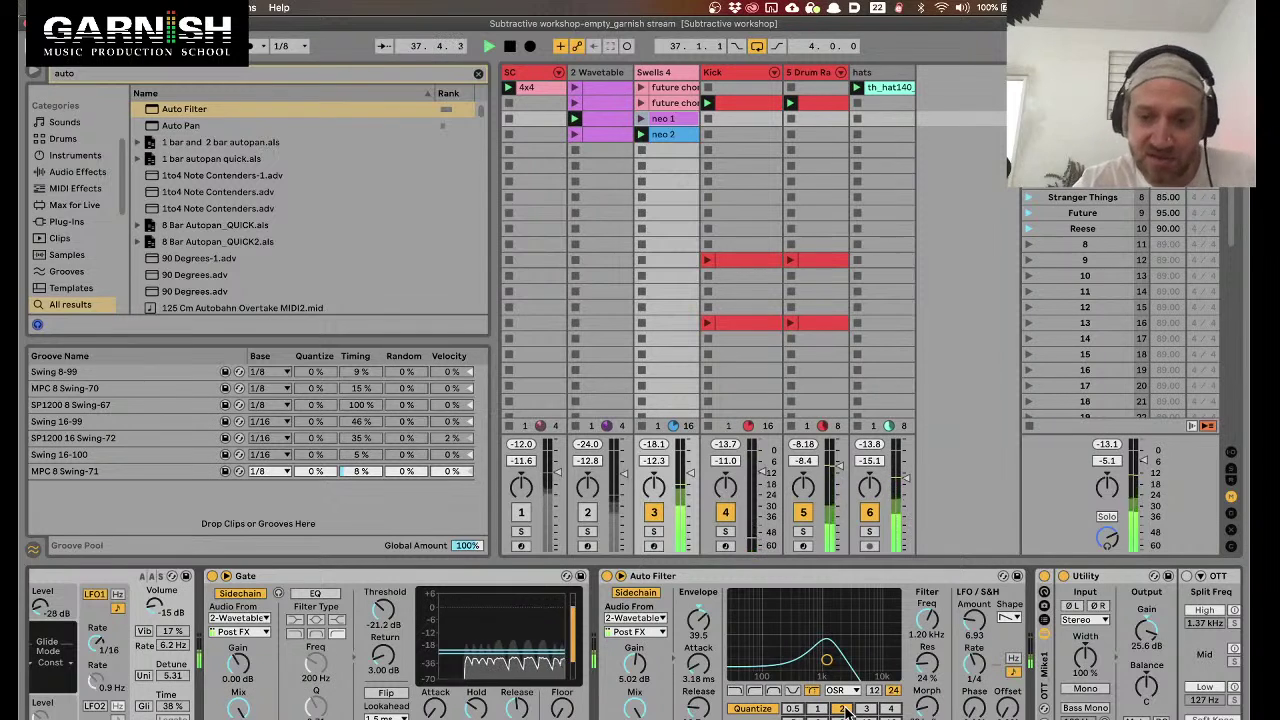
# Audition Auto Filter's Quantize at 2 and 0.5, switch Quantize off, and bring the LFO amount down to 5.86
pyautogui.click(843, 708)
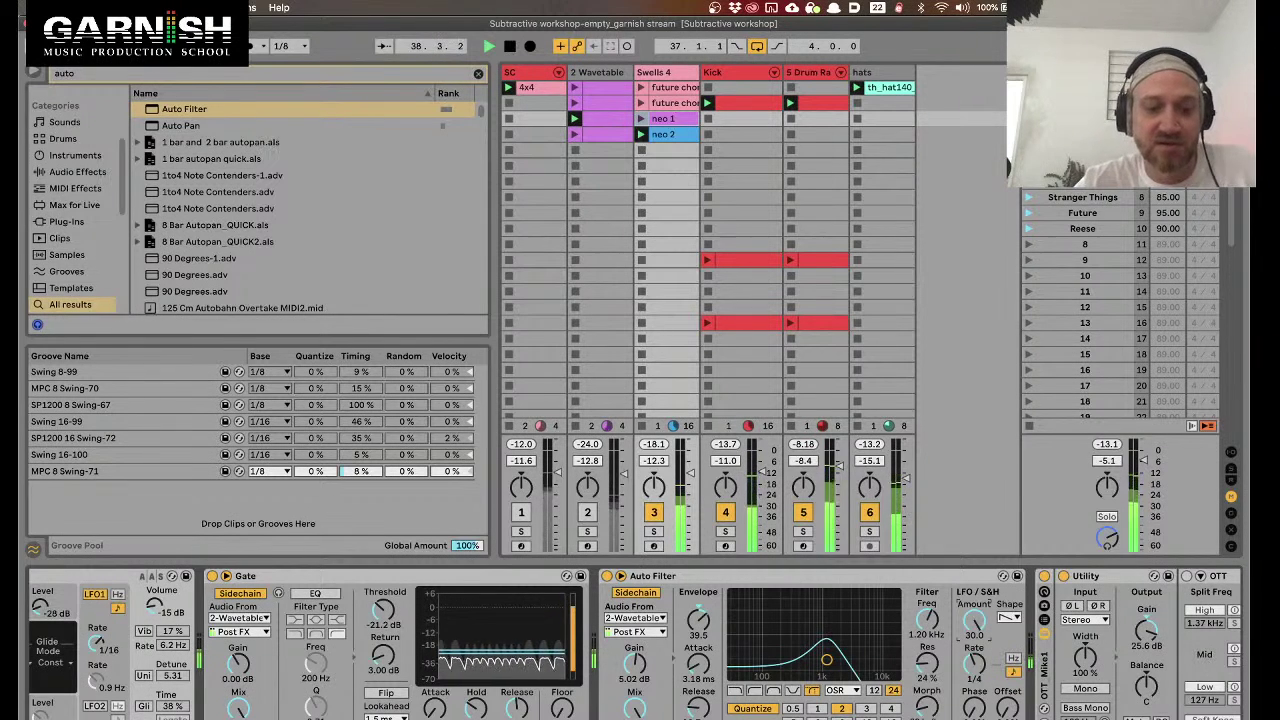
pyautogui.click(792, 708)
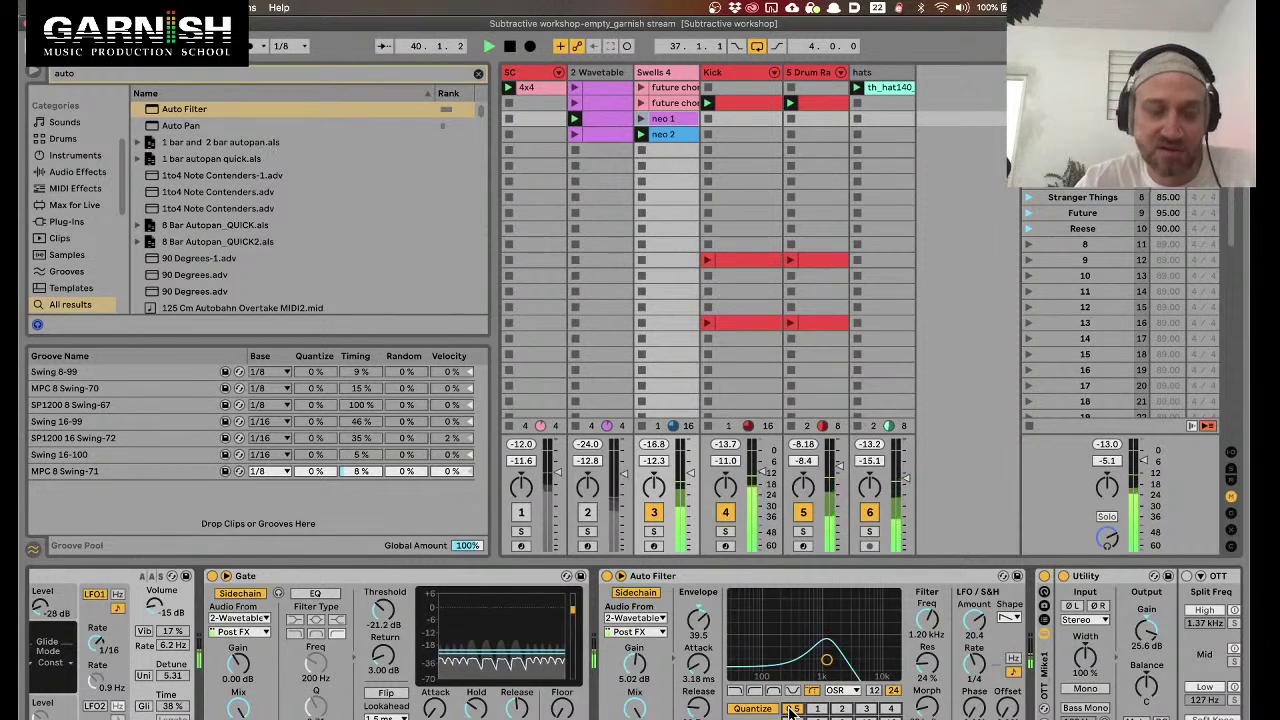
pyautogui.click(754, 709)
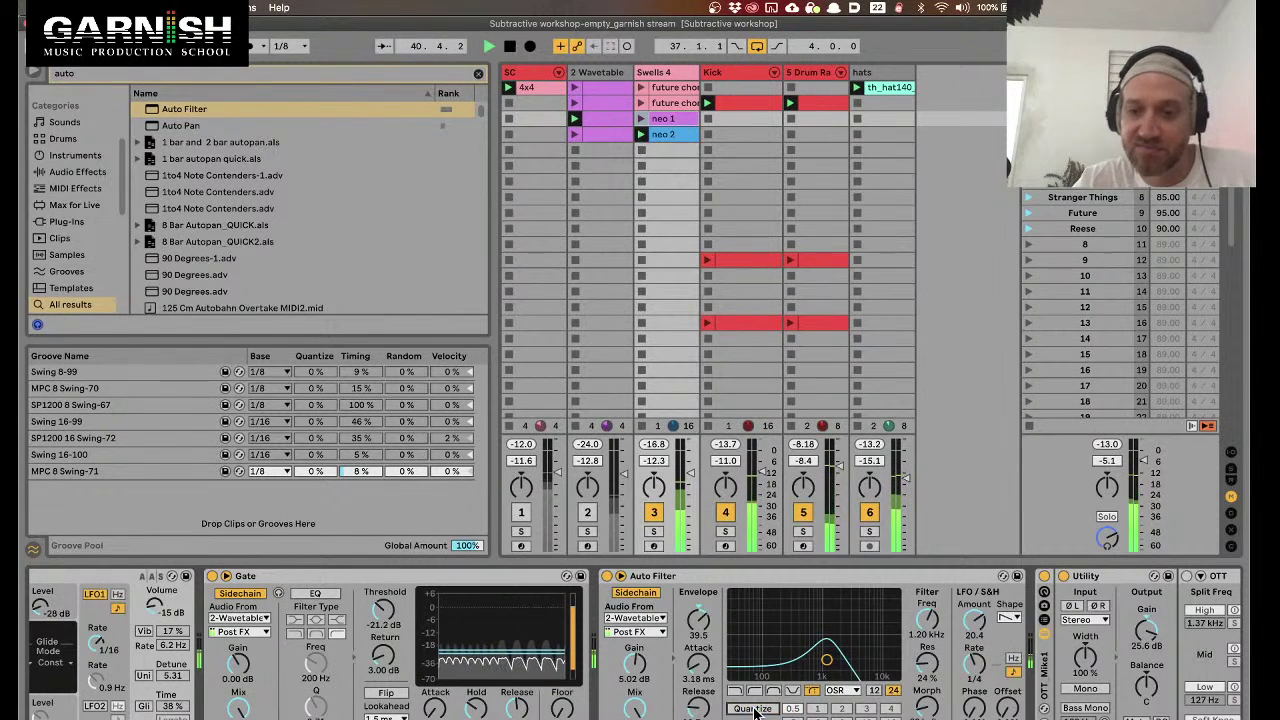
pyautogui.click(754, 710)
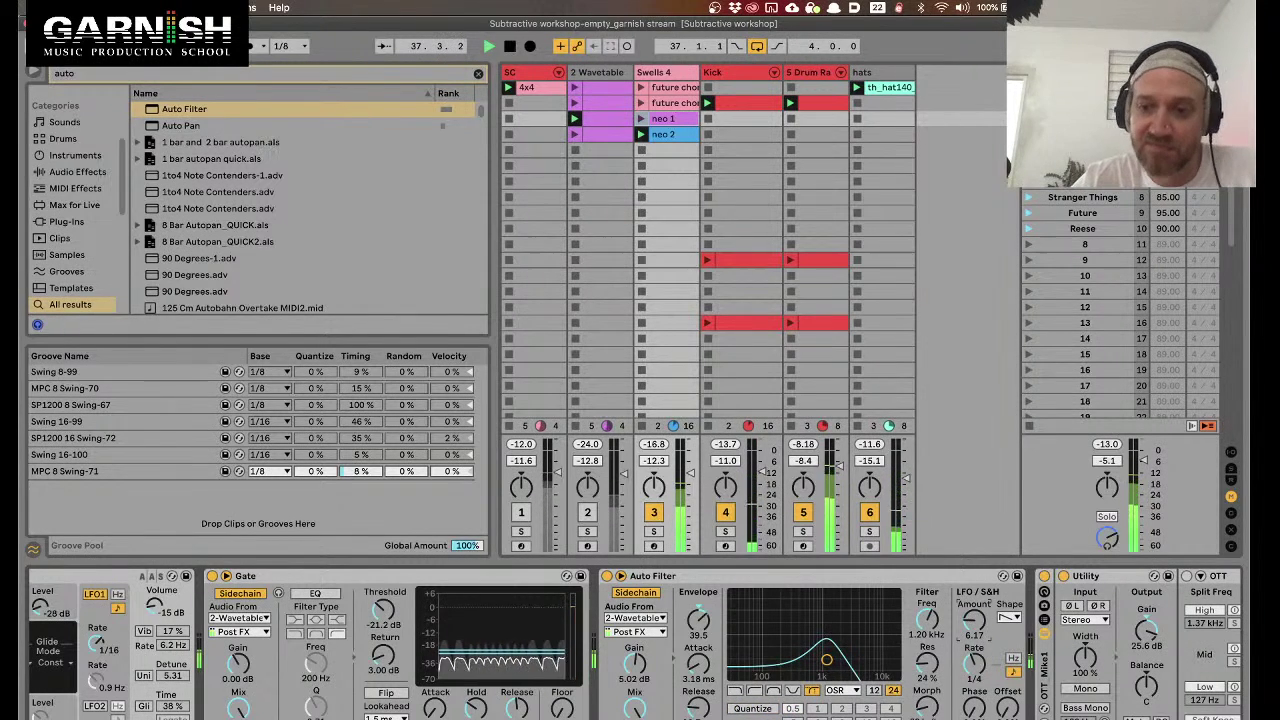
pyautogui.moveTo(974, 621); pyautogui.dragTo(955, 630)
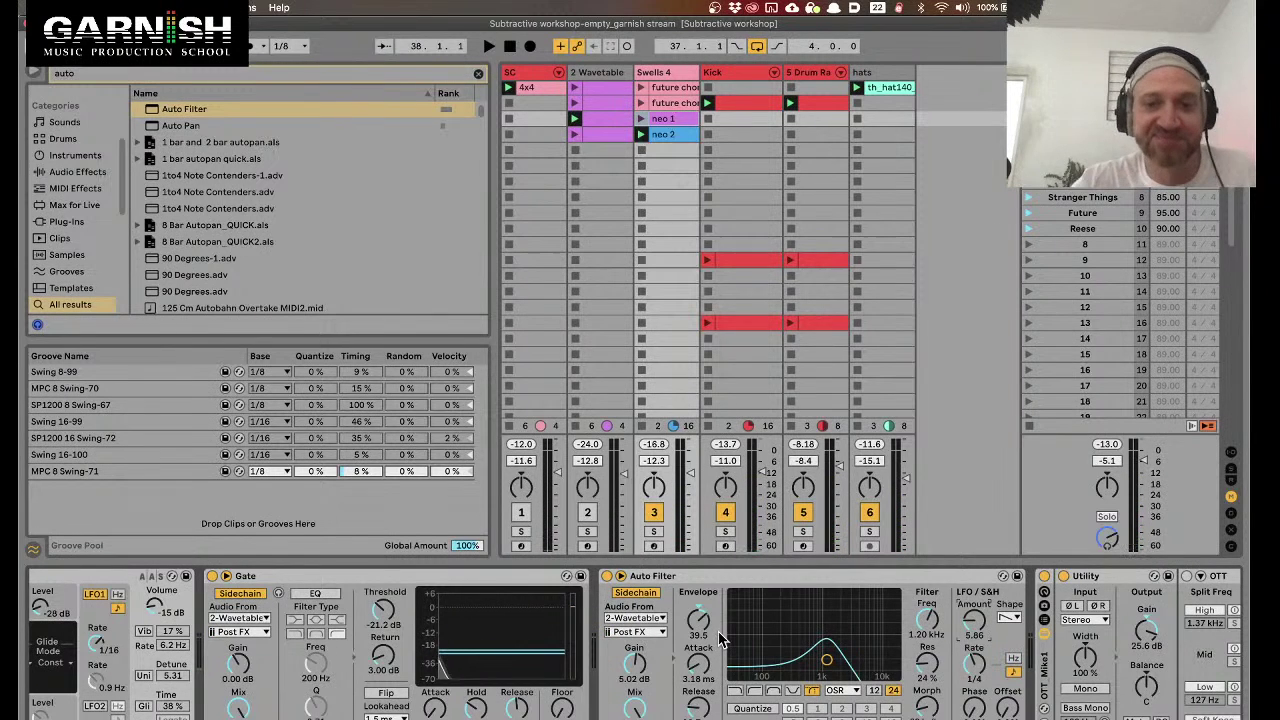
pyautogui.hscroll(5, 688, 577)
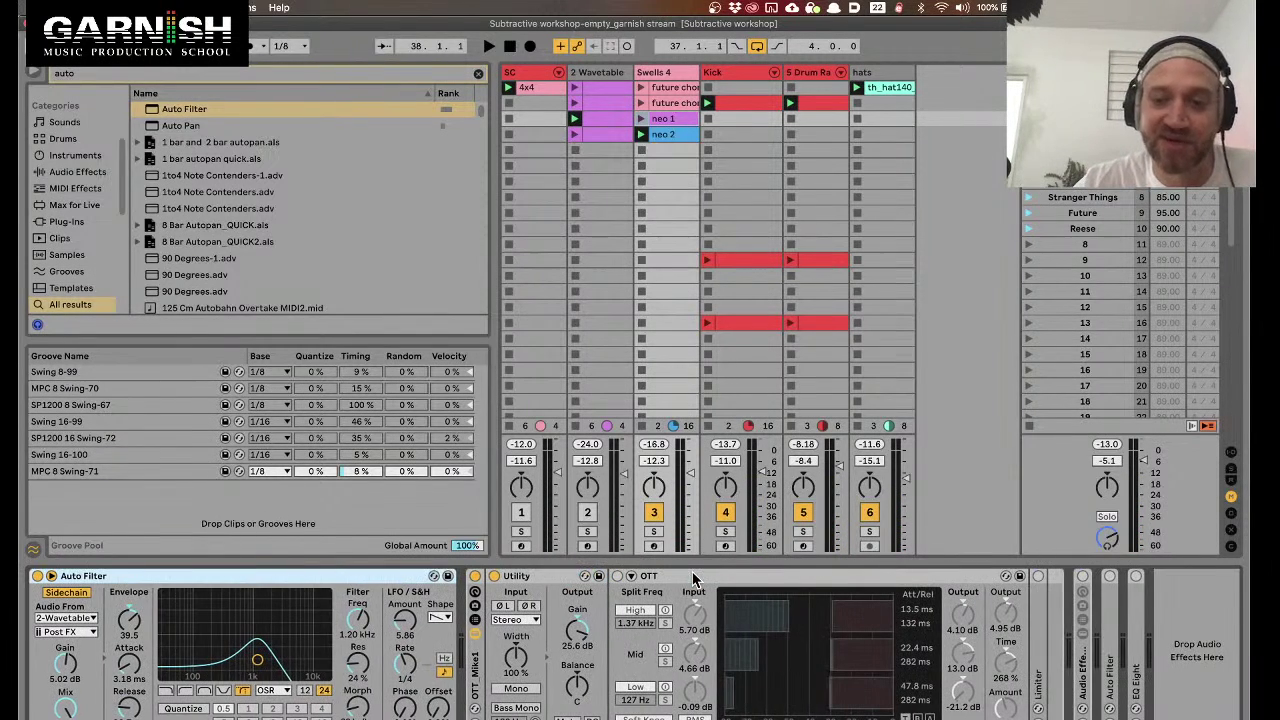
pyautogui.click(562, 576)
pyautogui.click(652, 578)
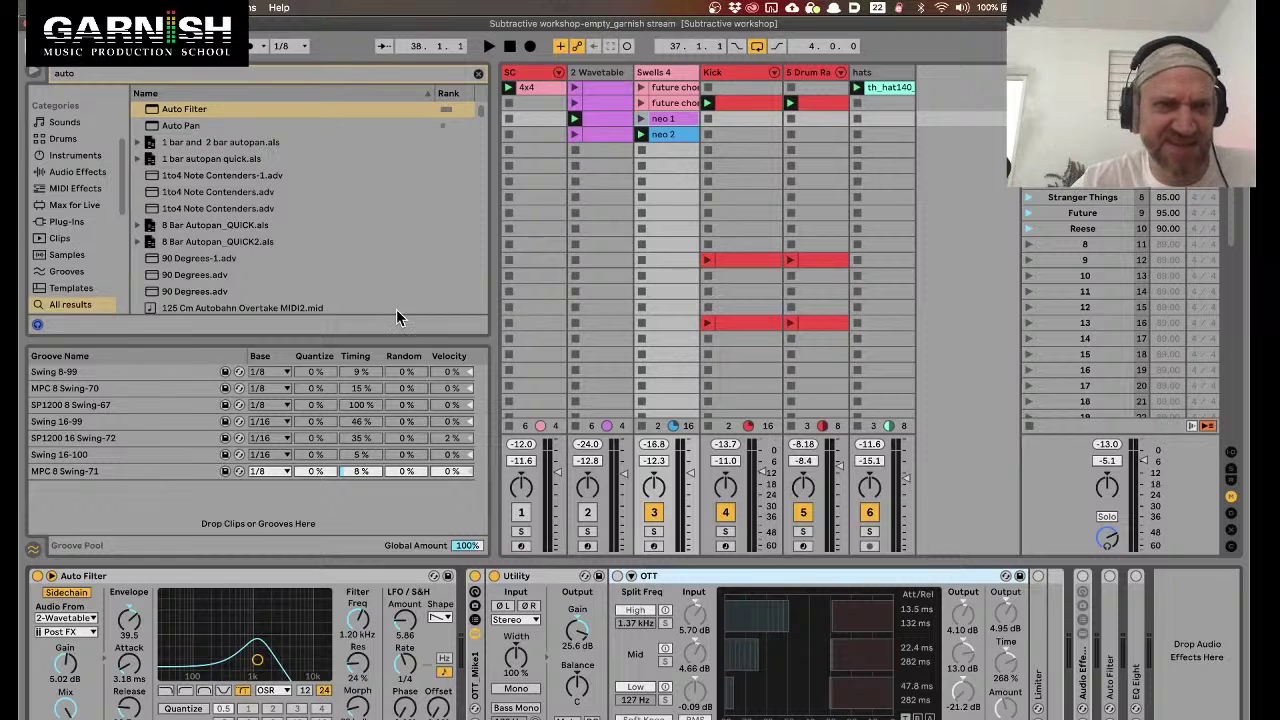
pyautogui.hscroll(-5, 395, 667)
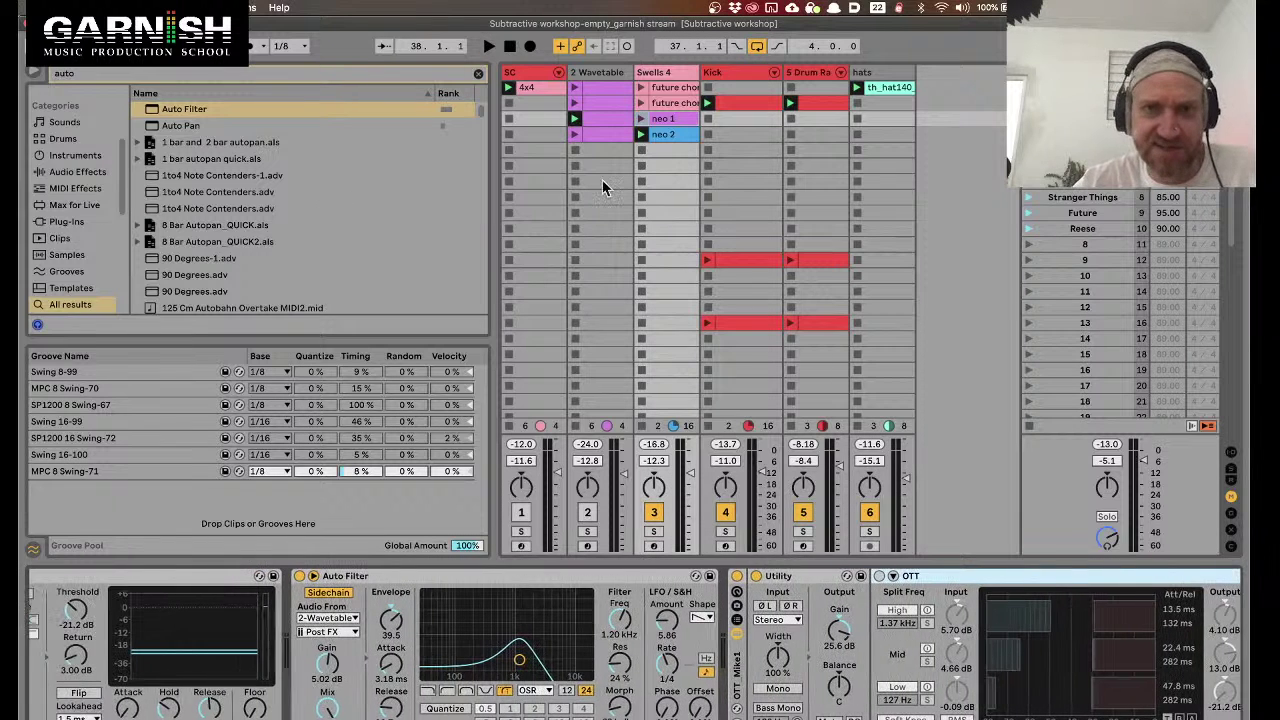
# Launch the fourth 2 Wavetable clip with neo 1 on Swells 4, and set Auto Filter to 335 Hz with 27% resonance during playback
pyautogui.click(575, 135)
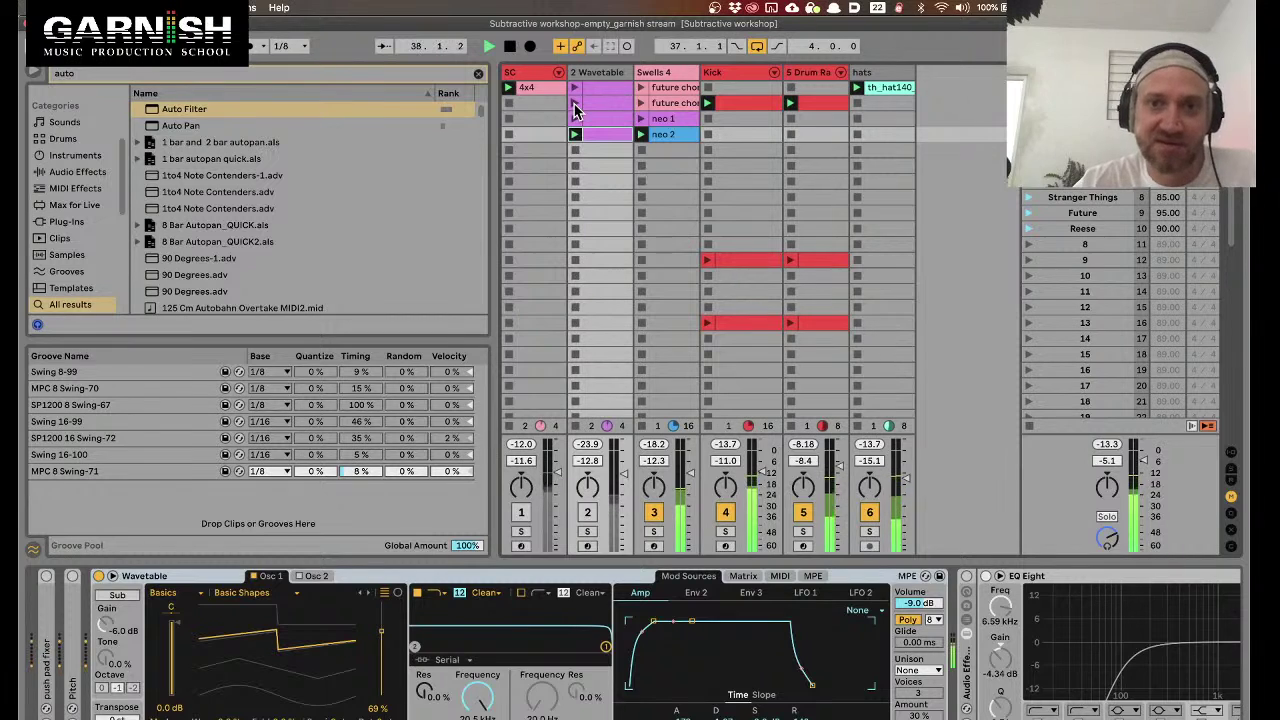
pyautogui.click(641, 118)
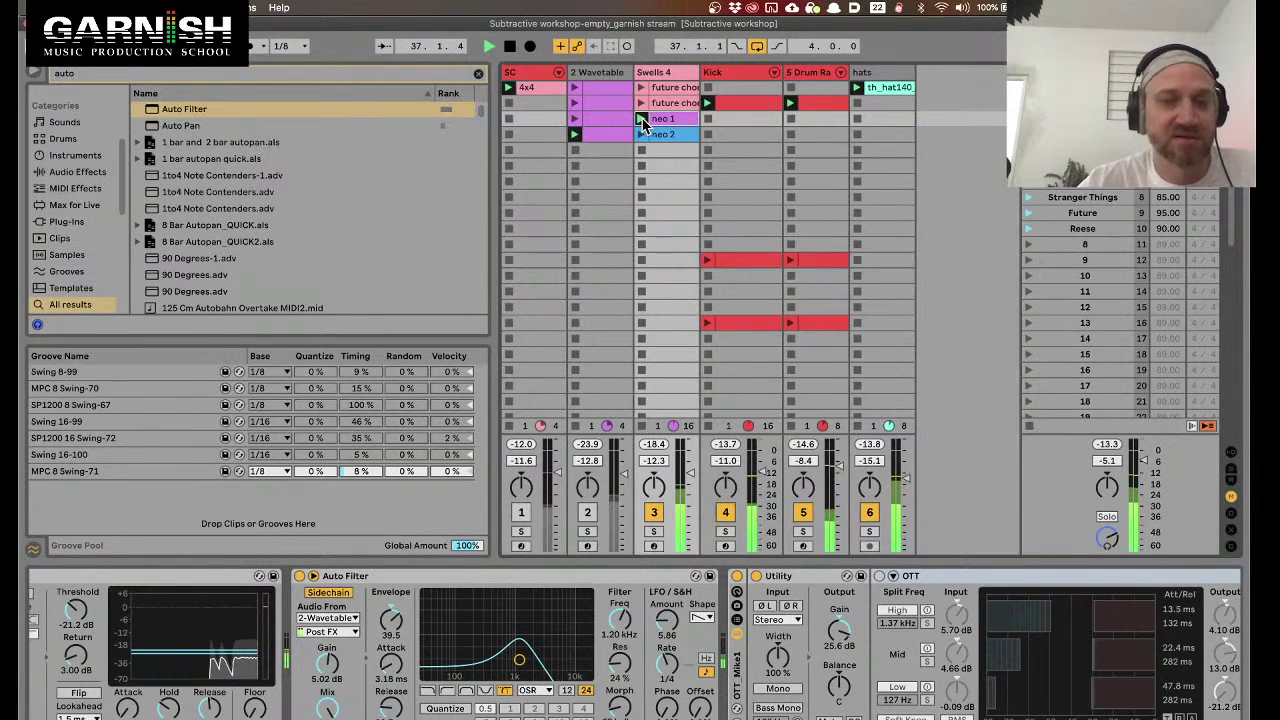
pyautogui.hscroll(-5, 500, 640)
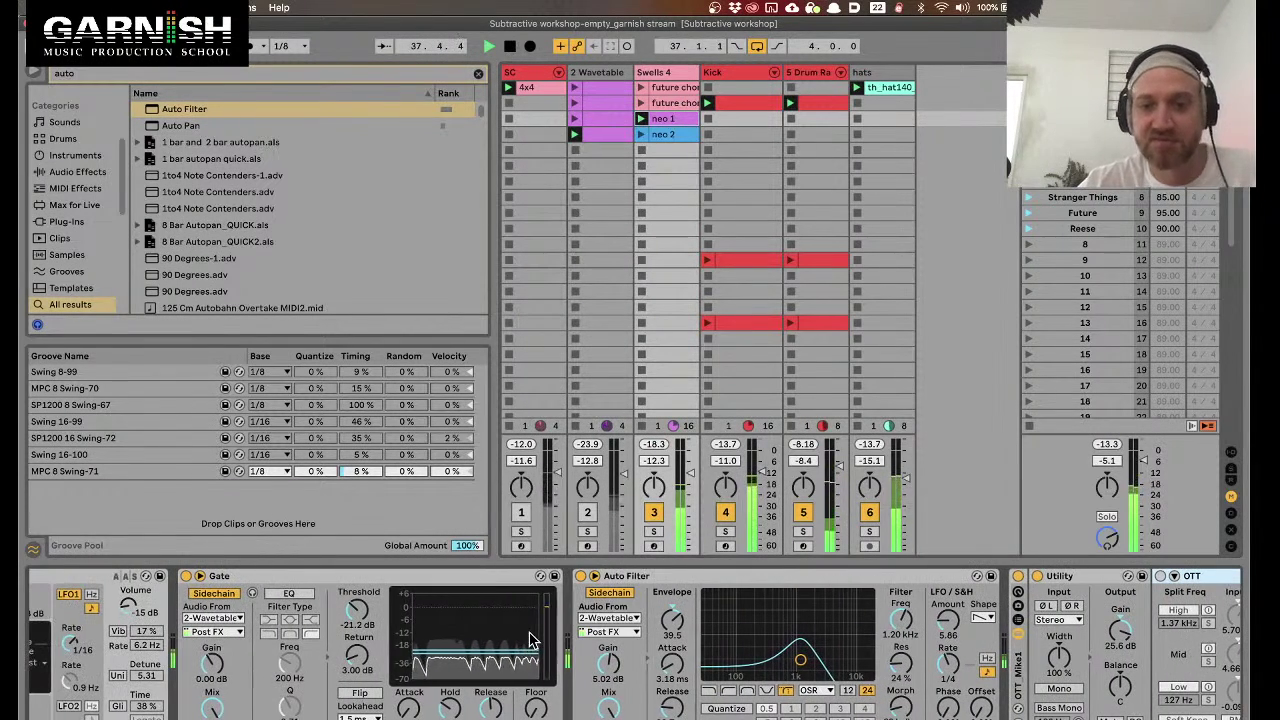
pyautogui.hscroll(-3, 530, 640)
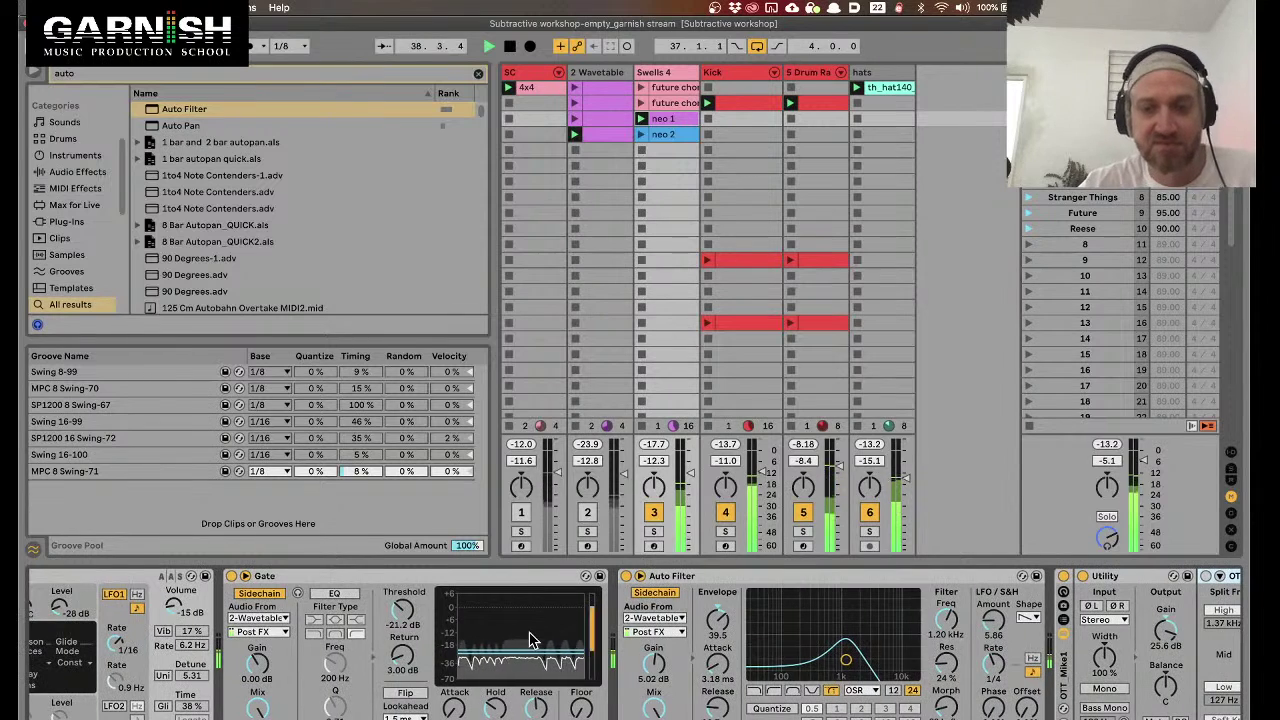
pyautogui.moveTo(849, 667); pyautogui.dragTo(807, 660)
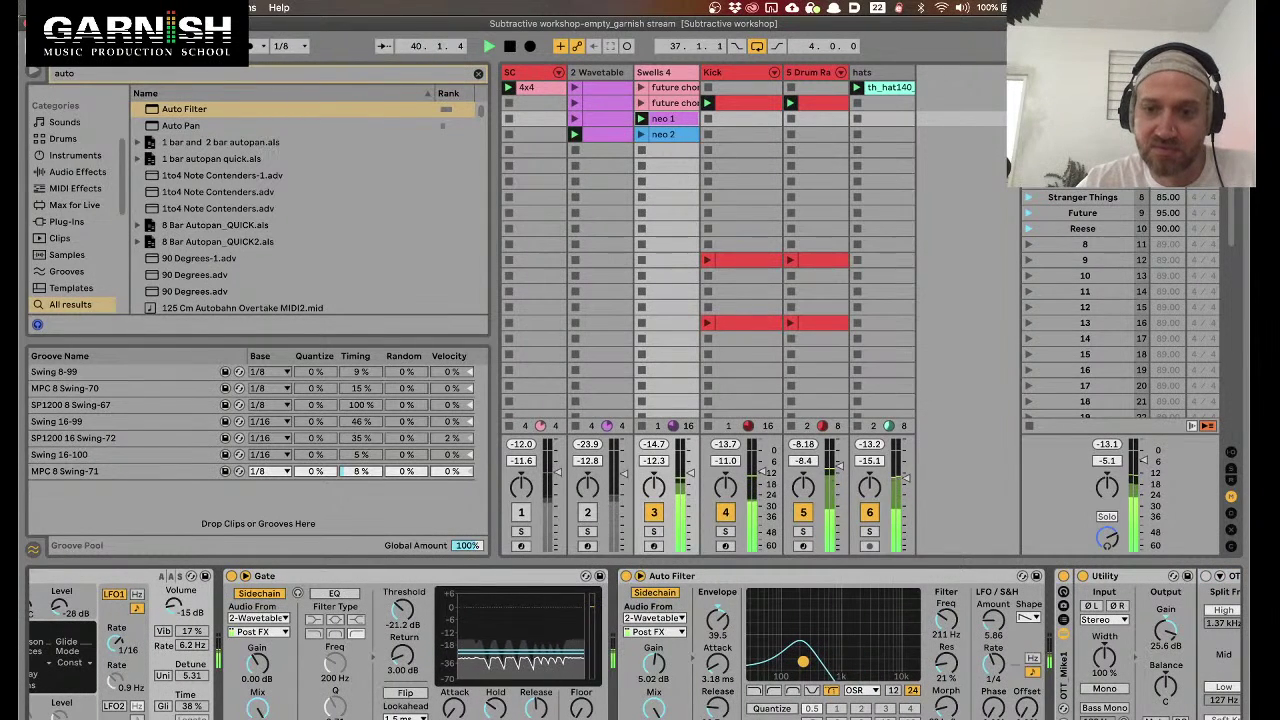
pyautogui.press('space')
# Find Reverb in the browser and insert it between Utility and OTT on the Swells 4 track
pyautogui.hscroll(5, 483, 582)
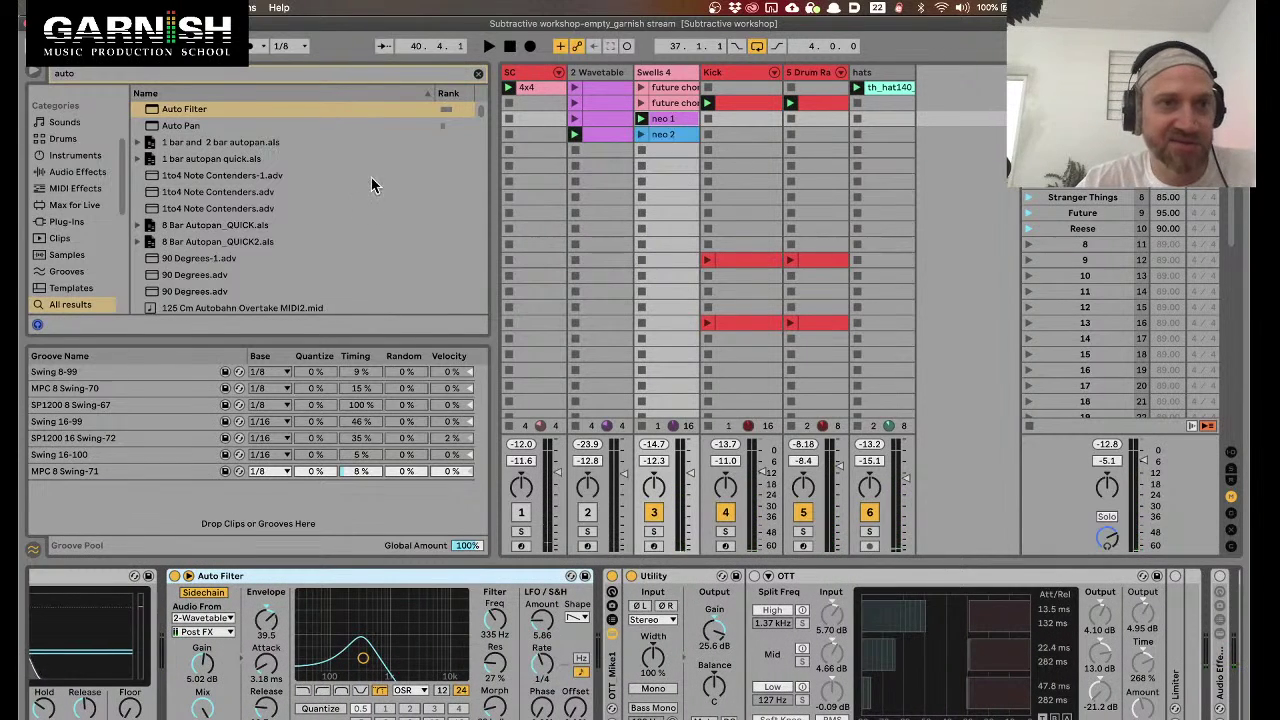
pyautogui.press('super+f')
pyautogui.write('reverb')
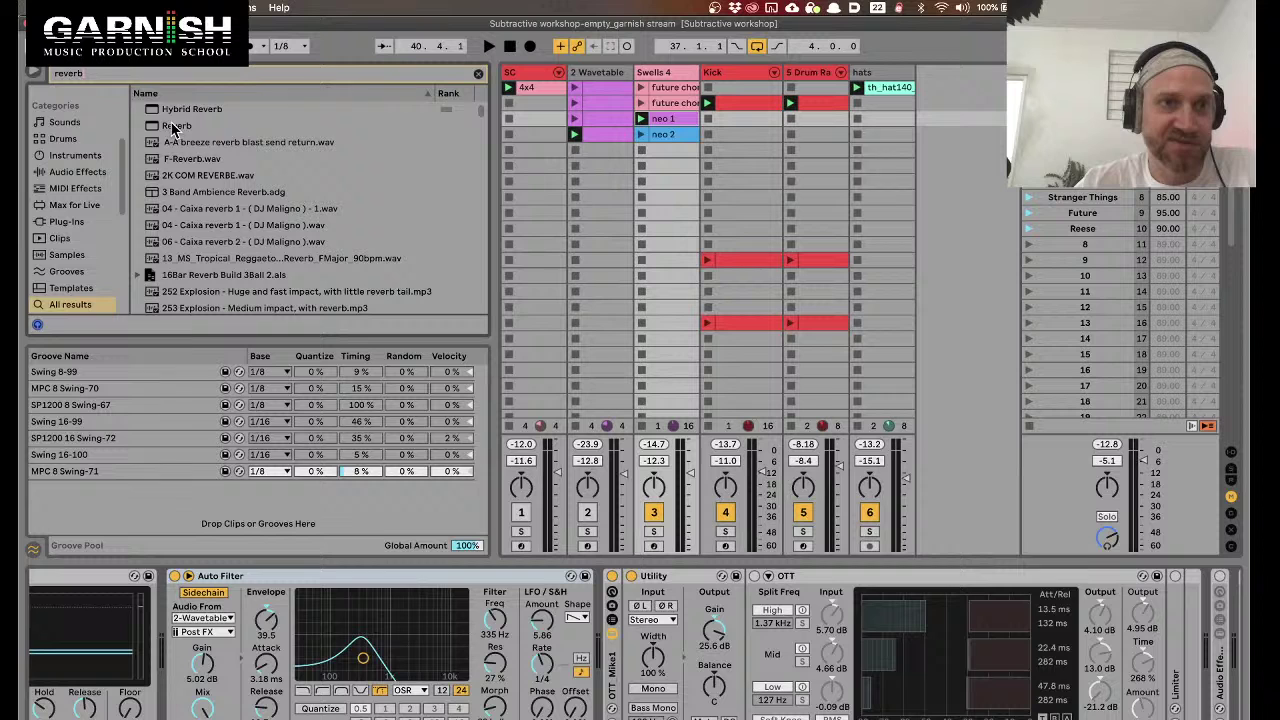
pyautogui.moveTo(175, 126); pyautogui.dragTo(727, 640)
pyautogui.hscroll(8, 600, 640)
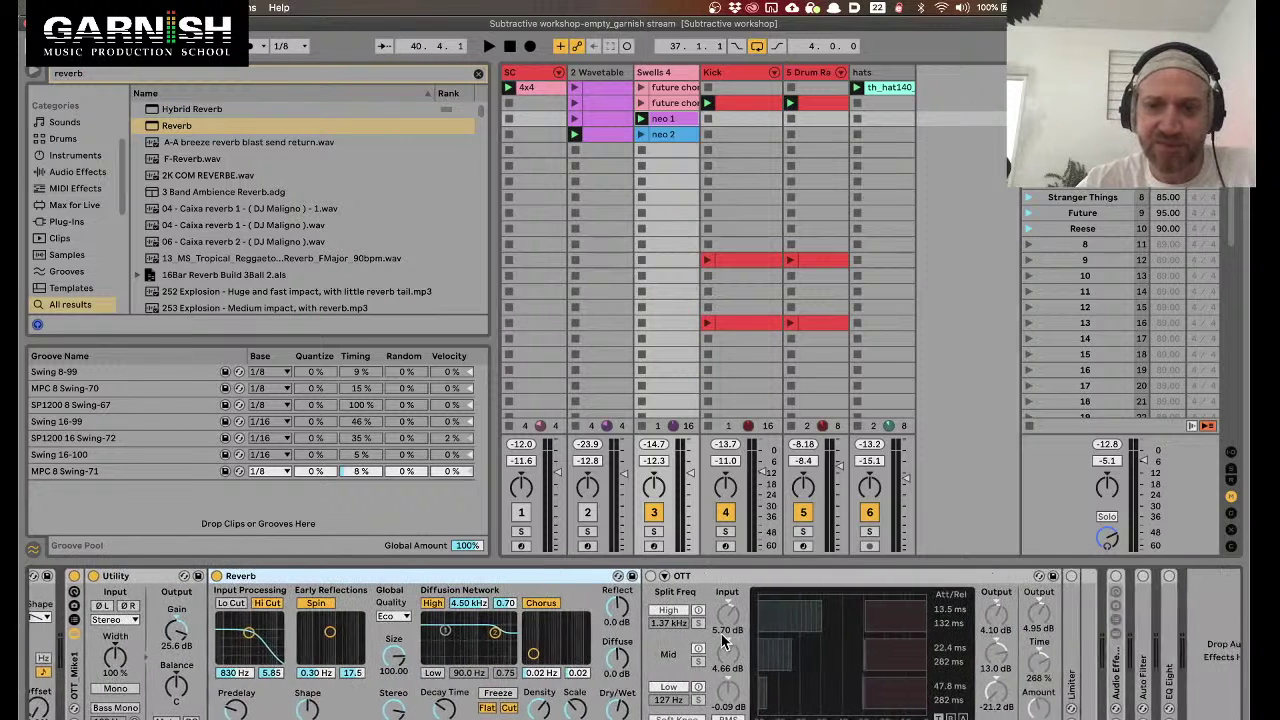
# Set Reverb's size to 0.22 and lower Utility's gain to 21.7 dB, with playback running
pyautogui.moveTo(150, 628); pyautogui.dragTo(150, 640)
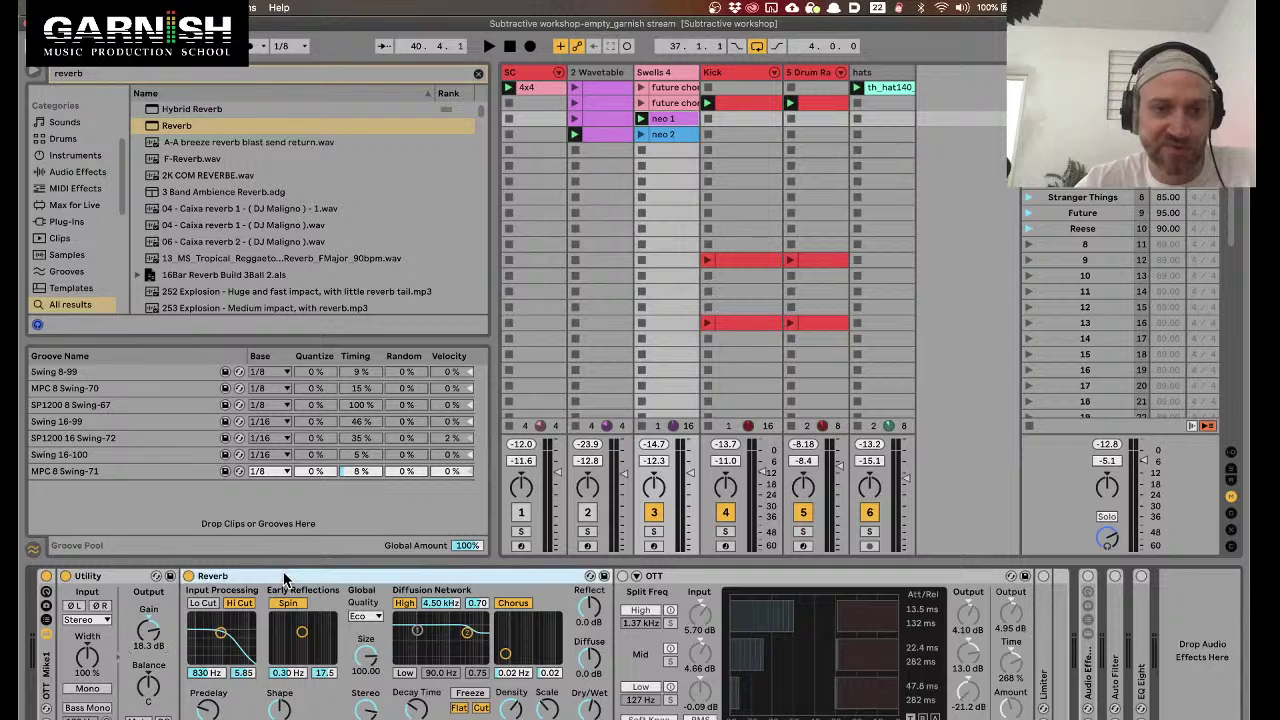
pyautogui.hscroll(-8, 300, 588)
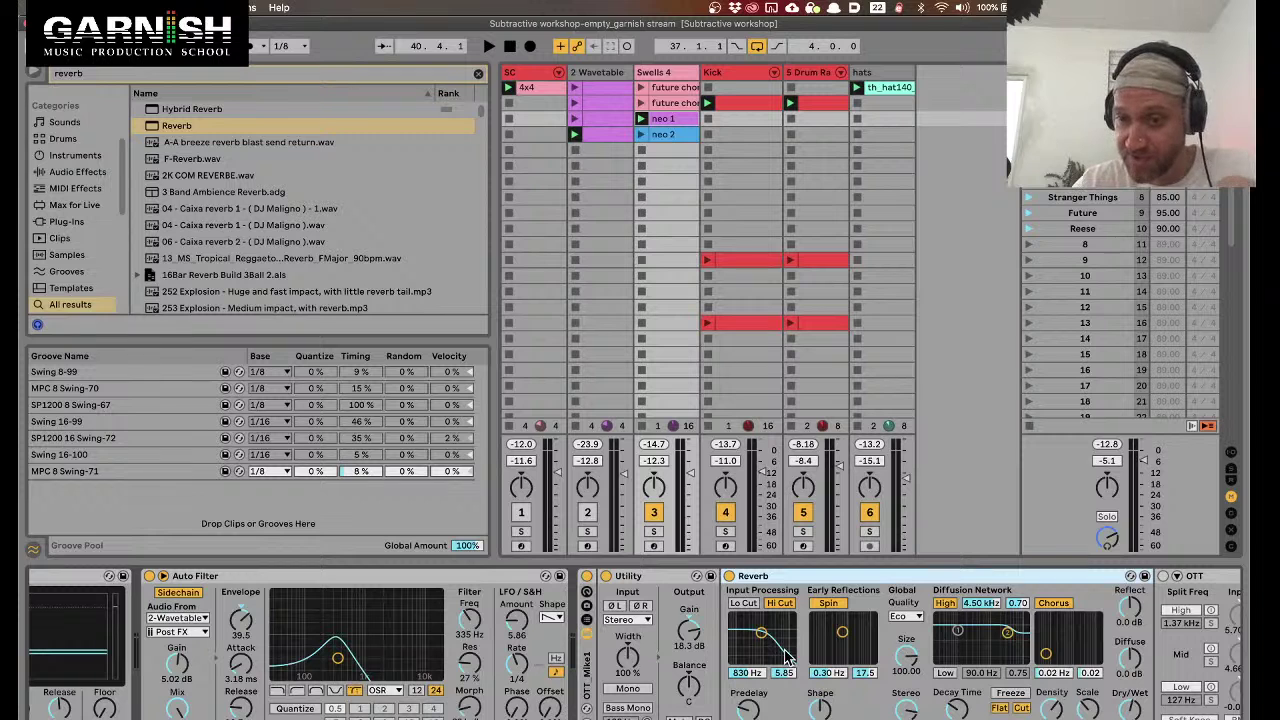
pyautogui.moveTo(912, 678); pyautogui.dragTo(909, 660)
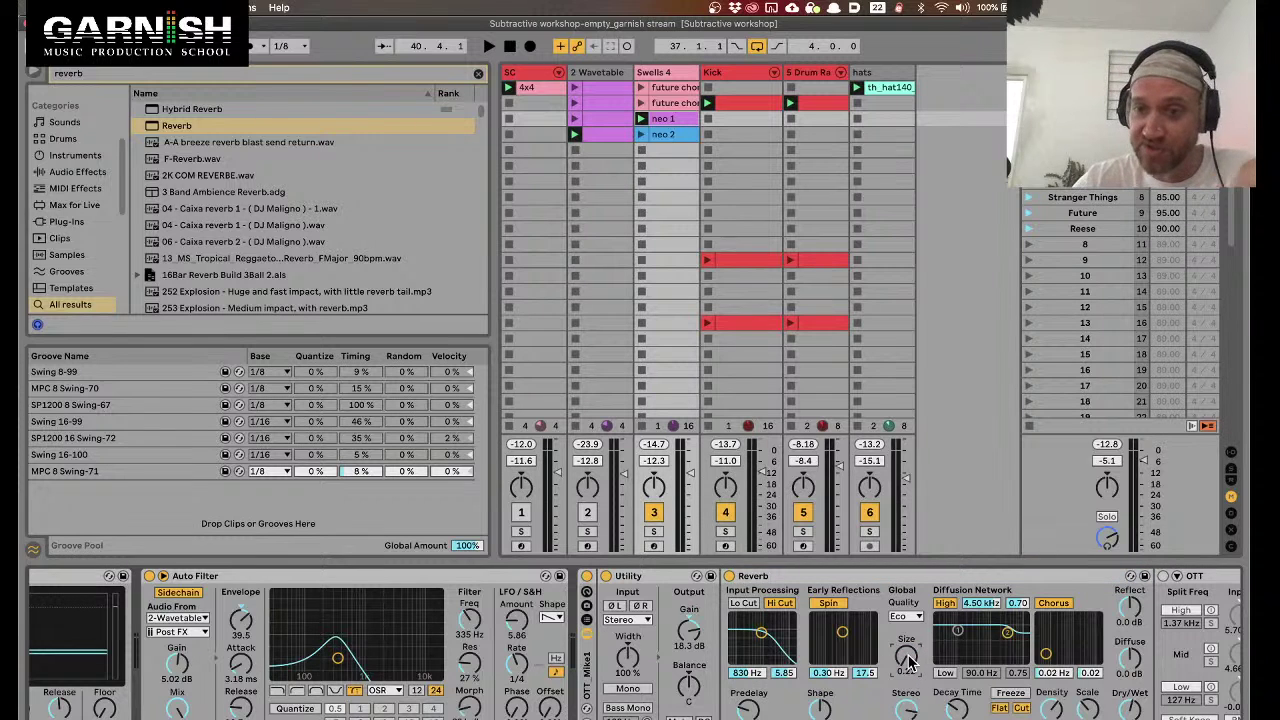
pyautogui.press('space')
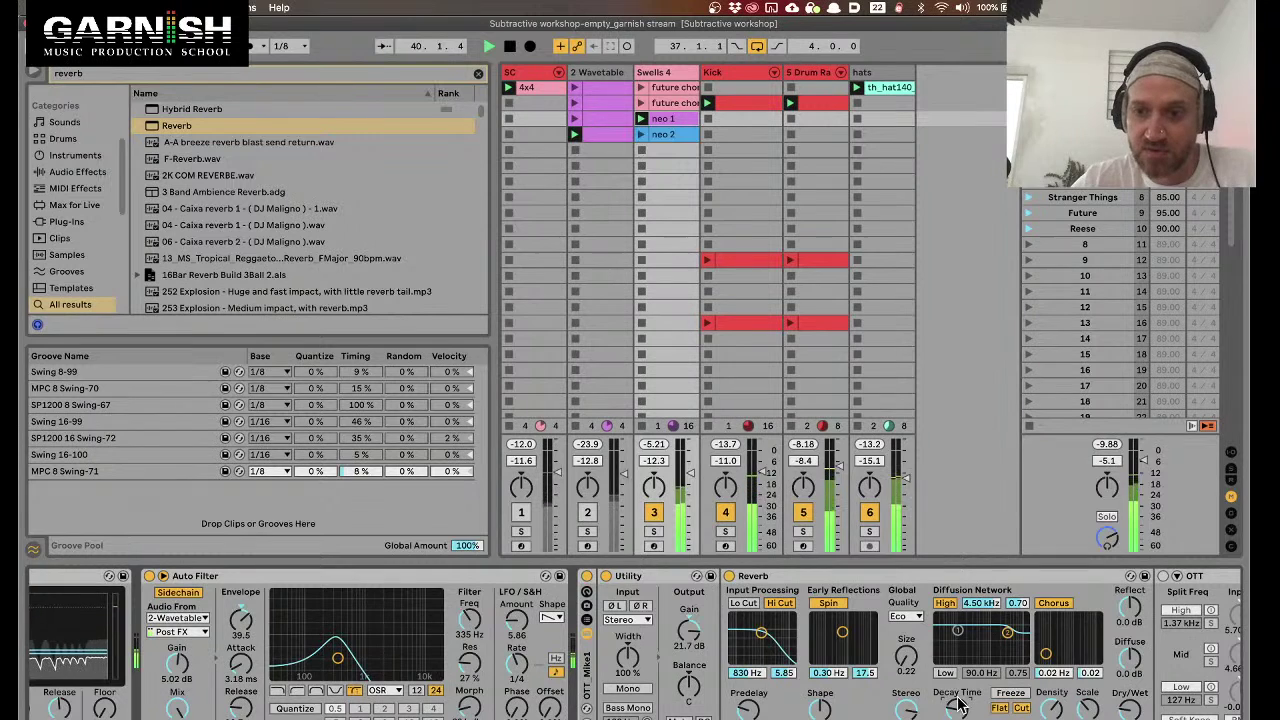
# Set Reverb's input filter to 5.65 kHz and 7.58 with Lo Cut on, and Auto Filter to 551 Hz with 20% resonance
pyautogui.moveTo(762, 632); pyautogui.dragTo(778, 624)
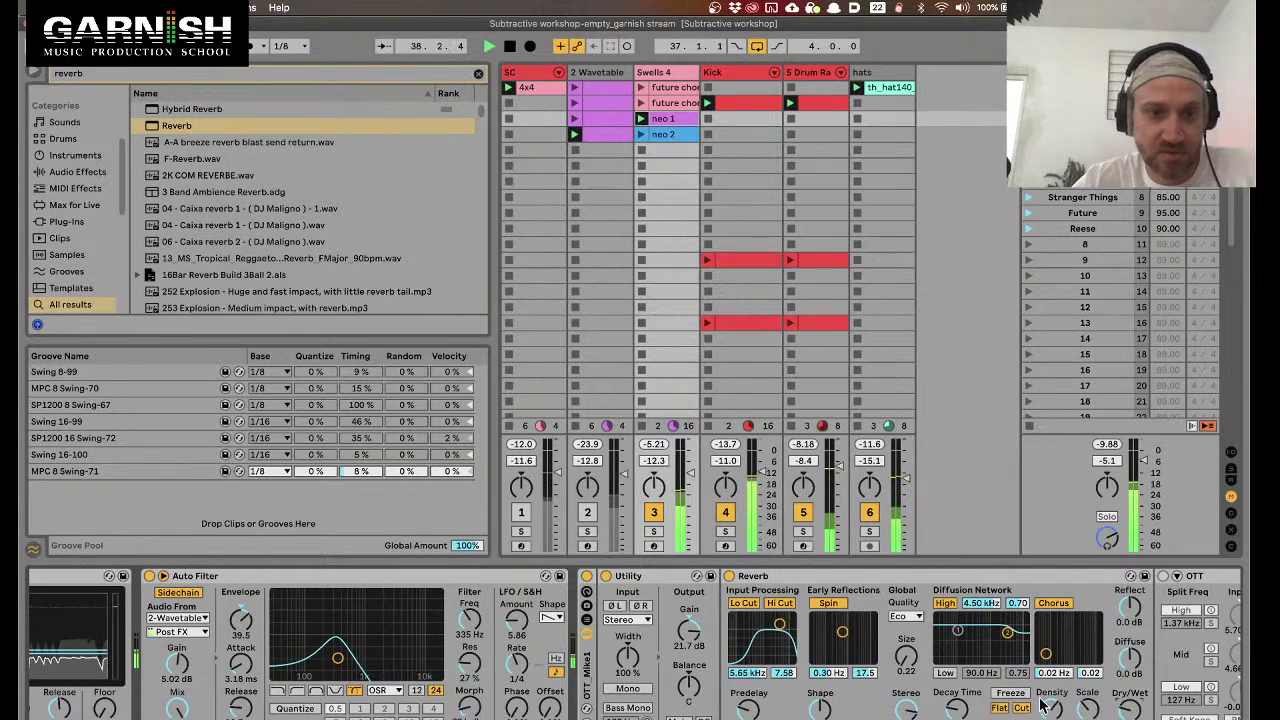
pyautogui.moveTo(337, 657); pyautogui.dragTo(349, 662)
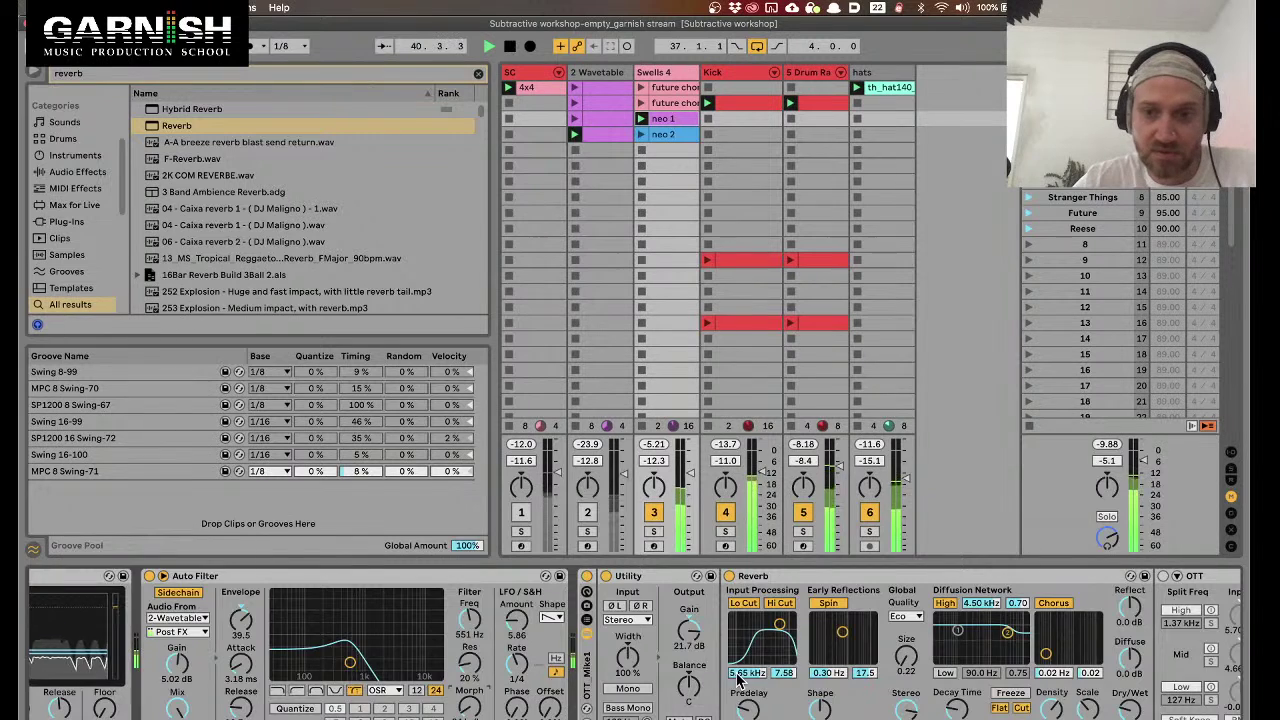
# Keep Reverb's quality at Eco, set its chorus to 0.38 Hz and 0.70, and restart playback
pyautogui.hscroll(5, 738, 680)
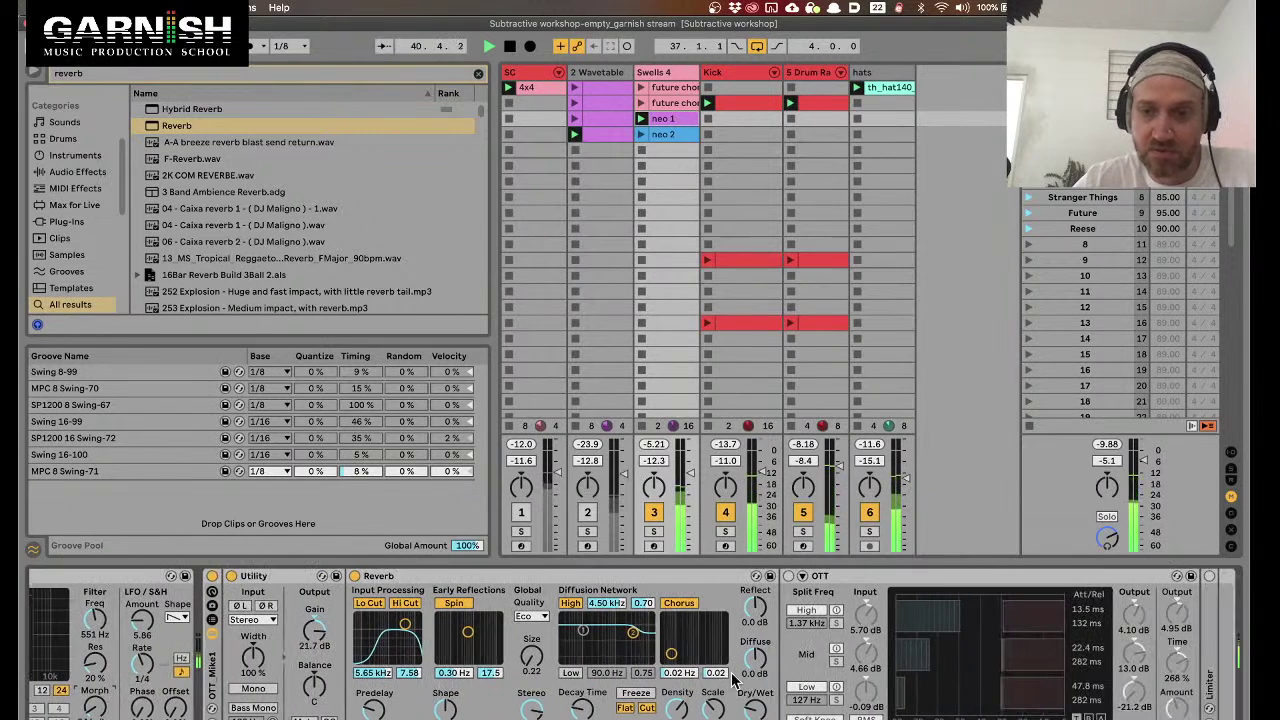
pyautogui.click(538, 617)
pyautogui.click(533, 632)
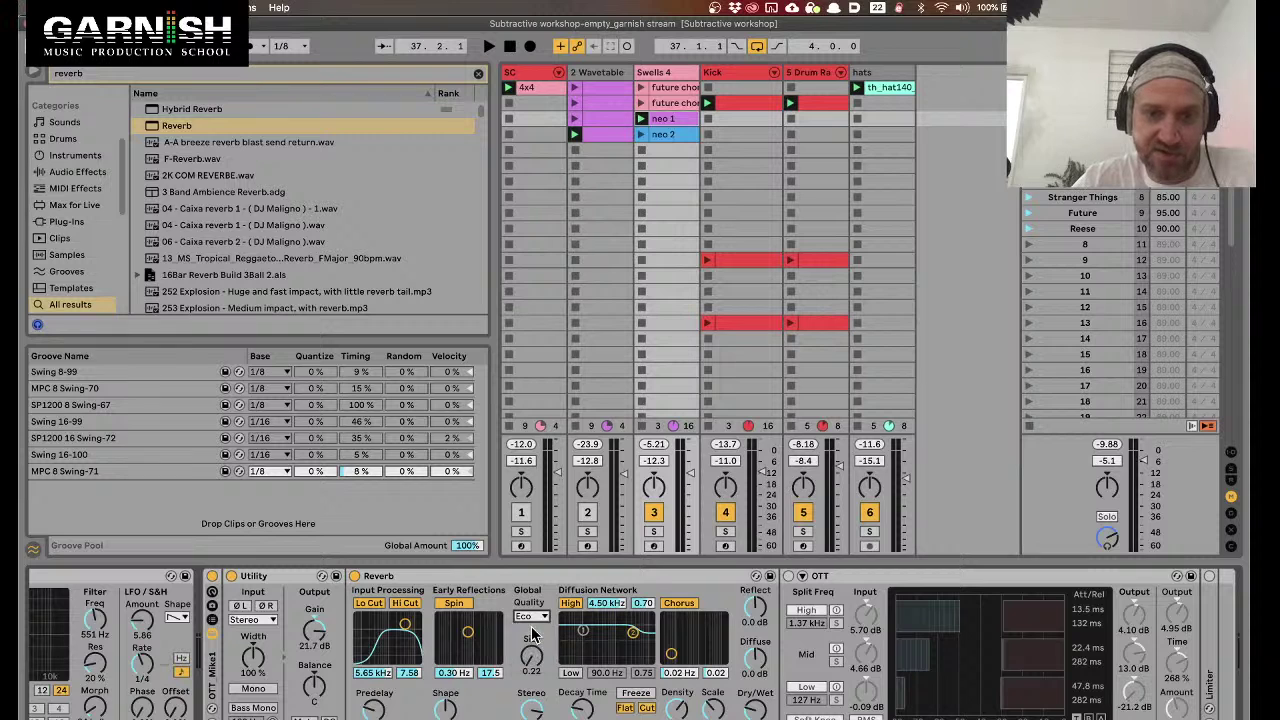
pyautogui.click(531, 656)
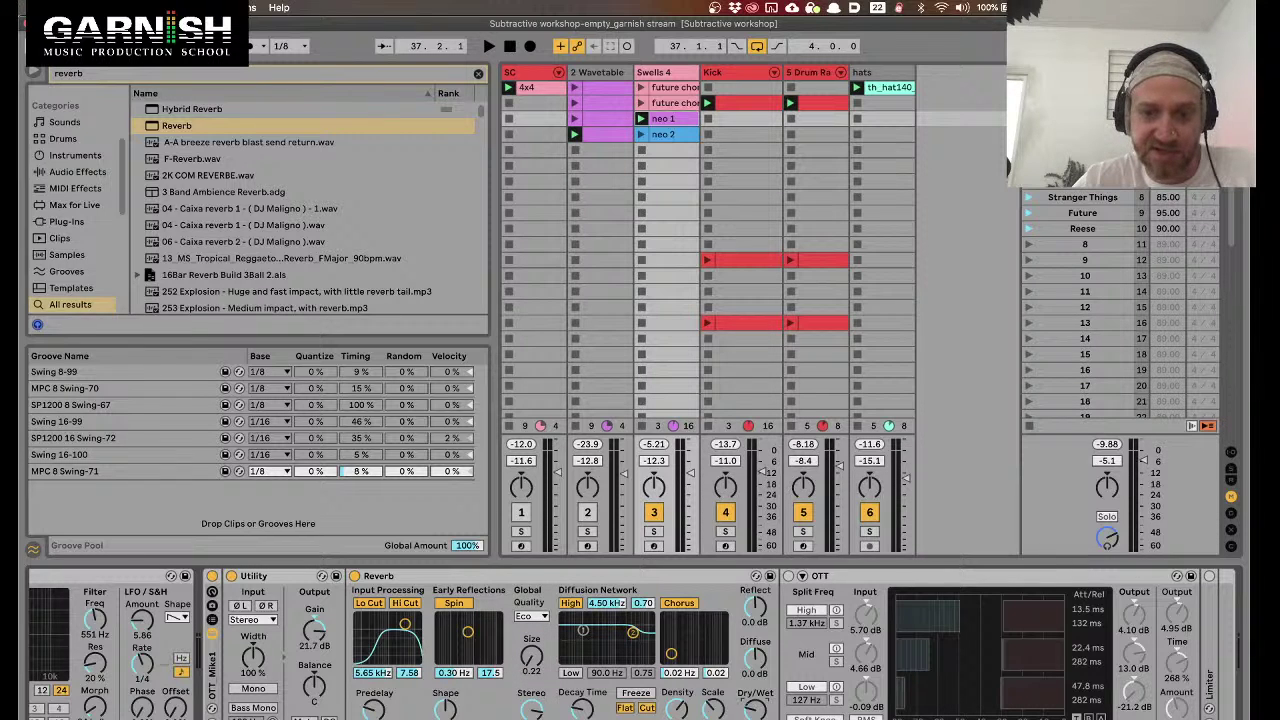
pyautogui.moveTo(672, 655); pyautogui.dragTo(696, 628)
pyautogui.press('space')
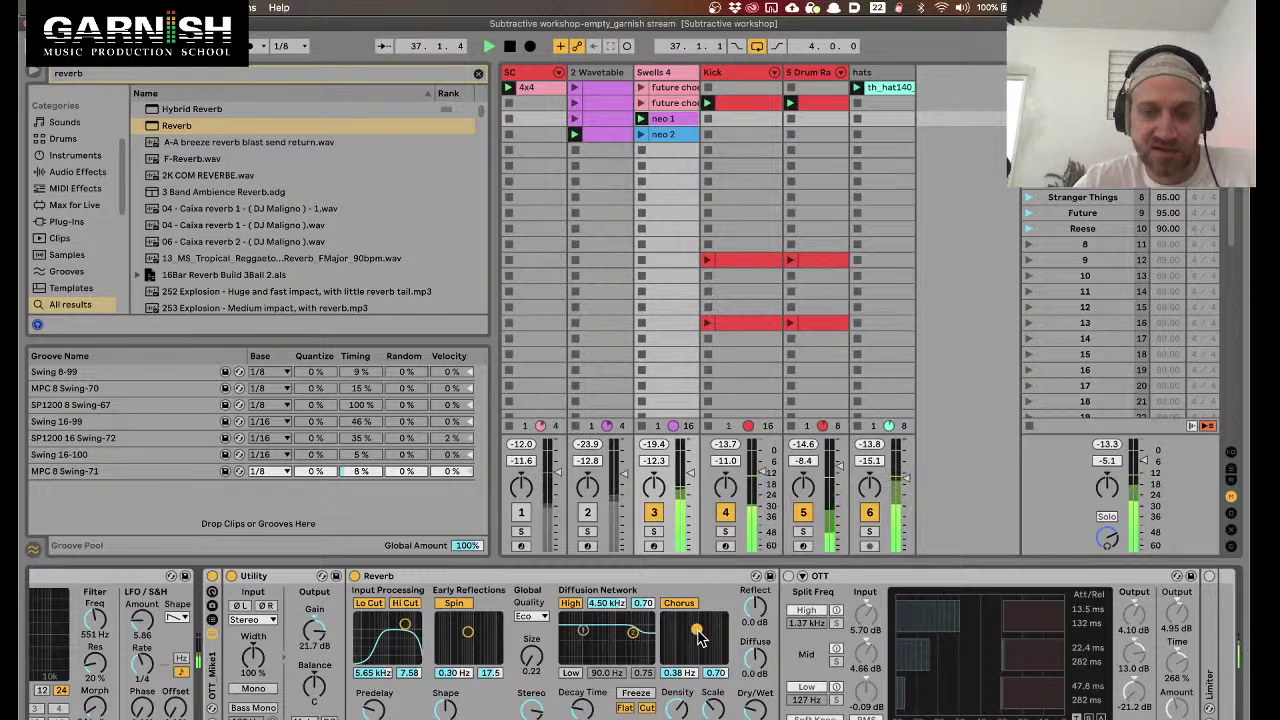
# Enable Reverb's low diffusion shelf at 228 Hz and 0.20, and reduce Utility's gain to 19.6 dB
pyautogui.hscroll(-5, 676, 662)
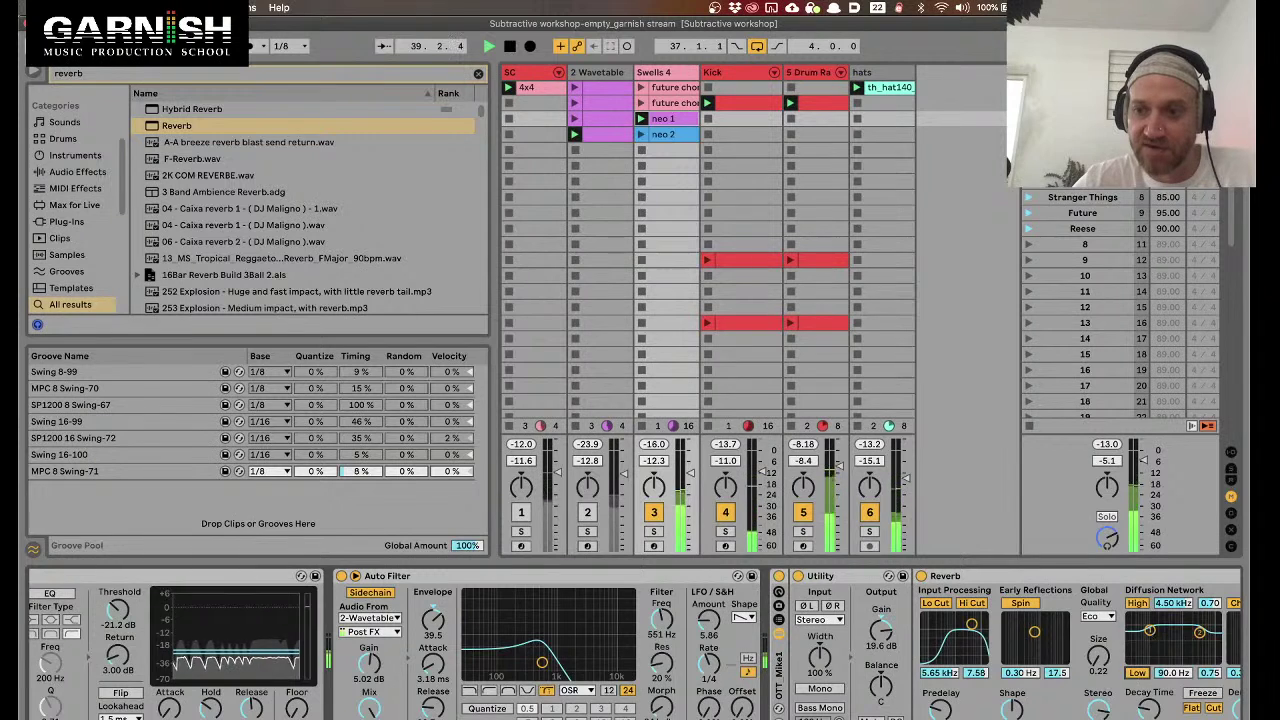
pyautogui.hscroll(3, 1163, 665)
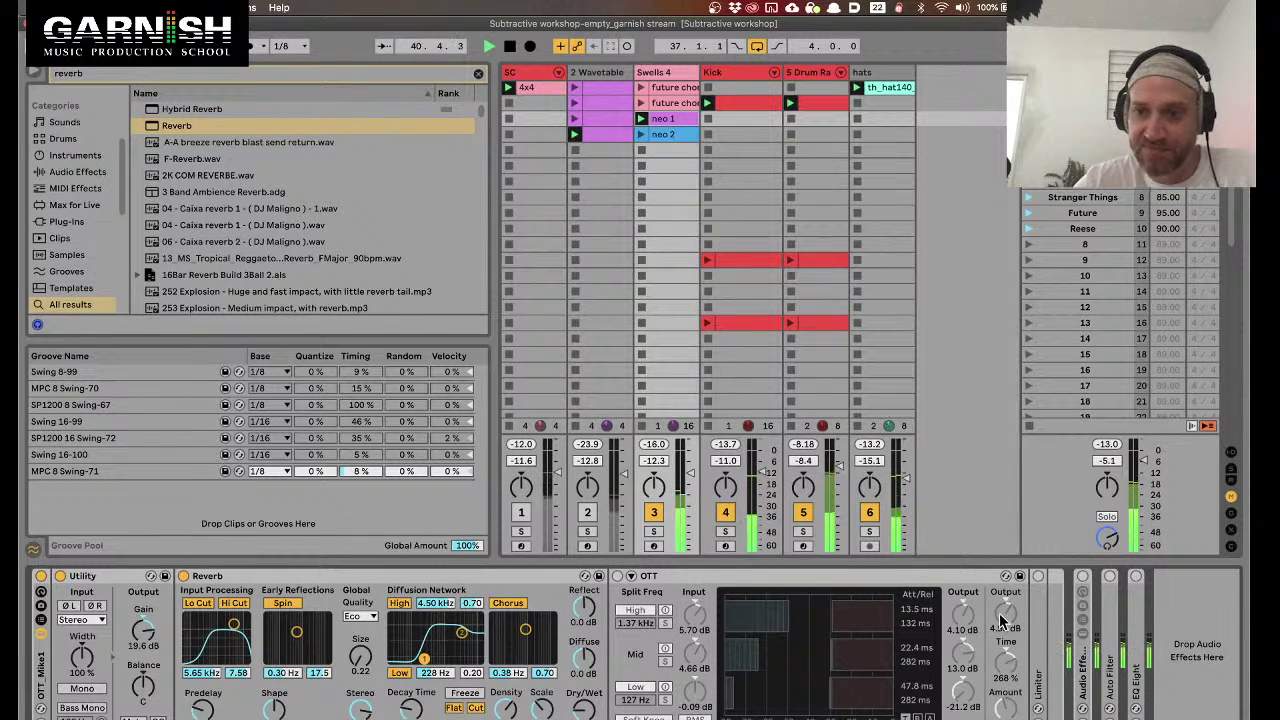
# Enable the OTT device and set its output to 9.41 dB while the loop plays
pyautogui.moveTo(1004, 614); pyautogui.dragTo(1004, 642)
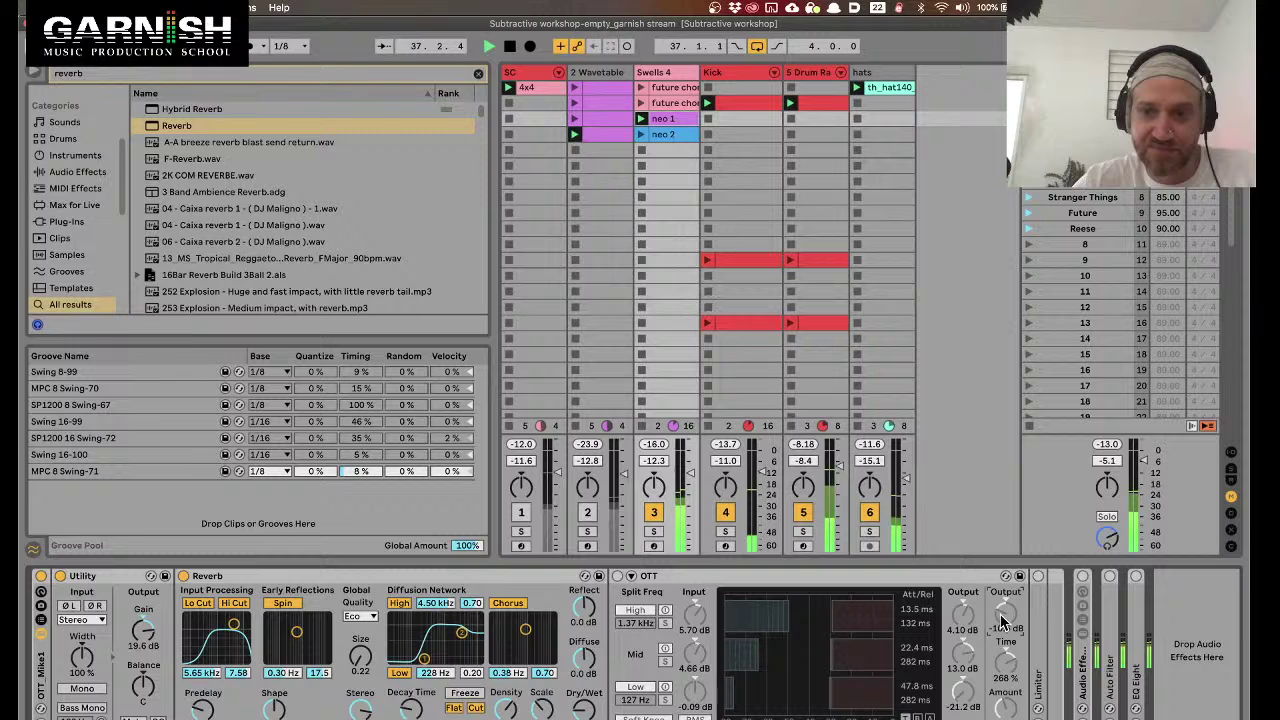
pyautogui.click(617, 576)
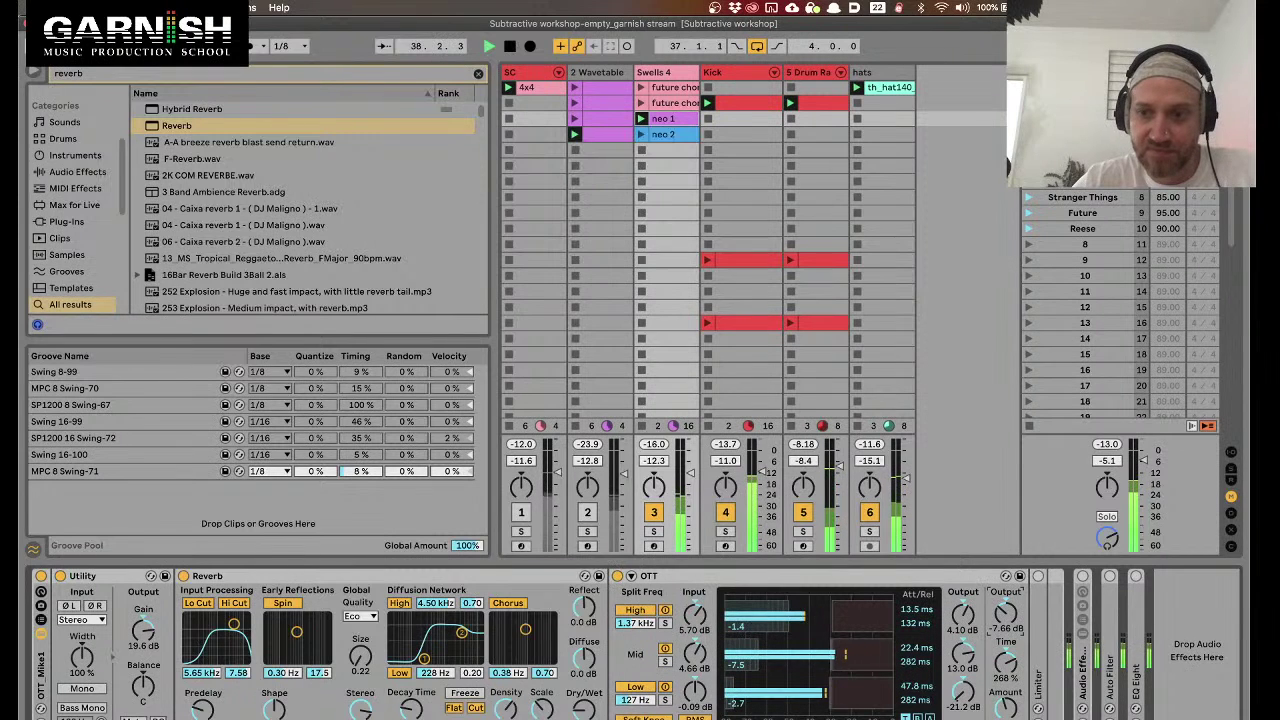
pyautogui.moveTo(1005, 614)
pyautogui.mouseDown()
pyautogui.moveTo(1005, 598)
pyautogui.moveTo(1005, 616)
pyautogui.mouseUp()
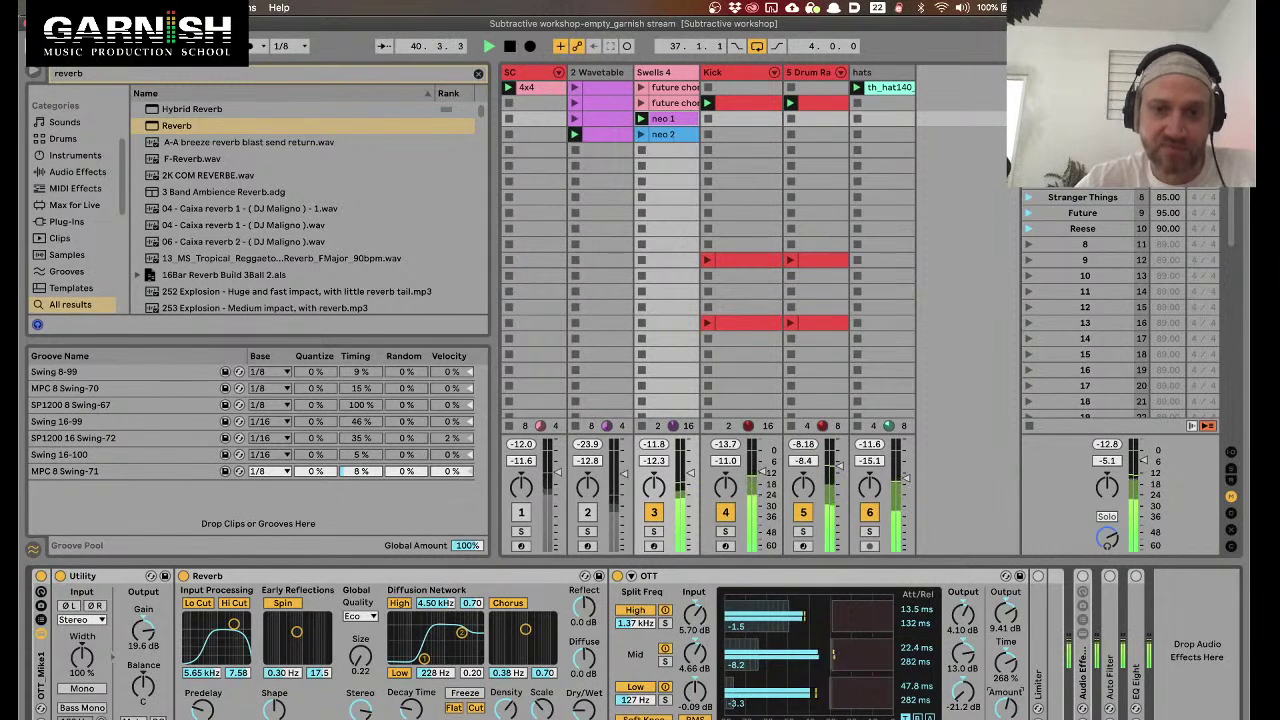
pyautogui.moveTo(1005, 622); pyautogui.dragTo(1005, 622)
# Compare the chords with Reverb bypassed and enabled, leaving Reverb on
pyautogui.hscroll(-5, 790, 645)
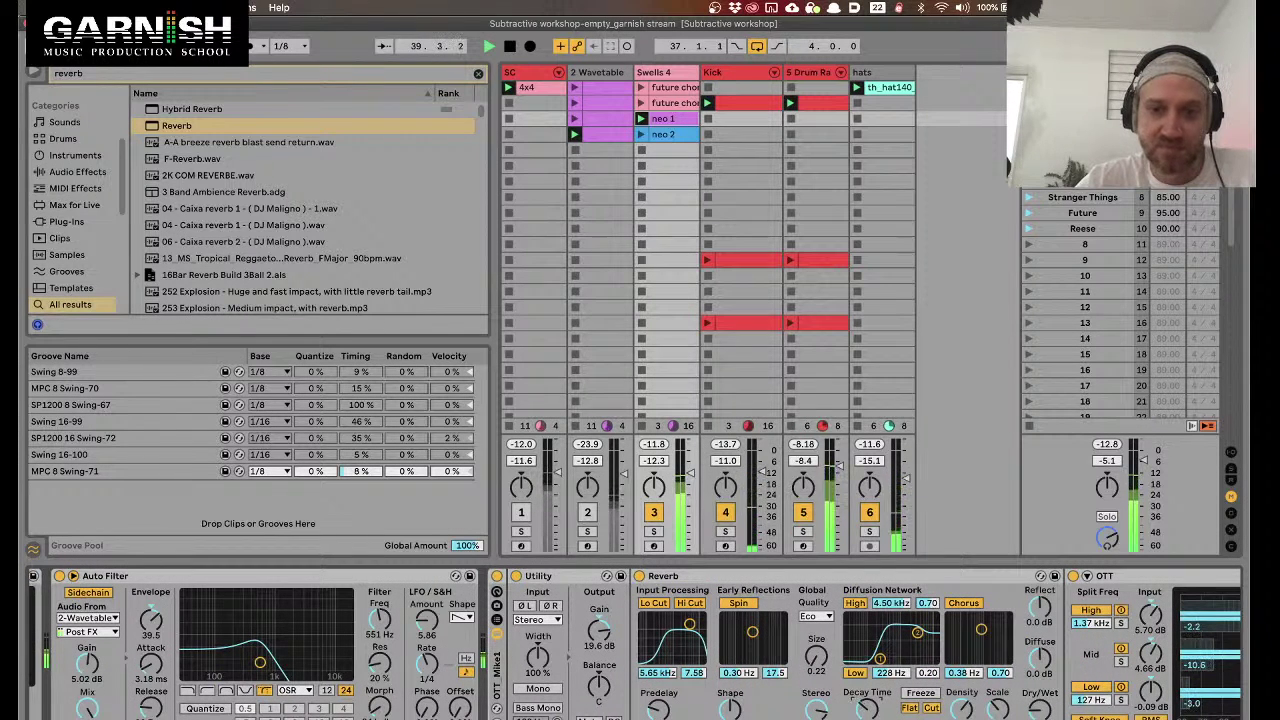
pyautogui.click(497, 577)
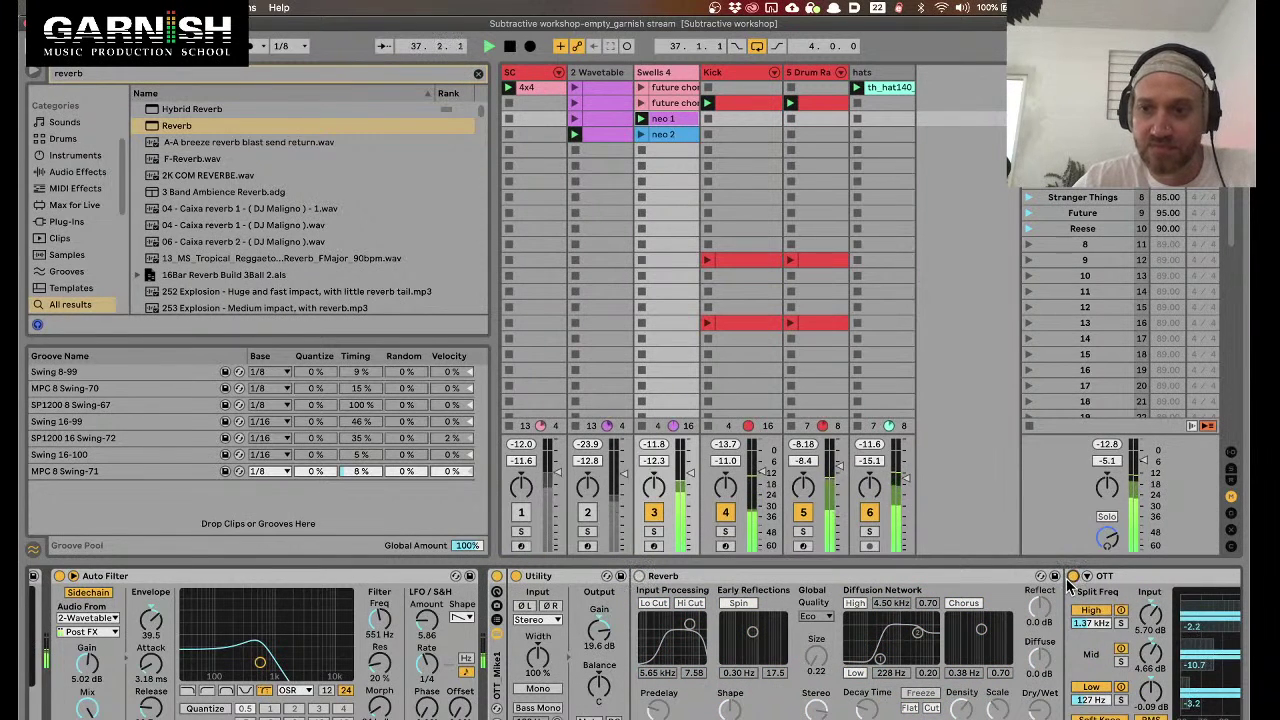
pyautogui.click(640, 576)
pyautogui.click(727, 585)
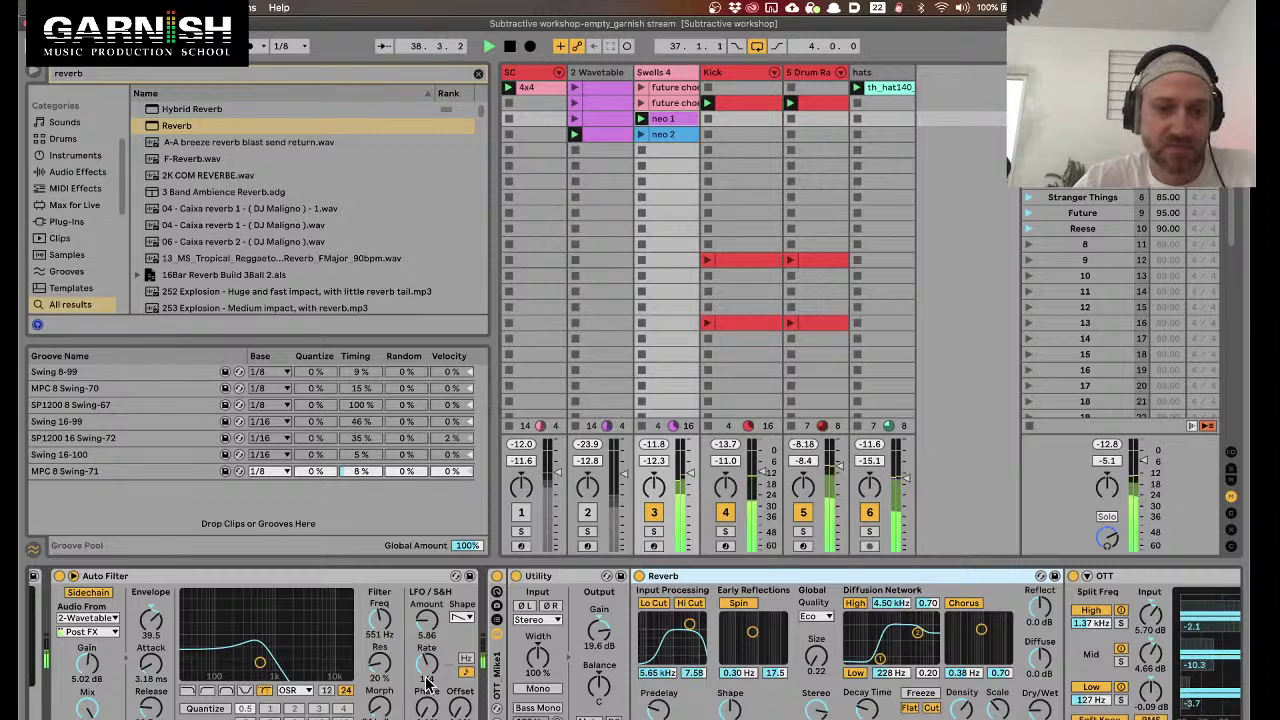
# Raise the LFO amount of the Swells 4 track's Auto Filter to 16.9
pyautogui.hscroll(-5, 427, 683)
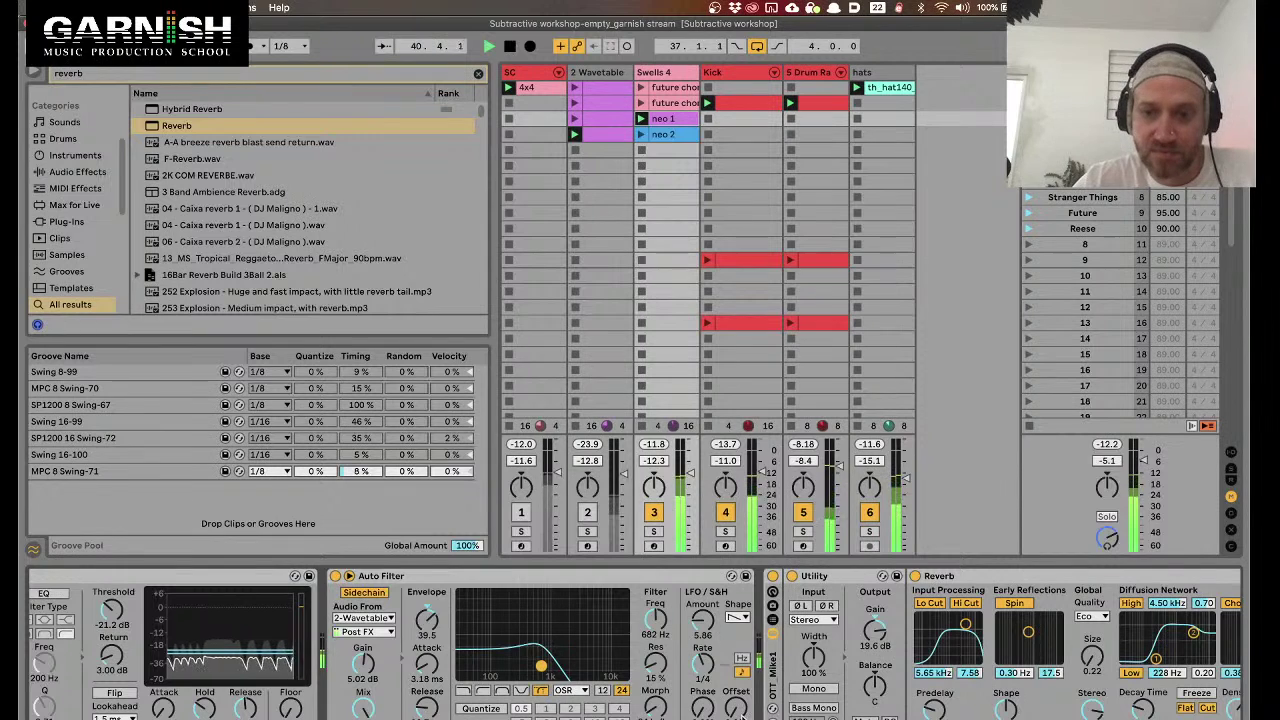
pyautogui.moveTo(703, 621); pyautogui.dragTo(703, 575)
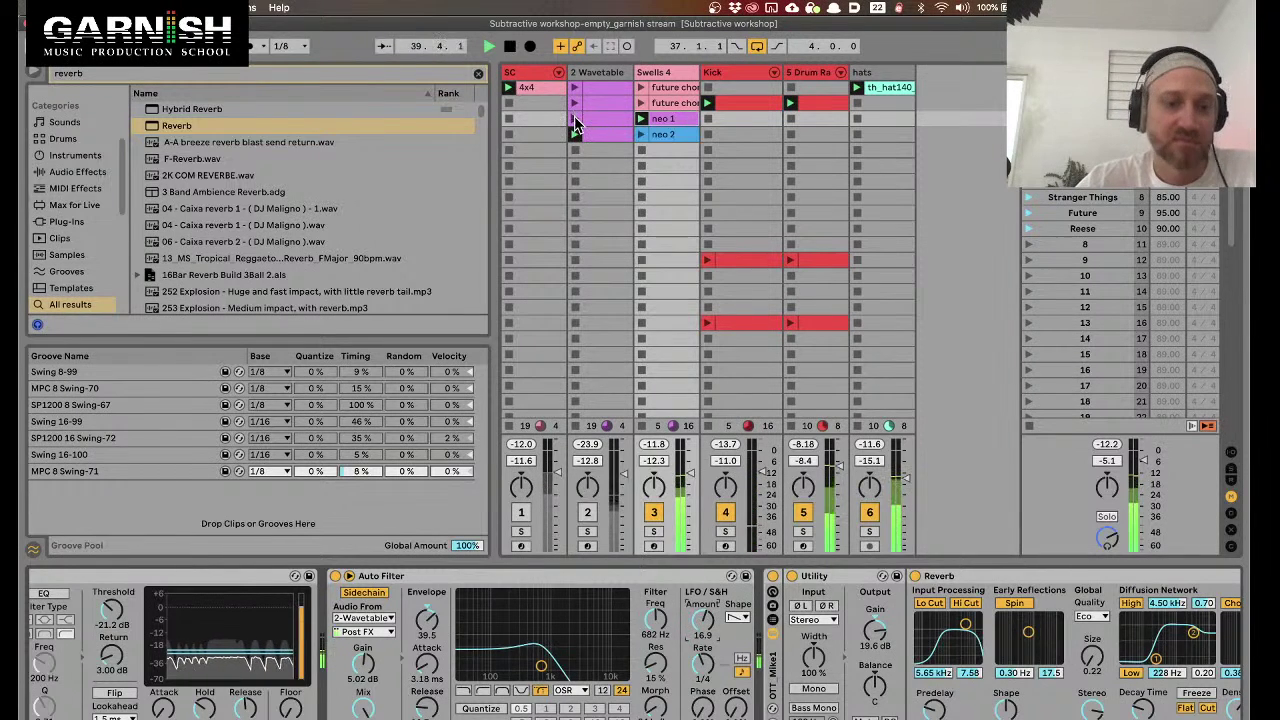
# Launch the Wavetable track's third clip and shorten the Wavetable amp envelope's attack to its minimum
pyautogui.click(575, 121)
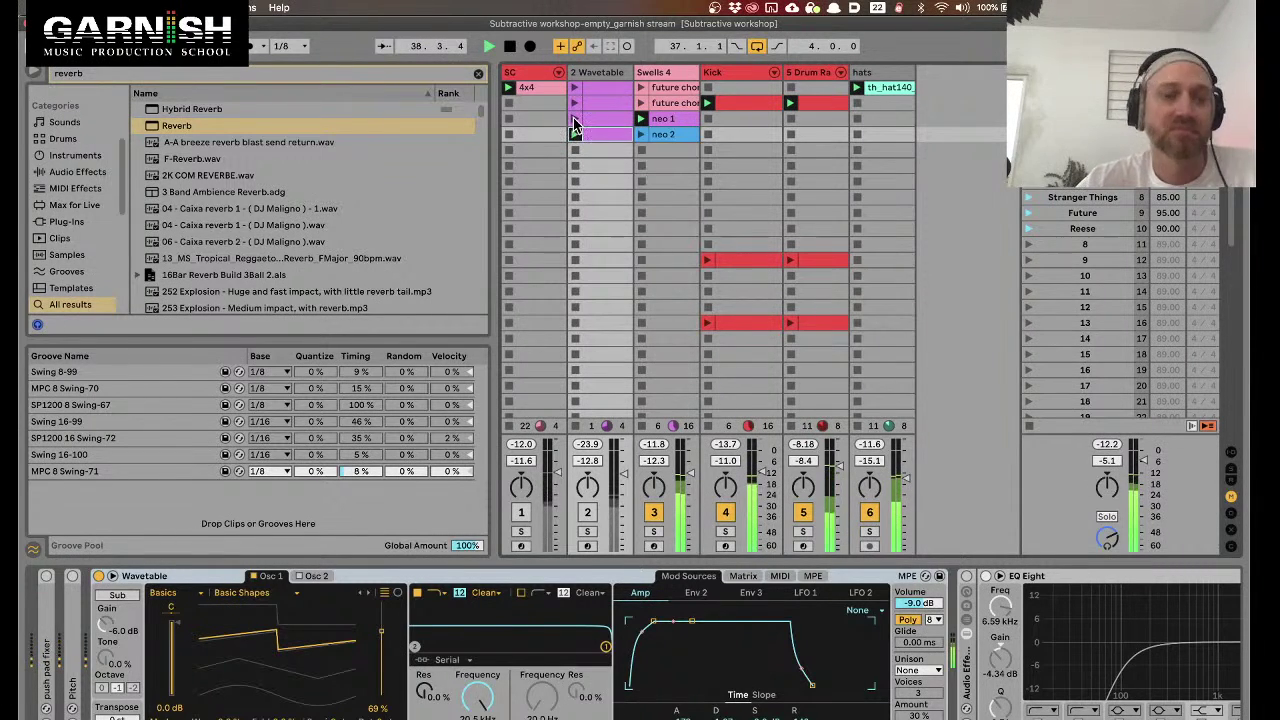
pyautogui.click(575, 120)
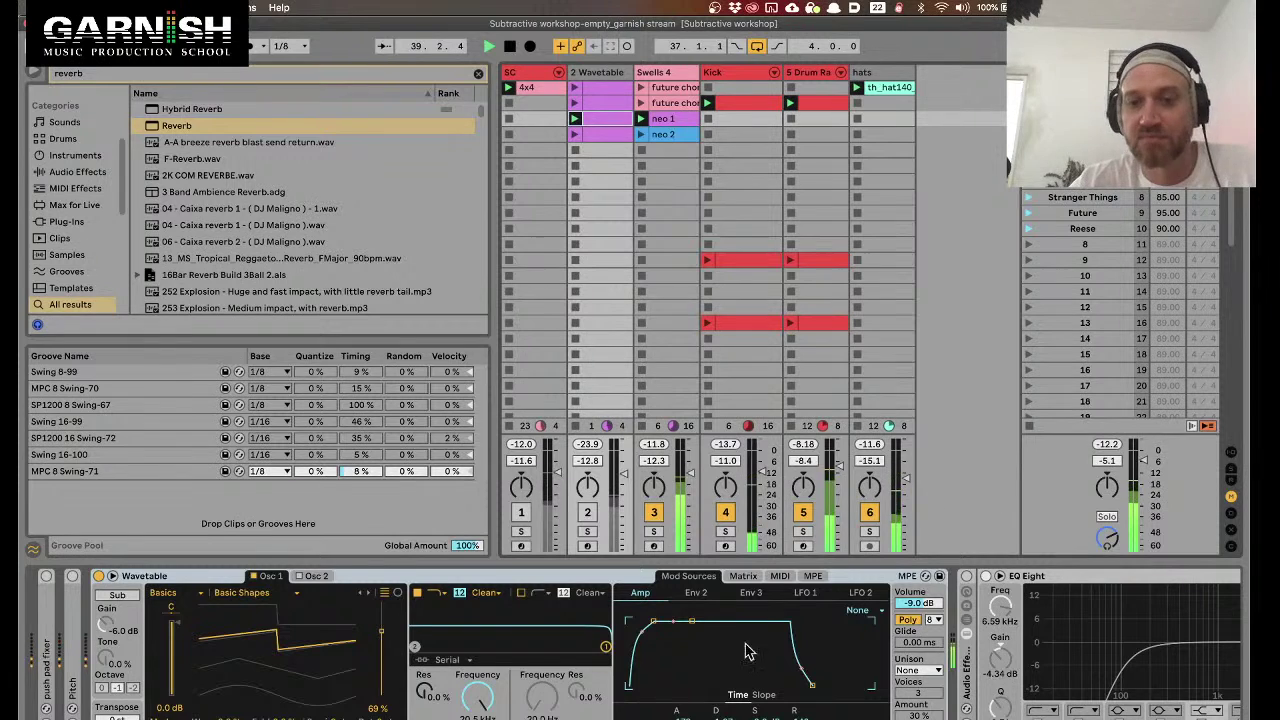
pyautogui.moveTo(660, 625); pyautogui.dragTo(628, 621)
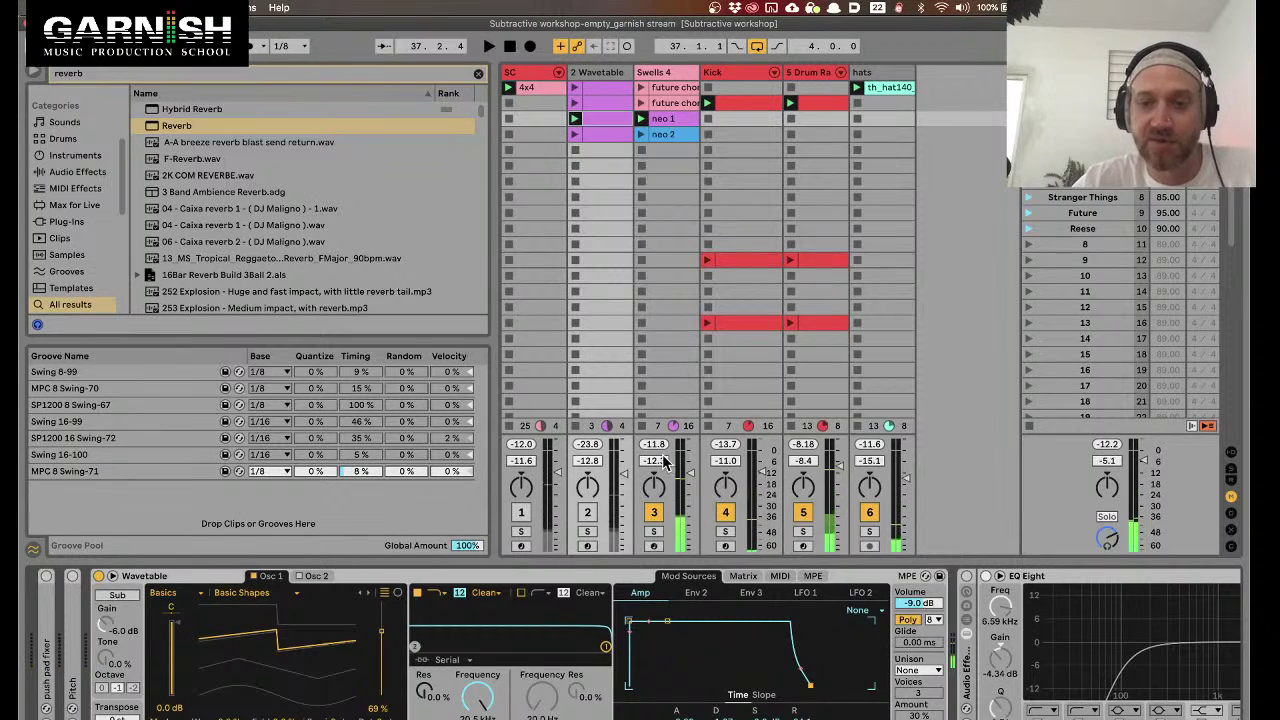
# Review the Swells 4 device chain back to its Analog synth, and clear the browser's reverb search
pyautogui.scroll(-1, 663, 323)
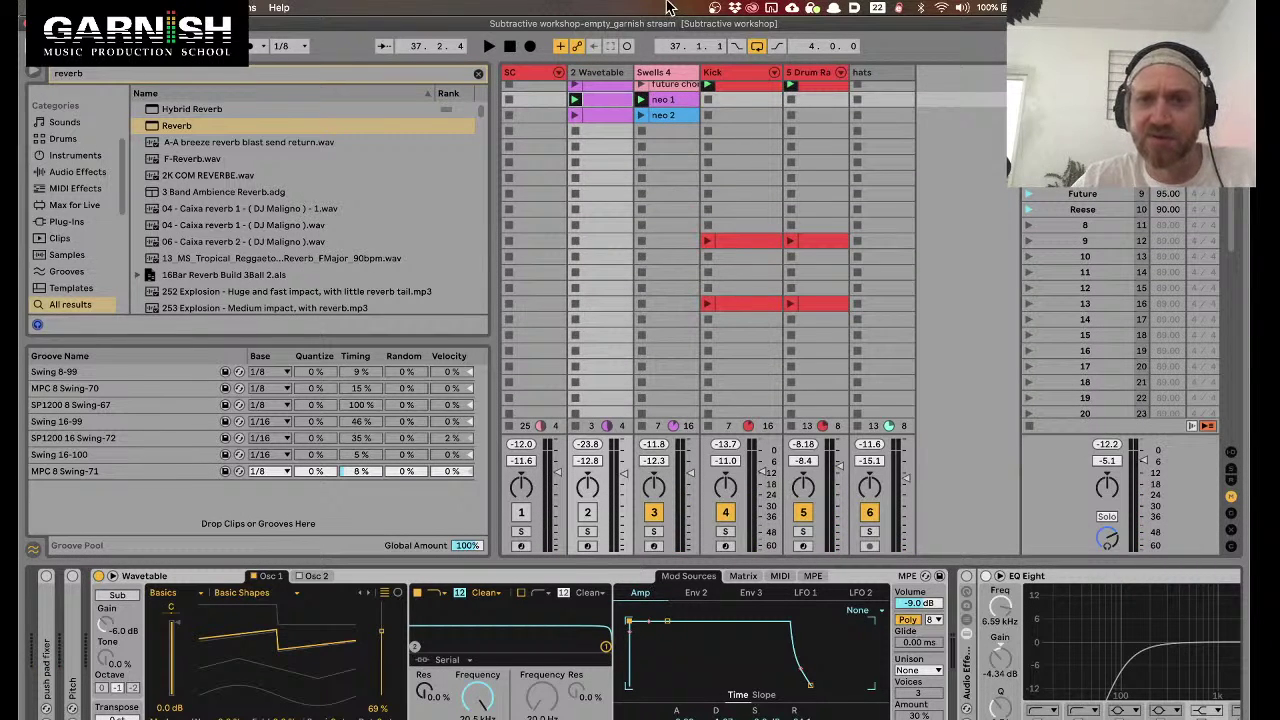
pyautogui.click(658, 75)
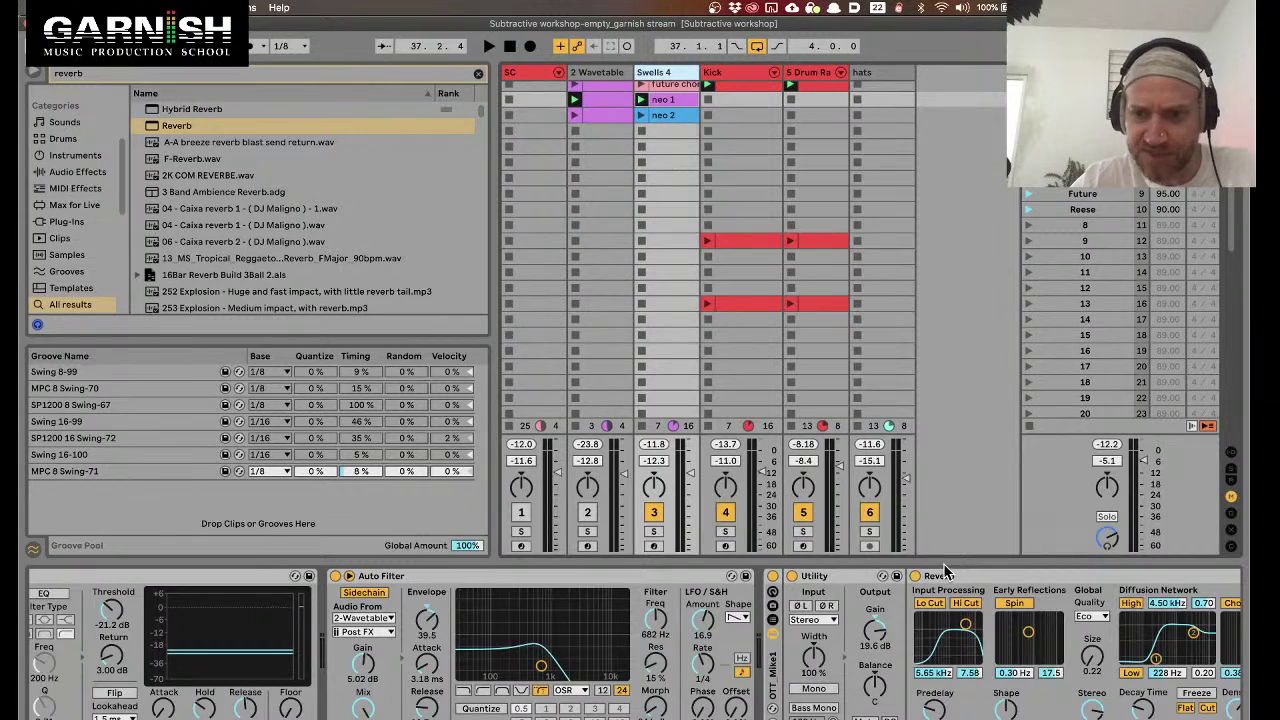
pyautogui.hscroll(5, 800, 645)
pyautogui.hscroll(-10, 700, 660)
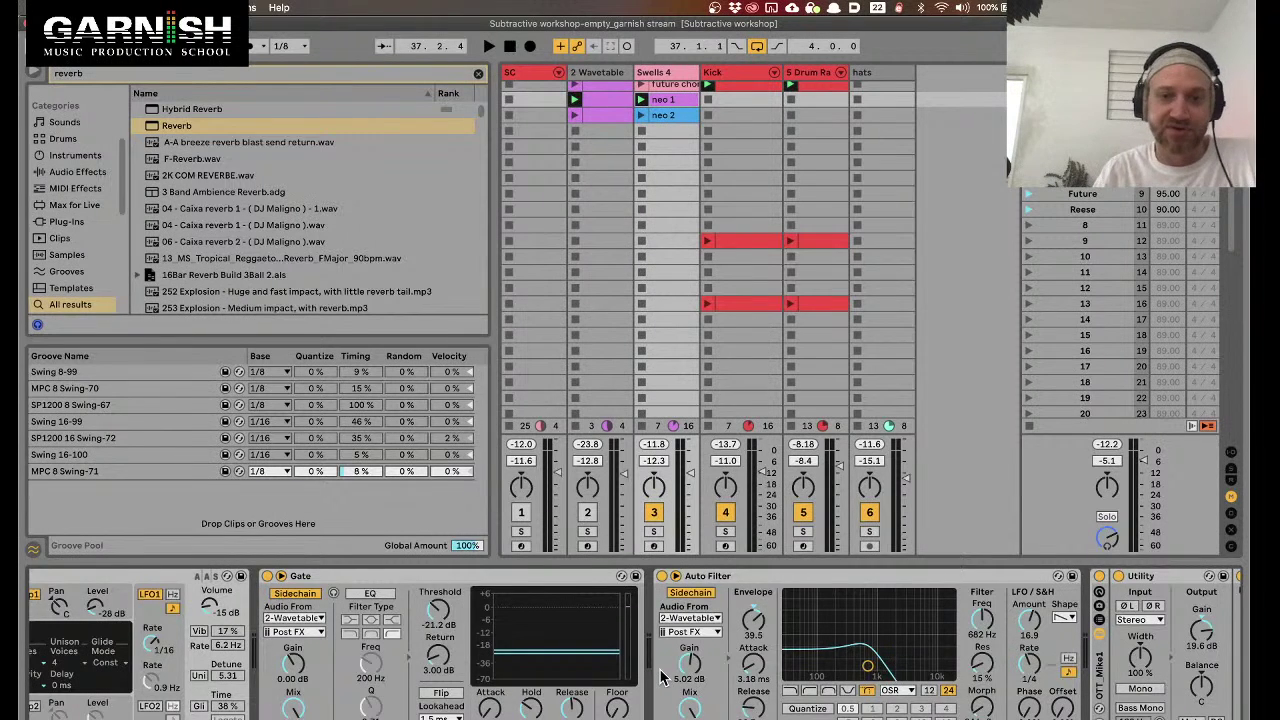
pyautogui.hscroll(-5, 660, 677)
pyautogui.click(305, 575)
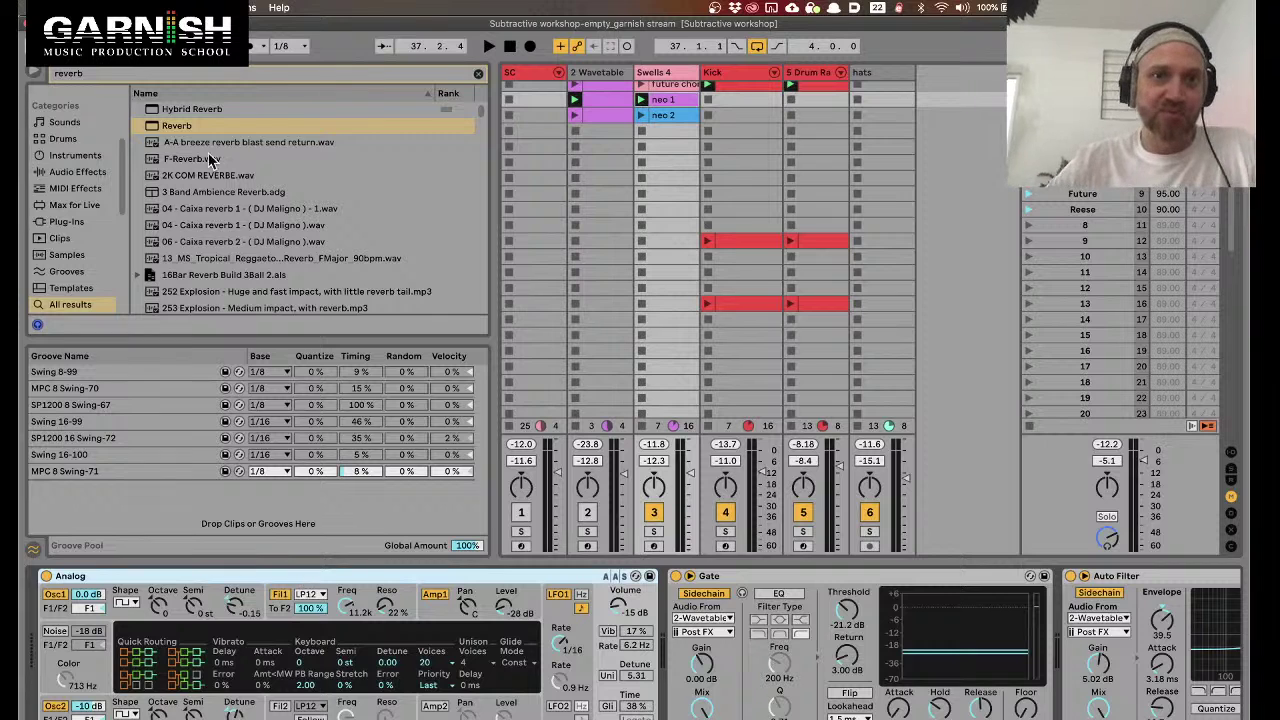
pyautogui.click(478, 74)
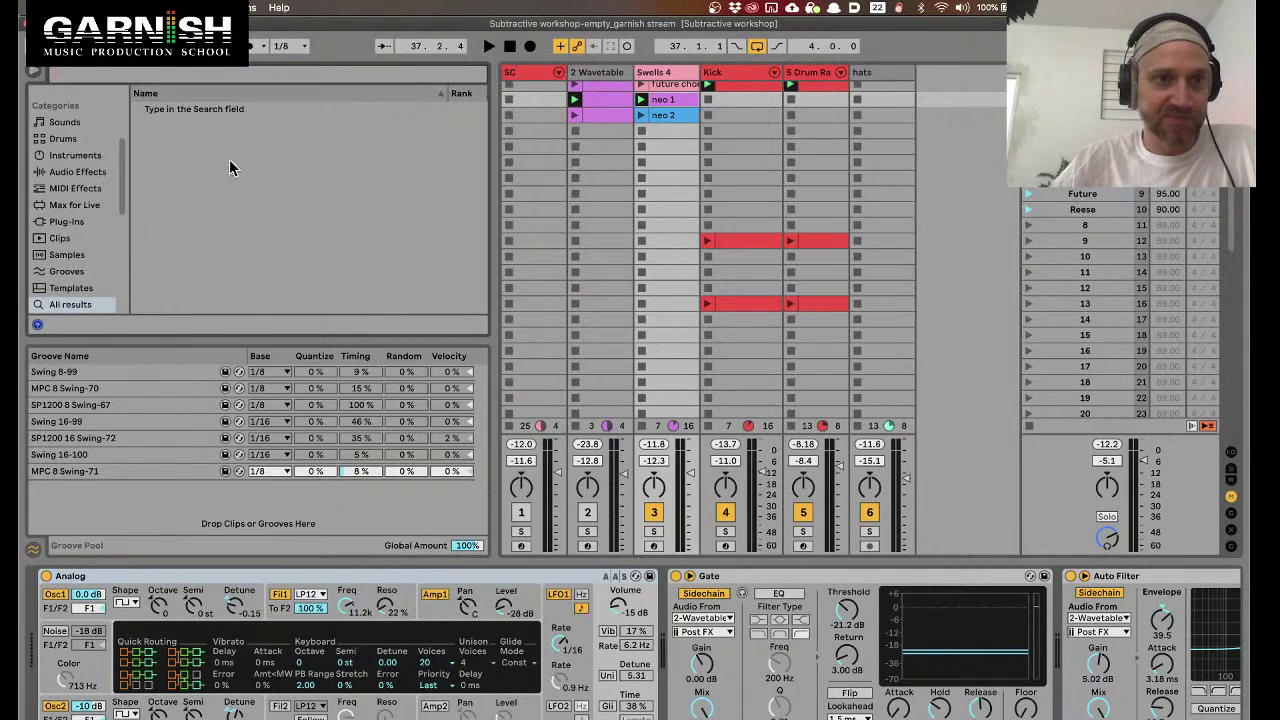
# Switch to Firefox to check the Restream and YouTube live chats, and return to Ableton Live
pyautogui.press('super+Tab')
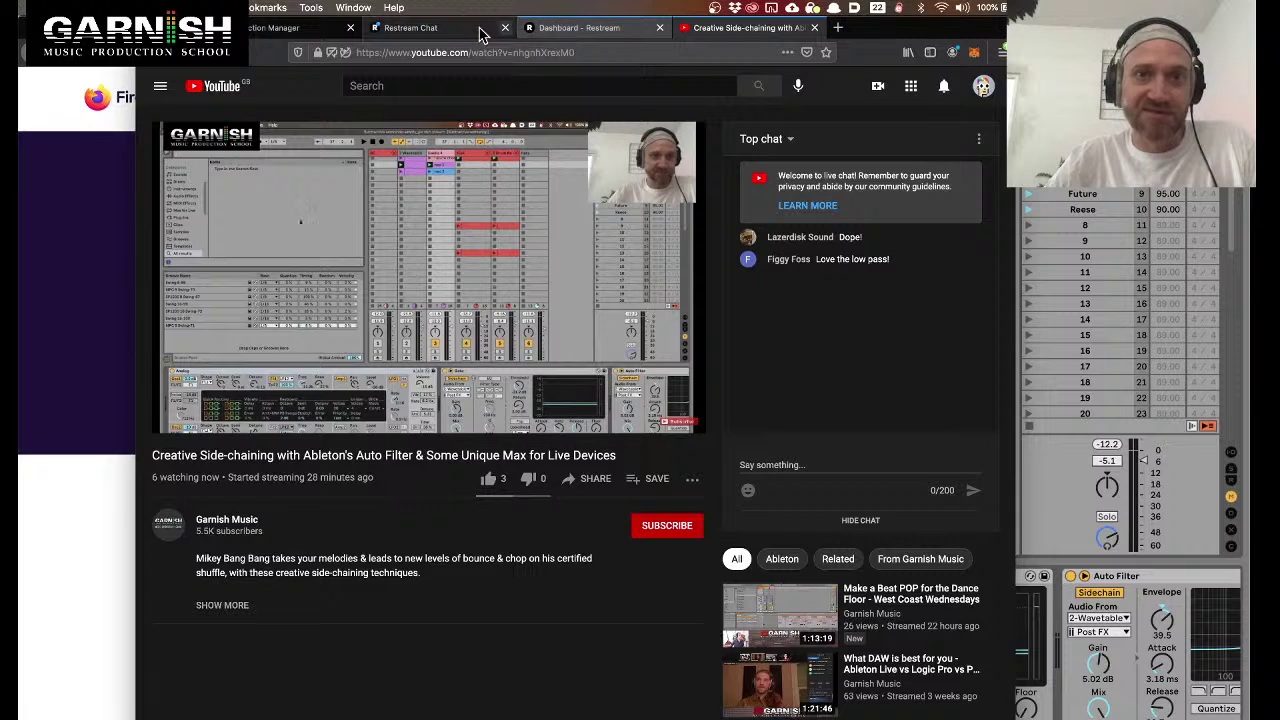
pyautogui.click(447, 31)
pyautogui.press('super+Tab')
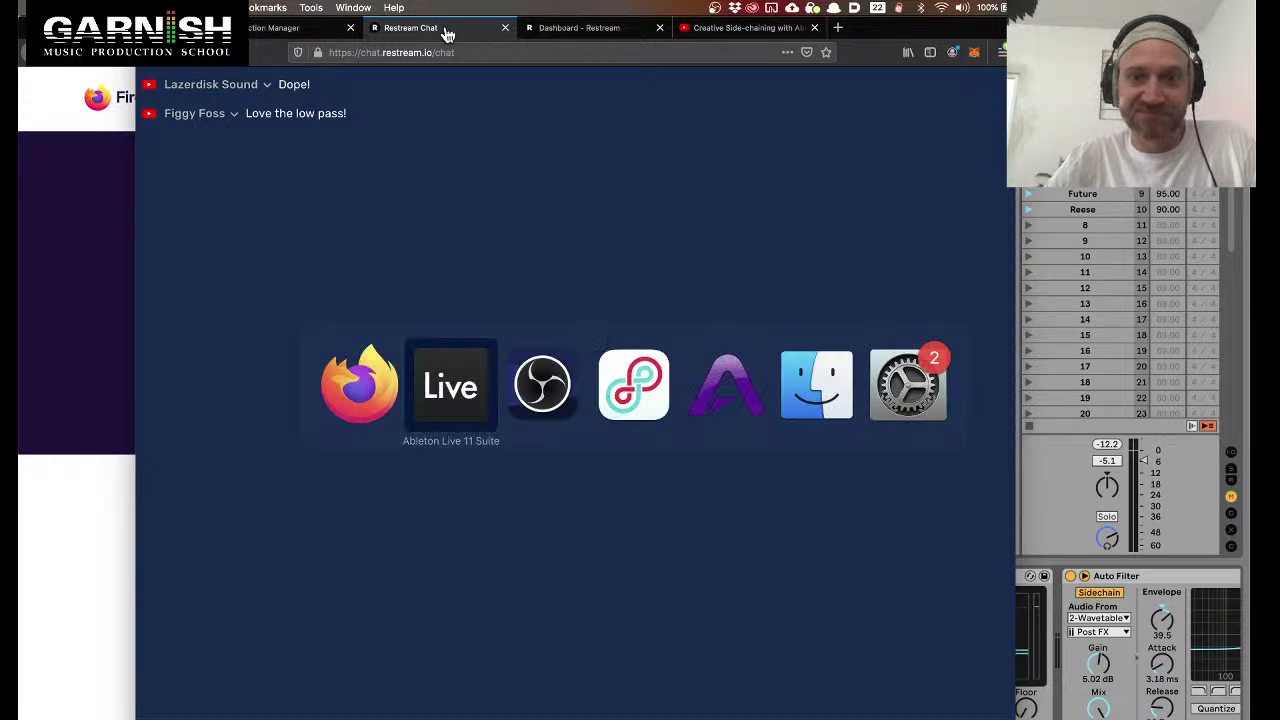
pyautogui.press('super+Tab')
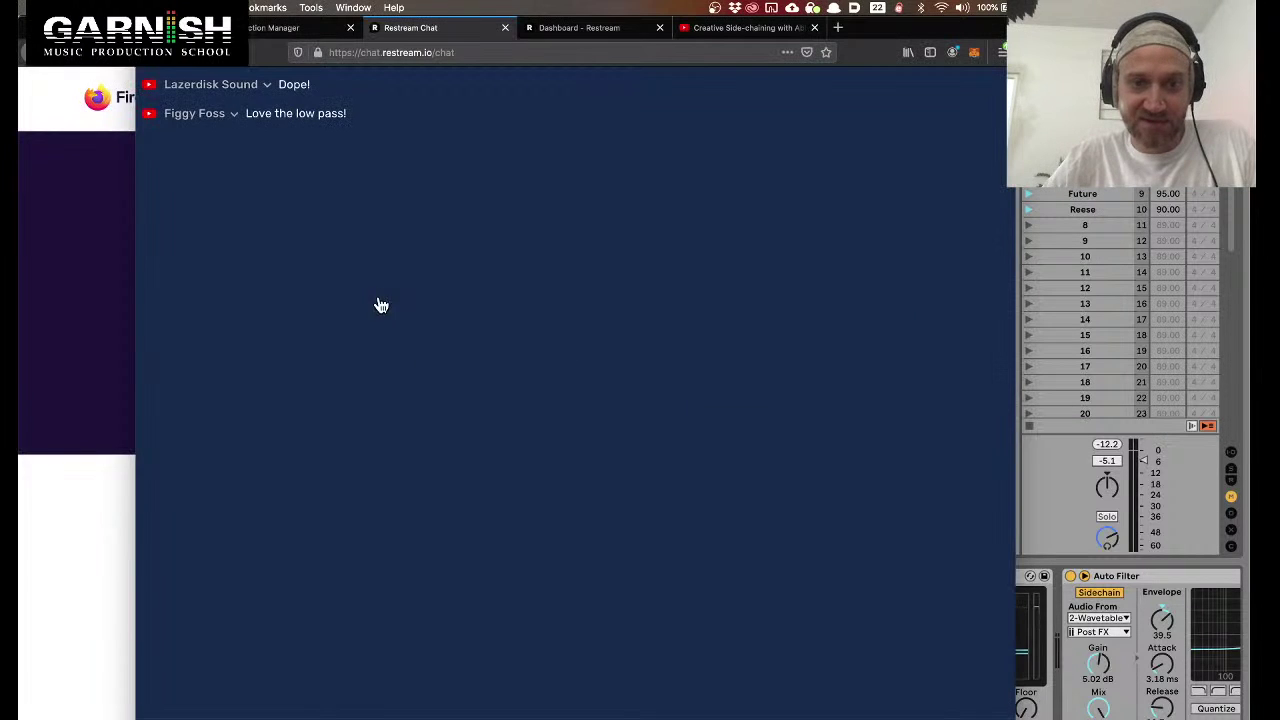
pyautogui.click(718, 33)
pyautogui.press('super+Tab')
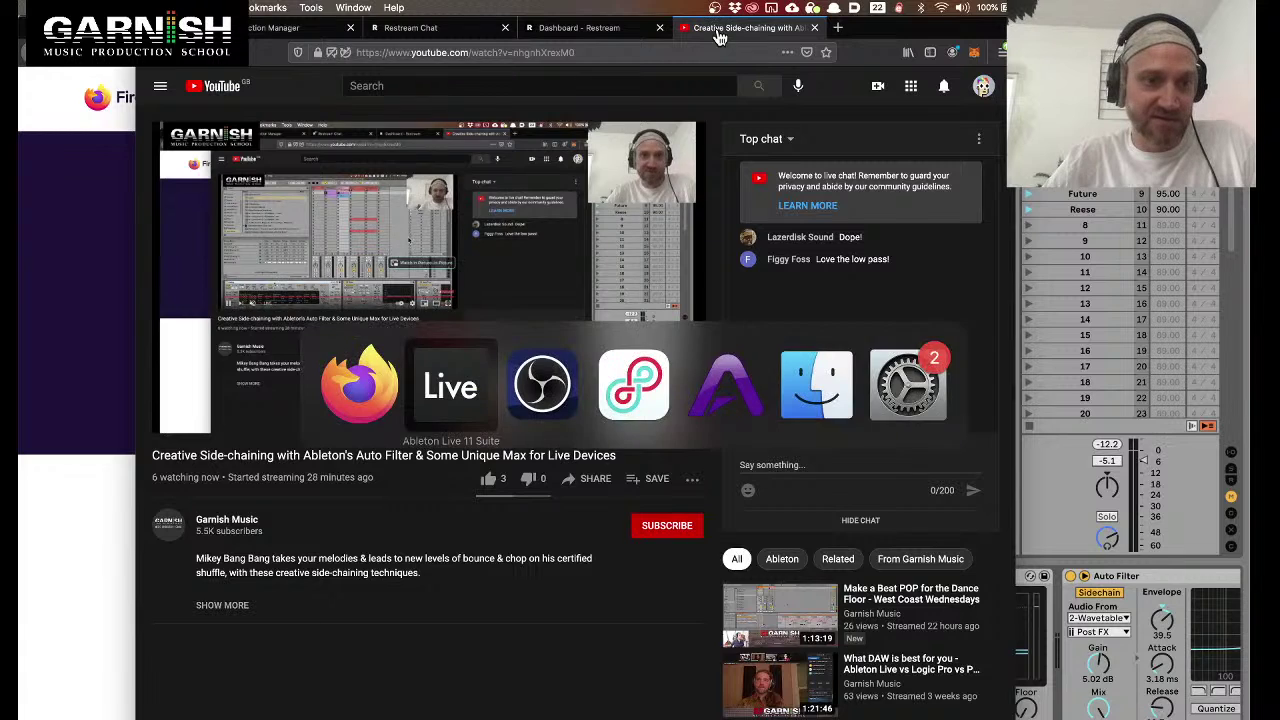
pyautogui.click(666, 306)
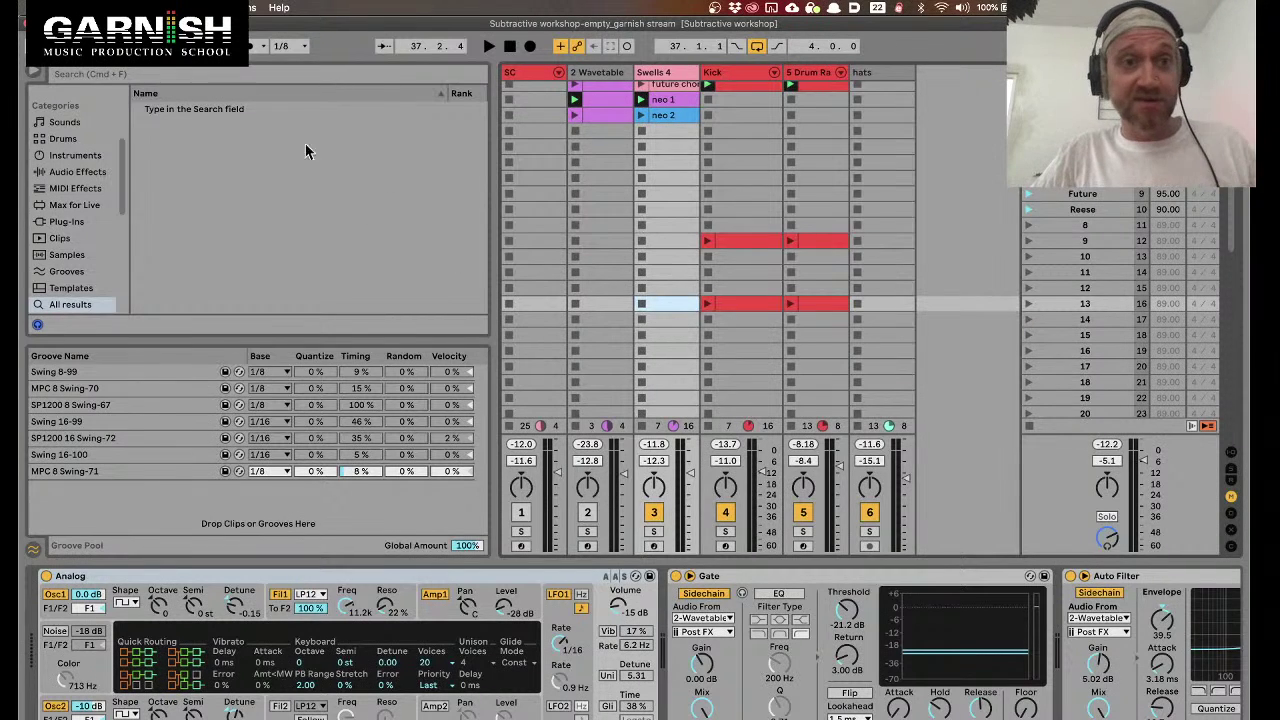
# Hide the device view to enlarge the browser and show the installed Packs
pyautogui.scroll(-5, 98, 212)
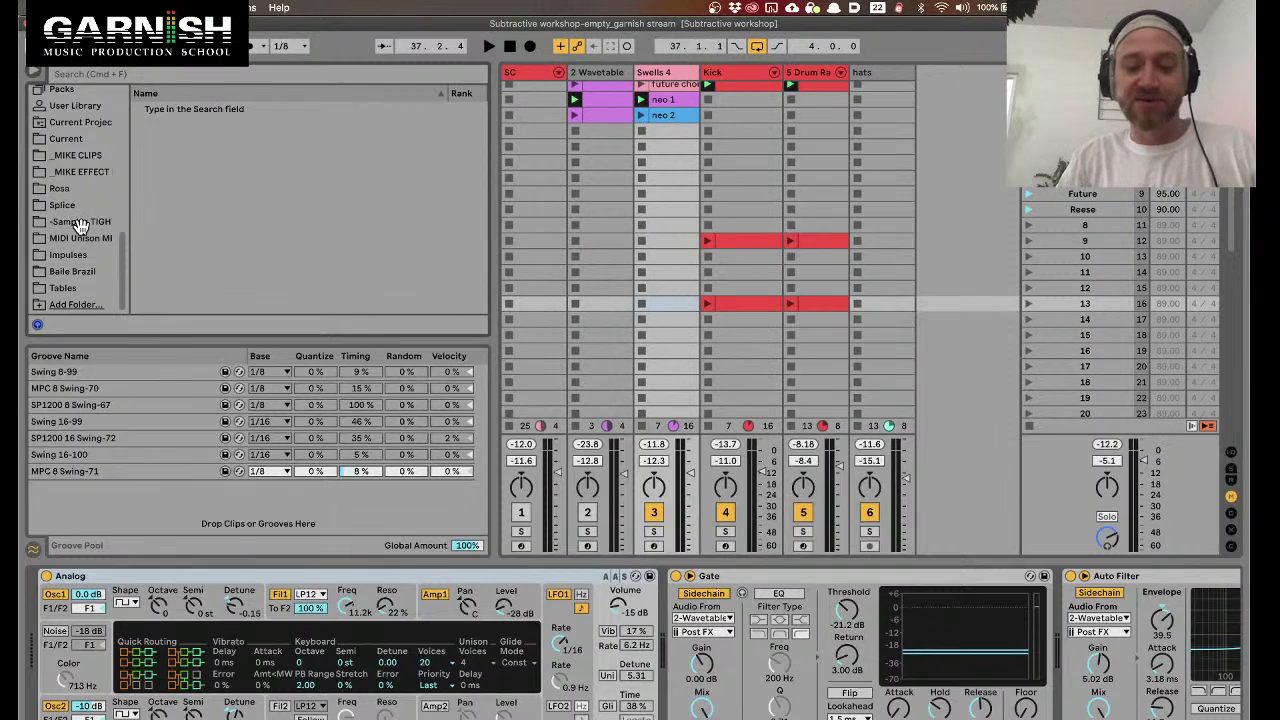
pyautogui.press('super+alt+l')
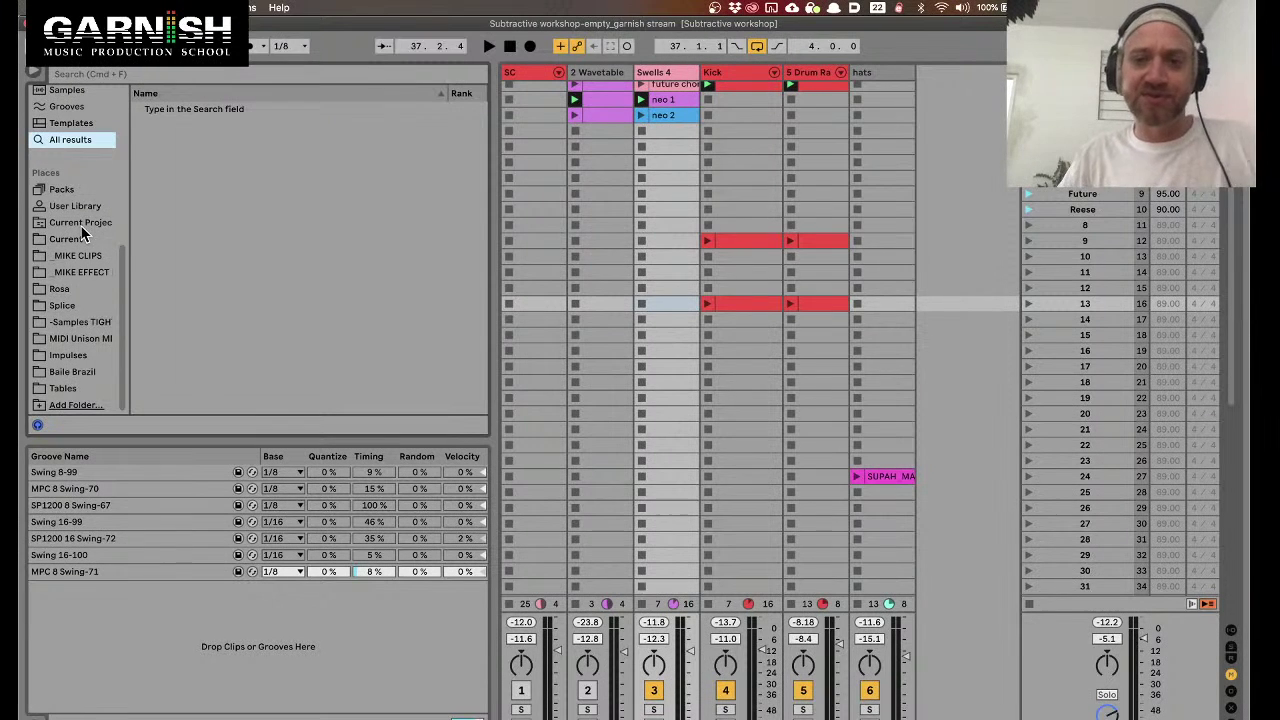
pyautogui.scroll(5, 83, 234)
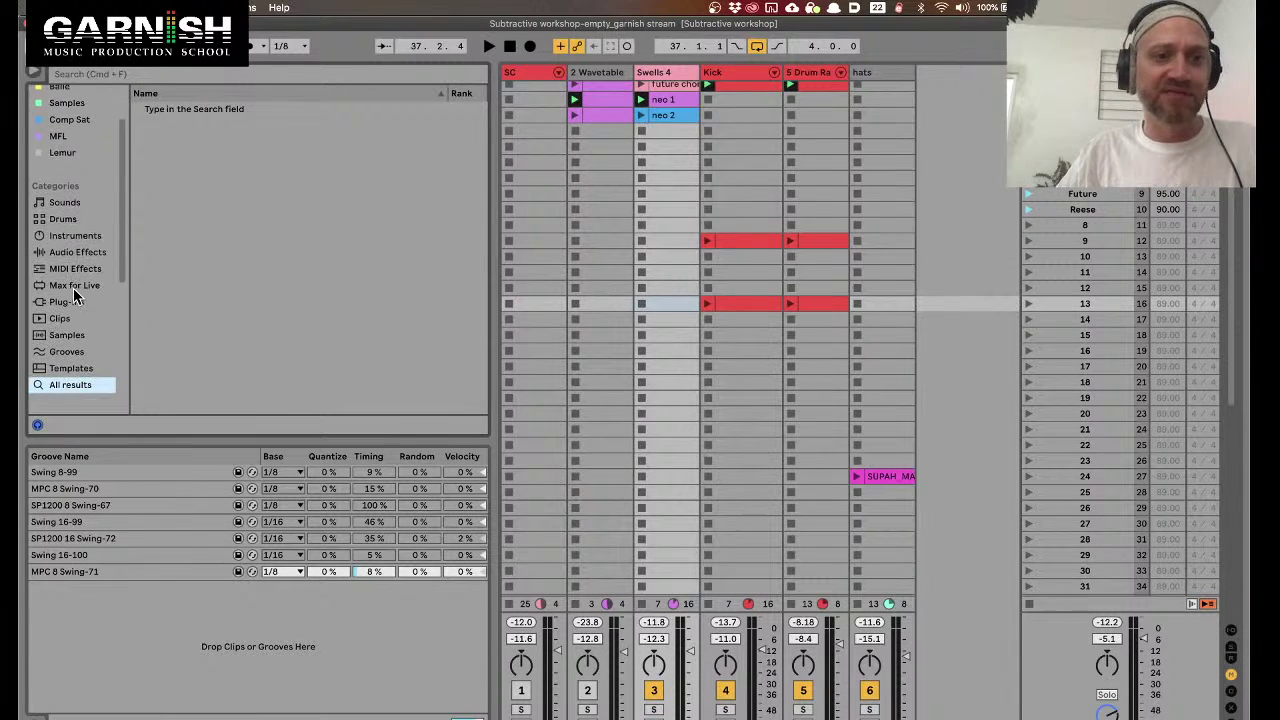
pyautogui.scroll(-2, 73, 288)
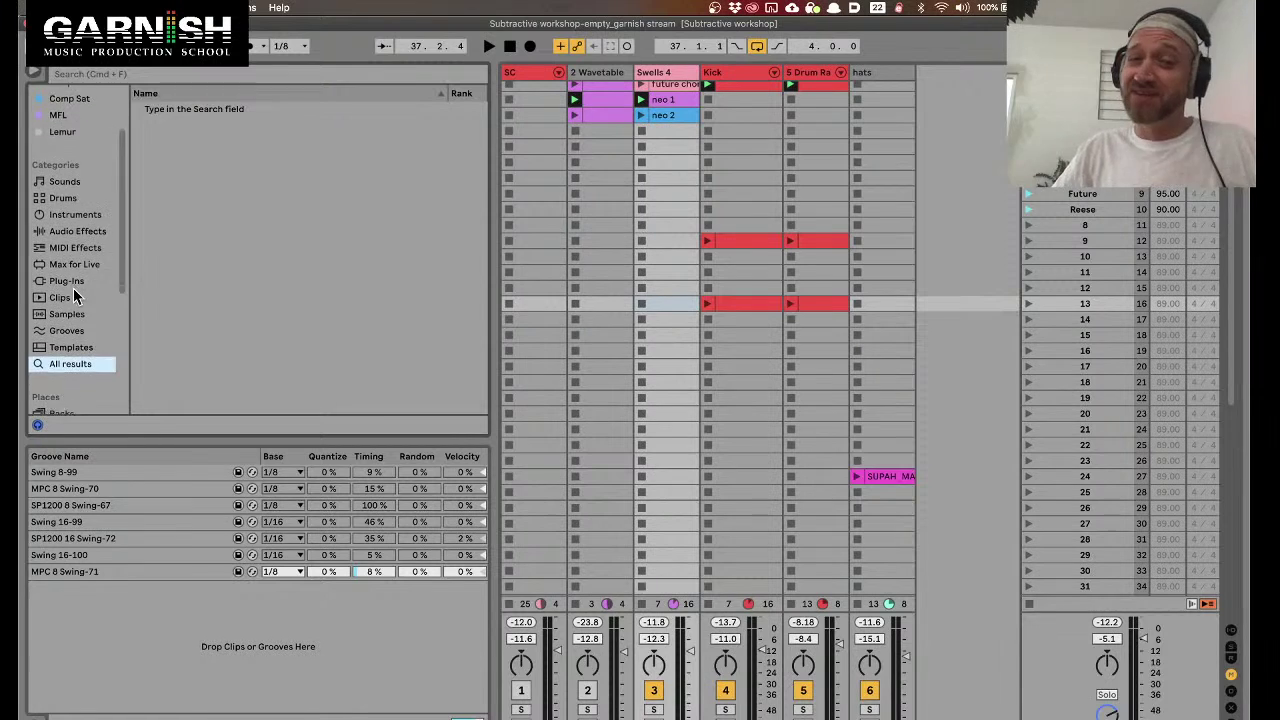
pyautogui.scroll(-2, 73, 295)
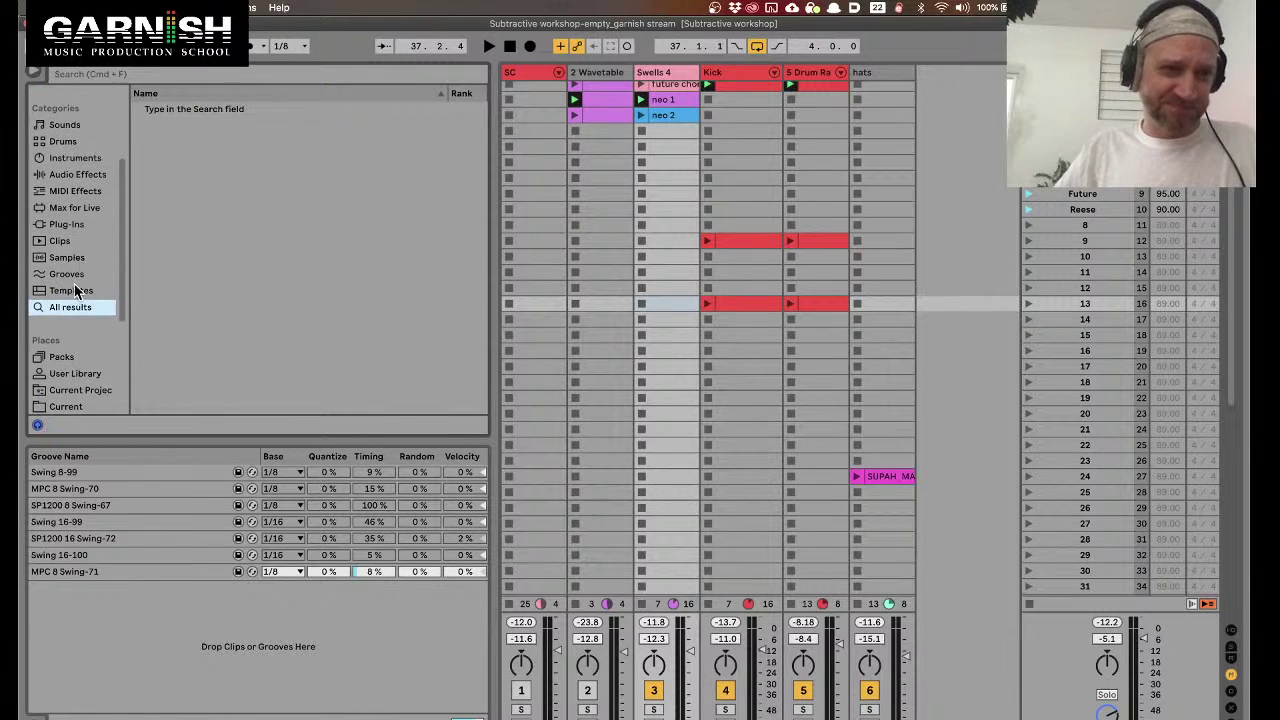
pyautogui.scroll(-2, 84, 302)
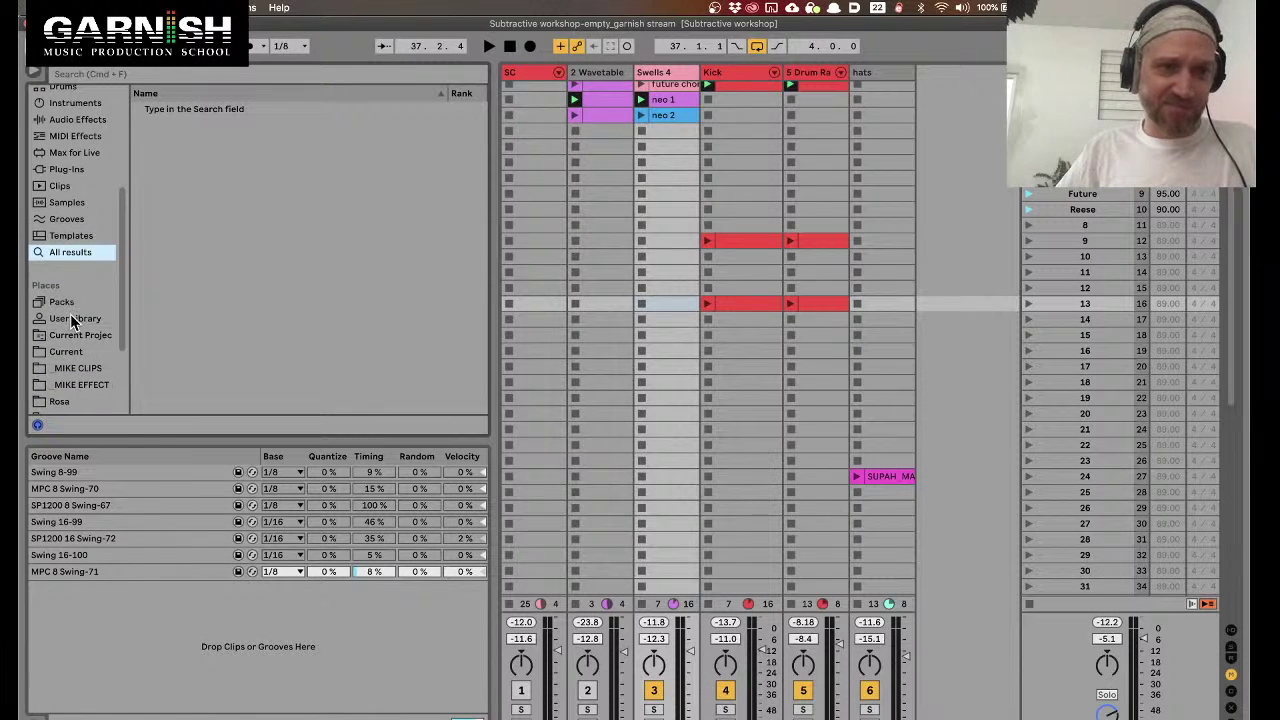
pyautogui.scroll(2, 84, 339)
pyautogui.click(80, 339)
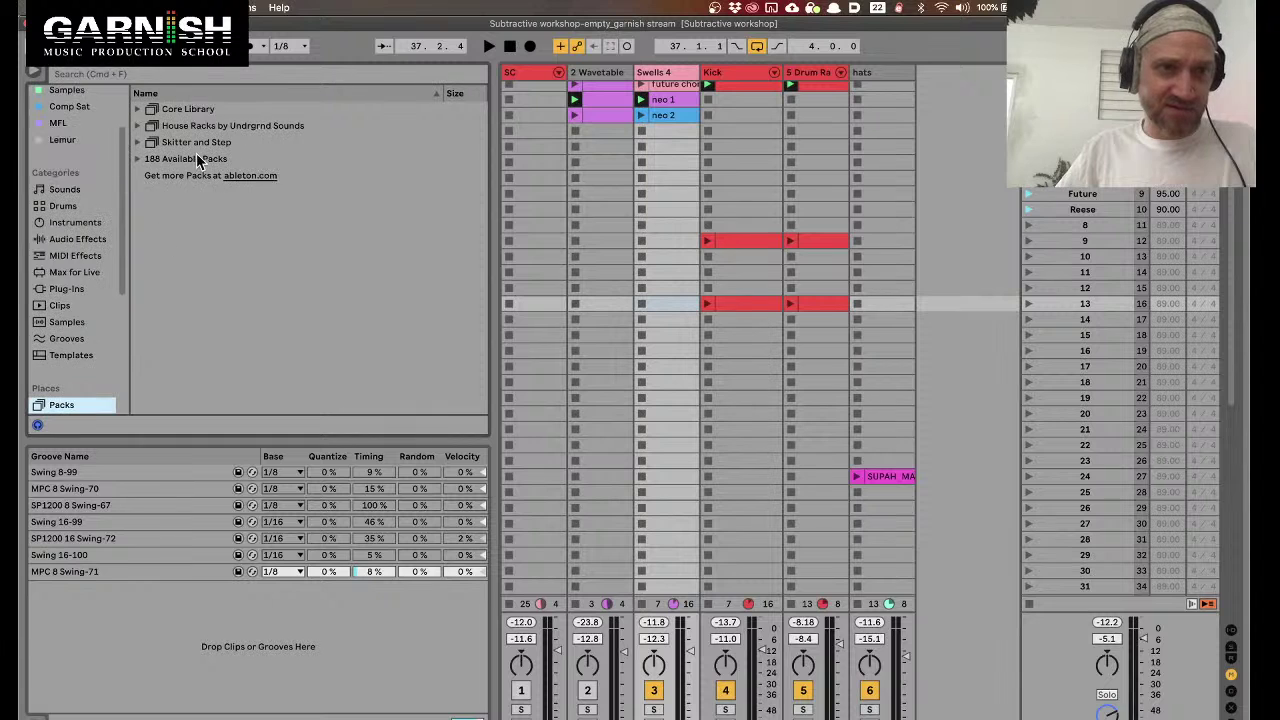
# Look through the Core Library's audio effect devices, including Max Audio Effect, and collapse the Audio Effects folder
pyautogui.click(150, 116)
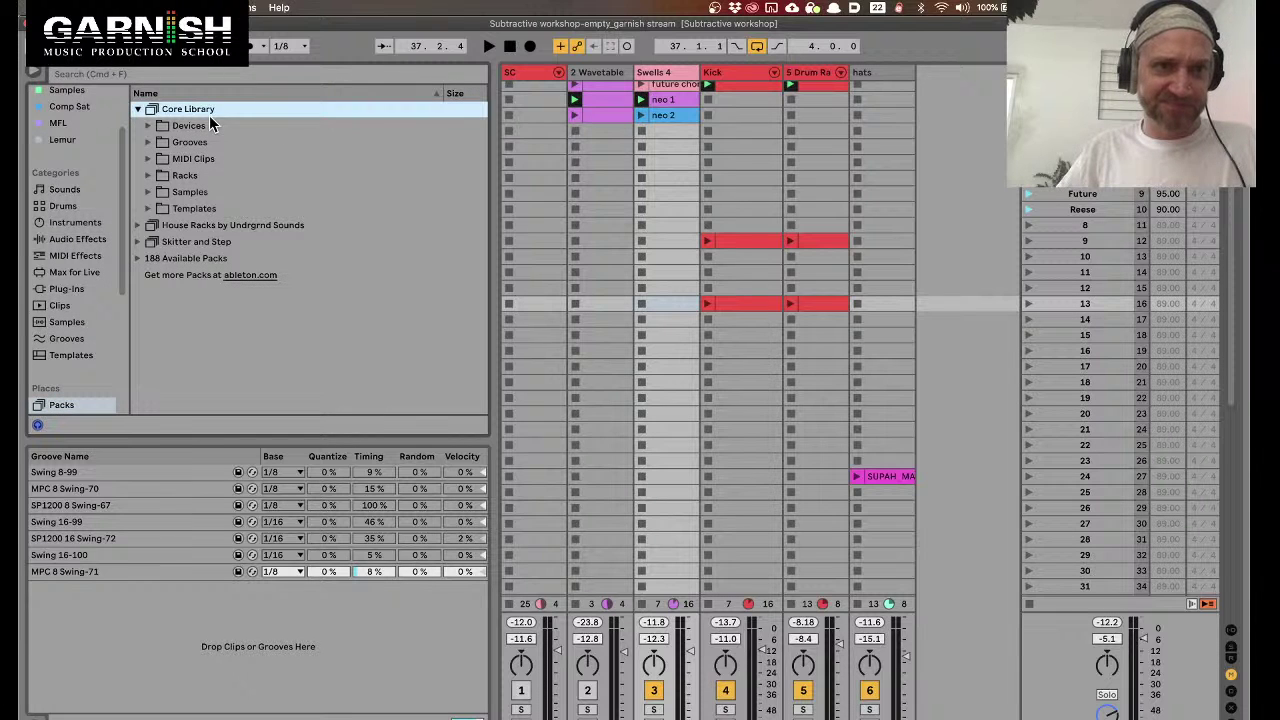
pyautogui.click(152, 126)
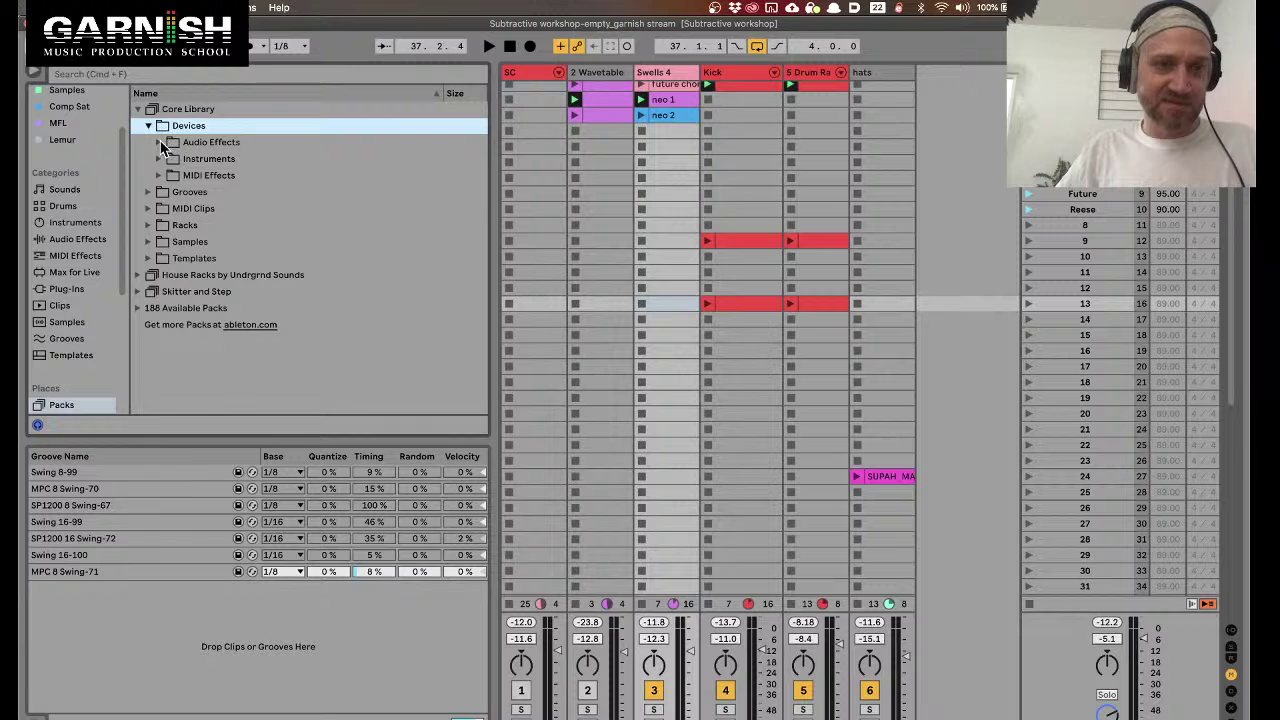
pyautogui.click(160, 142)
pyautogui.scroll(-10, 187, 240)
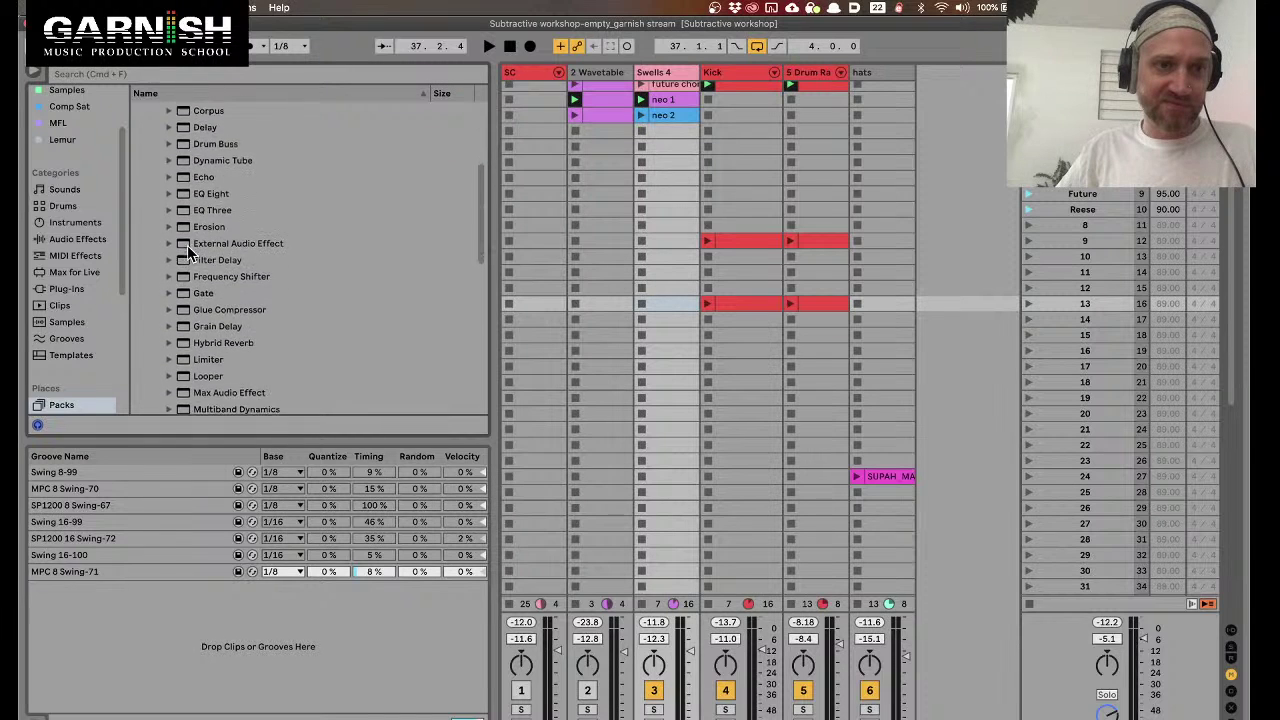
pyautogui.scroll(-1, 188, 254)
pyautogui.click(169, 247)
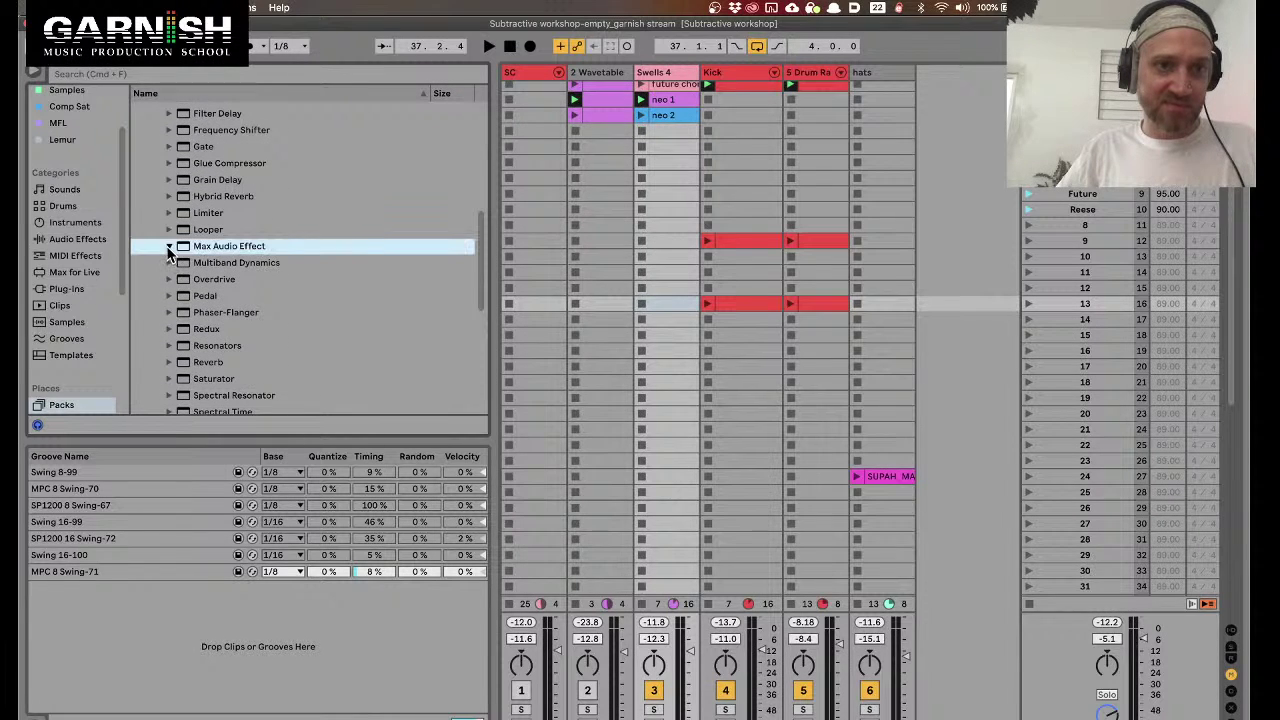
pyautogui.scroll(-8, 169, 251)
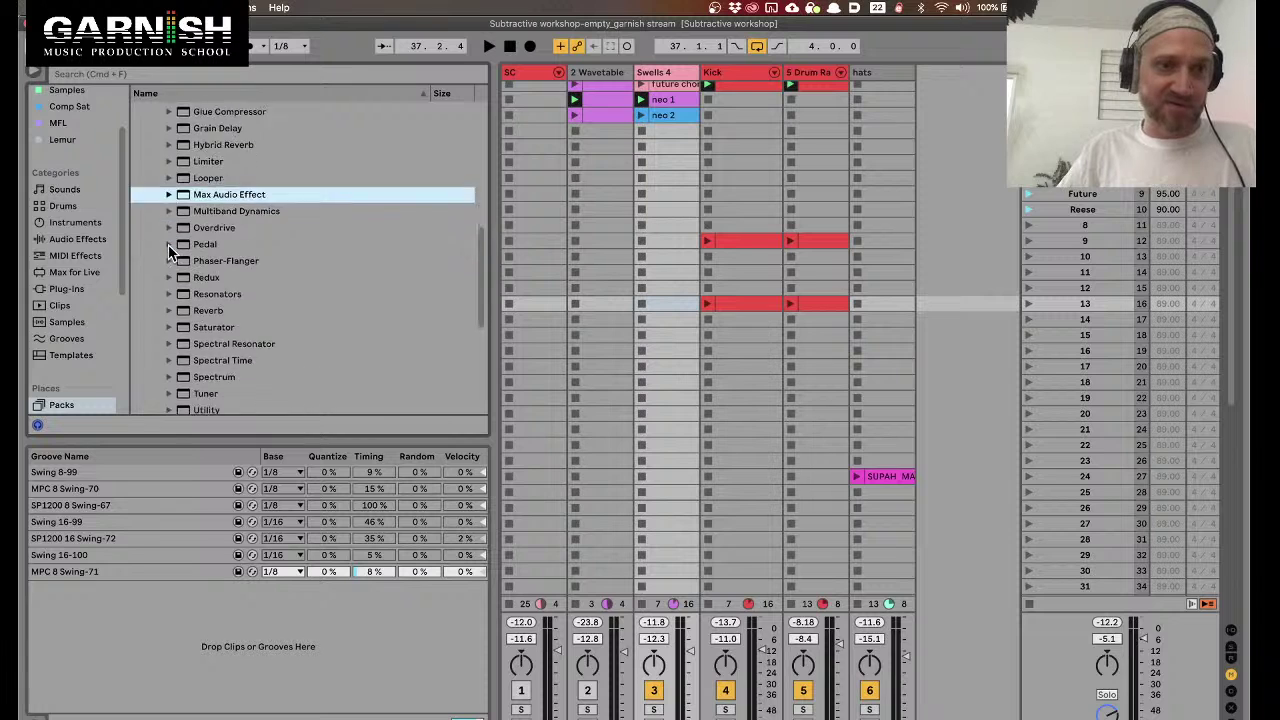
pyautogui.scroll(15, 169, 251)
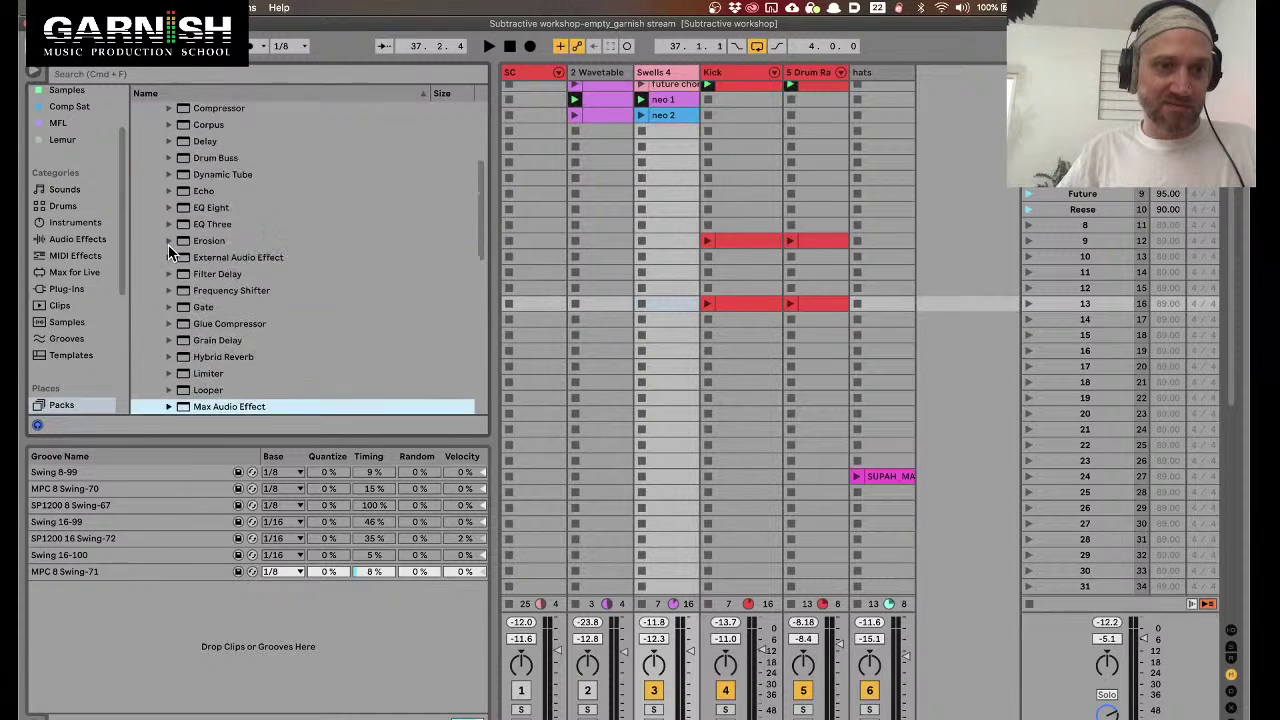
pyautogui.click(159, 143)
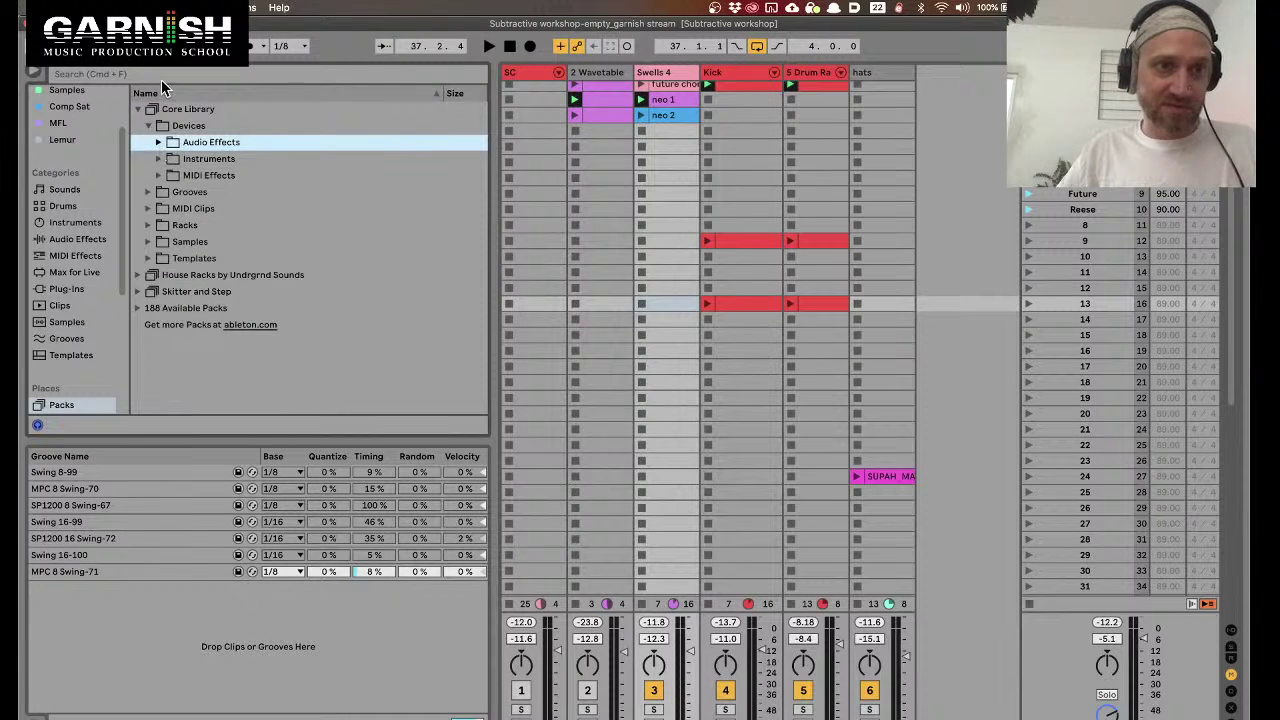
pyautogui.click(161, 76)
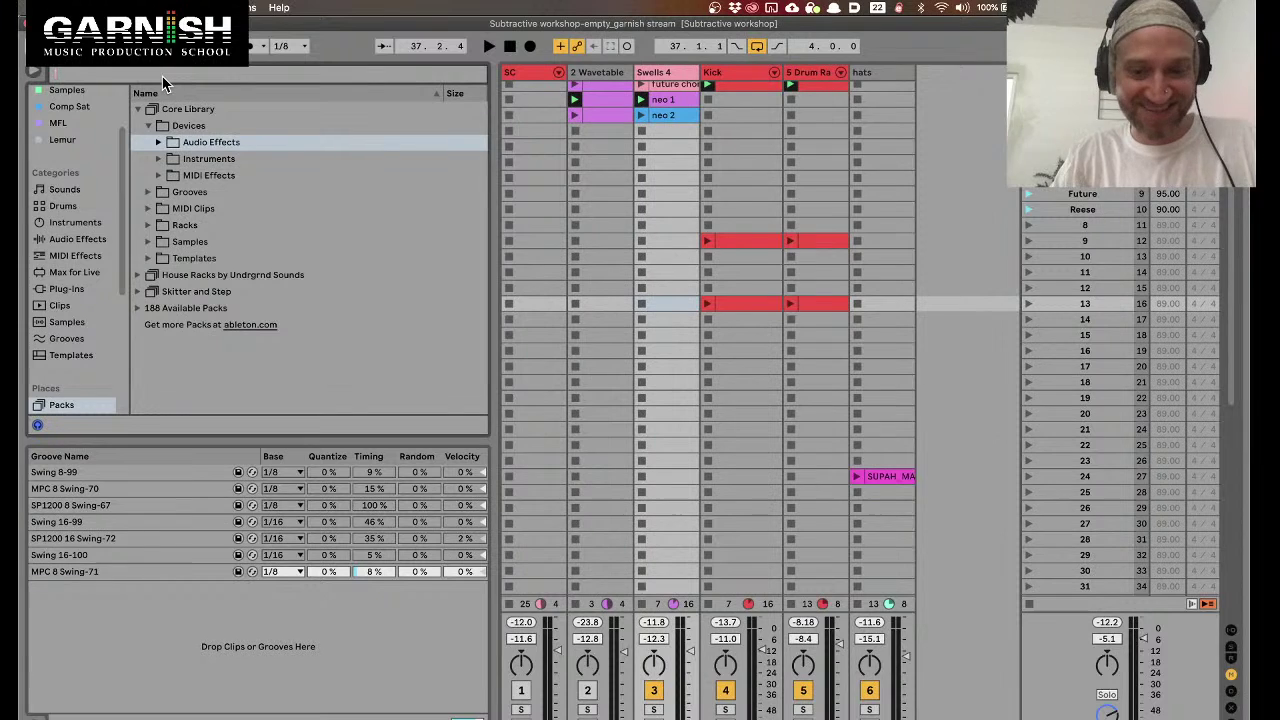
pyautogui.write('e')
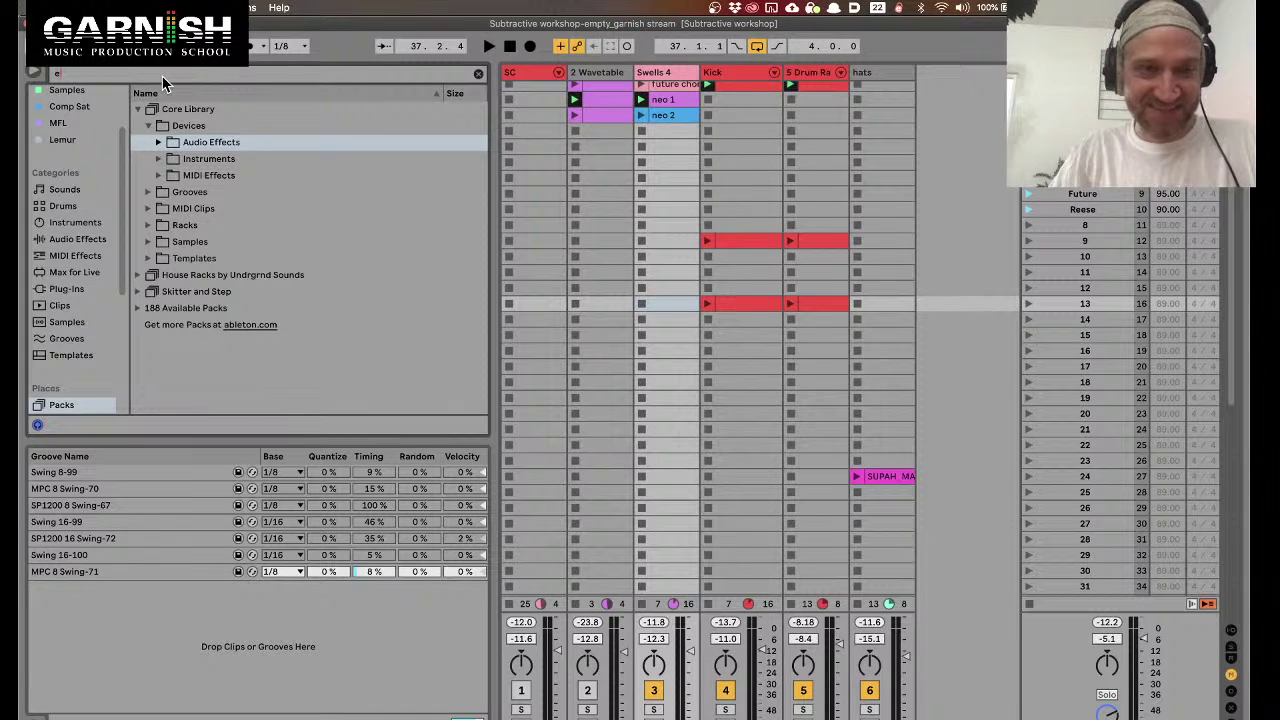
pyautogui.write('nvelope')
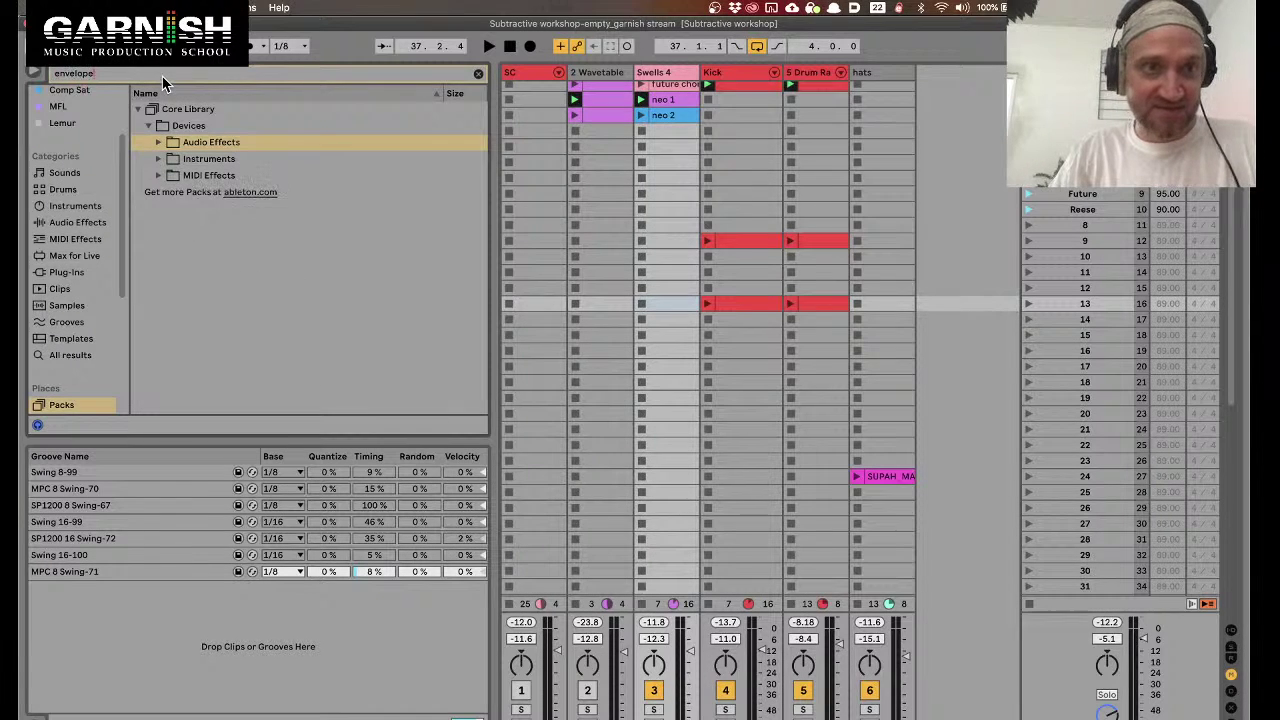
pyautogui.click(157, 142)
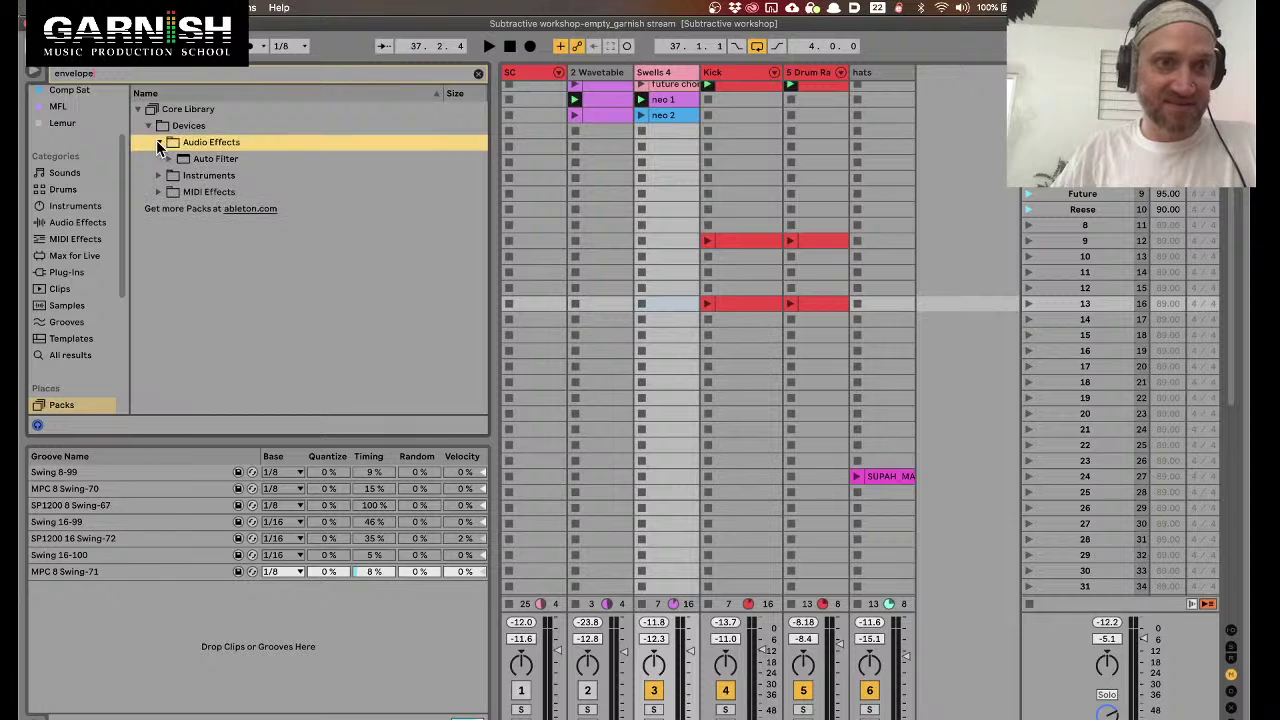
pyautogui.click(159, 169)
pyautogui.click(157, 188)
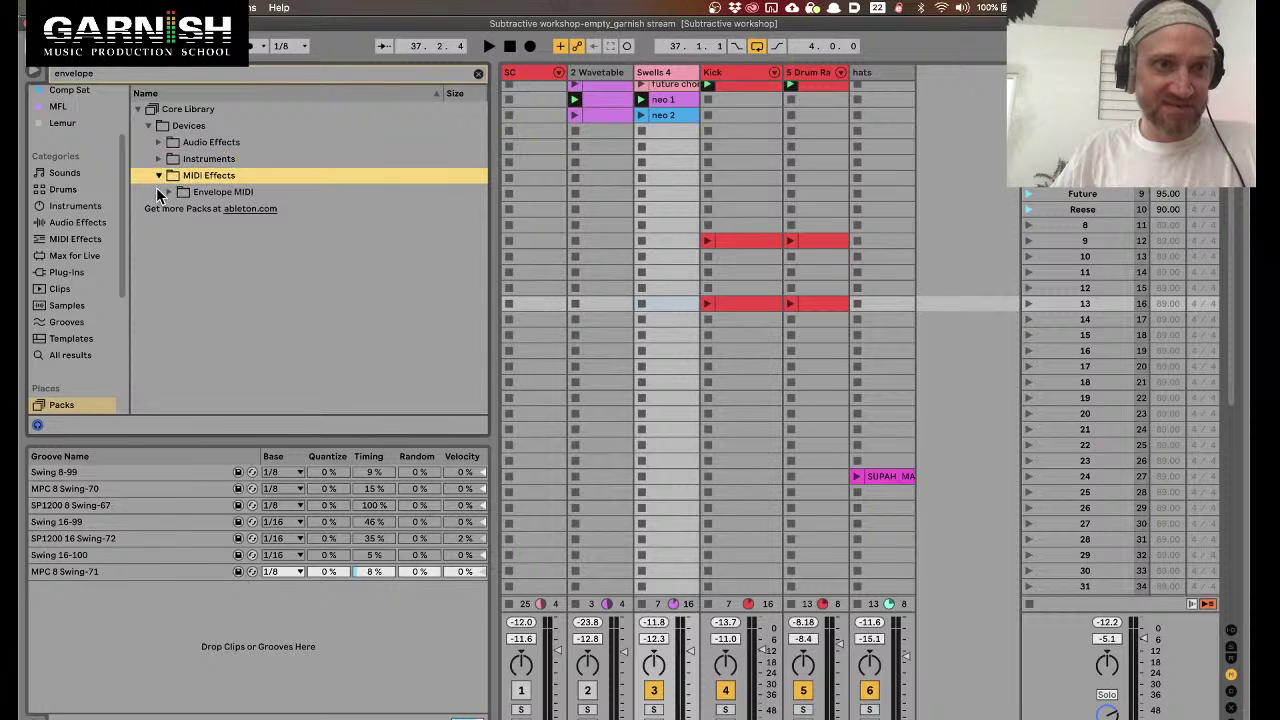
pyautogui.click(168, 192)
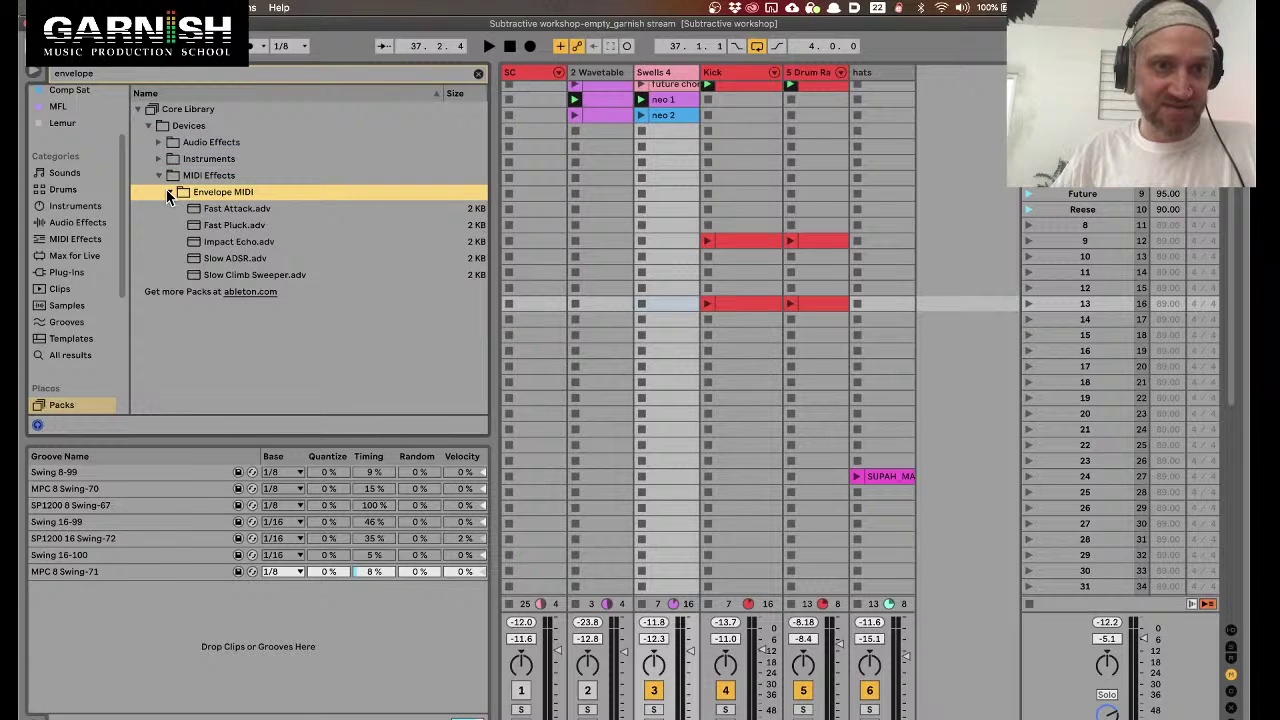
# Collapse the Envelope MIDI, MIDI Effects, Devices and Core Library folders in the Packs search results
pyautogui.click(168, 192)
pyautogui.click(158, 175)
pyautogui.click(158, 159)
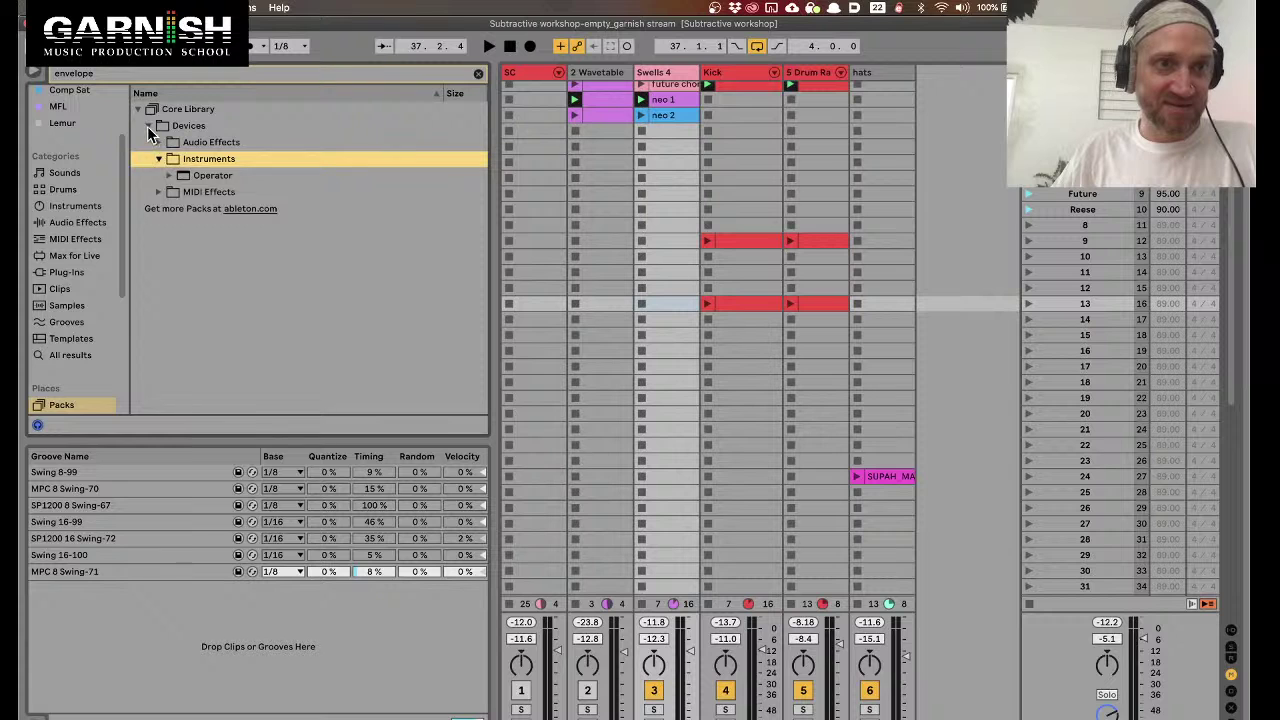
pyautogui.click(148, 126)
pyautogui.click(138, 109)
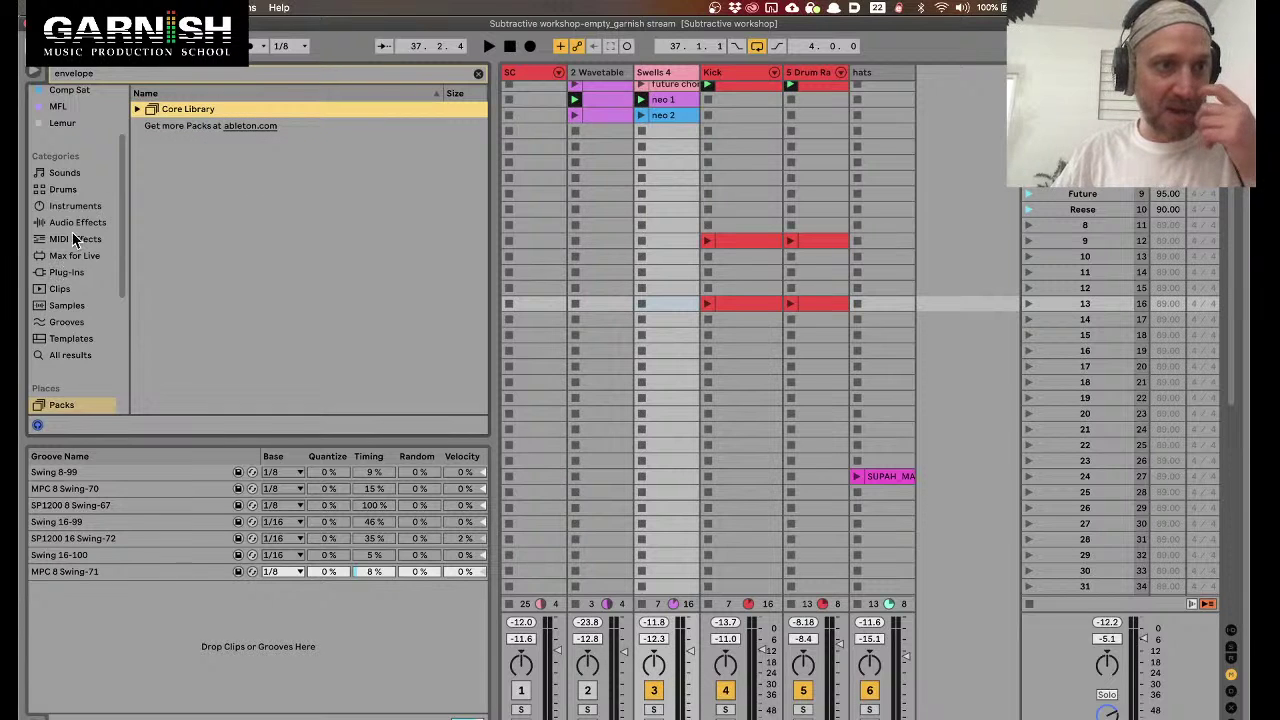
# Search the whole browser library for "envelope foll"
pyautogui.press('Return')
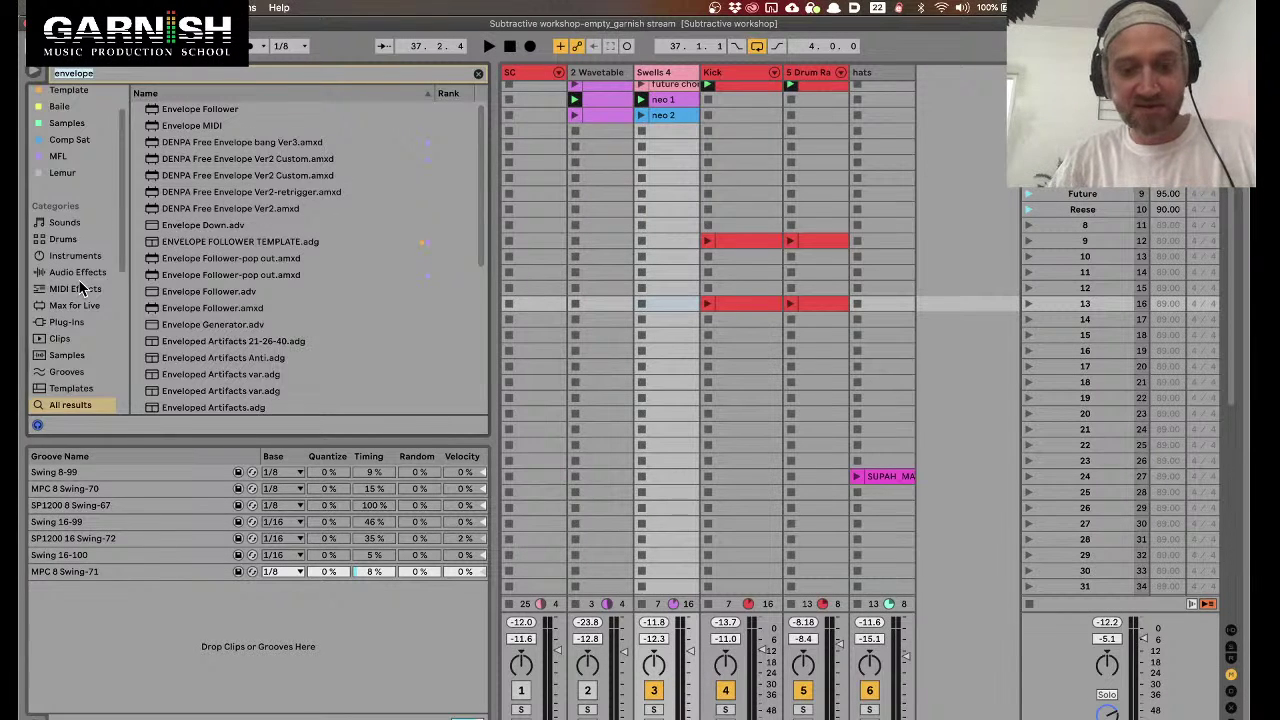
pyautogui.press('BackSpace')
pyautogui.press('BackSpace')
pyautogui.press('BackSpace')
pyautogui.write('ope foll')
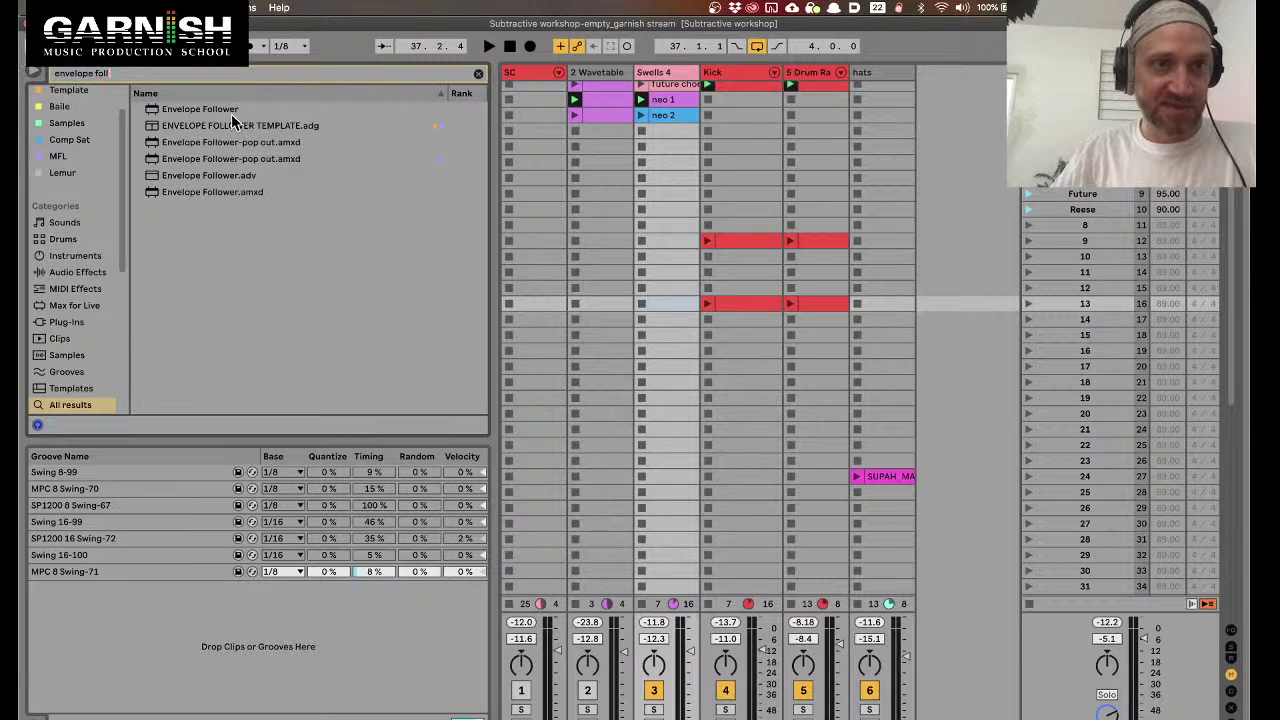
# Check the options for the Envelope Follower search results and add the Envelope Follower device to the Swells 4 track
pyautogui.rightClick(230, 116)
pyautogui.click(195, 130)
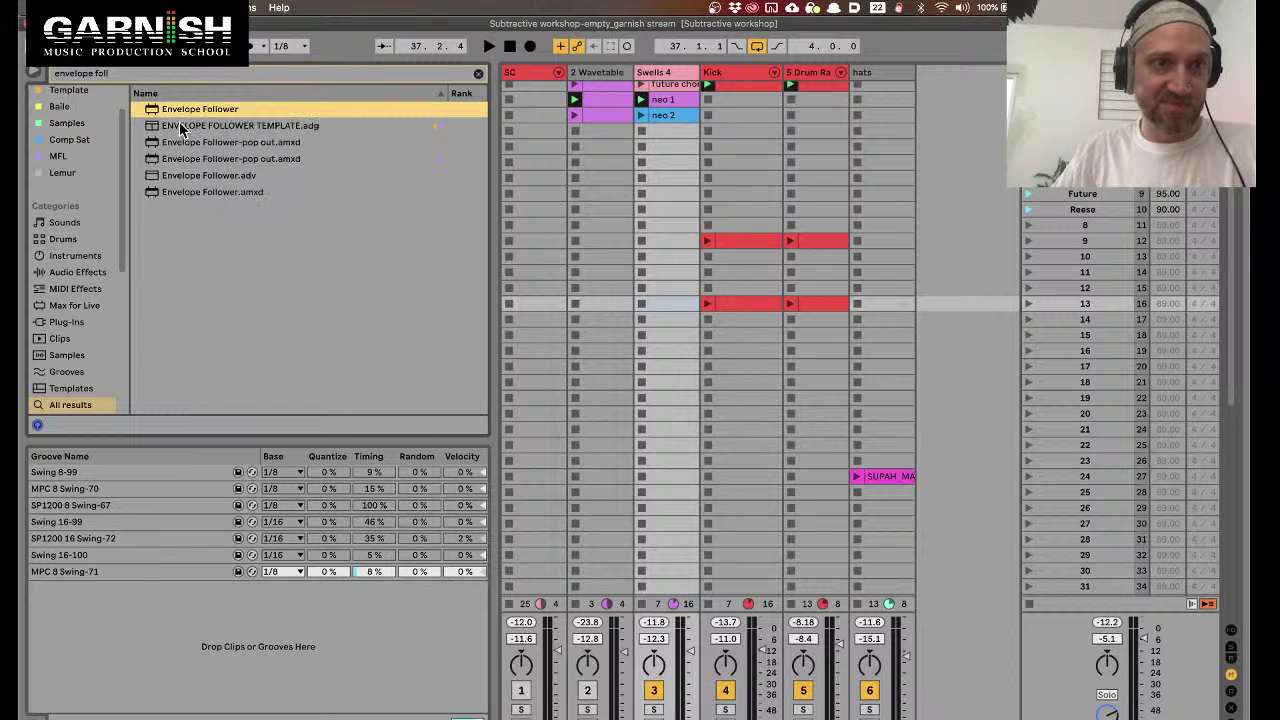
pyautogui.click(190, 140)
pyautogui.rightClick(197, 193)
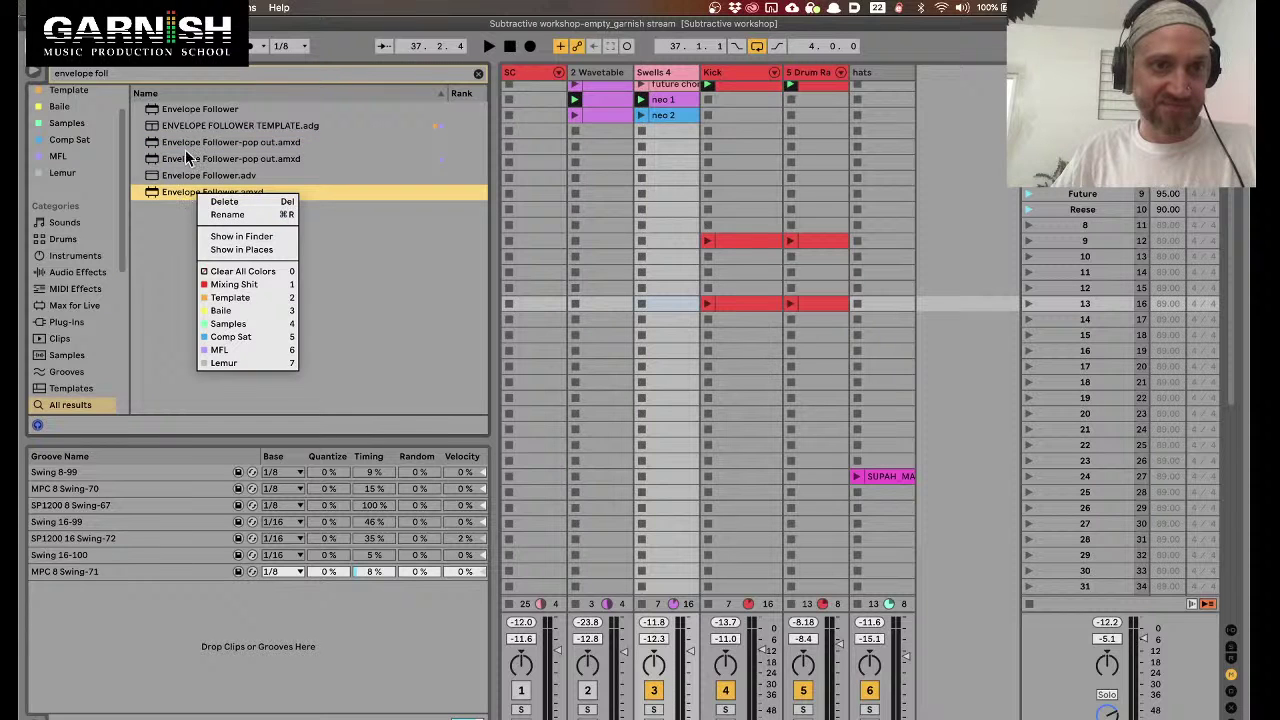
pyautogui.click(204, 112)
pyautogui.click(205, 112)
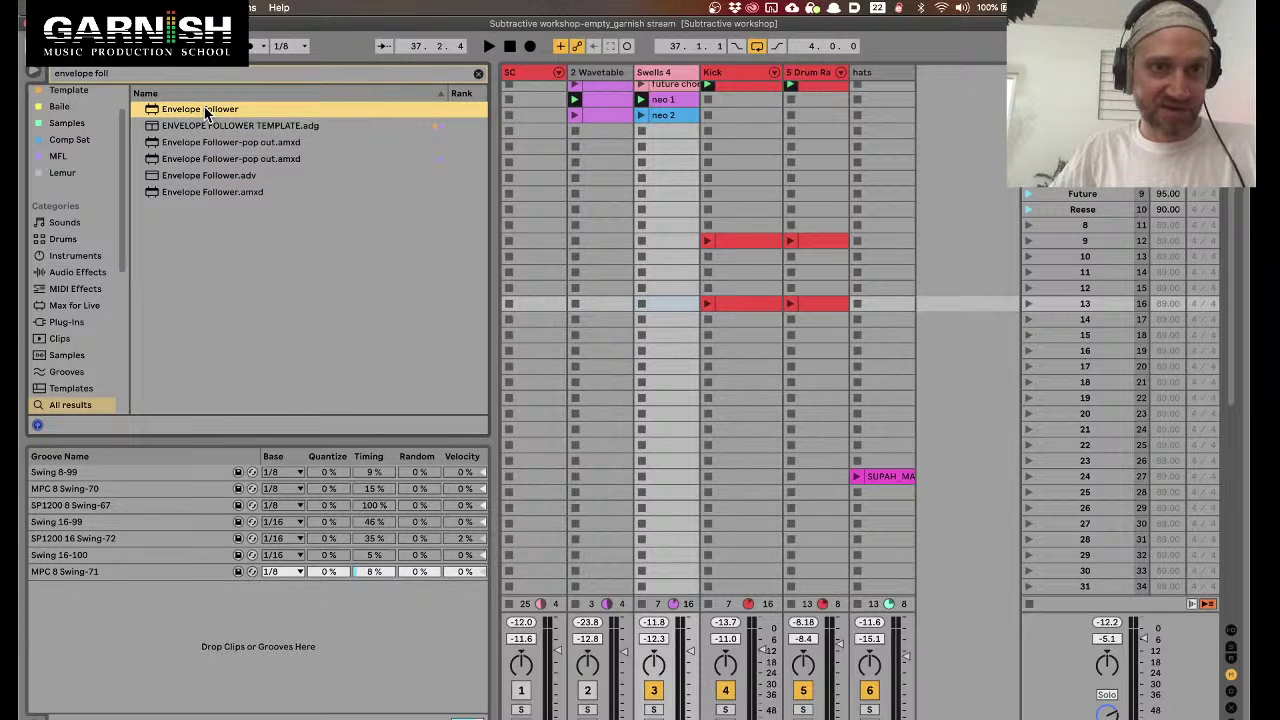
pyautogui.moveTo(205, 112); pyautogui.dragTo(682, 78)
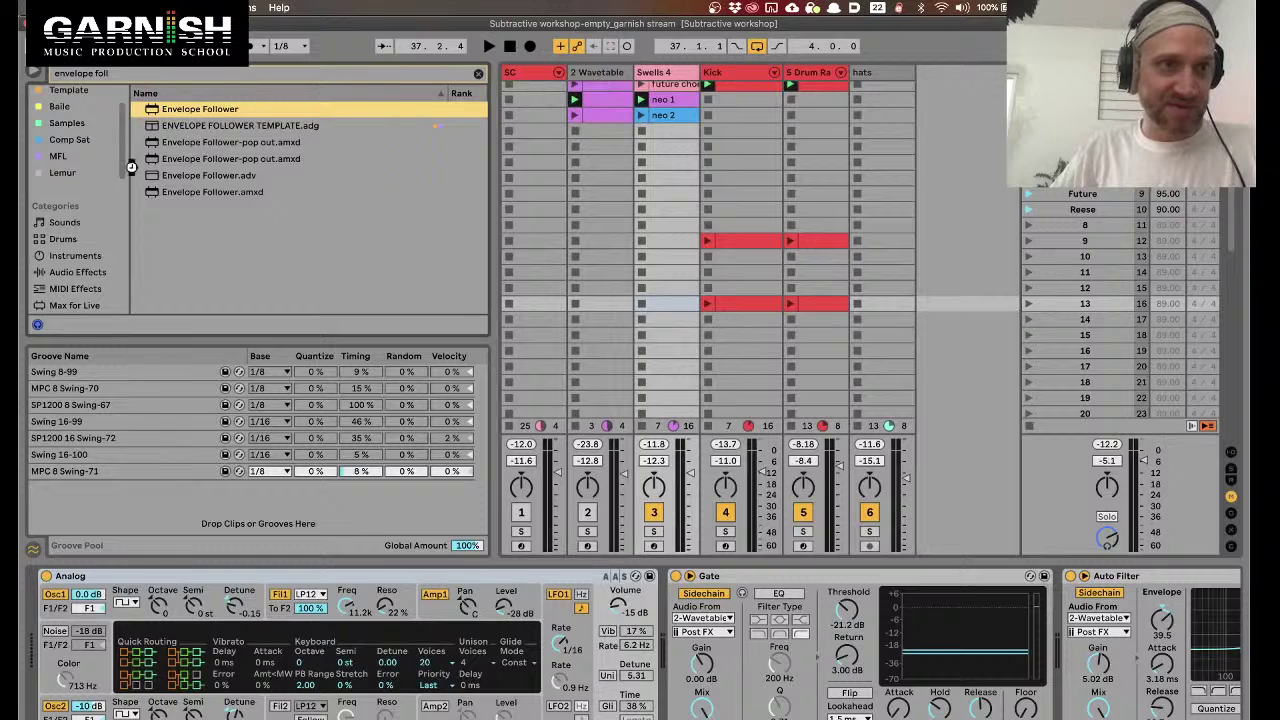
# Clear the browser search and expand the Core Library's Devices folder in Packs
pyautogui.scroll(-4, 86, 236)
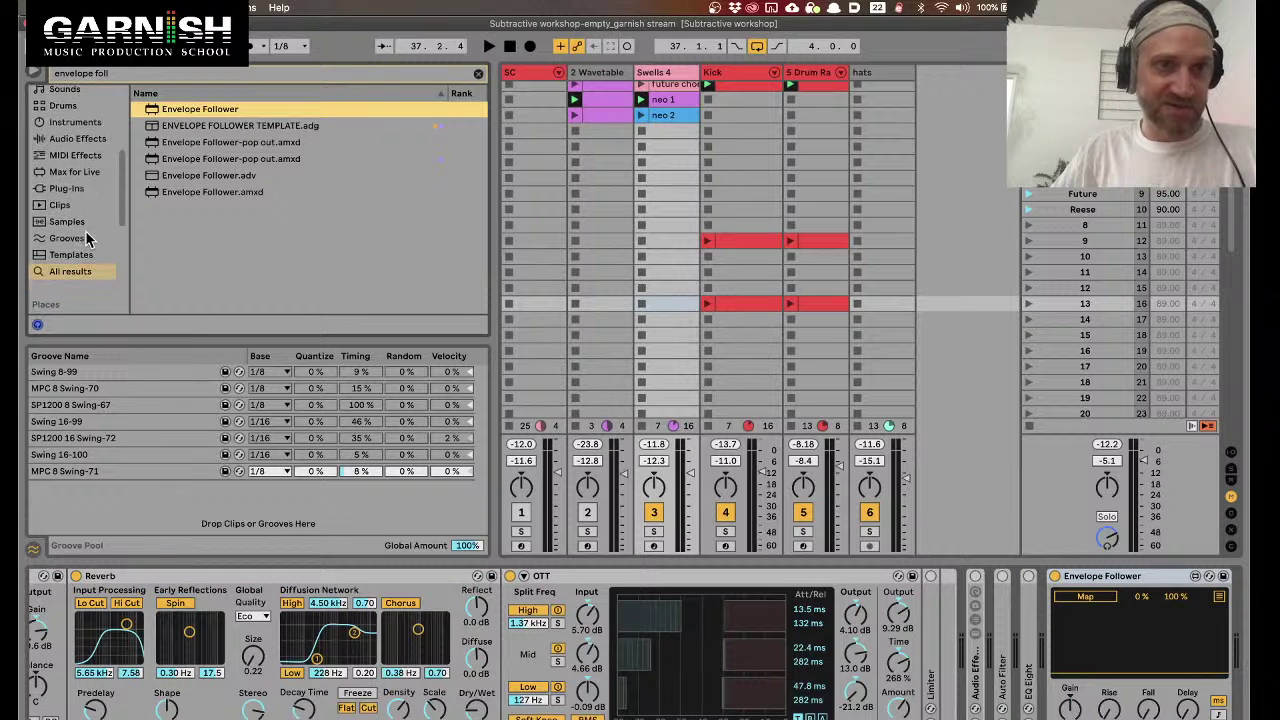
pyautogui.click(479, 78)
pyautogui.scroll(-5, 78, 255)
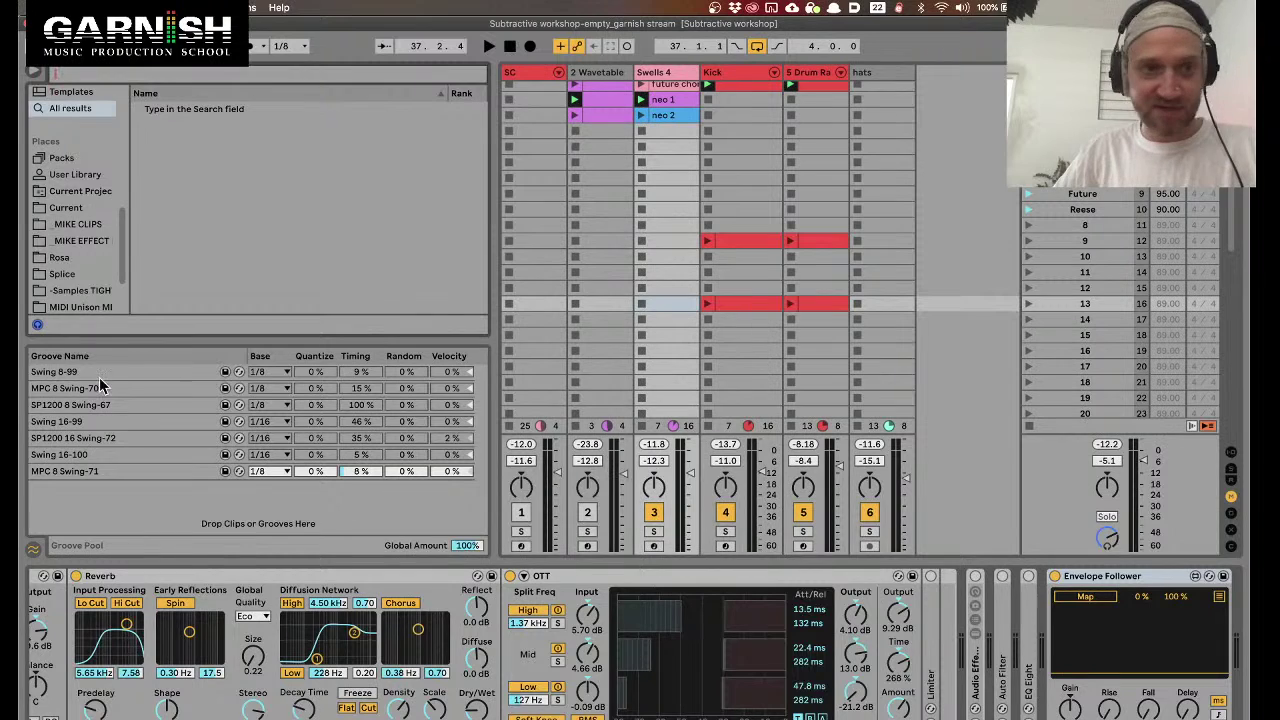
pyautogui.click(62, 160)
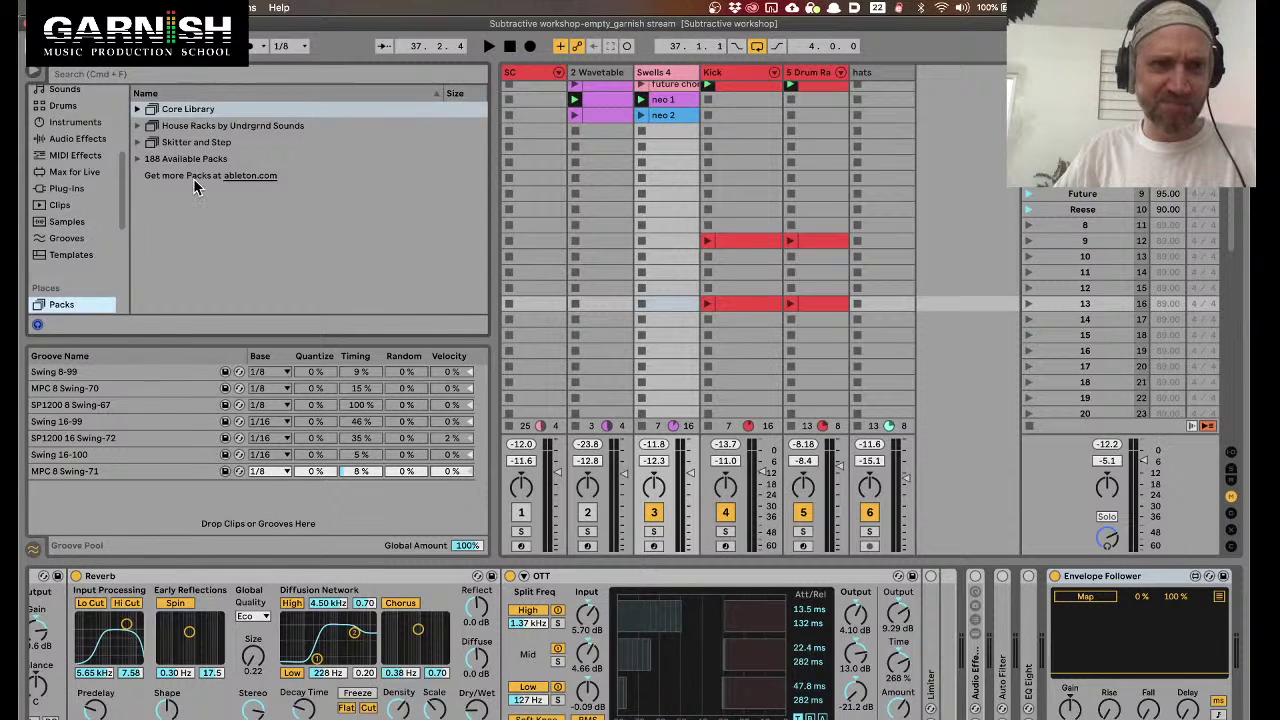
pyautogui.click(139, 110)
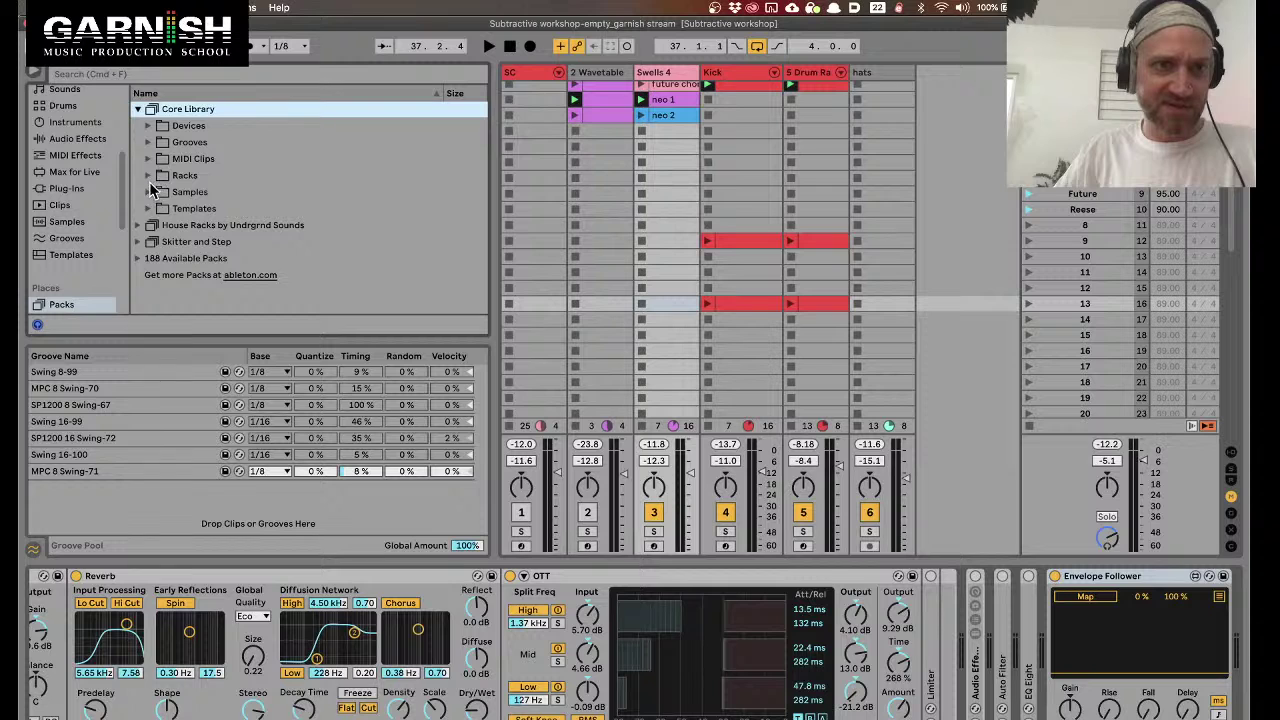
pyautogui.click(149, 126)
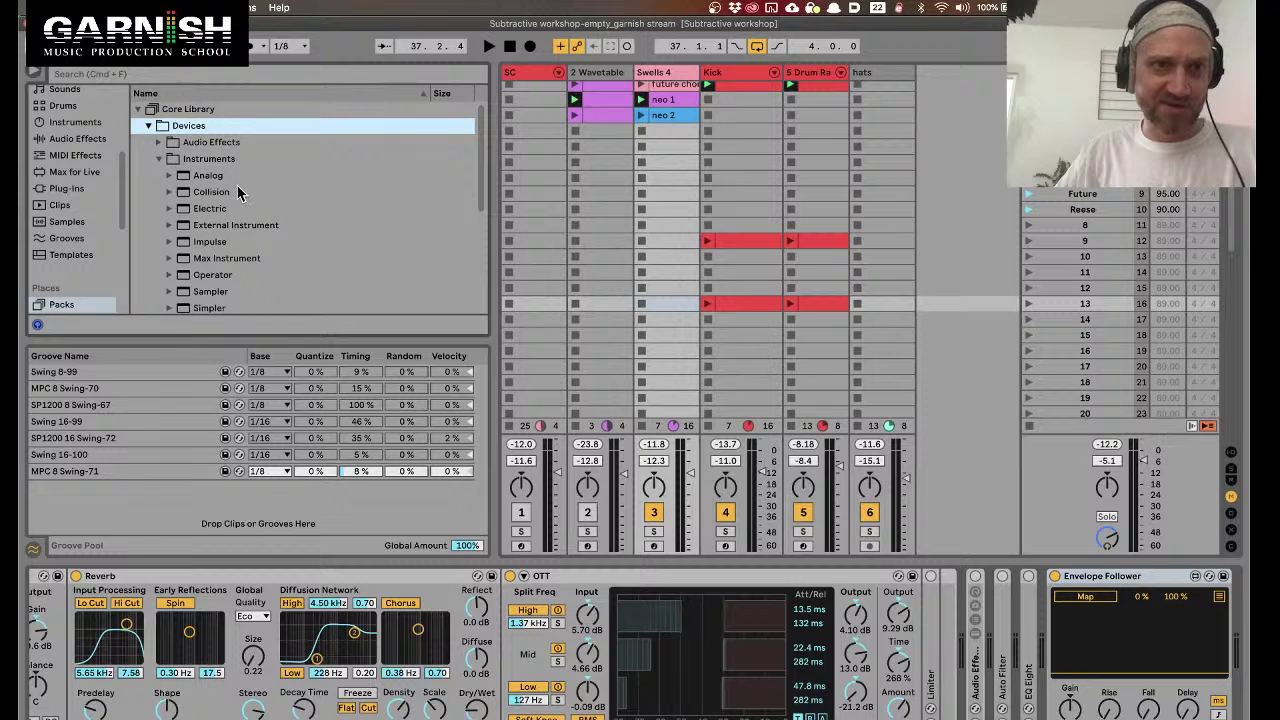
# Search the Packs for "envelope", check the Auto Filter presets under Audio Effects, and collapse the Core Library
pyautogui.click(151, 74)
pyautogui.write('env')
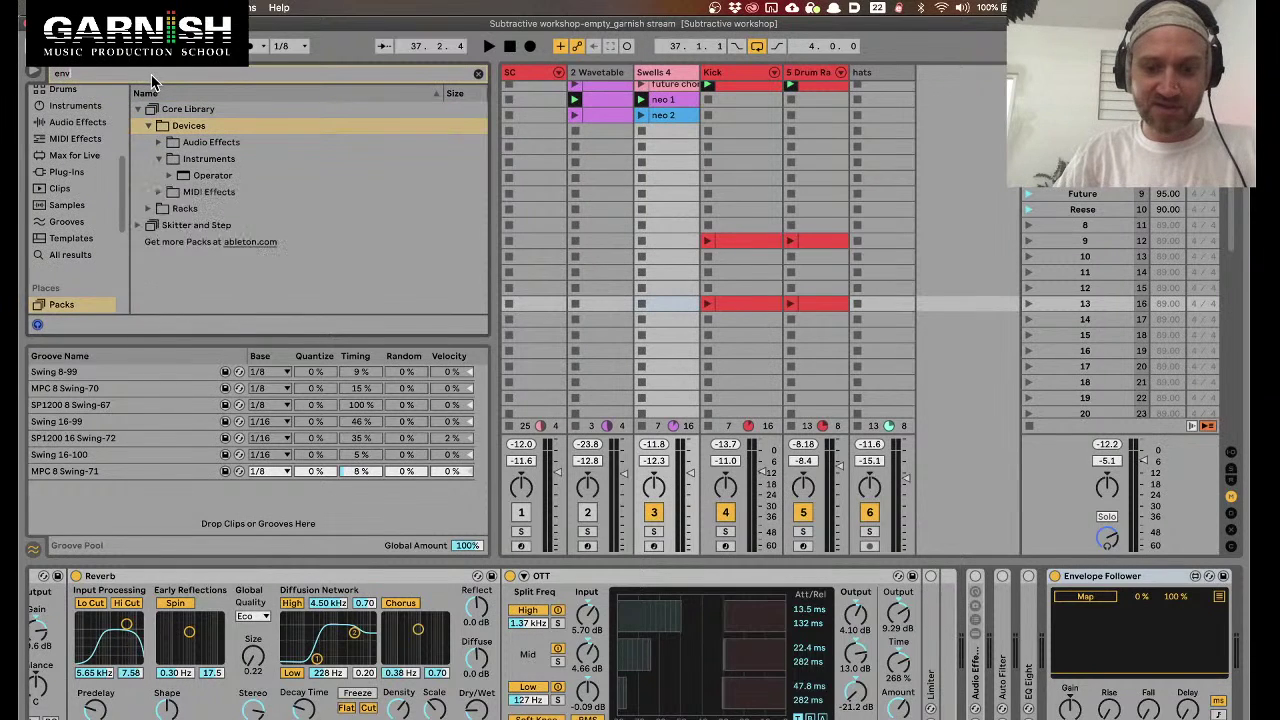
pyautogui.write('elopes')
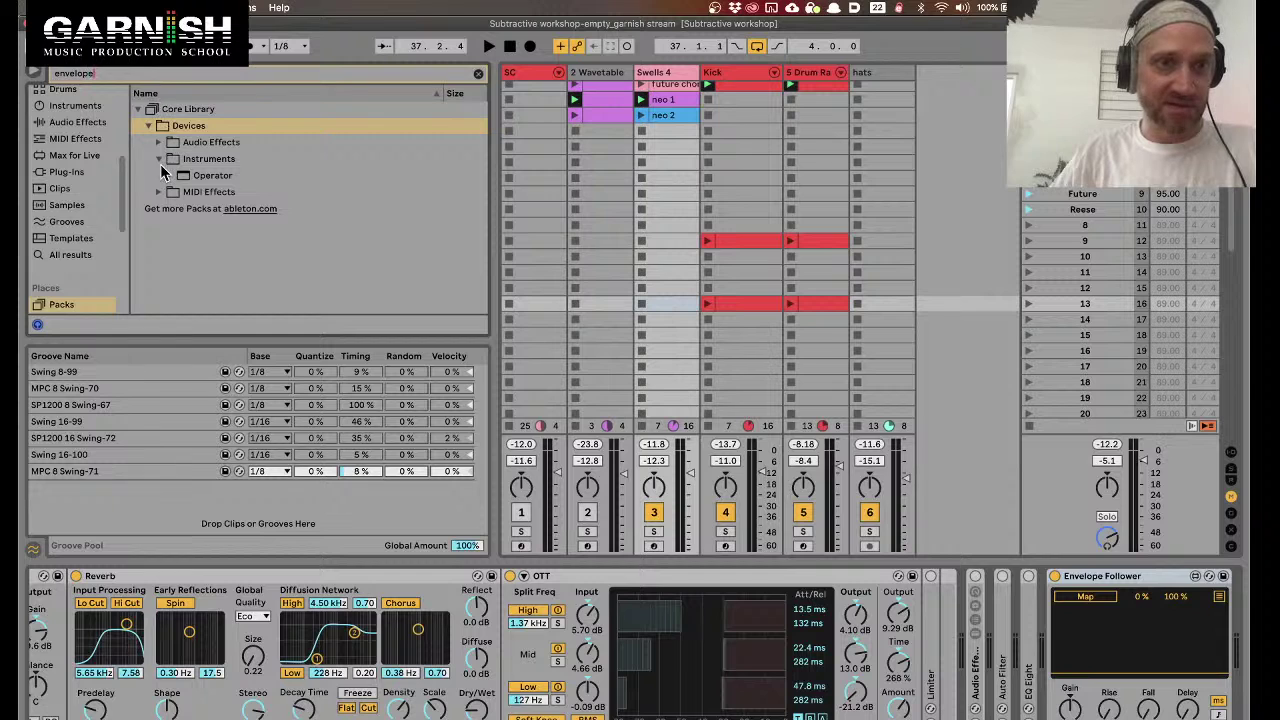
pyautogui.click(157, 140)
pyautogui.click(167, 160)
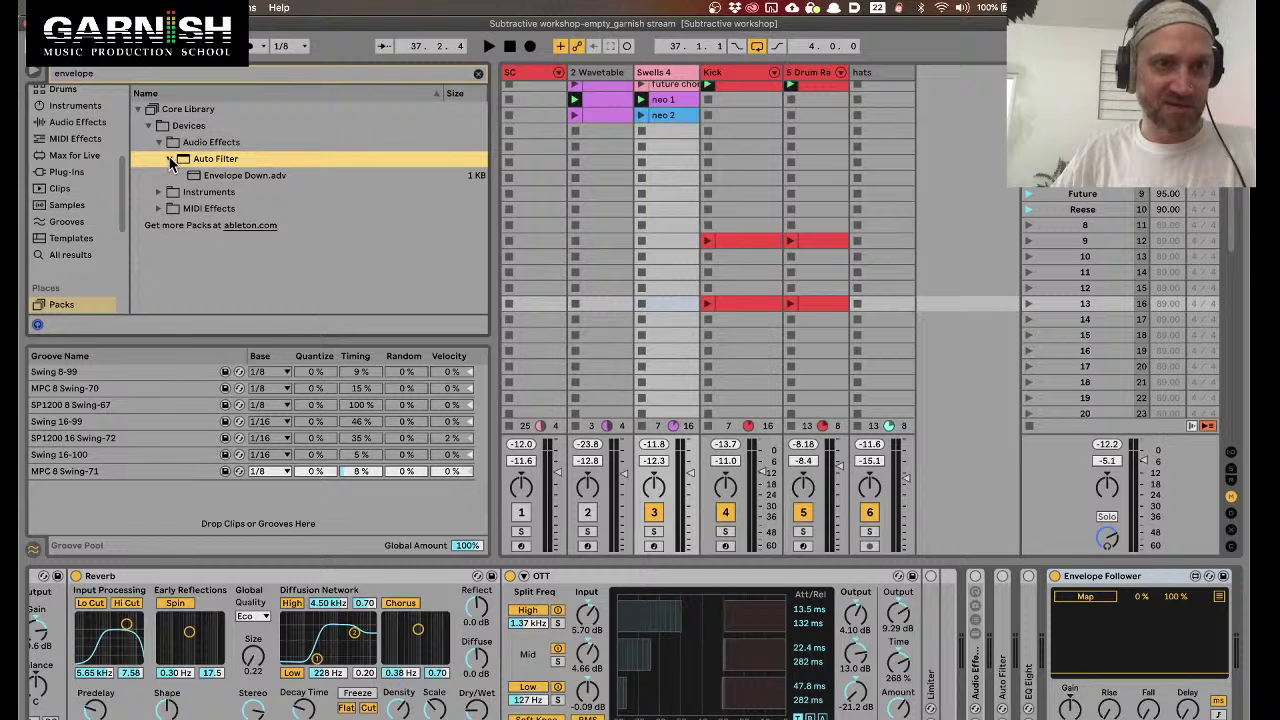
pyautogui.click(171, 165)
pyautogui.click(148, 108)
# Search the Packs for "shaper" and check the Core Library's Racks and Audio Effects folders
pyautogui.click(115, 73)
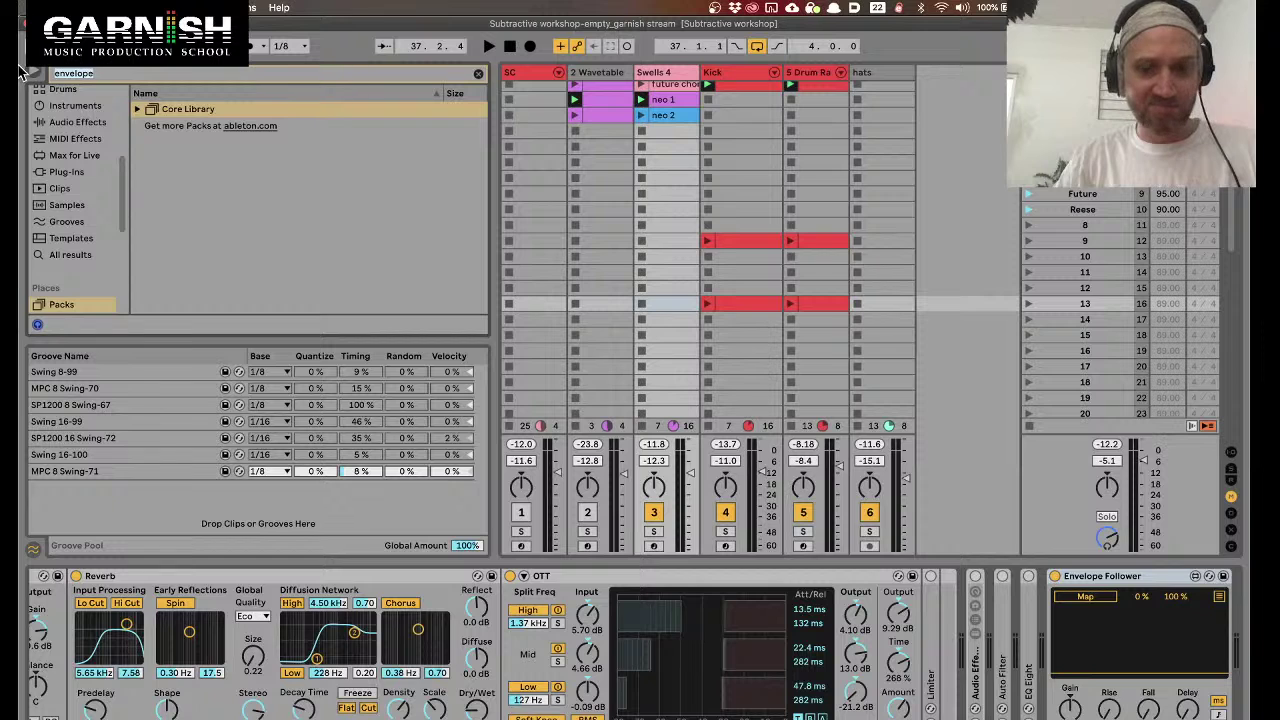
pyautogui.write('shaper')
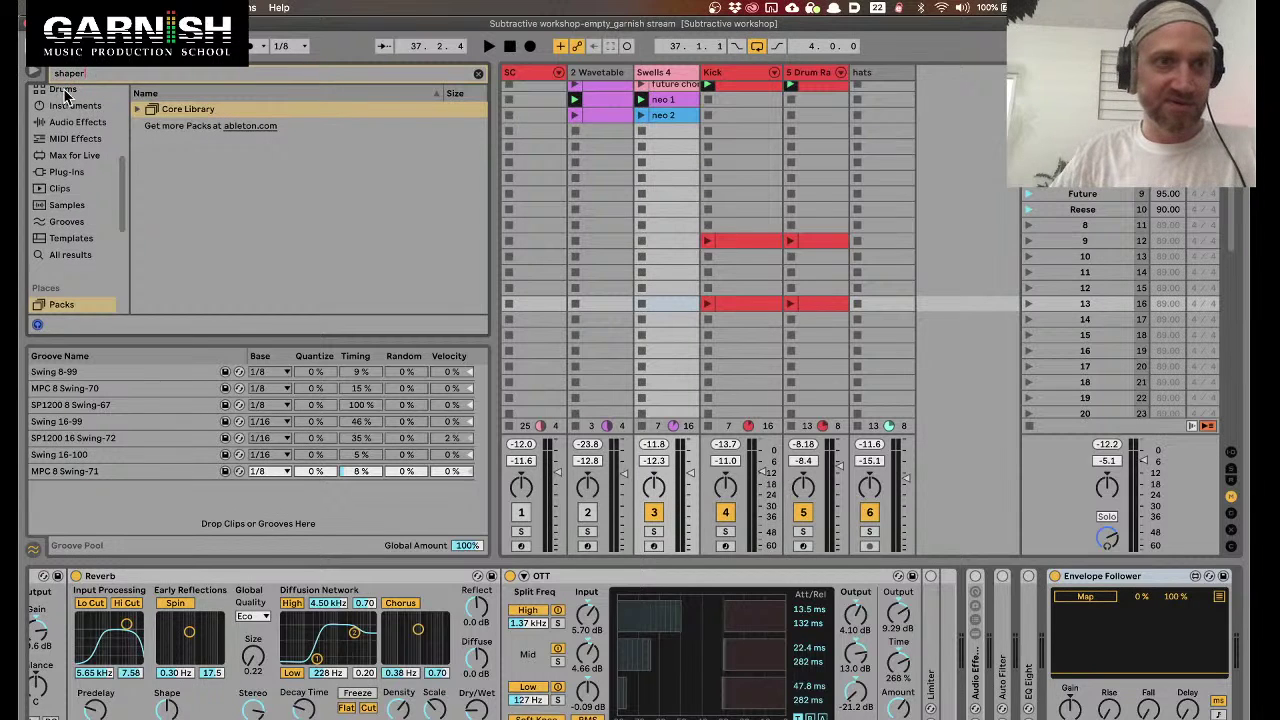
pyautogui.click(137, 108)
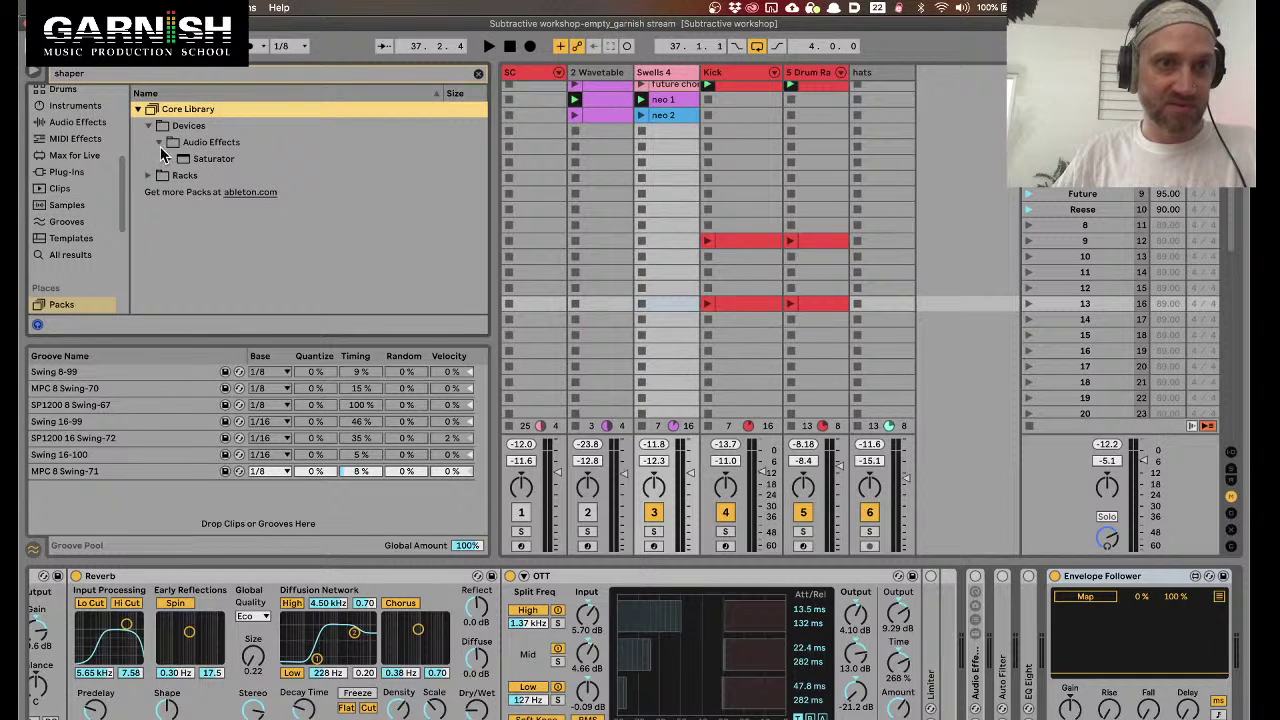
pyautogui.click(152, 175)
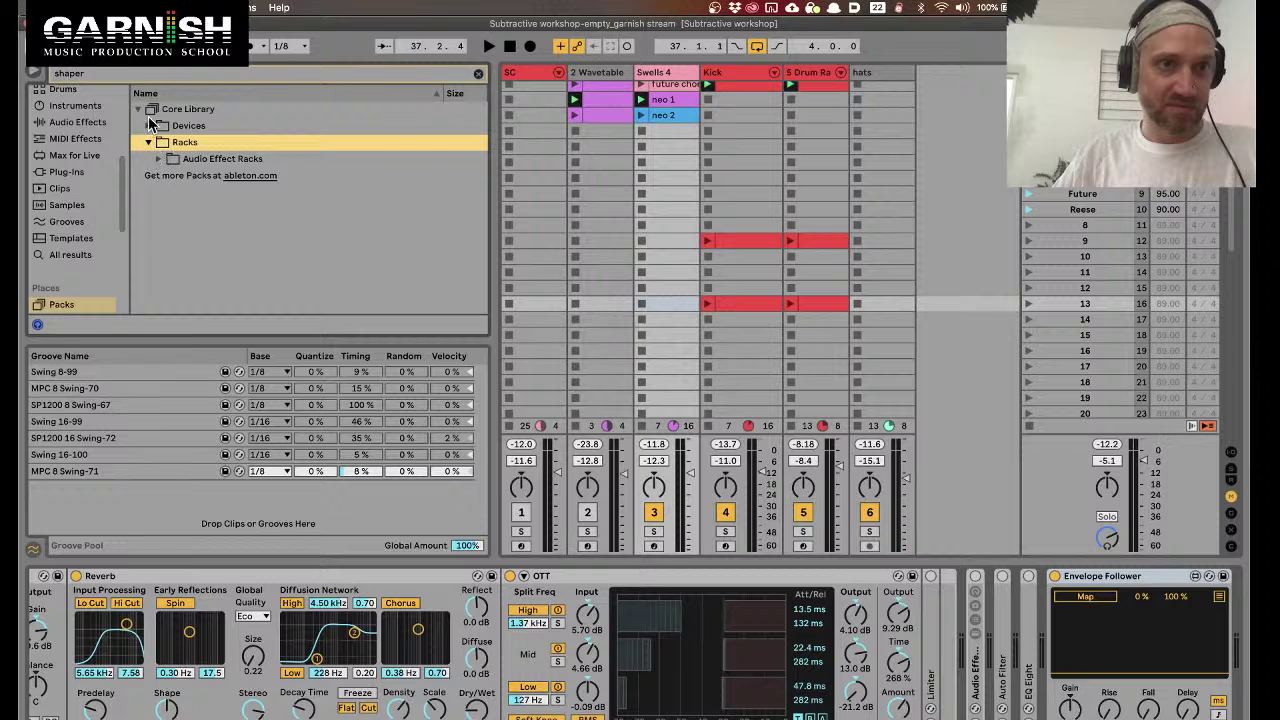
pyautogui.click(148, 125)
pyautogui.click(161, 142)
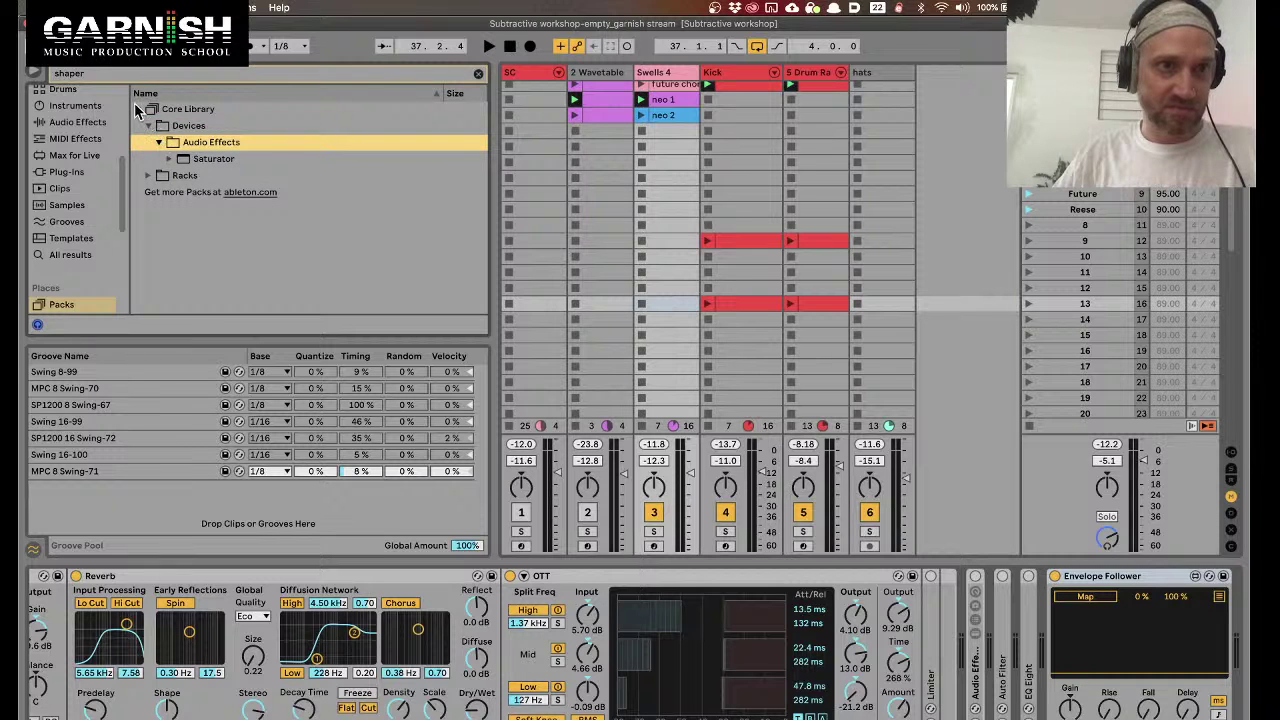
pyautogui.click(137, 110)
# Search the whole browser library for "shaper" and look through the matching devices and presets
pyautogui.click(478, 74)
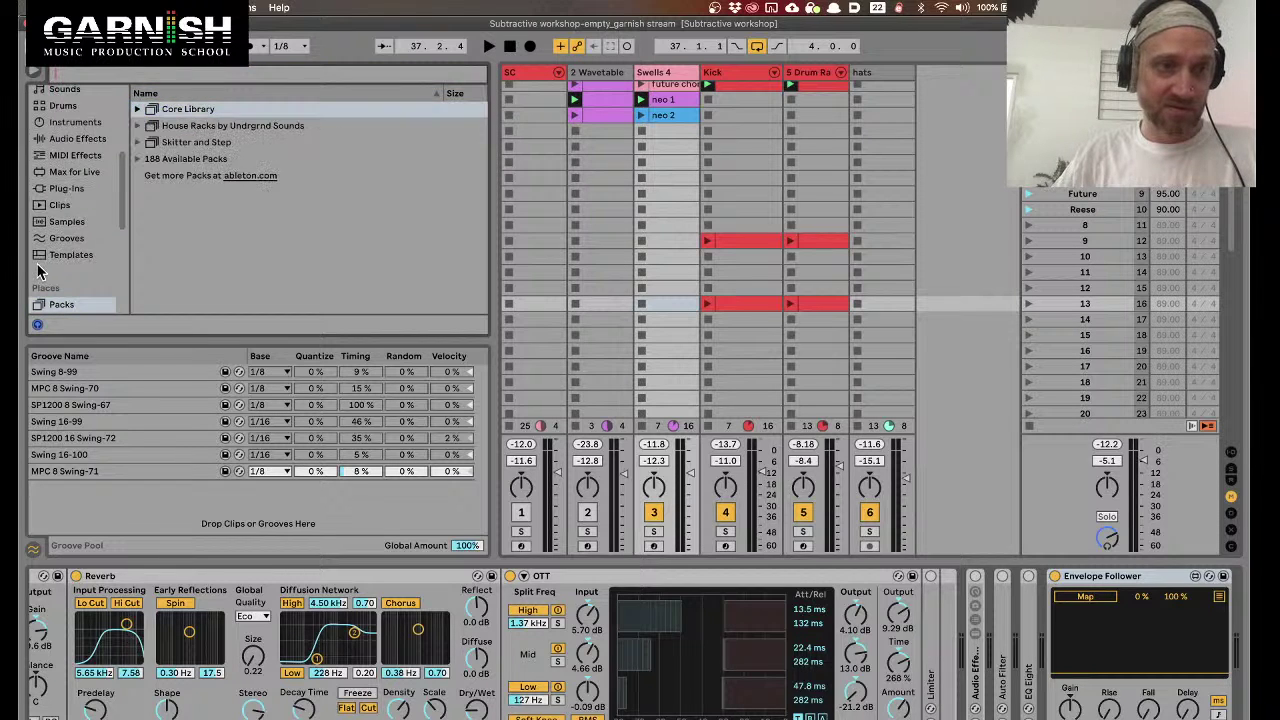
pyautogui.hotkey('ctrl', 'f')
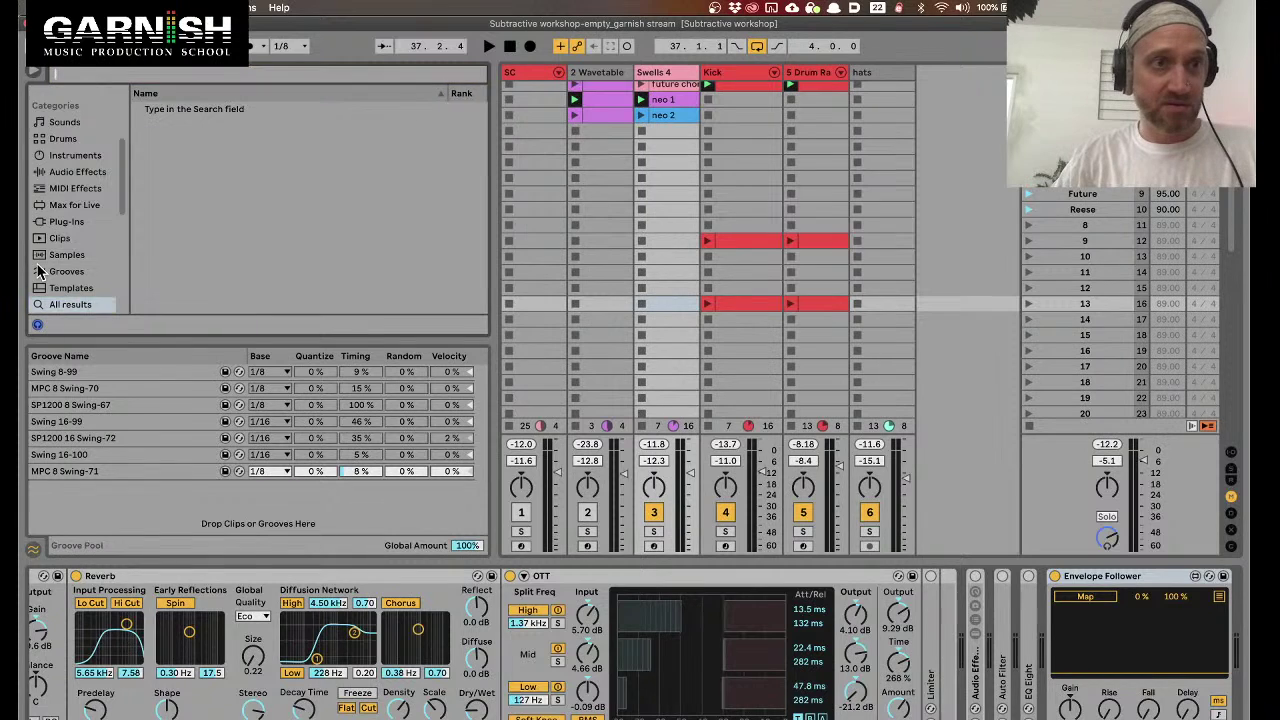
pyautogui.write('s')
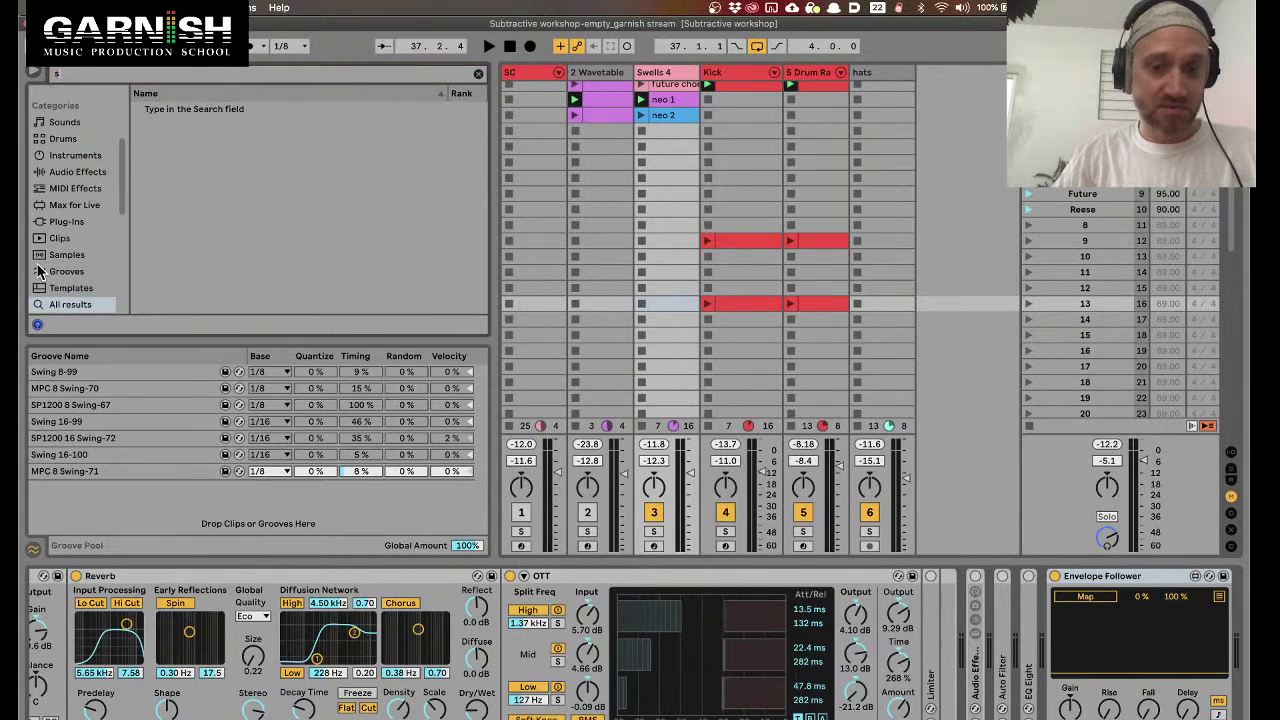
pyautogui.write('haper')
pyautogui.click(172, 110)
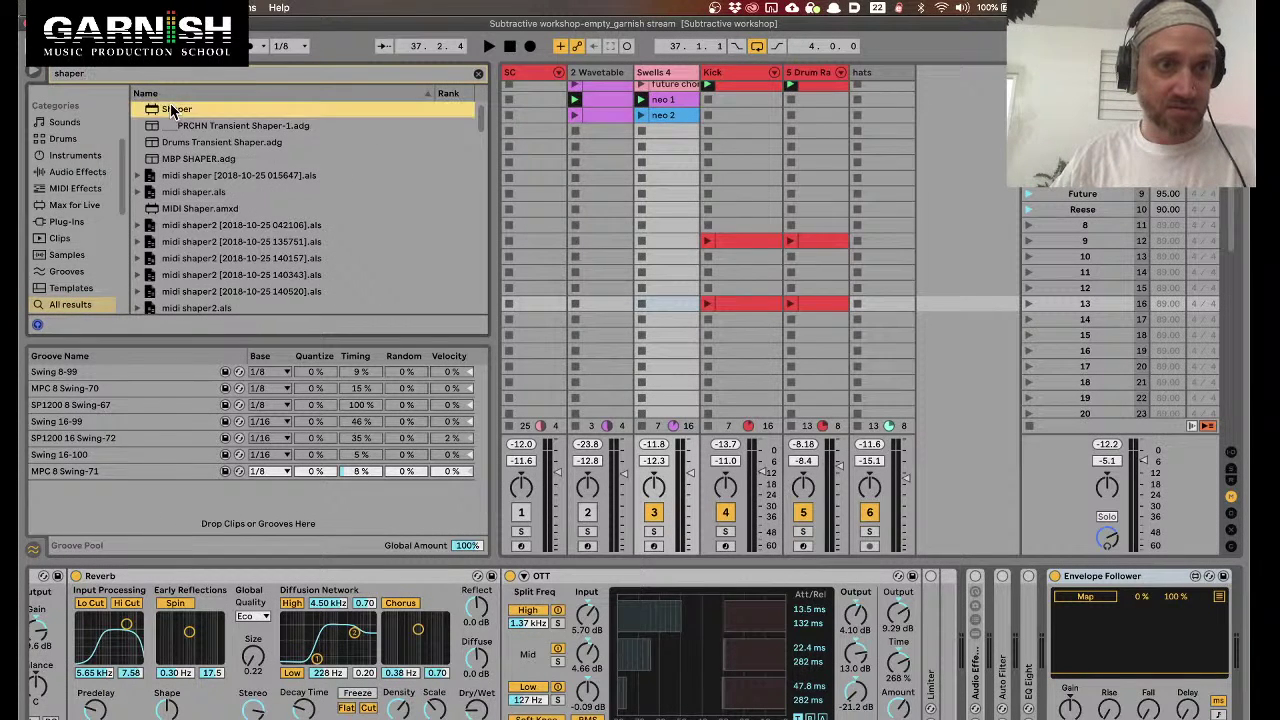
pyautogui.scroll(-5, 250, 215)
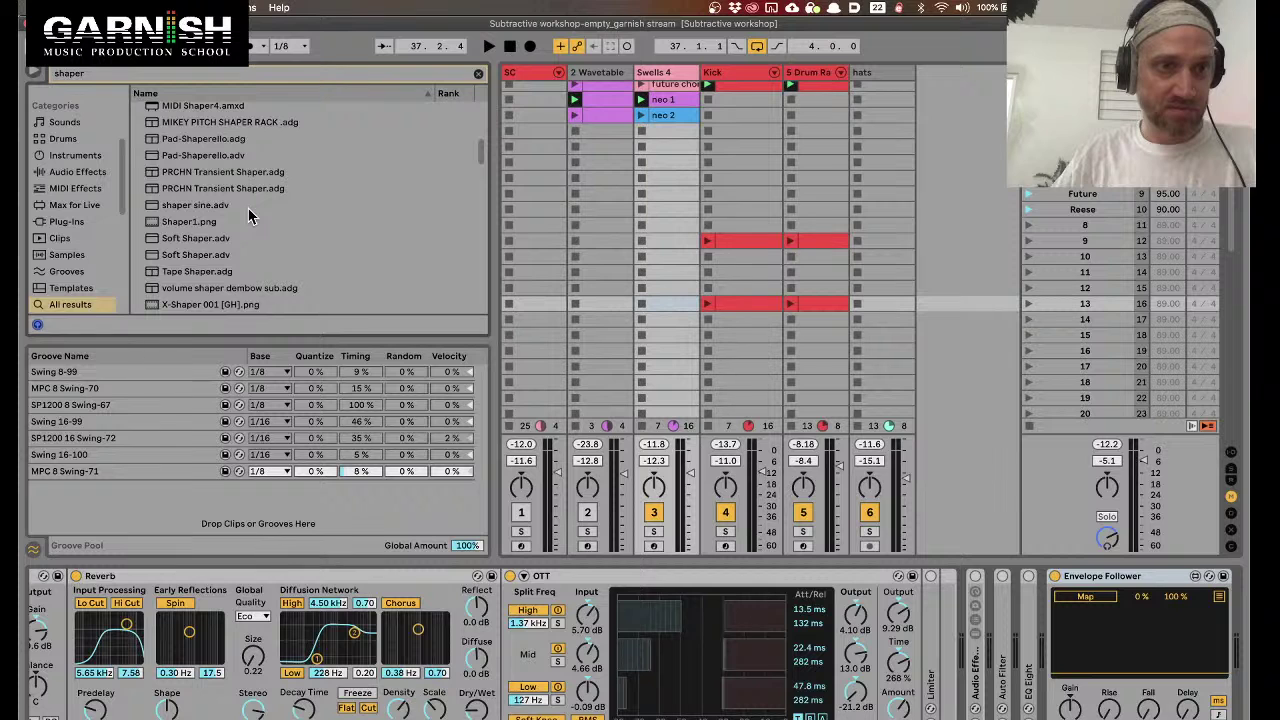
pyautogui.scroll(-15, 250, 215)
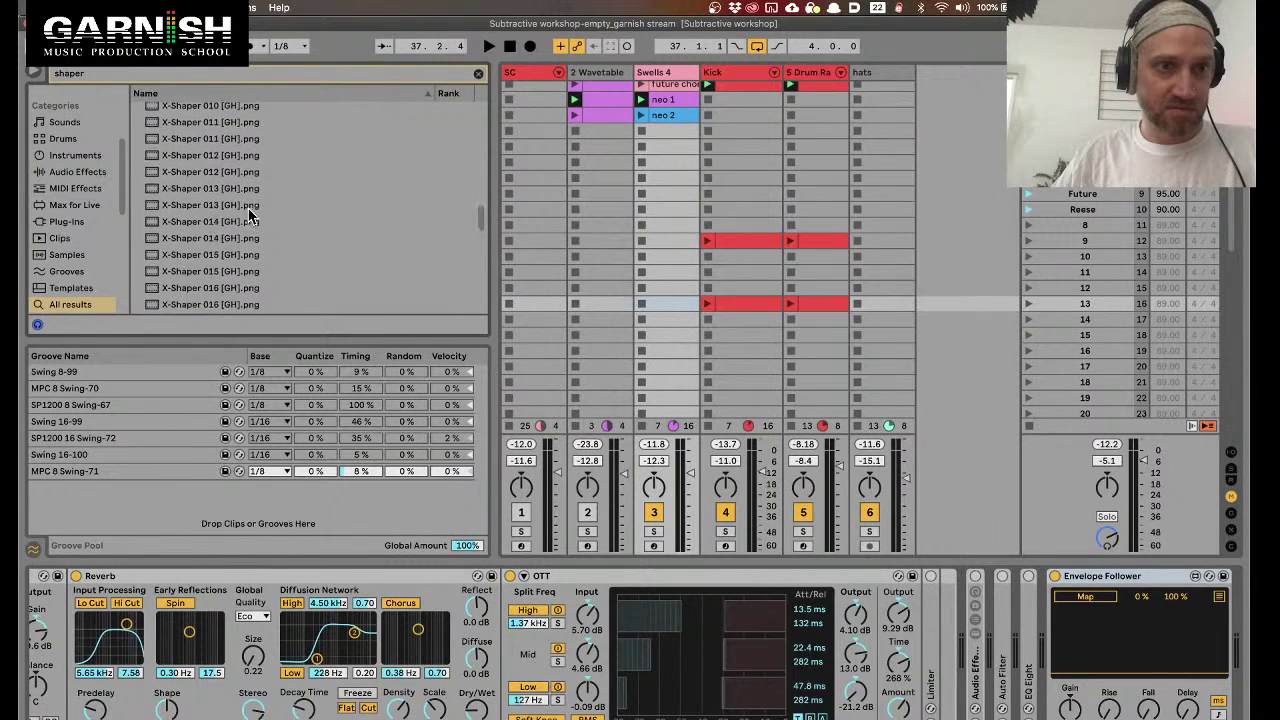
pyautogui.scroll(20, 250, 215)
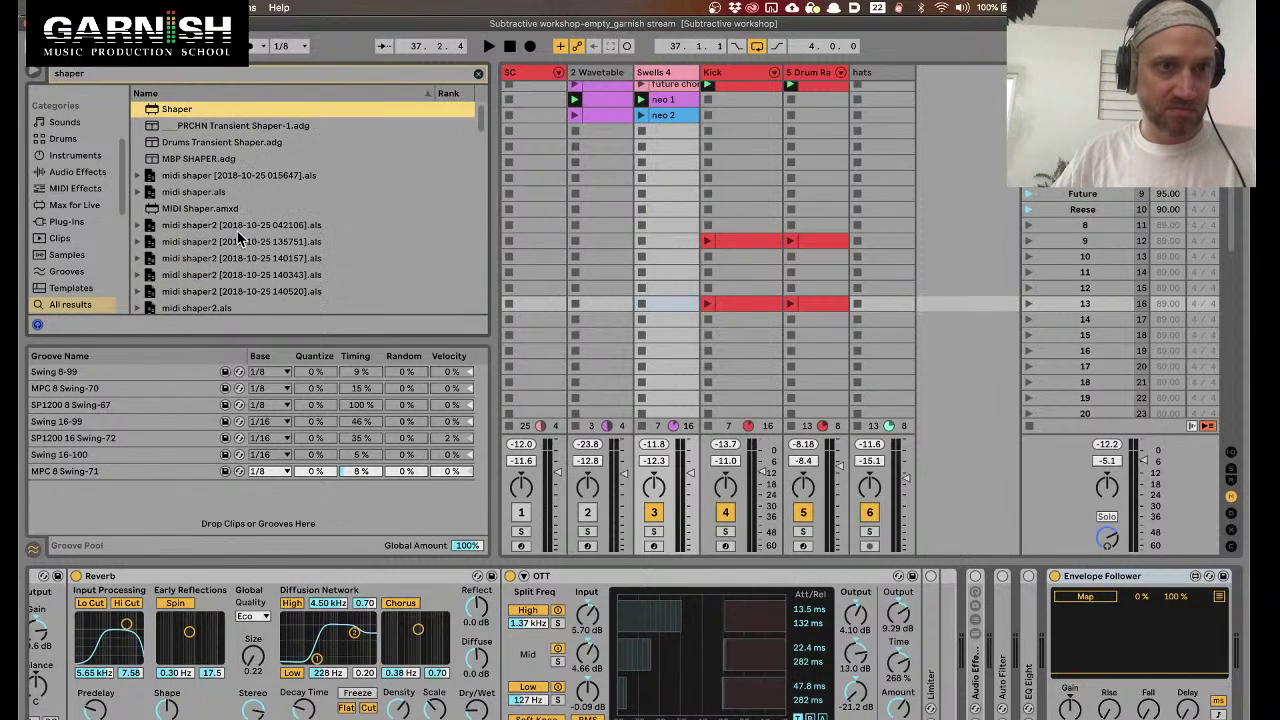
pyautogui.click(203, 210)
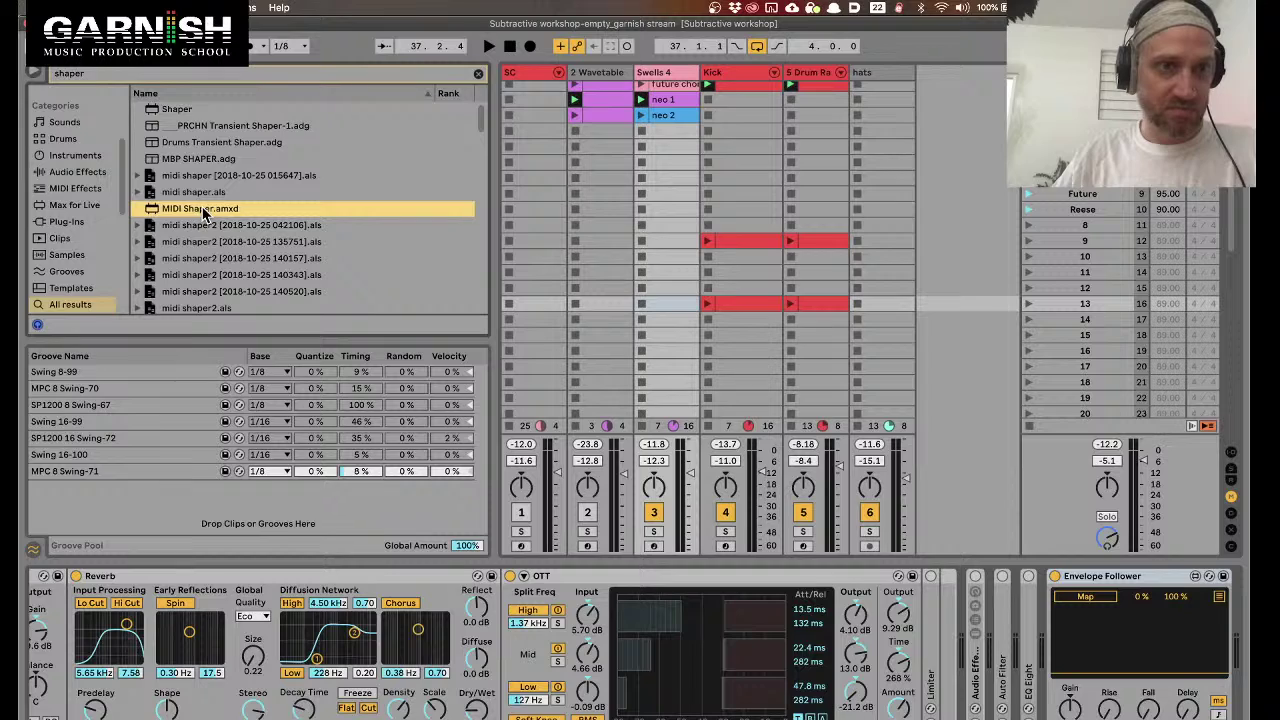
# Insert the Shaper device between Analog and Gate on the Swells 4 track and check its available options
pyautogui.moveTo(176, 110); pyautogui.dragTo(655, 636)
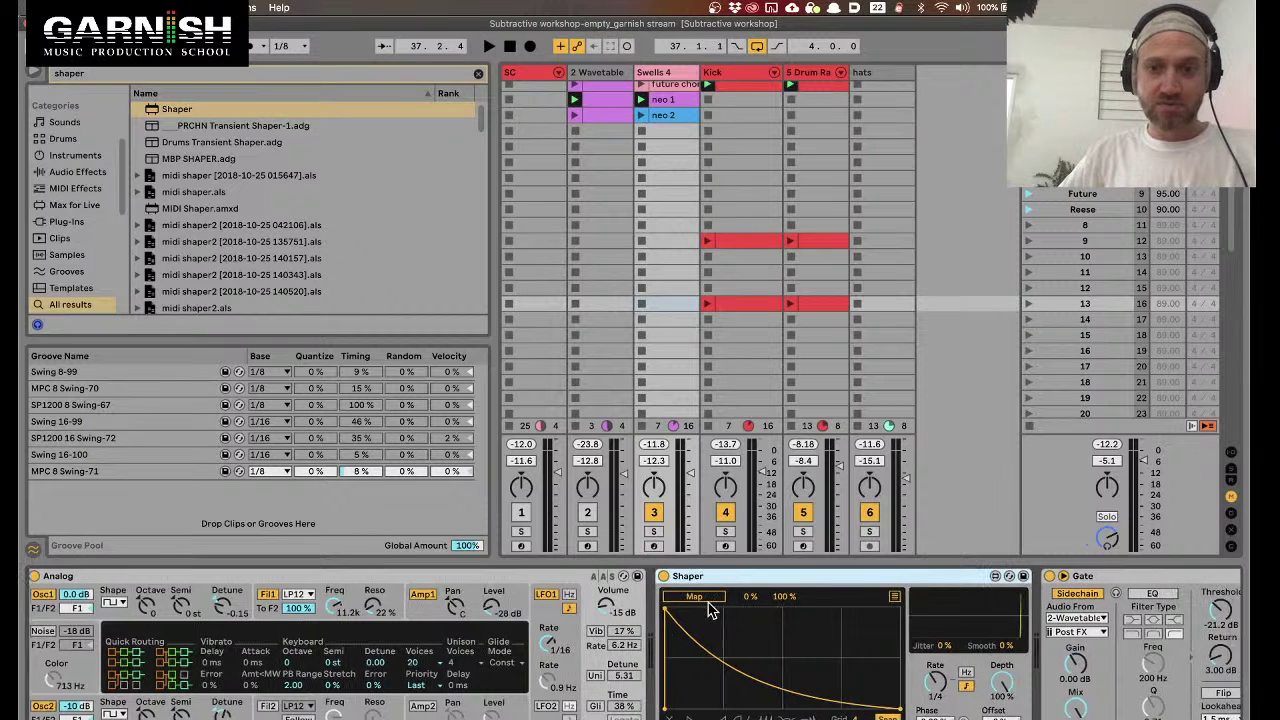
pyautogui.rightClick(601, 576)
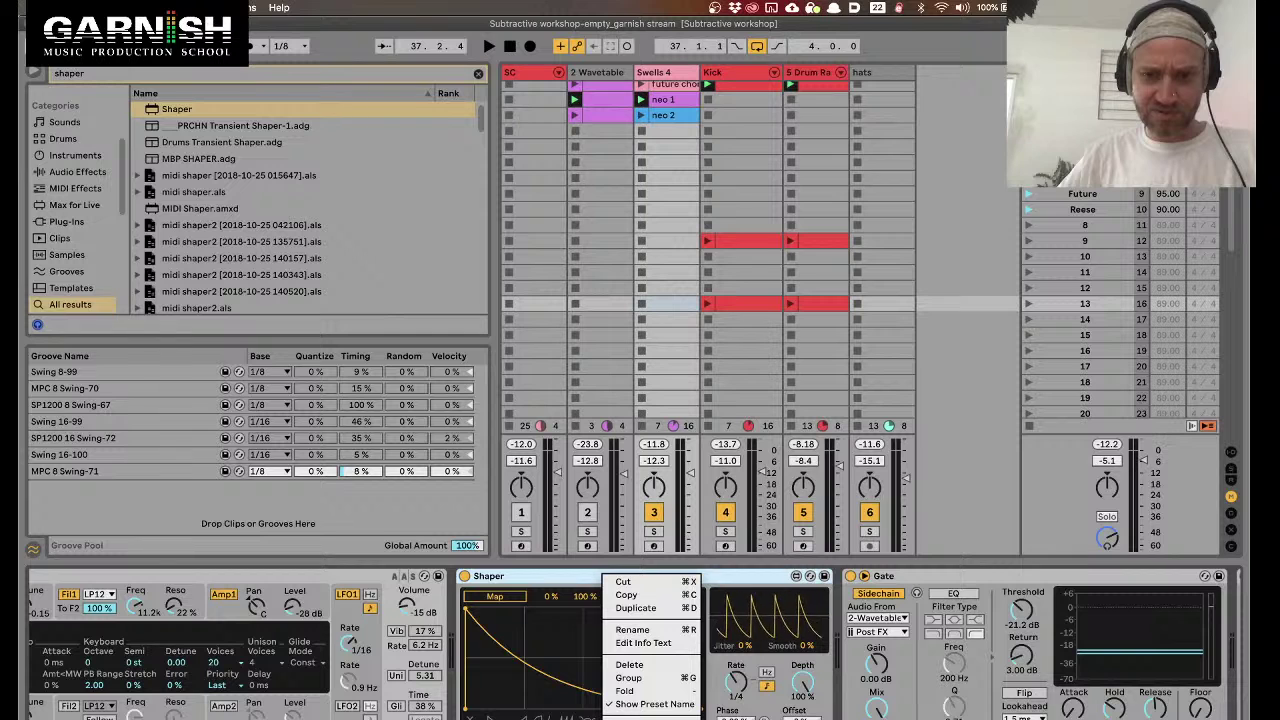
pyautogui.click(522, 577)
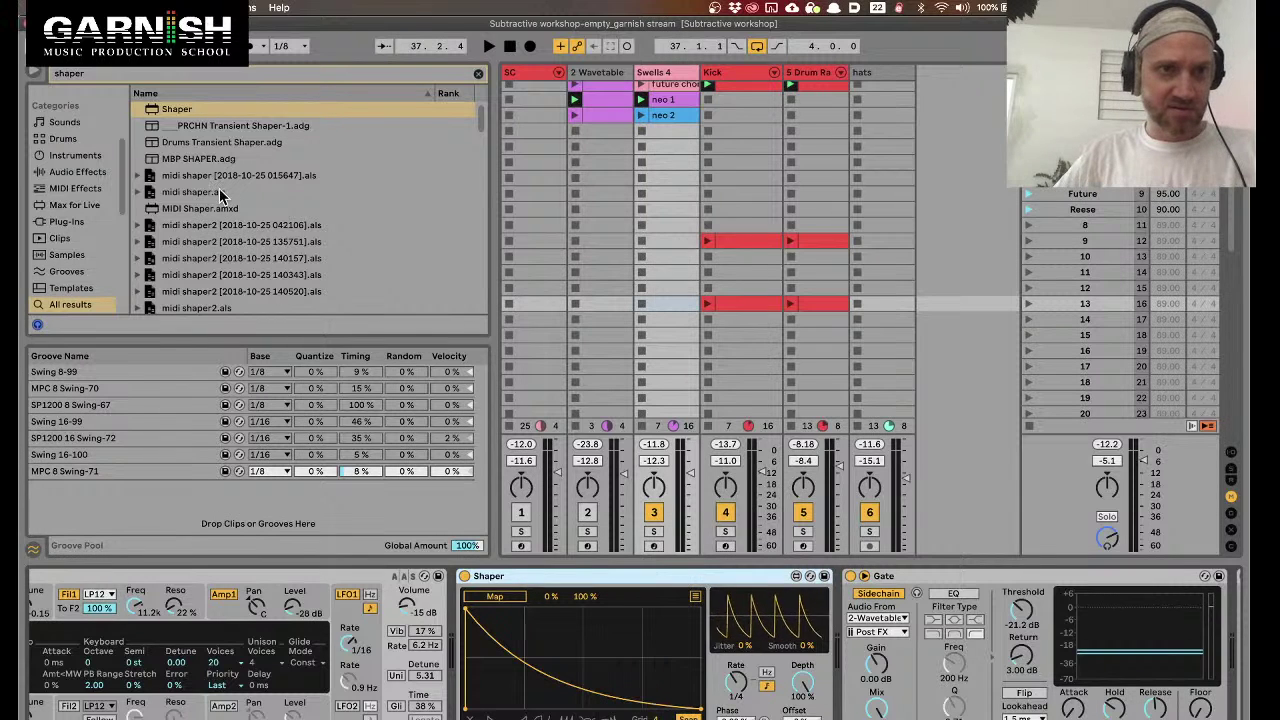
pyautogui.rightClick(185, 118)
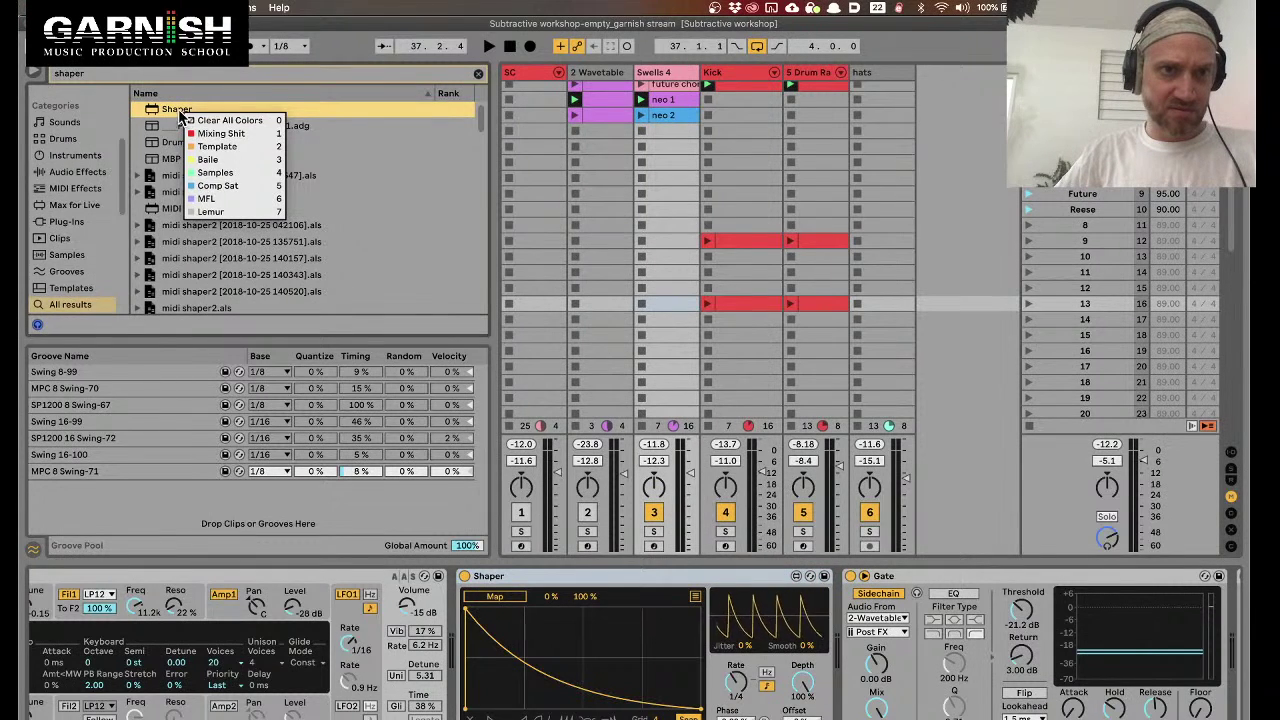
pyautogui.click(172, 112)
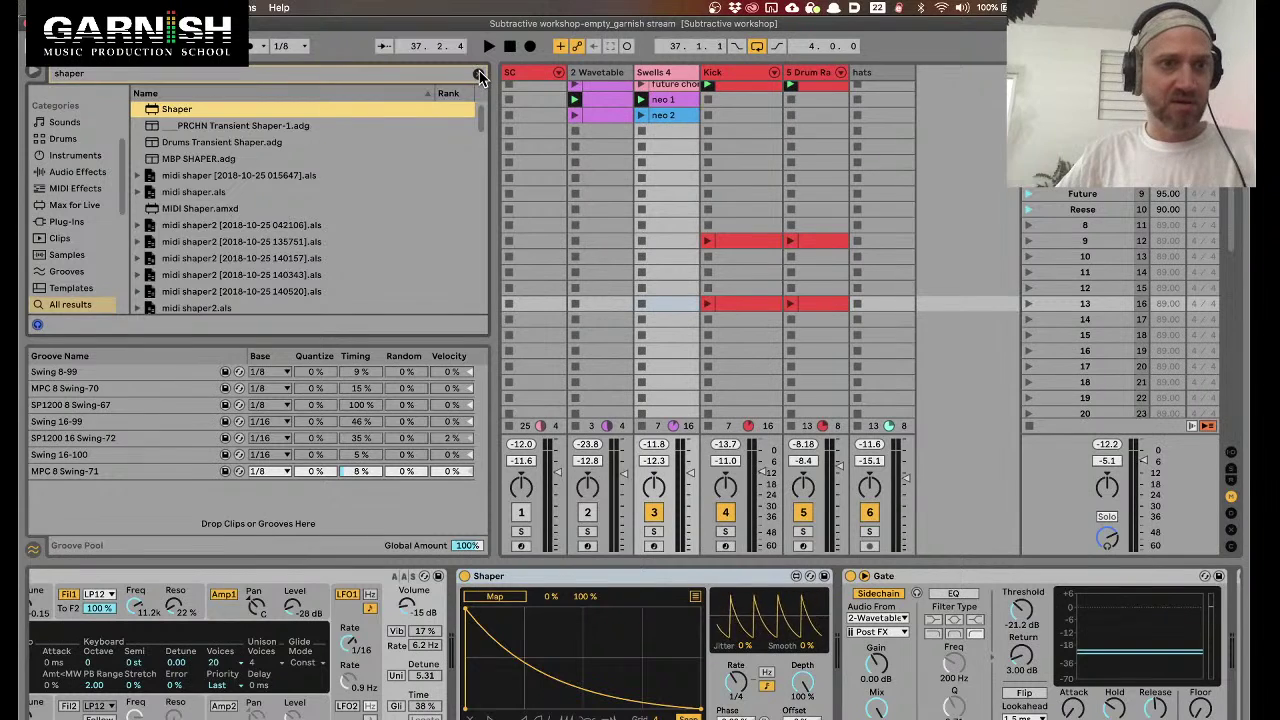
# Clear the "shaper" search, hide the device view, and bring the browser's Places into view
pyautogui.click(476, 74)
pyautogui.press('super+alt+l')
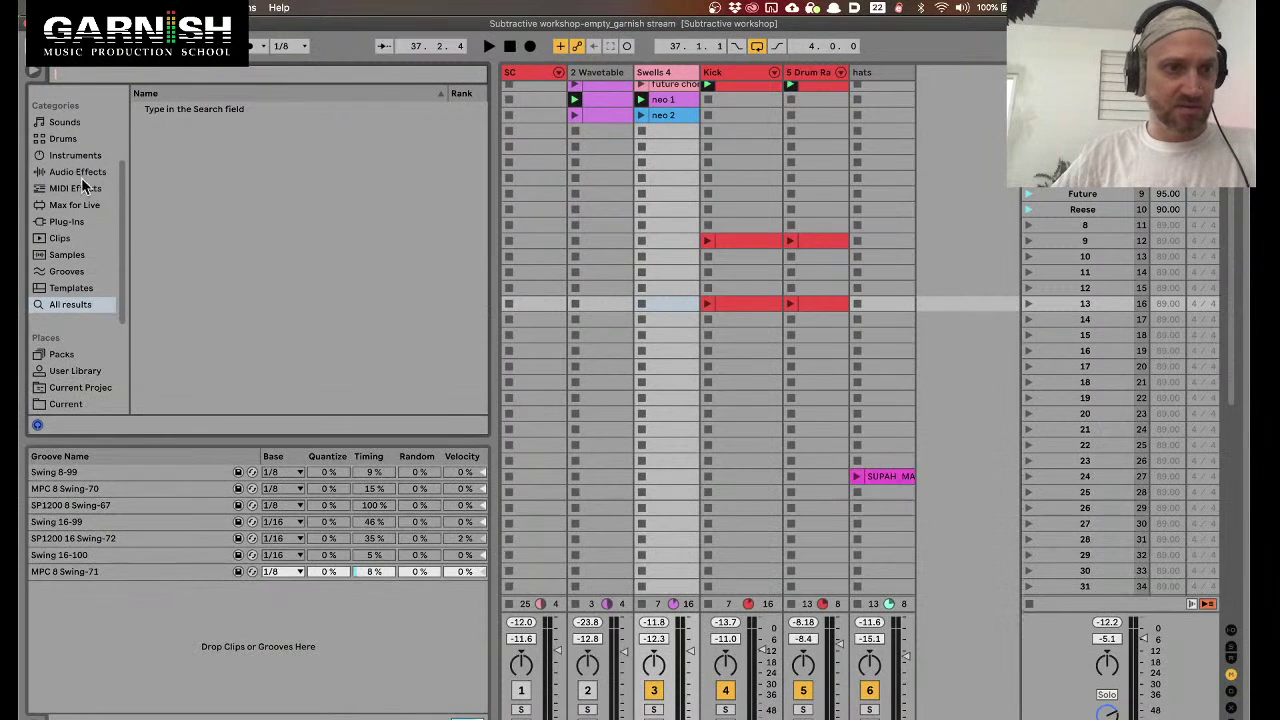
pyautogui.scroll(-5, 86, 323)
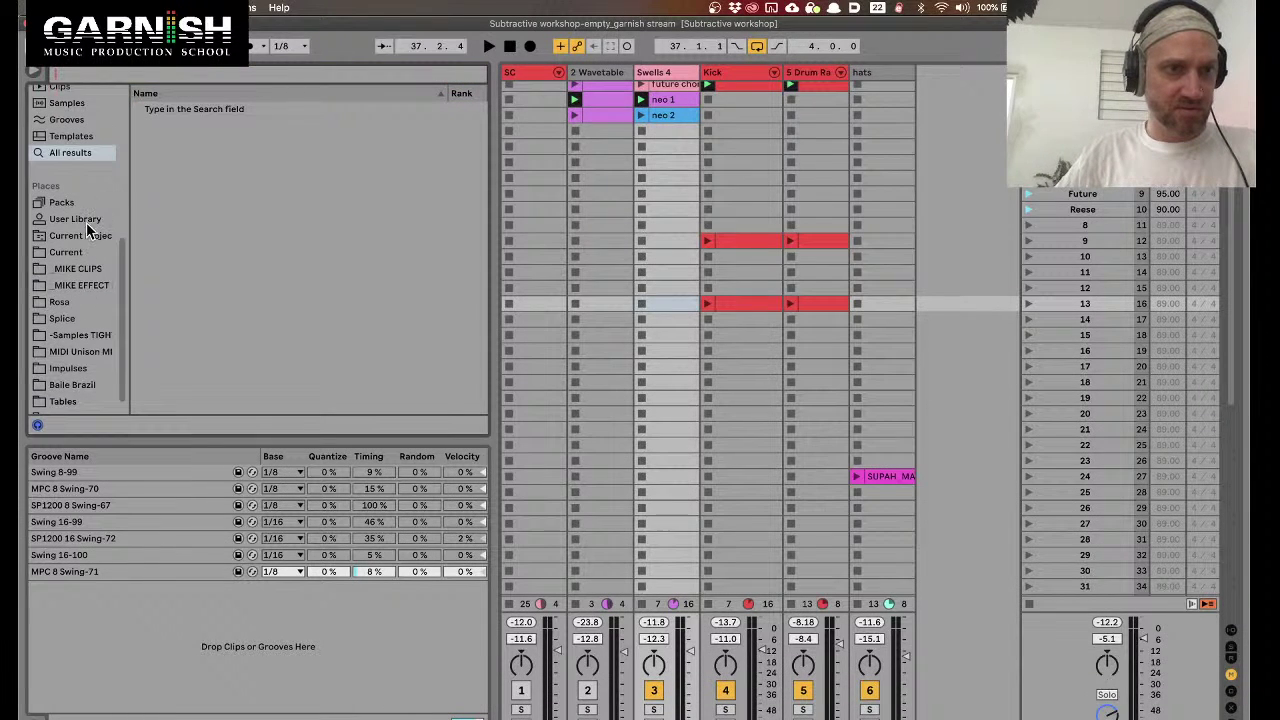
# Search the browser for "shaper" and look through the results
pyautogui.click(86, 218)
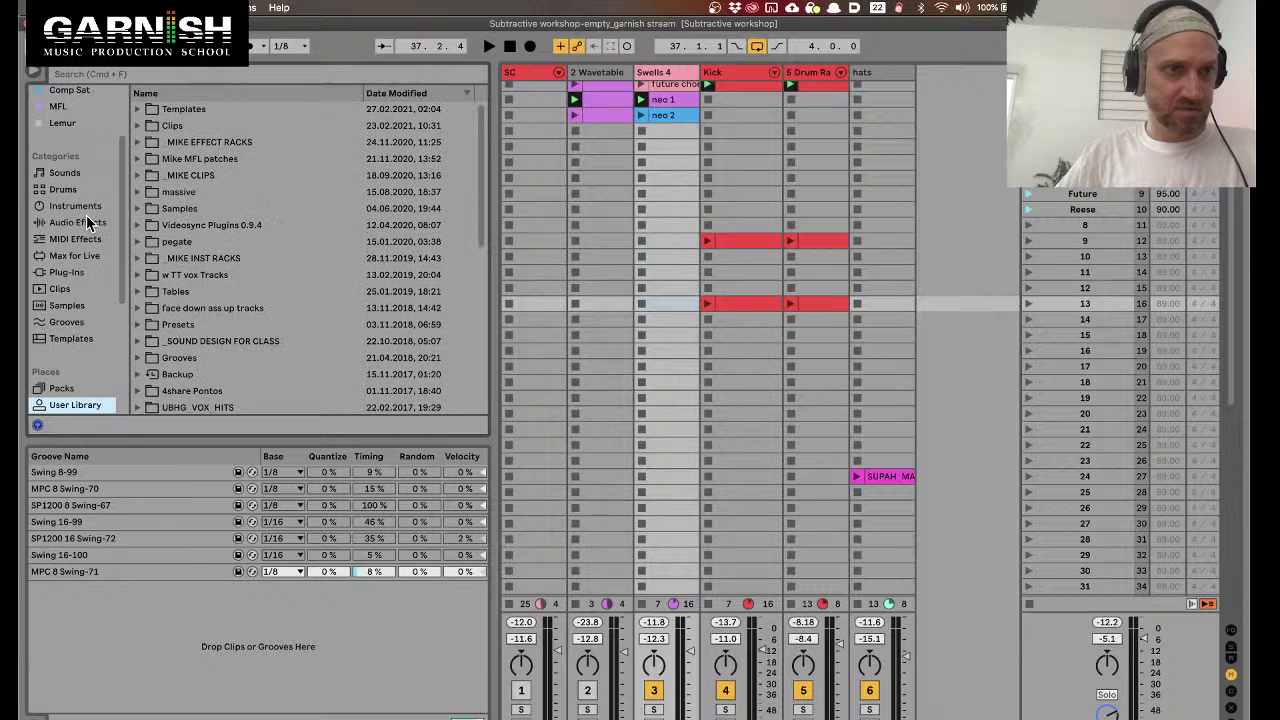
pyautogui.press('super+f')
pyautogui.write('shap')
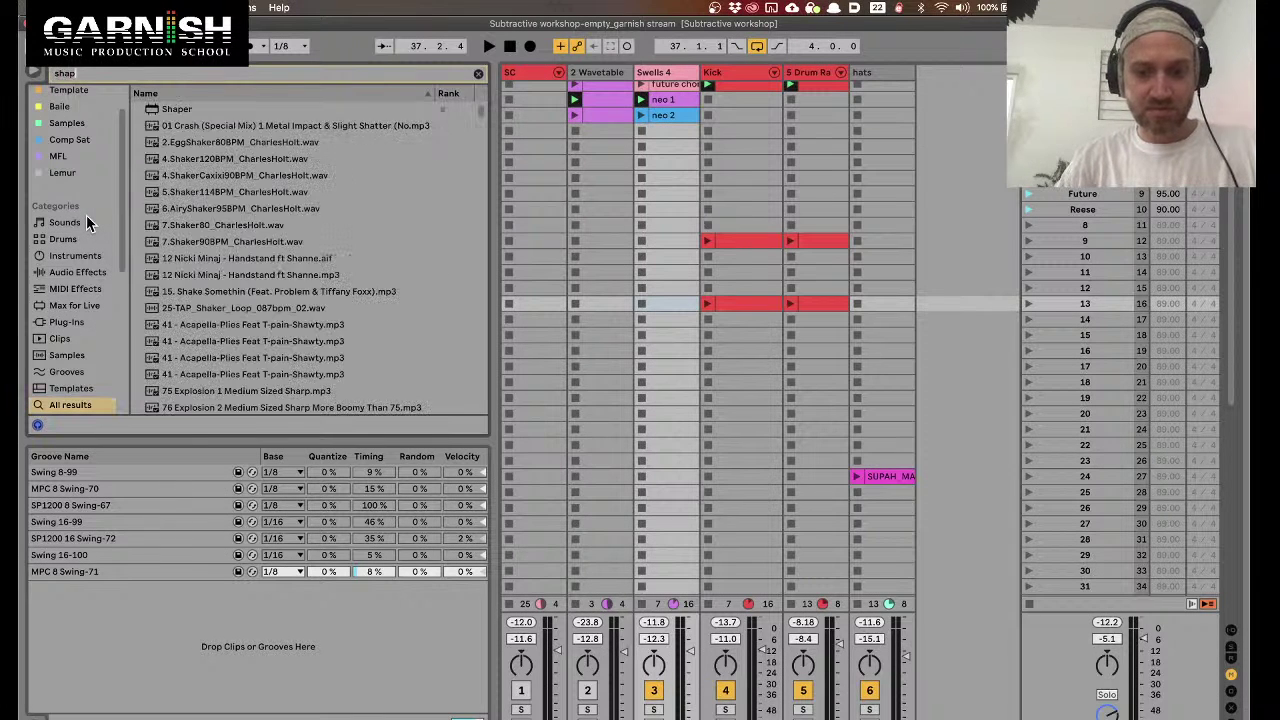
pyautogui.write('er')
pyautogui.rightClick(163, 113)
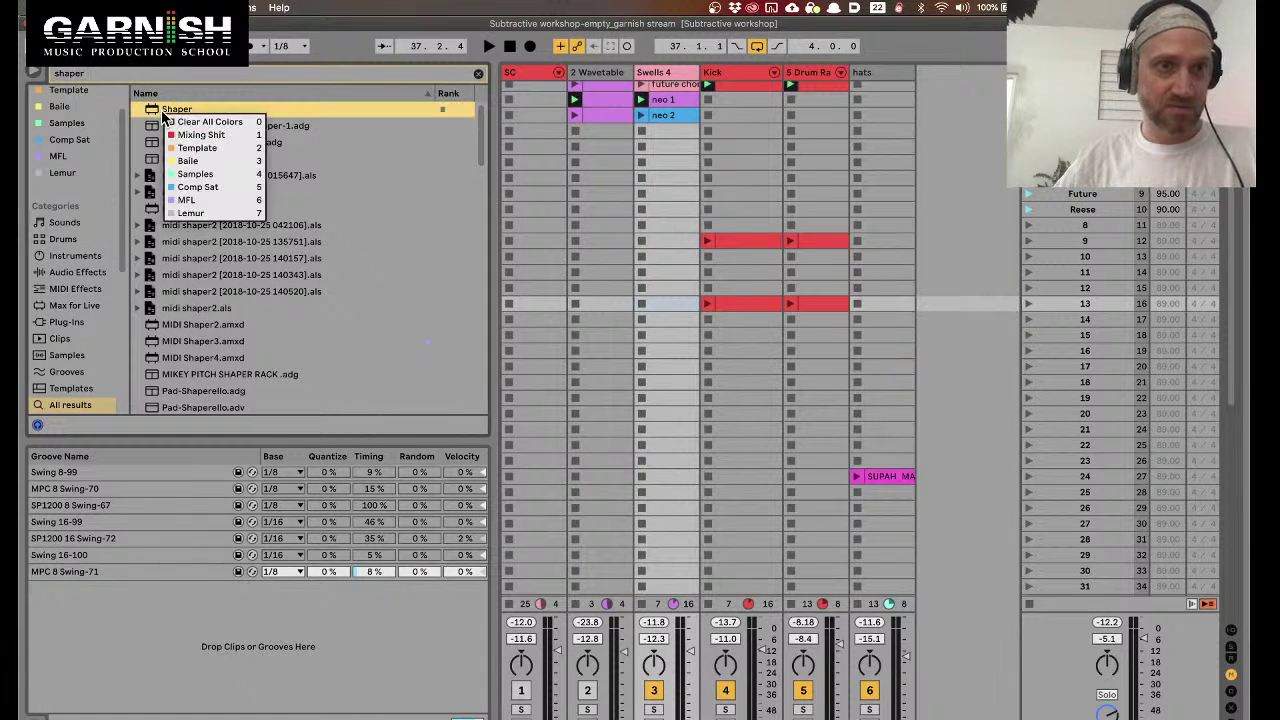
pyautogui.click(150, 117)
pyautogui.scroll(-4, 77, 288)
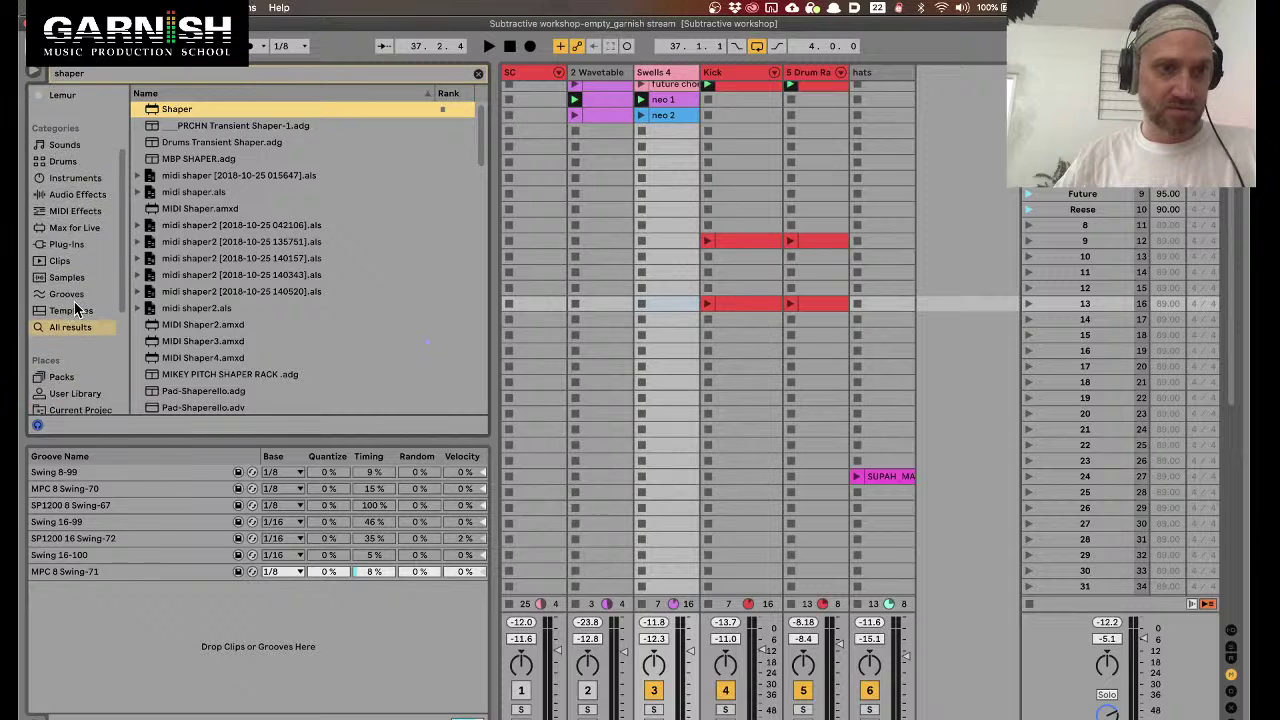
pyautogui.scroll(-1, 268, 250)
pyautogui.scroll(-5, 268, 250)
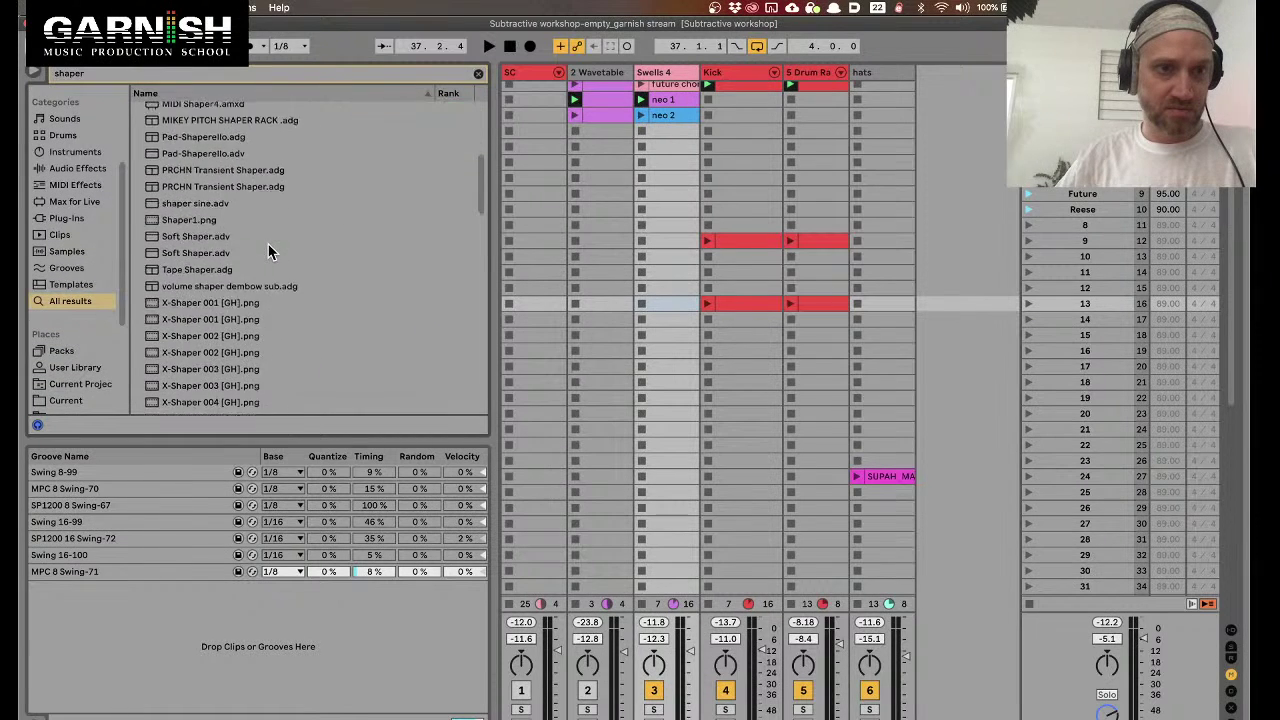
pyautogui.scroll(8, 268, 250)
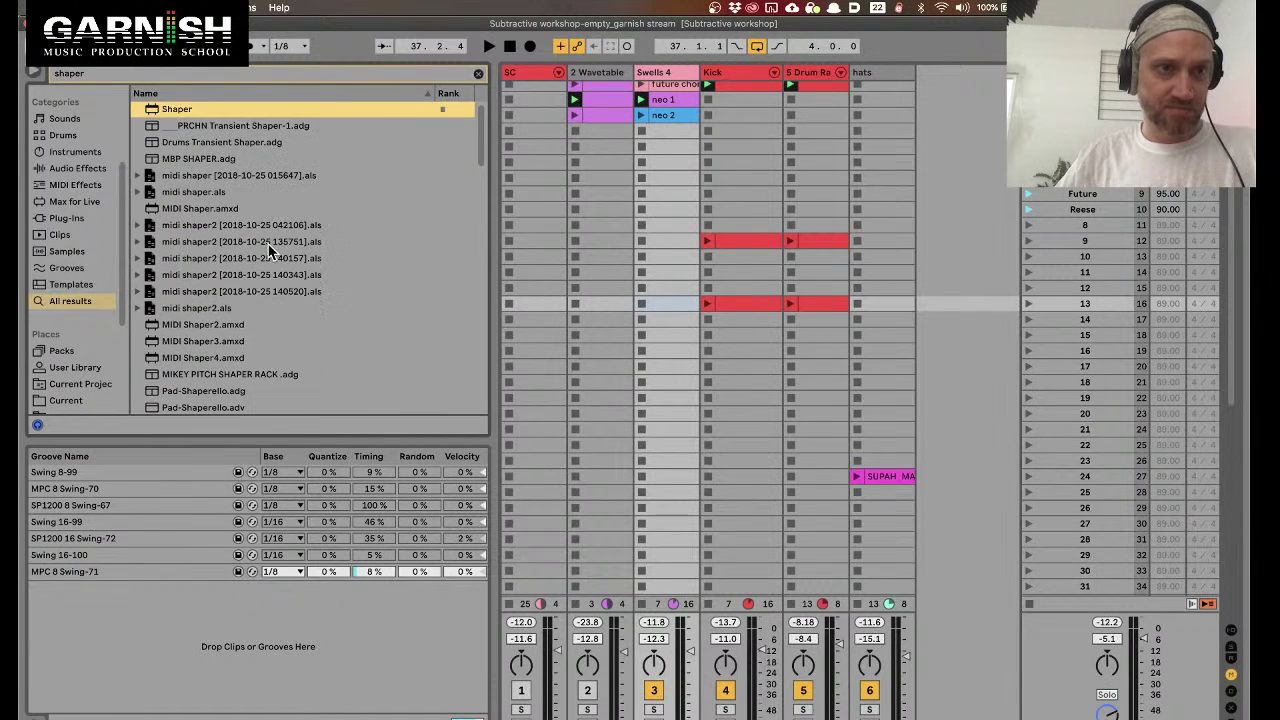
# Clear the browser search and list the Audio Effects category
pyautogui.click(478, 74)
pyautogui.scroll(2, 100, 290)
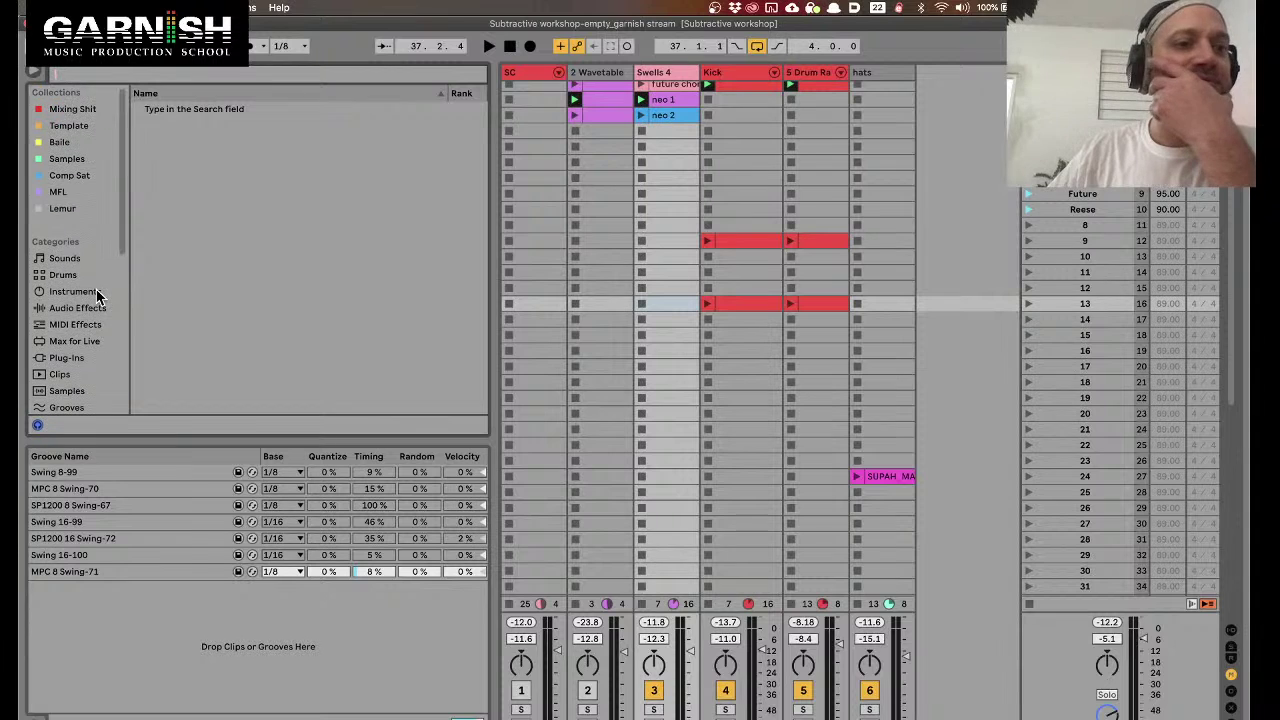
pyautogui.scroll(-3, 96, 289)
pyautogui.scroll(3, 96, 289)
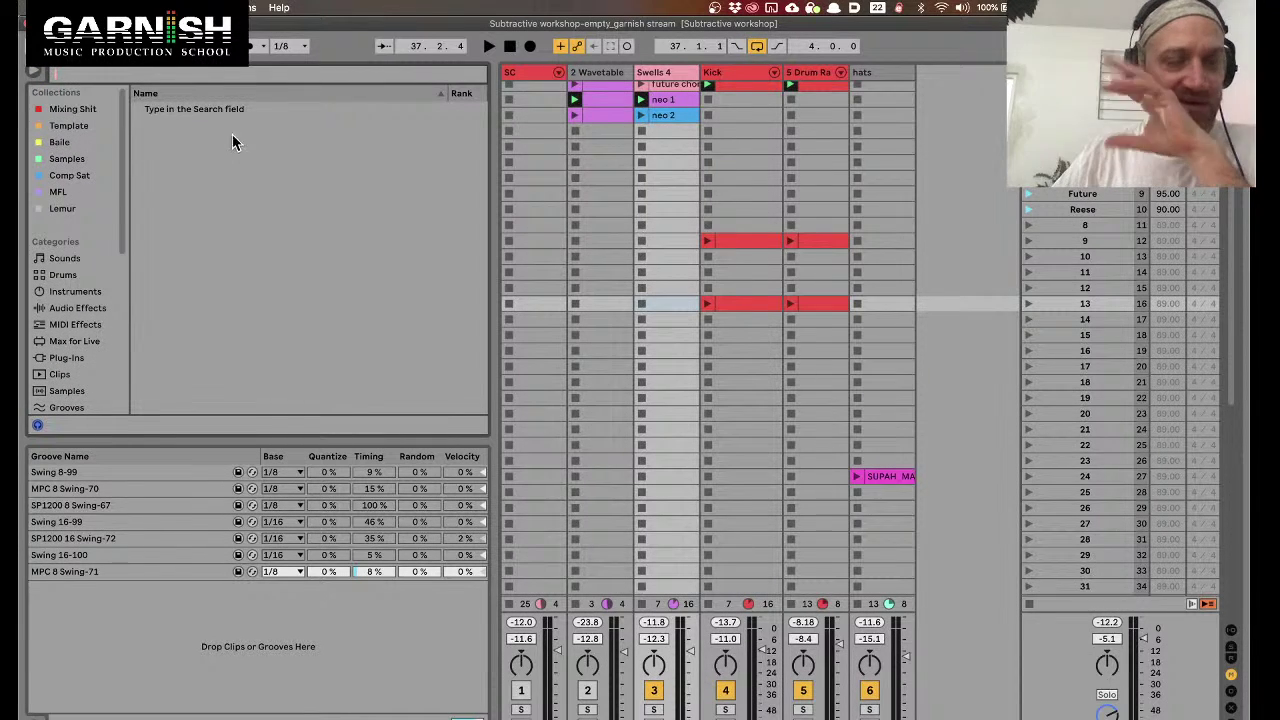
pyautogui.scroll(-5, 68, 298)
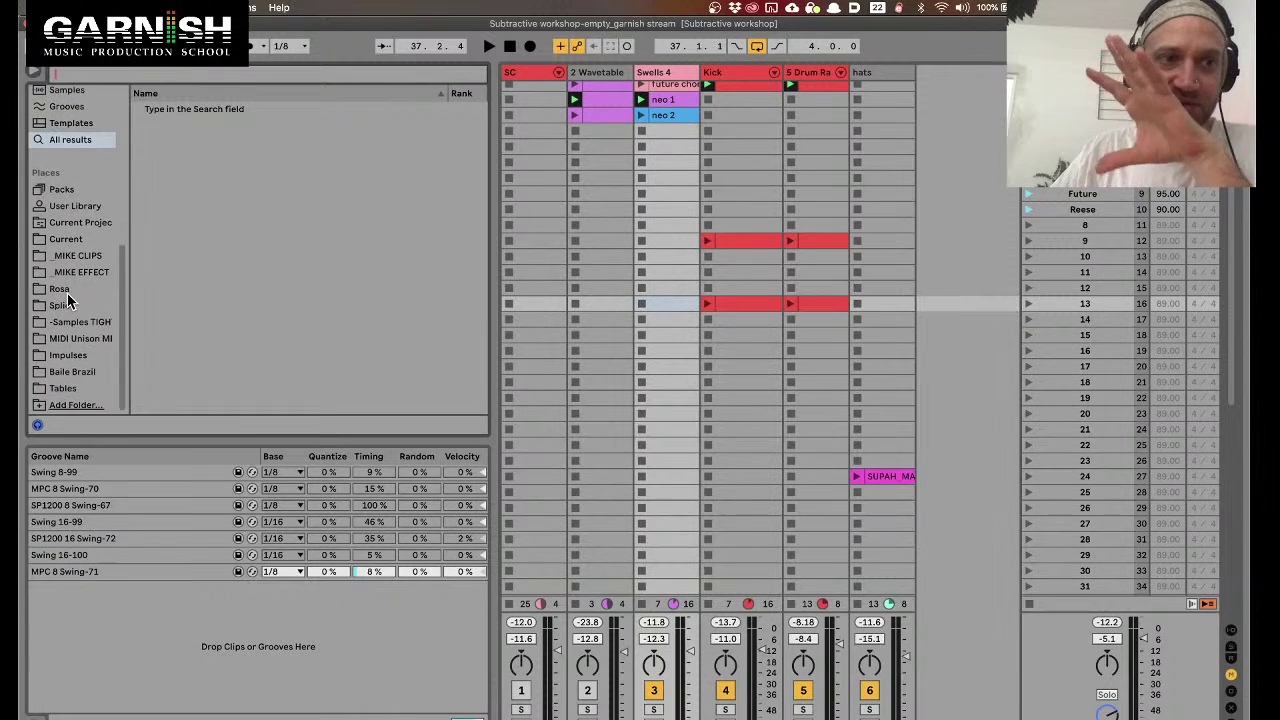
pyautogui.scroll(1, 68, 298)
pyautogui.scroll(5, 67, 295)
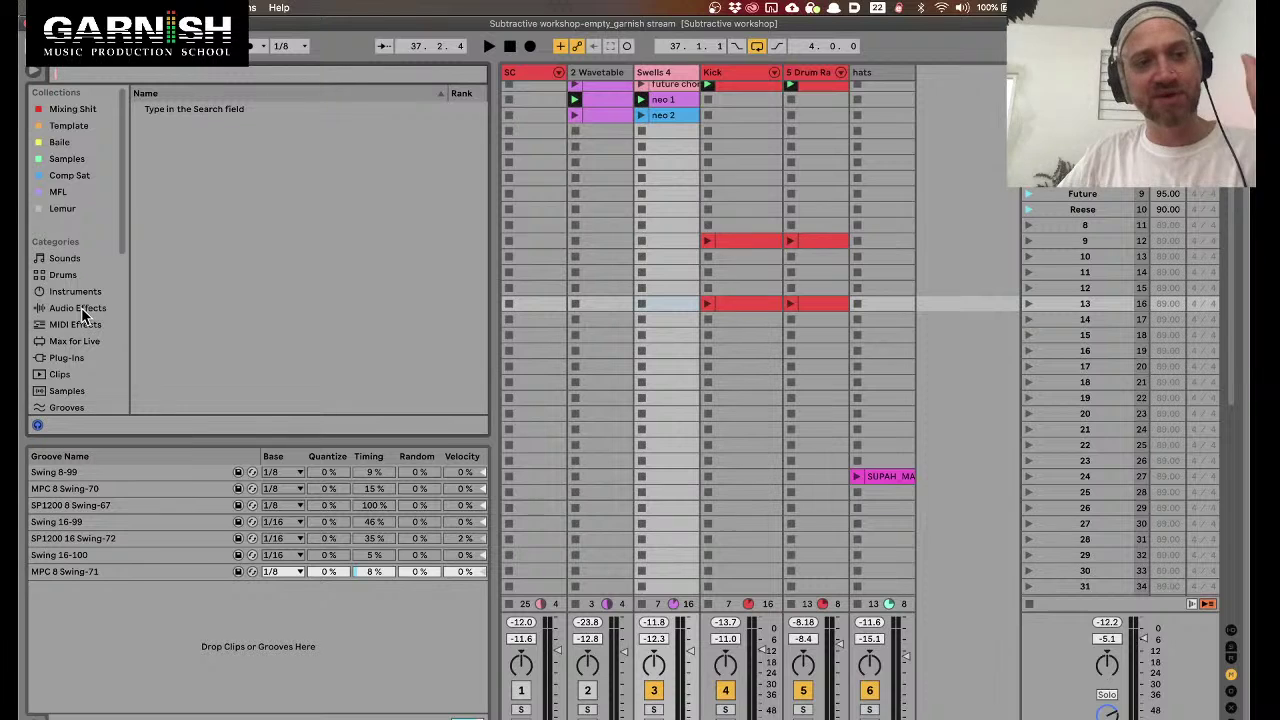
pyautogui.click(81, 308)
pyautogui.scroll(-2, 182, 320)
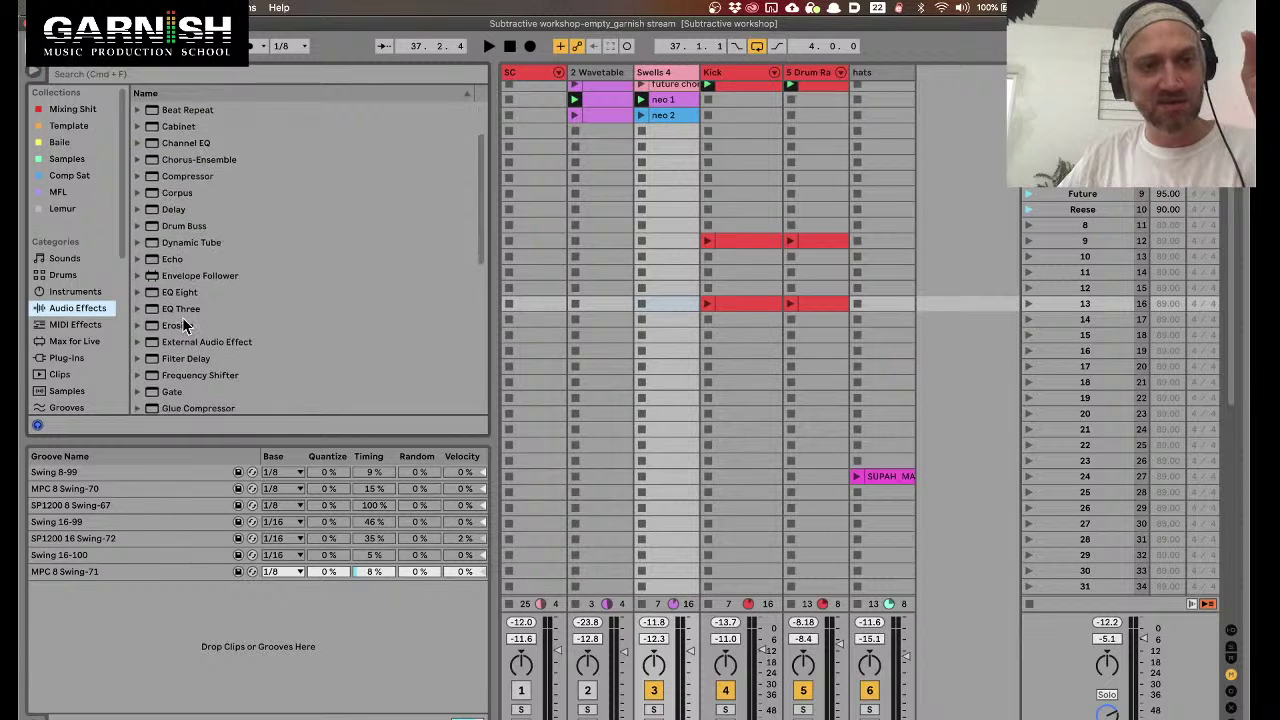
# Add an Envelope Follower to the end of the Swells 4 track's device chain
pyautogui.click(189, 274)
pyautogui.click(74, 305)
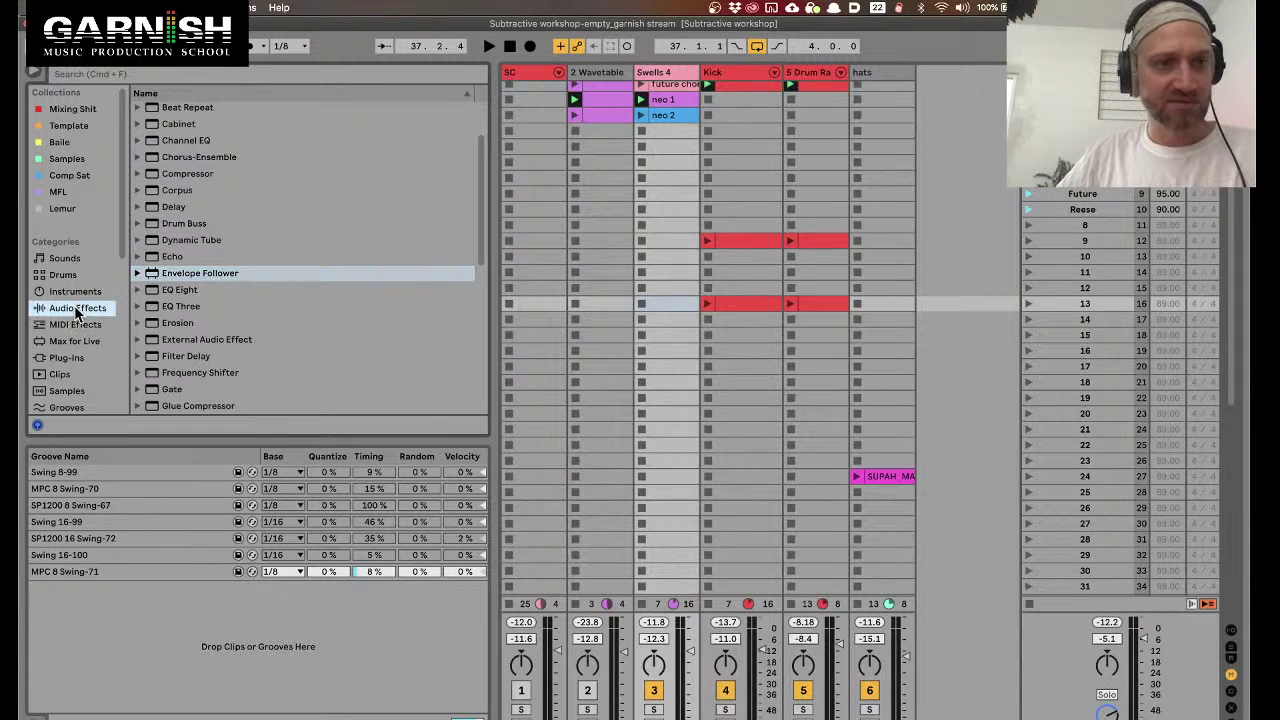
pyautogui.scroll(2, 179, 267)
pyautogui.doubleClick(191, 341)
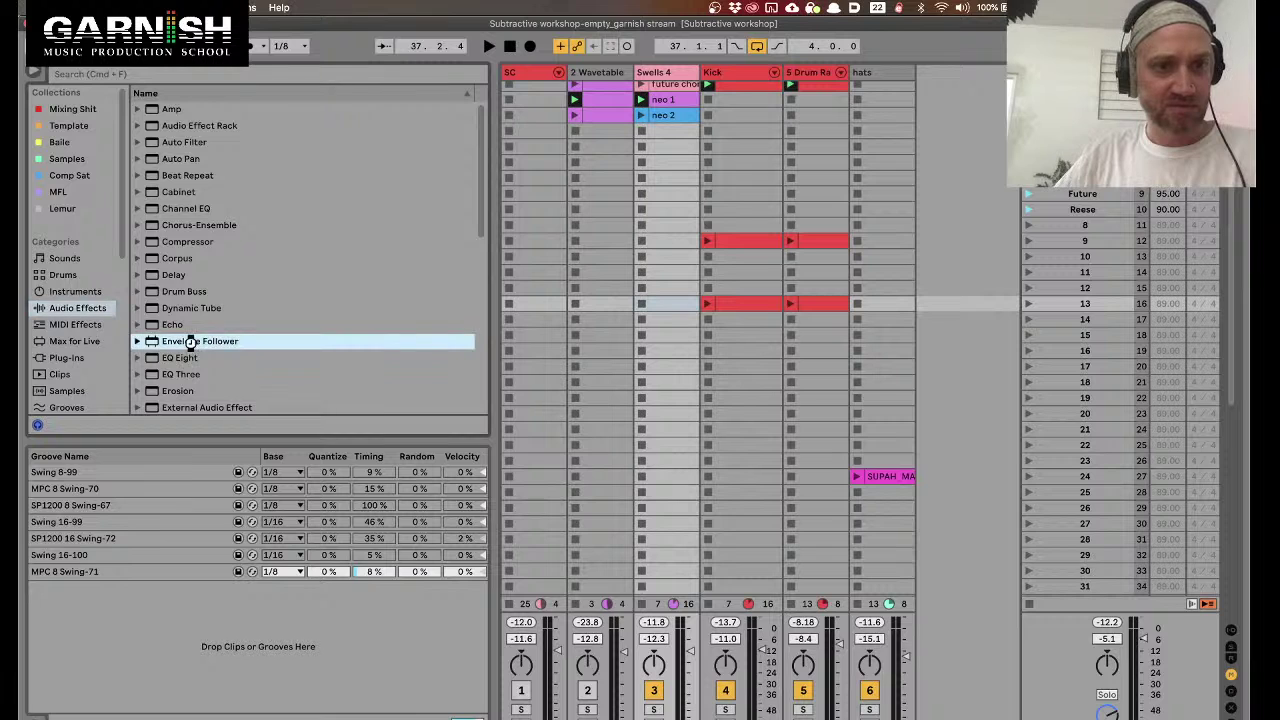
# Group the audio effects list into folders and check the contents of the Dynamics and Utilities folders
pyautogui.scroll(-5, 185, 290)
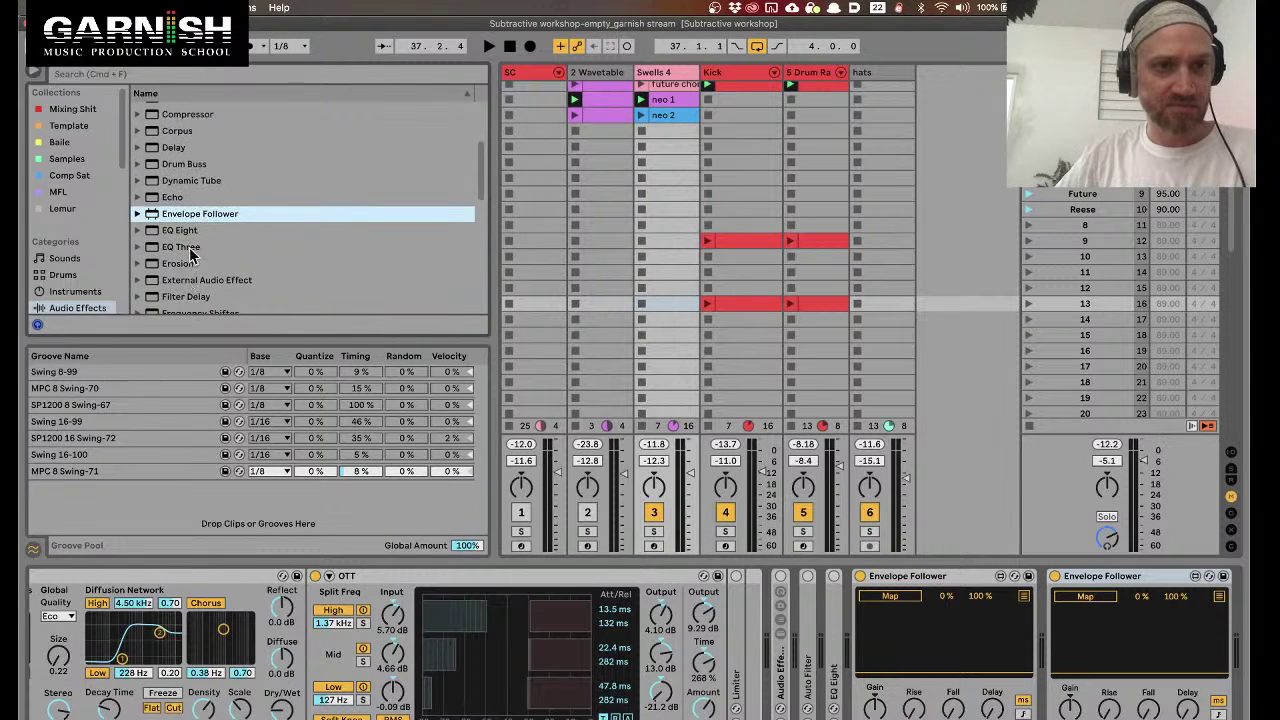
pyautogui.rightClick(201, 217)
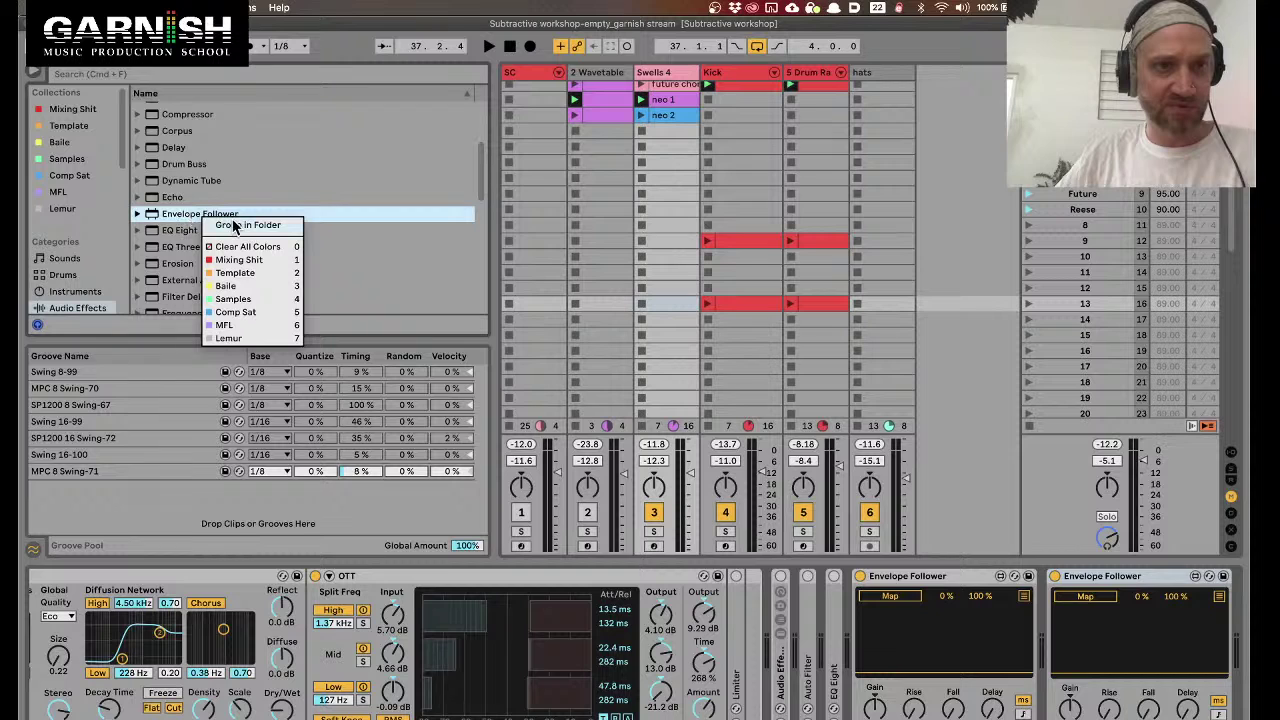
pyautogui.click(240, 225)
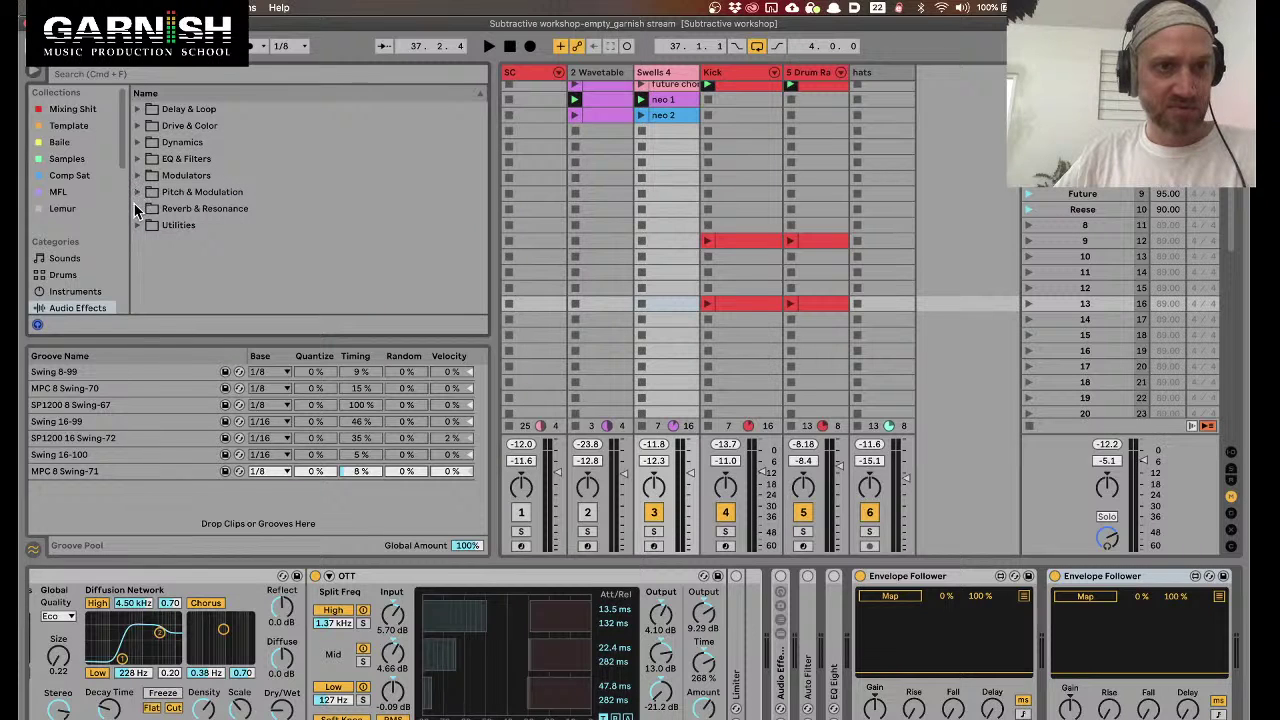
pyautogui.click(137, 142)
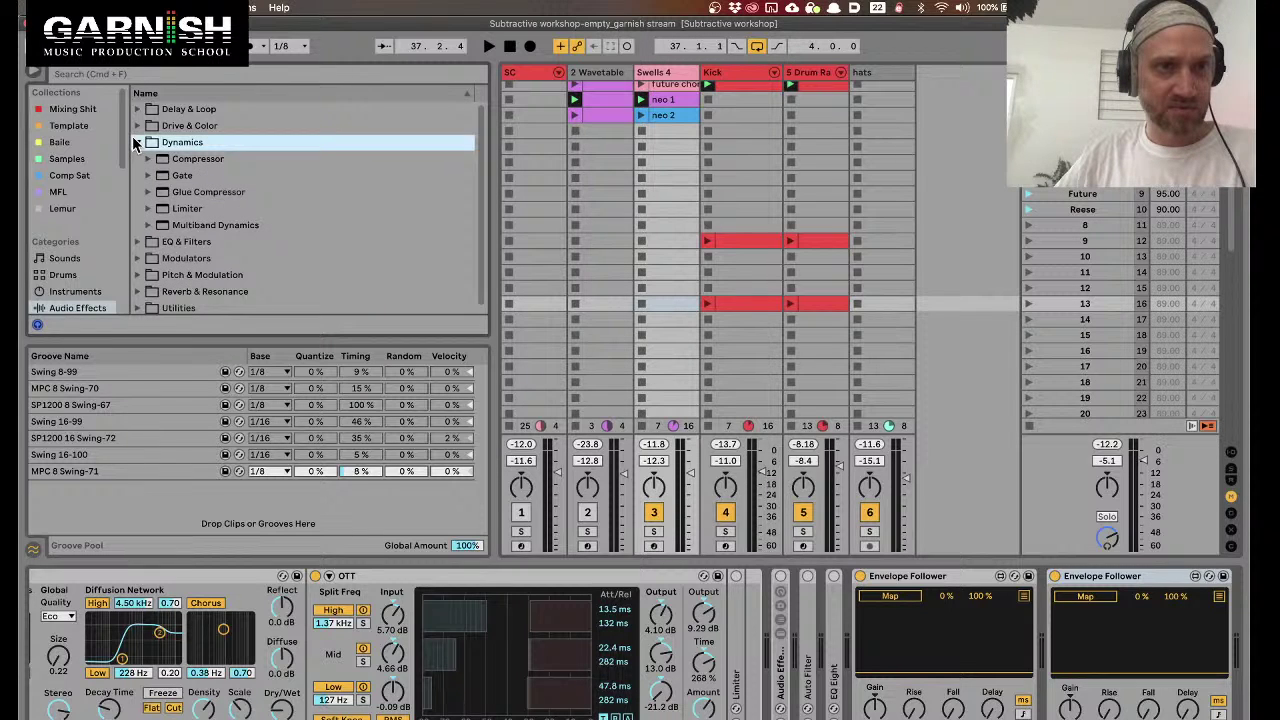
pyautogui.click(133, 139)
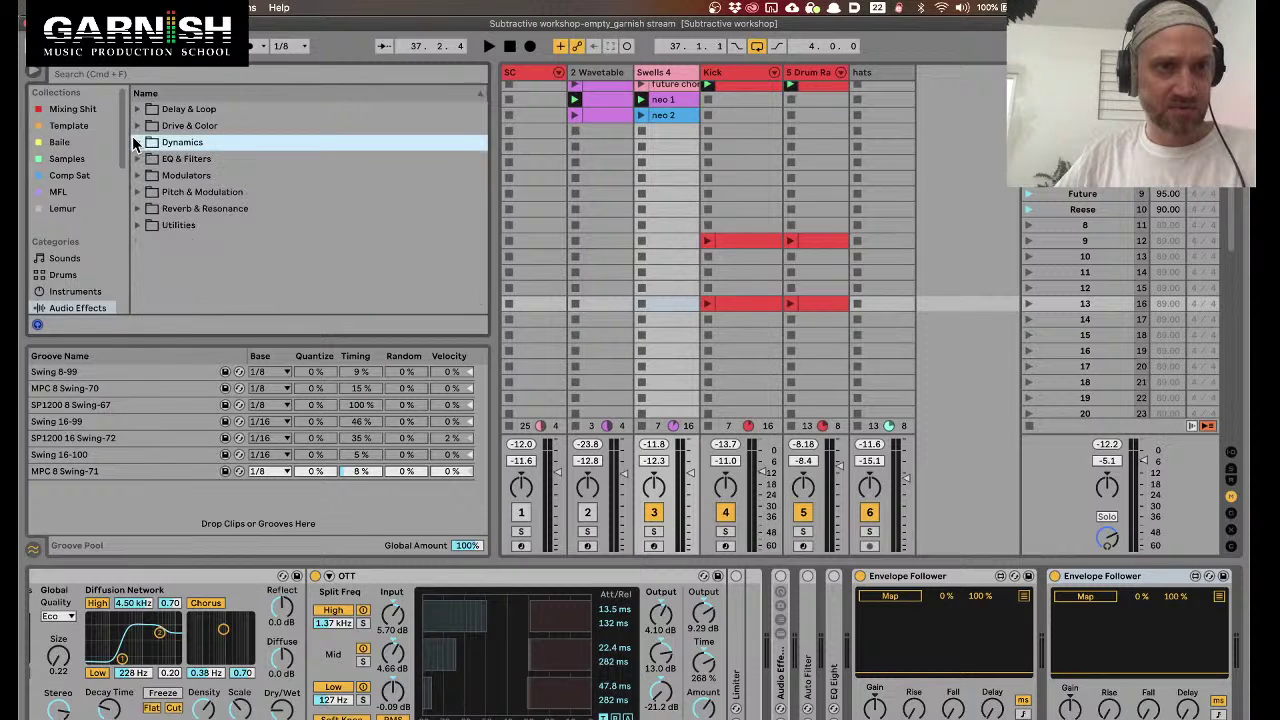
pyautogui.click(137, 225)
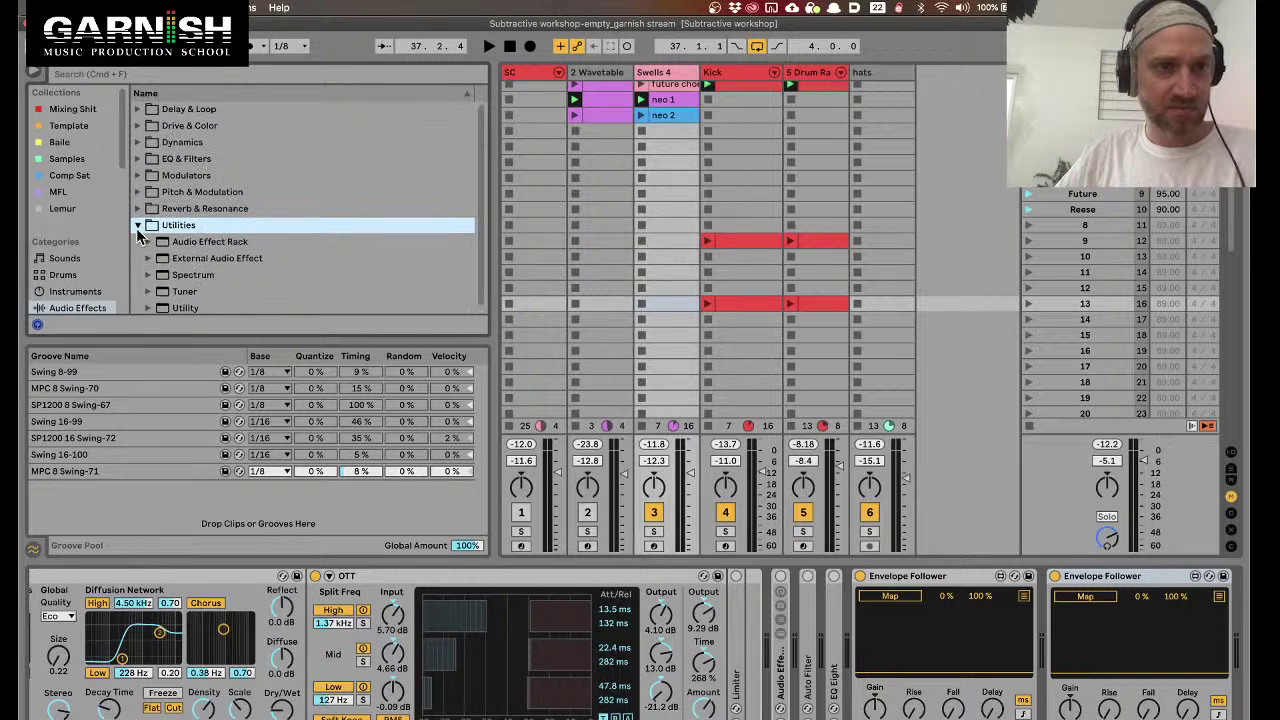
pyautogui.click(137, 227)
pyautogui.click(89, 309)
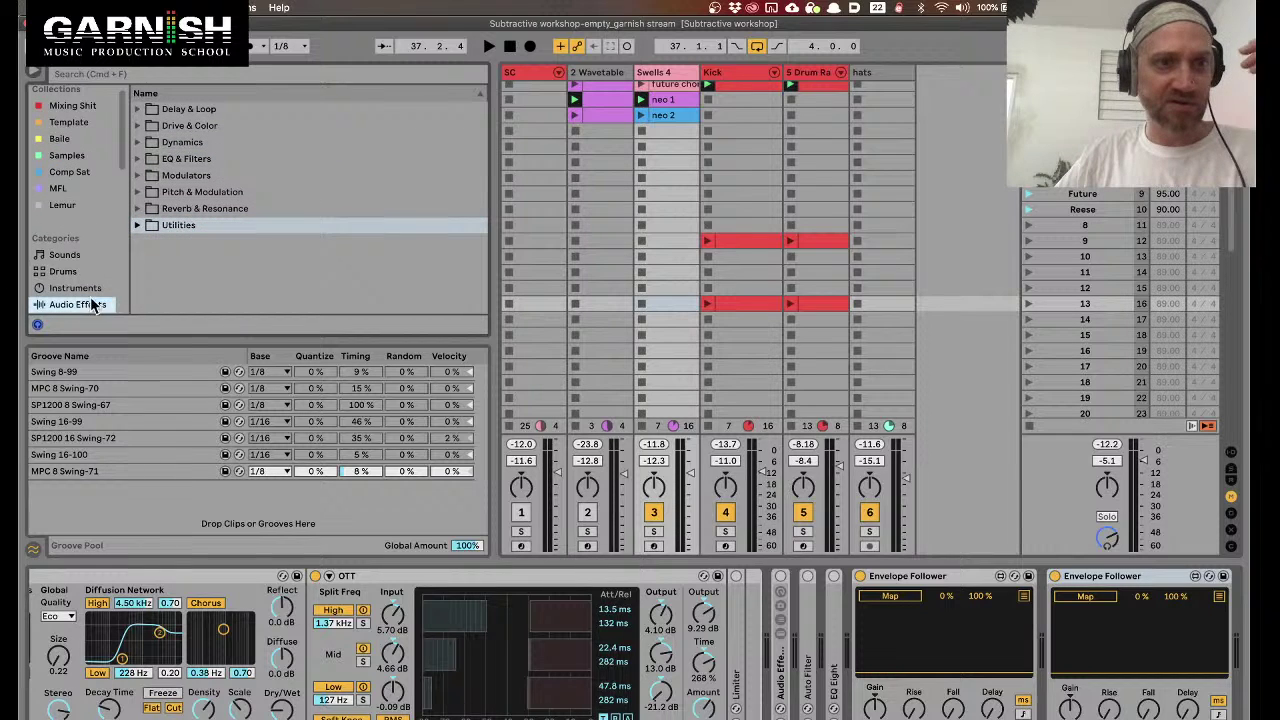
# Expand the Modulators folder and go through its Envelope Follower, LFO and Shaper devices
pyautogui.click(138, 175)
pyautogui.press('Down')
pyautogui.press('Down')
pyautogui.press('Down')
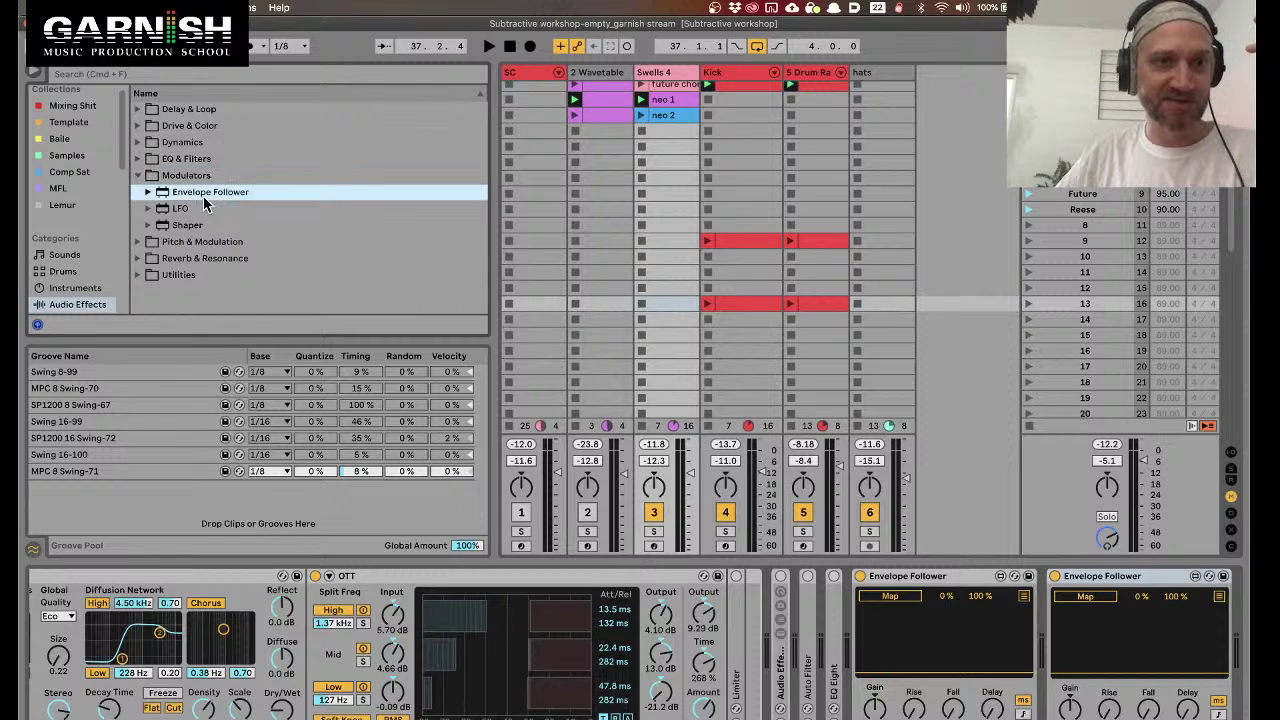
pyautogui.click(195, 192)
pyautogui.click(190, 208)
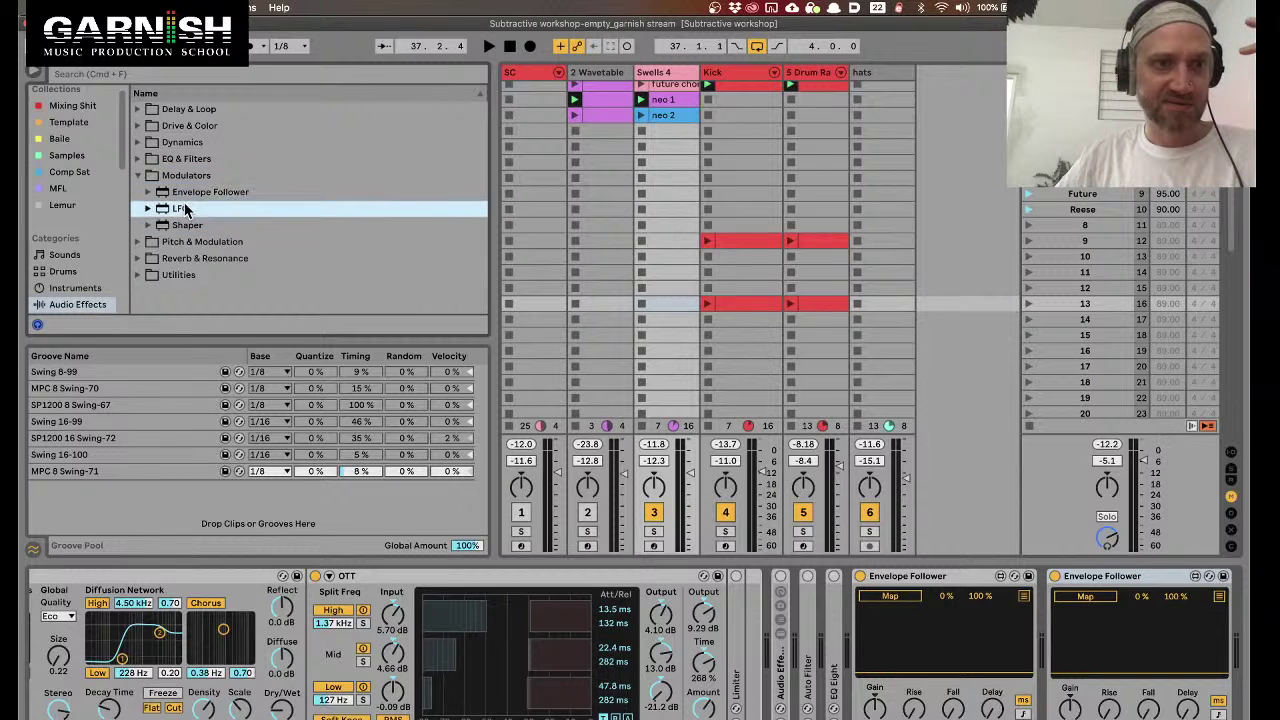
pyautogui.click(190, 226)
pyautogui.click(197, 192)
pyautogui.click(188, 208)
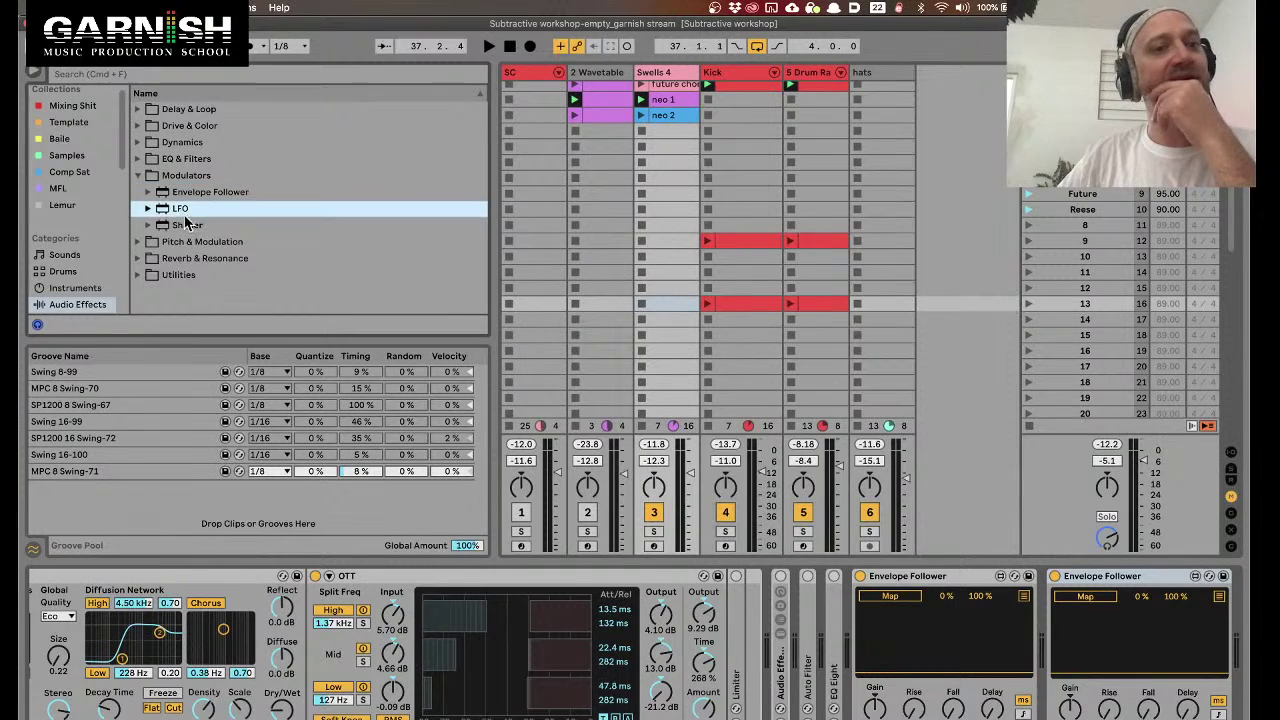
pyautogui.click(190, 225)
pyautogui.click(183, 210)
pyautogui.click(211, 193)
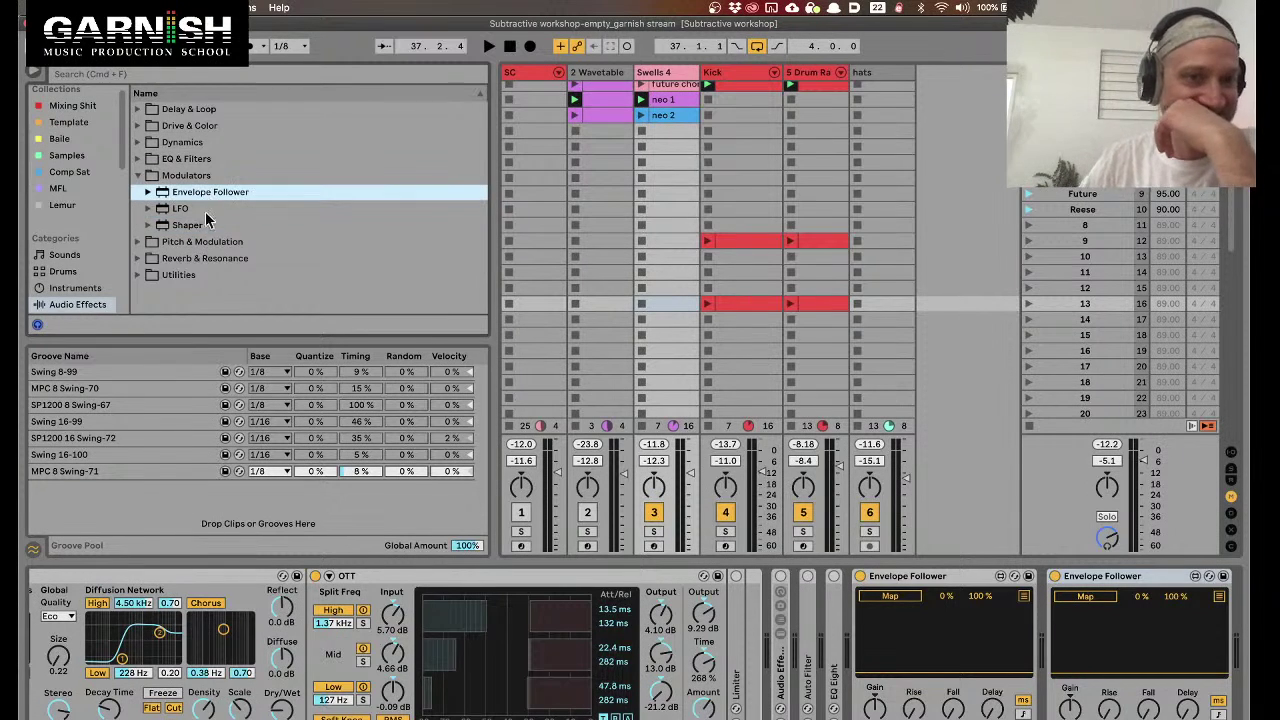
pyautogui.click(196, 228)
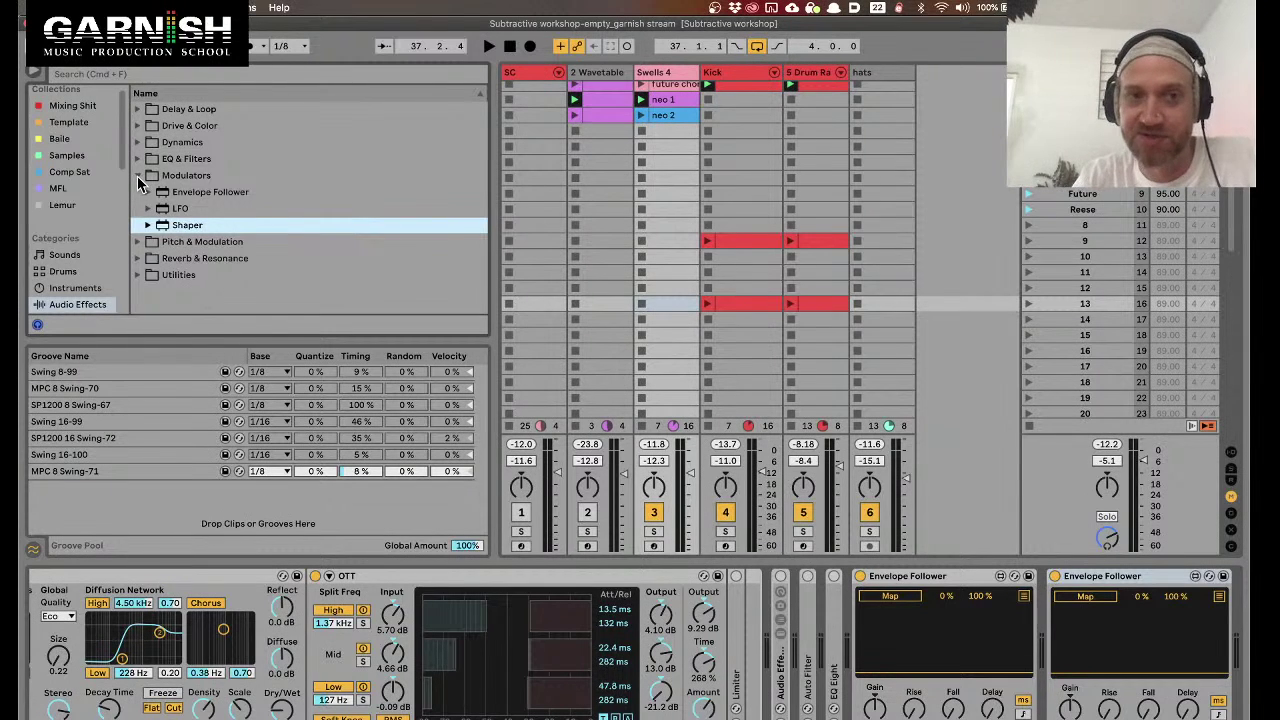
pyautogui.click(183, 196)
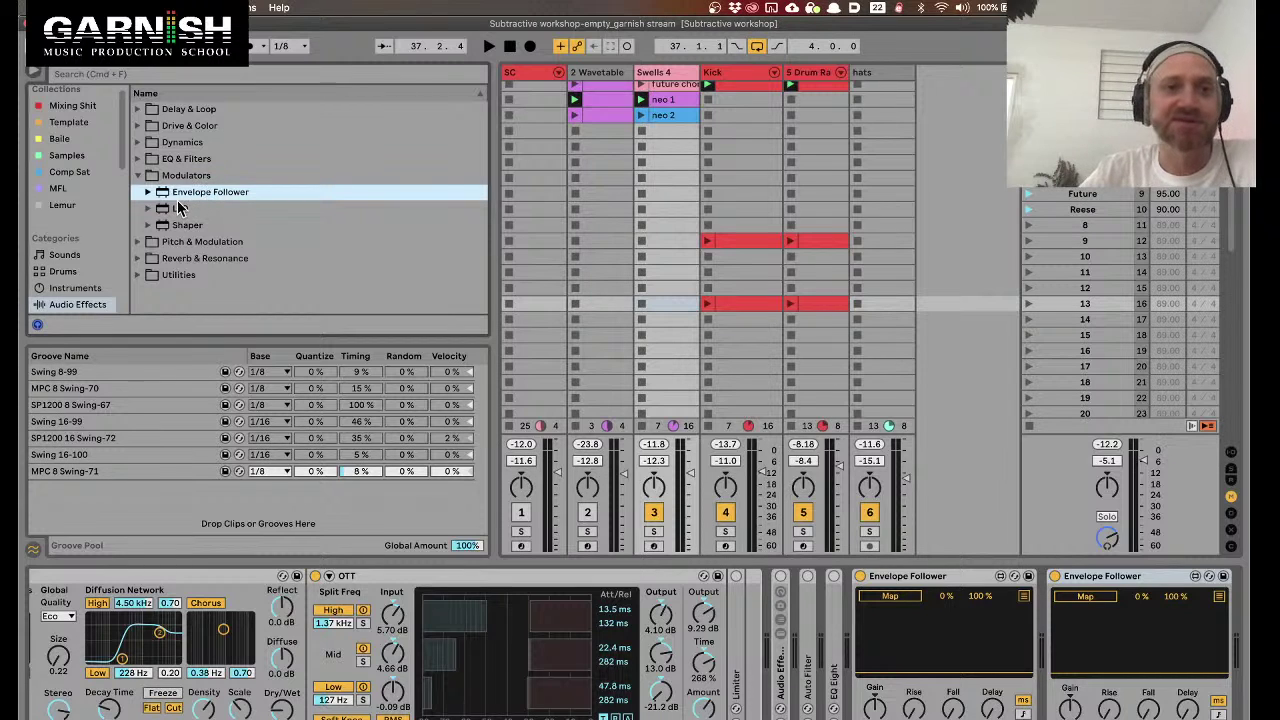
pyautogui.click(180, 219)
pyautogui.click(200, 195)
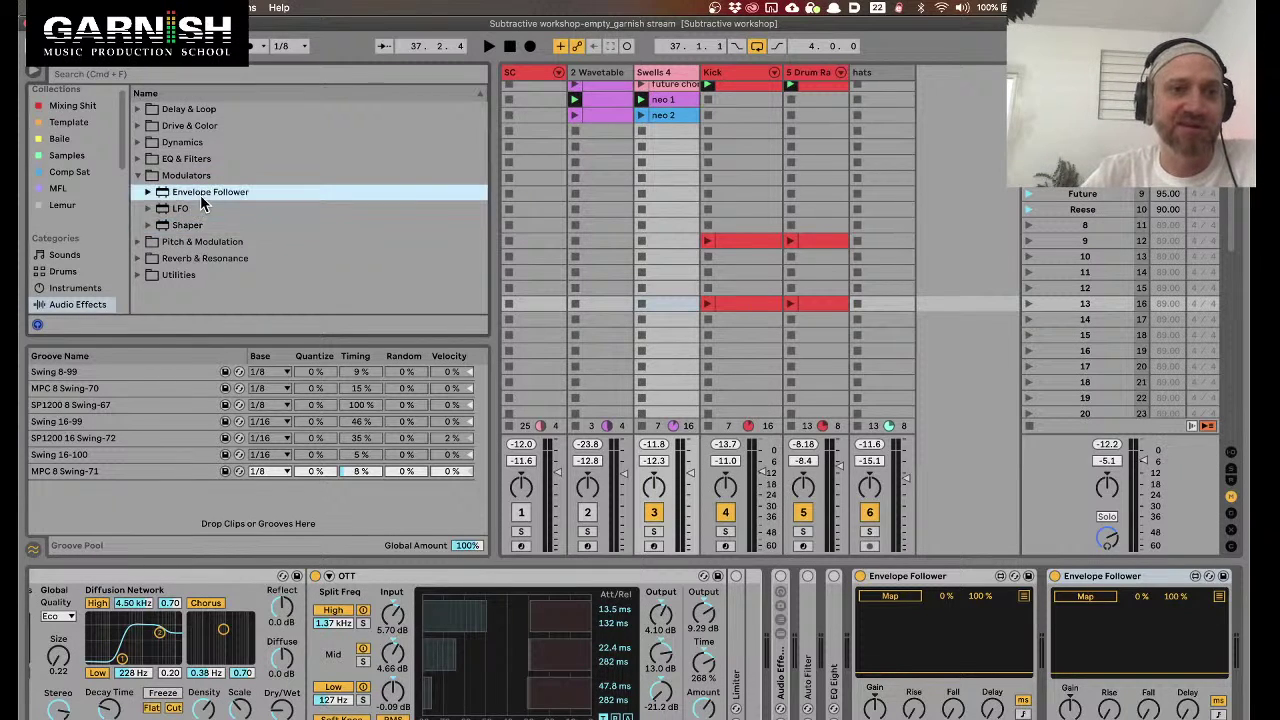
pyautogui.click(196, 230)
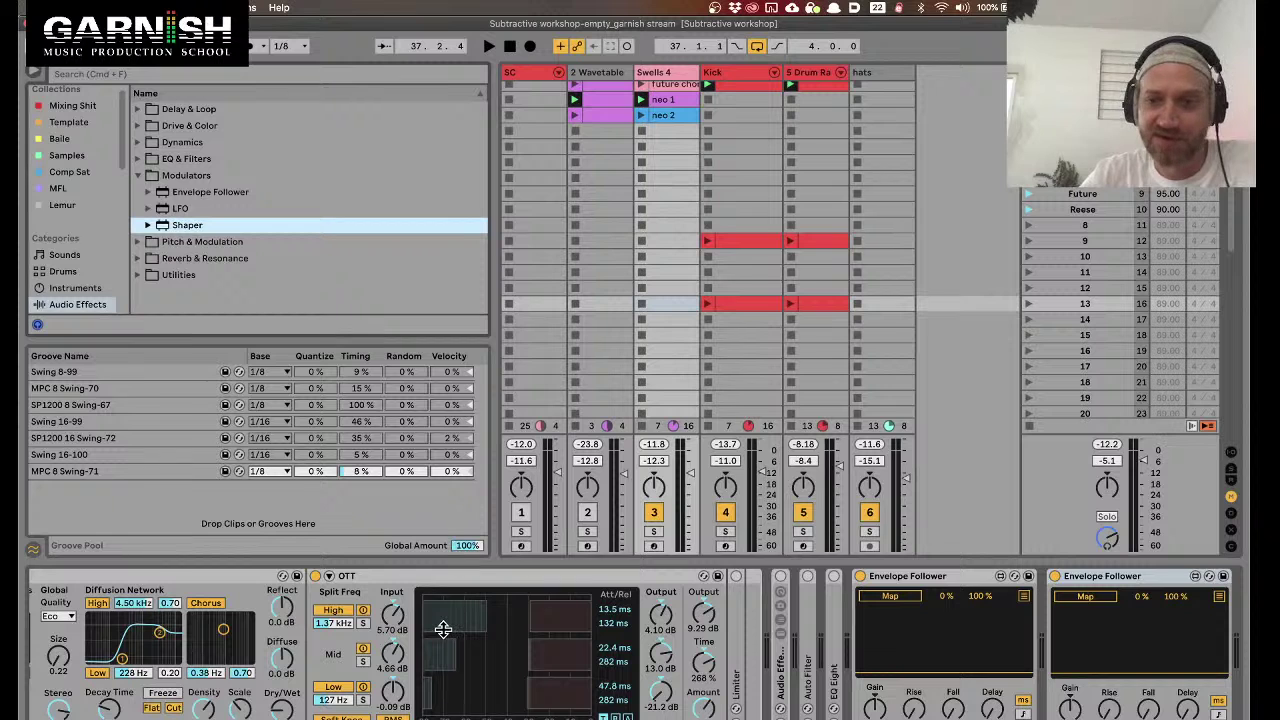
# Delete the last Envelope Follower from the Swells 4 device chain
pyautogui.click(1118, 578)
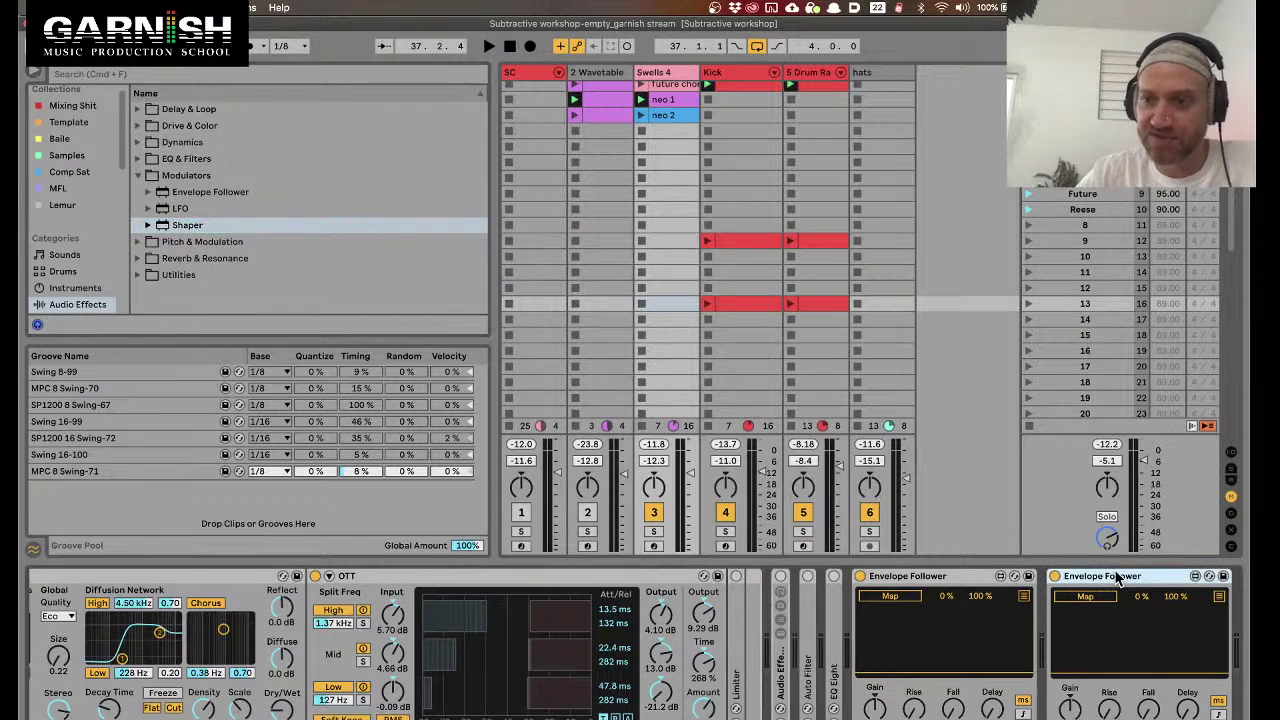
pyautogui.press('Delete')
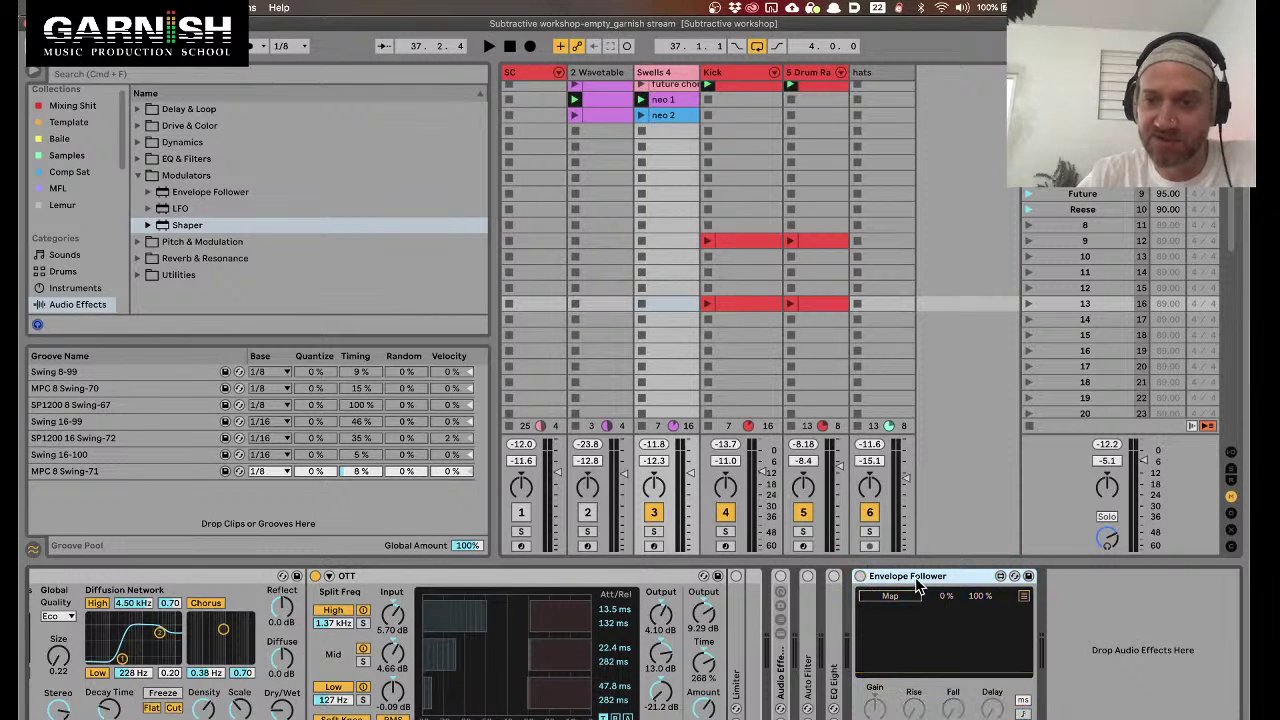
# Reshape the Shaper curve after Analog to ramp up to maximum at one quarter, hold until the midpoint and drop there
pyautogui.hscroll(10, 535, 620)
pyautogui.hscroll(-8, 535, 620)
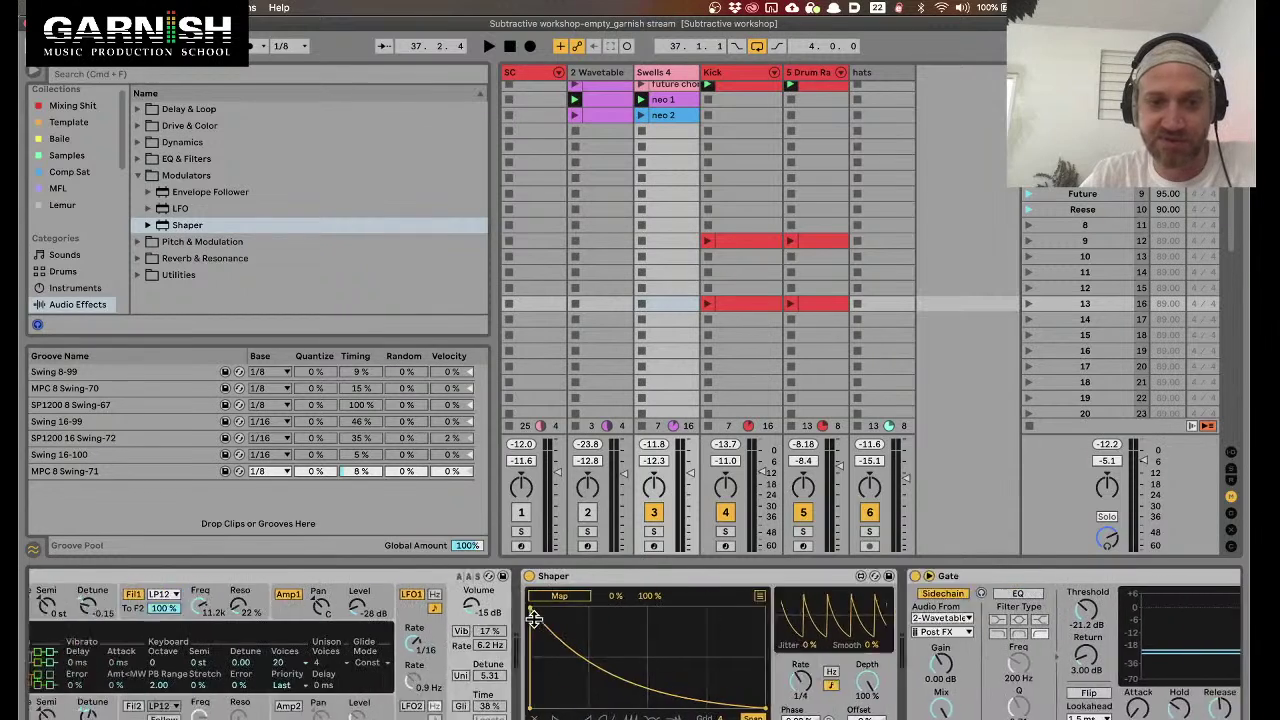
pyautogui.hscroll(-1, 703, 583)
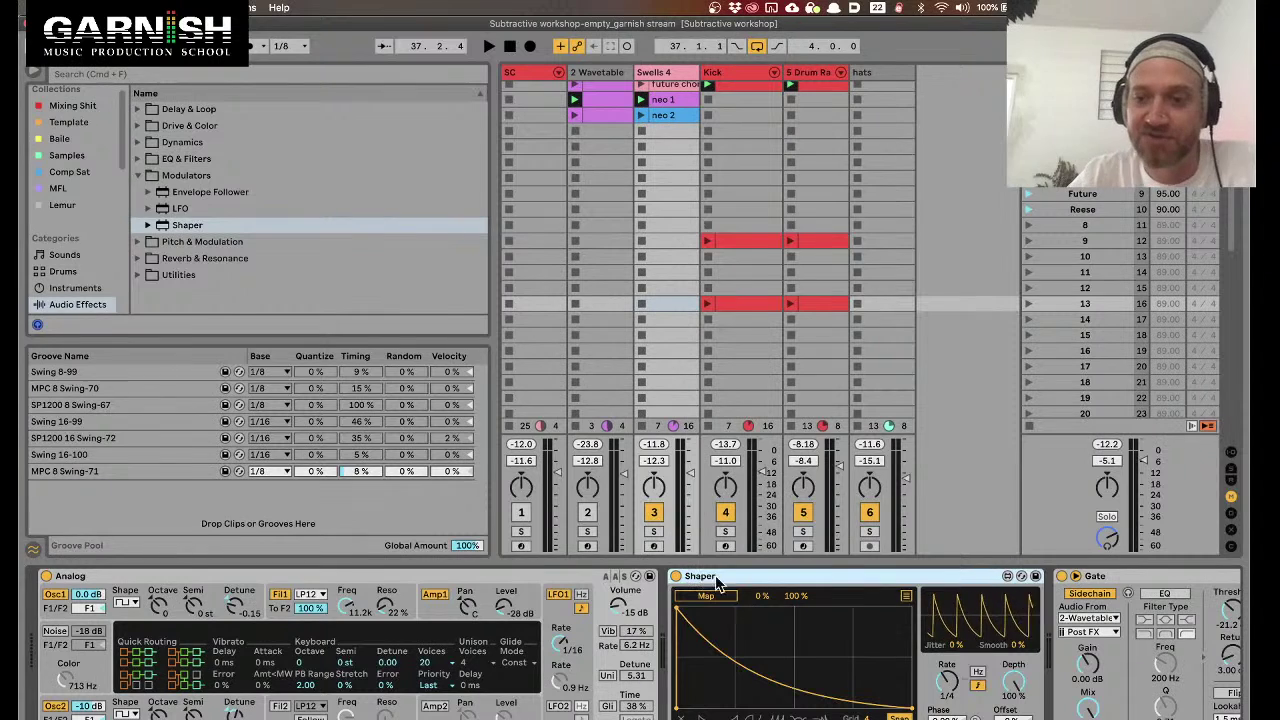
pyautogui.click(772, 688)
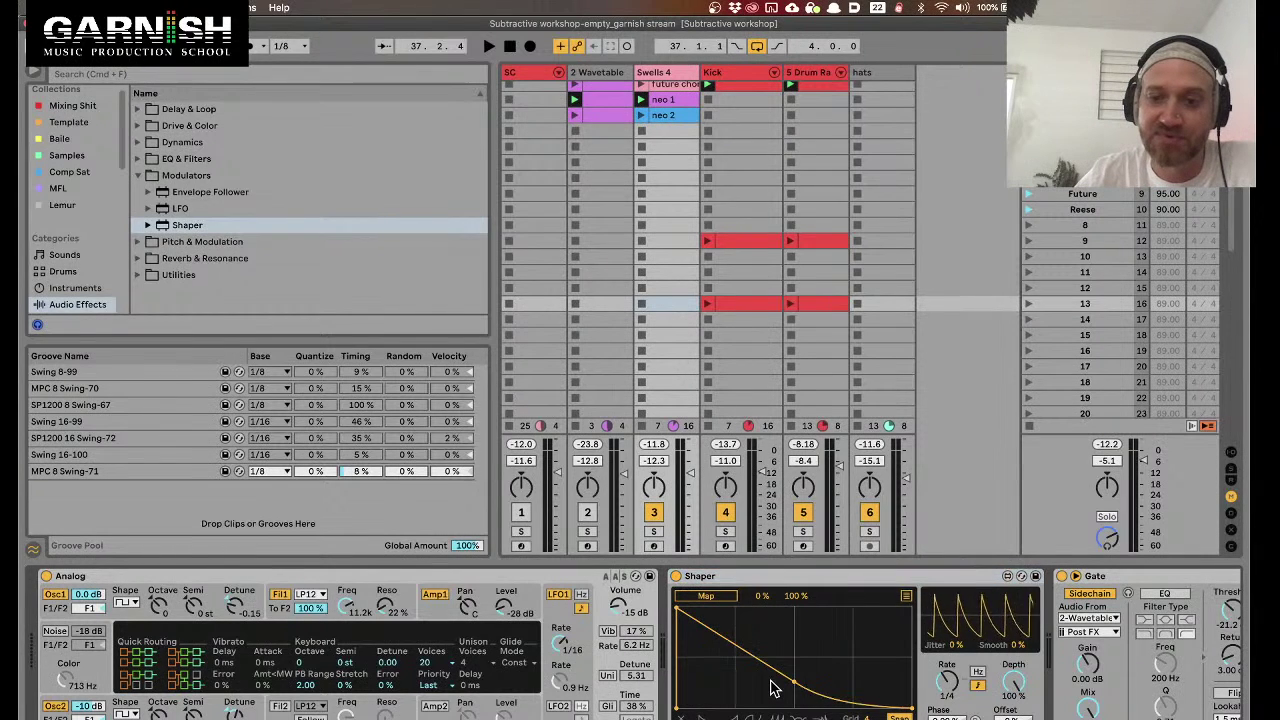
pyautogui.moveTo(796, 690); pyautogui.dragTo(797, 620)
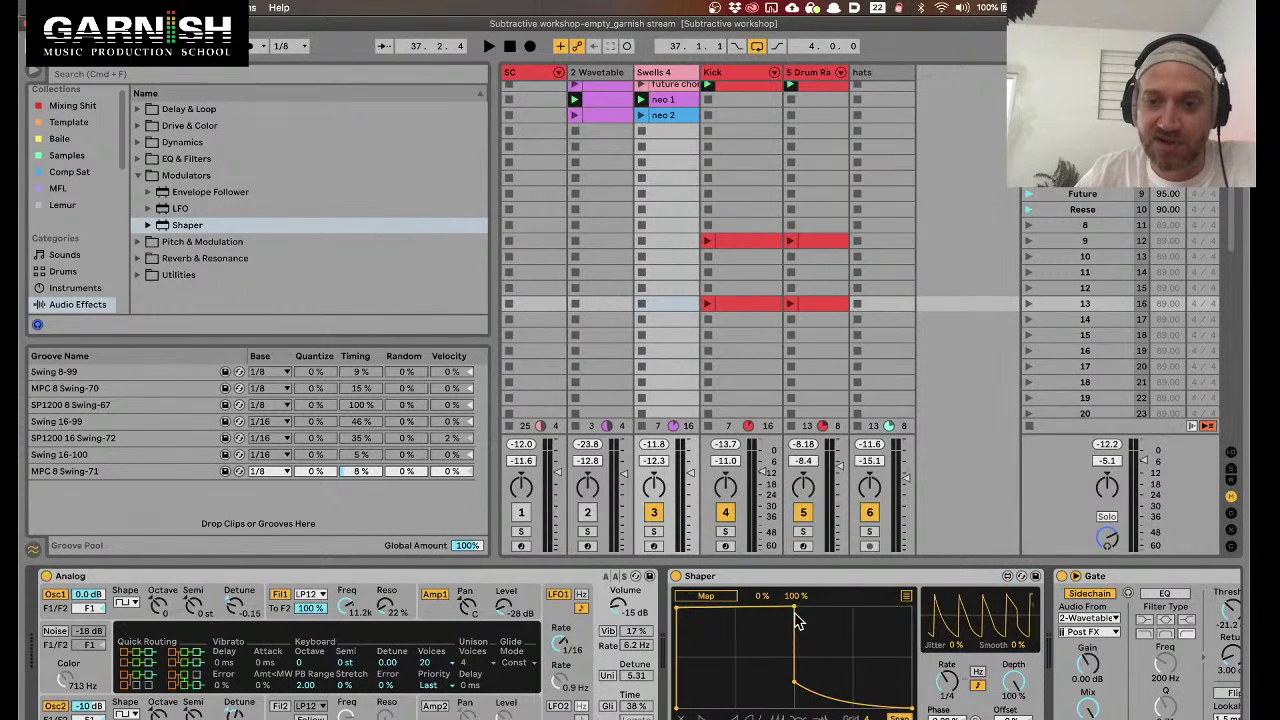
pyautogui.moveTo(677, 607); pyautogui.dragTo(709, 604)
pyautogui.click(435, 577)
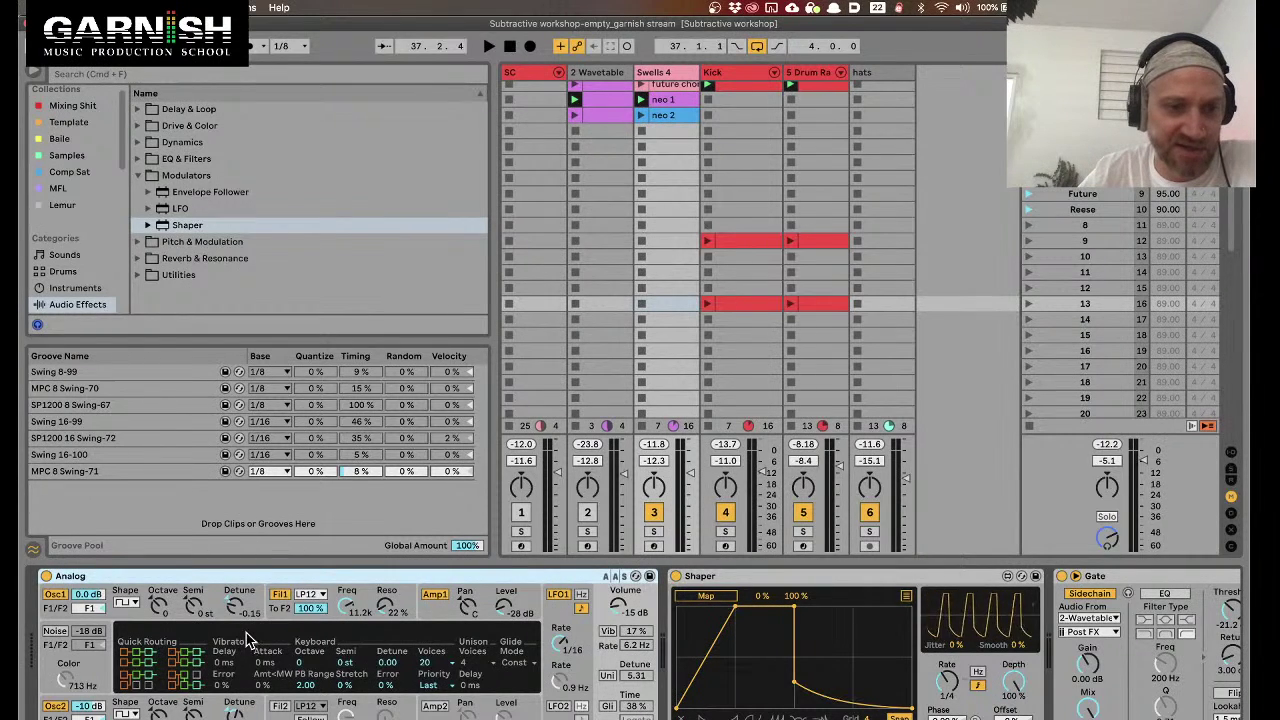
# Set the pulse width of Analog's oscillator 1 to 100% and display Analog's LFO settings
pyautogui.click(157, 612)
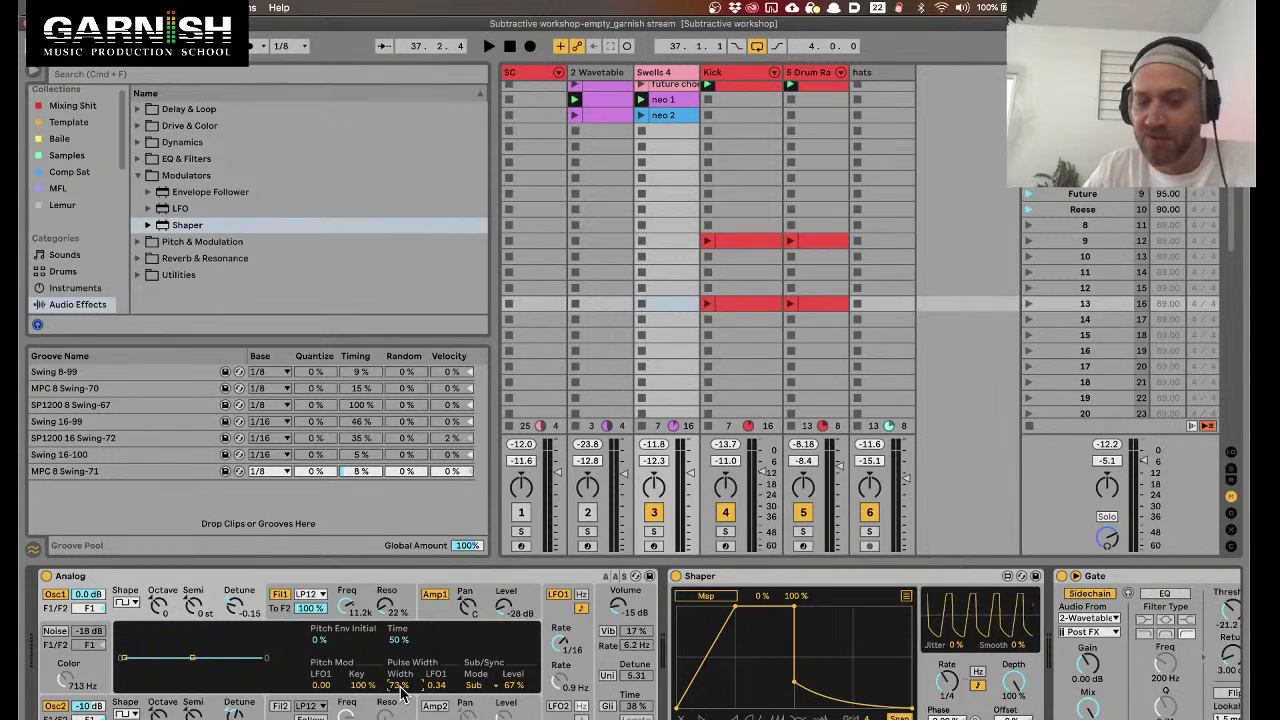
pyautogui.moveTo(401, 690); pyautogui.dragTo(401, 675)
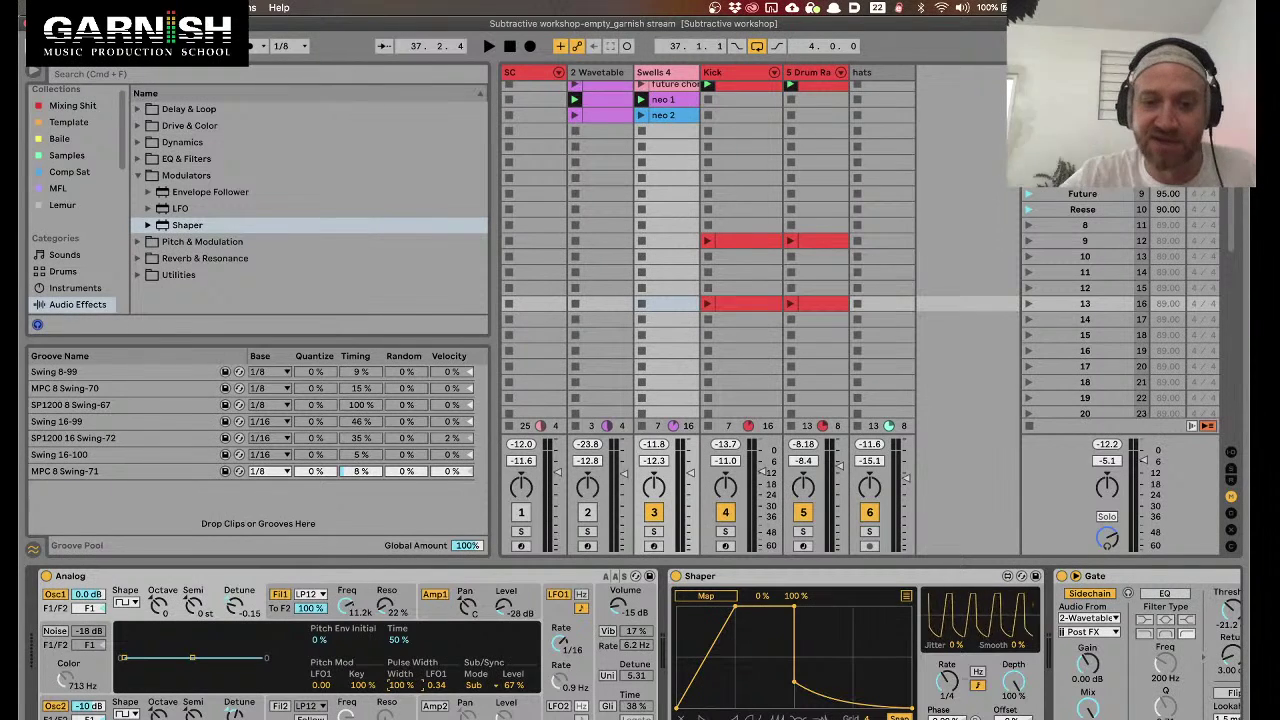
pyautogui.moveTo(510, 688); pyautogui.dragTo(510, 693)
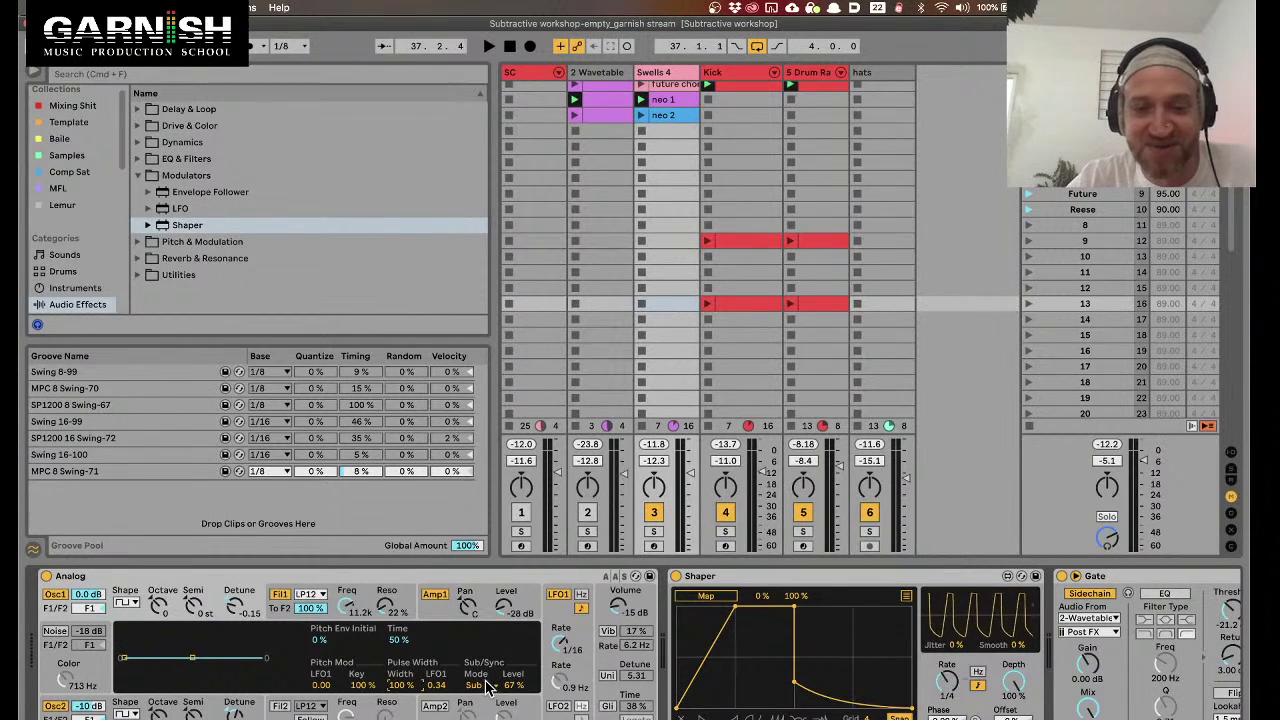
pyautogui.click(735, 580)
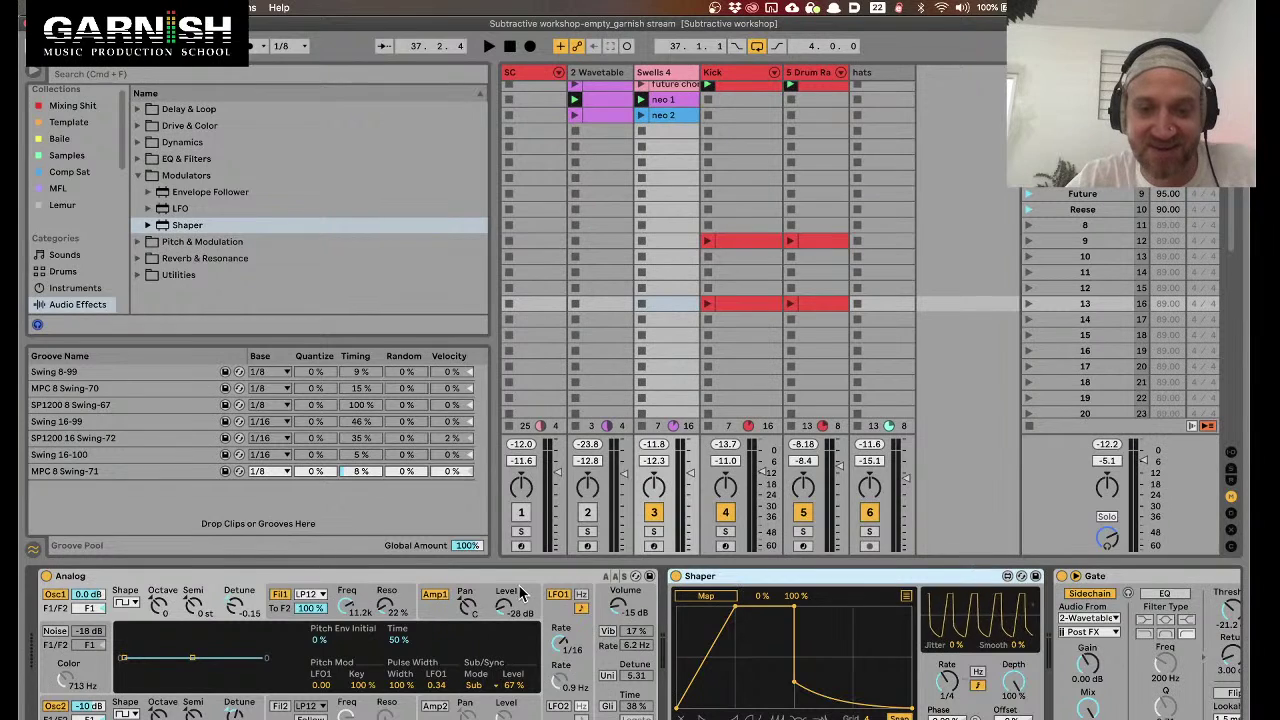
pyautogui.click(562, 632)
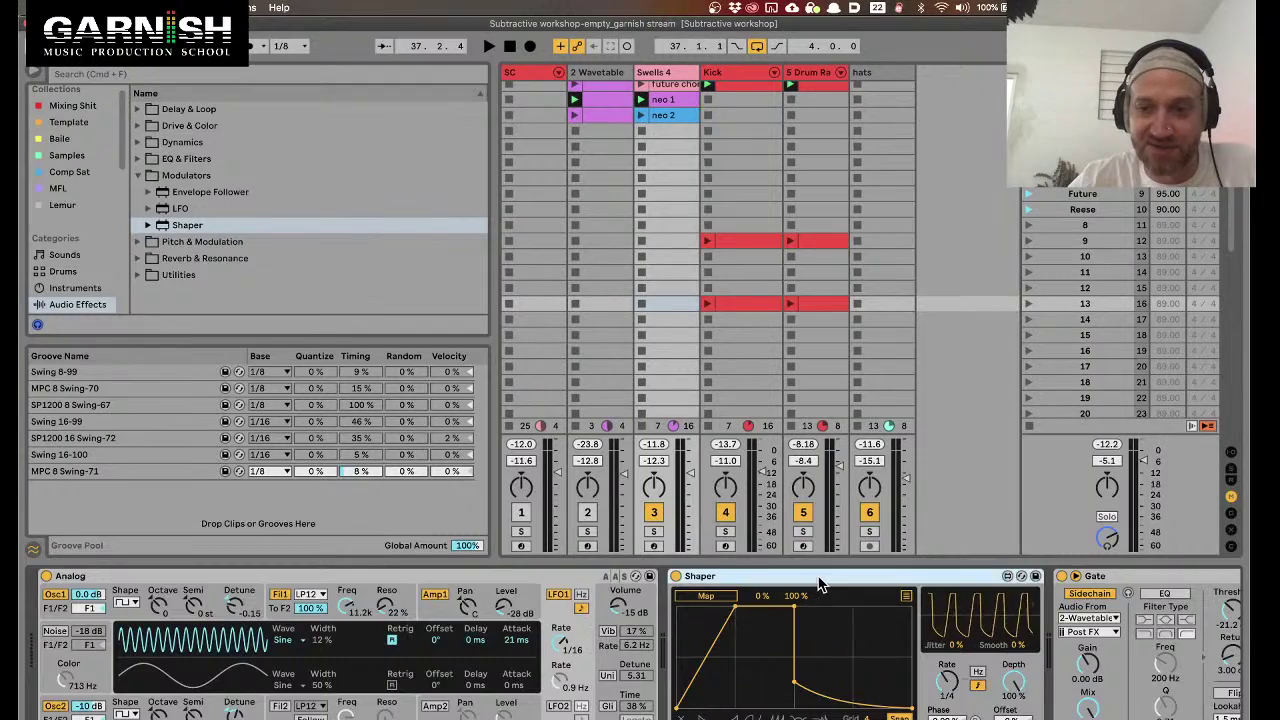
# Look through the Swells 4 device chain and collapse the Gate device
pyautogui.hscroll(10, 818, 590)
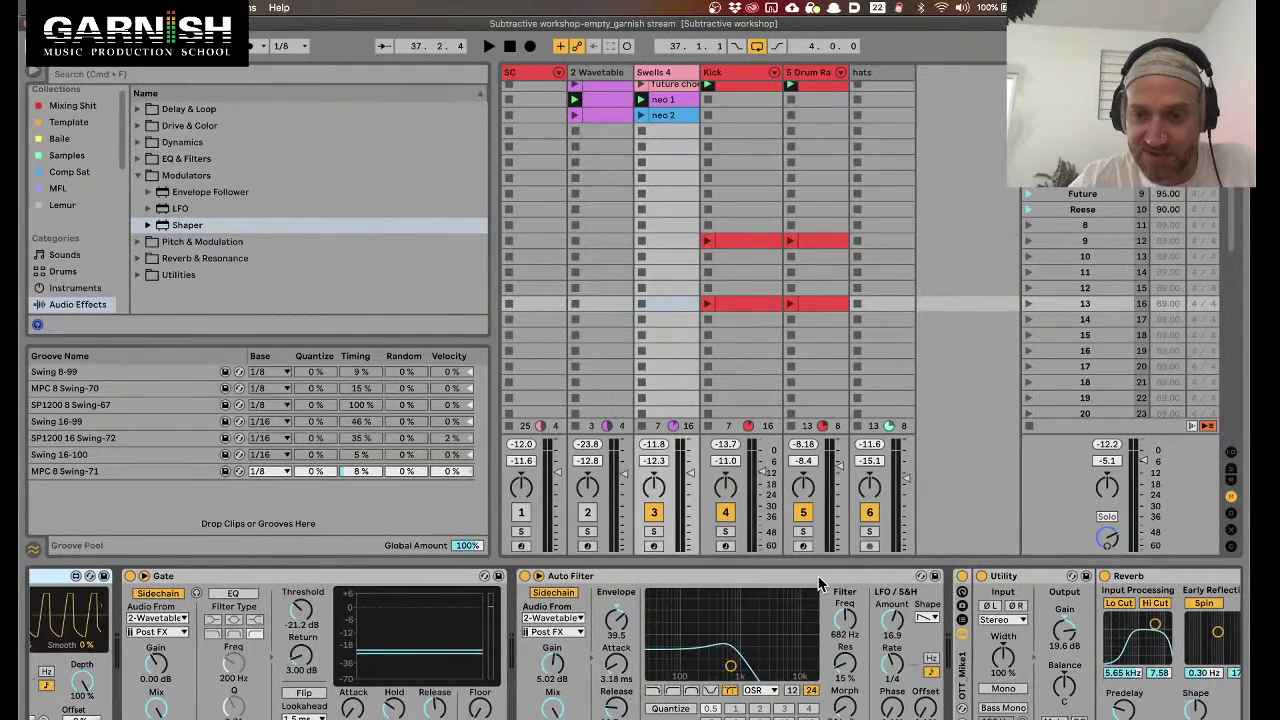
pyautogui.hscroll(8, 443, 583)
pyautogui.hscroll(-4, 380, 580)
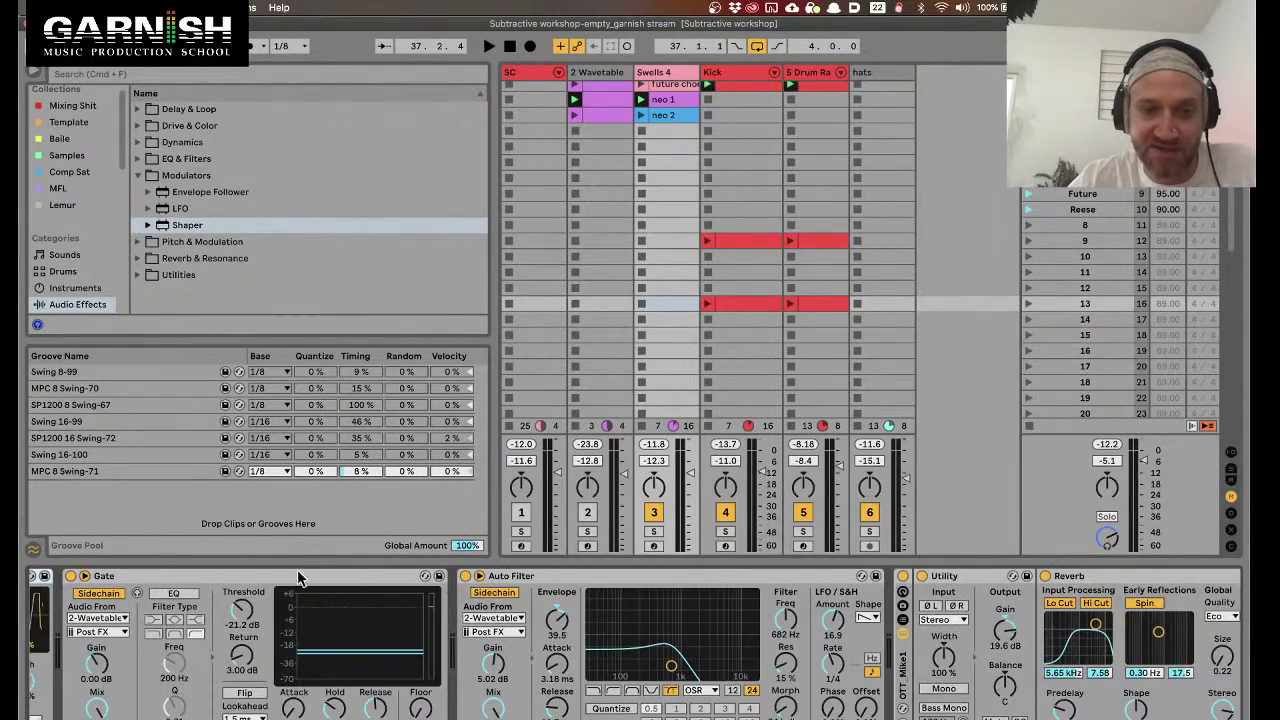
pyautogui.hscroll(6, 280, 577)
pyautogui.hscroll(-10, 300, 580)
pyautogui.click(408, 576)
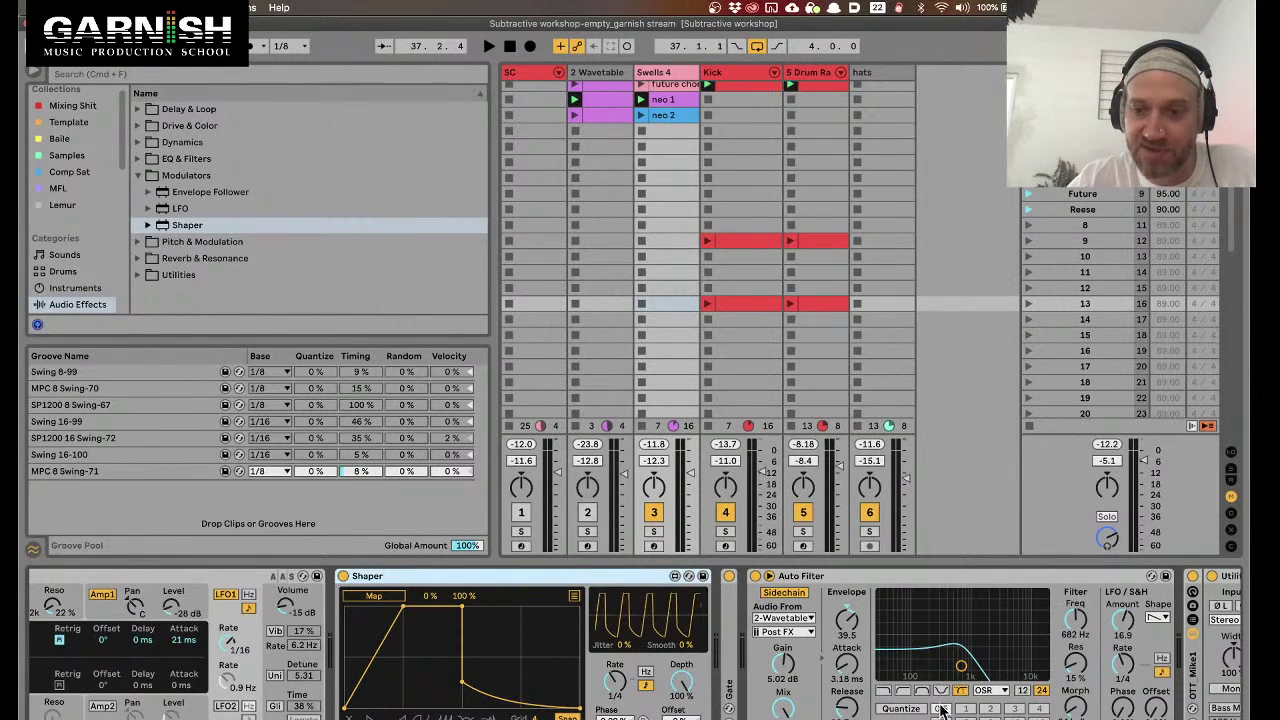
# Map Shaper's first modulation slot to the Morph parameter of the Auto Filter after Gate
pyautogui.click(1062, 706)
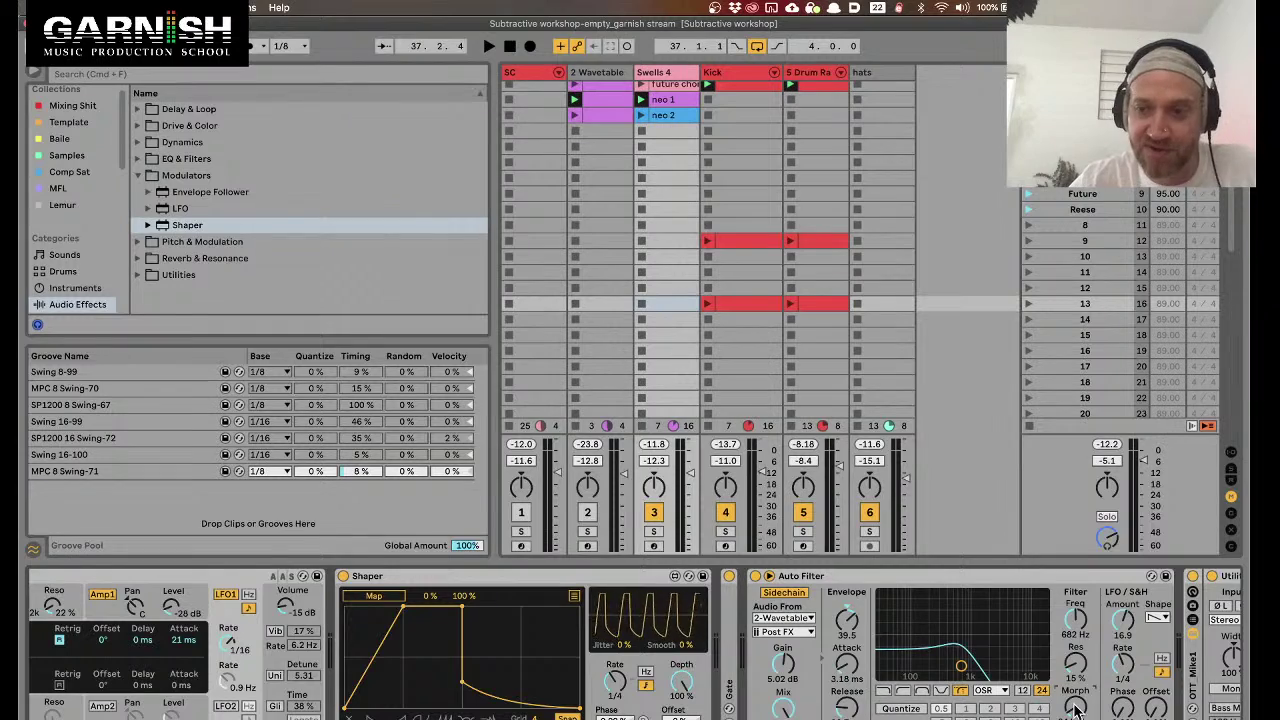
pyautogui.hscroll(10, 824, 586)
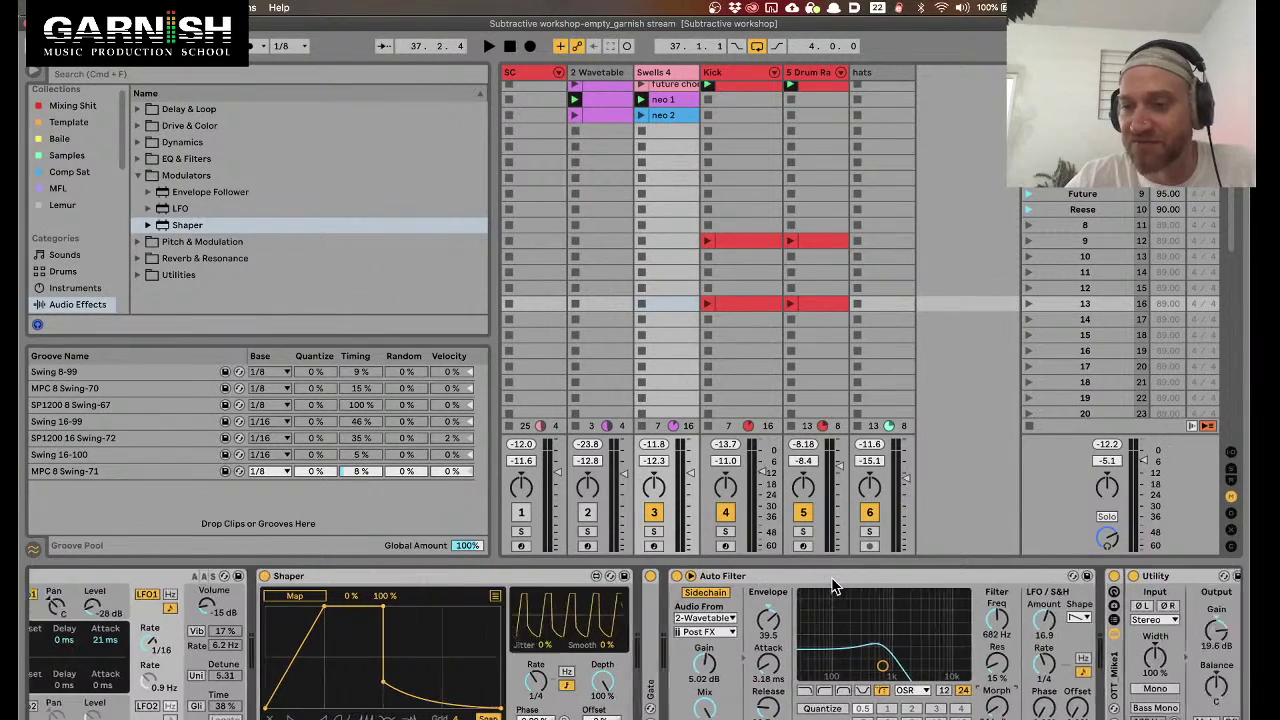
pyautogui.hscroll(2, 835, 586)
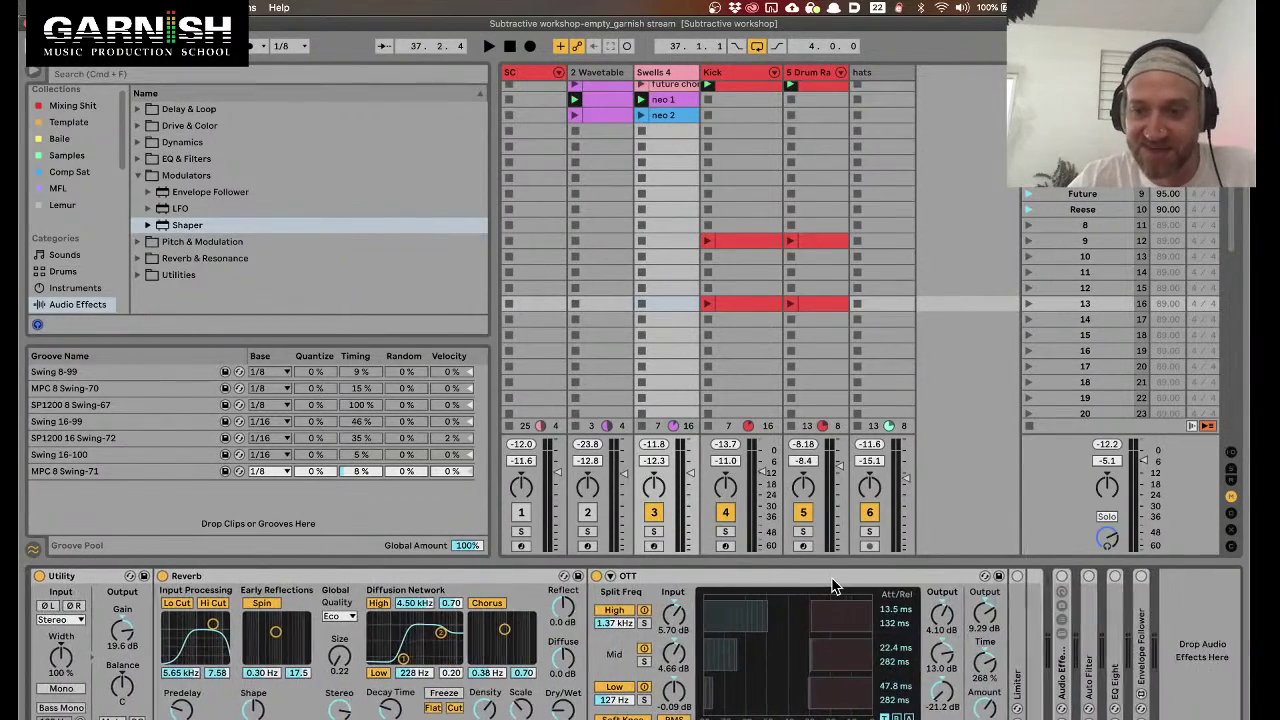
pyautogui.hscroll(-12, 835, 586)
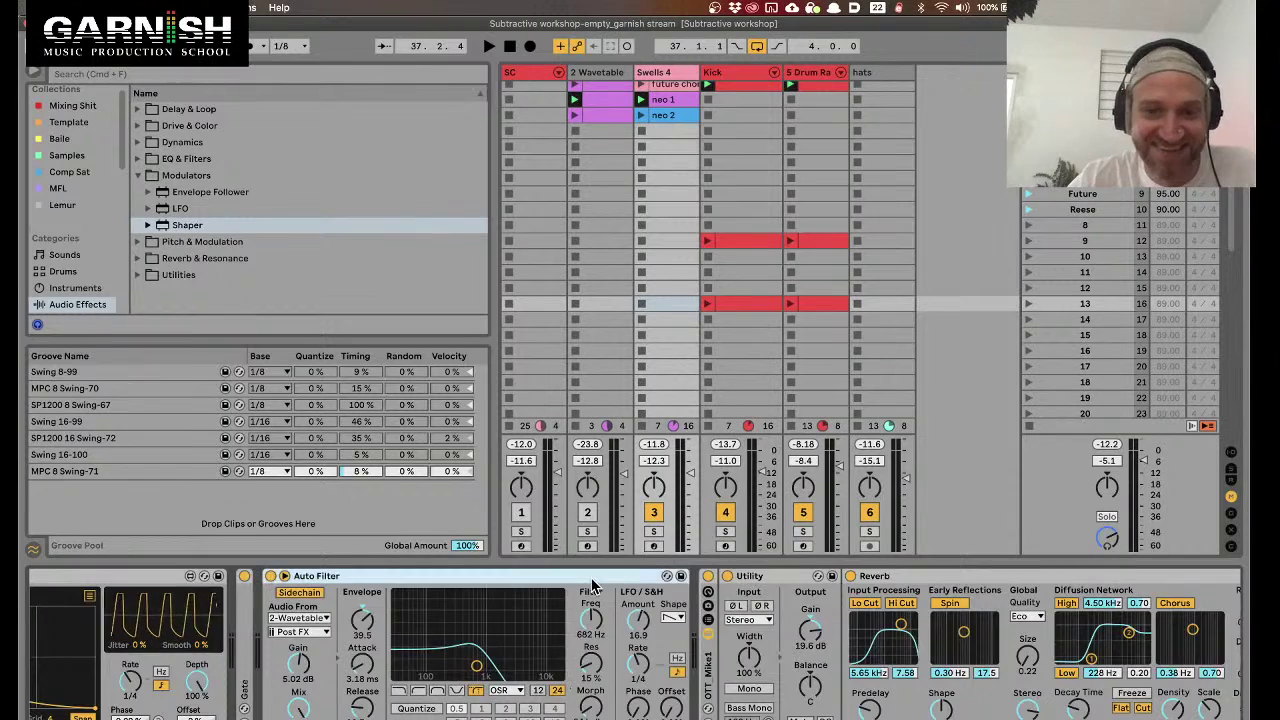
pyautogui.hscroll(-8, 560, 598)
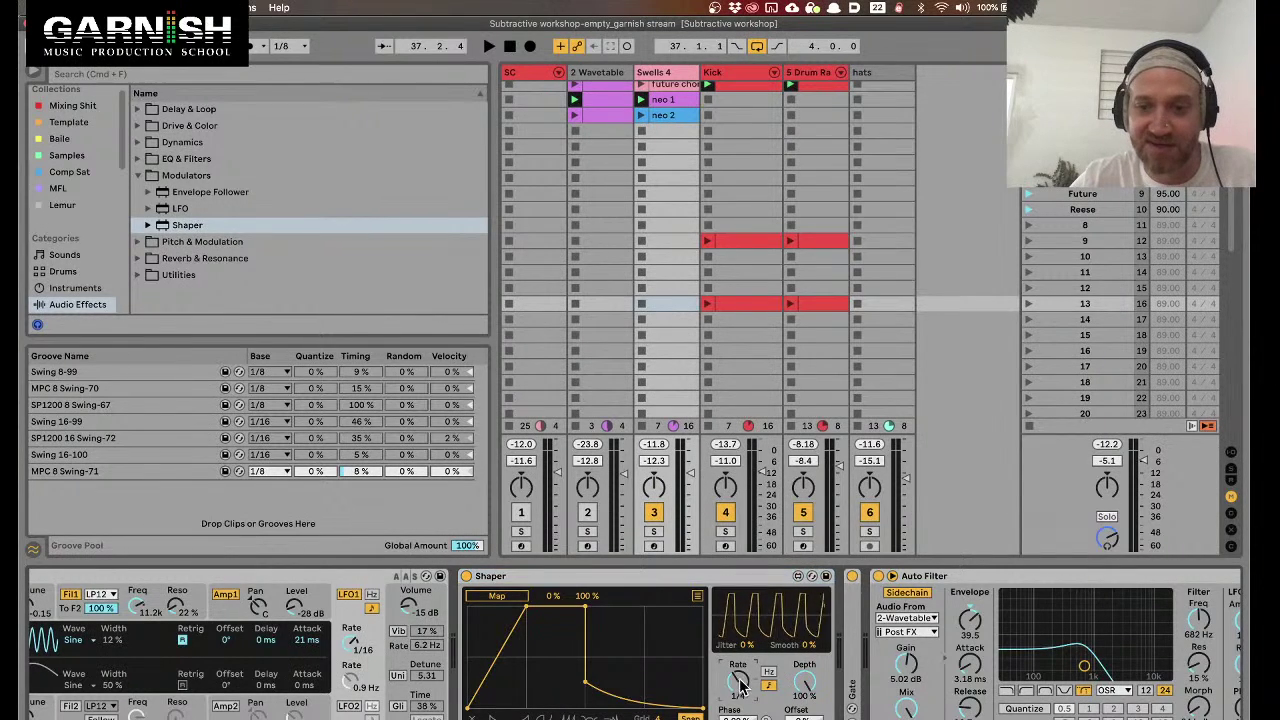
pyautogui.click(528, 613)
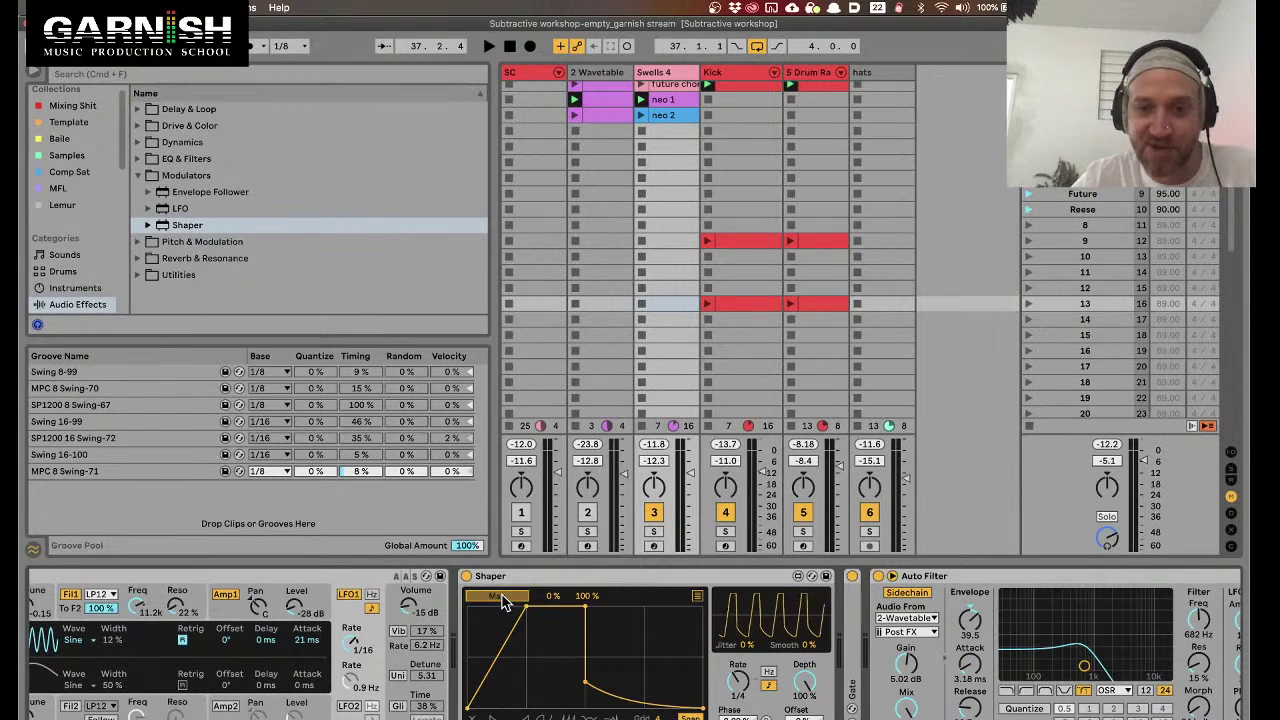
pyautogui.click(1199, 708)
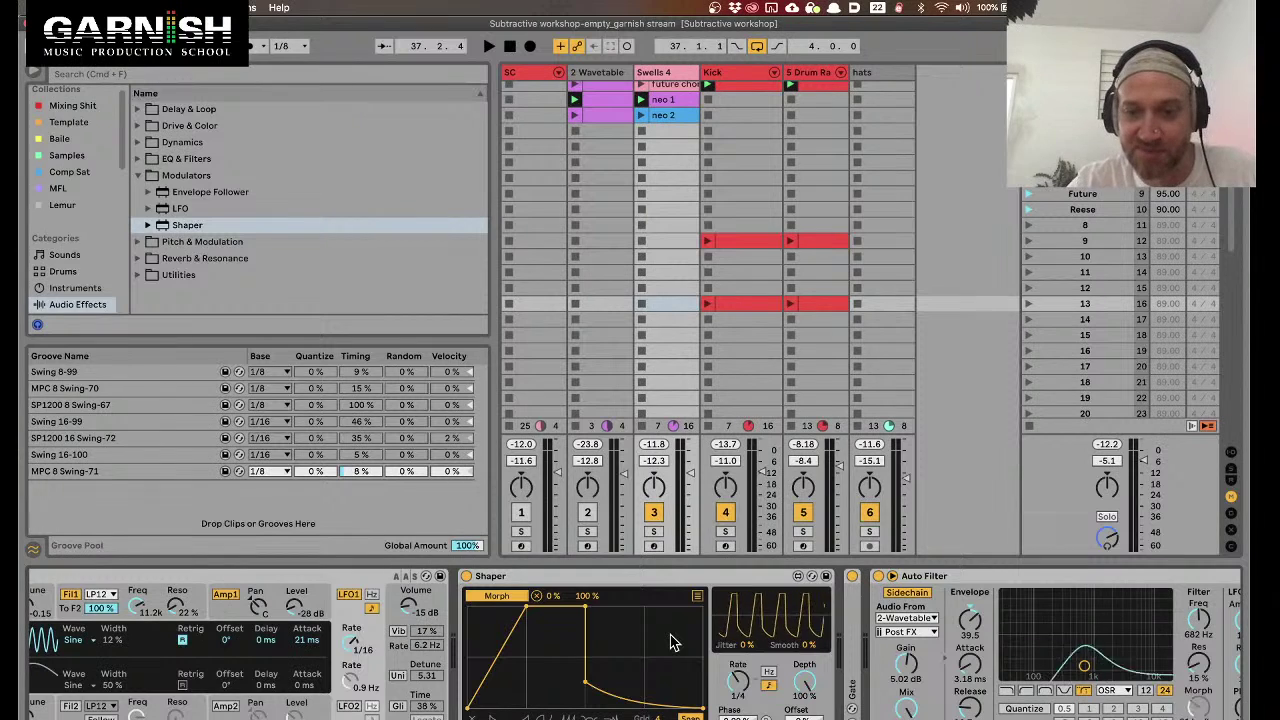
# Play the set to audition Shaper modulating the Auto Filter's Morph
pyautogui.press('space')
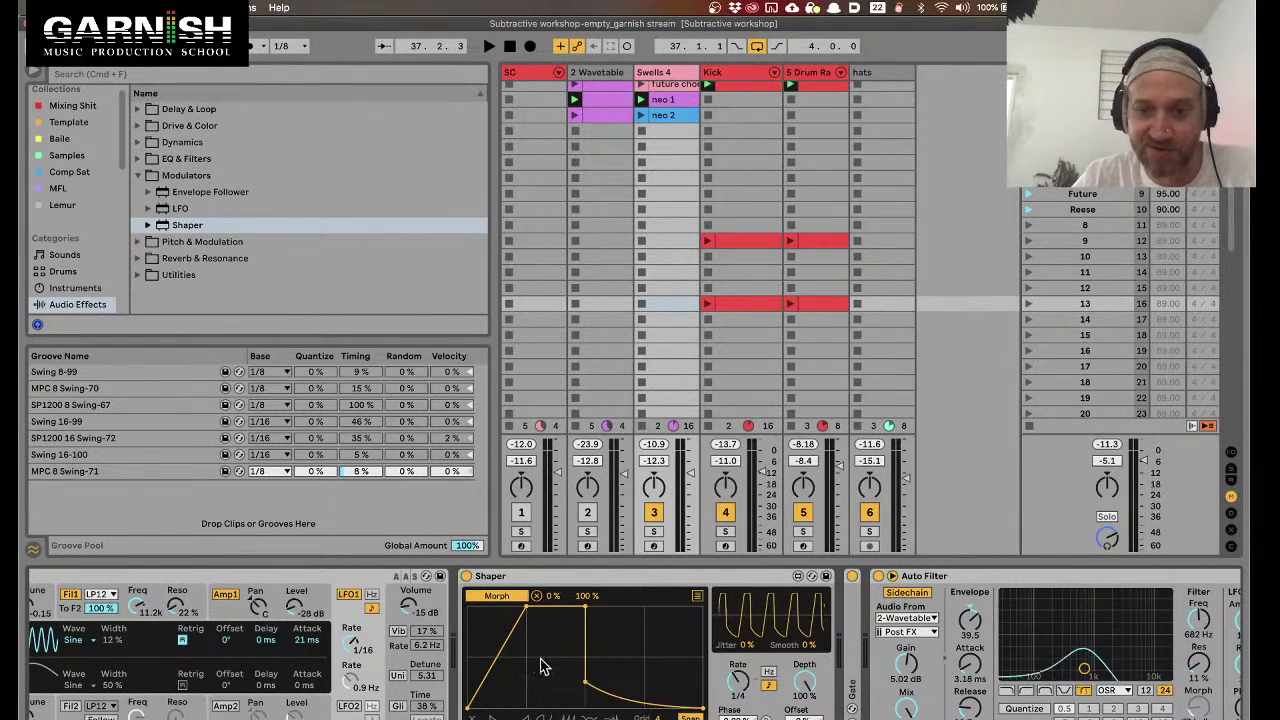
pyautogui.click(590, 589)
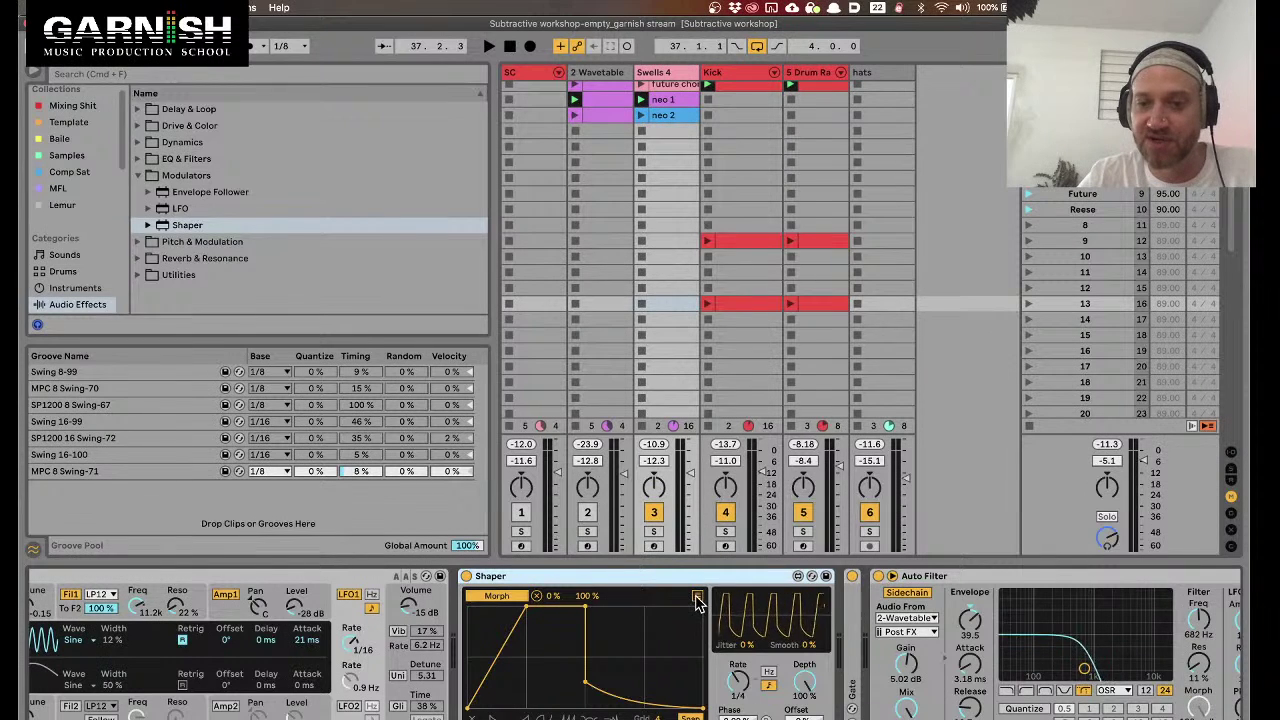
pyautogui.hscroll(3, 715, 605)
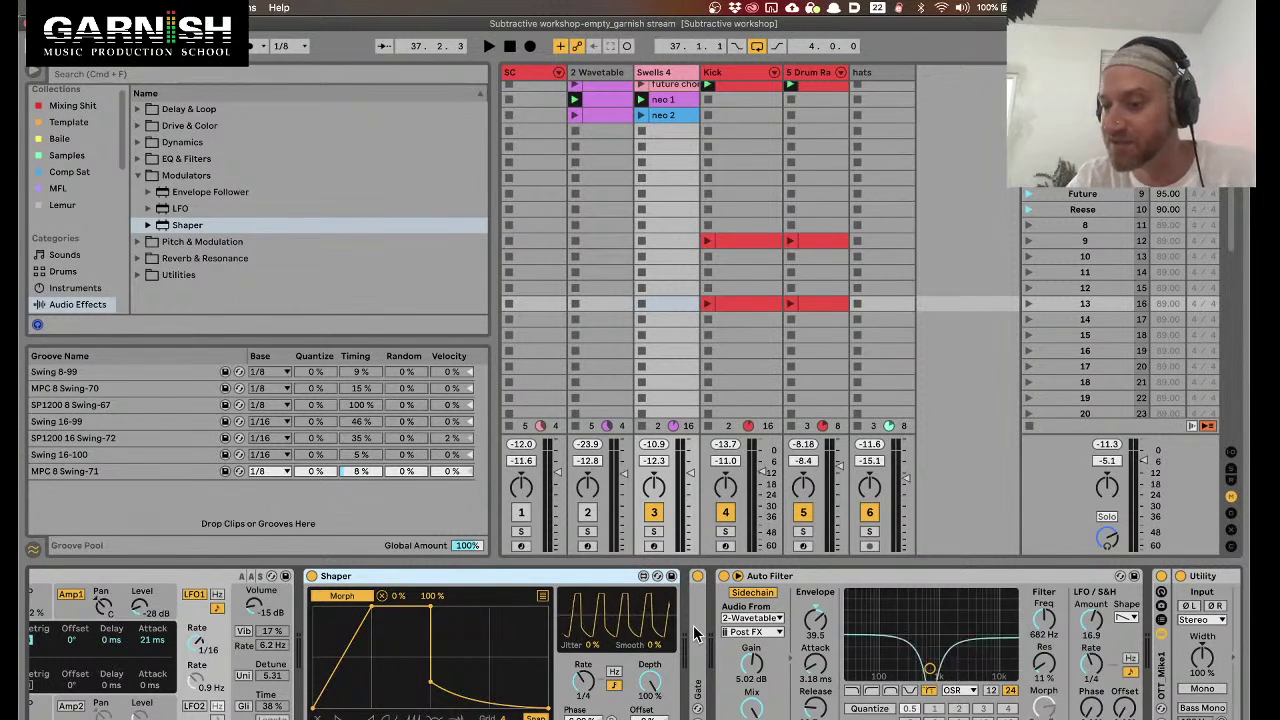
pyautogui.press('space')
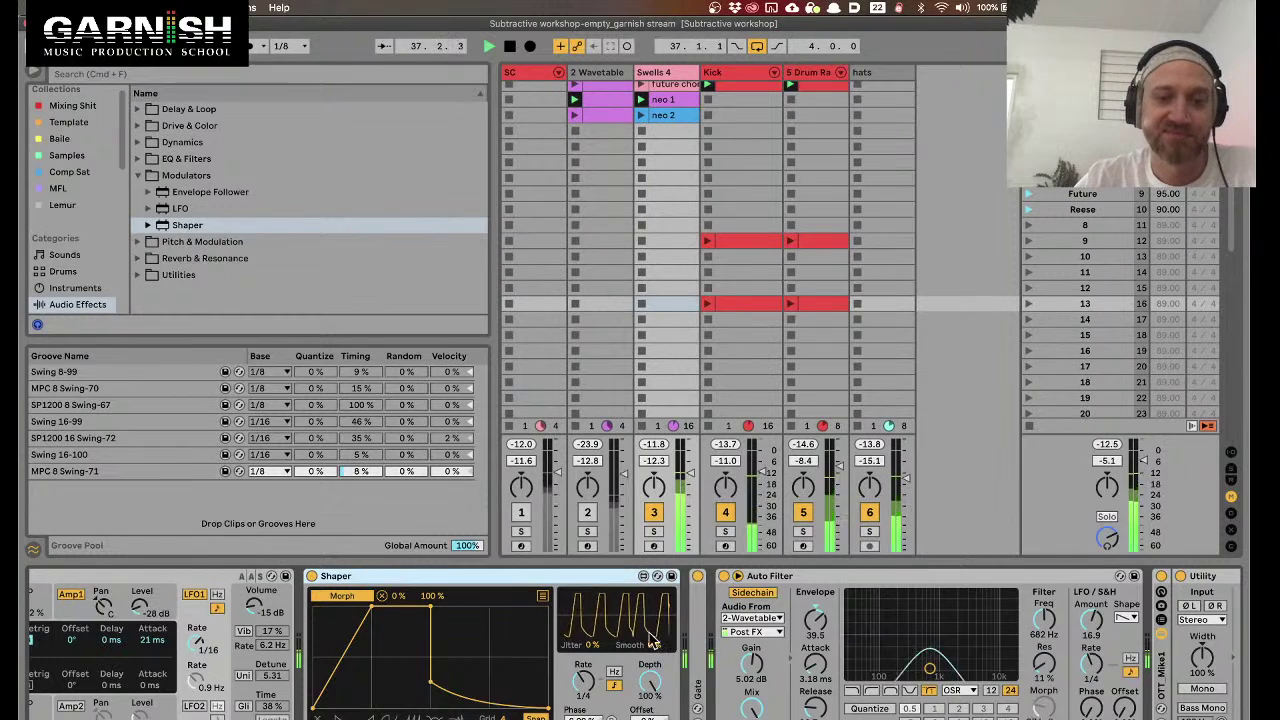
# Lower the maximum of Shaper's Morph mapping to 10%, play the set and raise the maximum to 35%
pyautogui.moveTo(431, 596); pyautogui.dragTo(431, 670)
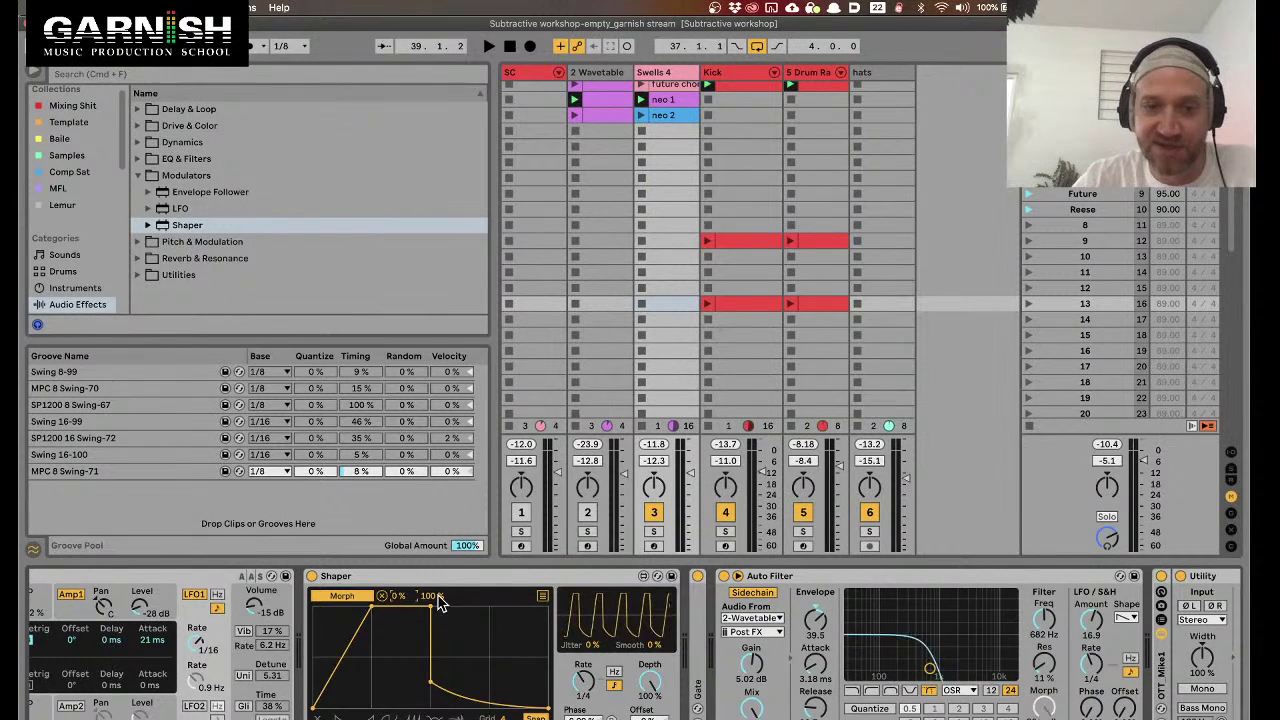
pyautogui.moveTo(440, 600); pyautogui.dragTo(440, 632)
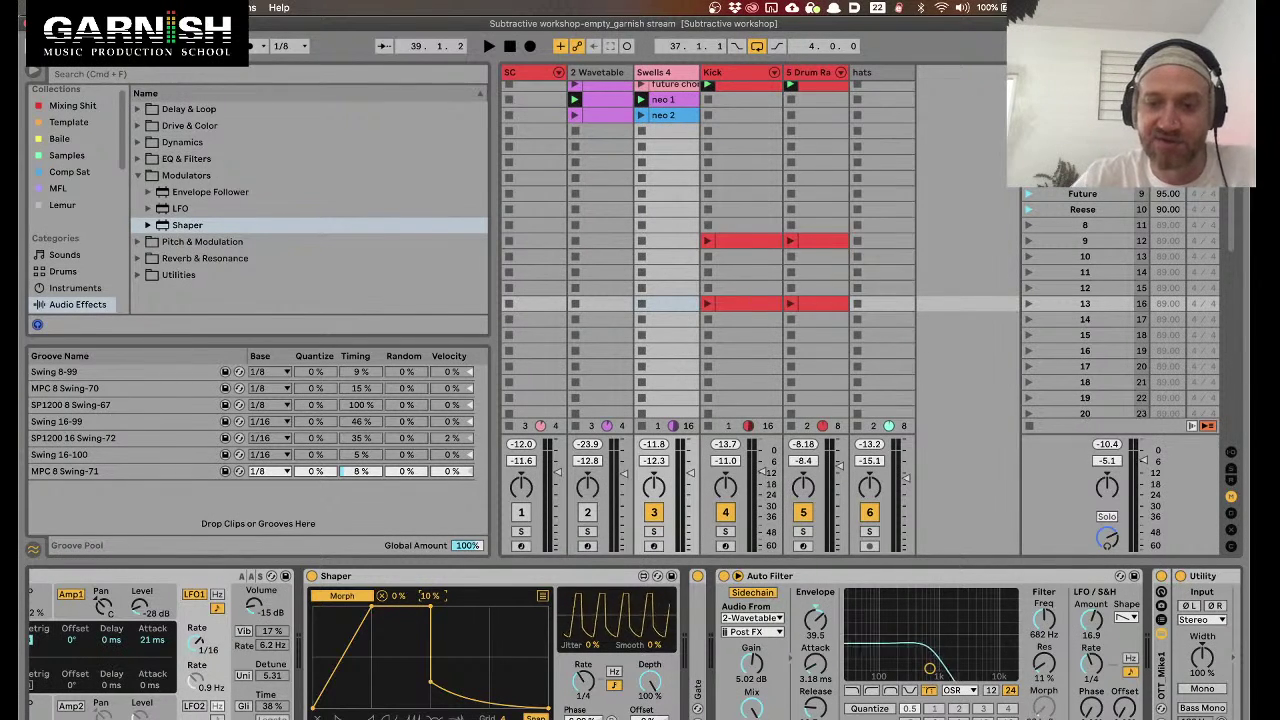
pyautogui.press('space')
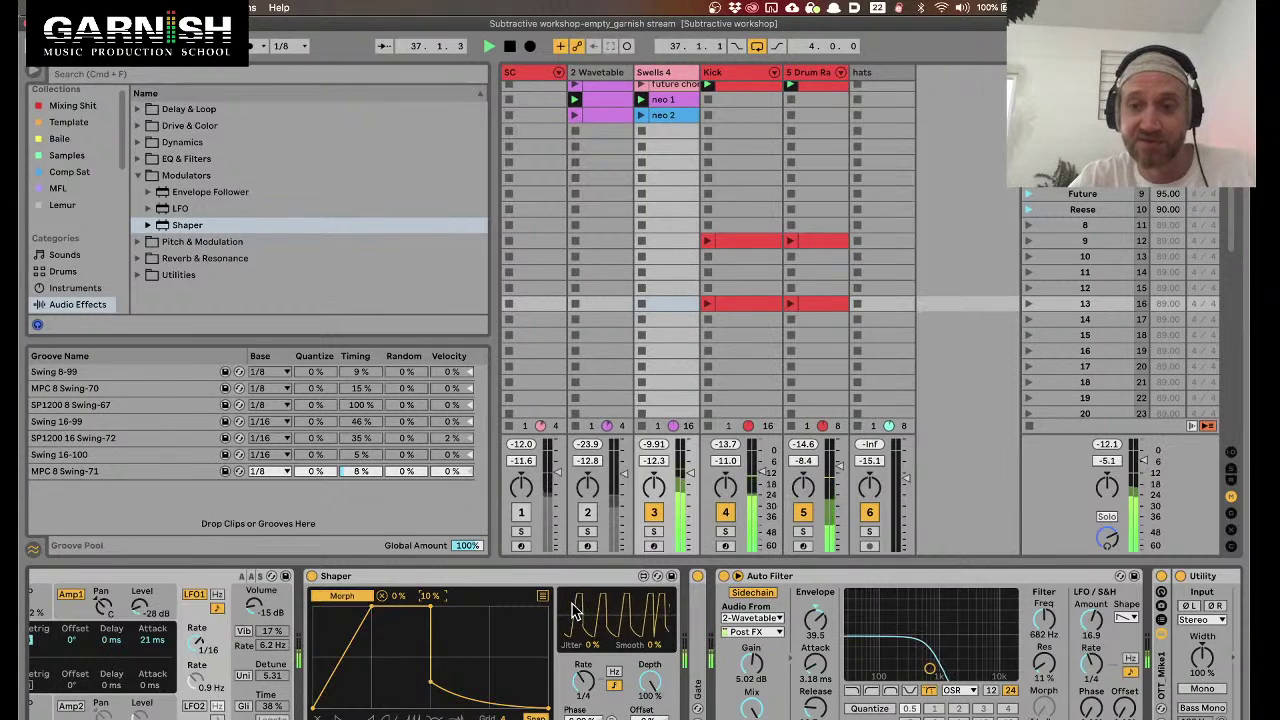
pyautogui.moveTo(450, 605)
pyautogui.mouseDown()
pyautogui.moveTo(450, 555)
pyautogui.moveTo(450, 604)
pyautogui.moveTo(436, 600)
pyautogui.mouseUp()
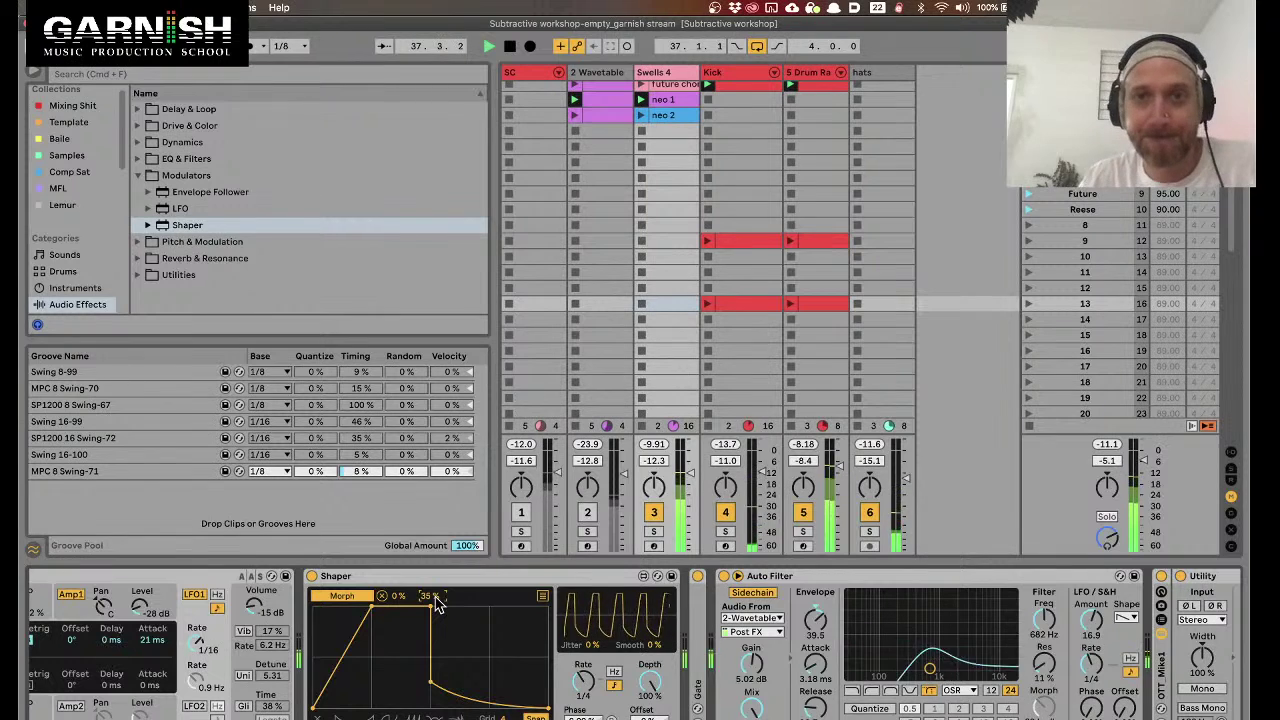
# Launch the neo 2 clip on Swells 4 and set the maximum of Shaper's Morph mapping to 20% while listening
pyautogui.click(642, 116)
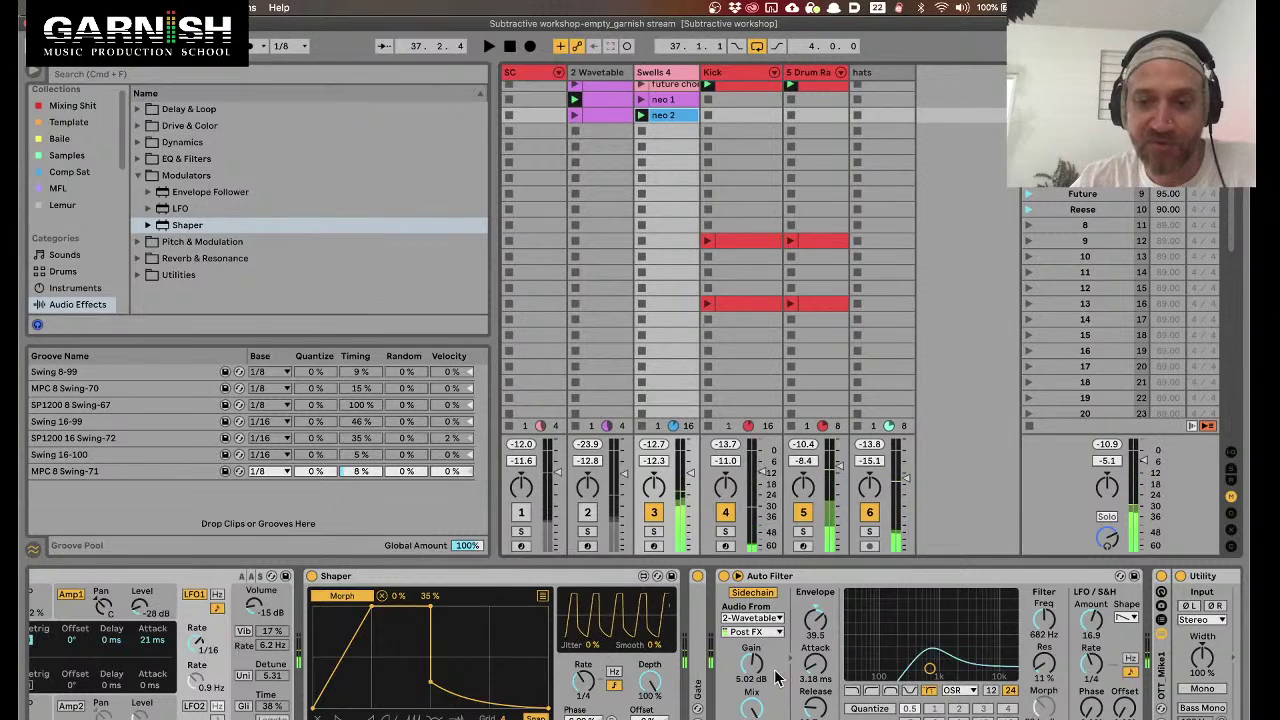
pyautogui.moveTo(429, 595); pyautogui.dragTo(429, 603)
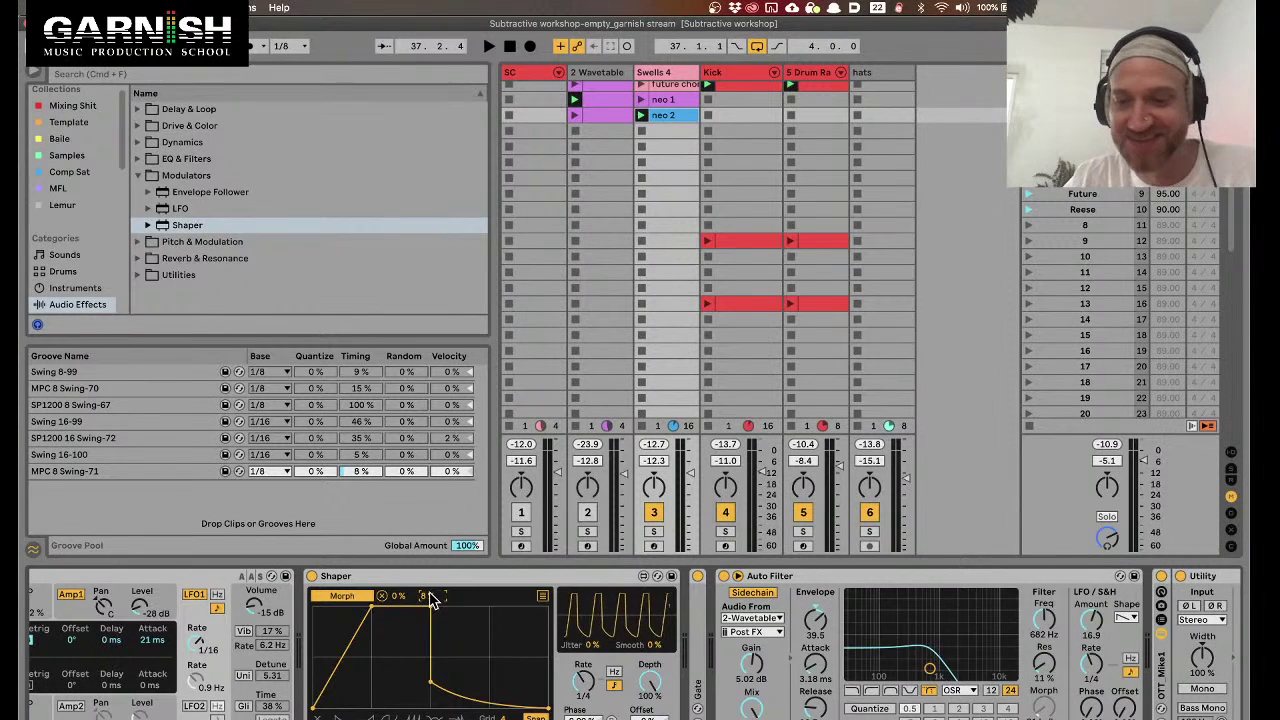
pyautogui.press('space')
pyautogui.moveTo(430, 594); pyautogui.dragTo(430, 588)
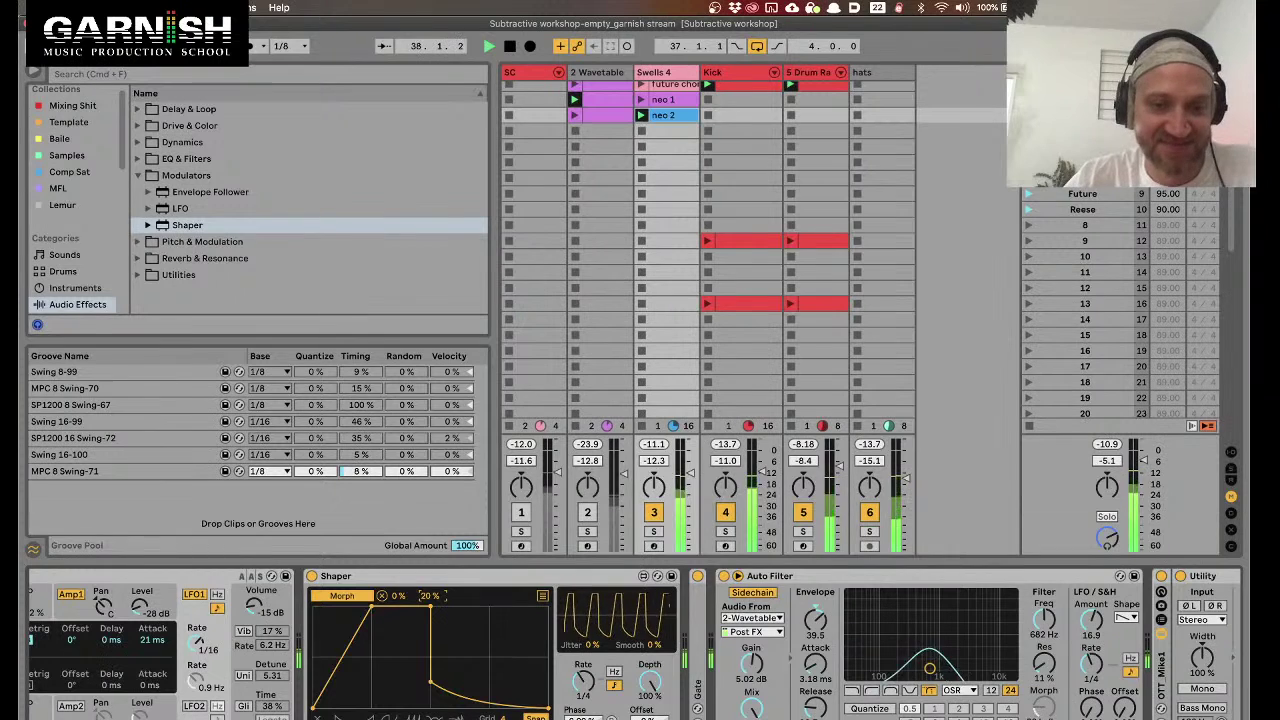
# Bypass Shaper during playback, re-enable it and play the set again to compare the sound
pyautogui.click(311, 577)
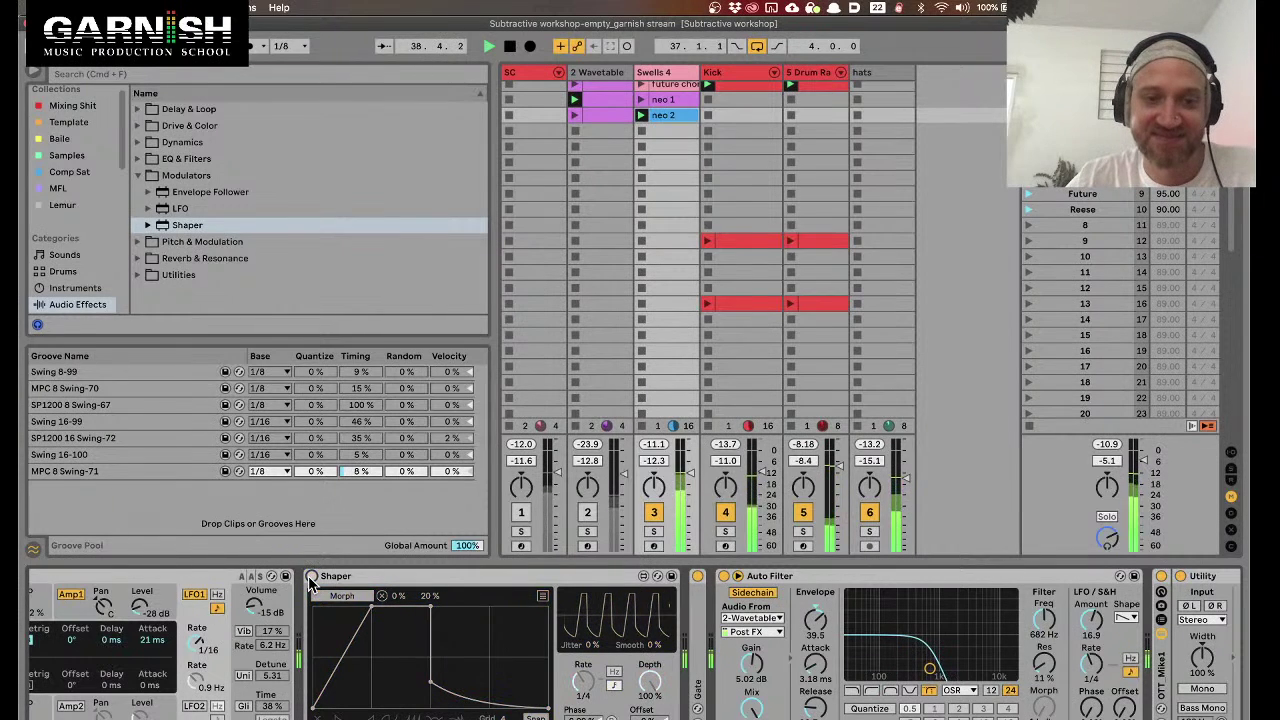
pyautogui.click(311, 577)
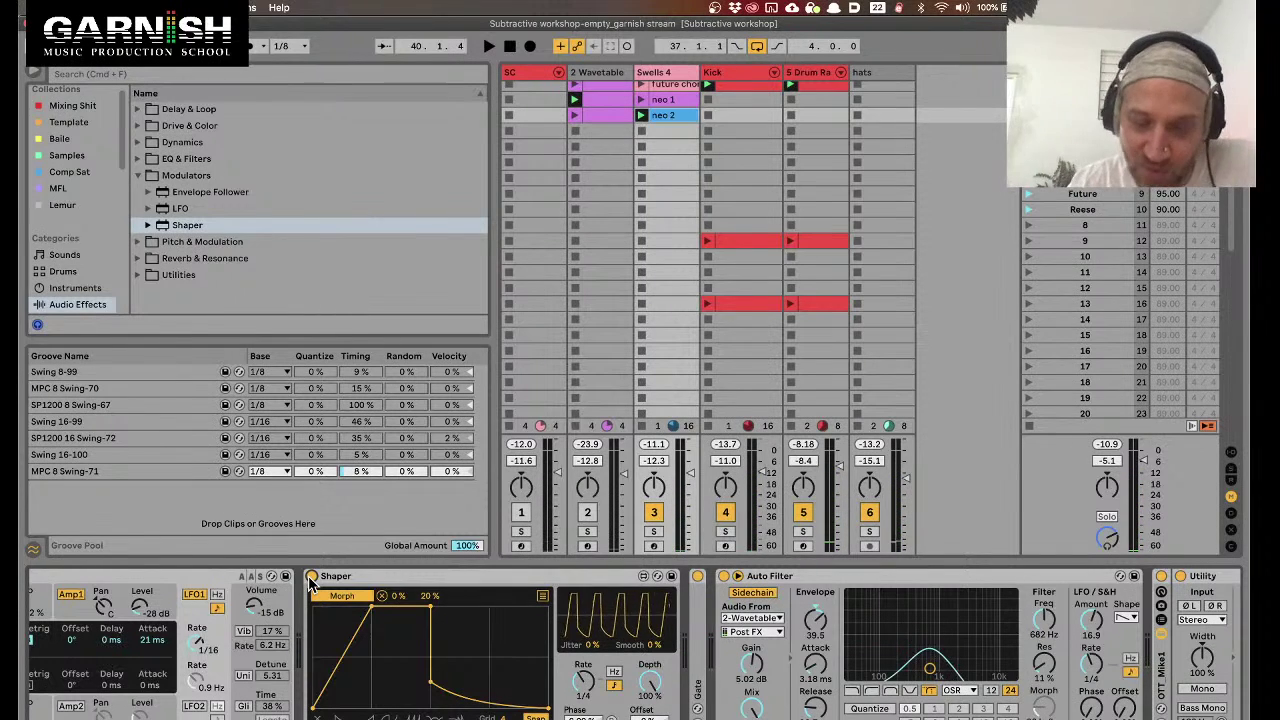
pyautogui.press('space')
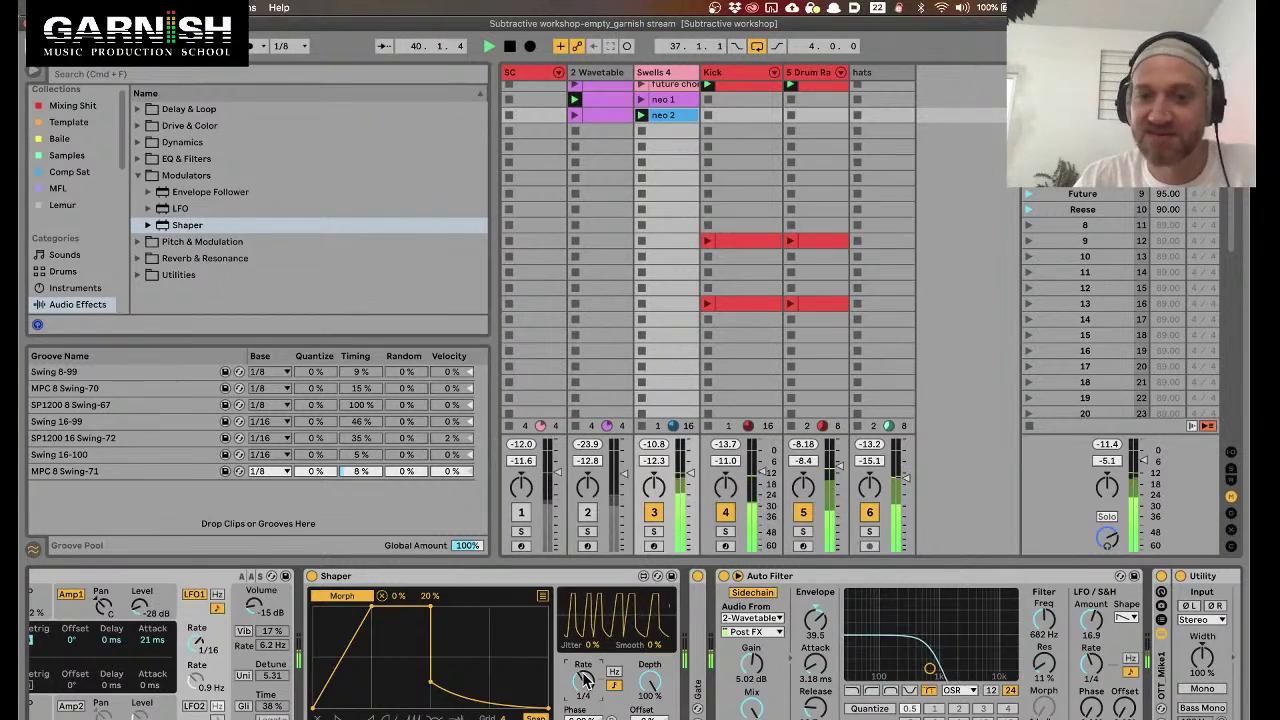
# Collapse the Auto Filter and Reverb devices in the Swells 4 chain
pyautogui.click(544, 577)
pyautogui.hscroll(5, 540, 600)
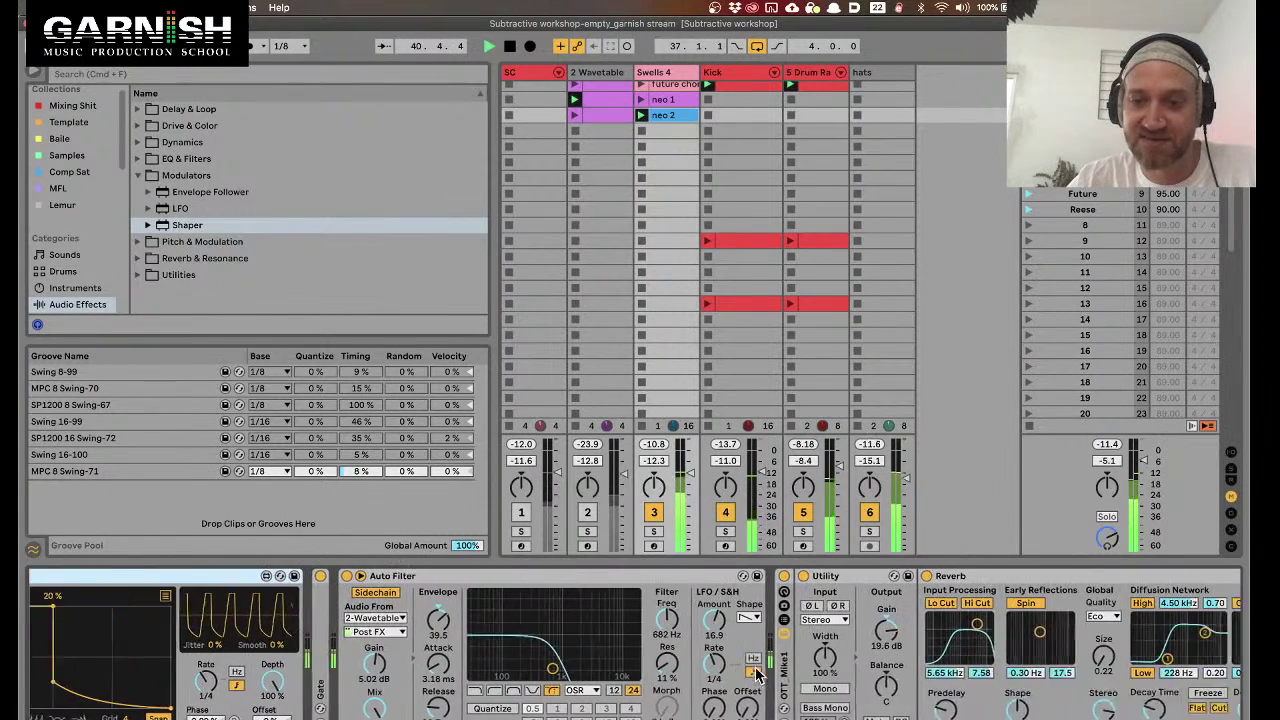
pyautogui.click(524, 576)
pyautogui.press('Delete')
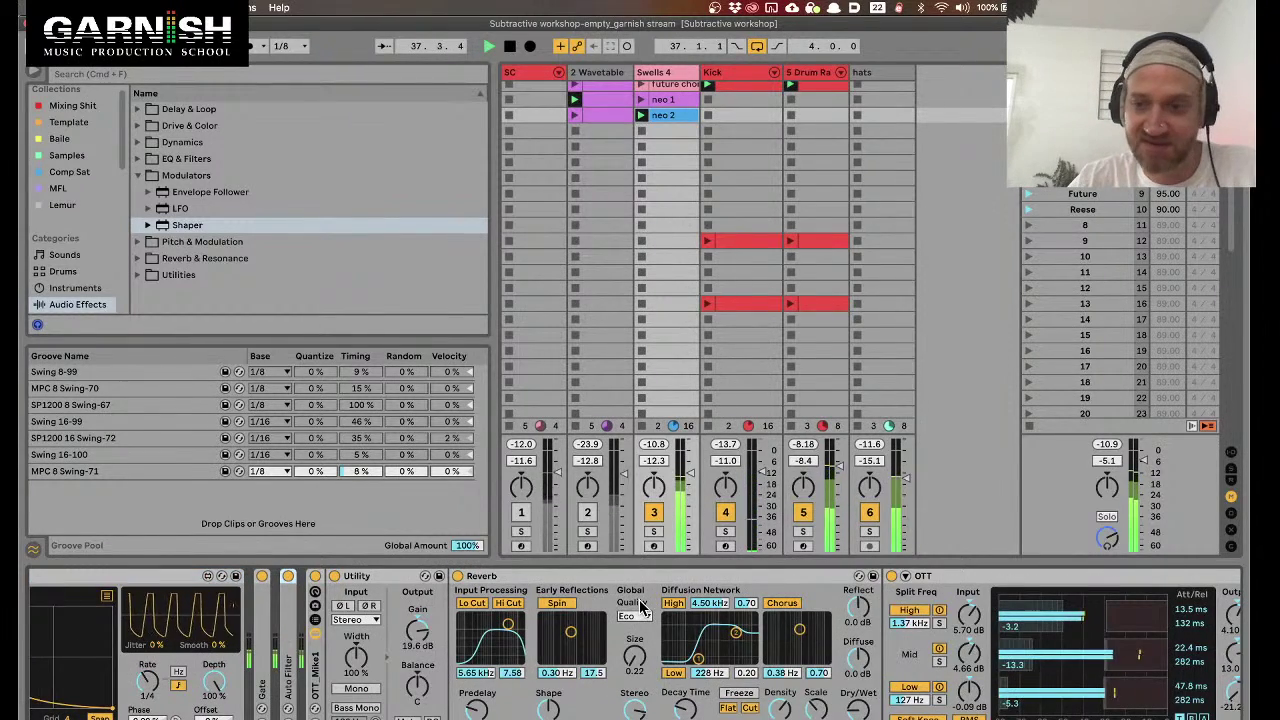
pyautogui.hscroll(3, 747, 625)
pyautogui.doubleClick(300, 577)
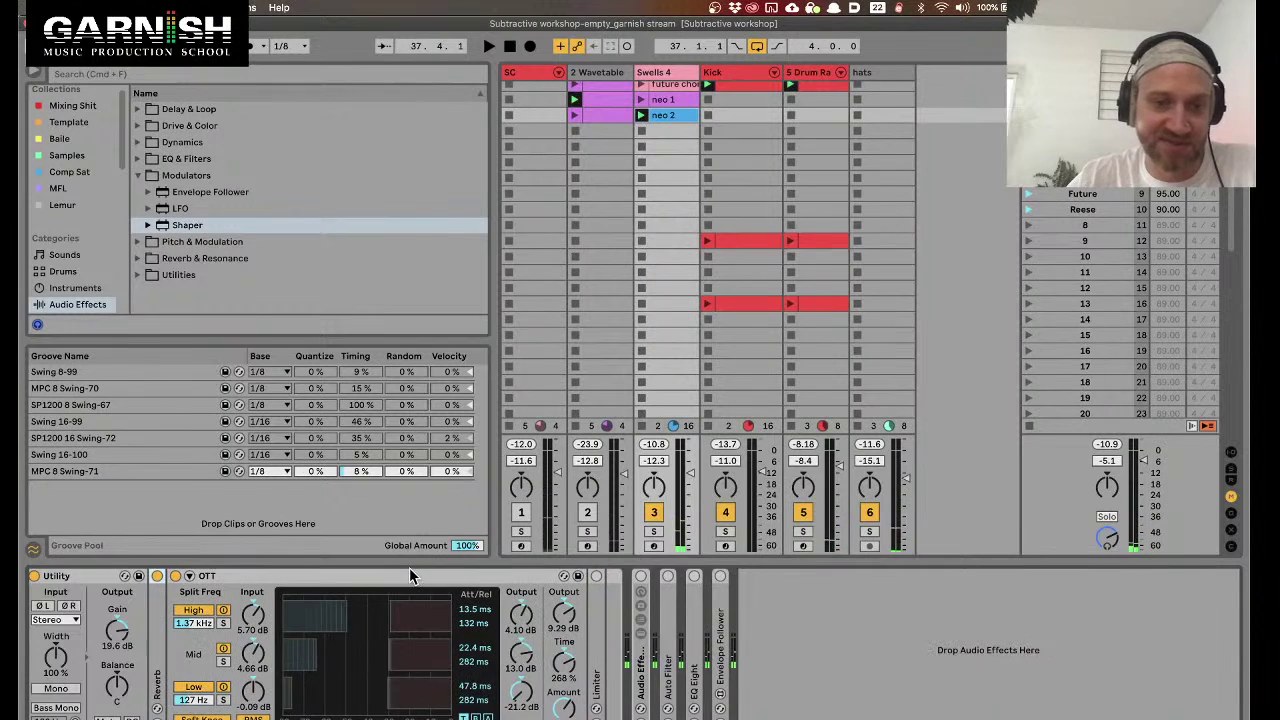
# Open Shaper's list of additional mapping slots
pyautogui.hscroll(-5, 341, 612)
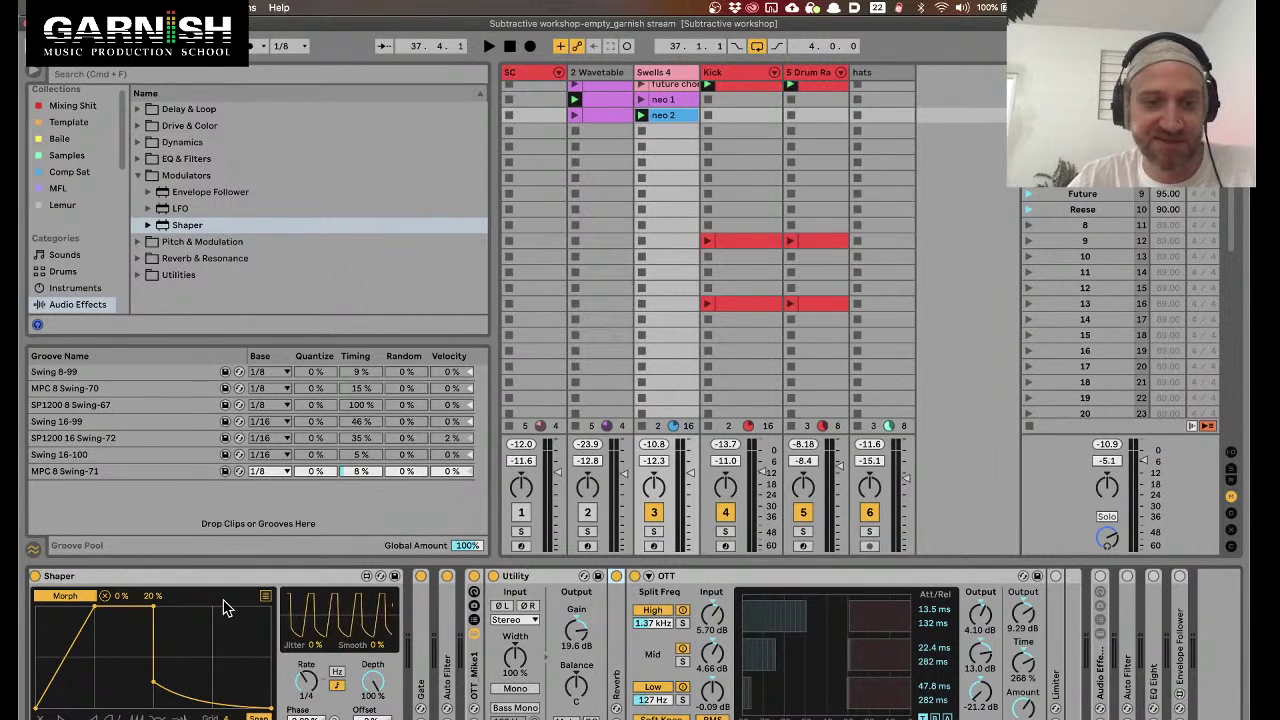
pyautogui.hscroll(-1, 329, 588)
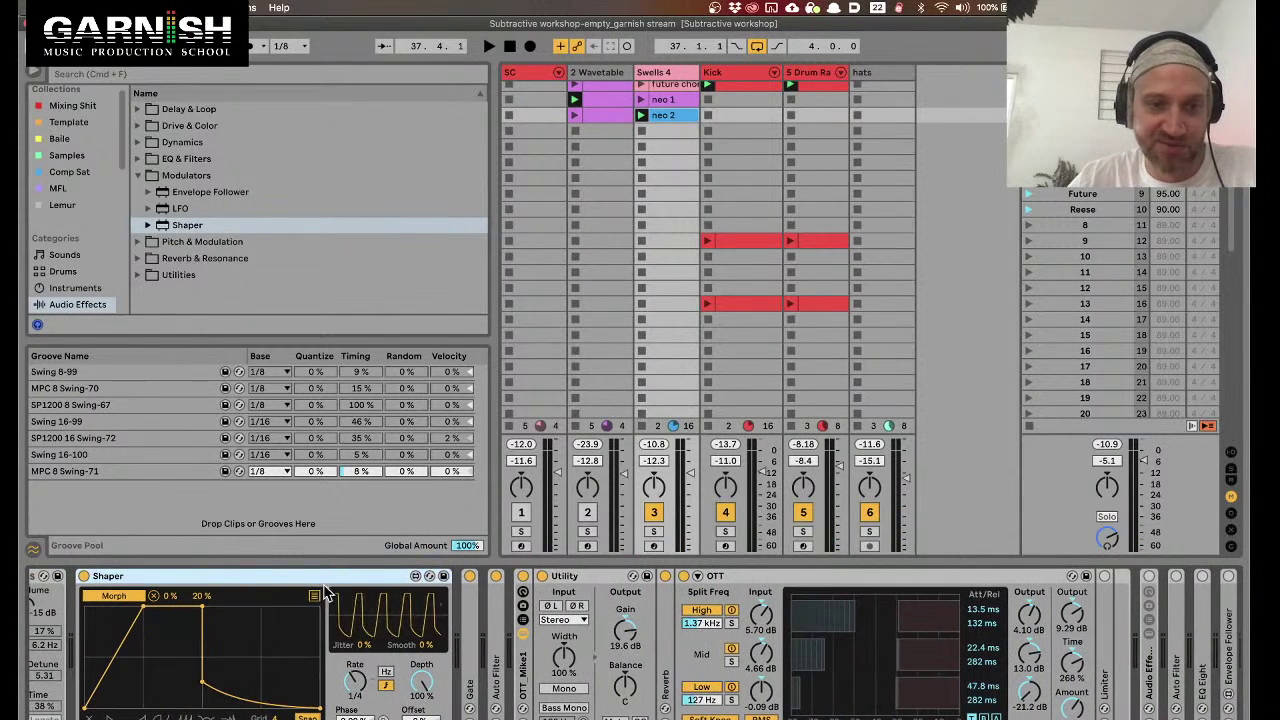
pyautogui.click(314, 598)
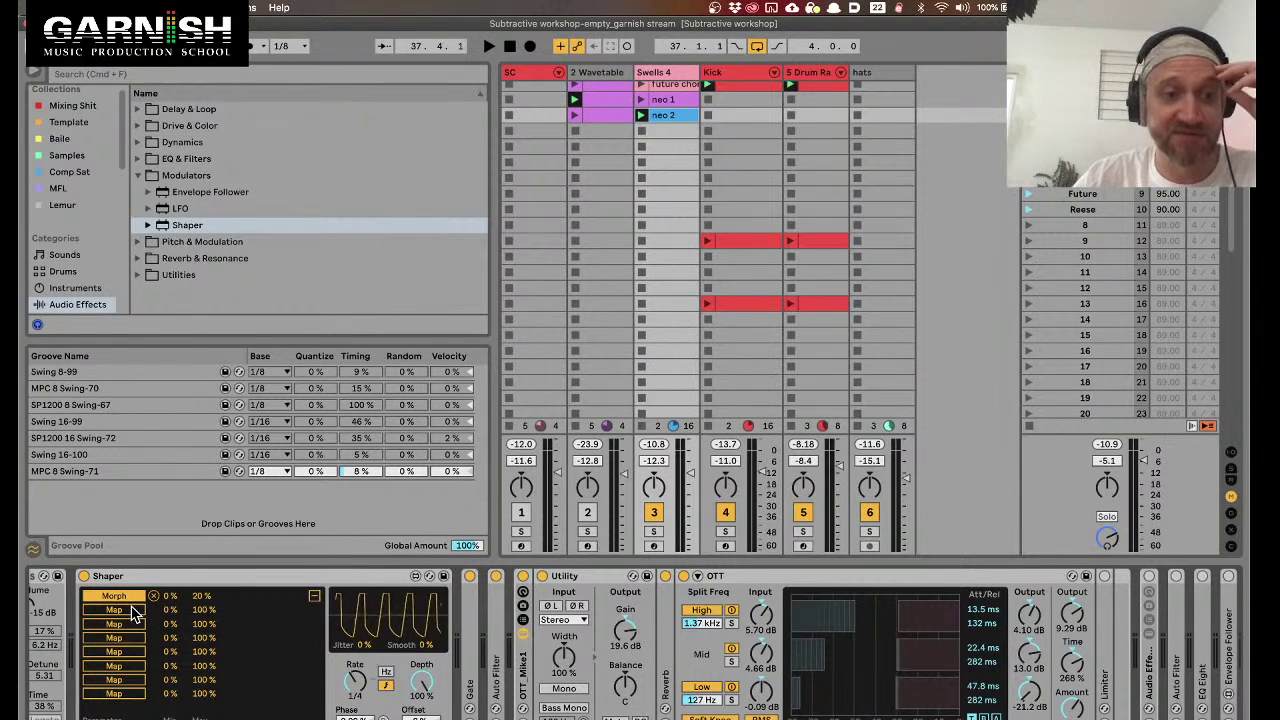
# Remove Shaper's Morph mapping to hear the set without it, expand Auto Filter and map its Morph to Shaper again
pyautogui.click(314, 598)
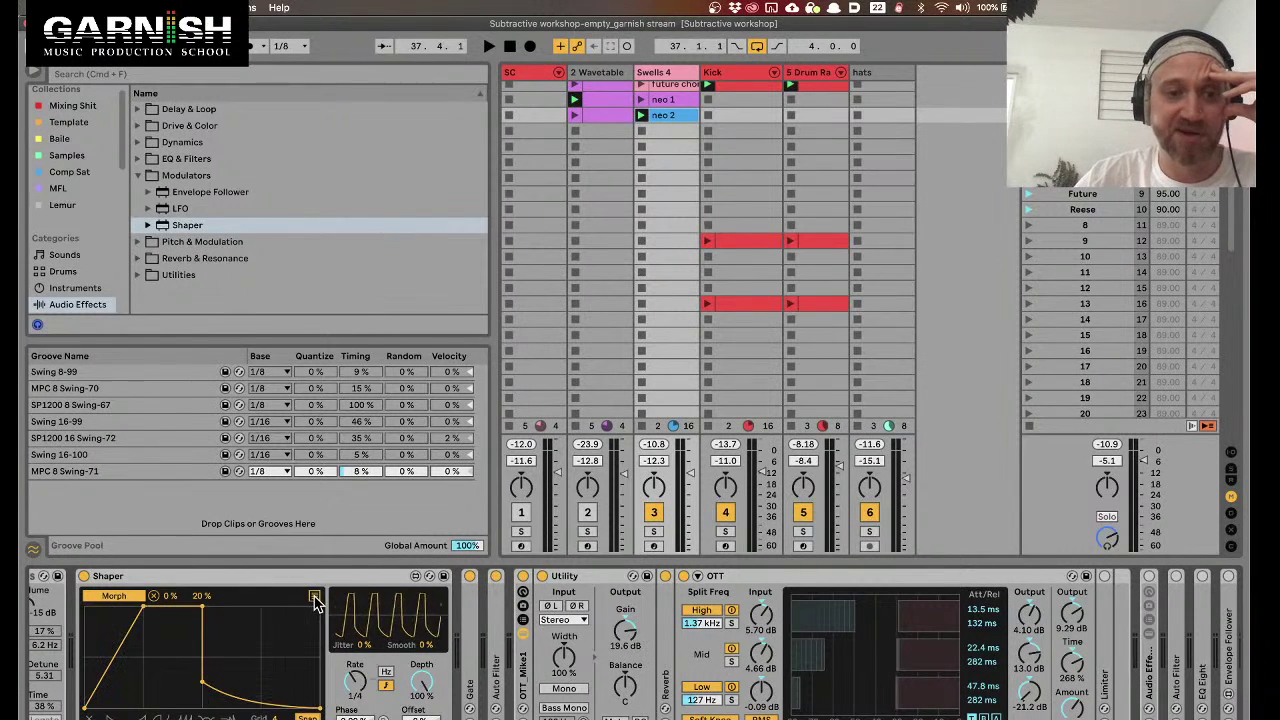
pyautogui.click(155, 597)
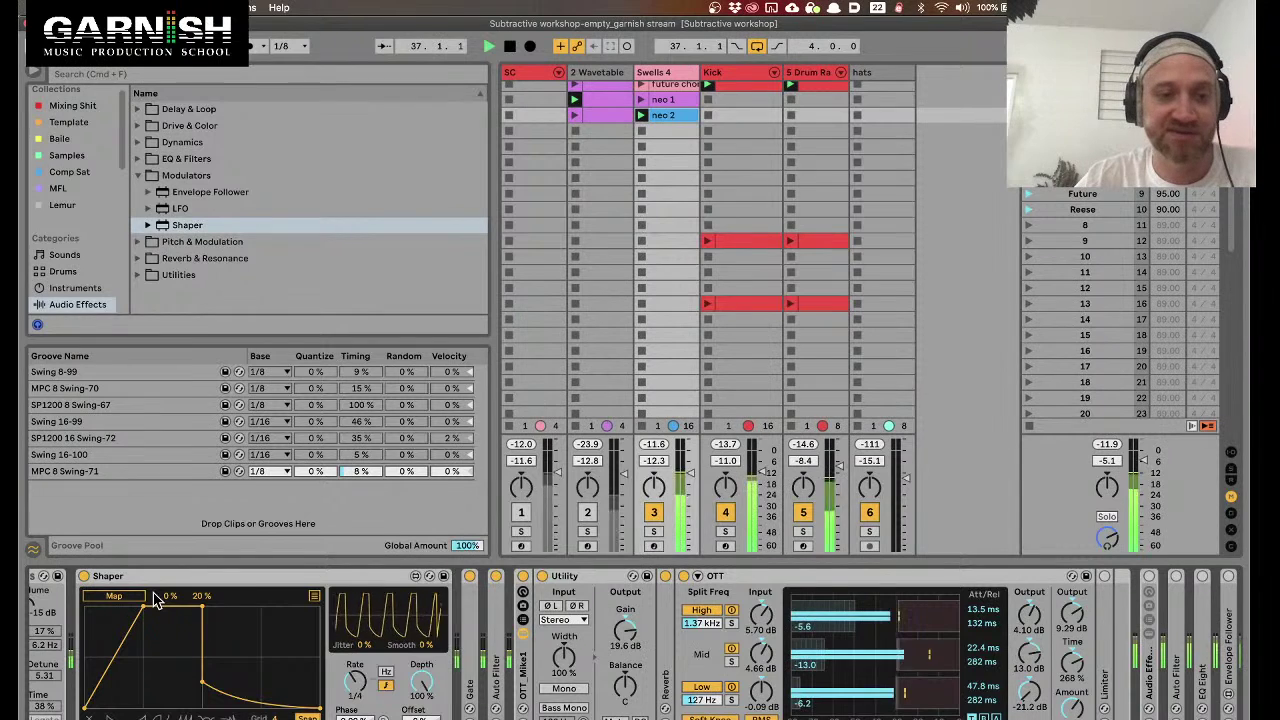
pyautogui.doubleClick(497, 648)
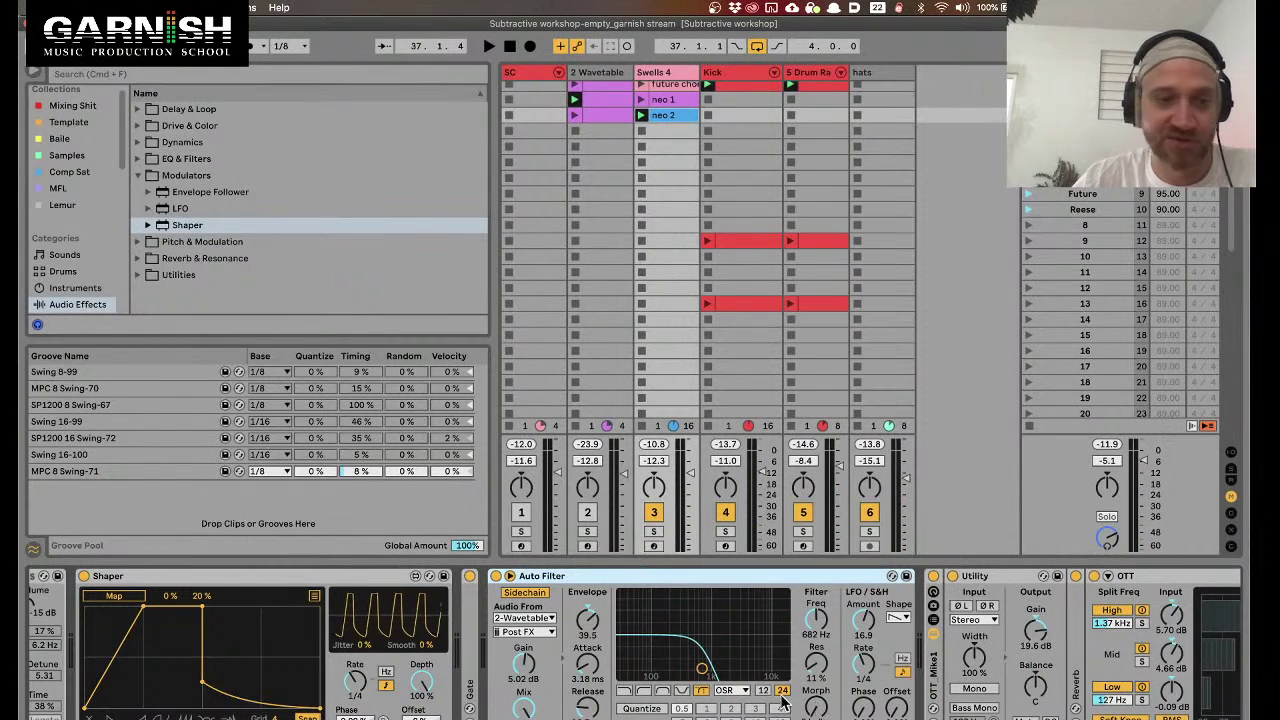
pyautogui.click(135, 597)
pyautogui.click(816, 710)
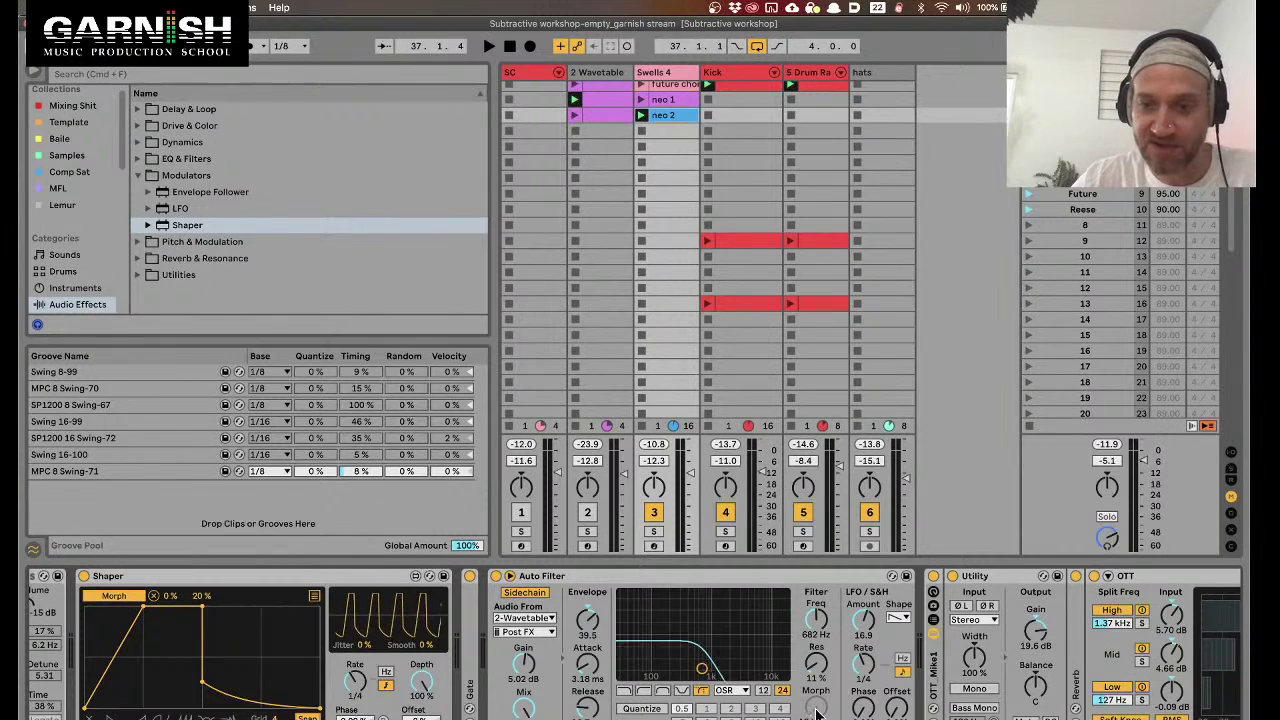
# Collapse the Utility and Auto Filter devices in the Swells 4 chain
pyautogui.click(1133, 578)
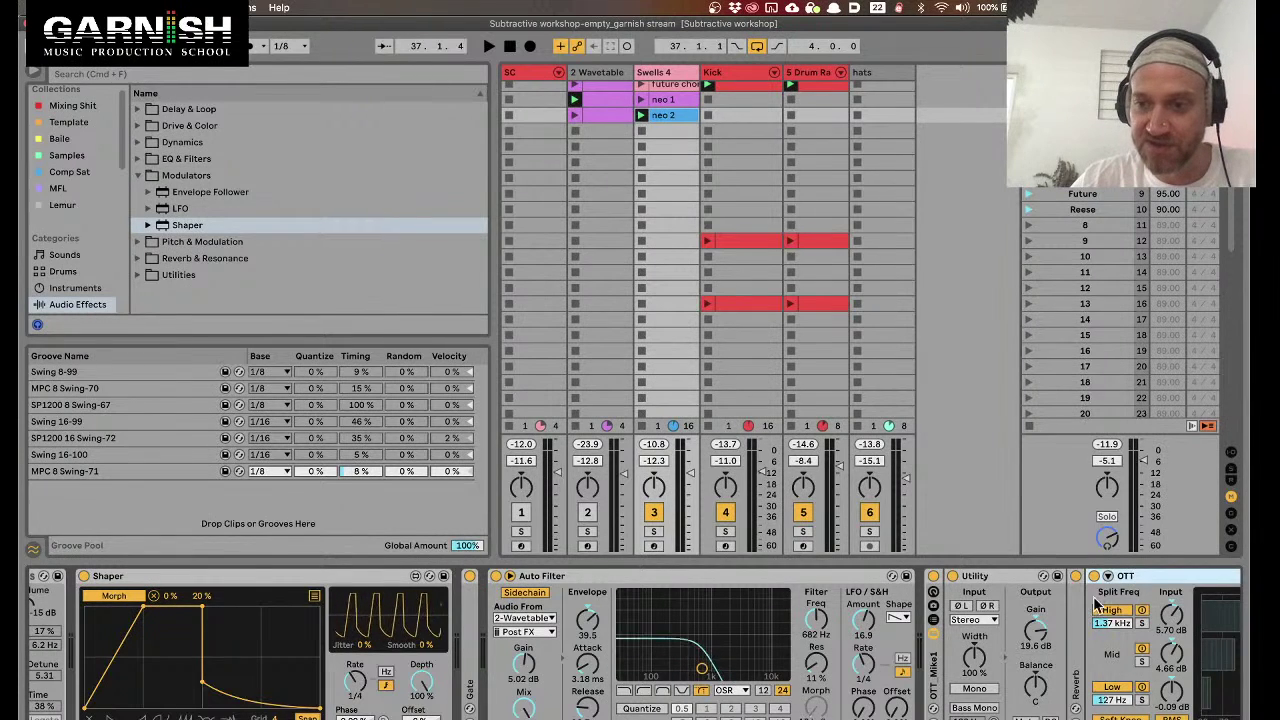
pyautogui.doubleClick(1133, 578)
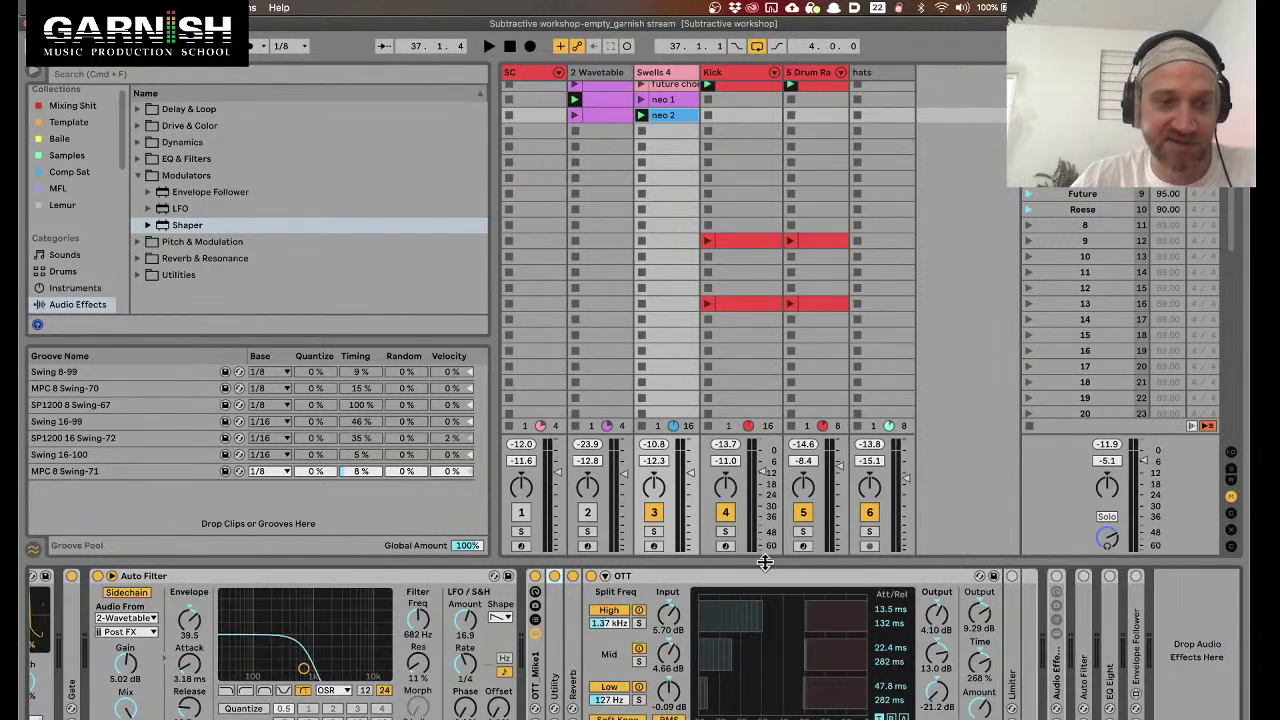
pyautogui.hscroll(-4, 700, 640)
pyautogui.doubleClick(456, 577)
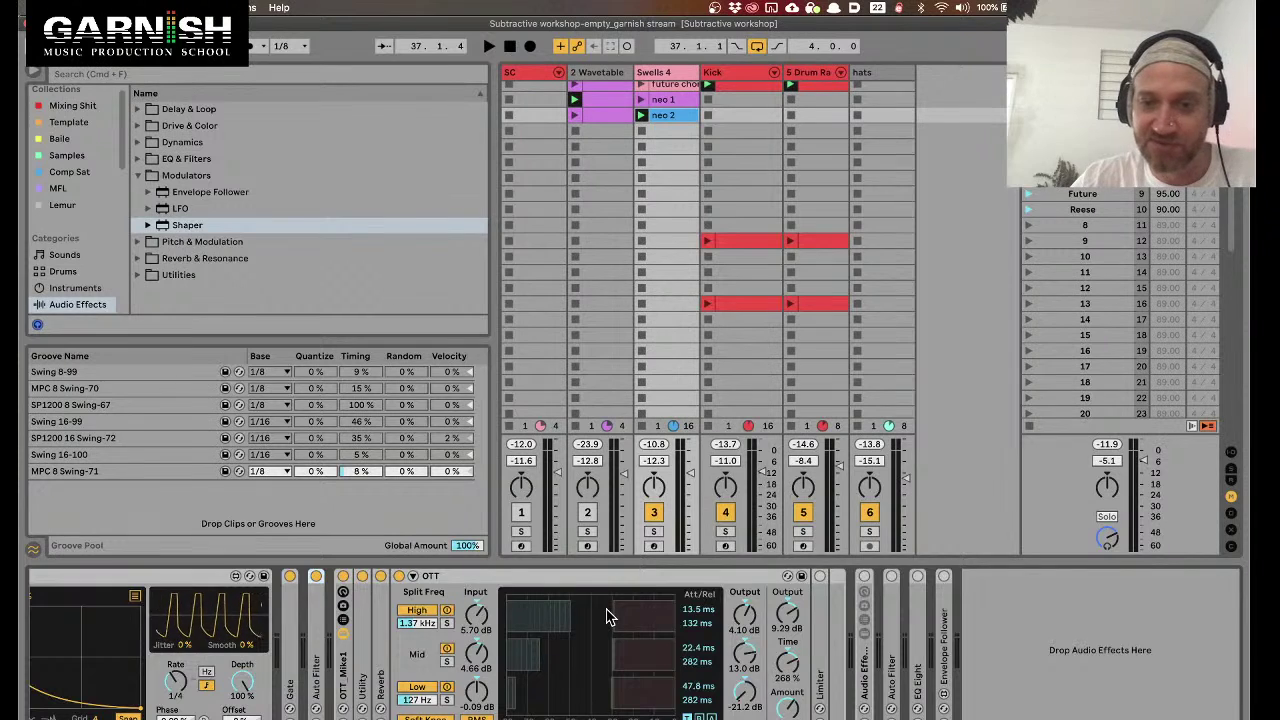
# Map Shaper's second slot to OTT's mid-band output gain with a range of 47% to 77% and play the set
pyautogui.hscroll(-5, 608, 617)
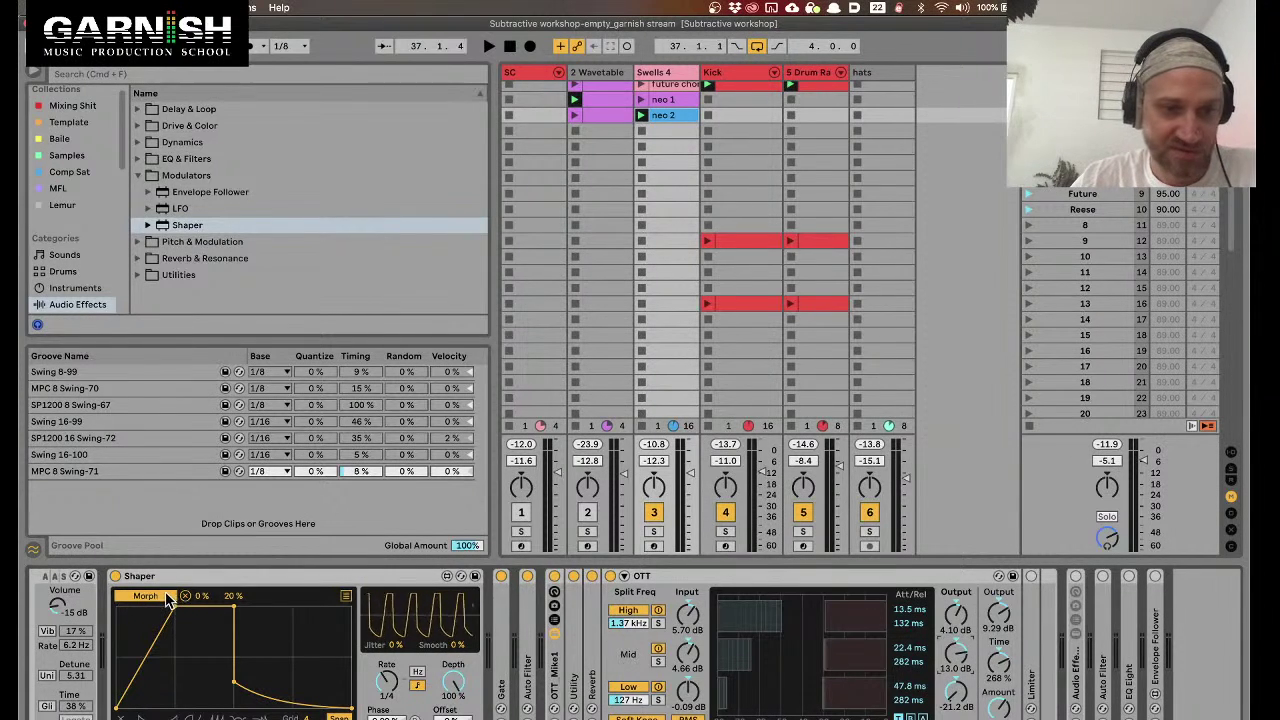
pyautogui.click(345, 596)
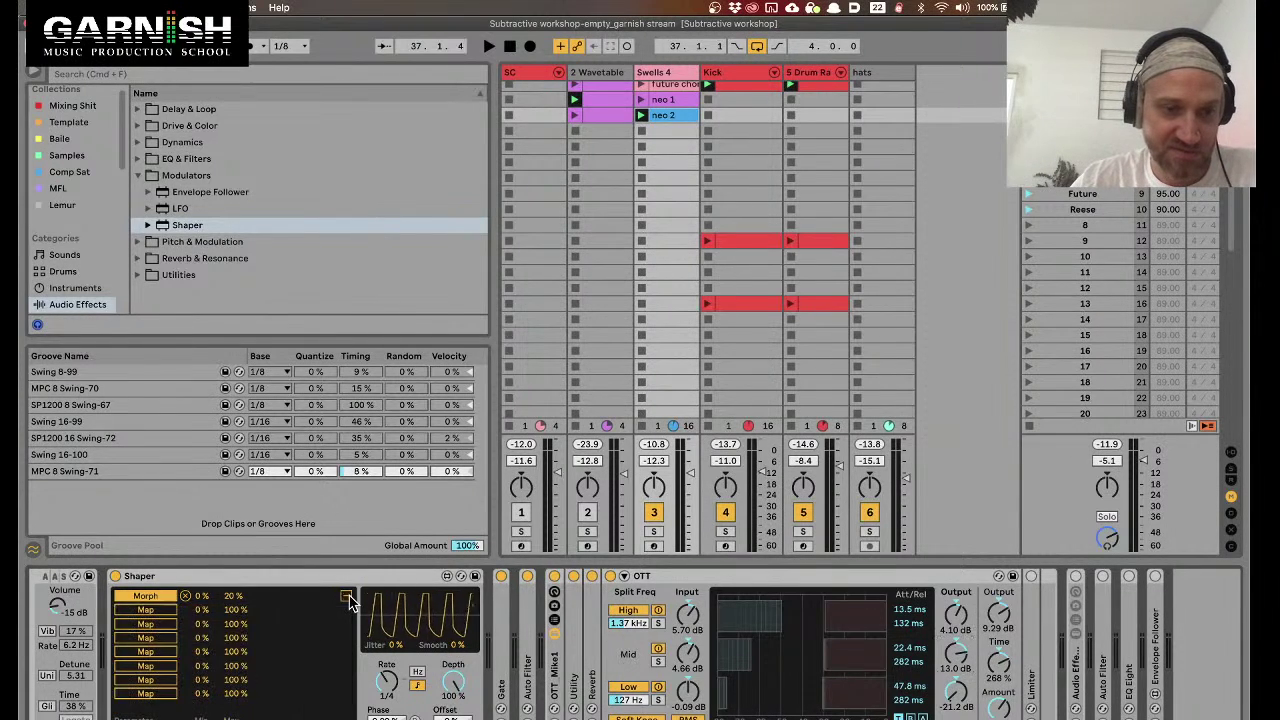
pyautogui.click(957, 654)
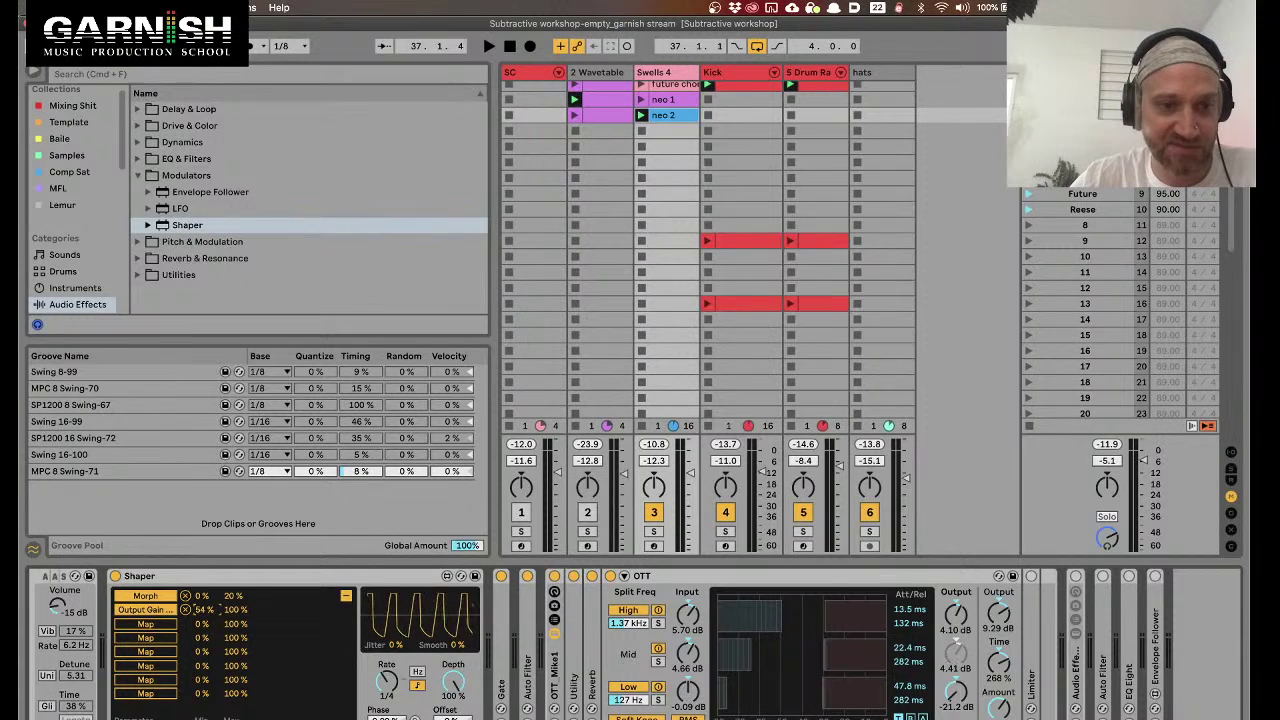
pyautogui.moveTo(236, 609); pyautogui.dragTo(249, 609)
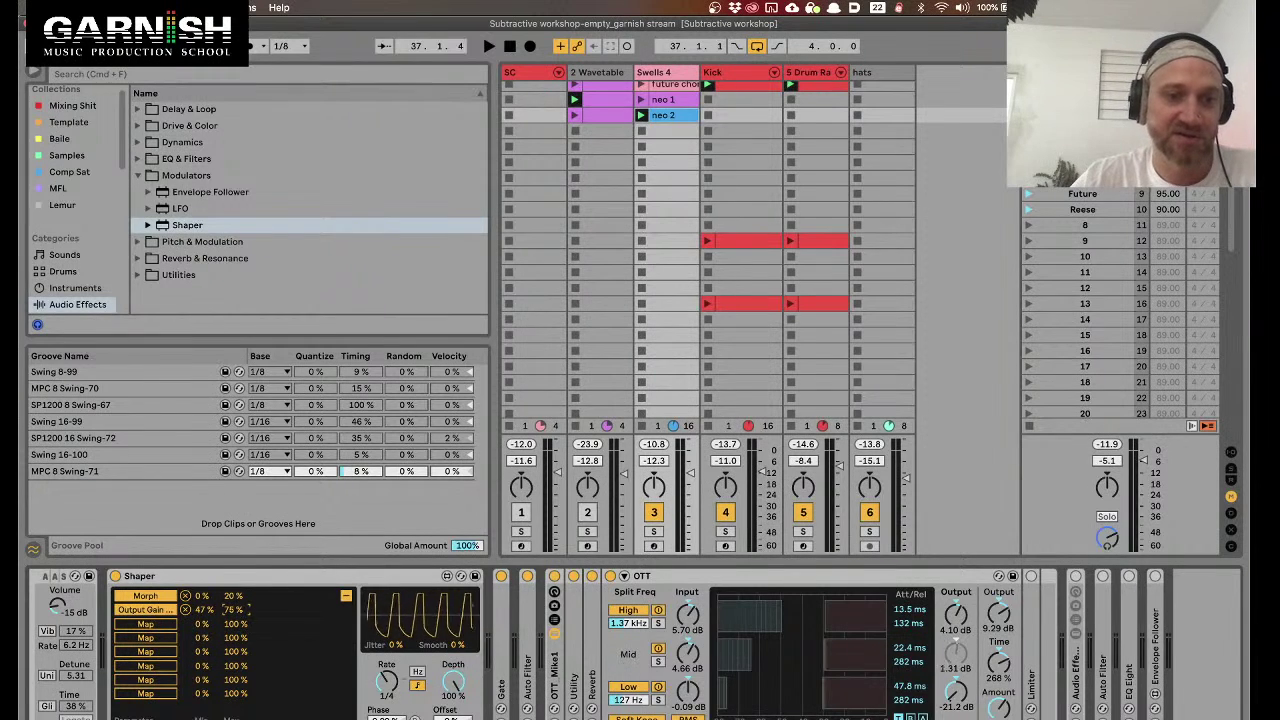
pyautogui.moveTo(240, 609); pyautogui.dragTo(240, 607)
pyautogui.press('space')
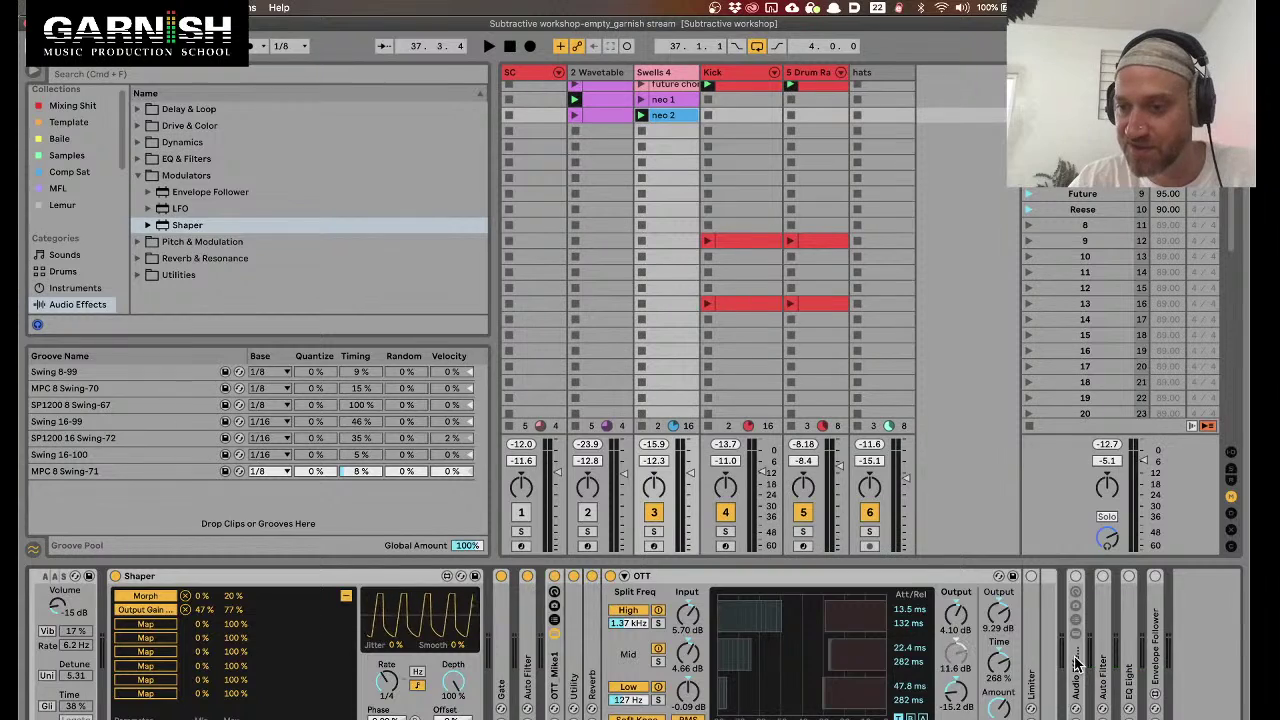
# Expand the Reverb device on Swells 4 and map Shaper's third slot to its Dry/Wet
pyautogui.hscroll(-5, 900, 650)
pyautogui.hscroll(2, 834, 640)
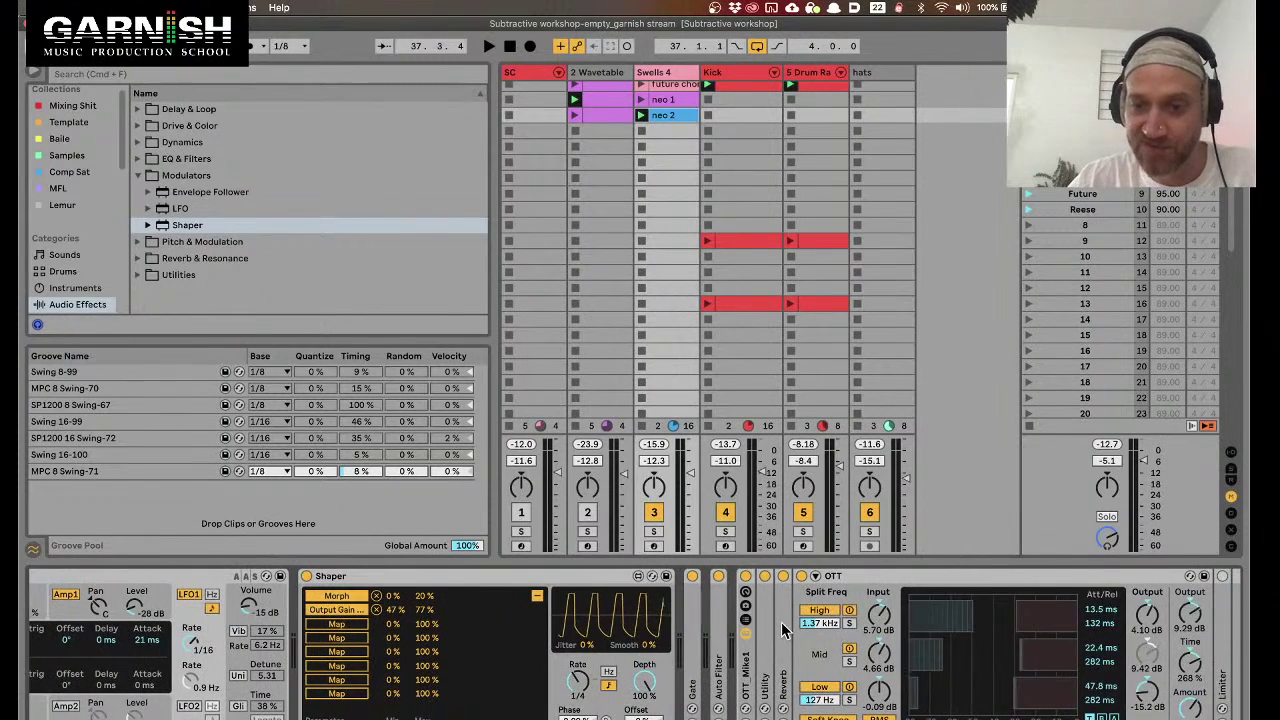
pyautogui.doubleClick(781, 622)
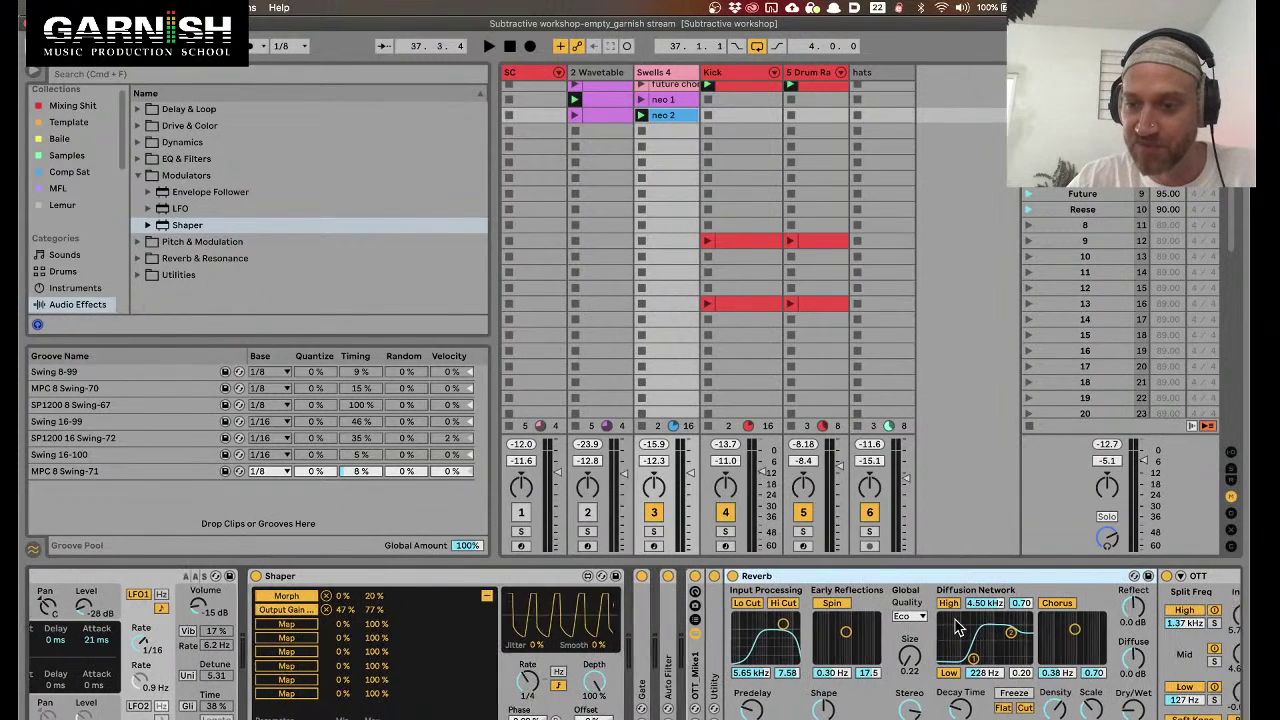
pyautogui.click(904, 657)
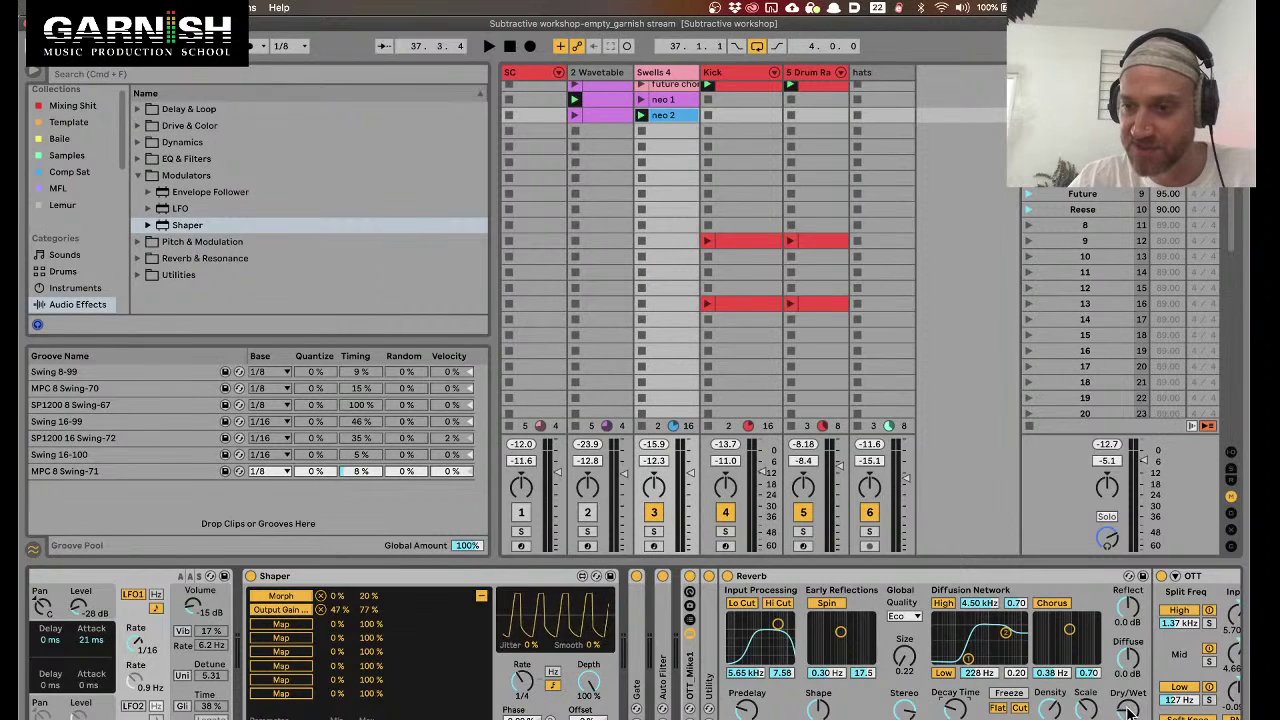
pyautogui.click(295, 624)
pyautogui.click(1130, 708)
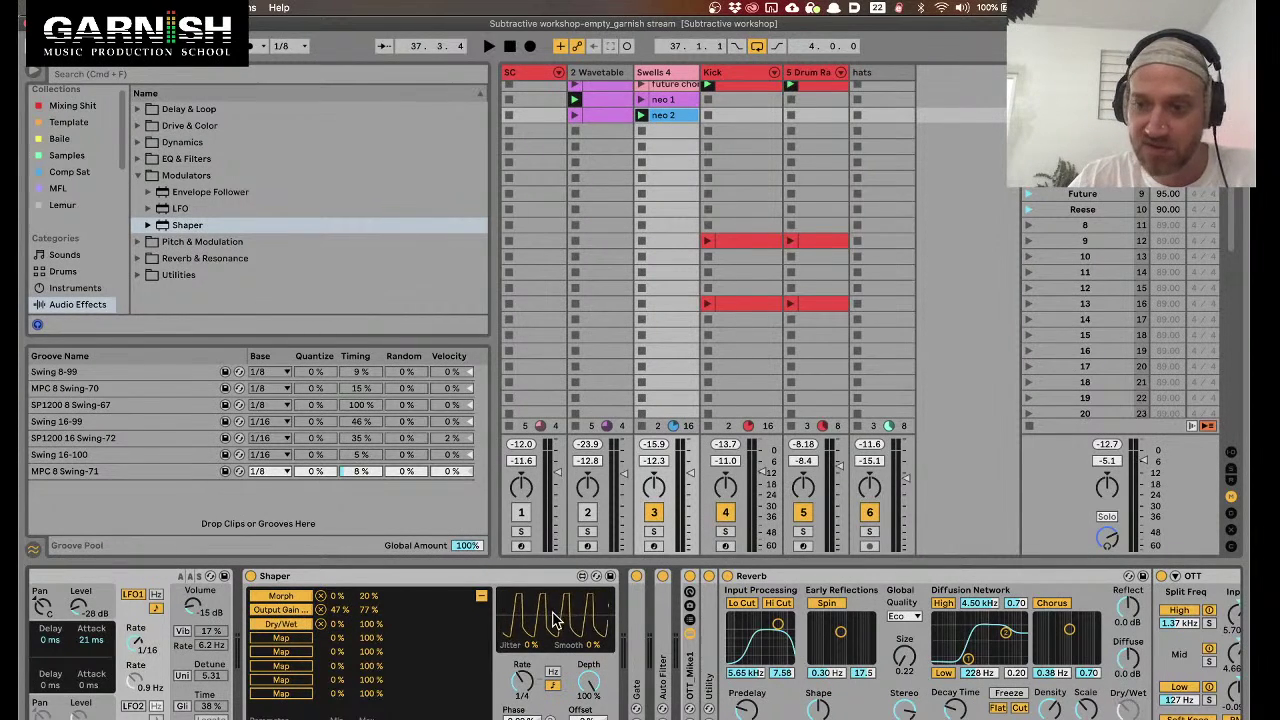
# Set the maximum of Shaper's Dry/Wet mapping to 32% while playing the set
pyautogui.moveTo(370, 624); pyautogui.dragTo(370, 643)
pyautogui.press('space')
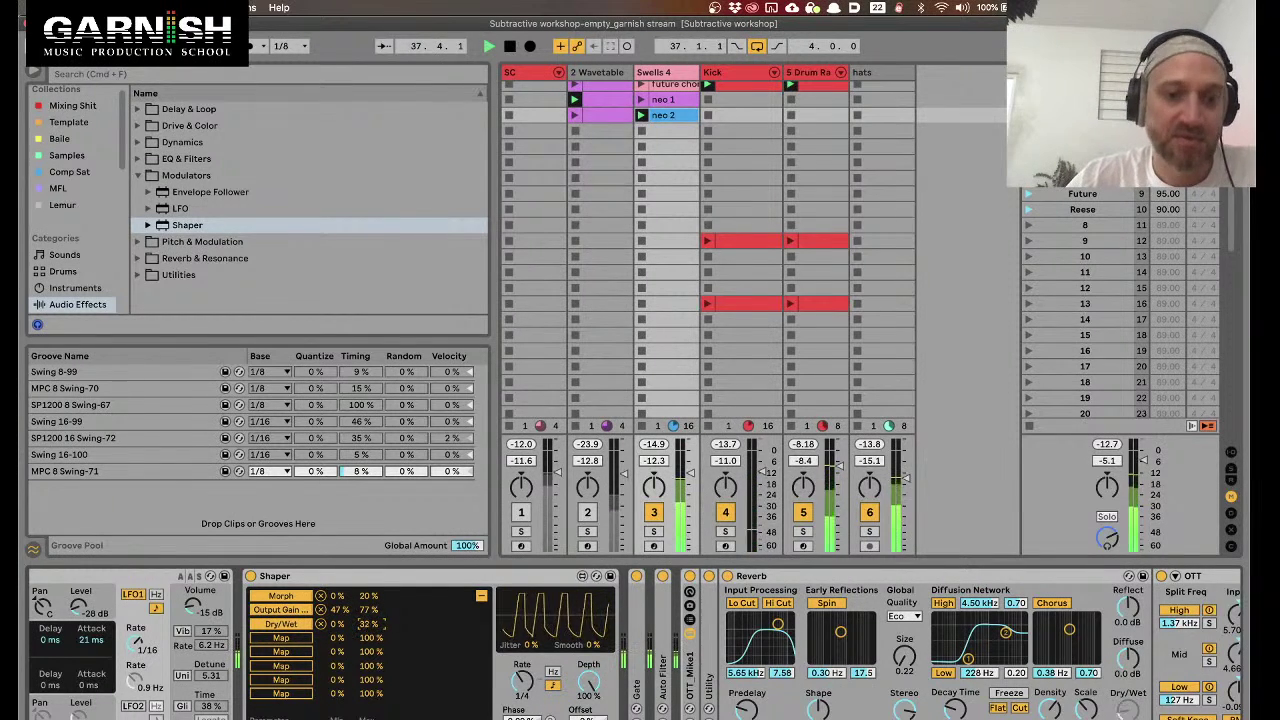
pyautogui.moveTo(370, 643); pyautogui.dragTo(370, 646)
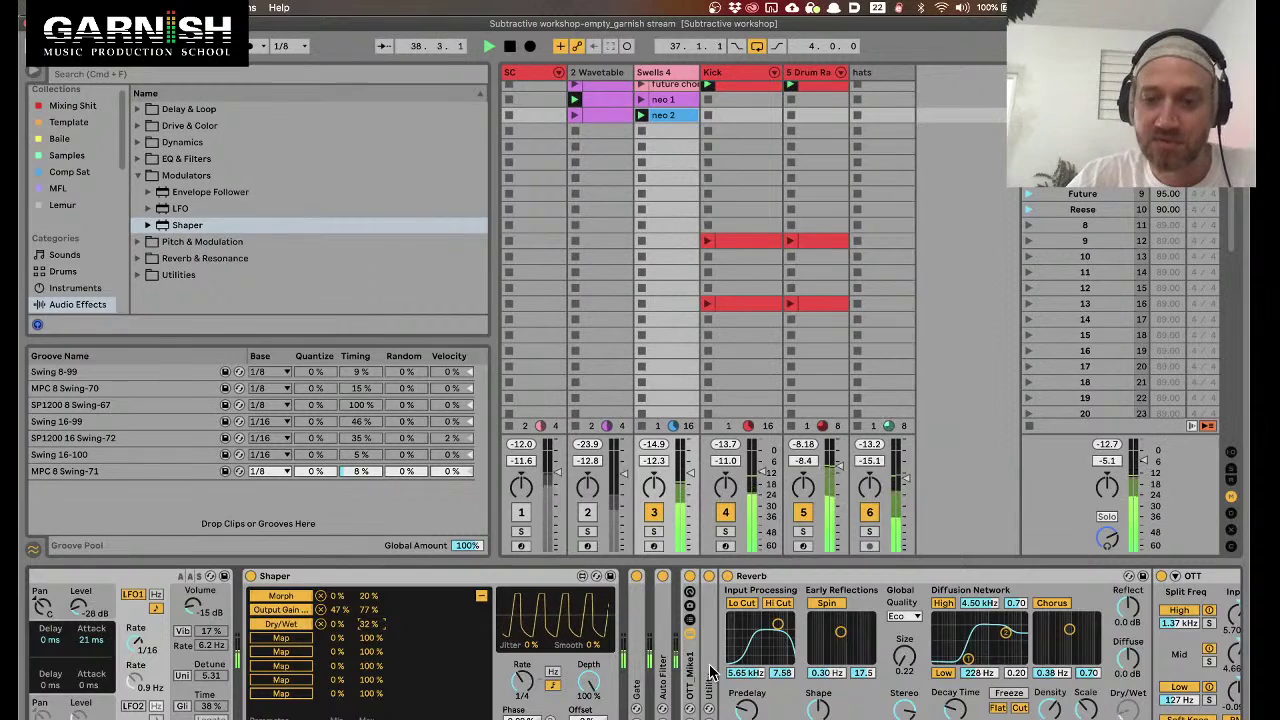
# Raise OTT's overall output to 11.0 dB during playback and stop the set
pyautogui.hscroll(6, 740, 665)
pyautogui.moveTo(978, 614); pyautogui.dragTo(978, 600)
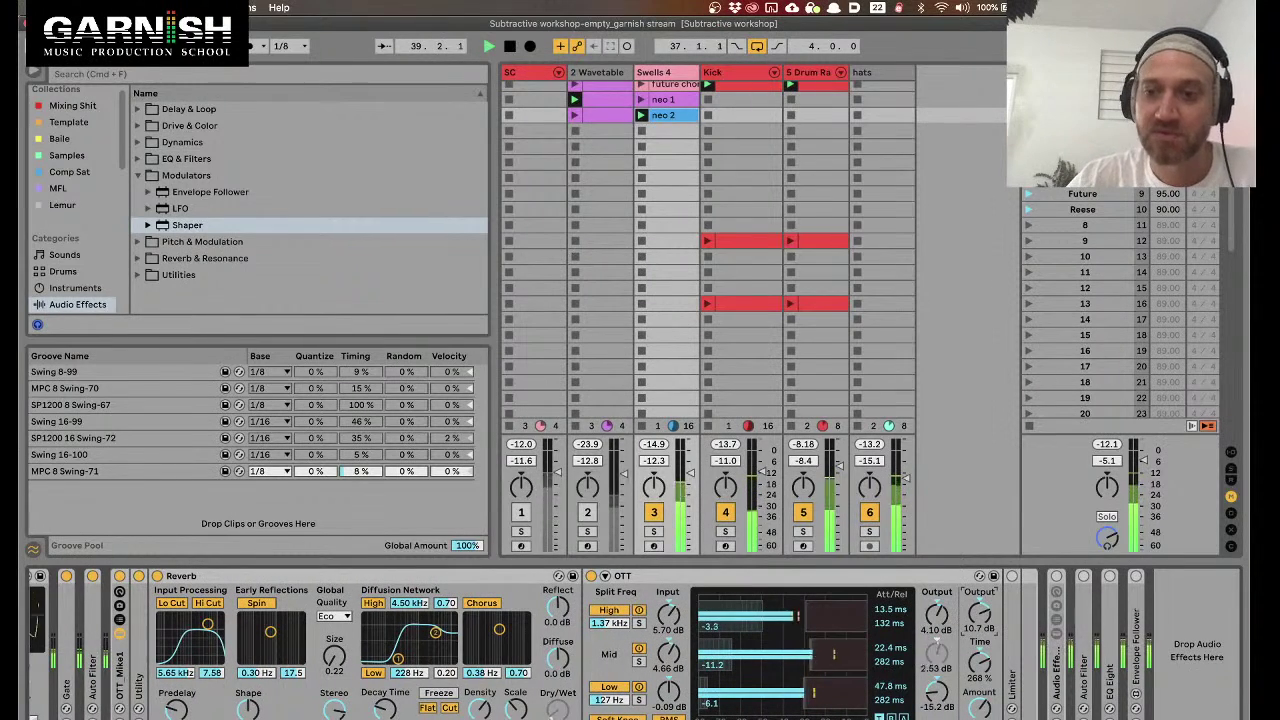
pyautogui.press('space')
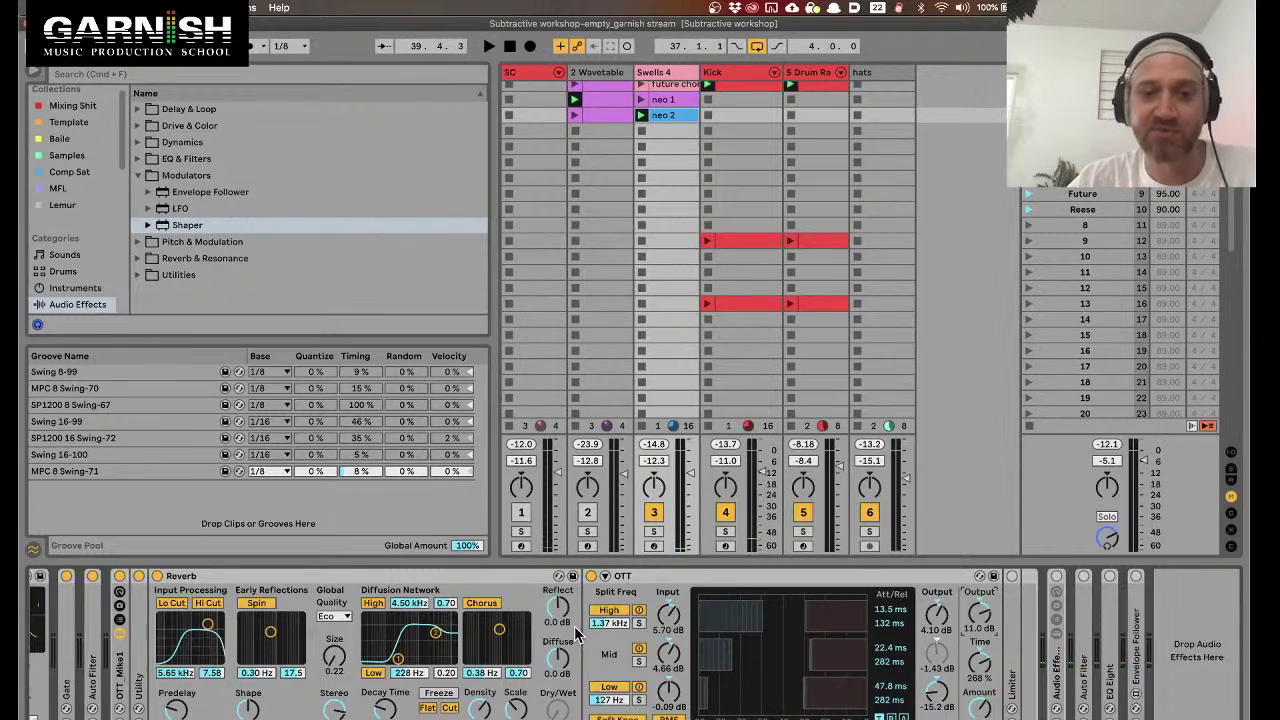
# Show Shaper's curve during playback, move its first peak breakpoint back to the curve's start for an instant rise, and listen to the result
pyautogui.hscroll(-5, 560, 636)
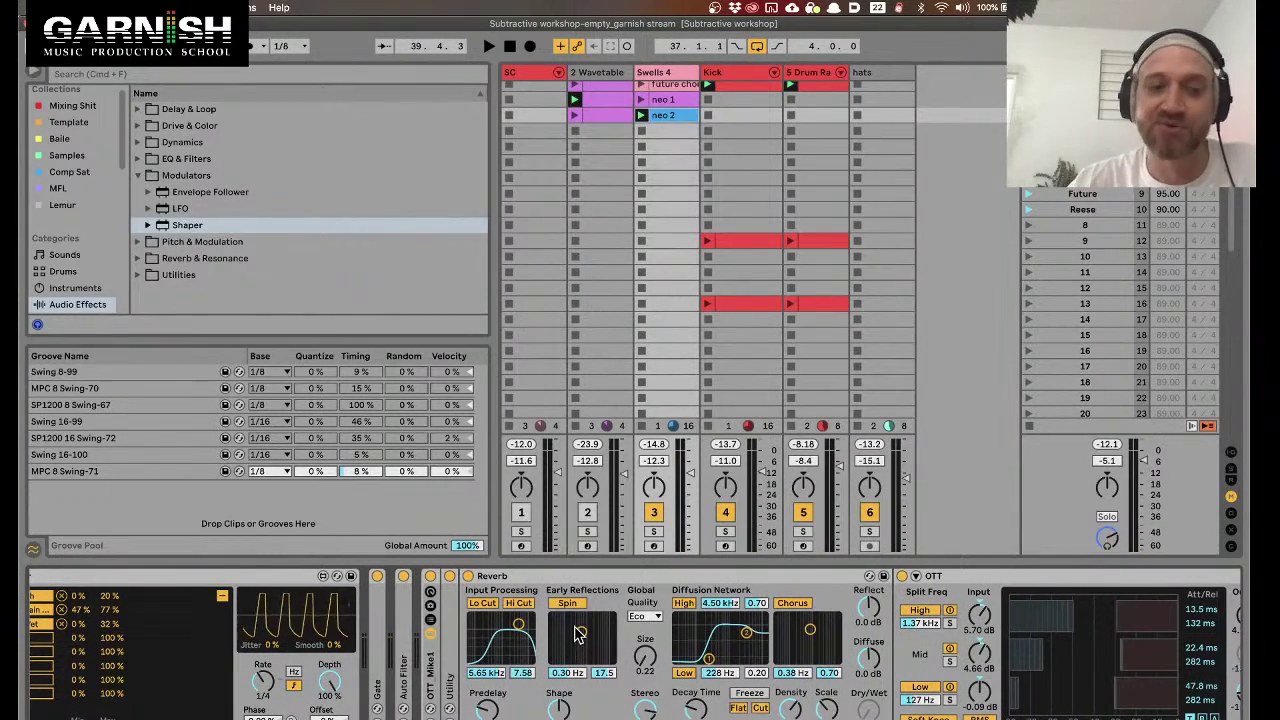
pyautogui.press('space')
pyautogui.hscroll(-7, 578, 632)
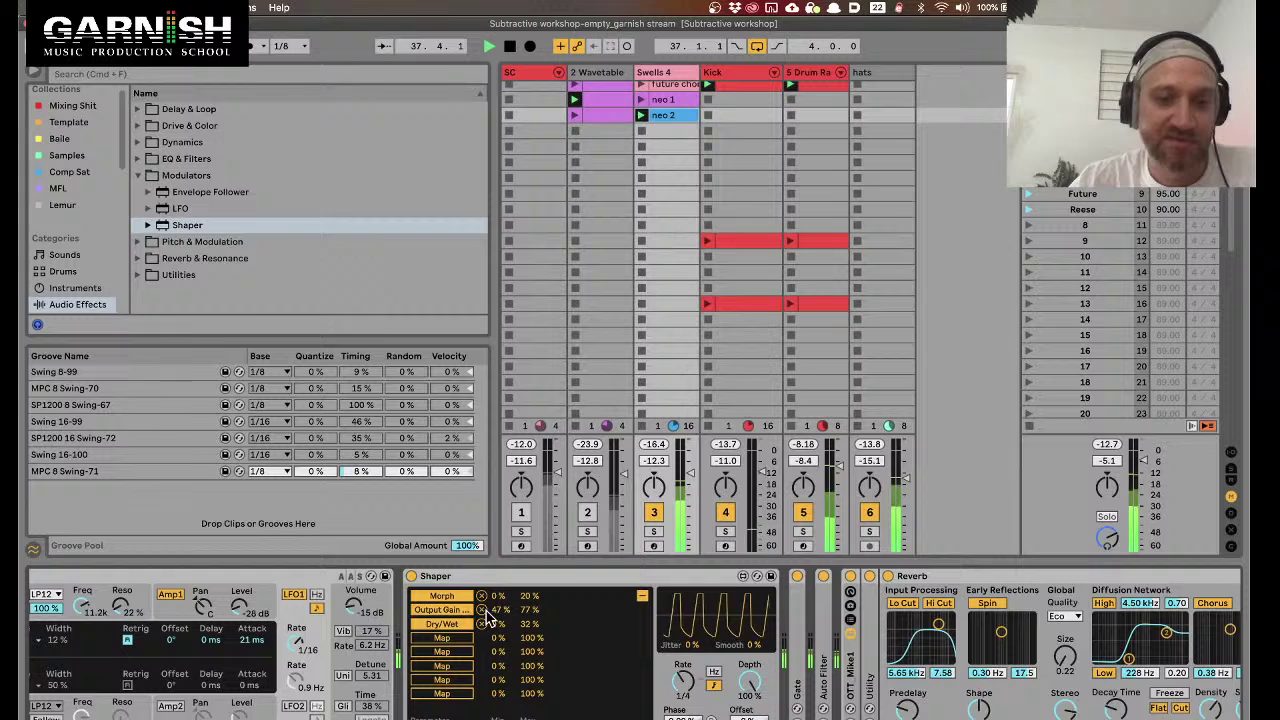
pyautogui.click(642, 597)
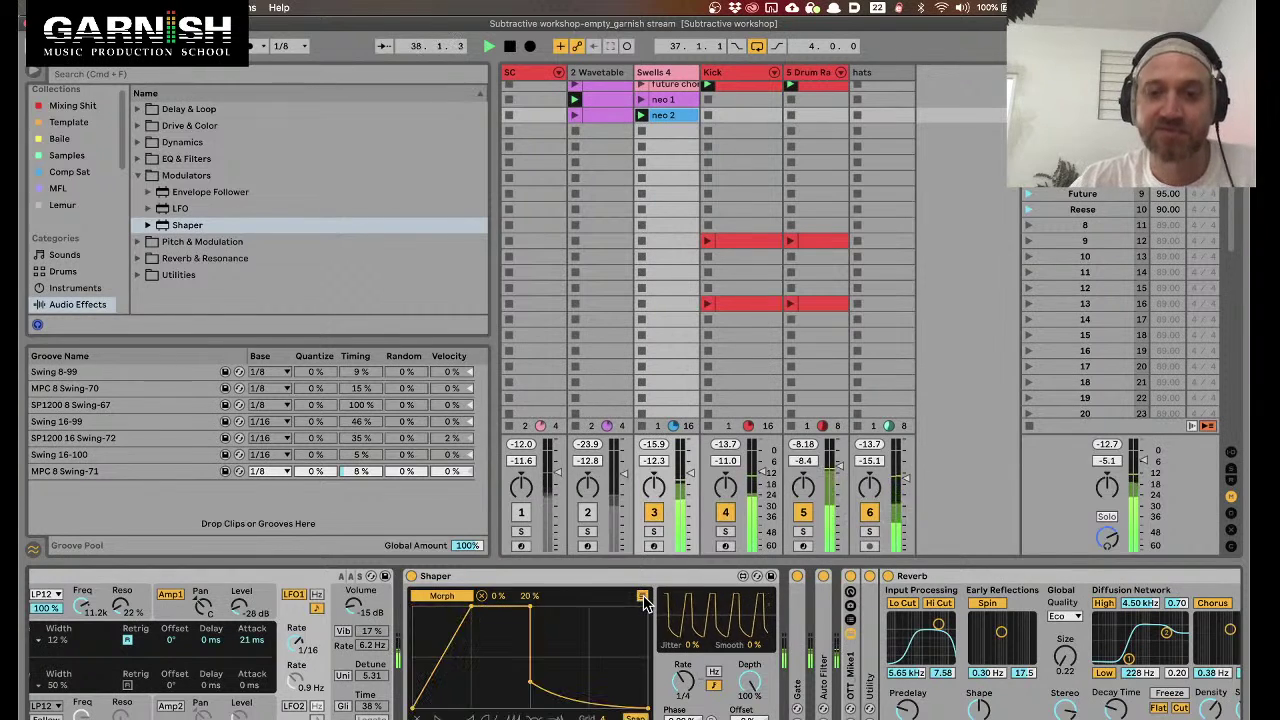
pyautogui.doubleClick(472, 608)
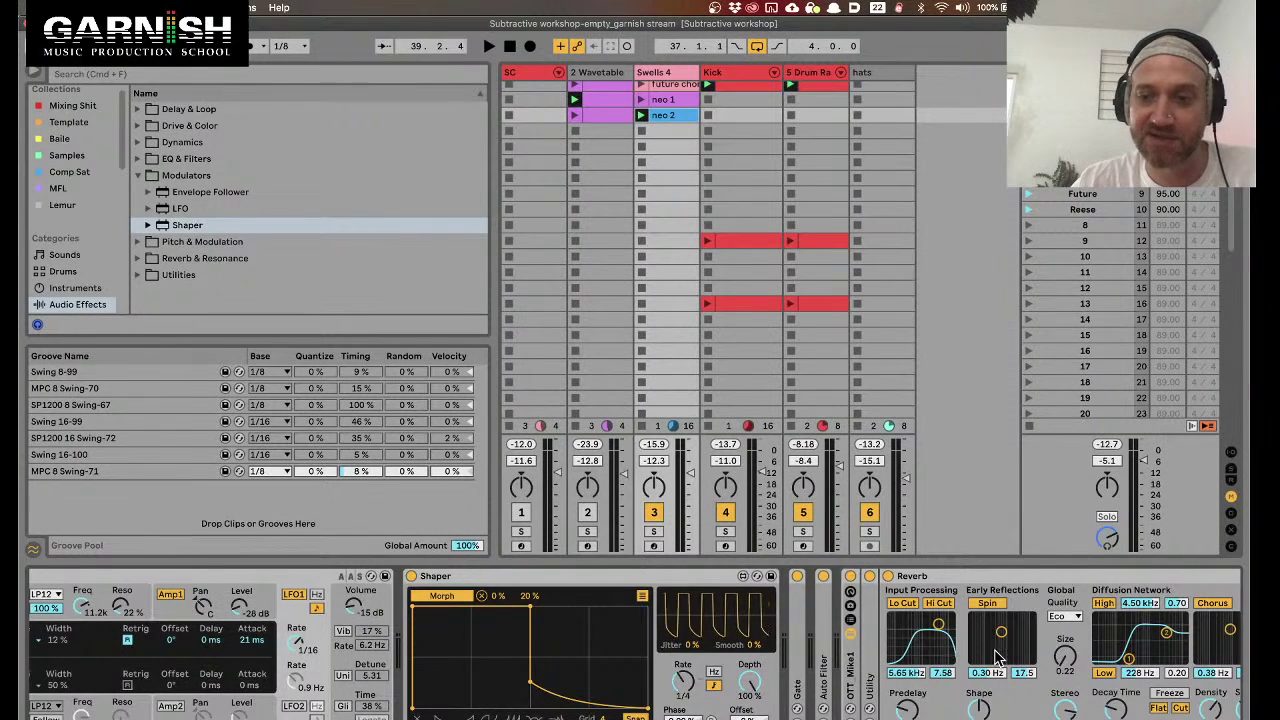
pyautogui.hscroll(10, 997, 657)
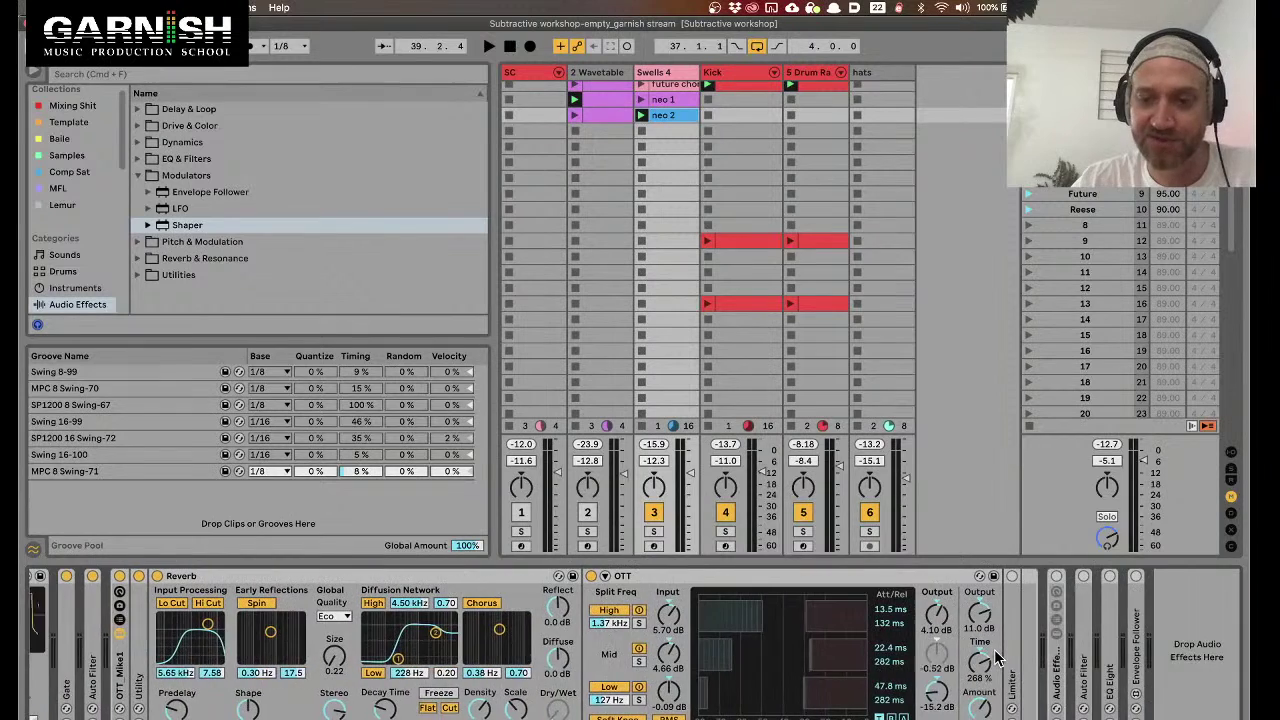
pyautogui.hscroll(-6, 960, 665)
pyautogui.press('space')
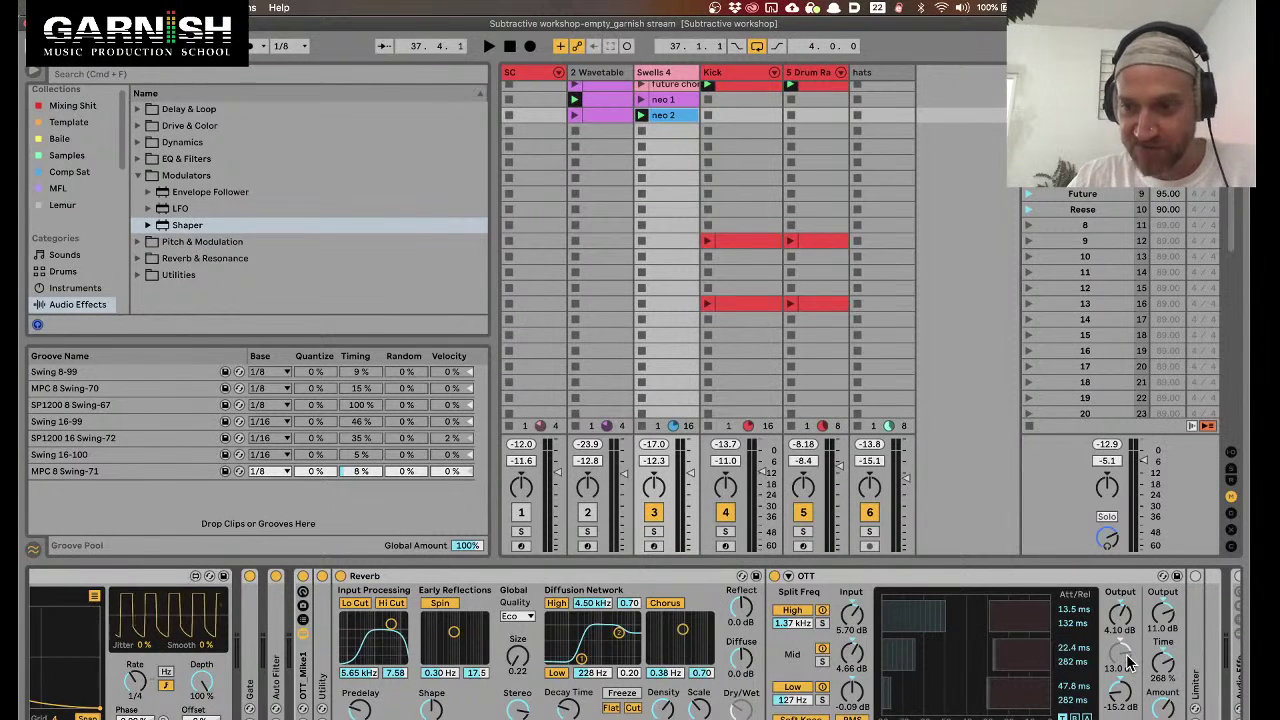
# Expand Auto Filter in the Swells 4 chain and select the Shaper device
pyautogui.click(795, 596)
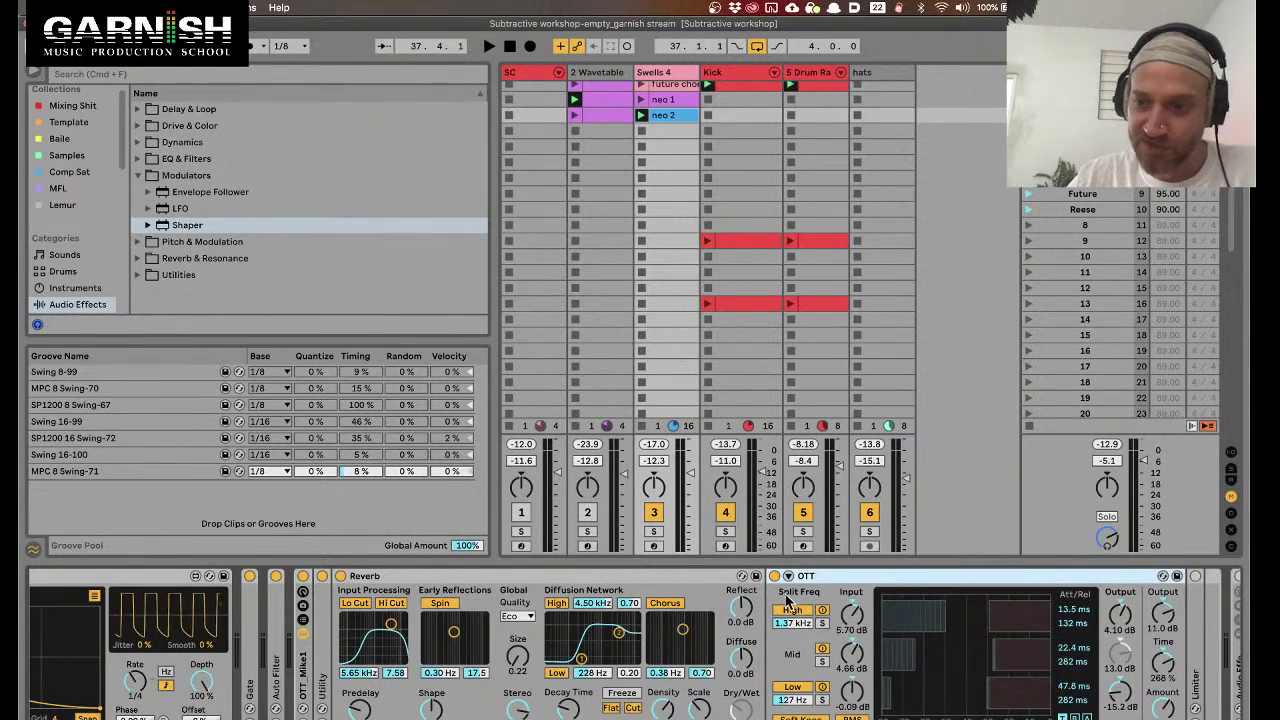
pyautogui.hscroll(-5, 787, 604)
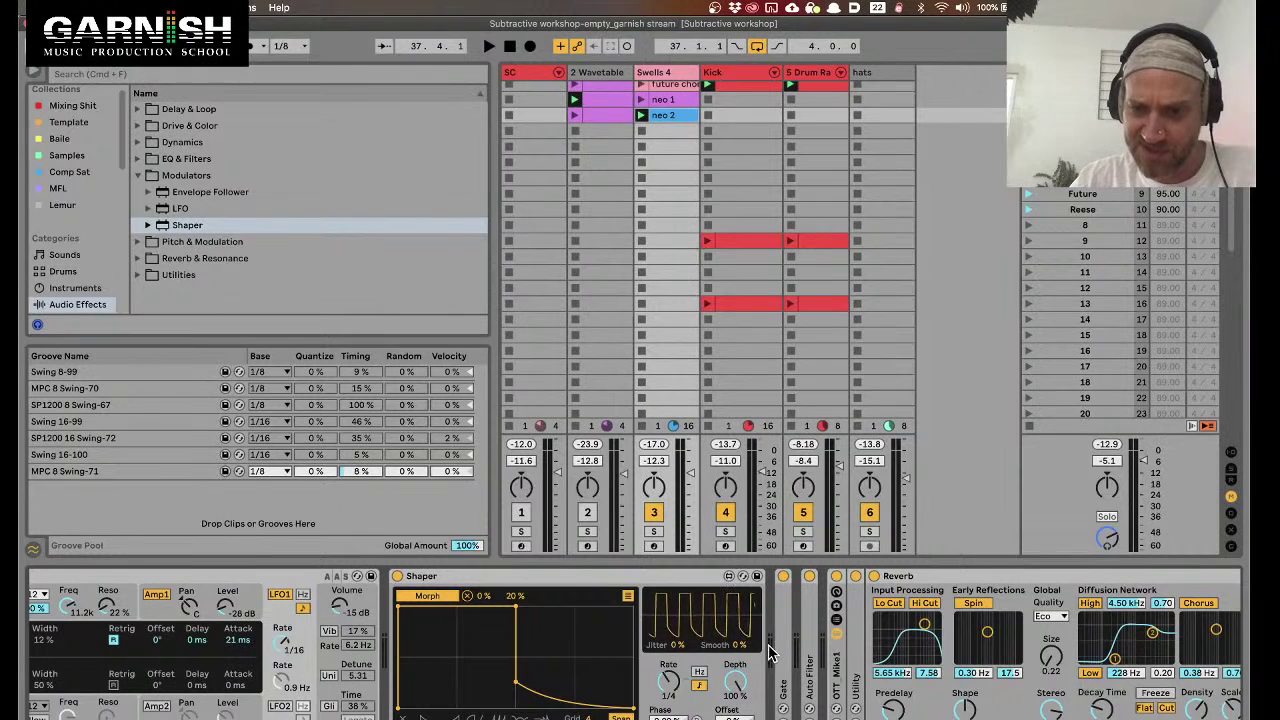
pyautogui.doubleClick(808, 654)
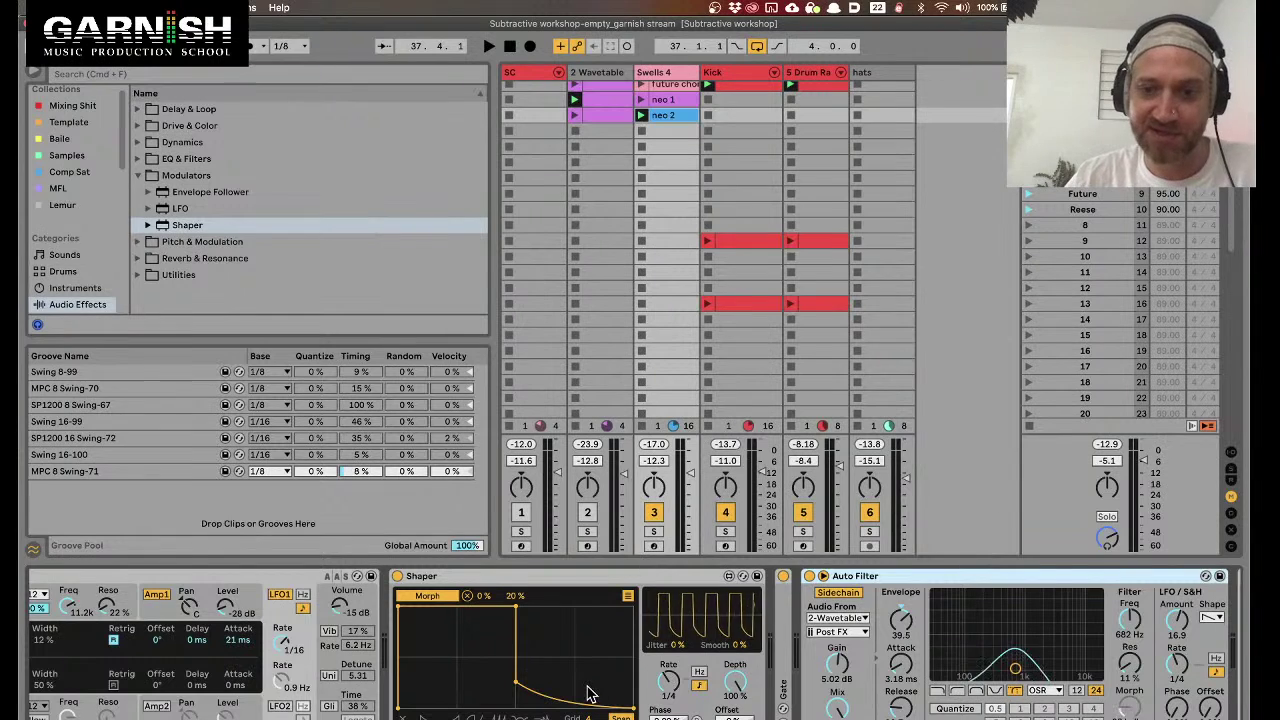
pyautogui.click(497, 580)
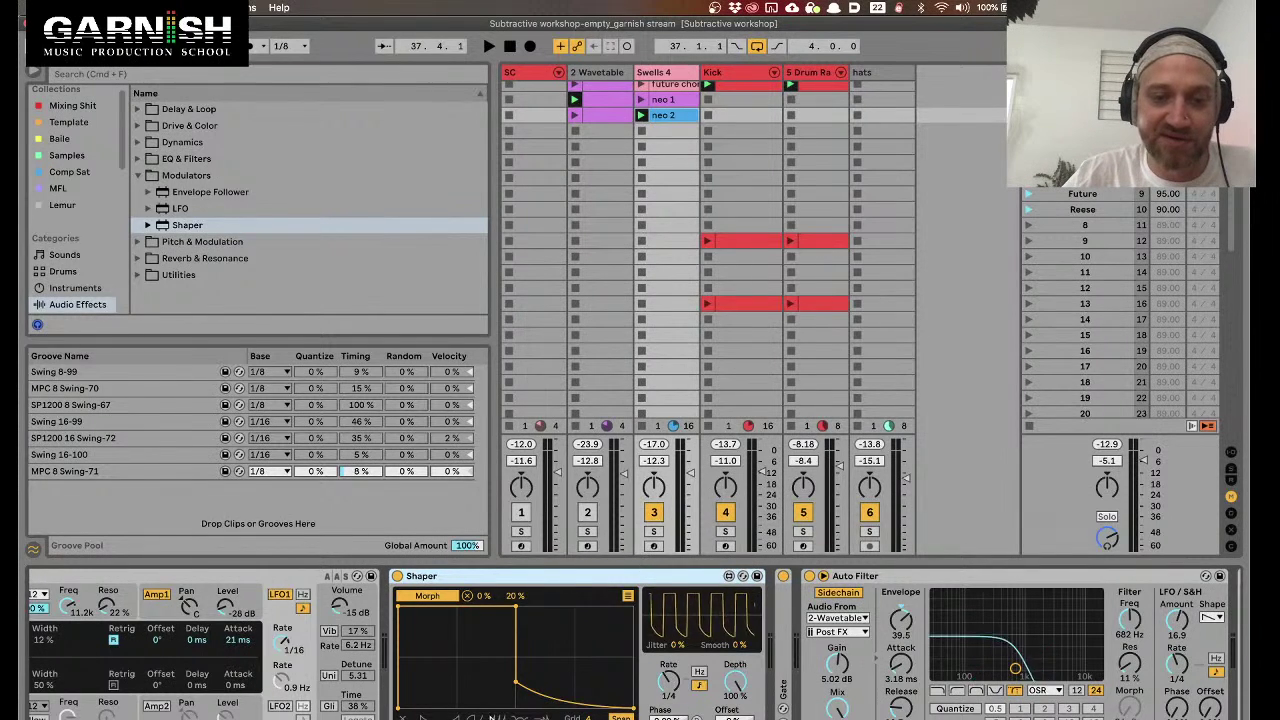
# Try several of Shaper's preset curve shapes and play the set briefly with the jagged one
pyautogui.click(420, 717)
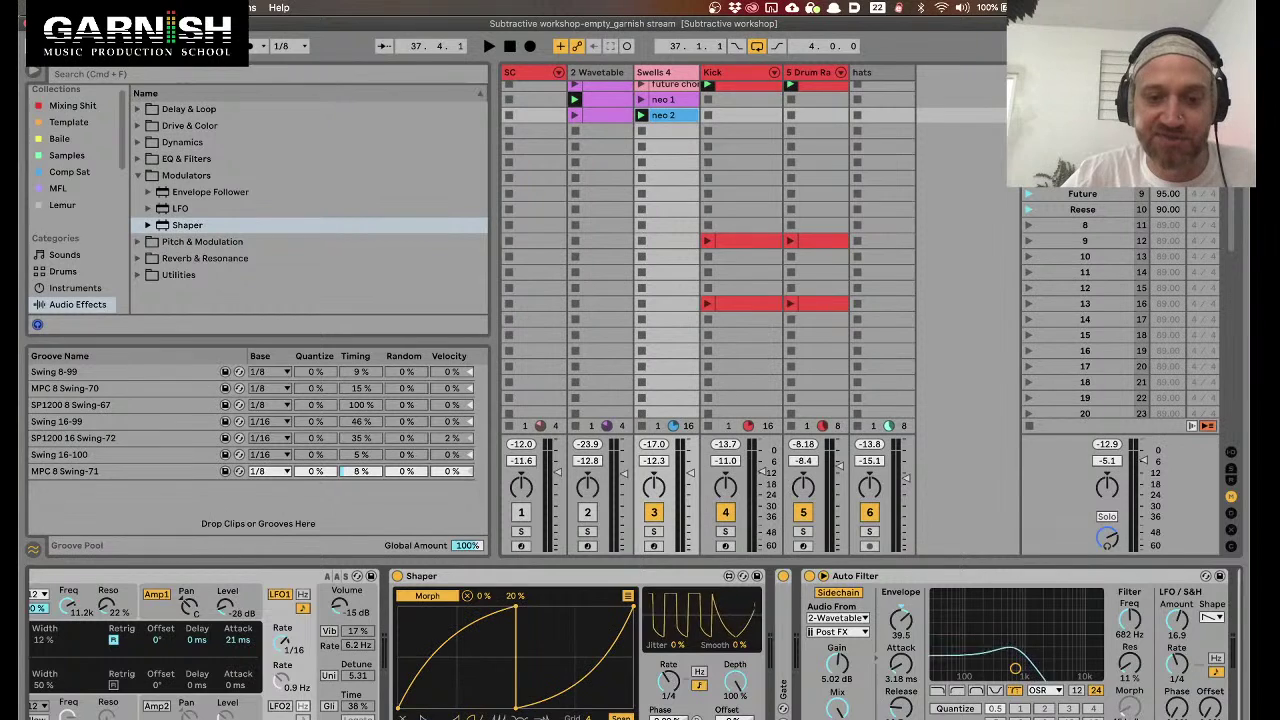
pyautogui.click(440, 717)
pyautogui.click(460, 717)
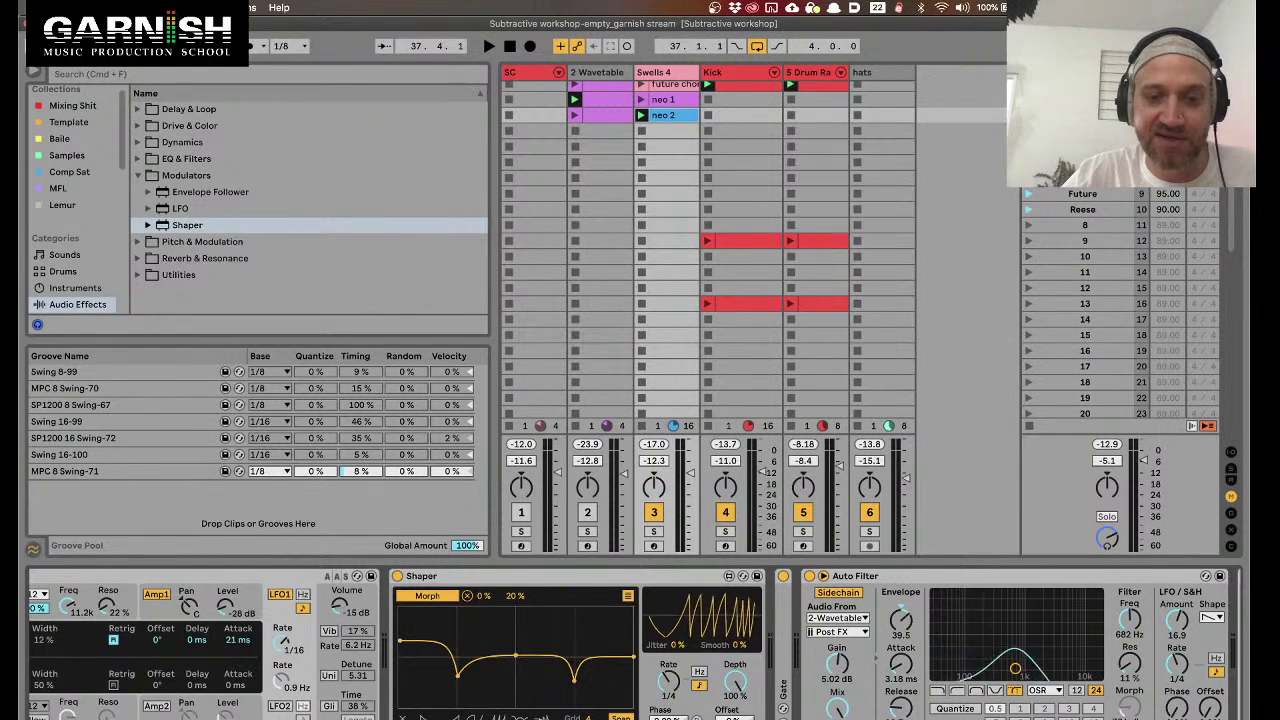
pyautogui.click(480, 717)
pyautogui.click(500, 717)
pyautogui.press('space')
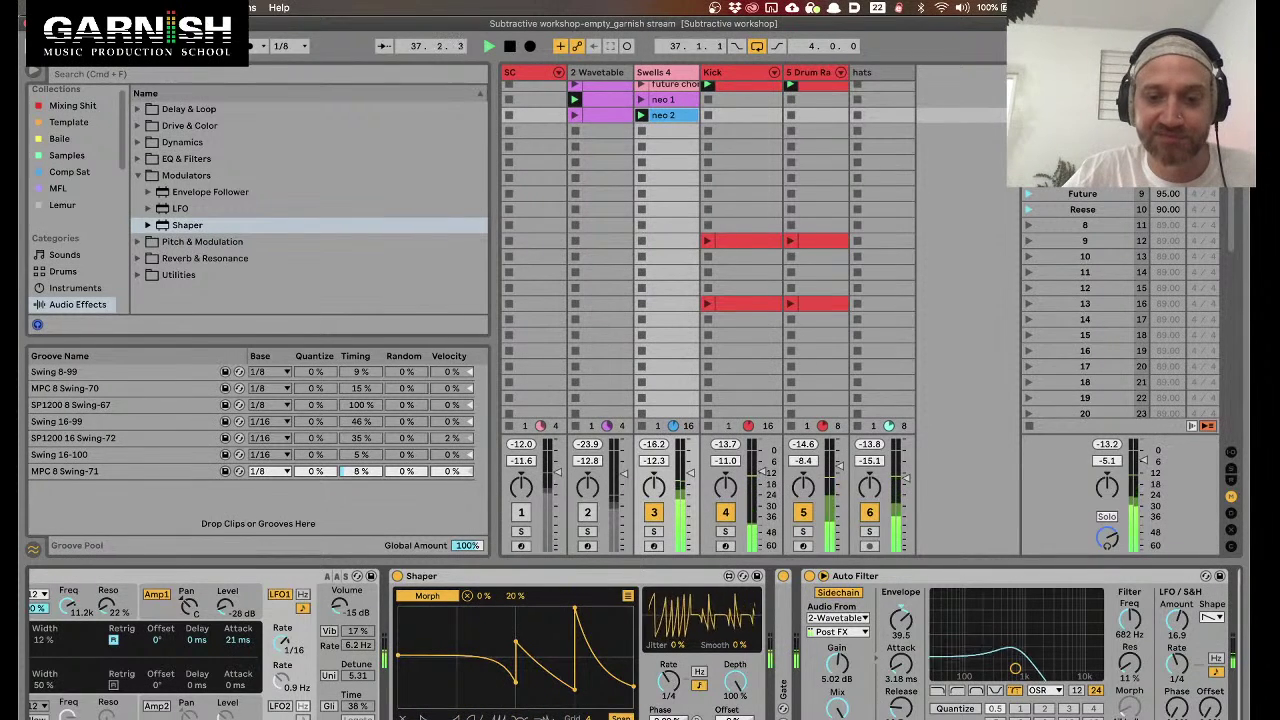
pyautogui.press('space')
# Load Shaper's preset falling decay curve and place its starting breakpoint at full height at the beginning of the curve
pyautogui.click(445, 717)
pyautogui.click(425, 717)
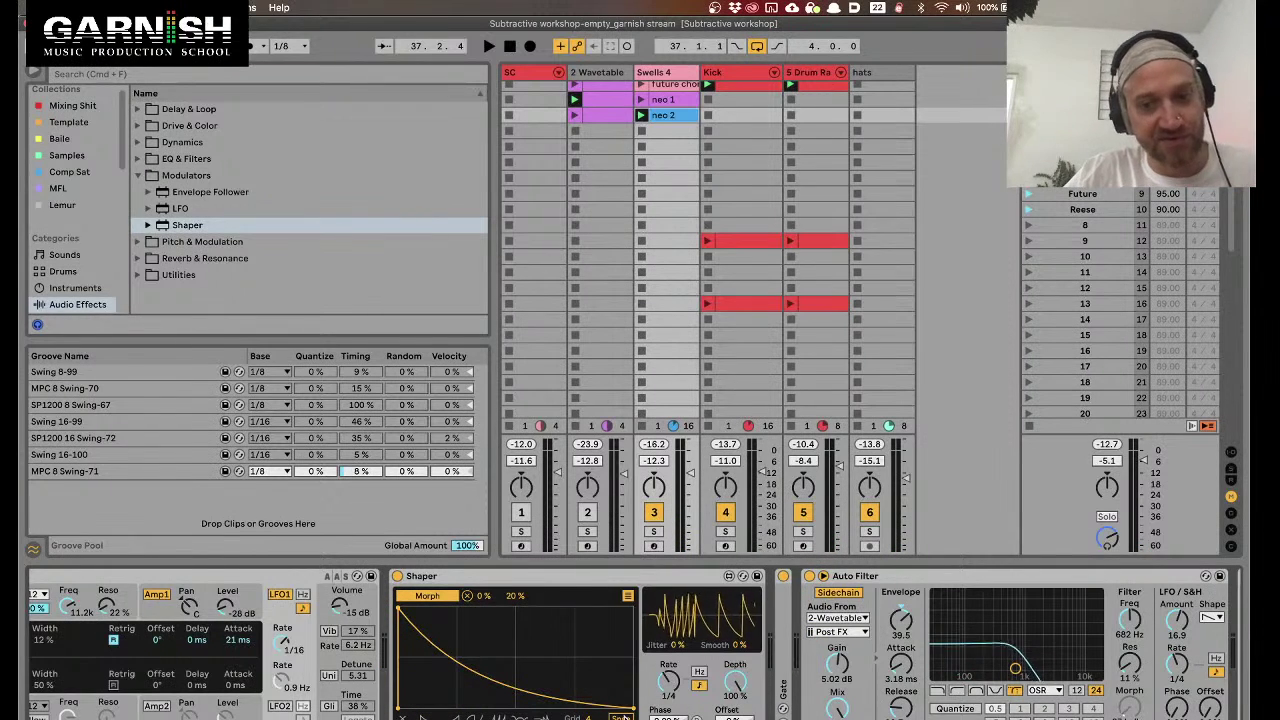
pyautogui.moveTo(398, 610); pyautogui.dragTo(375, 585)
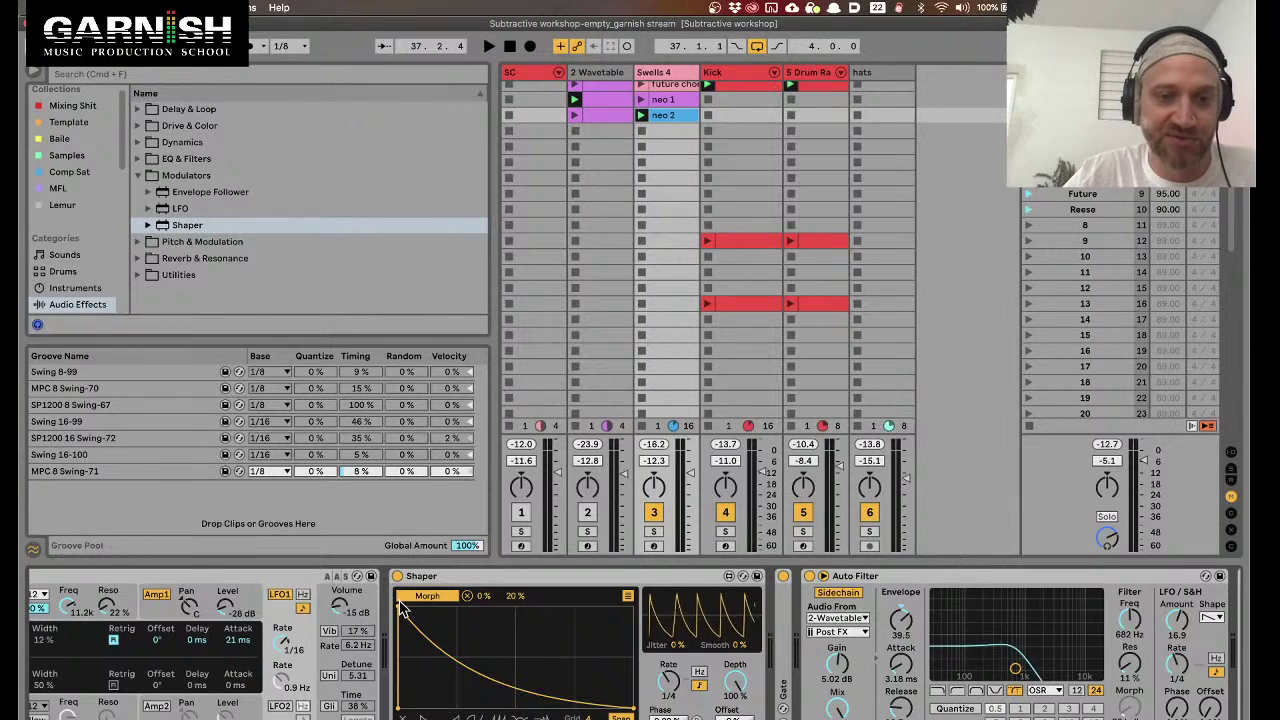
# Move Shaper's first peak one grid division later, and add a zero-level breakpoint followed by a full-height second peak at the curve's middle
pyautogui.moveTo(400, 612); pyautogui.dragTo(351, 547)
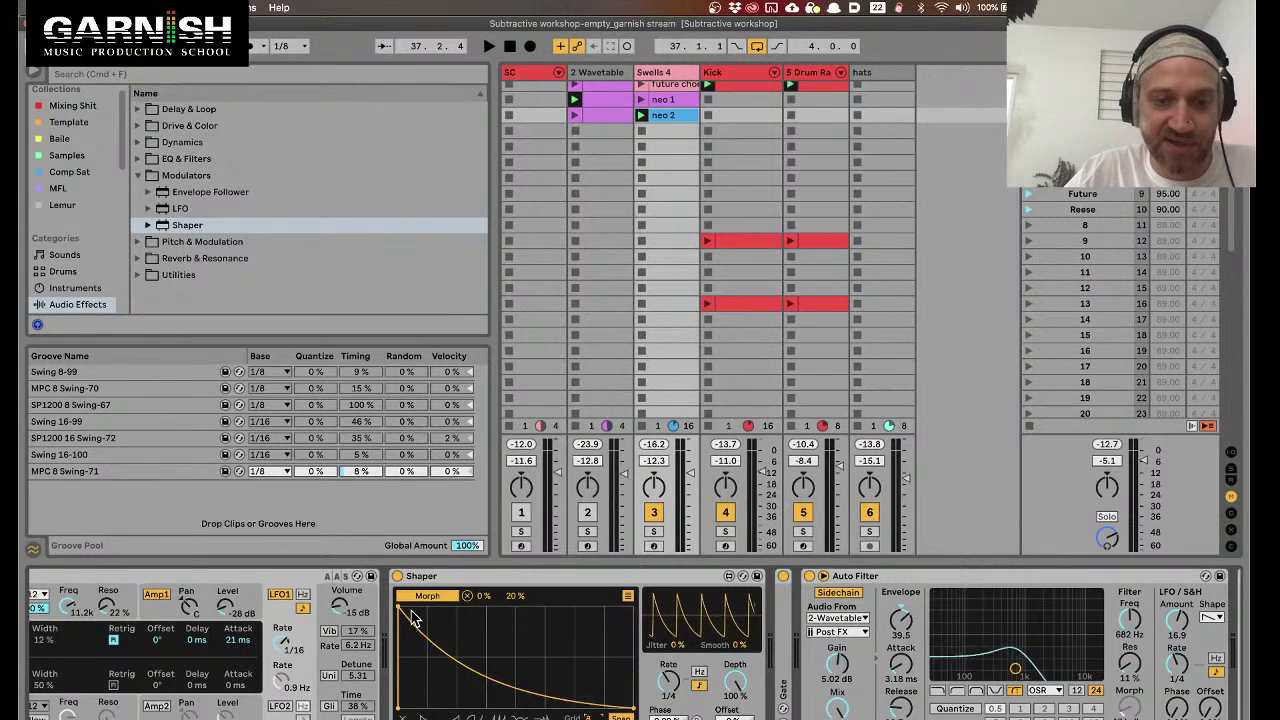
pyautogui.moveTo(401, 614); pyautogui.dragTo(440, 603)
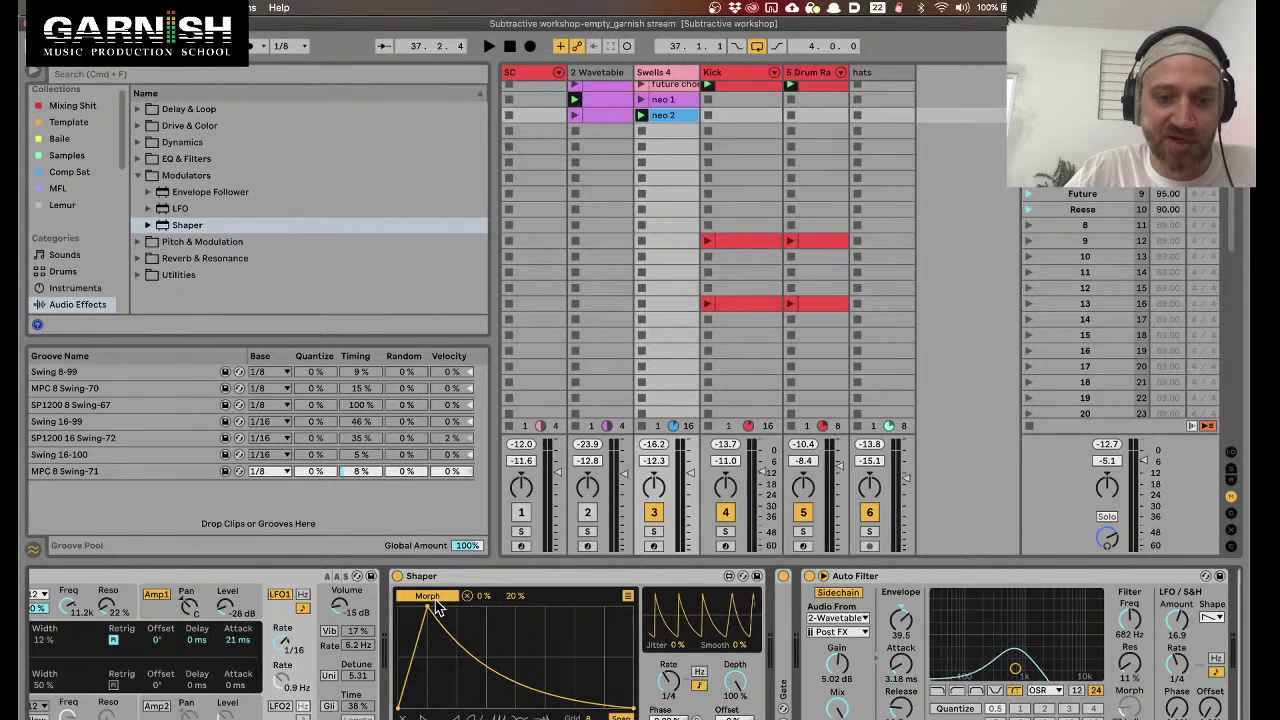
pyautogui.moveTo(477, 665); pyautogui.dragTo(500, 710)
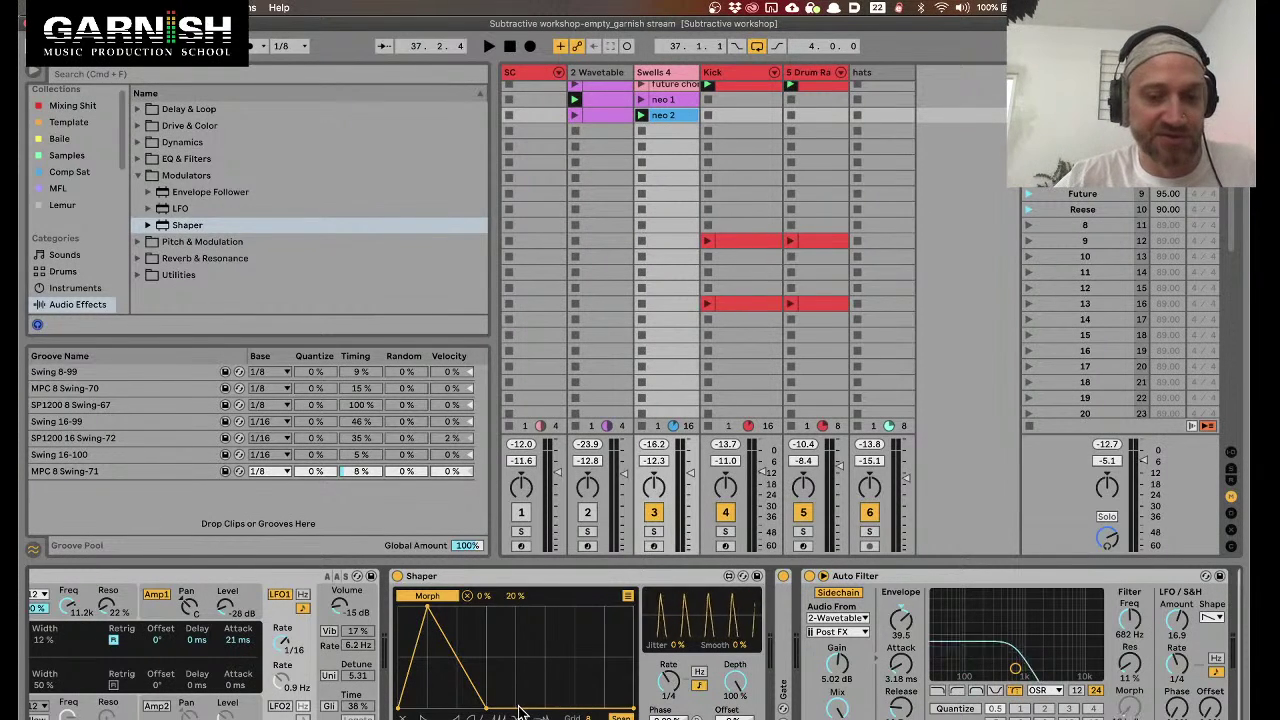
pyautogui.moveTo(519, 711); pyautogui.dragTo(518, 610)
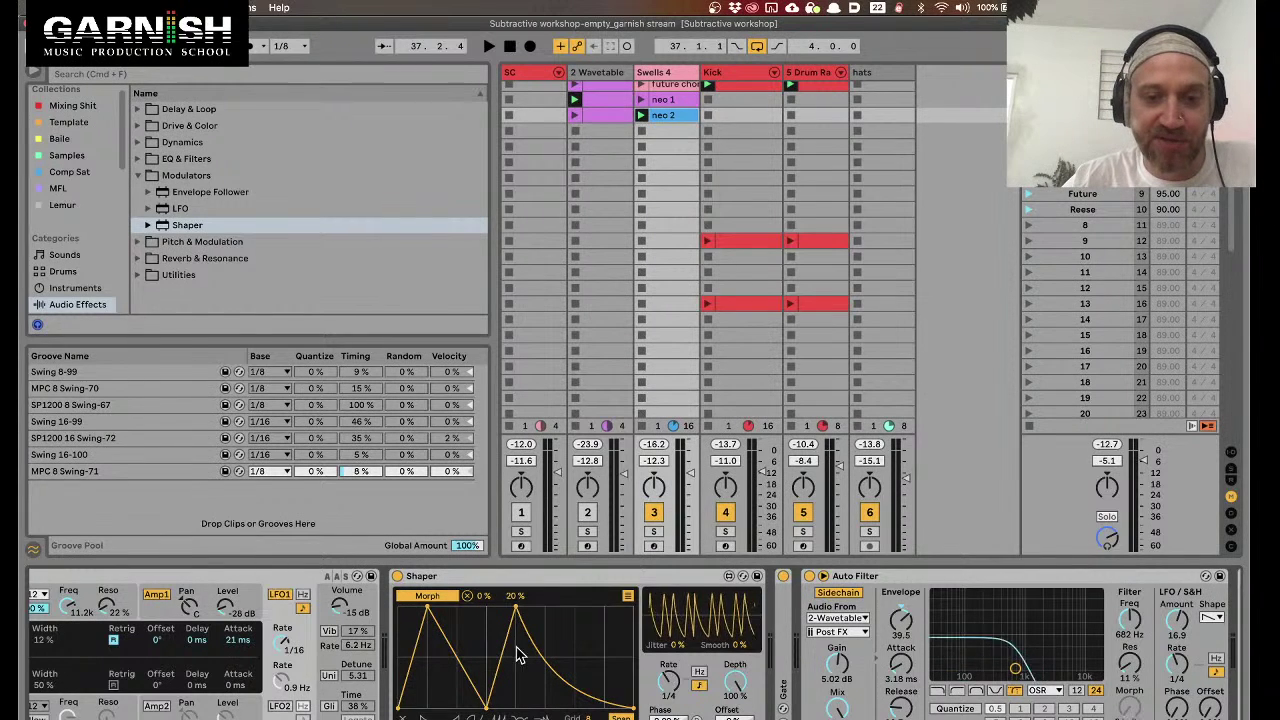
# Bend Shaper's segments into a square first plateau, a curved second rise and an outward-bowed final decay, and set Morph's maximum to 14 % during playback
pyautogui.moveTo(505, 652); pyautogui.dragTo(534, 605)
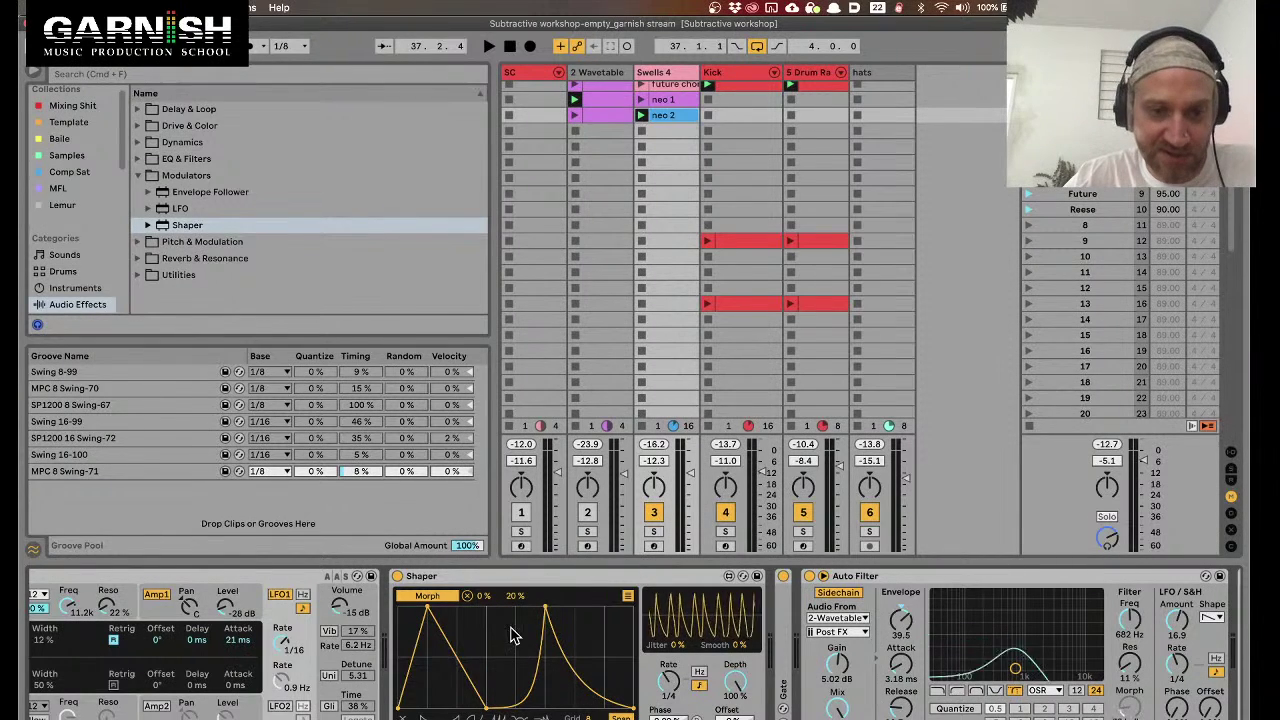
pyautogui.moveTo(544, 606); pyautogui.dragTo(517, 606)
pyautogui.moveTo(490, 710); pyautogui.dragTo(437, 680)
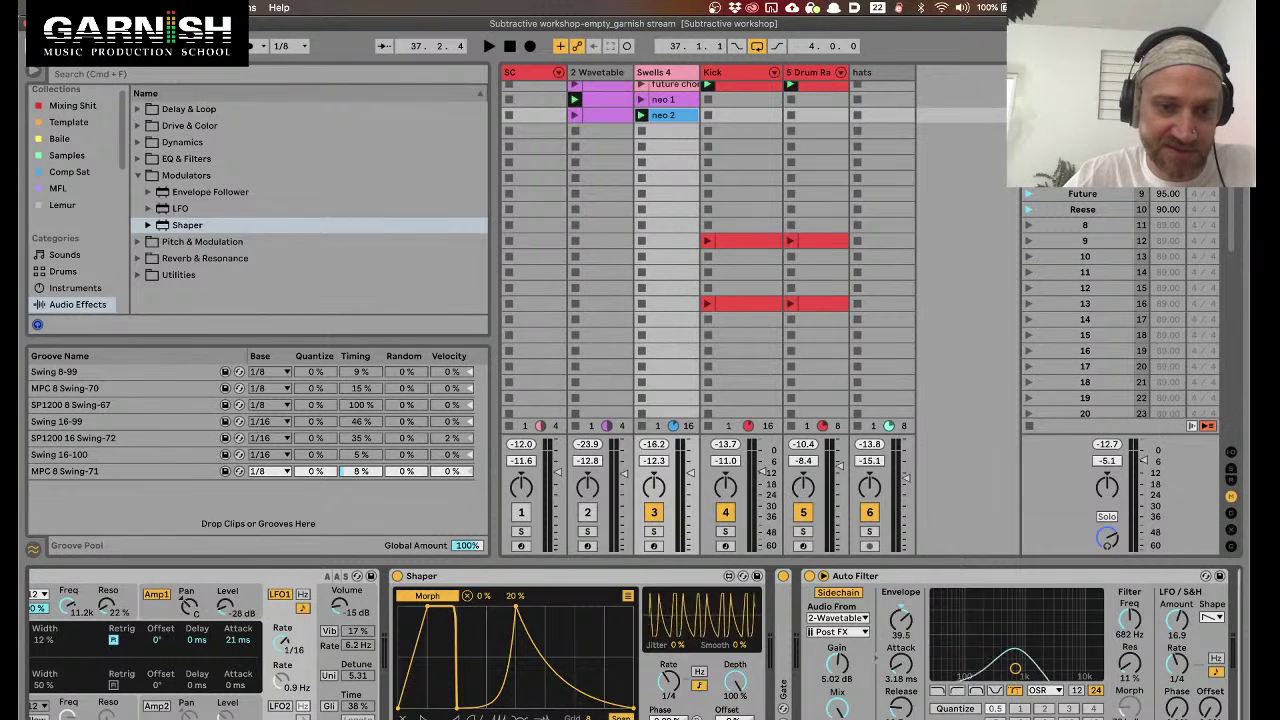
pyautogui.press('space')
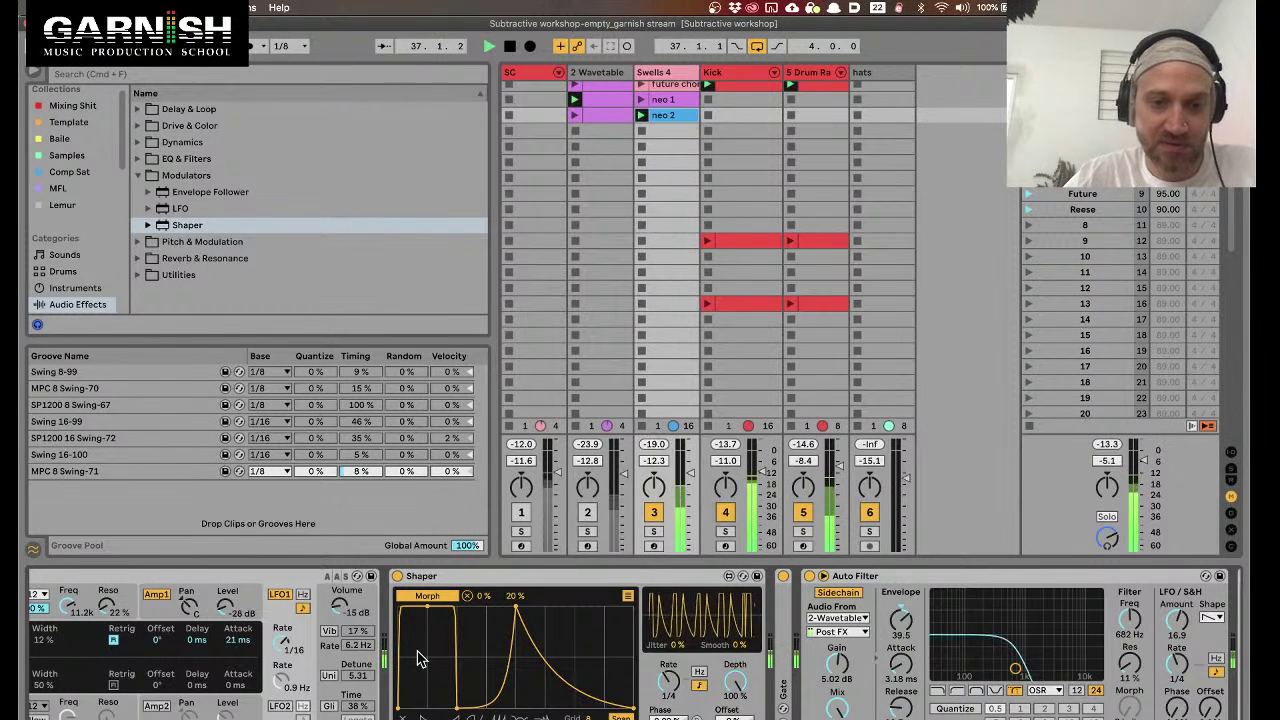
pyautogui.moveTo(554, 657); pyautogui.dragTo(511, 603)
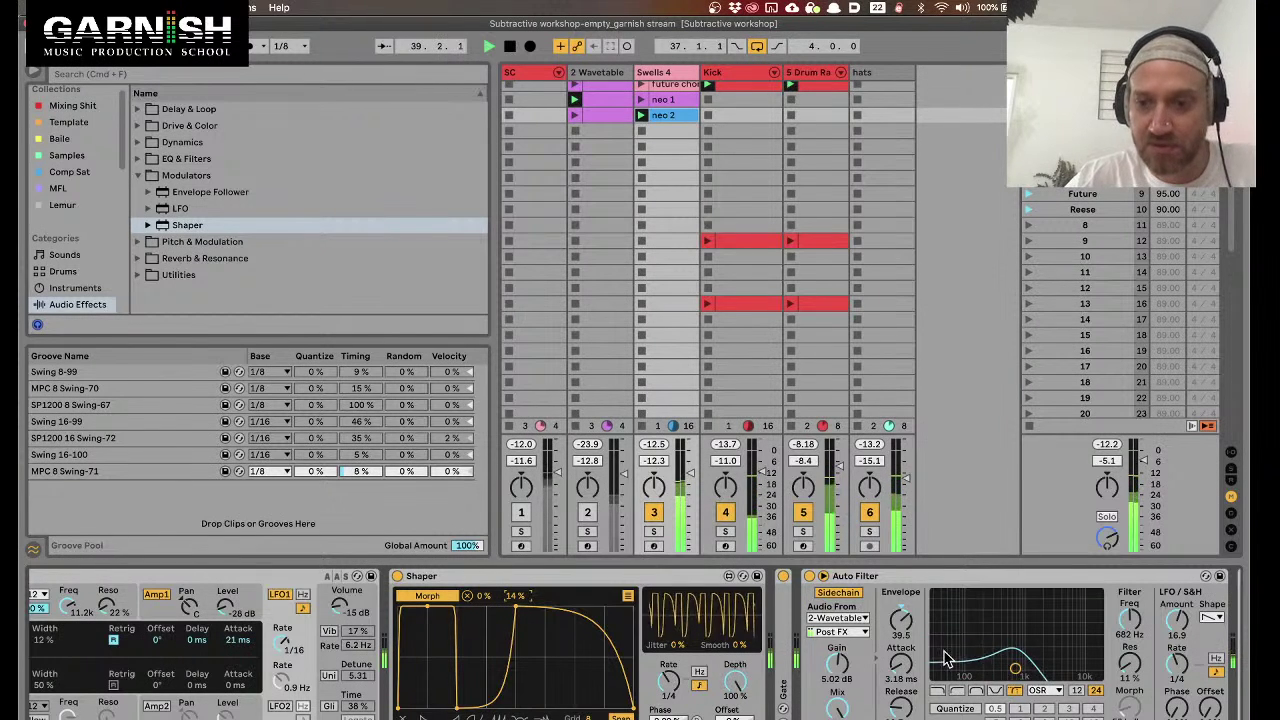
# Set Auto Filter's LFO amount to 9.19, and launch the third and finally the first clip on the 2 Wavetable track
pyautogui.moveTo(1177, 620)
pyautogui.mouseDown()
pyautogui.moveTo(1177, 640)
pyautogui.moveTo(1177, 626)
pyautogui.mouseUp()
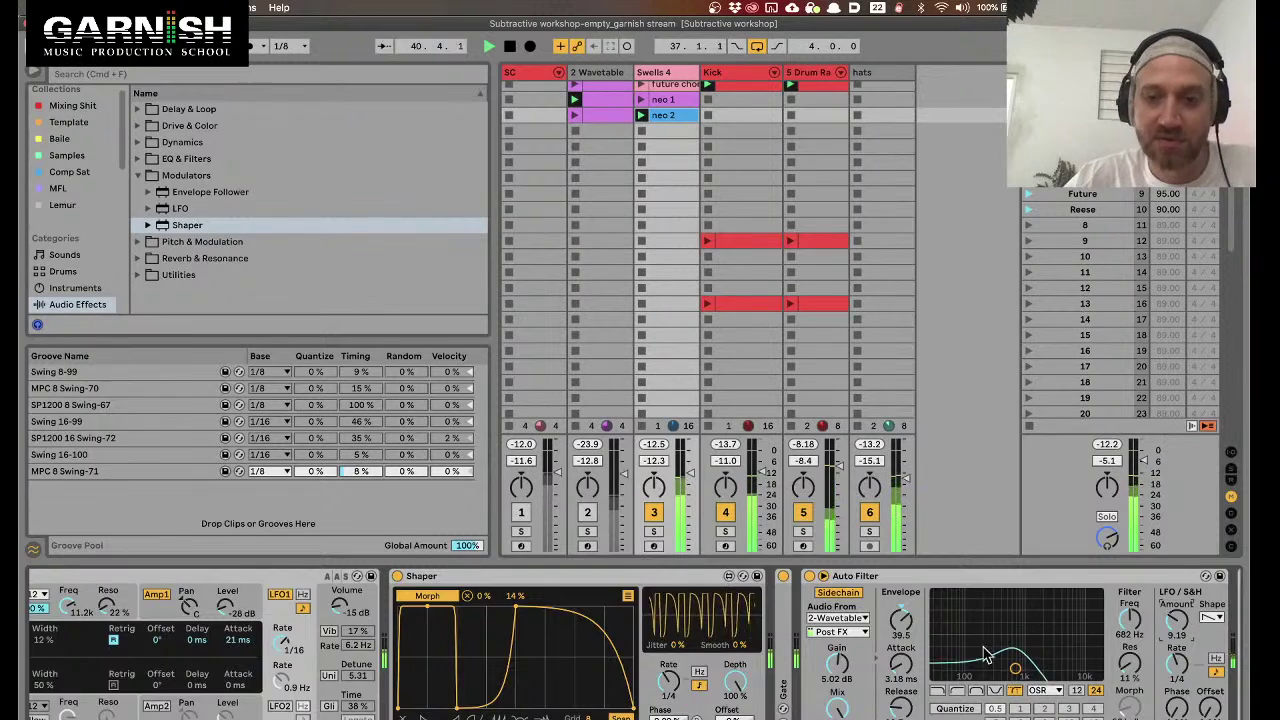
pyautogui.hscroll(3, 985, 655)
pyautogui.click(574, 115)
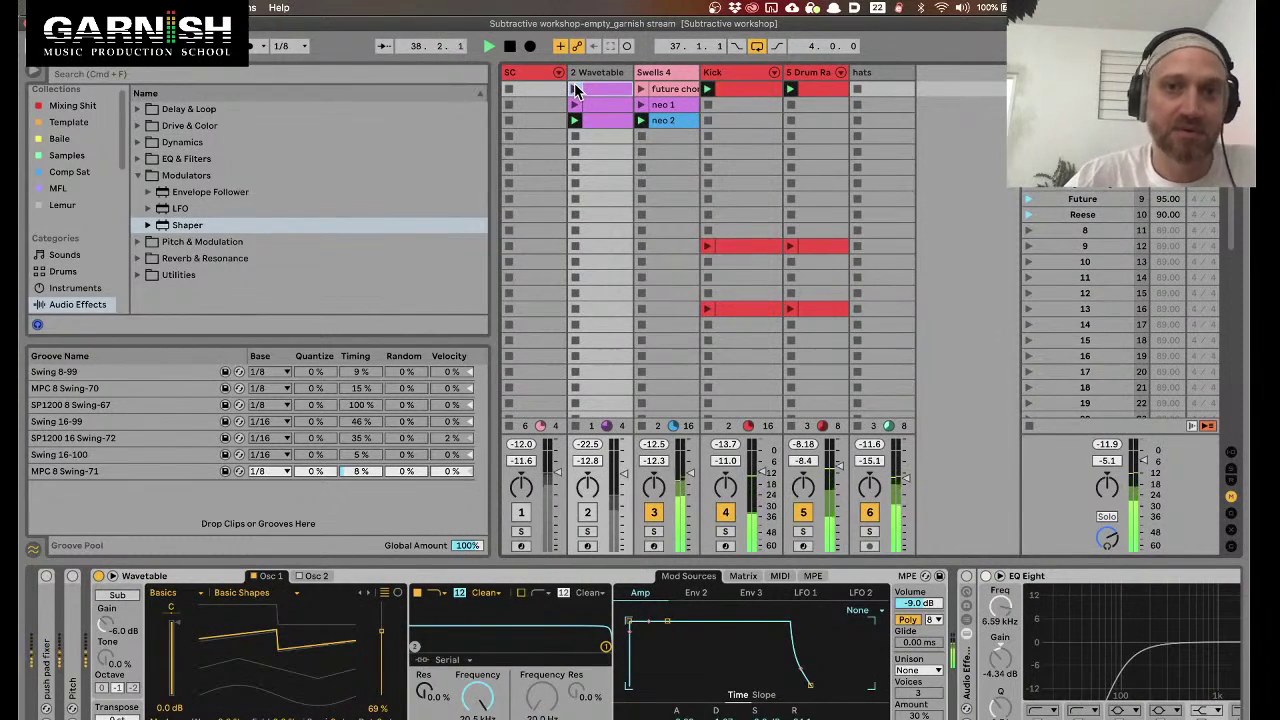
pyautogui.click(575, 89)
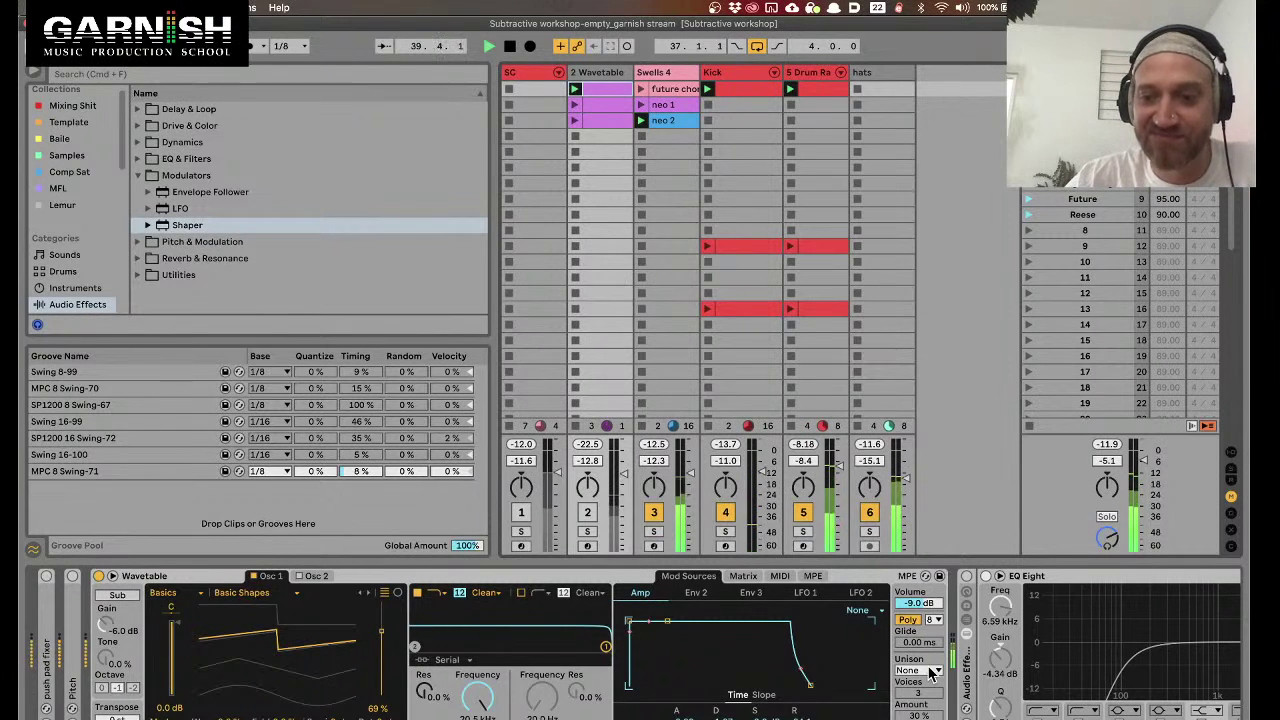
# Return to the Swells 4 chain and examine Shaper's list of mapped parameters and its Rate and Smooth controls
pyautogui.click(655, 76)
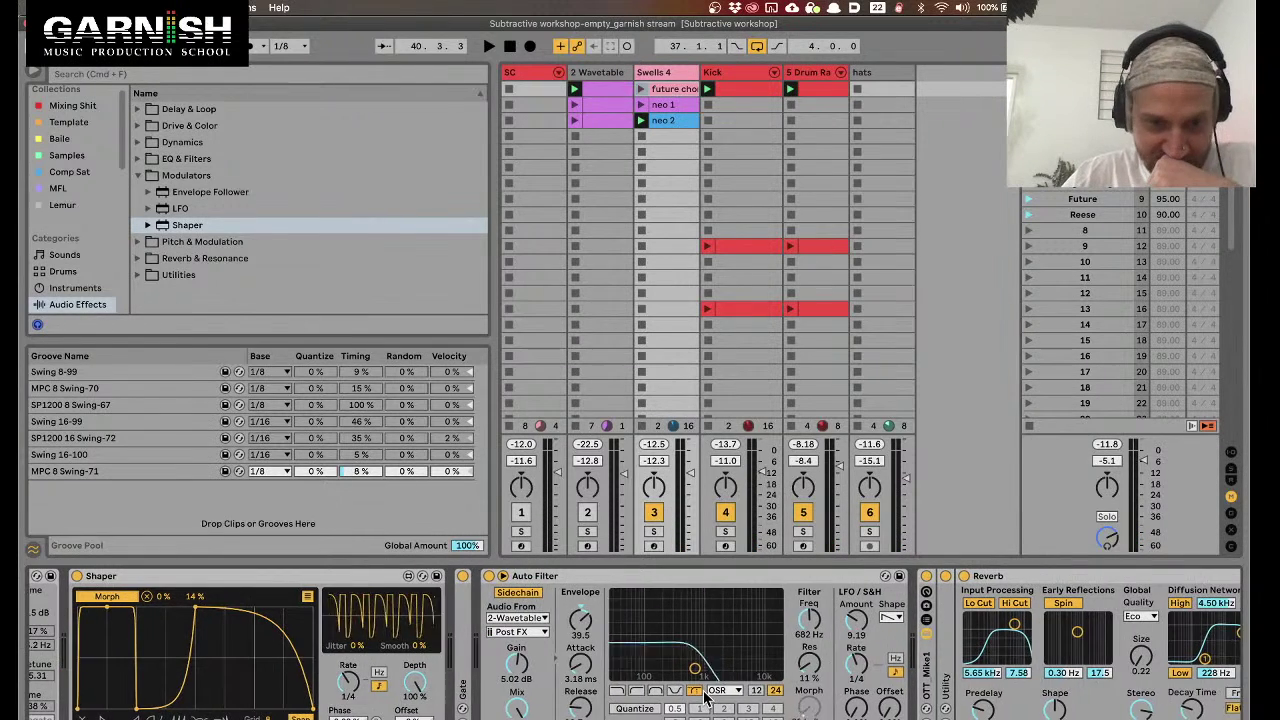
pyautogui.hscroll(-2, 705, 697)
pyautogui.hscroll(-5, 705, 697)
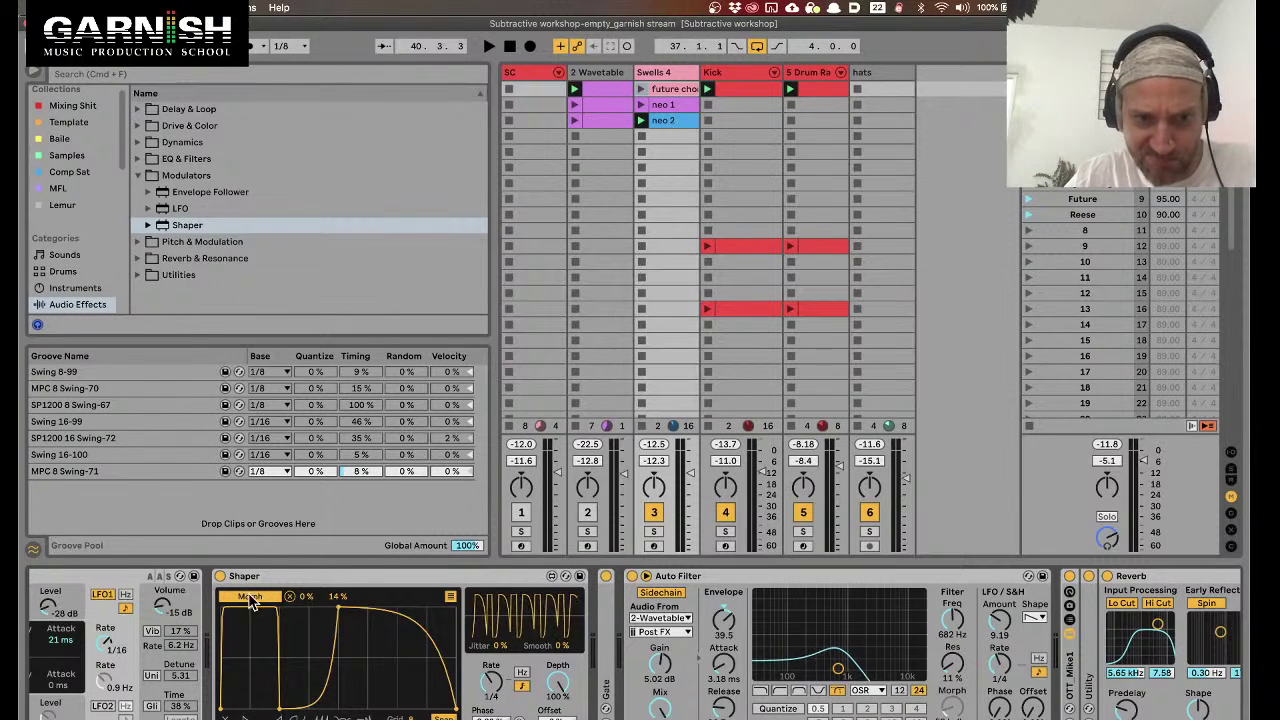
pyautogui.click(449, 597)
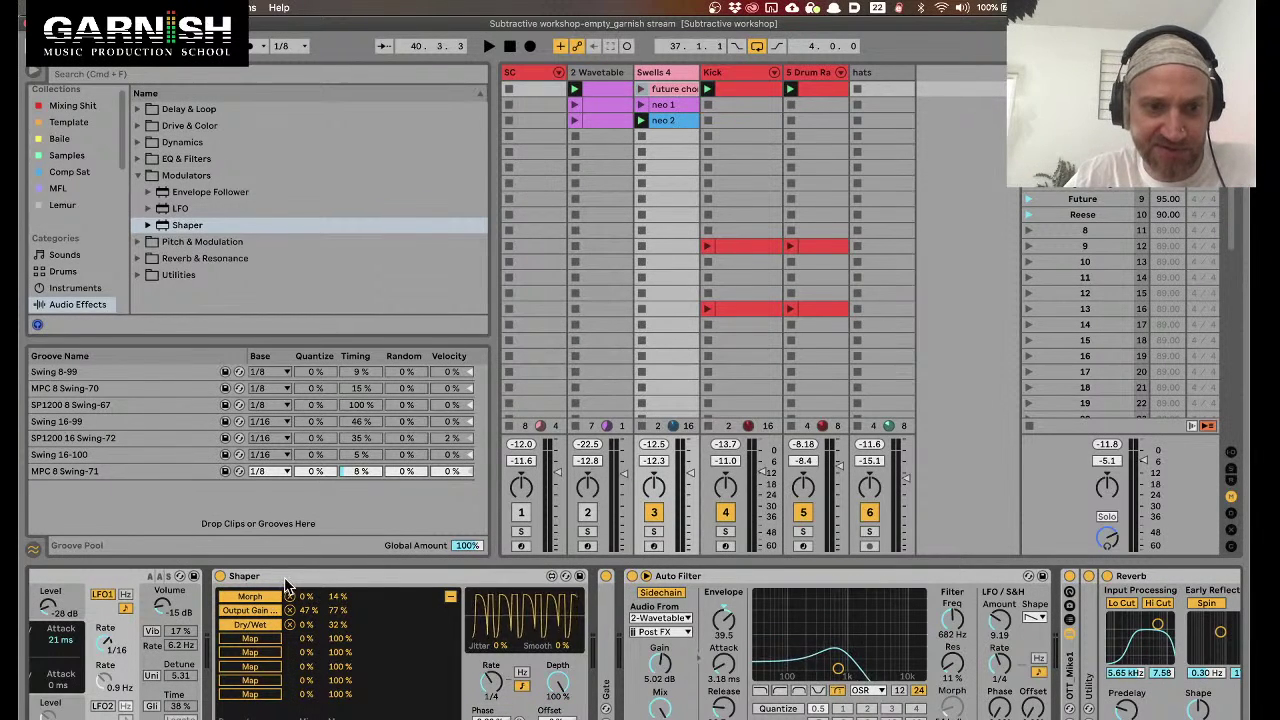
pyautogui.click(688, 579)
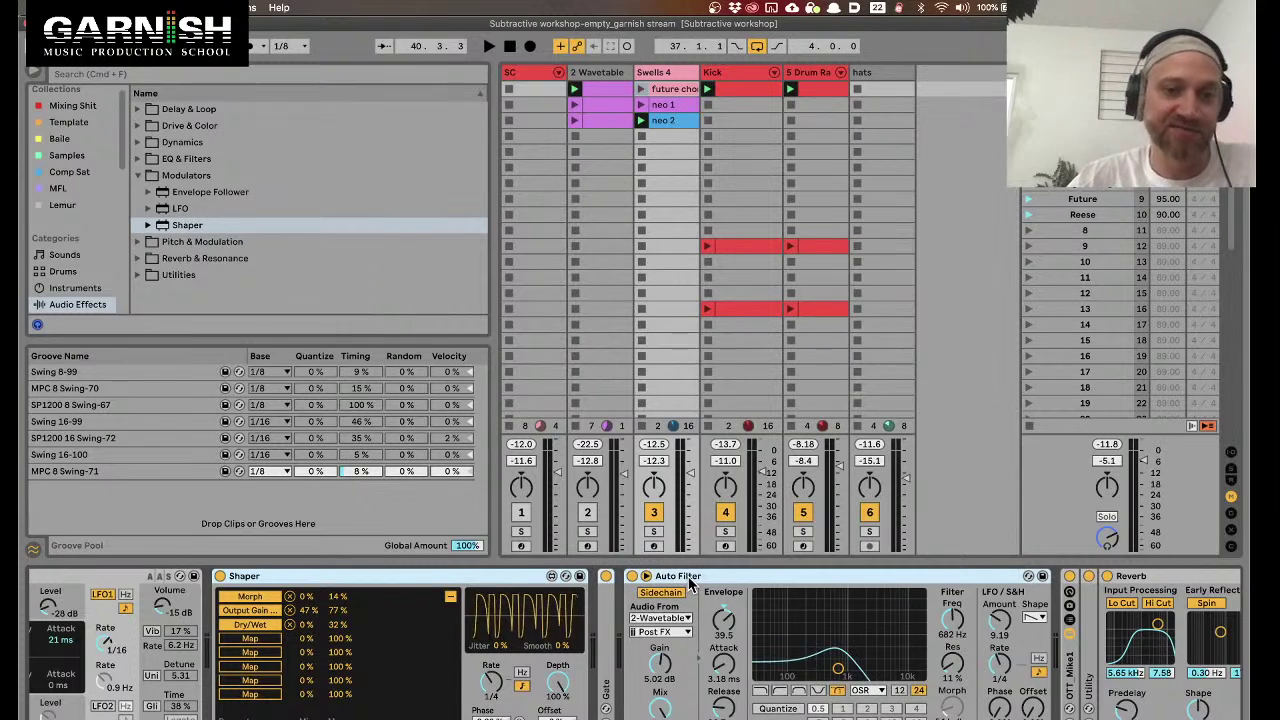
pyautogui.click(450, 597)
pyautogui.click(488, 586)
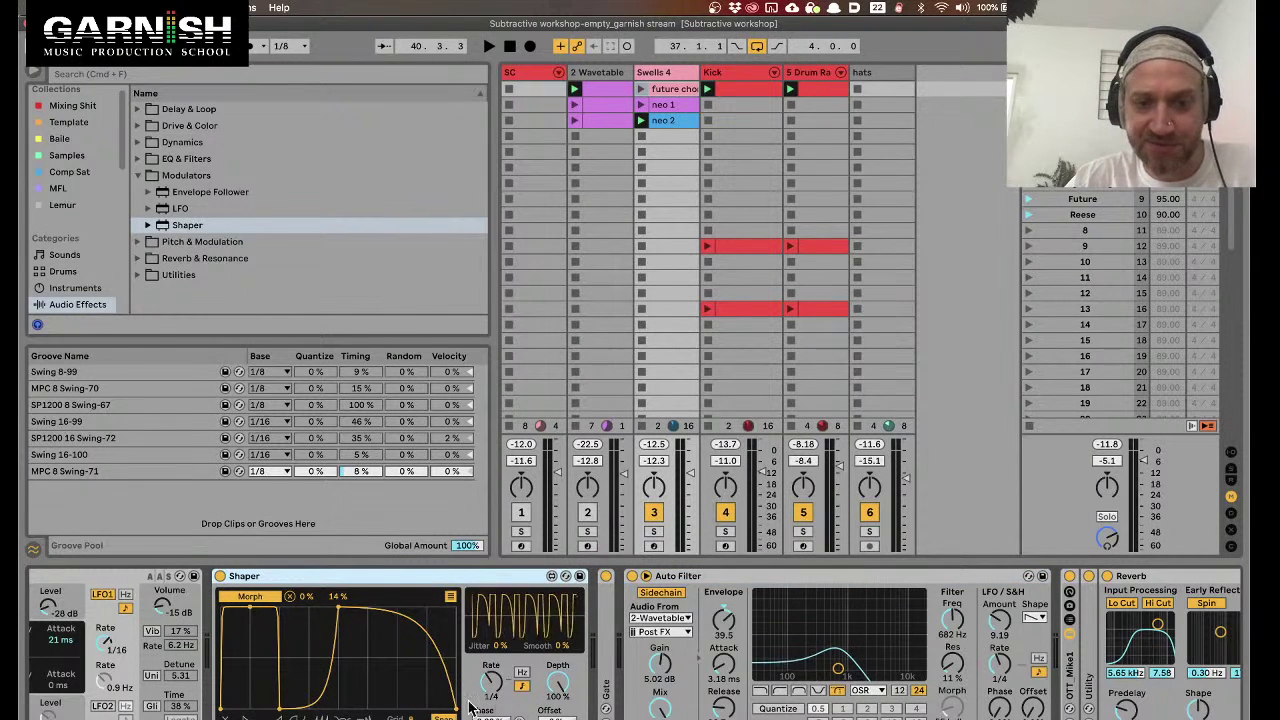
pyautogui.moveTo(503, 683); pyautogui.dragTo(503, 692)
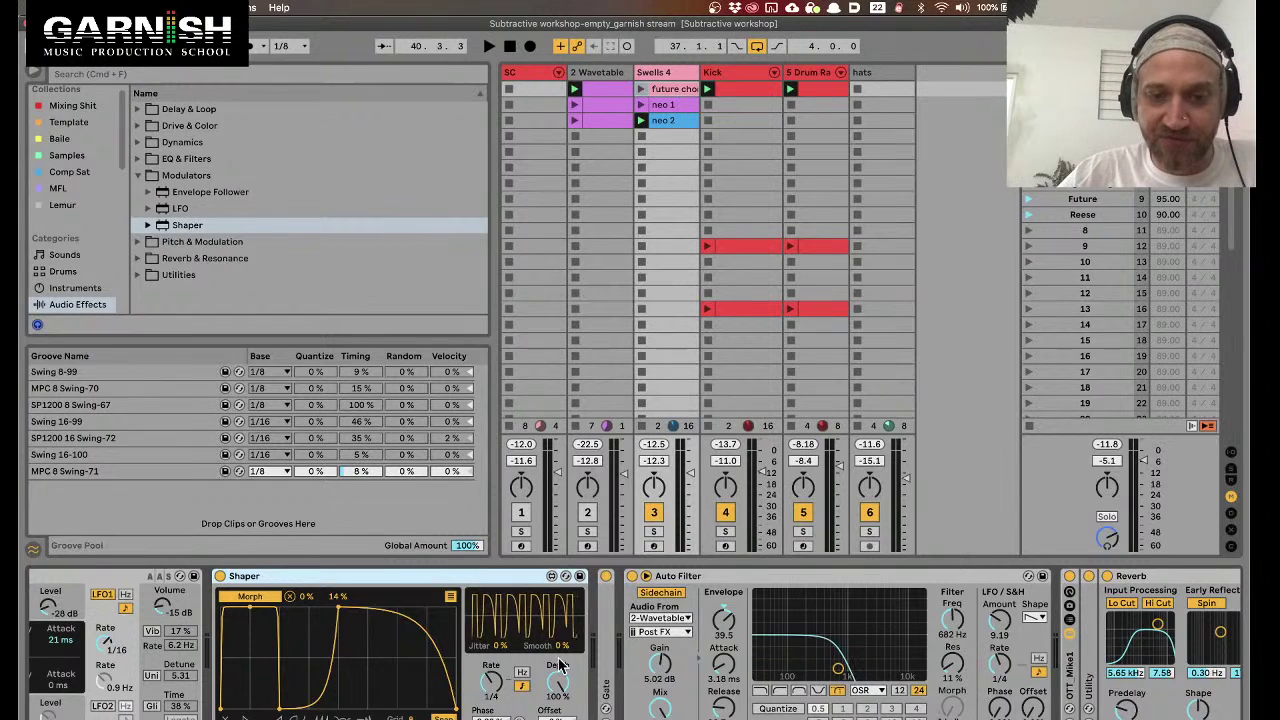
pyautogui.click(560, 646)
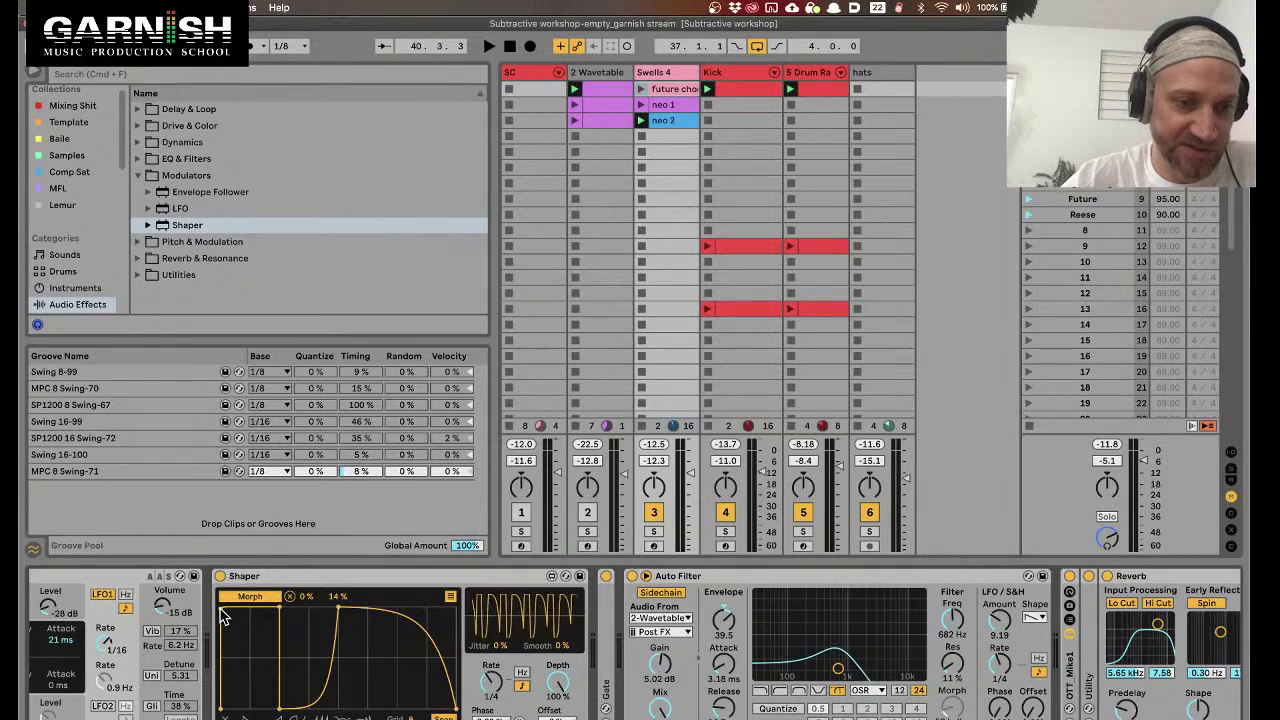
# Reshape the second hump of Shaper's curve into a full-height square pulse two grid divisions wide, with vertical rise and drop
pyautogui.click(333, 680)
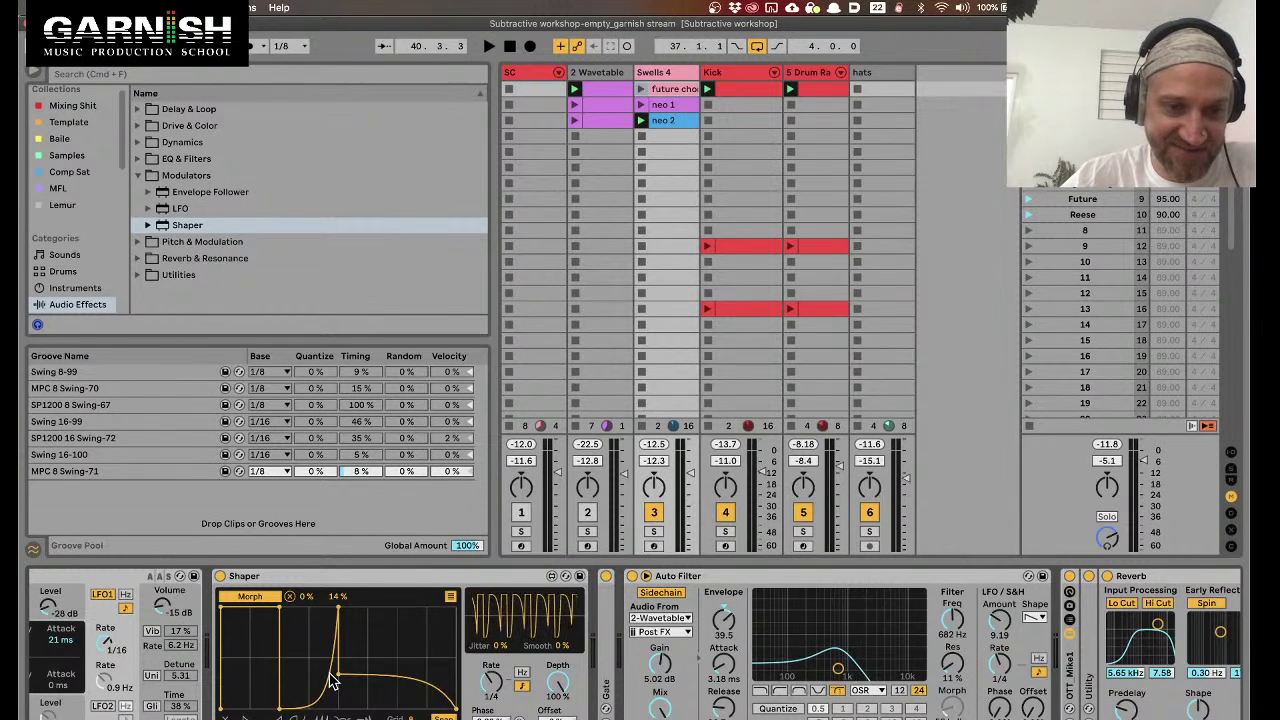
pyautogui.moveTo(398, 676); pyautogui.dragTo(397, 608)
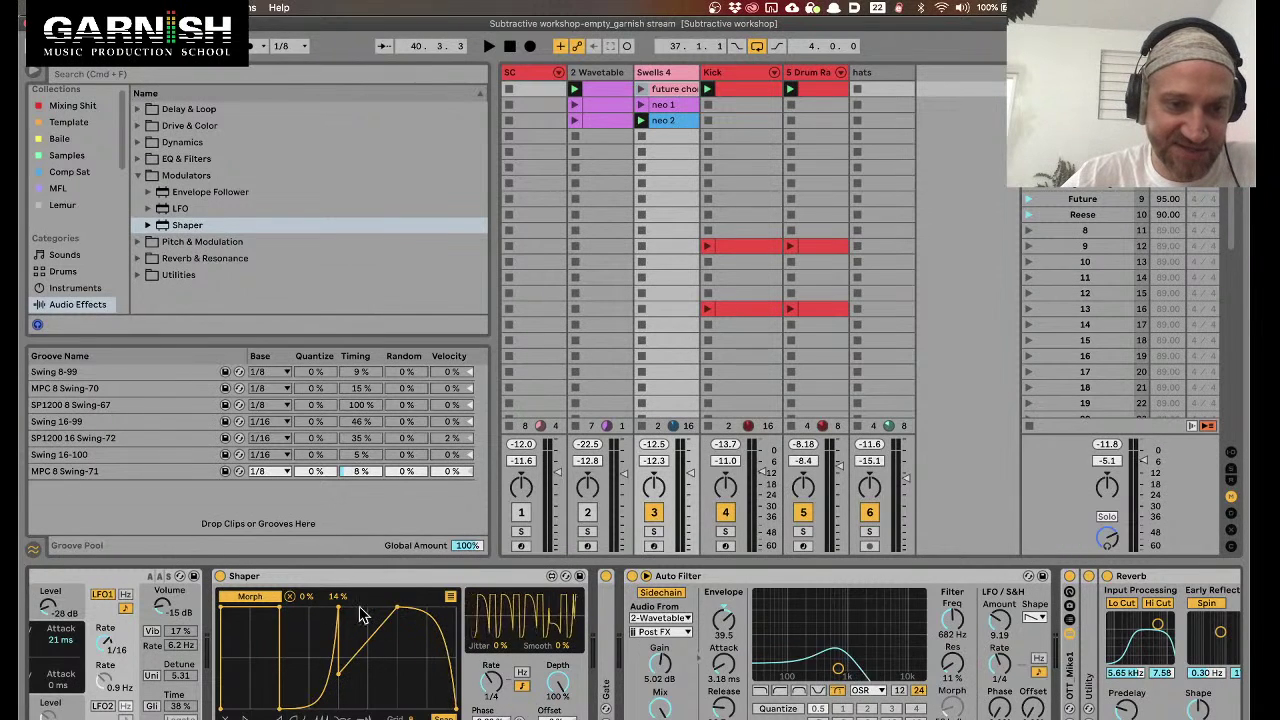
pyautogui.doubleClick(340, 677)
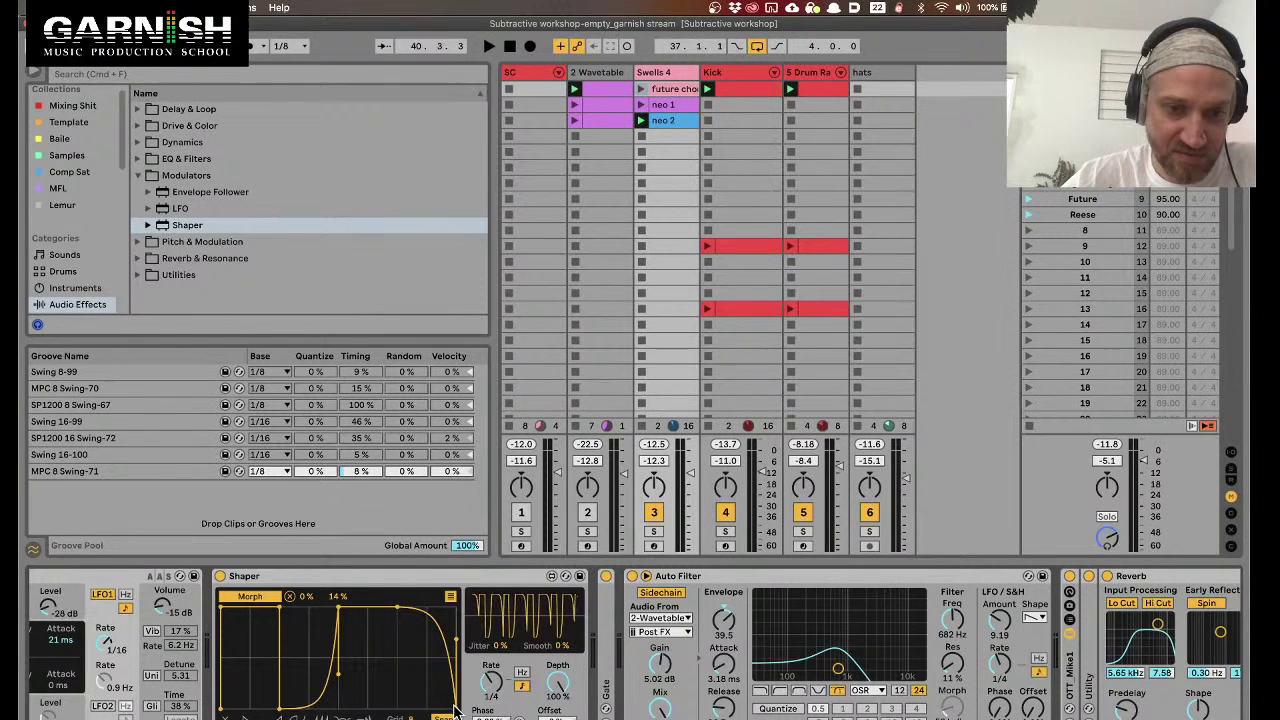
pyautogui.moveTo(460, 712); pyautogui.dragTo(408, 715)
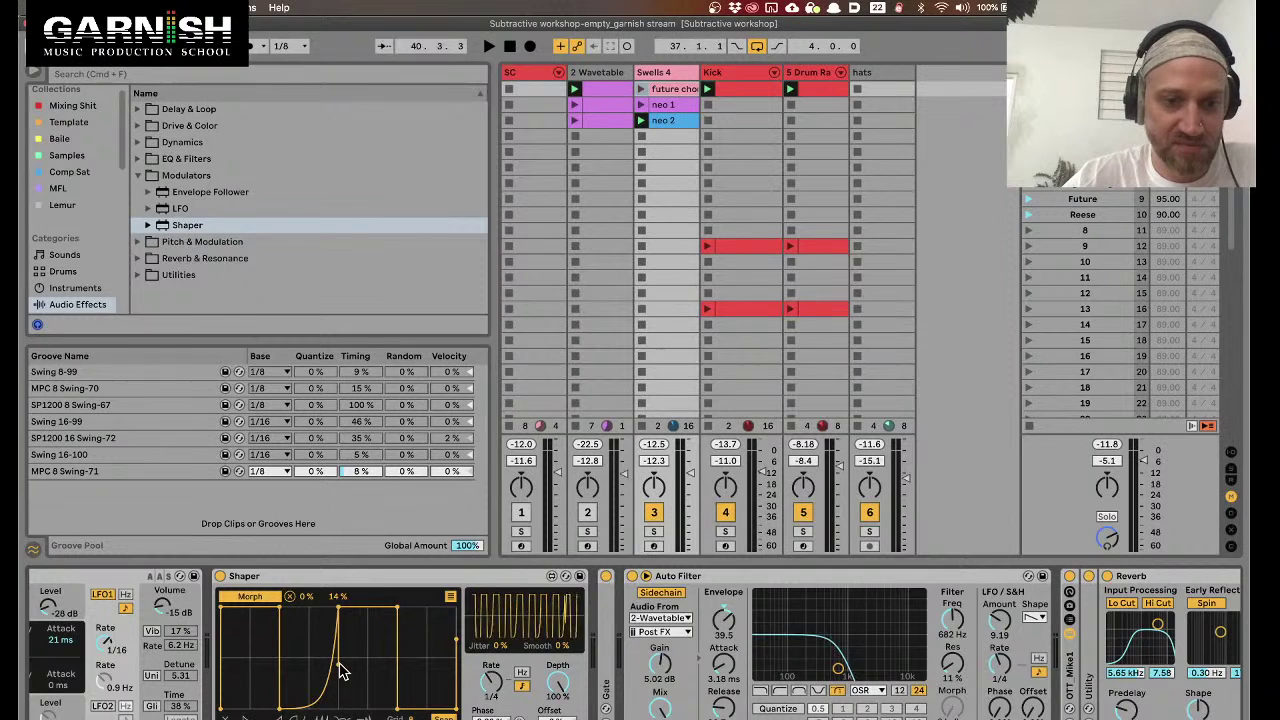
pyautogui.keyDown('alt'); pyautogui.moveTo(340, 665); pyautogui.dragTo(334, 573); pyautogui.keyUp('alt')
pyautogui.click(329, 671)
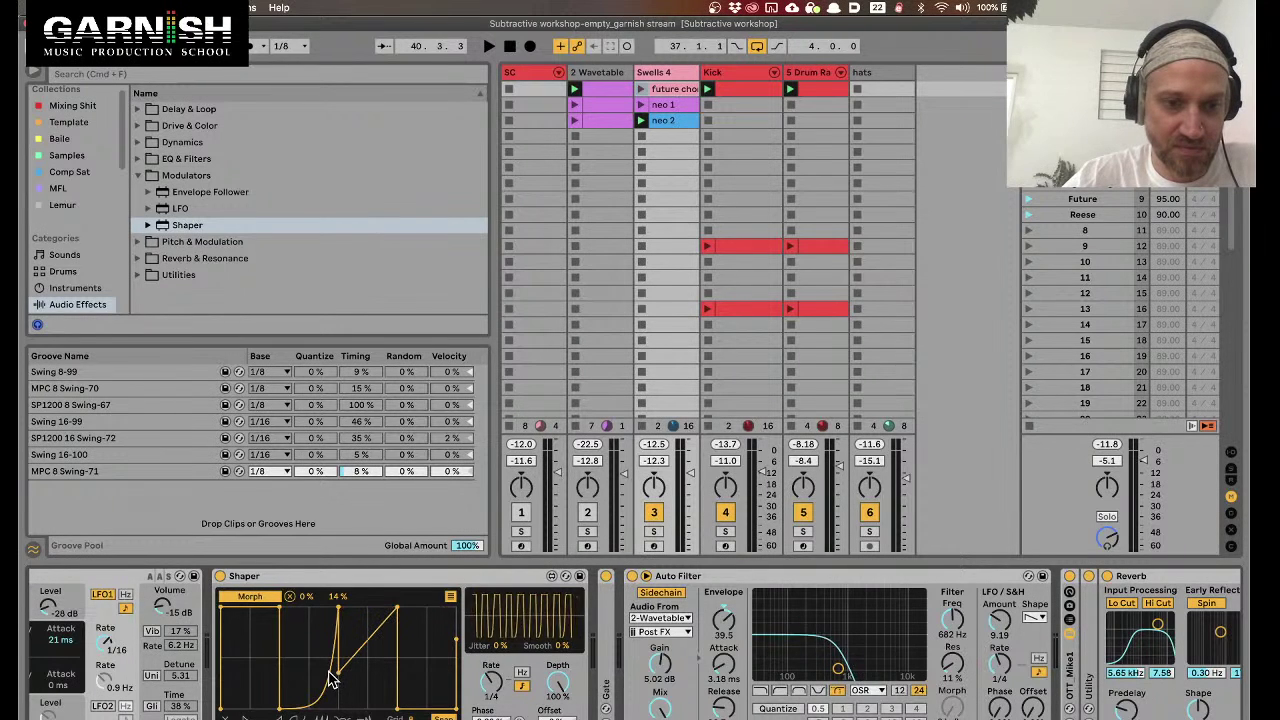
pyautogui.moveTo(338, 672); pyautogui.dragTo(358, 712)
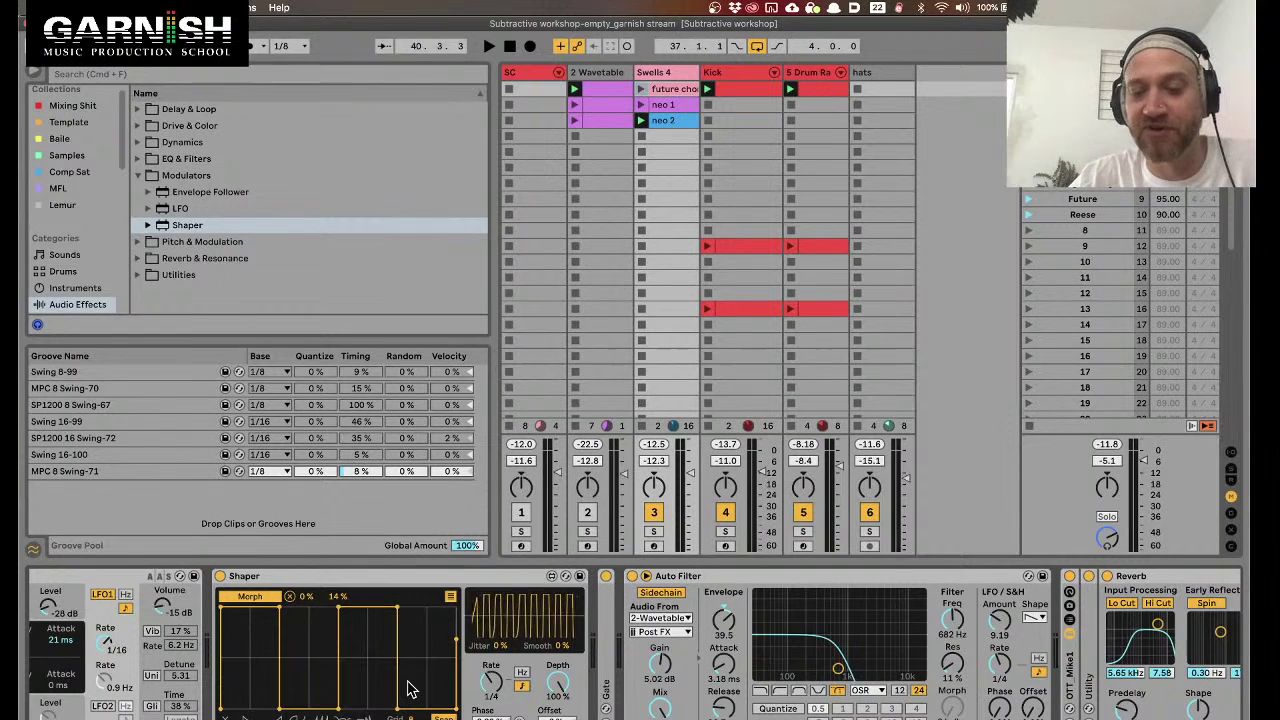
# Play the set with the square curve, switch off Gate, and compare the sound with Auto Filter off and on
pyautogui.press('space')
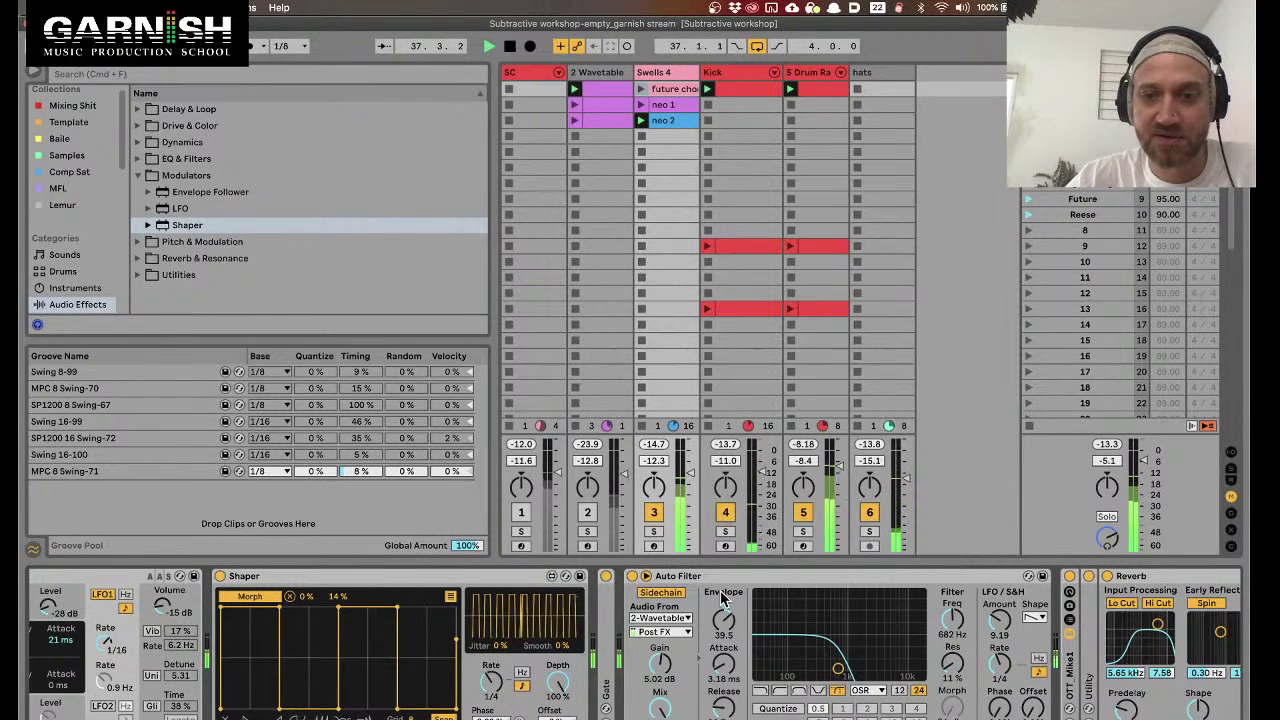
pyautogui.click(605, 577)
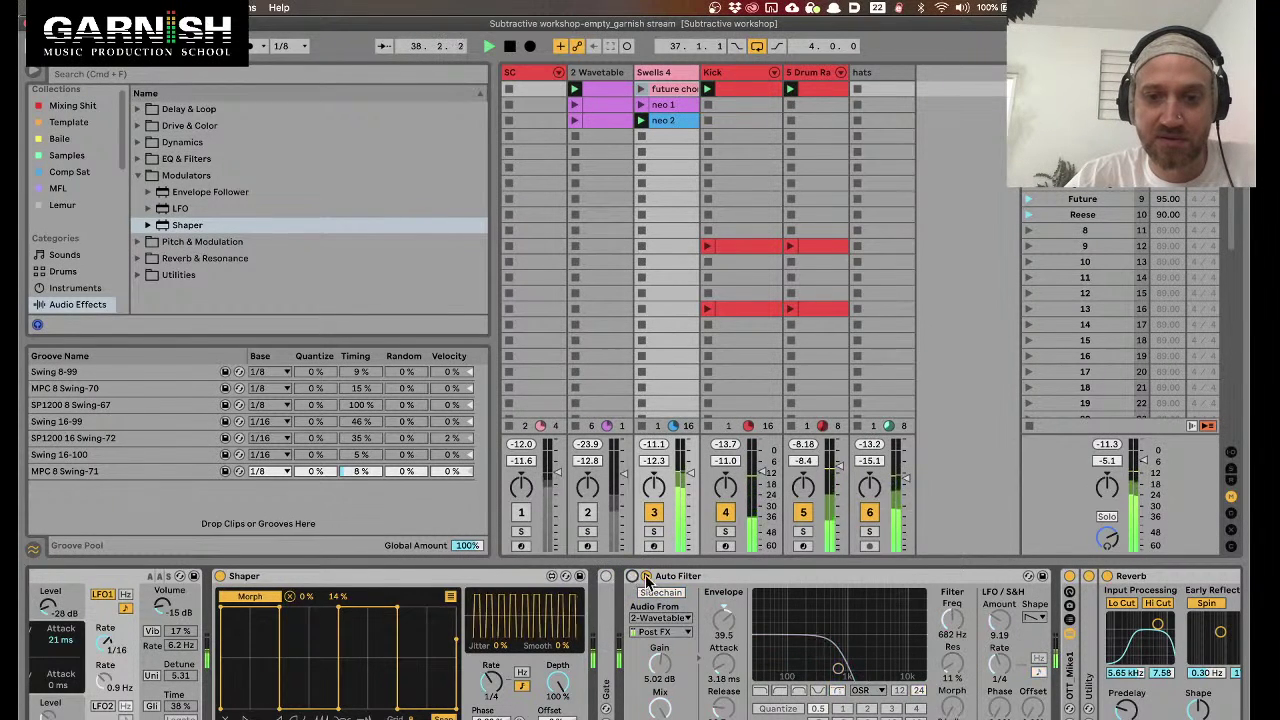
pyautogui.hscroll(-3, 703, 610)
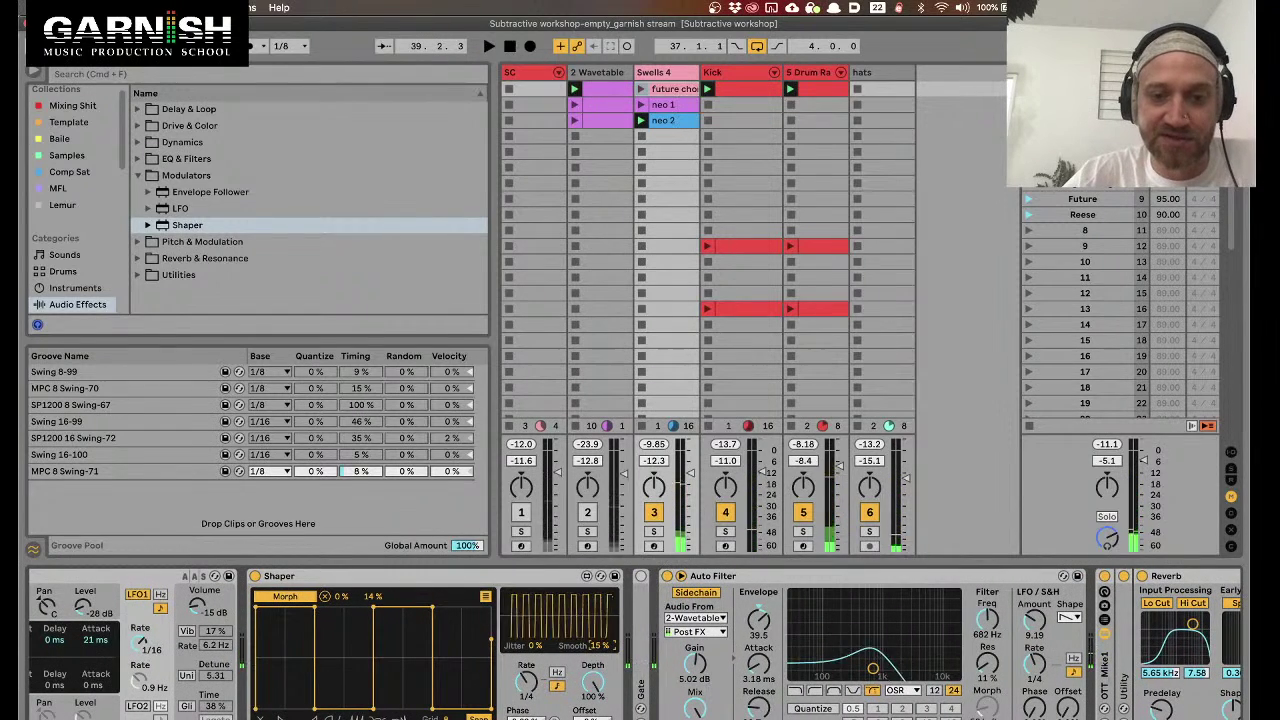
# Compare the square curve at several Smooth amounts between 0 % and 86 % with the set playing, and leave Shaper's Smooth at 27 %
pyautogui.moveTo(578, 648); pyautogui.dragTo(598, 646)
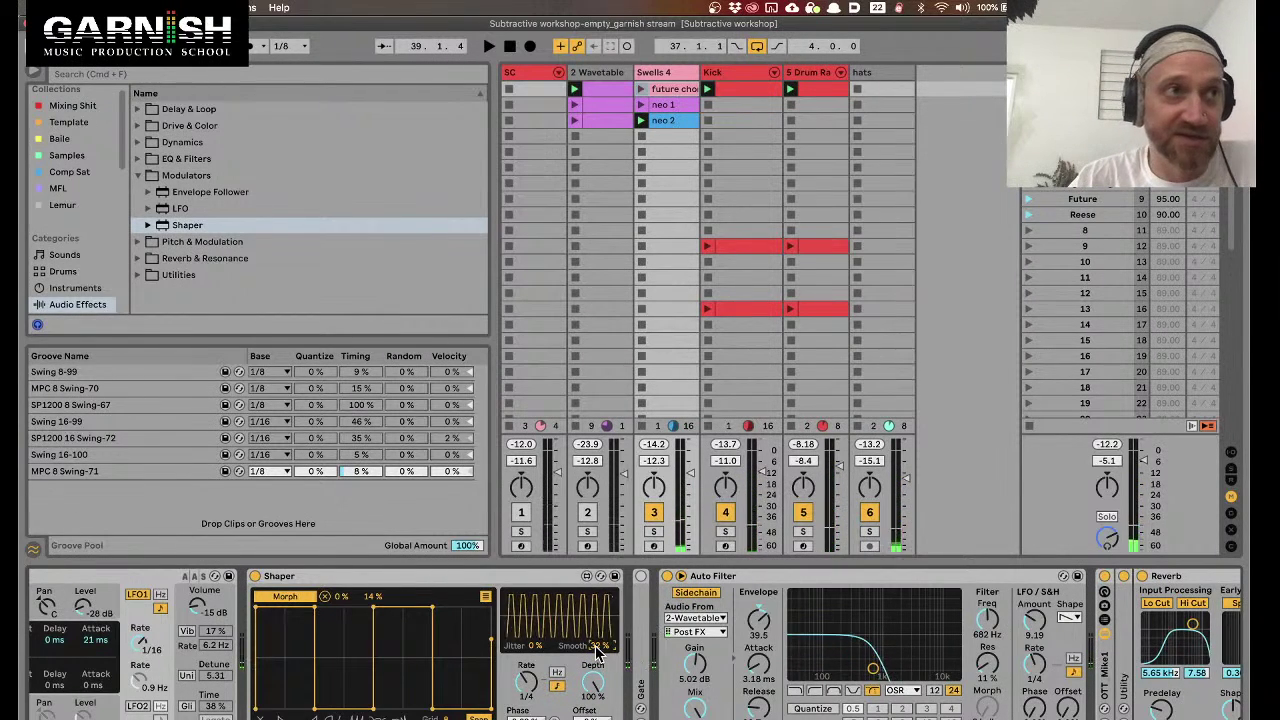
pyautogui.moveTo(598, 648); pyautogui.dragTo(598, 638)
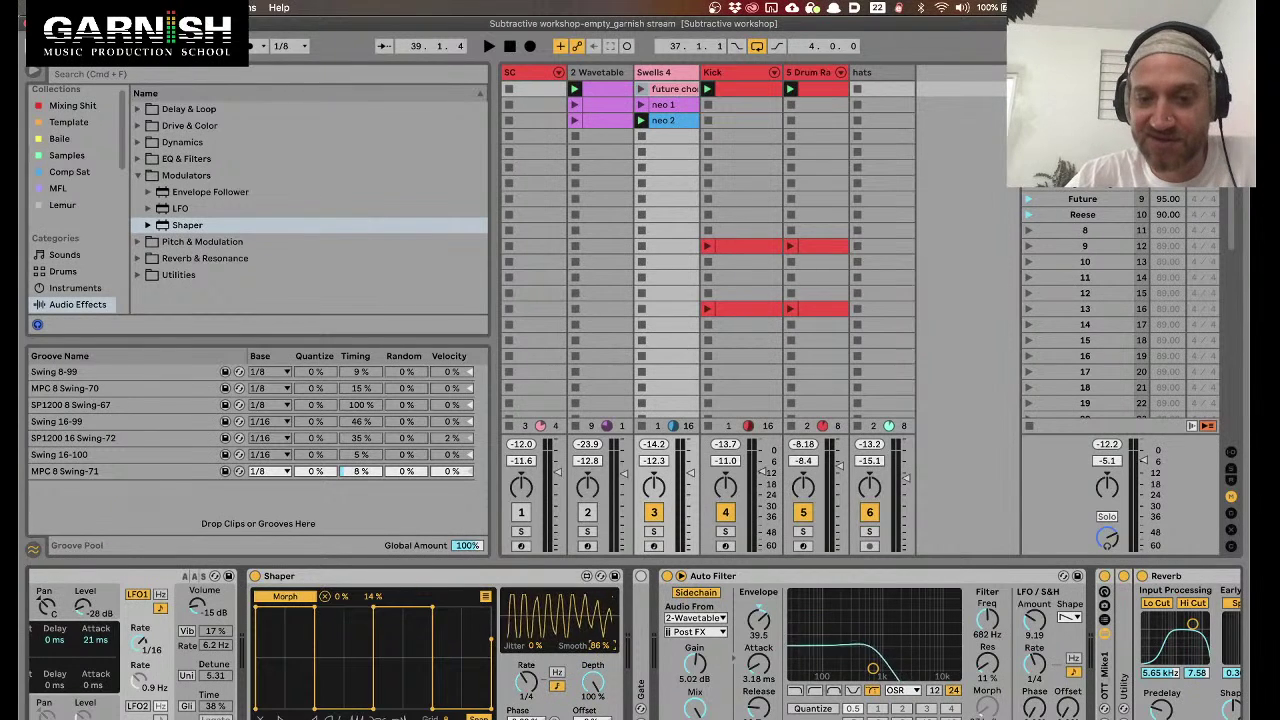
pyautogui.press('space')
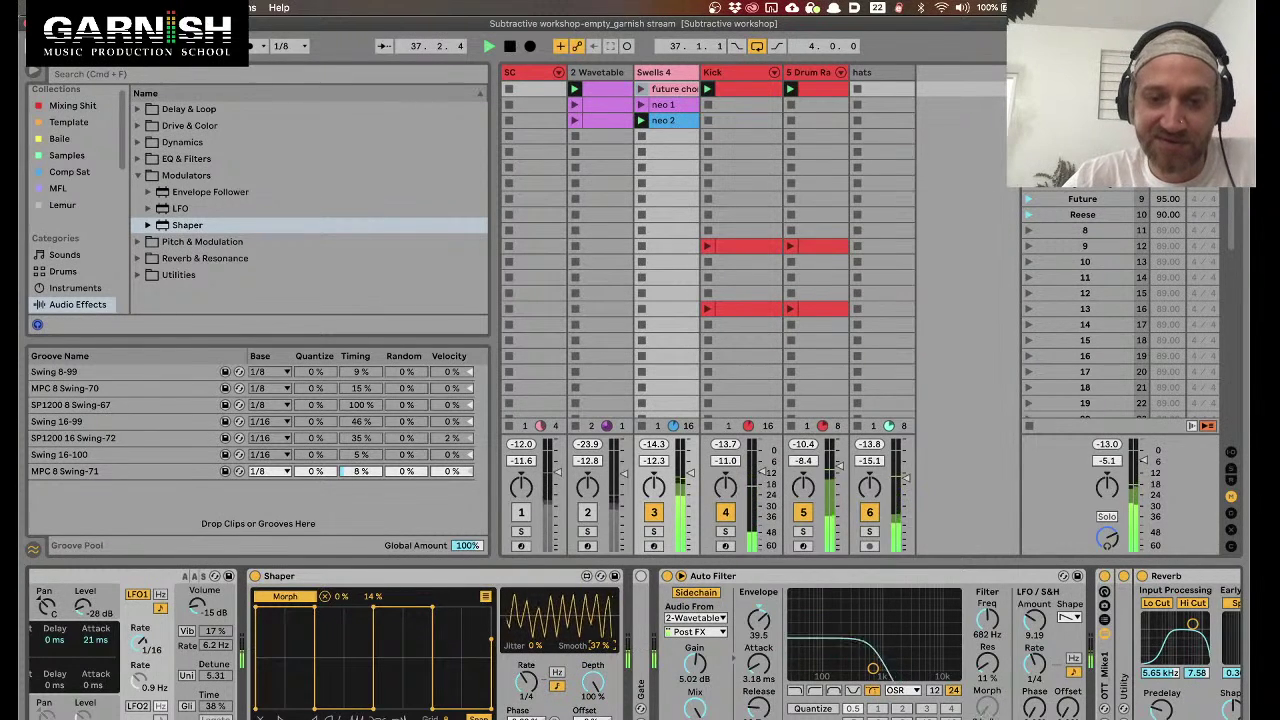
pyautogui.moveTo(598, 645); pyautogui.dragTo(575, 643)
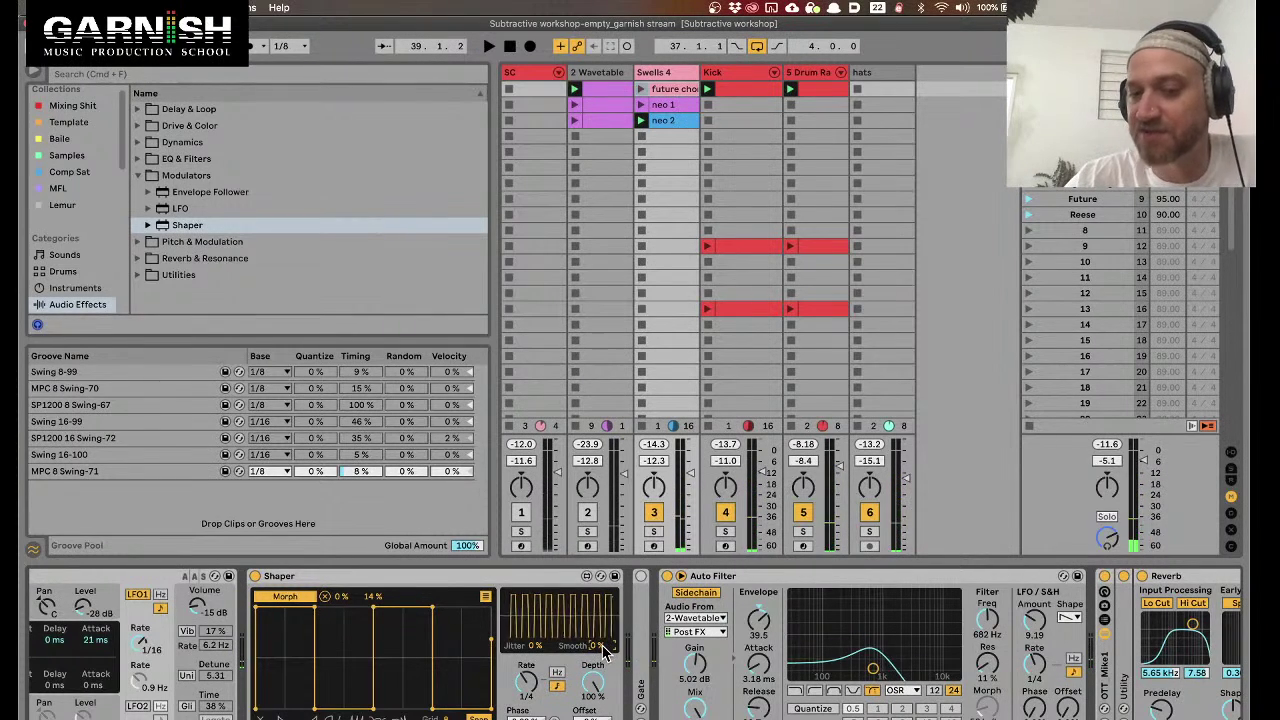
pyautogui.press('space')
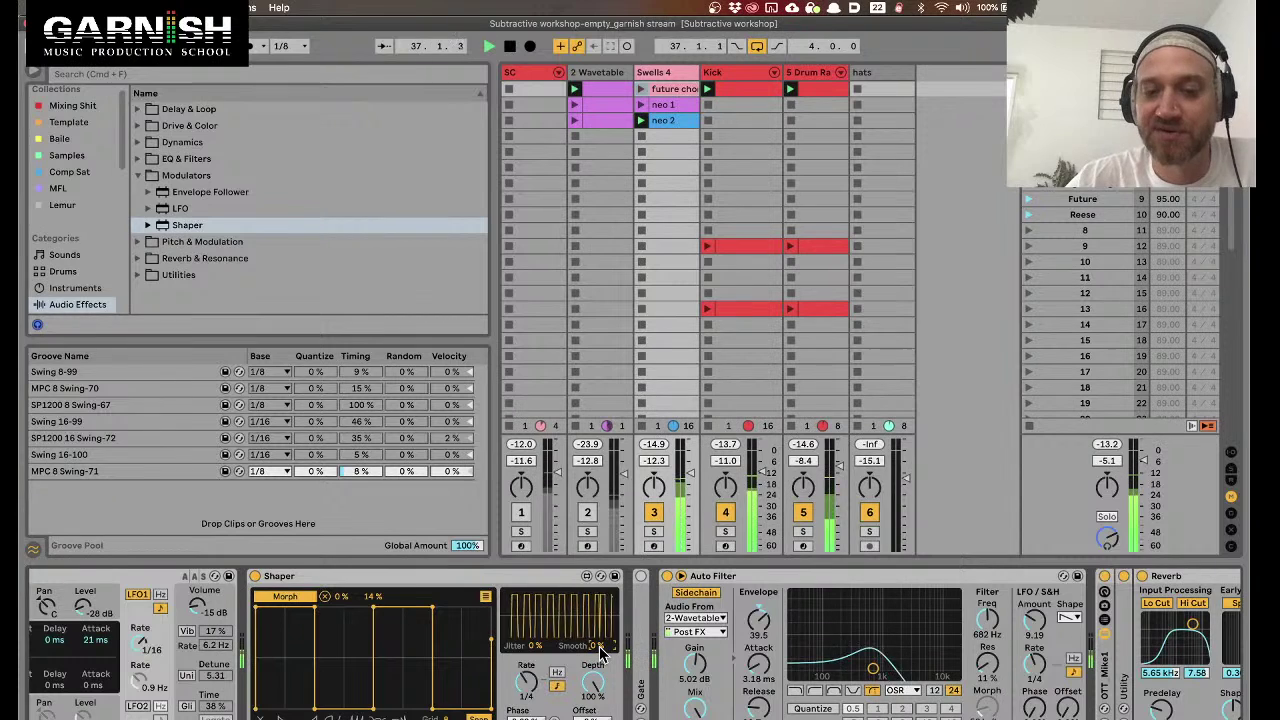
pyautogui.moveTo(601, 648); pyautogui.dragTo(601, 621)
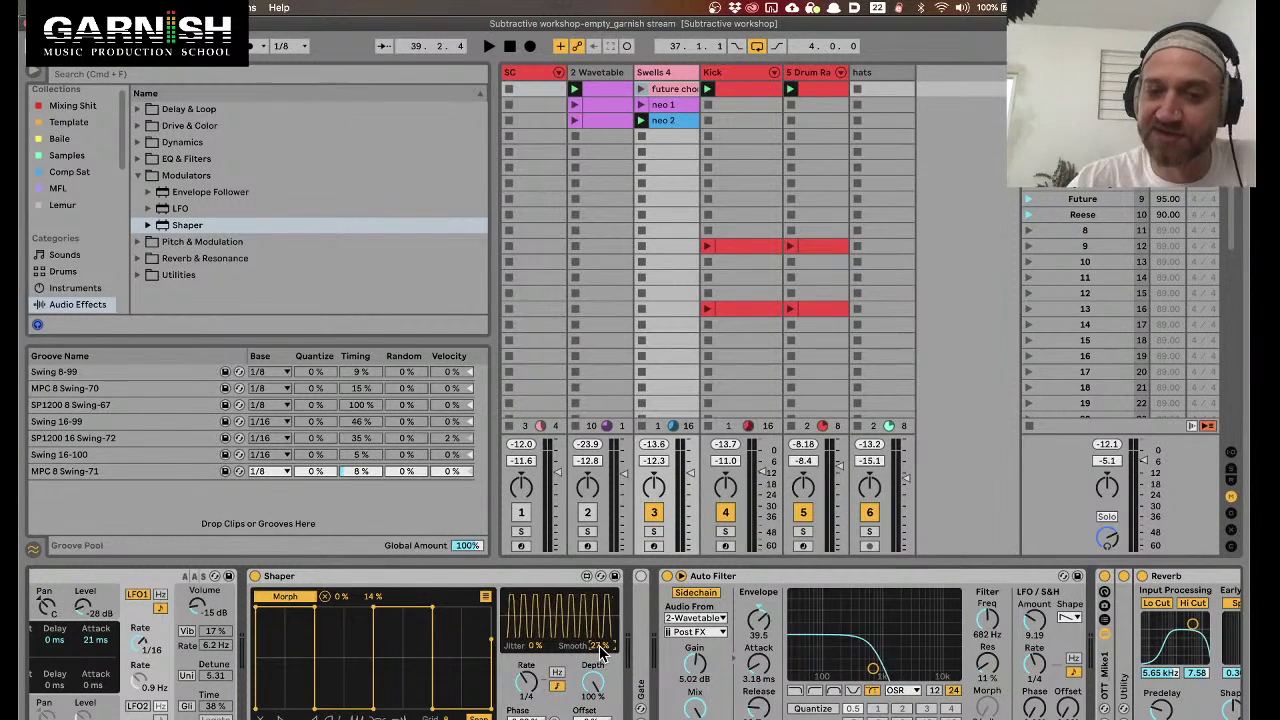
pyautogui.moveTo(600, 648)
pyautogui.mouseDown()
pyautogui.moveTo(600, 680)
pyautogui.moveTo(600, 651)
pyautogui.mouseUp()
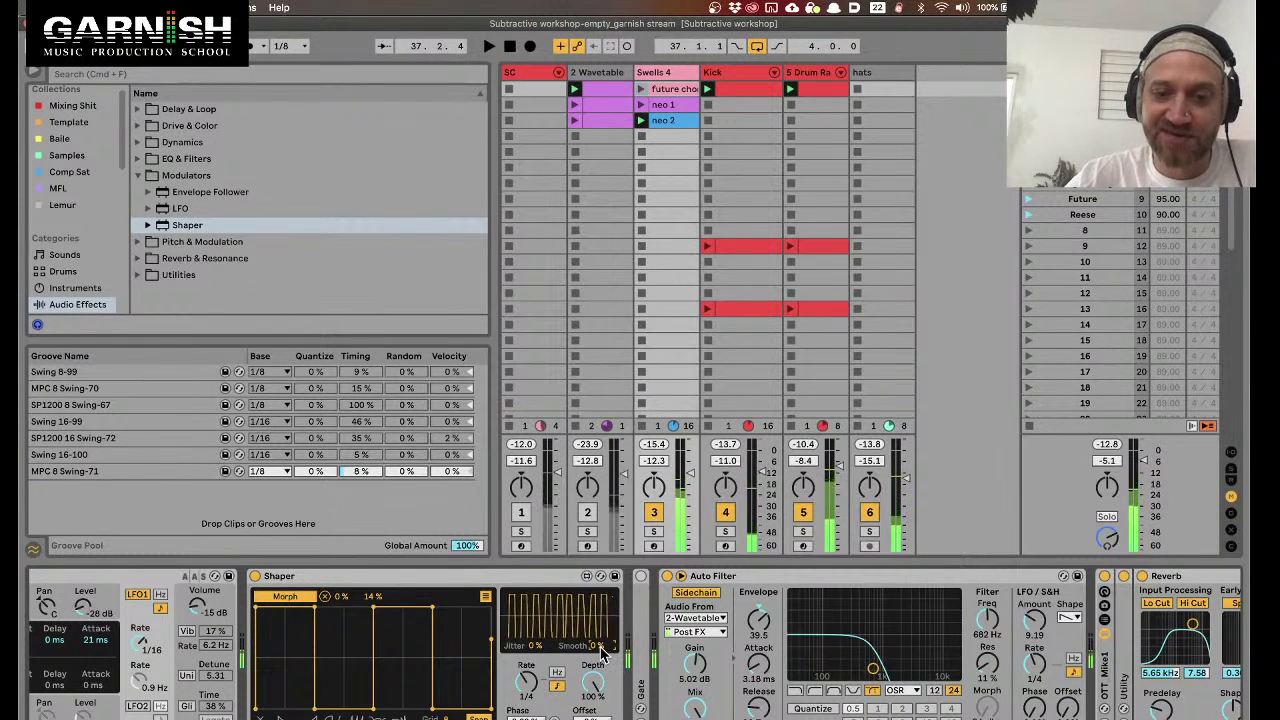
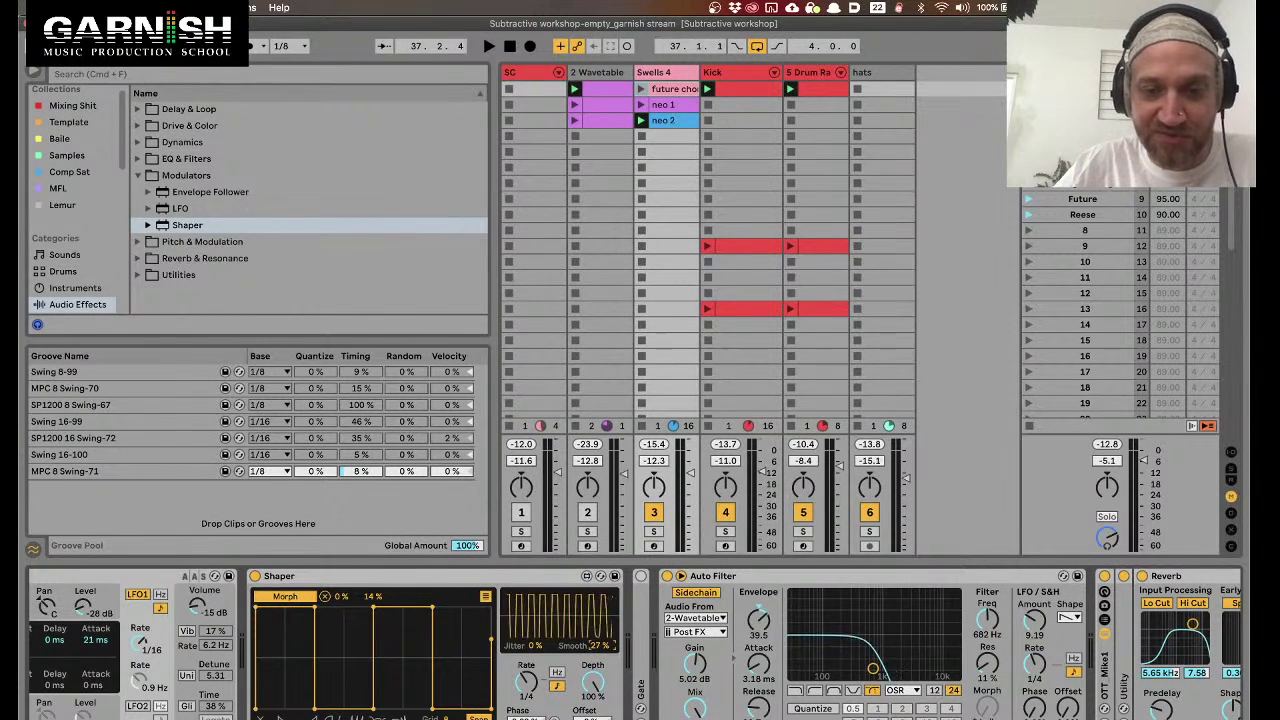
# Compare Shaper's curve at several Jitter amounts up to 100 % with the set playing, and leave Jitter at 4 % and Smooth at 41 %
pyautogui.moveTo(597, 648); pyautogui.dragTo(533, 640)
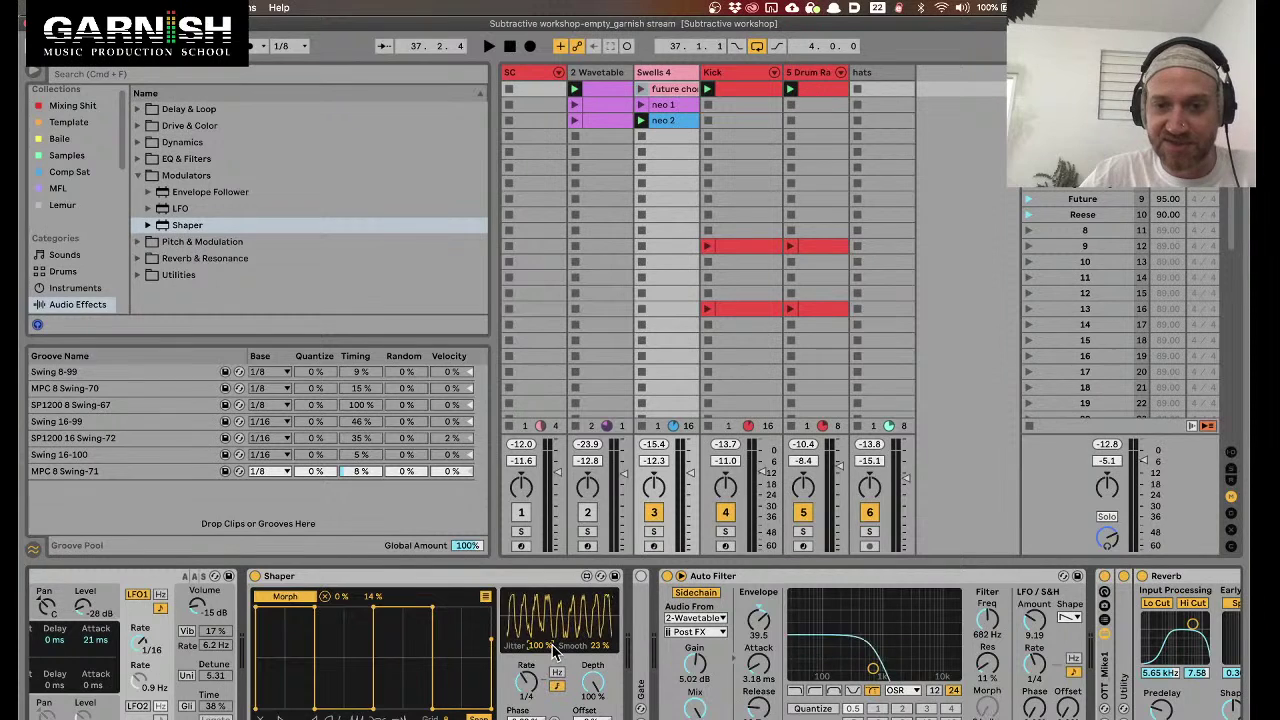
pyautogui.moveTo(541, 648); pyautogui.dragTo(541, 649)
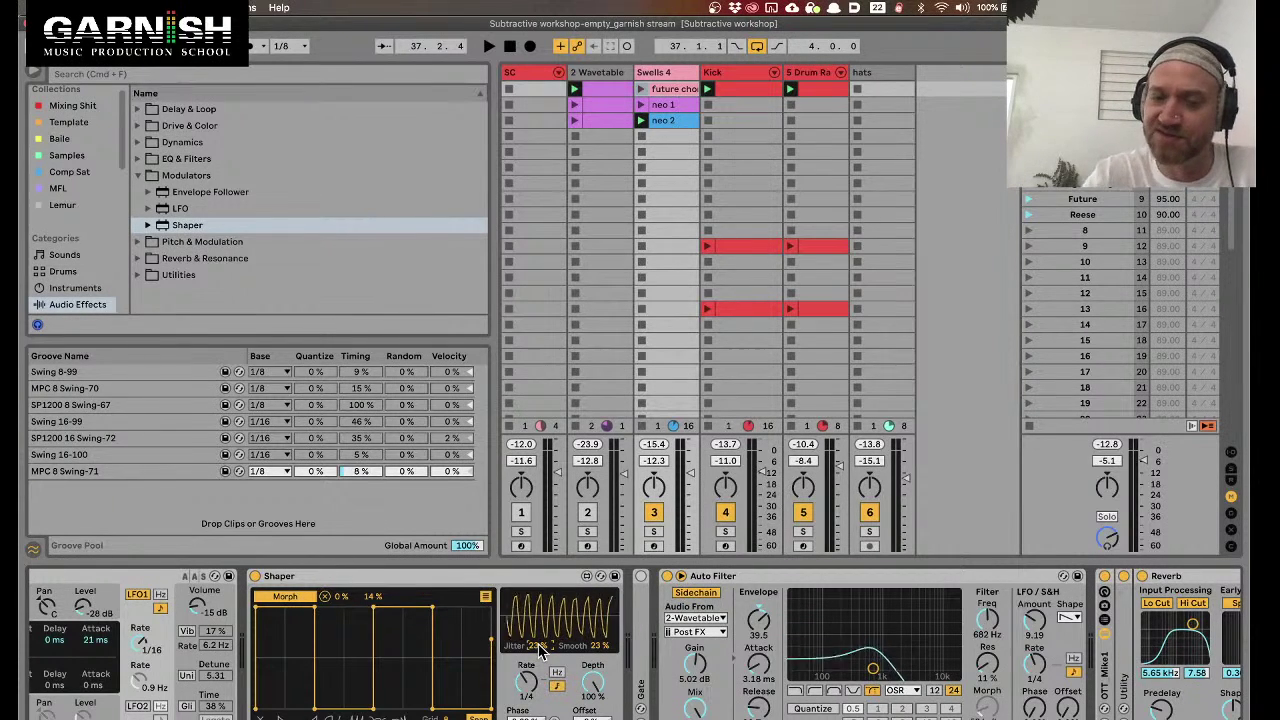
pyautogui.moveTo(541, 650); pyautogui.dragTo(541, 664)
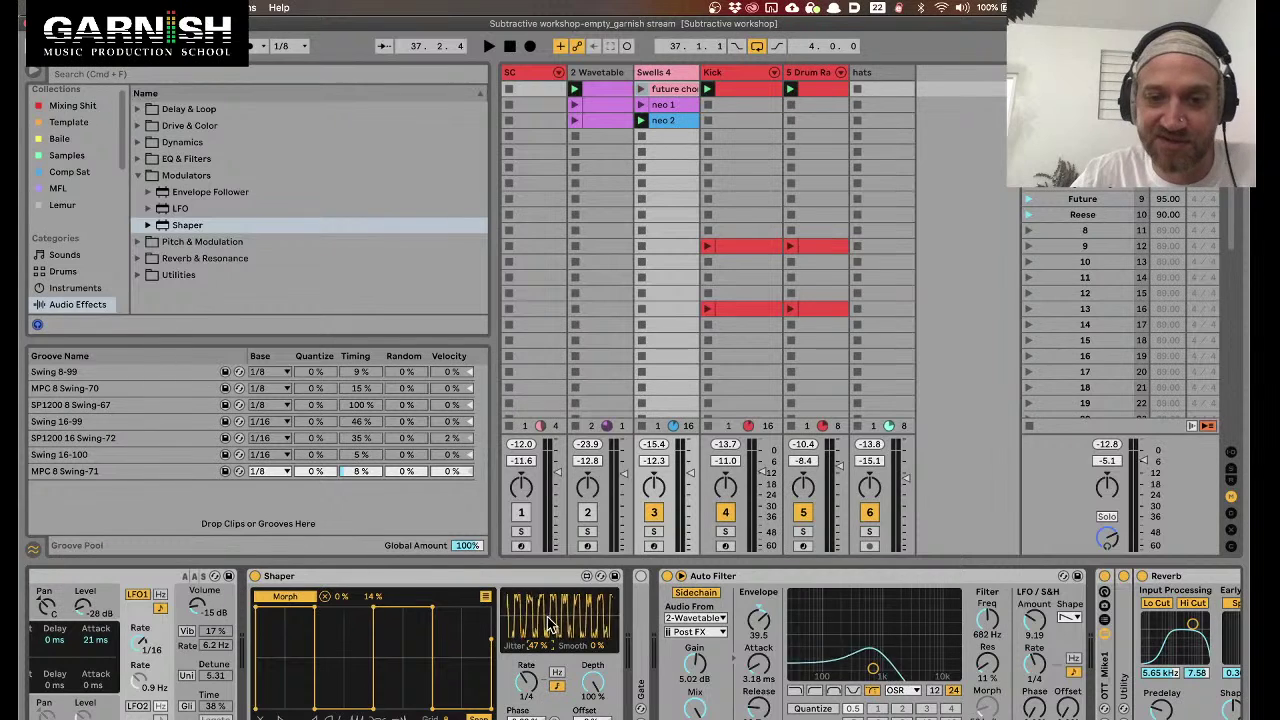
pyautogui.press('space')
pyautogui.moveTo(541, 645); pyautogui.dragTo(541, 662)
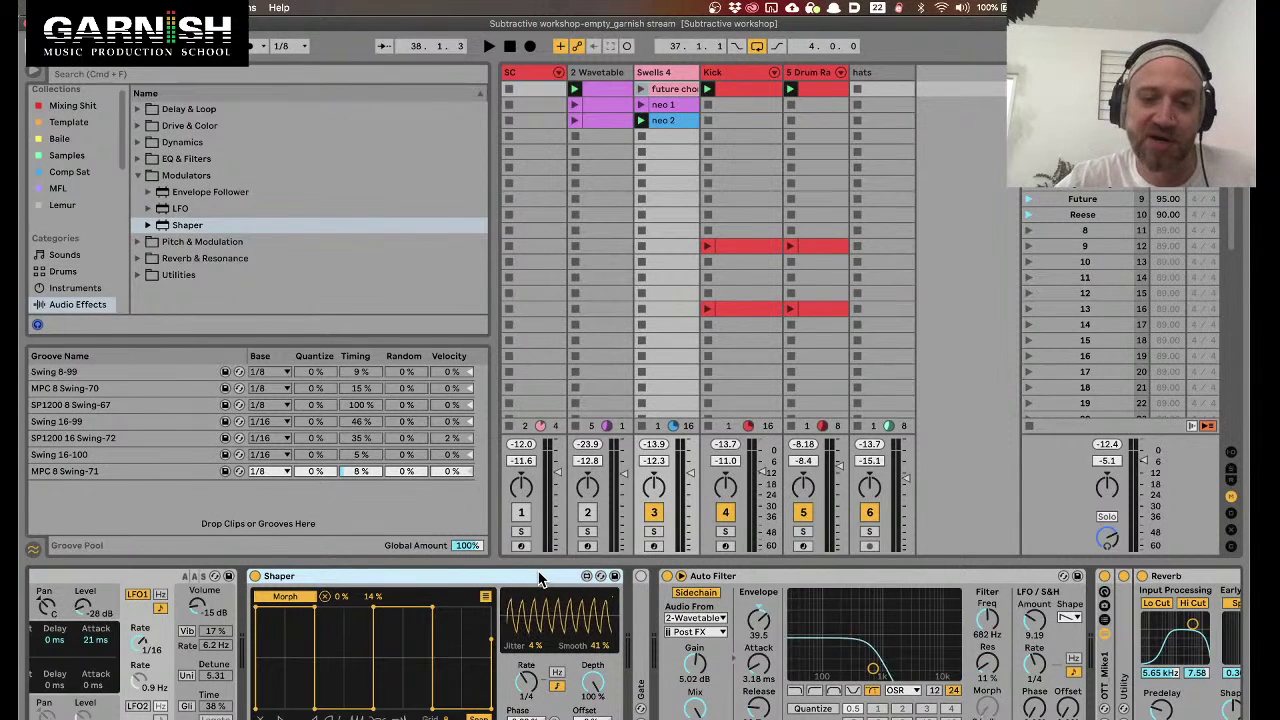
pyautogui.press('space')
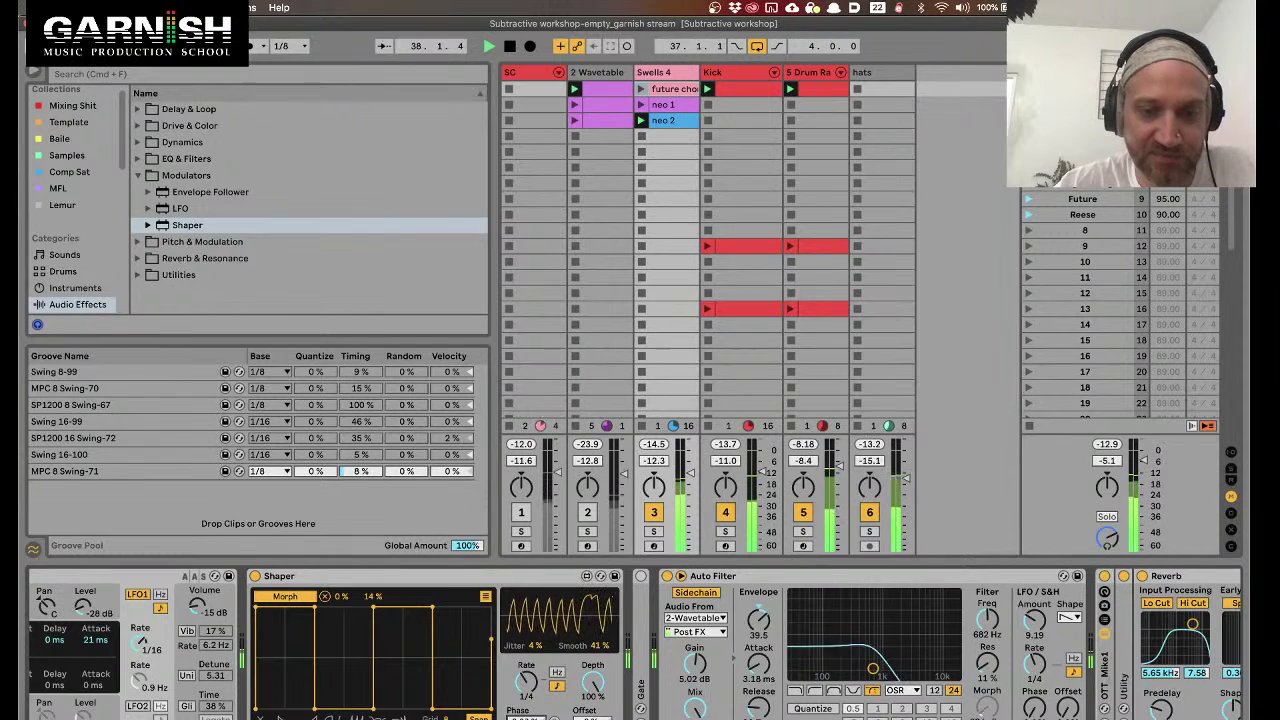
pyautogui.press('space')
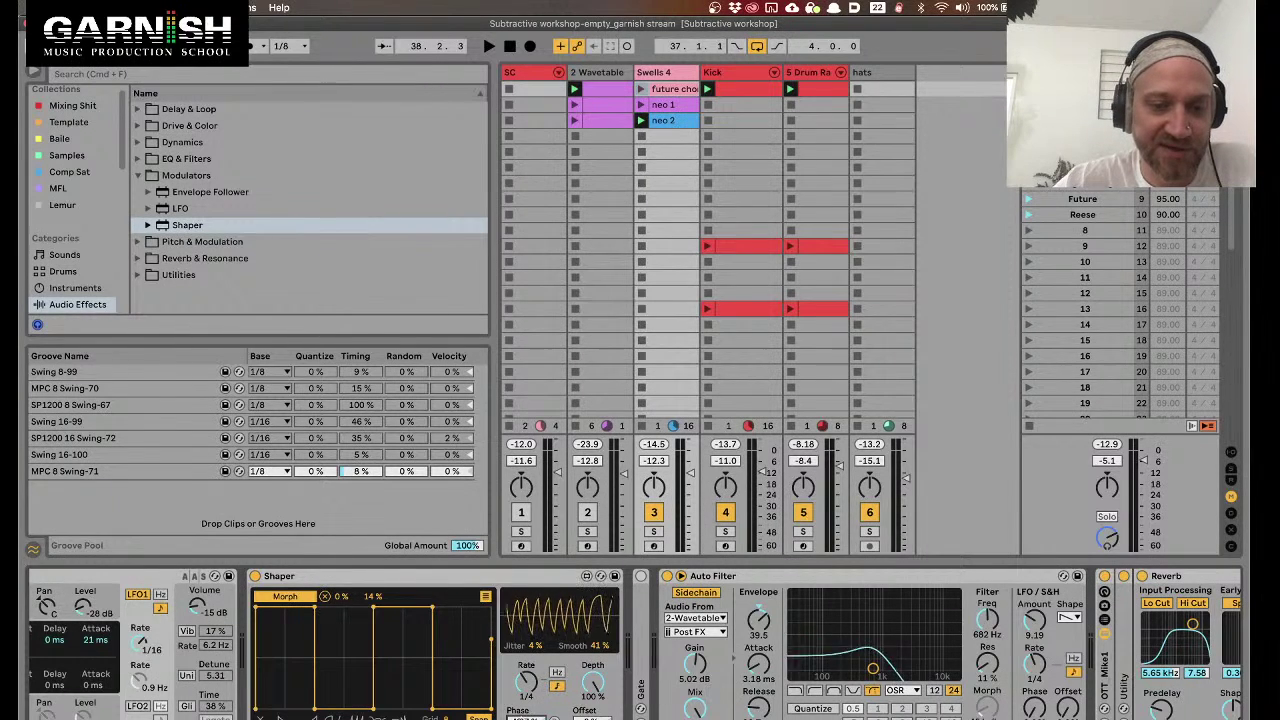
# Add a breakpoint near the upper end of the rising edge of Shaper's second pulse and play the set
pyautogui.click(373, 623)
pyautogui.moveTo(373, 623); pyautogui.dragTo(369, 580)
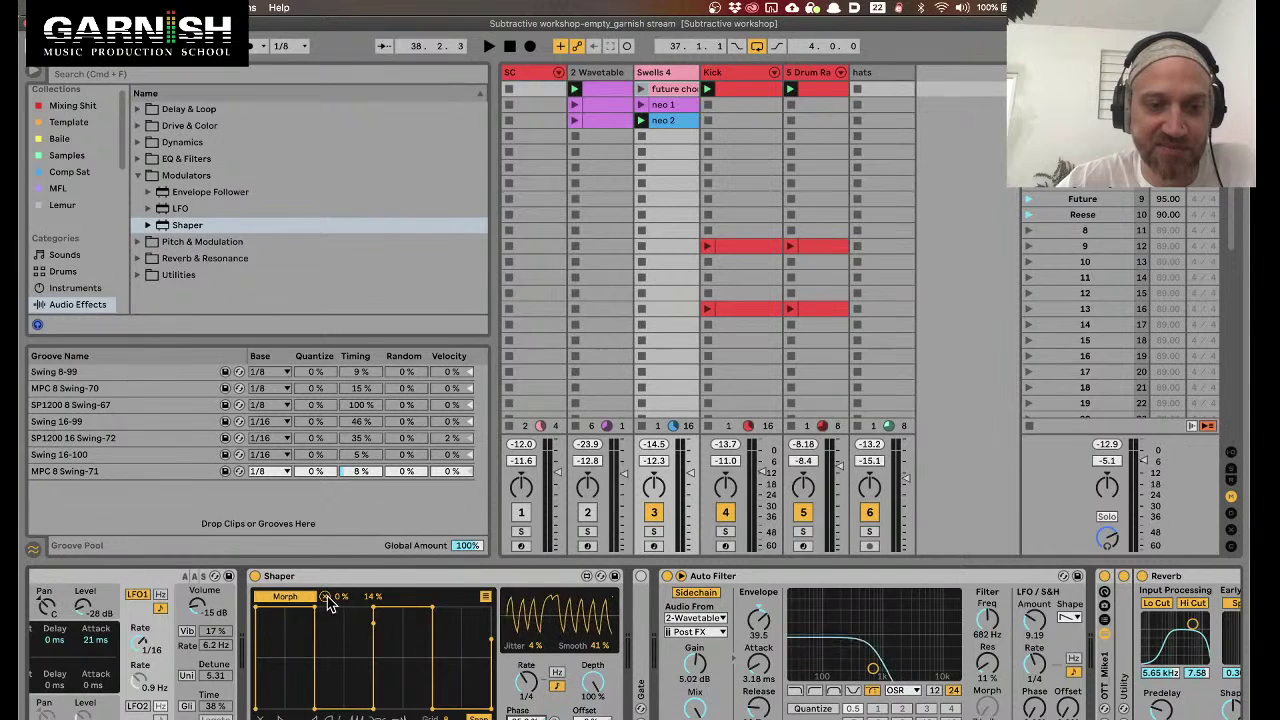
pyautogui.press('space')
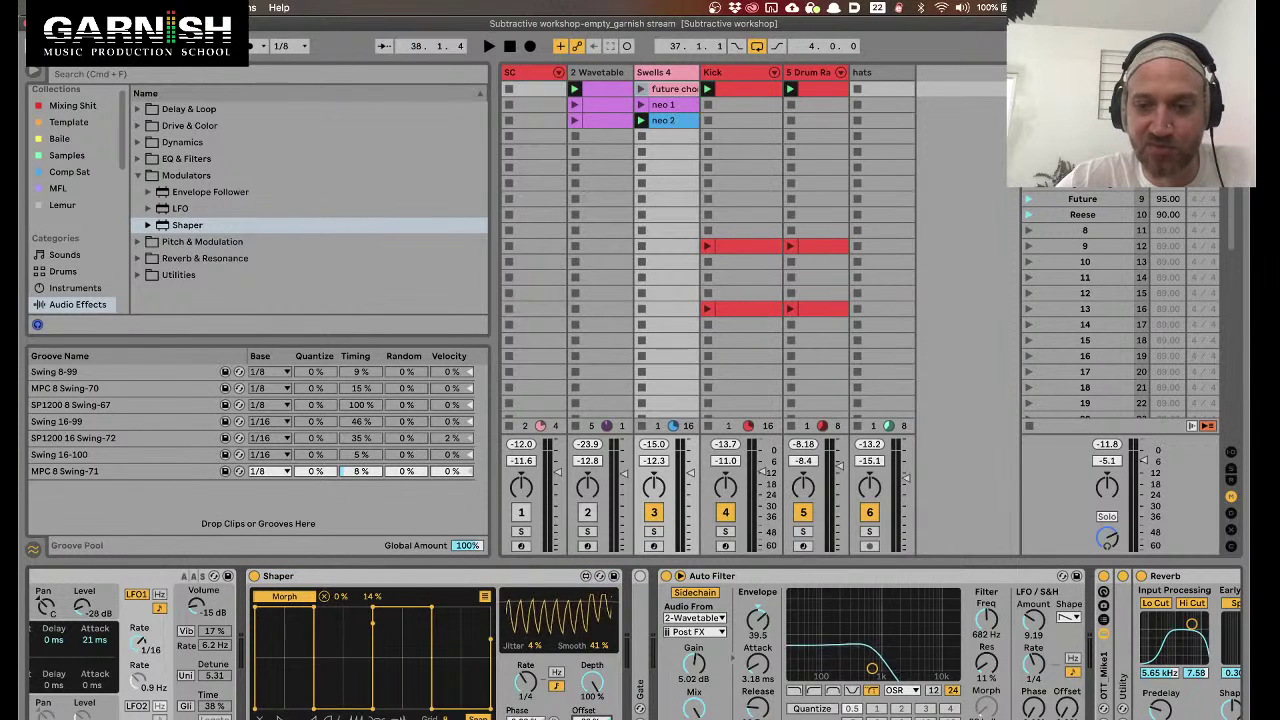
# With the set playing, set Shaper's Jitter to 0 %, Smooth to 4 % and the Morph mapping's maximum to 100 %
pyautogui.press('space')
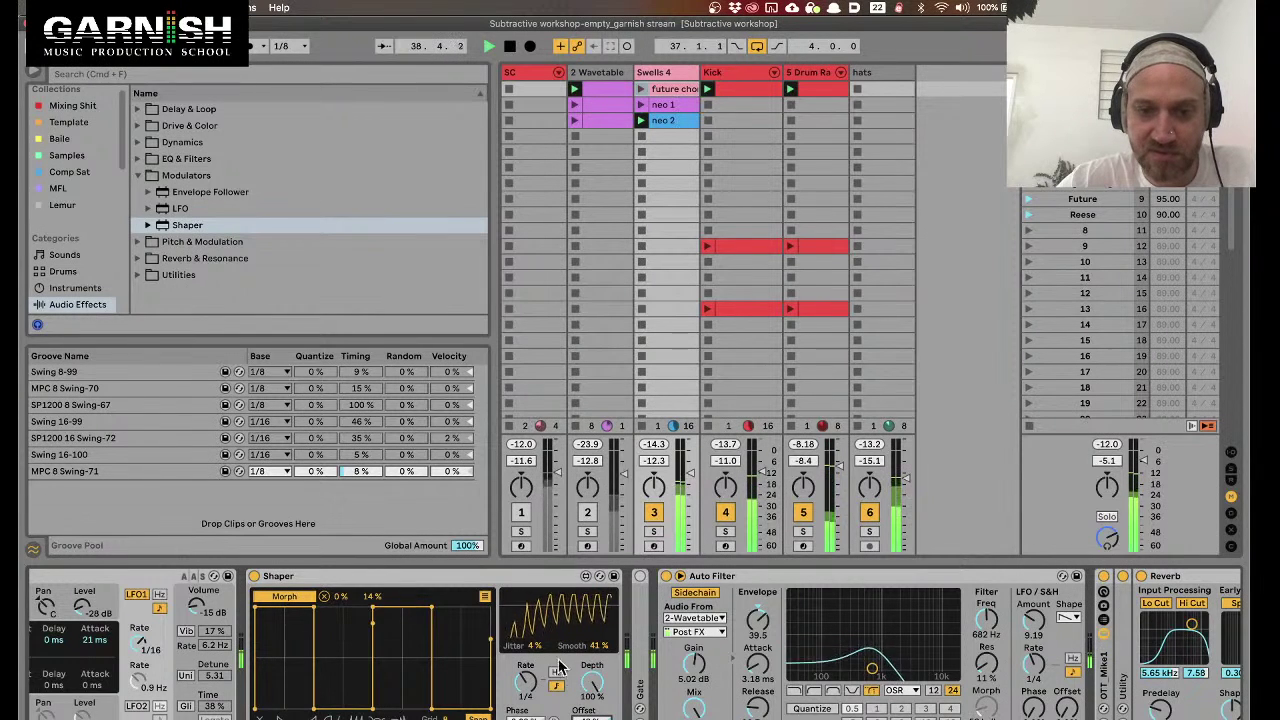
pyautogui.moveTo(534, 646); pyautogui.dragTo(596, 696)
pyautogui.moveTo(596, 646); pyautogui.dragTo(596, 640)
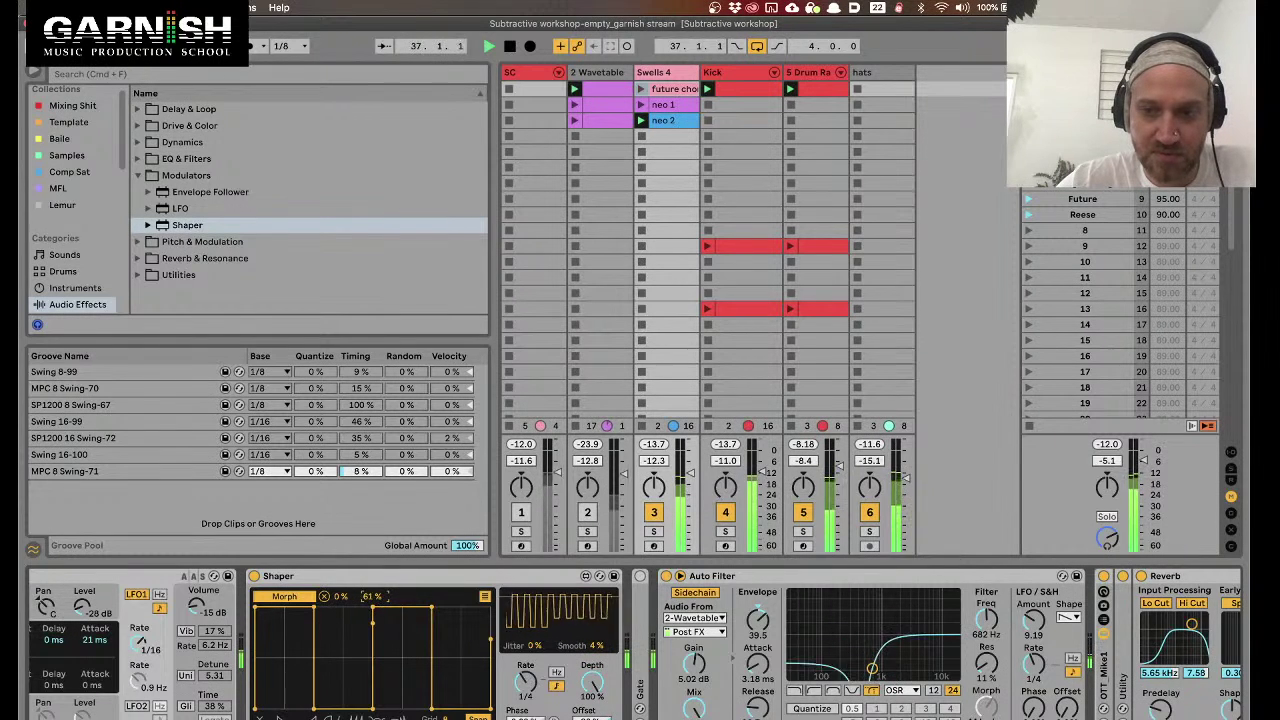
pyautogui.click(592, 718)
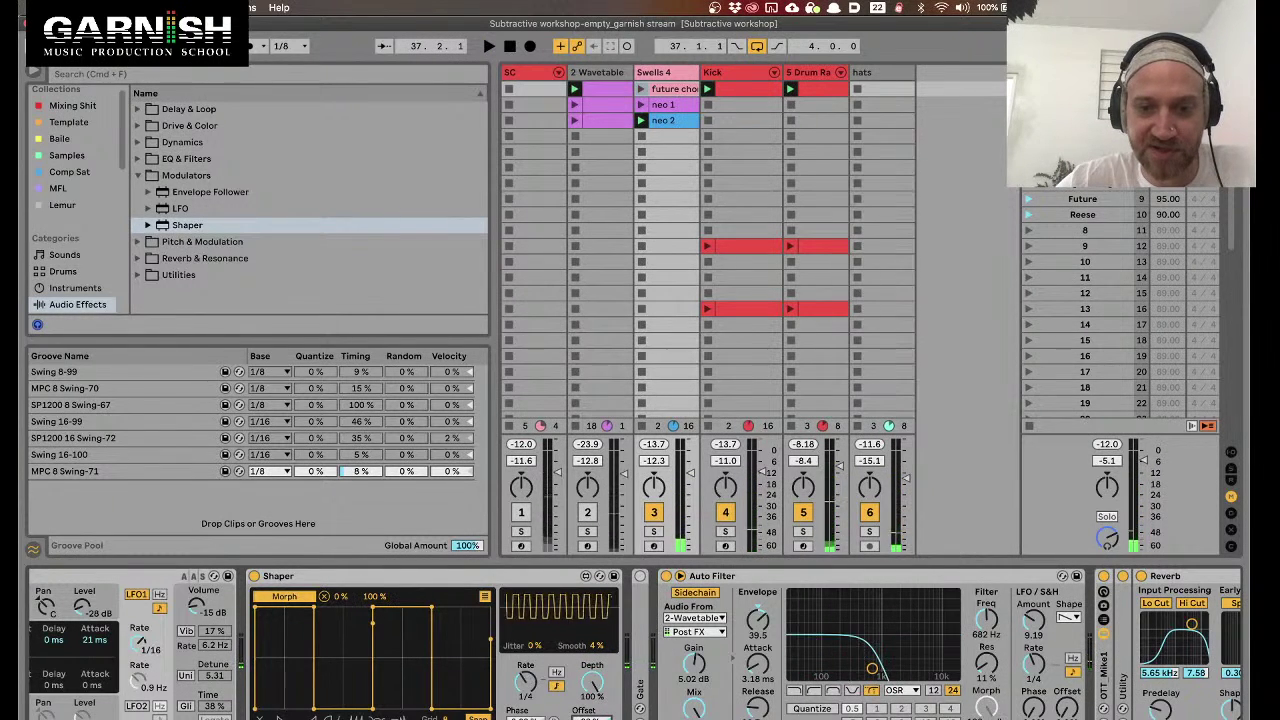
# Play the set to hear the full-range Morph modulation and try out Shaper's Rate
pyautogui.press('space')
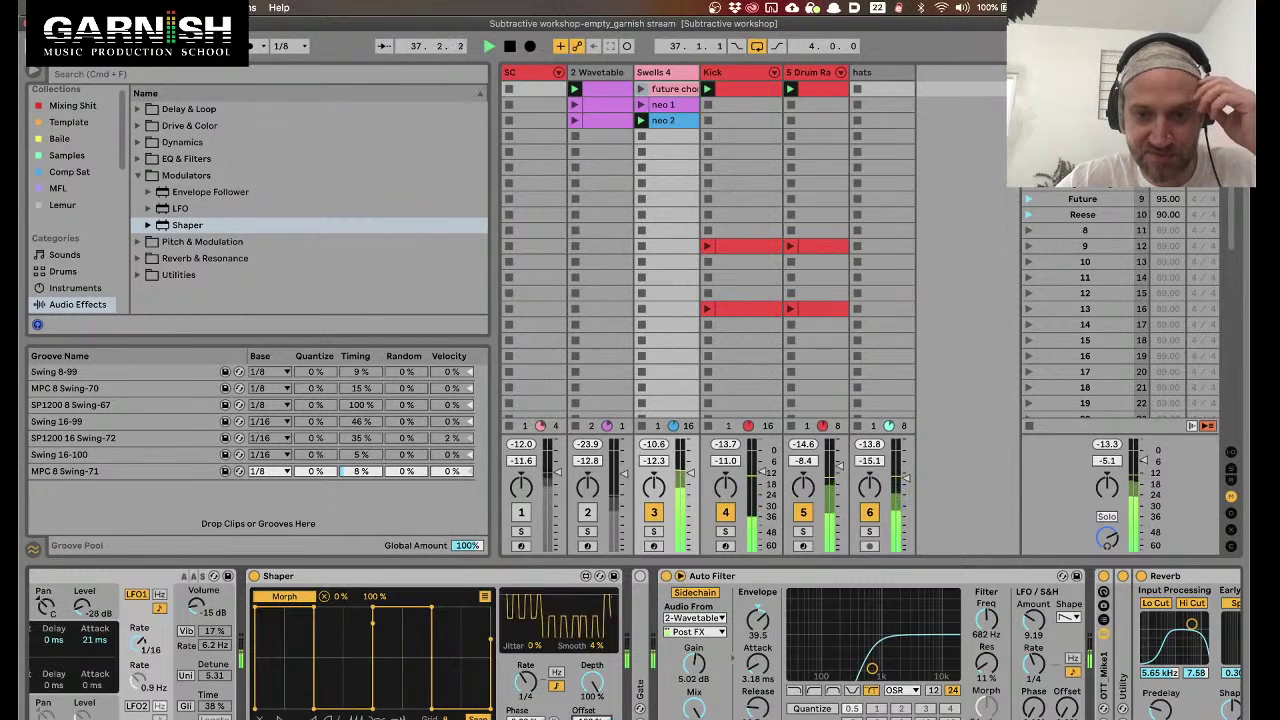
pyautogui.press('space')
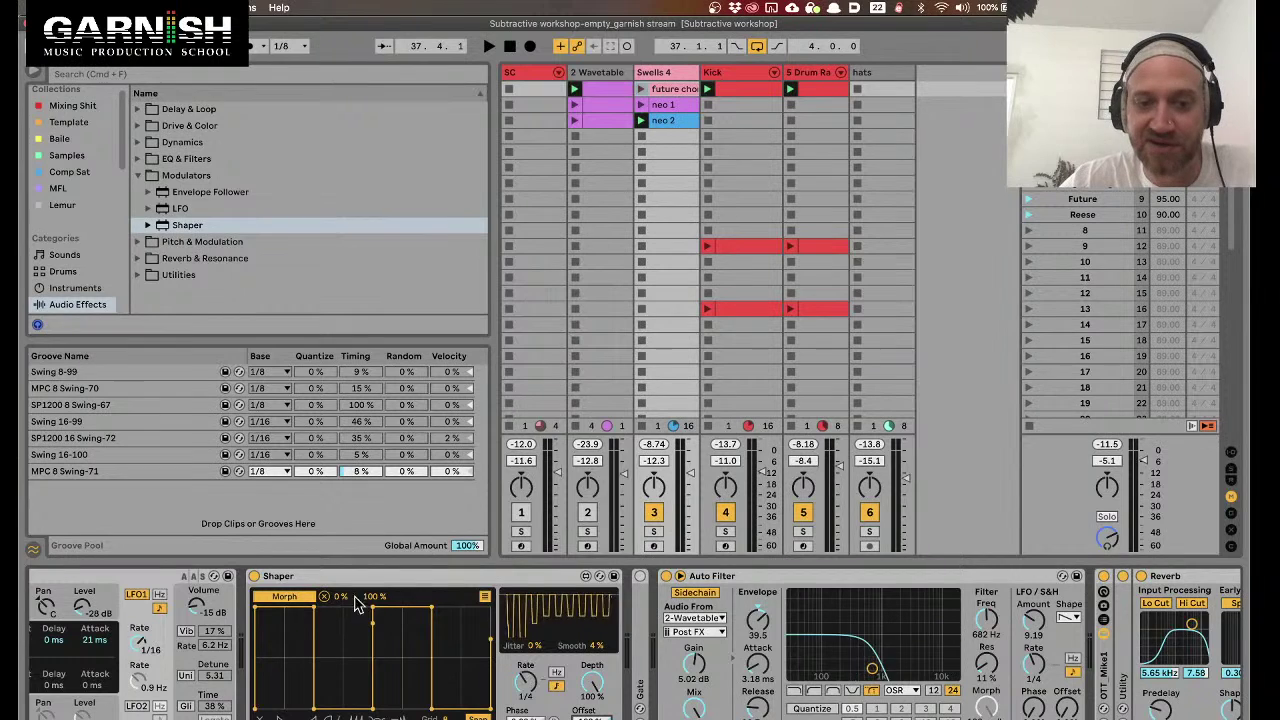
pyautogui.press('space')
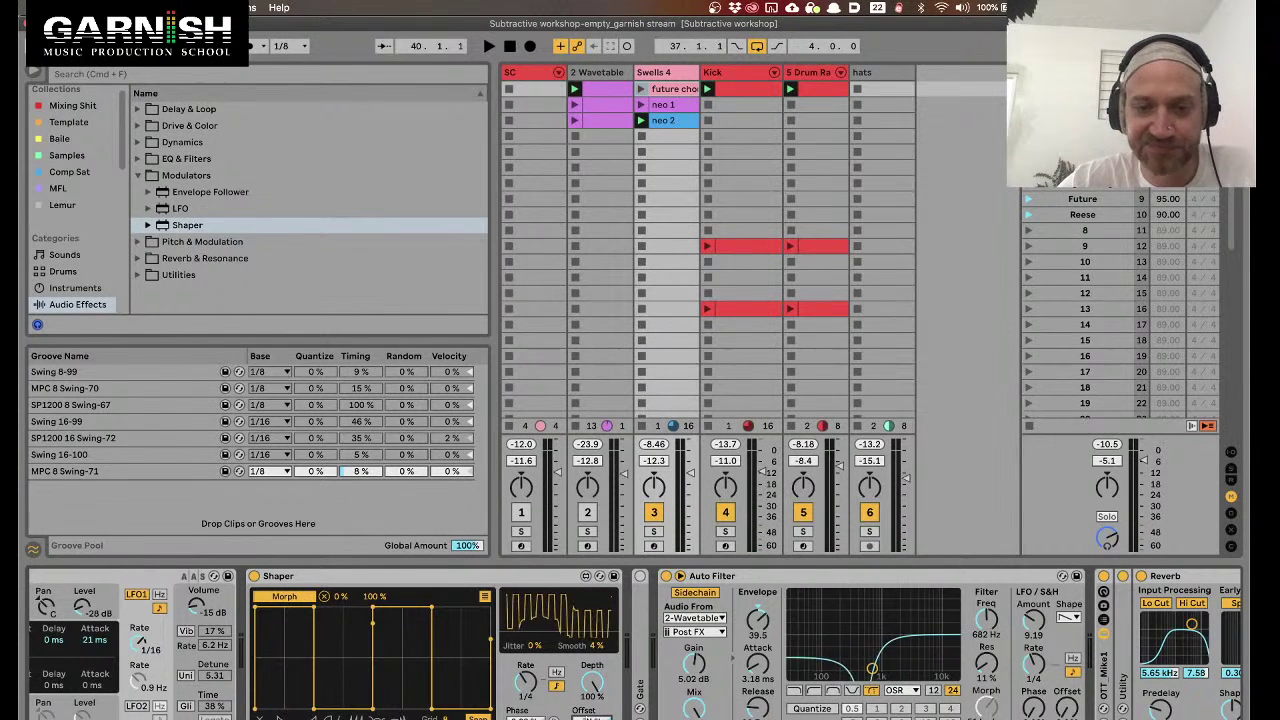
pyautogui.moveTo(525, 683); pyautogui.dragTo(525, 692)
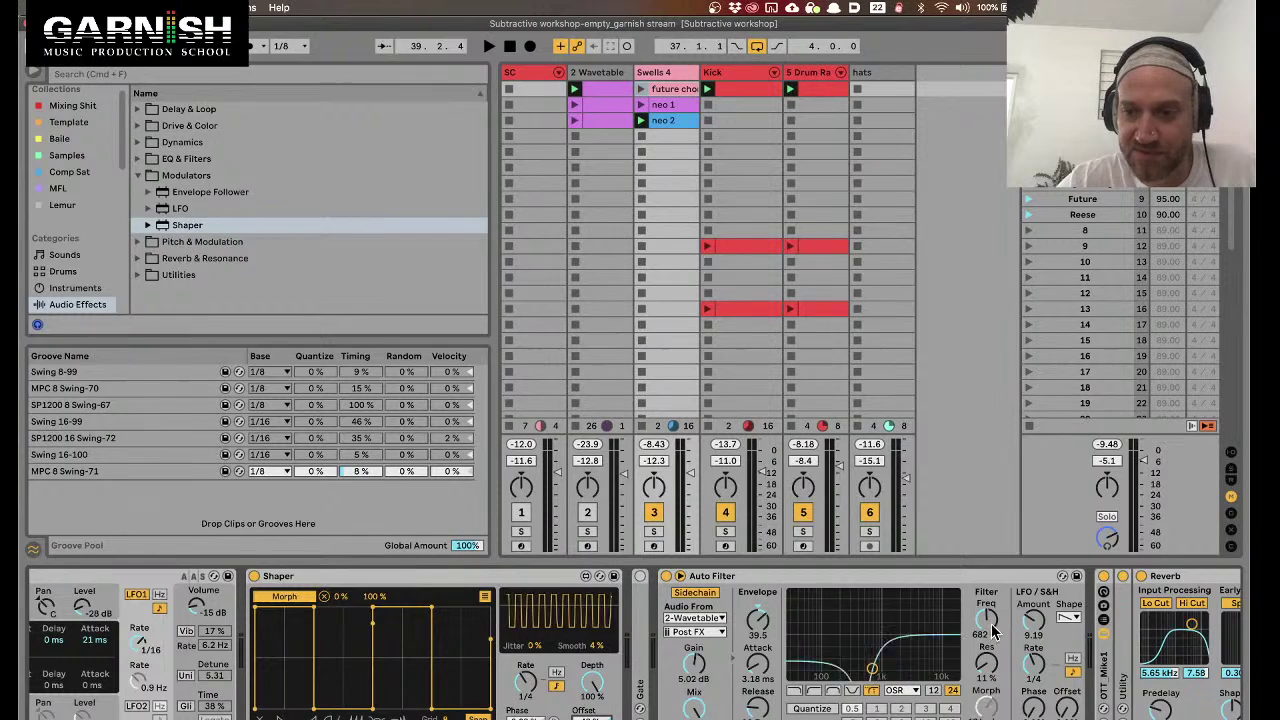
# Reshape the first pulse's fall in Shaper by moving its upper breakpoint one grid division earlier and its lower one a division later
pyautogui.hscroll(8, 930, 685)
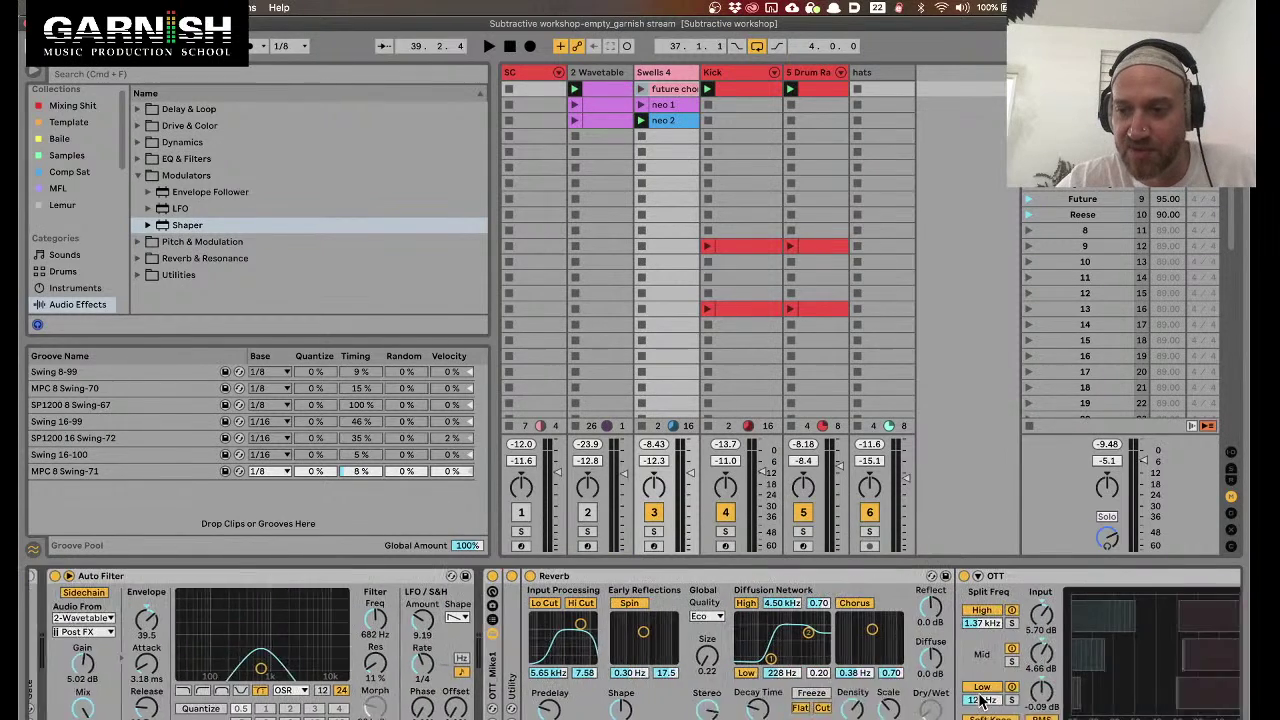
pyautogui.hscroll(8, 1040, 640)
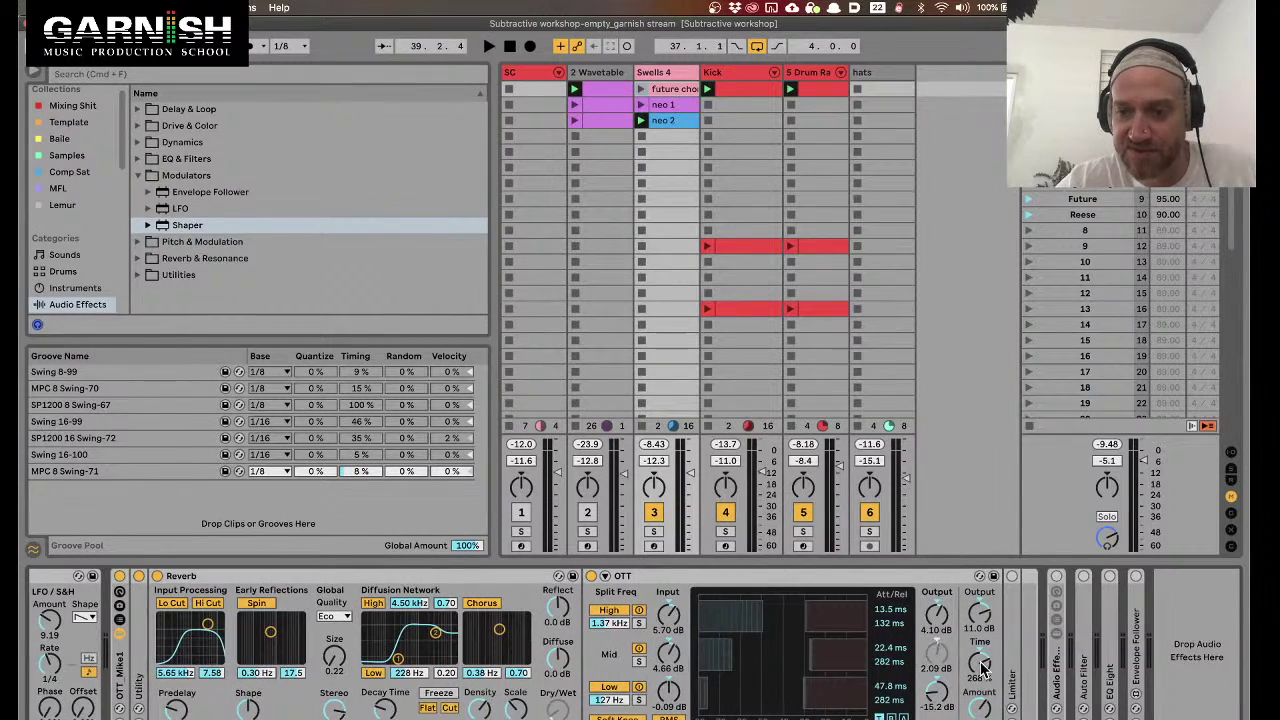
pyautogui.hscroll(-15, 983, 665)
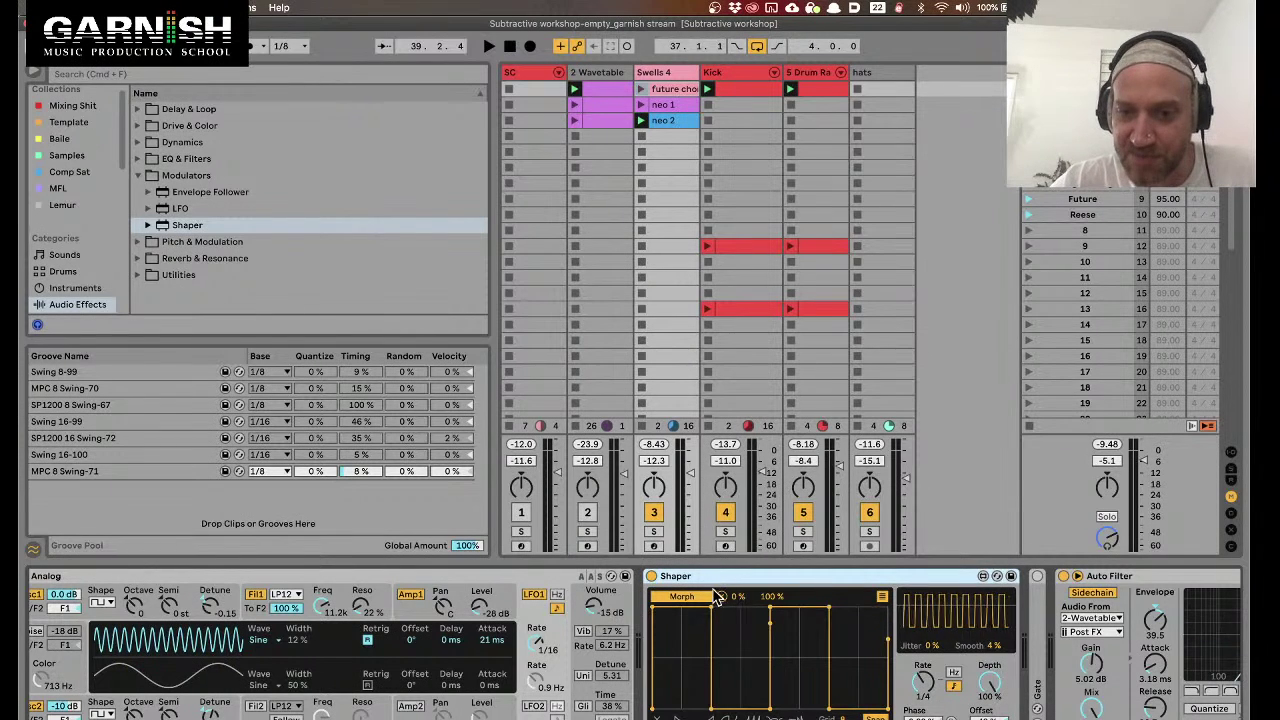
pyautogui.moveTo(712, 710); pyautogui.dragTo(738, 712)
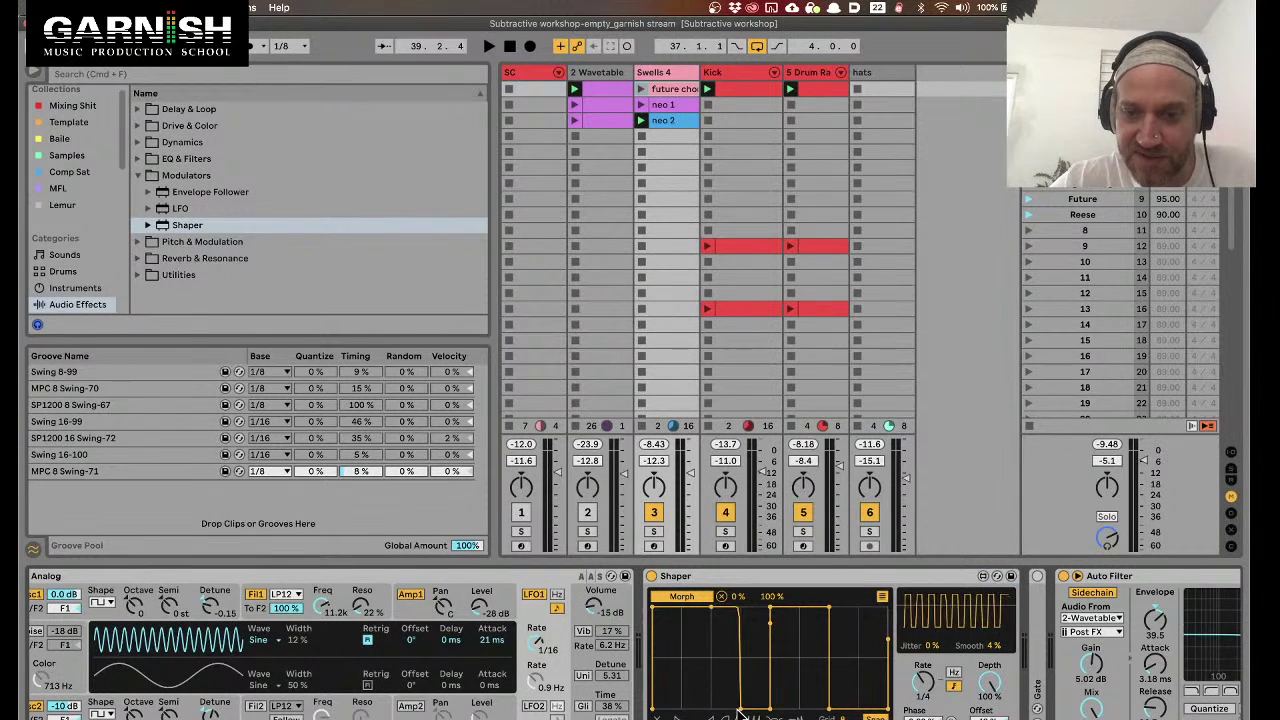
pyautogui.moveTo(712, 608); pyautogui.dragTo(669, 606)
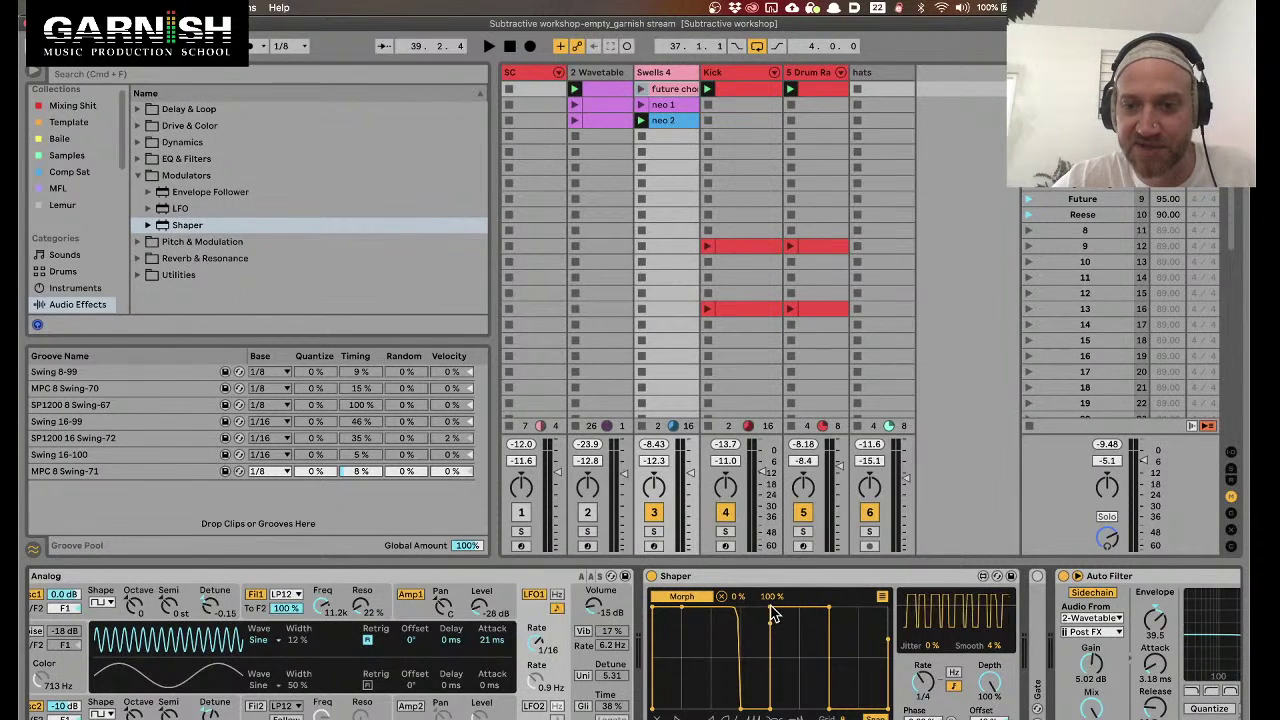
# Save Shaper as a preset in the User Library without copying files into the project, and name it Shaper demo
pyautogui.hscroll(3, 815, 647)
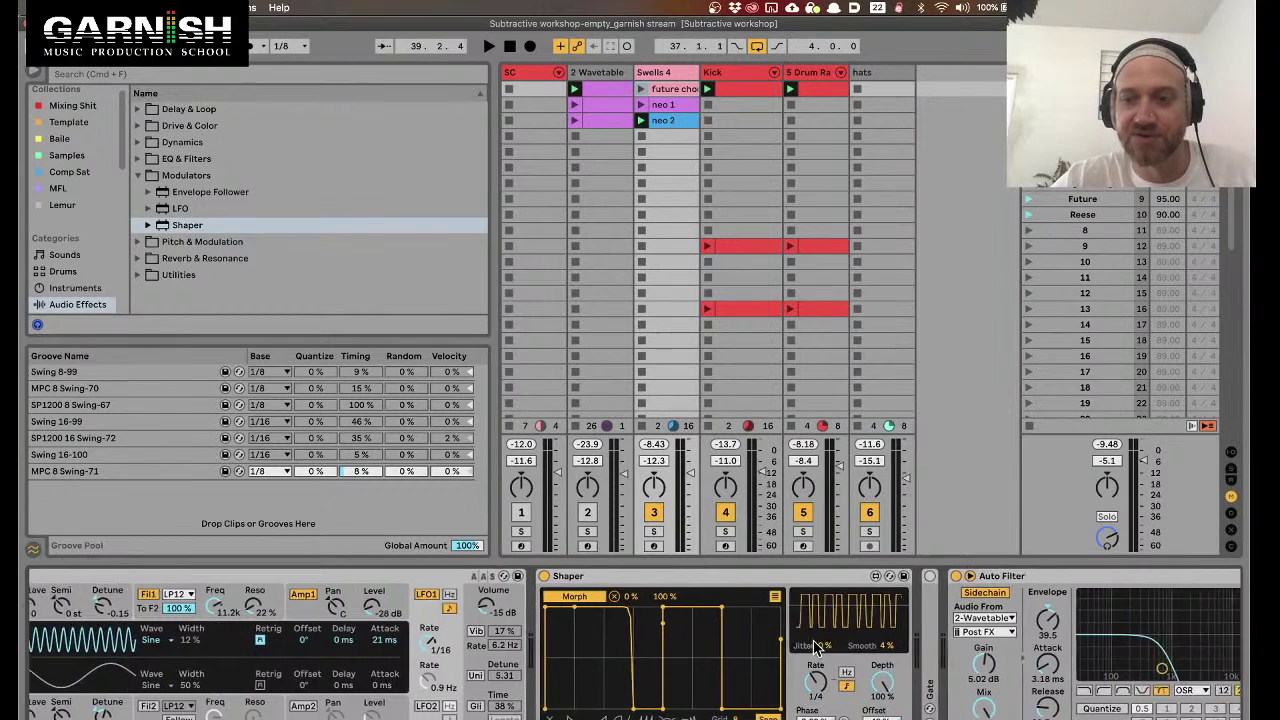
pyautogui.hscroll(8, 815, 647)
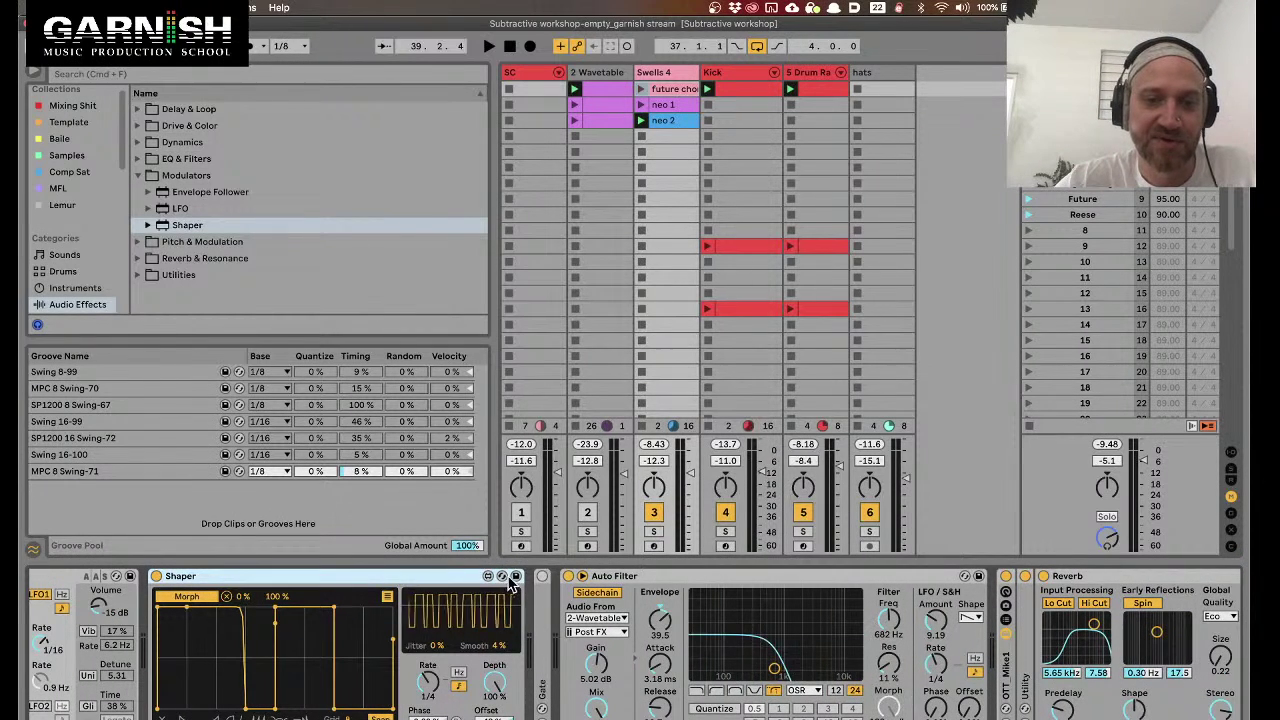
pyautogui.click(514, 577)
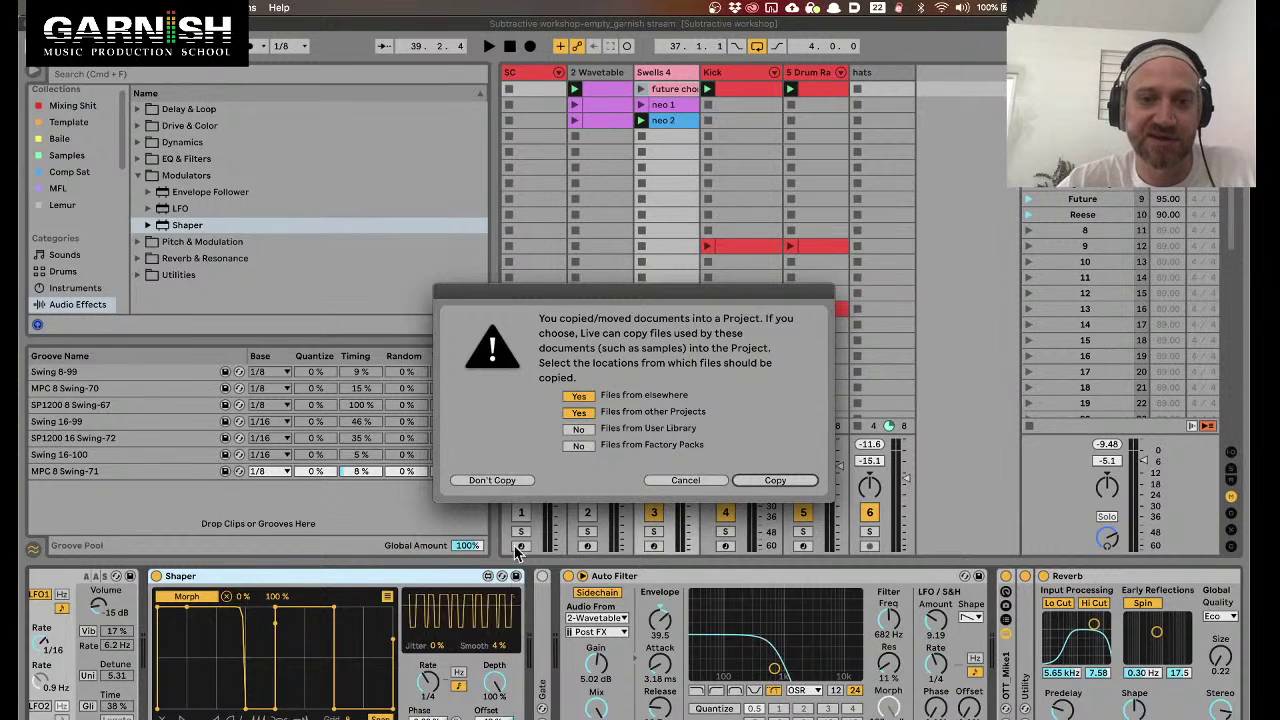
pyautogui.click(493, 481)
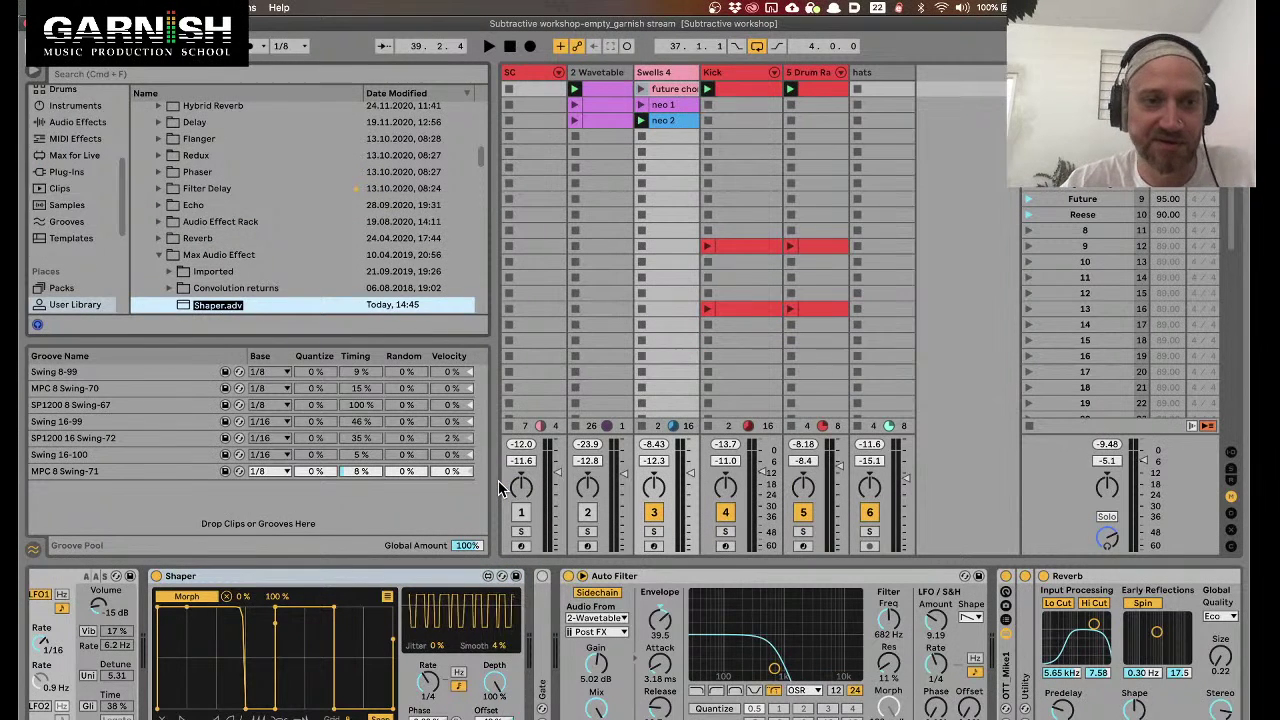
pyautogui.press('Right')
pyautogui.press('BackSpace')
pyautogui.press('BackSpace')
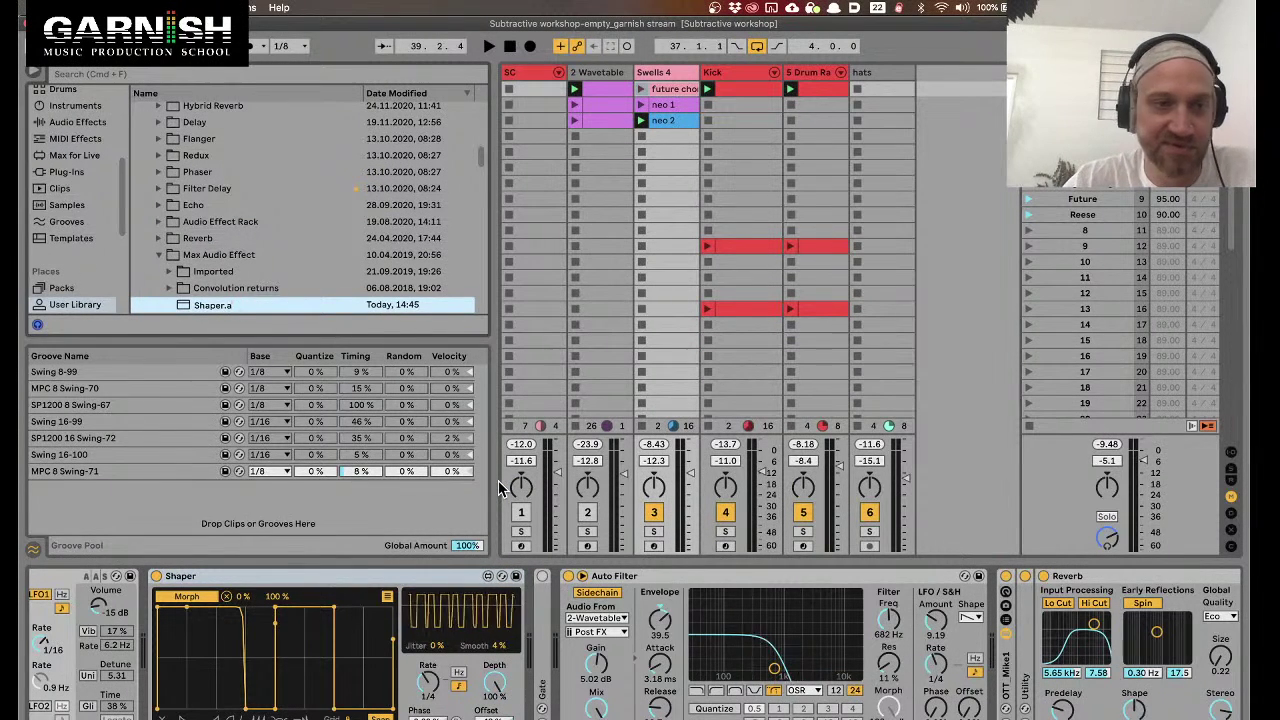
pyautogui.press('BackSpace')
pyautogui.press('BackSpace')
pyautogui.write('de')
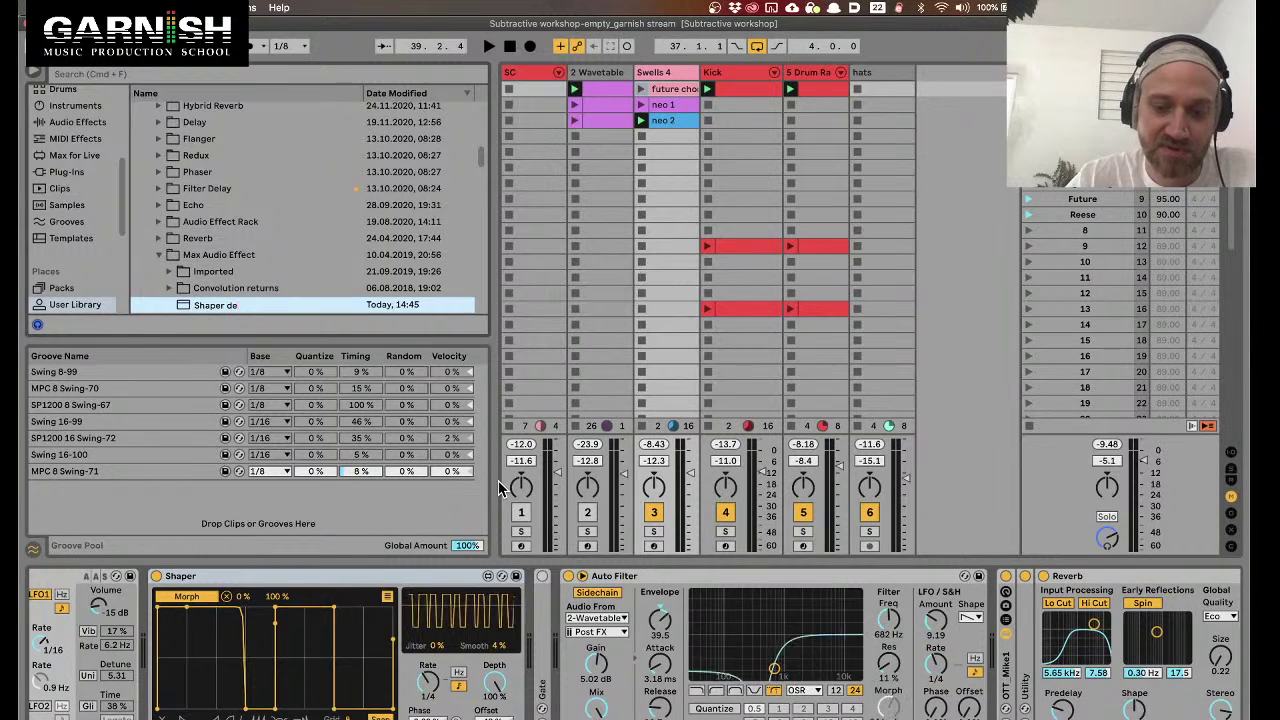
pyautogui.write('mo')
pyautogui.press('Return')
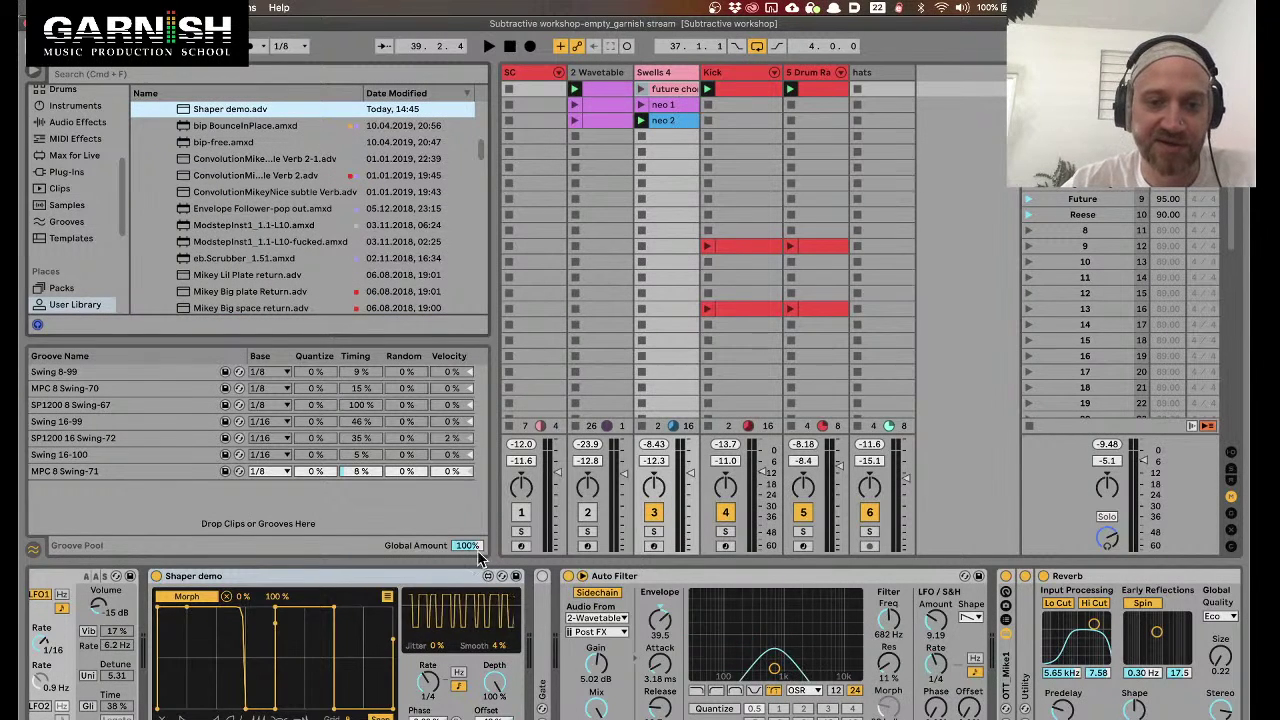
# Select Shaper demo, Gate and Auto Filter together and move them behind the folded OTT device, directly before Utility
pyautogui.click(330, 576)
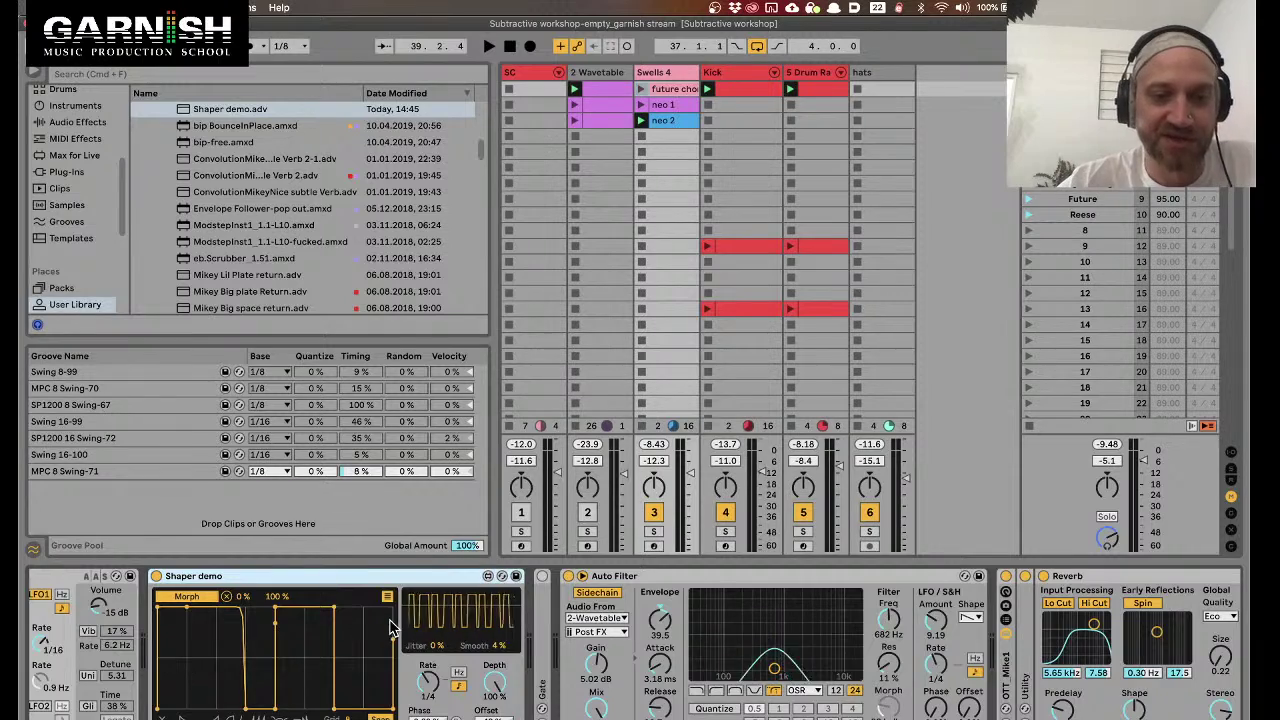
pyautogui.hscroll(5, 390, 628)
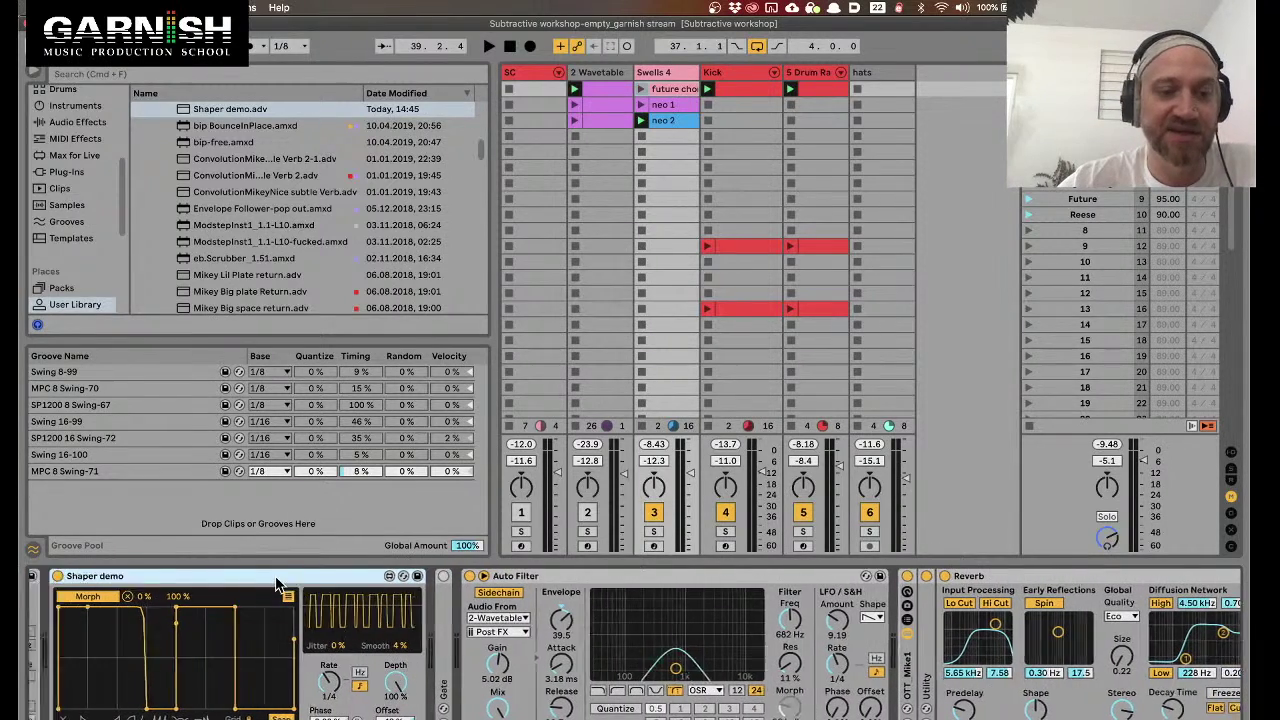
pyautogui.hscroll(-10, 276, 585)
pyautogui.click(840, 578)
pyautogui.hscroll(15, 840, 582)
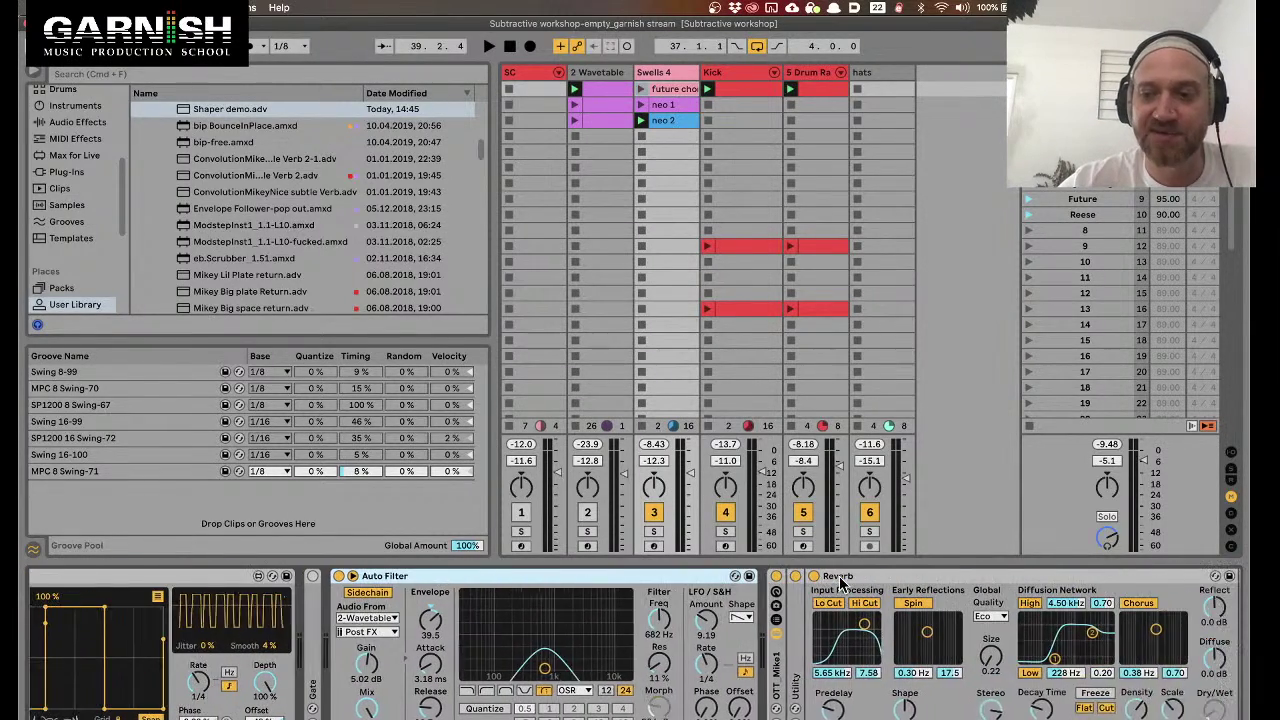
pyautogui.hscroll(-4, 401, 604)
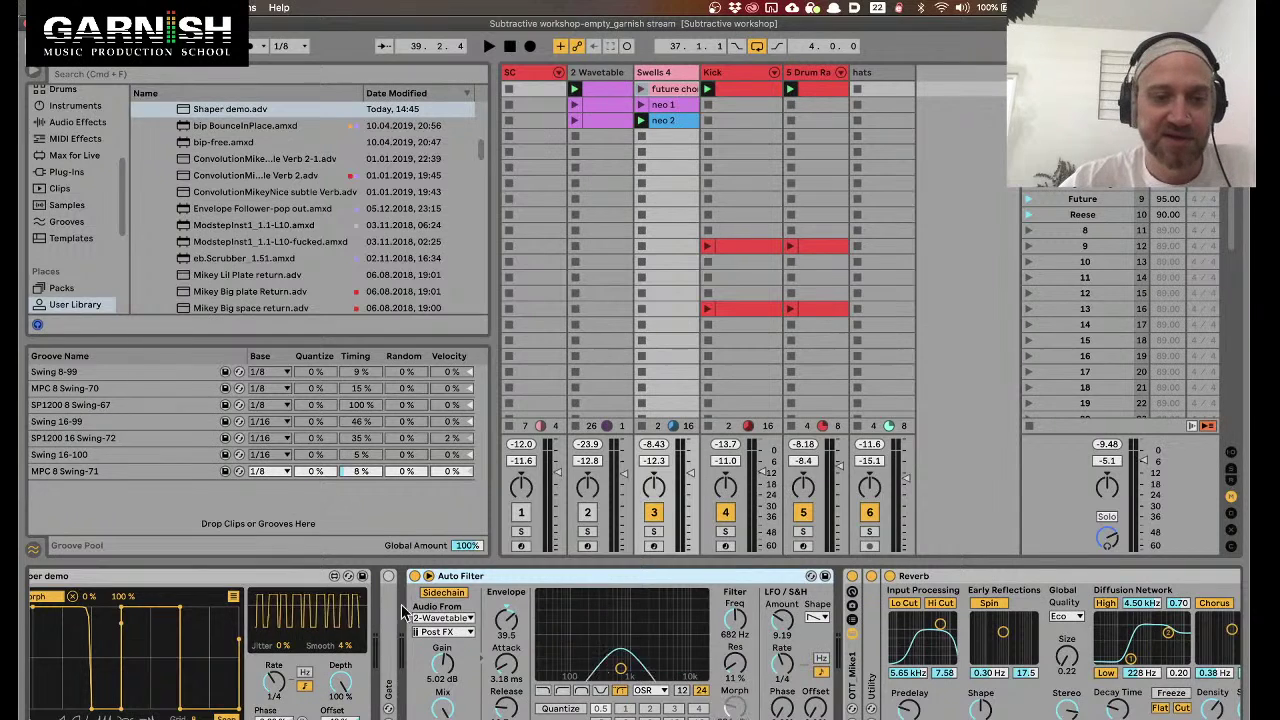
pyautogui.click(314, 578)
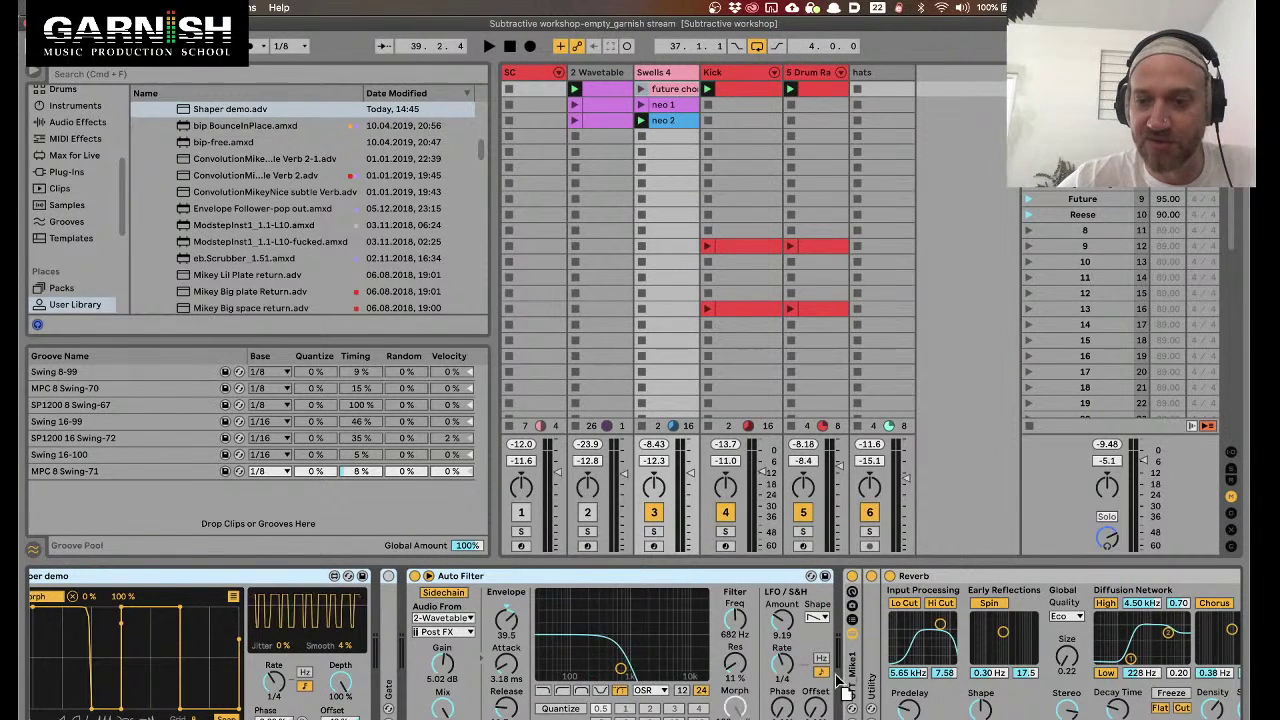
pyautogui.hscroll(5, 860, 690)
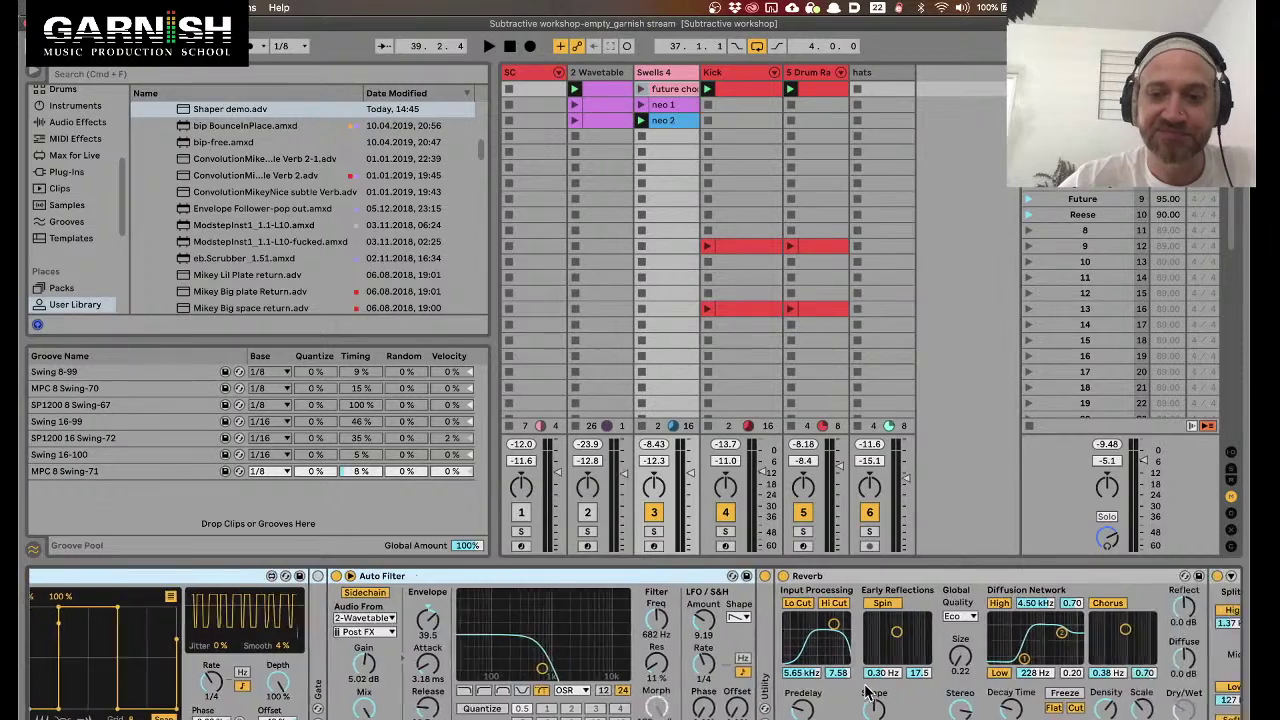
pyautogui.hscroll(5, 862, 688)
pyautogui.hscroll(-10, 866, 688)
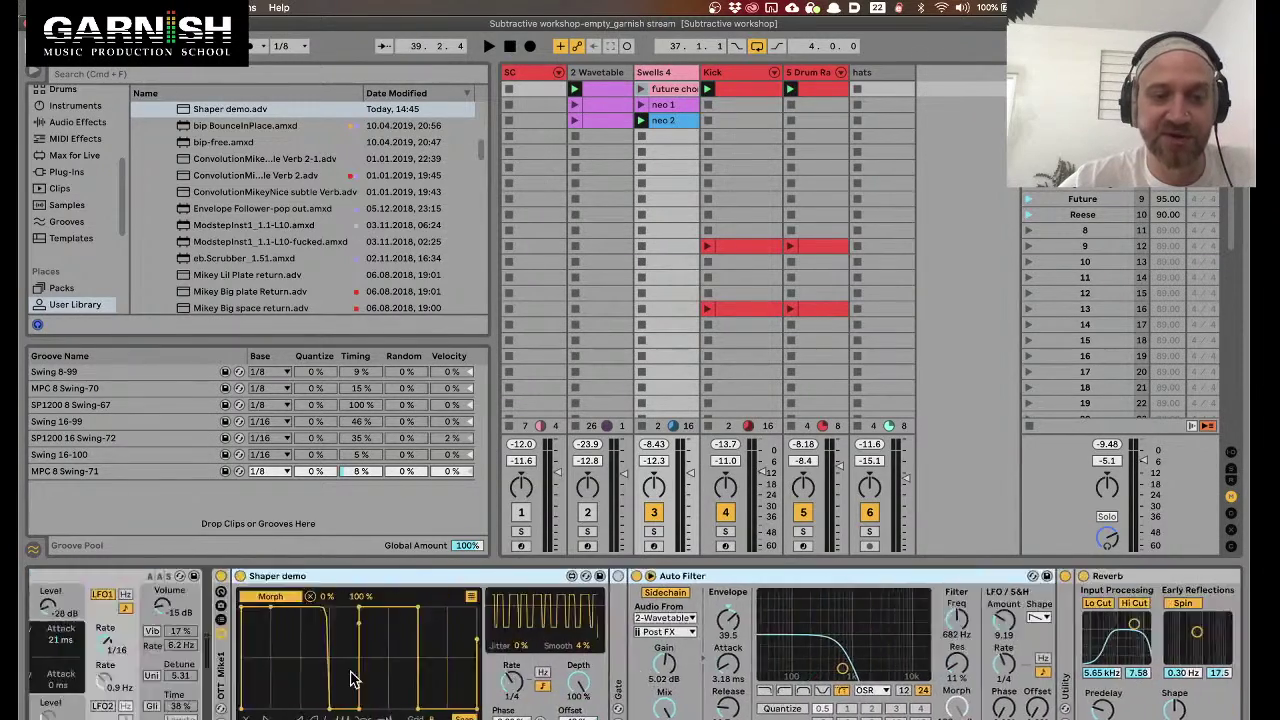
pyautogui.hscroll(-10, 350, 678)
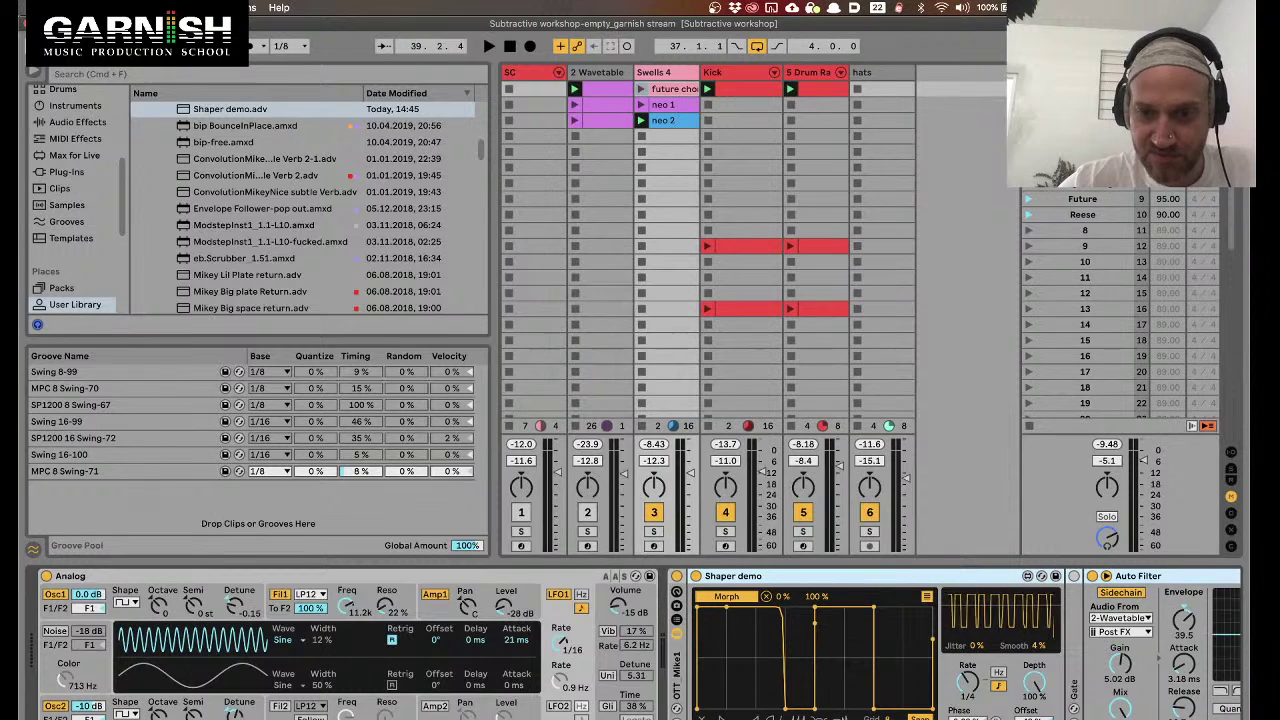
# Save the device rack to the User Library as shaper demo rack without copying files into the project
pyautogui.press('super+s')
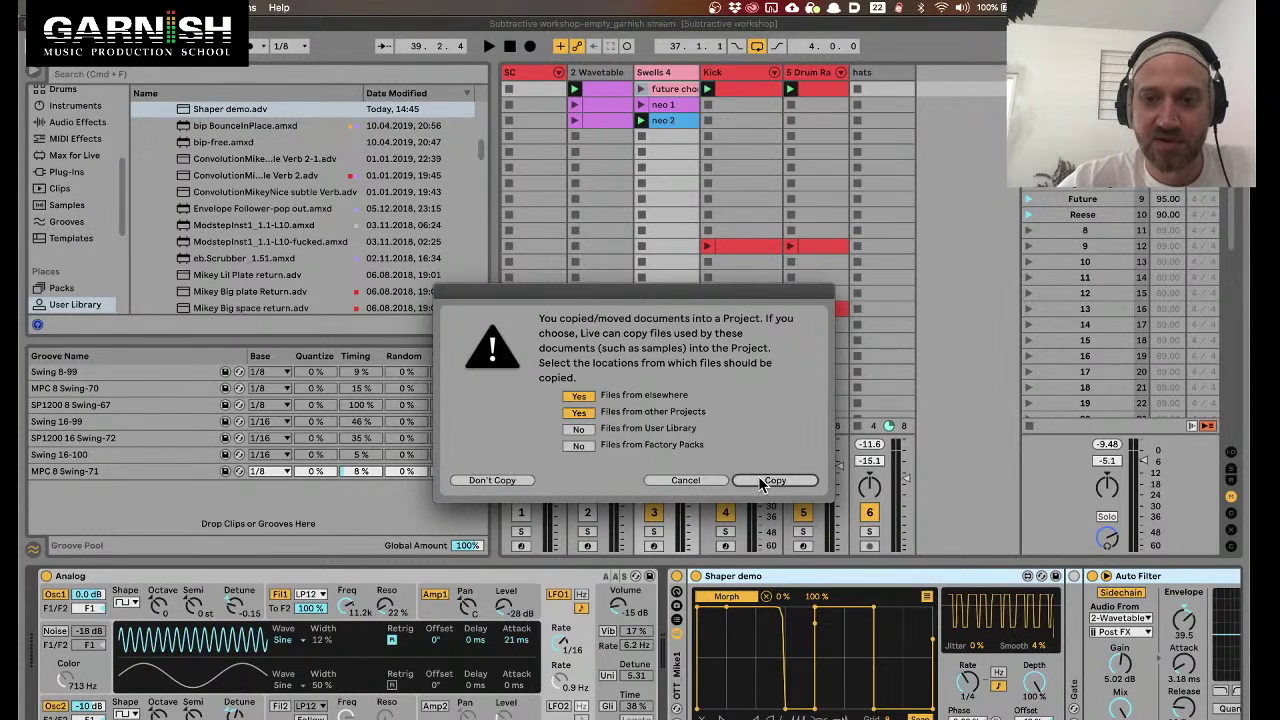
pyautogui.click(506, 479)
pyautogui.write('shaper de')
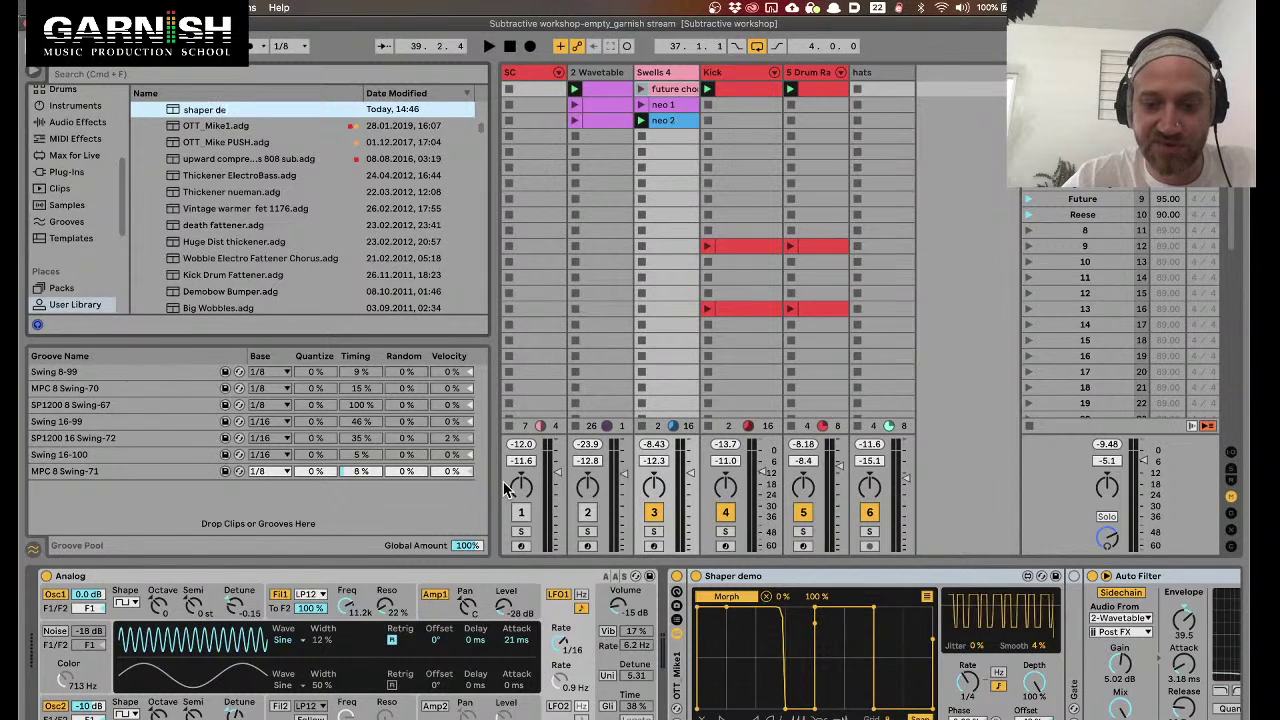
pyautogui.write('mo rack')
pyautogui.press('Return')
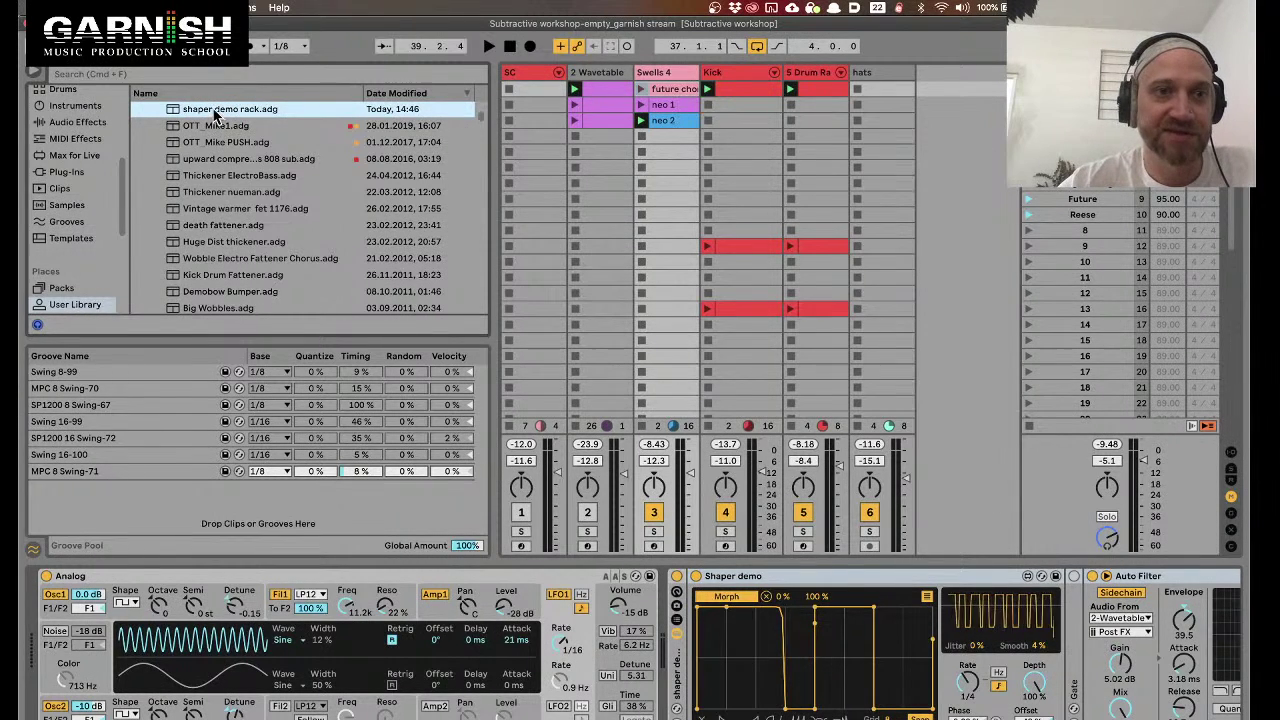
# Load shaper demo rack from the User Library onto a new audio track and look through its device chain
pyautogui.moveTo(213, 114); pyautogui.dragTo(855, 122)
pyautogui.moveTo(949, 139); pyautogui.dragTo(950, 140)
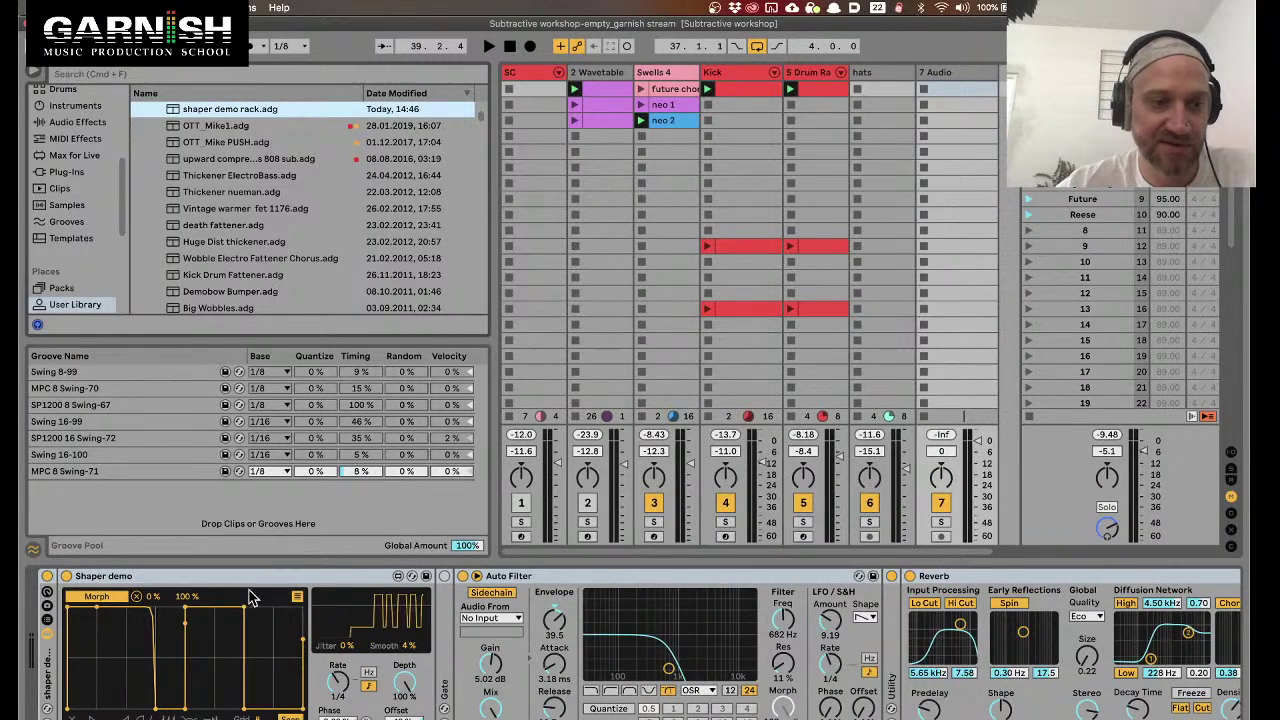
pyautogui.hscroll(5, 912, 650)
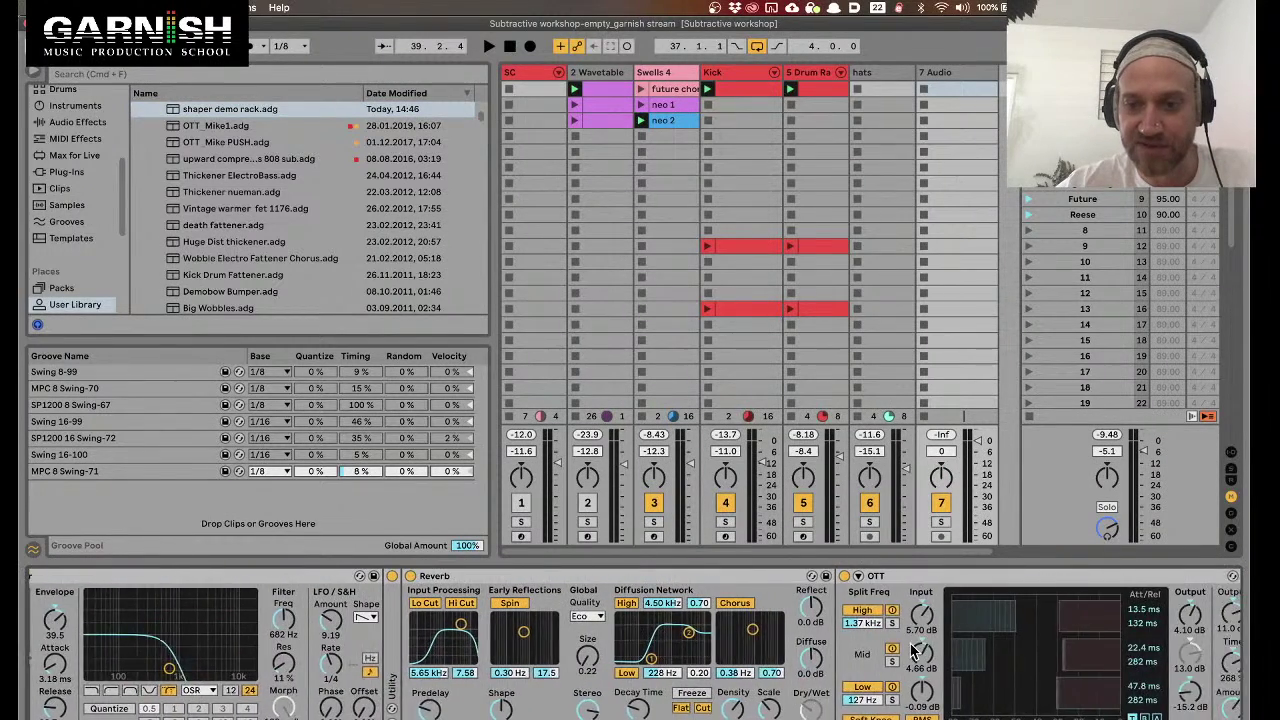
pyautogui.hscroll(-6, 912, 650)
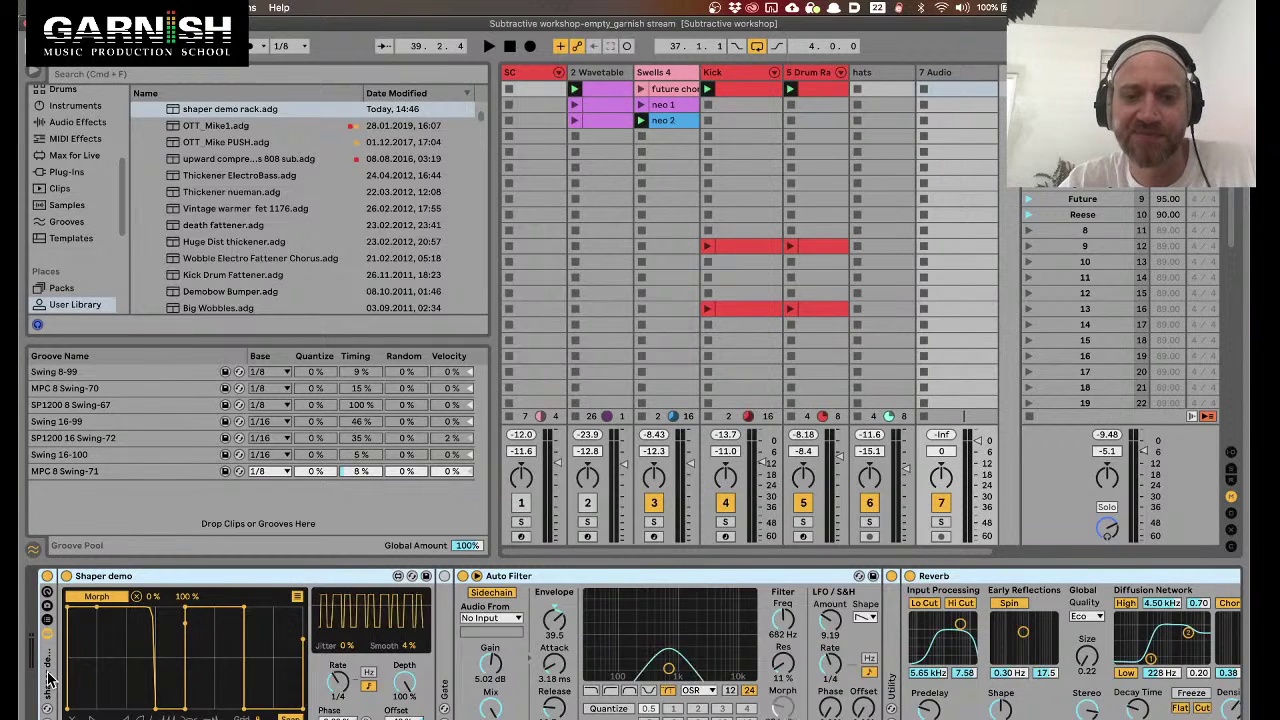
# Delete the loaded rack and remove the 7 Audio track
pyautogui.press('Delete')
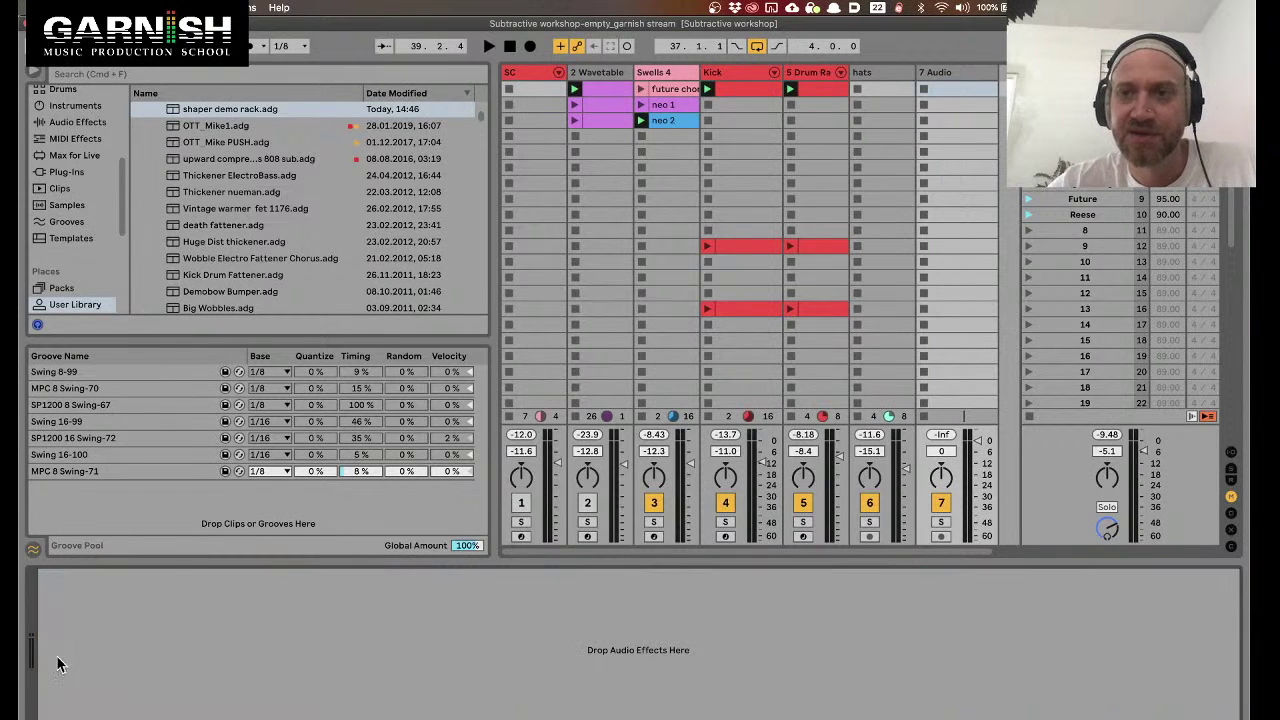
pyautogui.click(940, 69)
pyautogui.press('Delete')
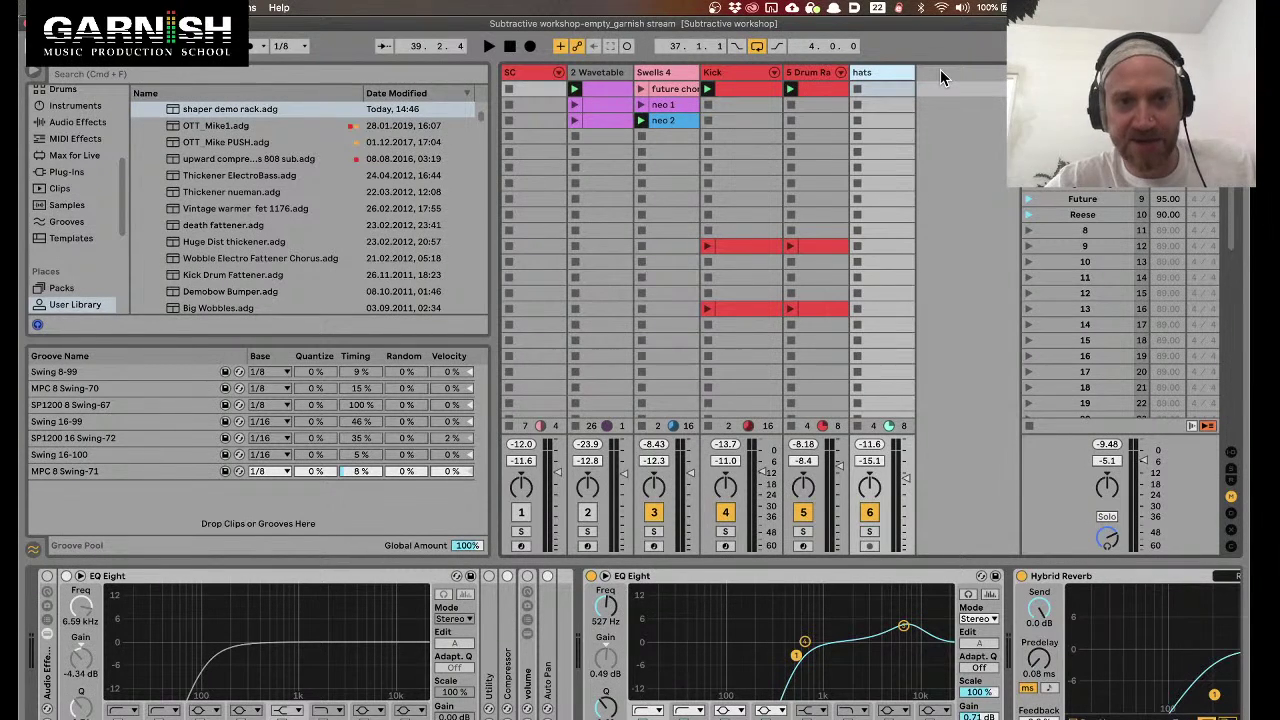
# Switch to Firefox to check the YouTube live chat and return to Ableton Live
pyautogui.press('super+Tab')
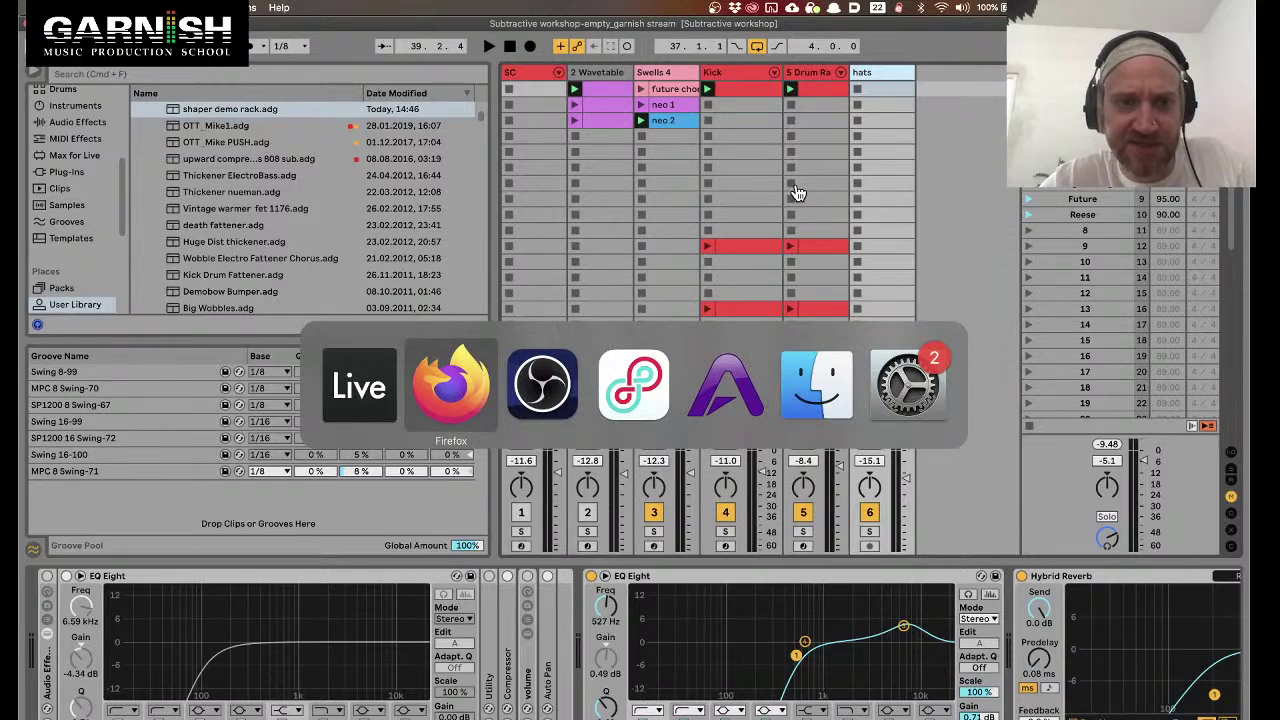
pyautogui.press('super+Tab')
pyautogui.press('super+Tab')
pyautogui.press('super+Tab')
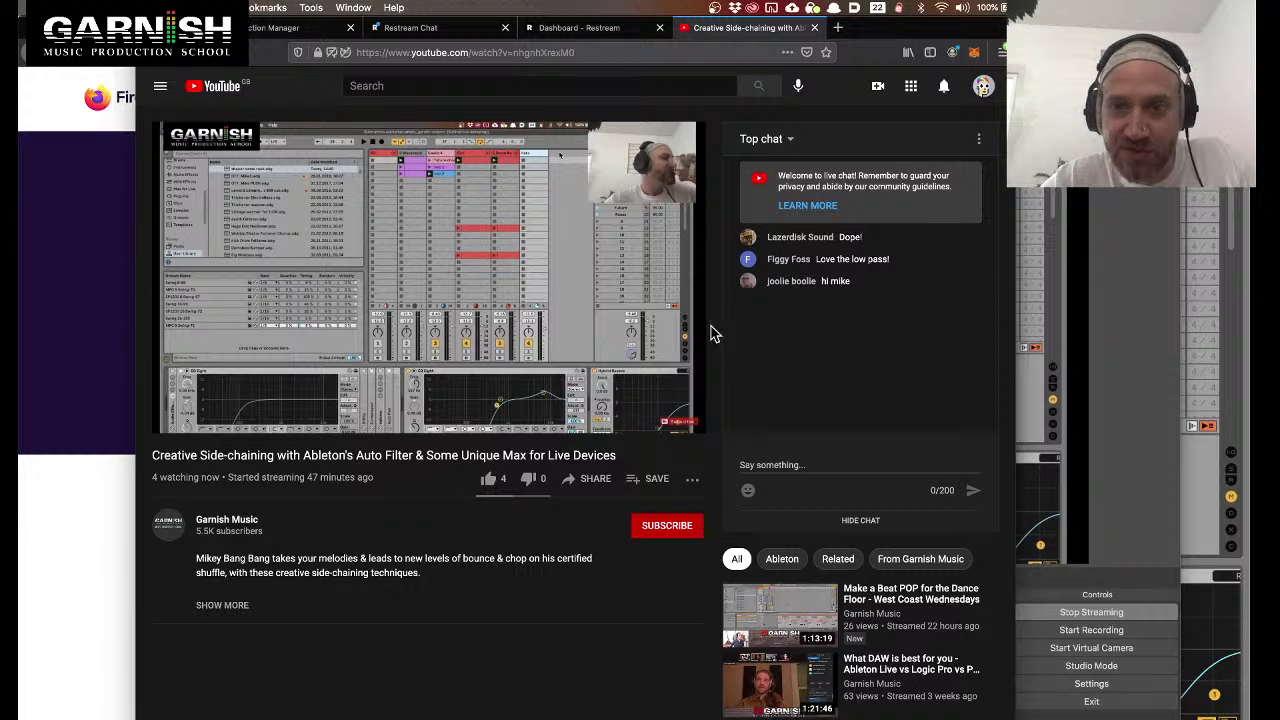
pyautogui.press('super+Tab')
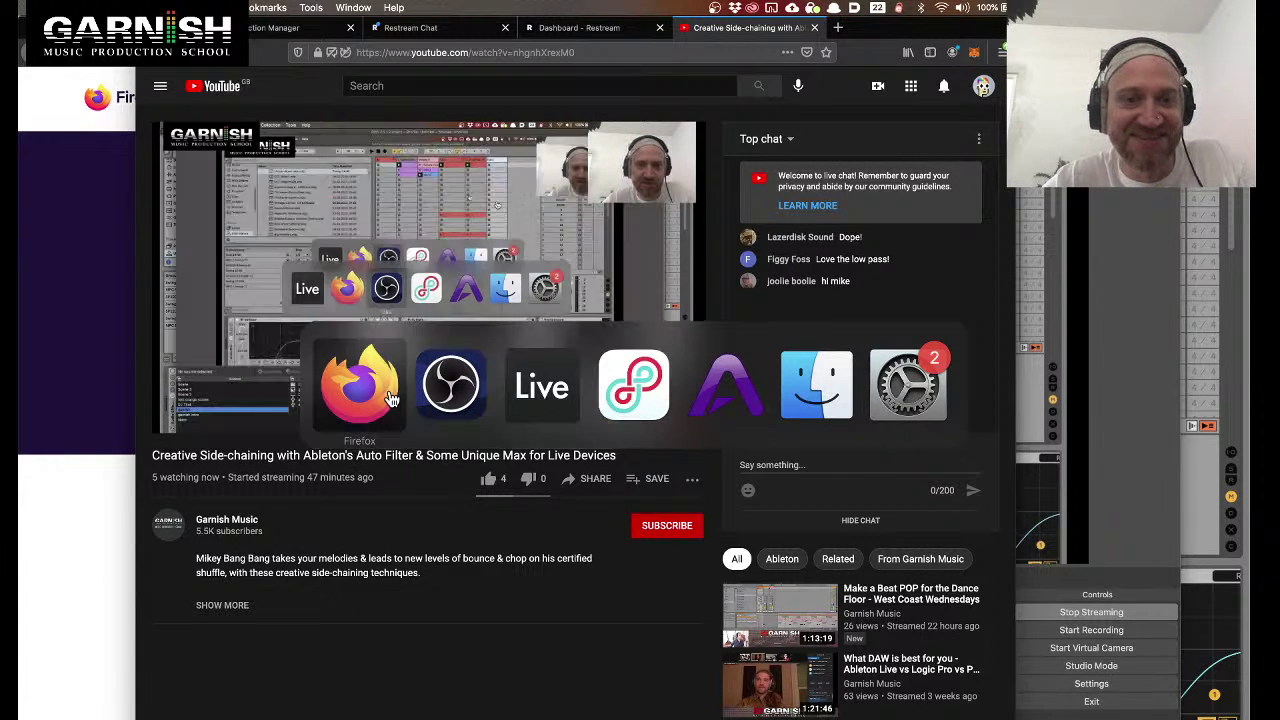
pyautogui.press('super+Tab')
pyautogui.press('super+Tab')
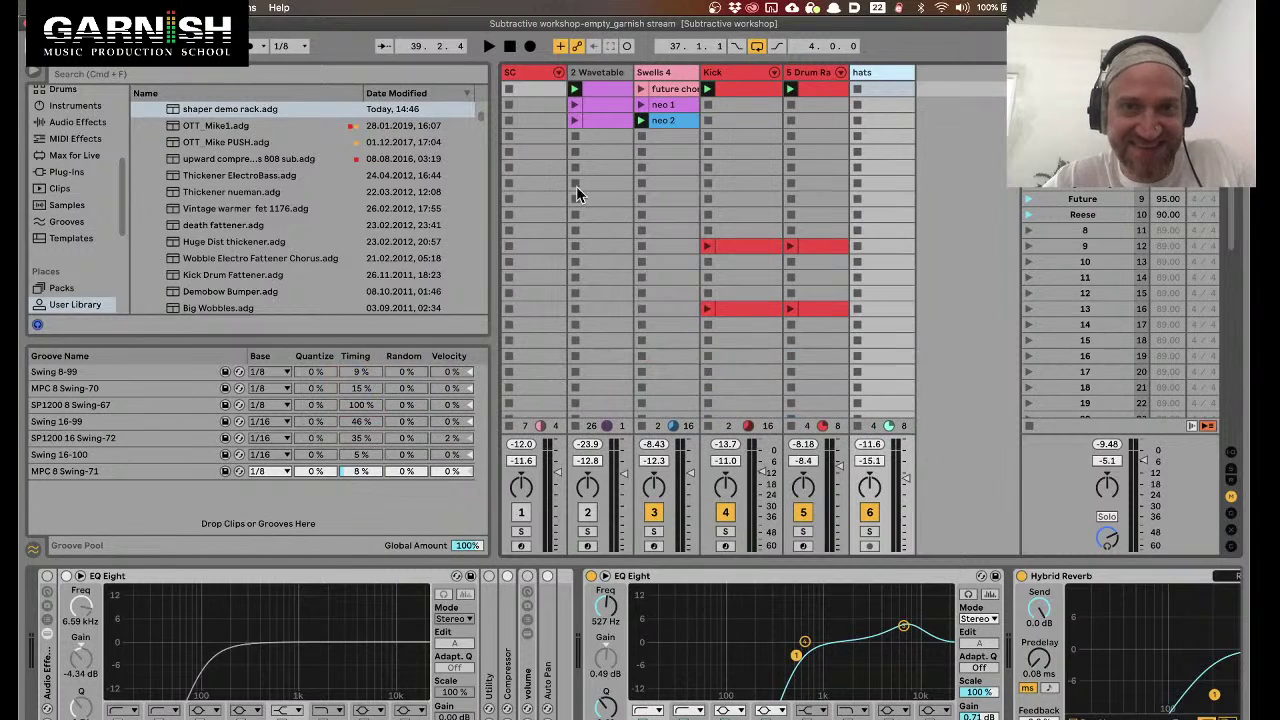
# Collapse the effect racks folder in the User Library and select Envelope Follower among the audio effect modulators
pyautogui.click(660, 73)
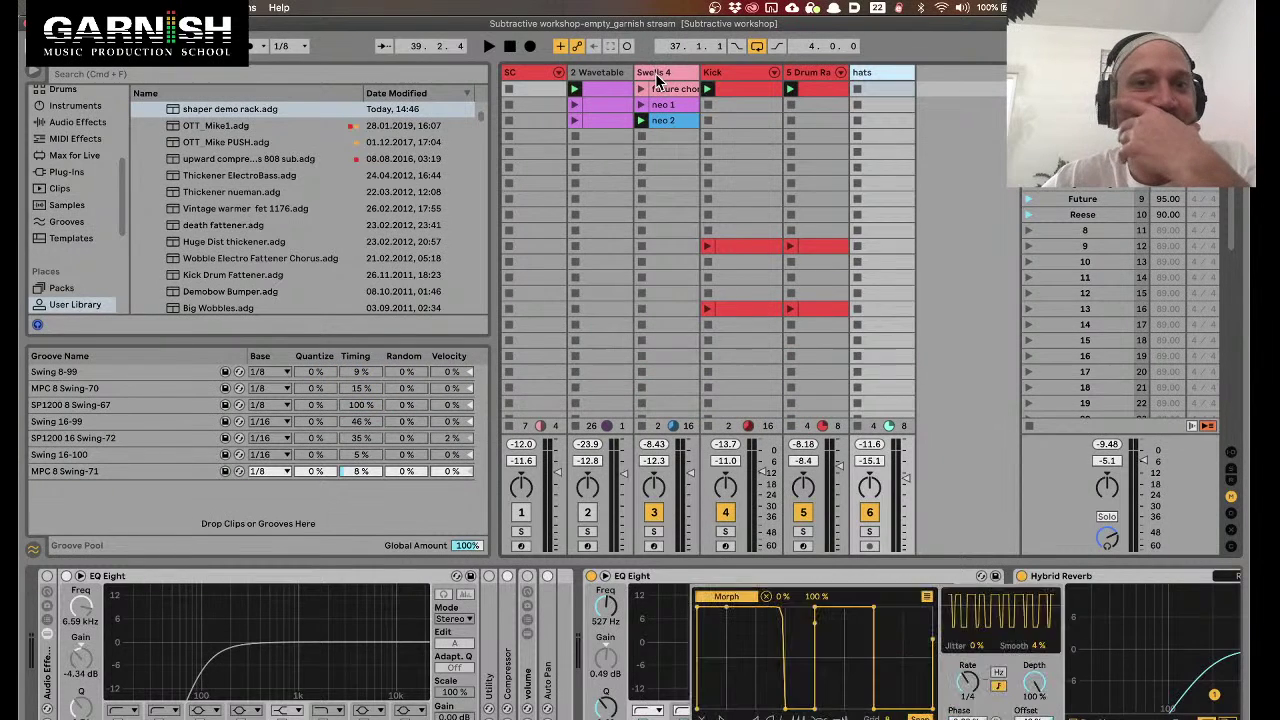
pyautogui.click(605, 74)
pyautogui.scroll(2, 240, 162)
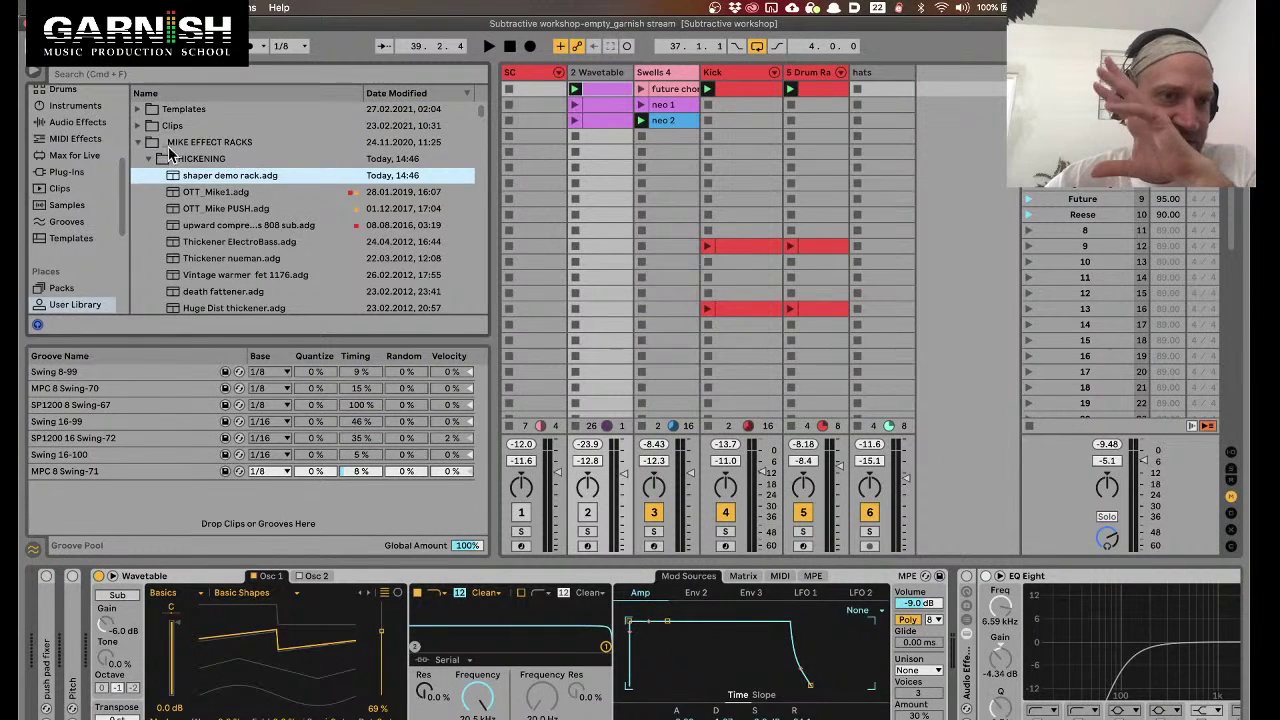
pyautogui.click(139, 143)
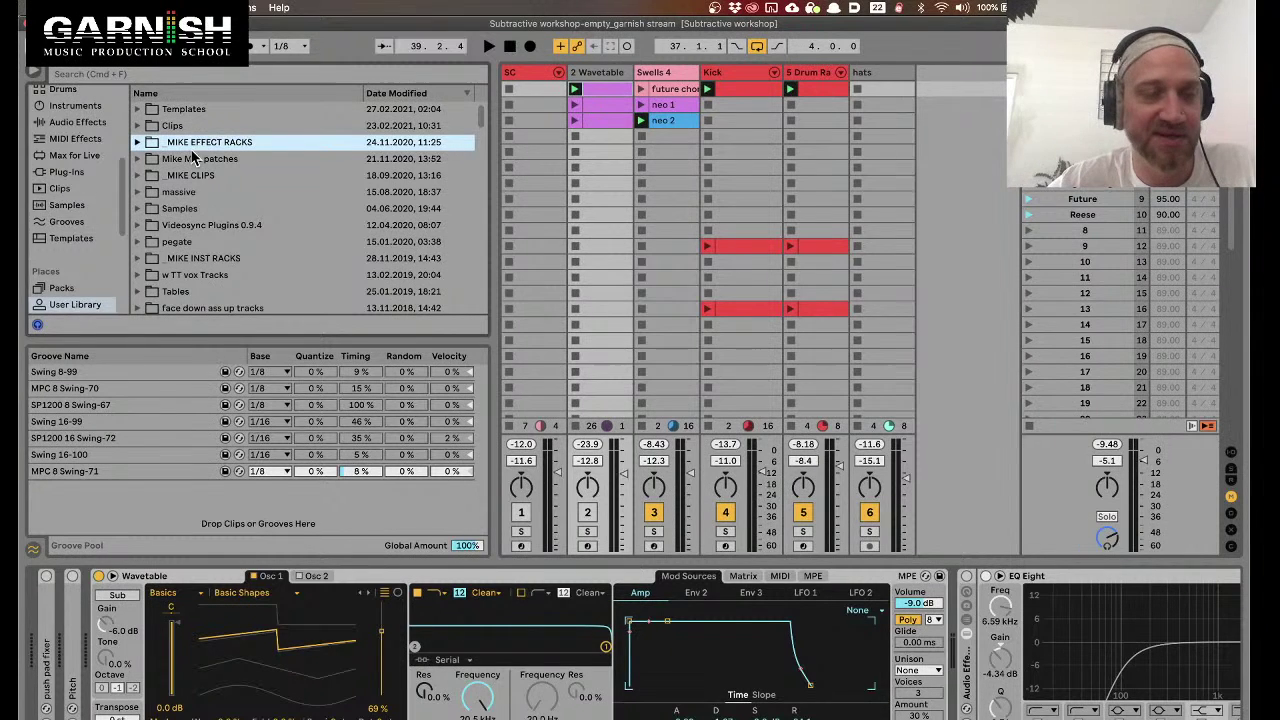
pyautogui.scroll(5, 80, 172)
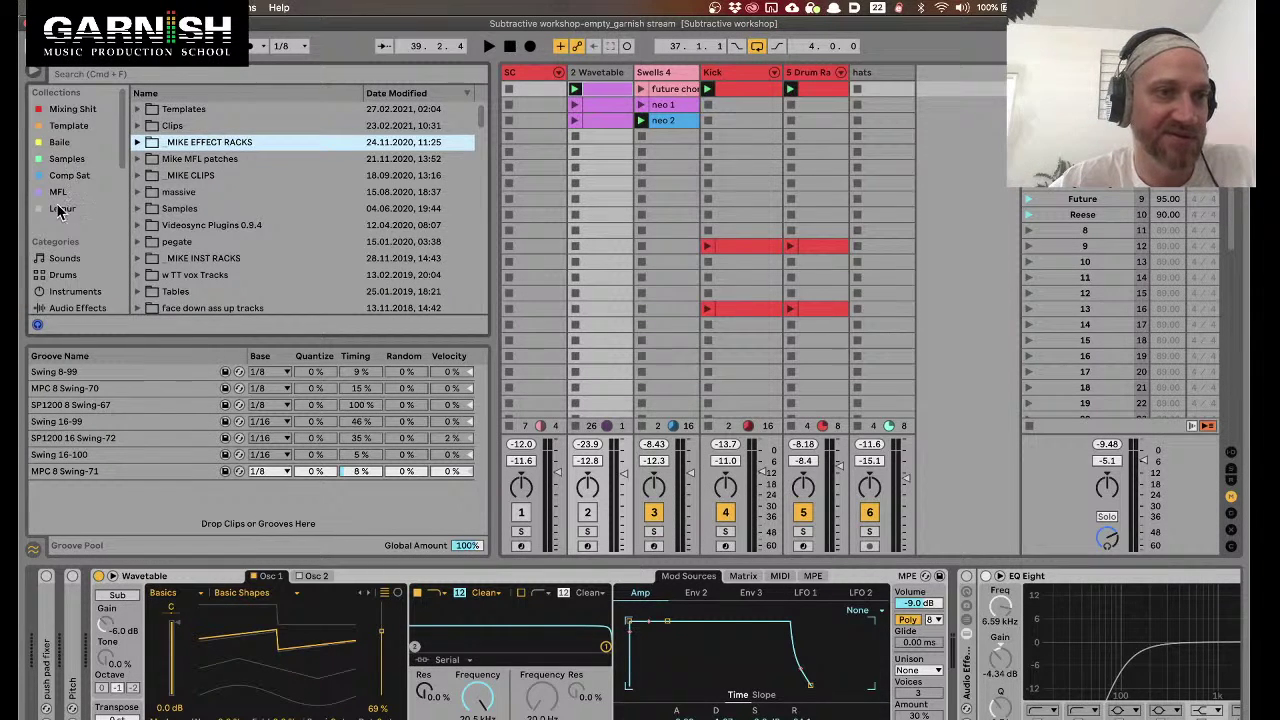
pyautogui.scroll(-3, 67, 267)
pyautogui.click(70, 259)
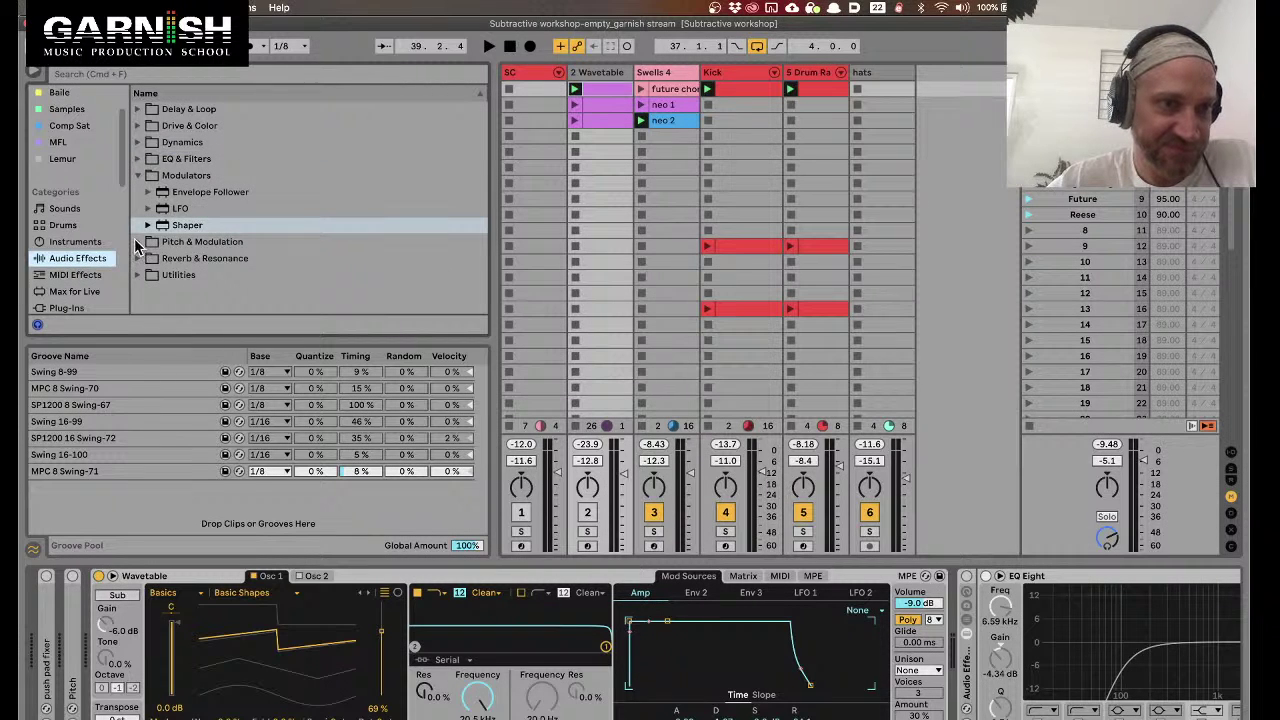
pyautogui.click(180, 193)
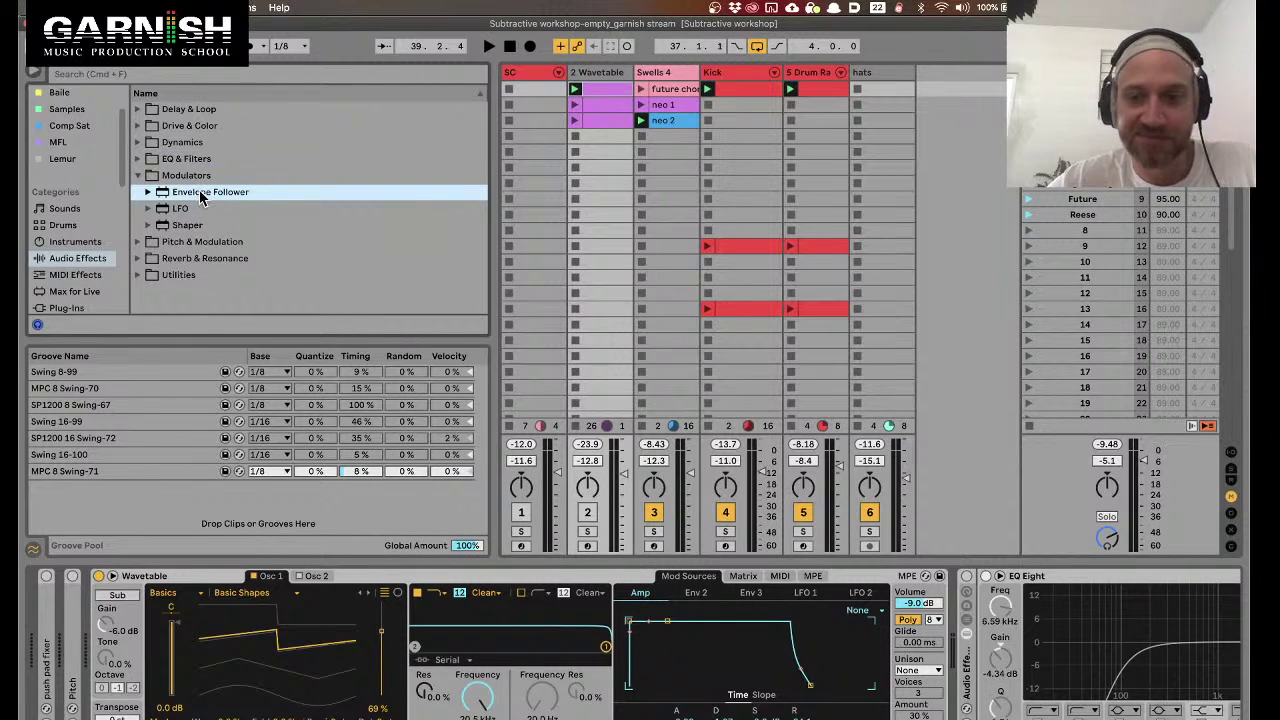
# Check the 2 Wavetable track's device chain and add Envelope Follower on a new audio track after hats
pyautogui.hscroll(5, 919, 590)
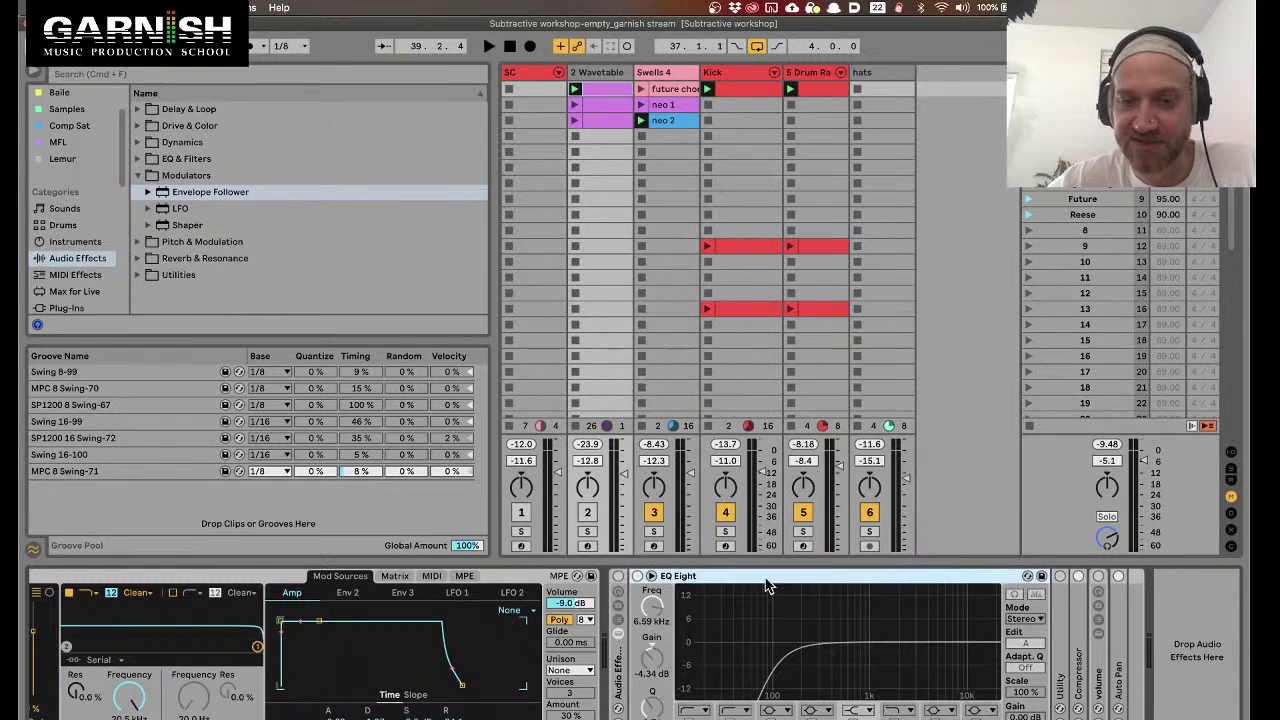
pyautogui.hscroll(-5, 659, 619)
pyautogui.click(578, 585)
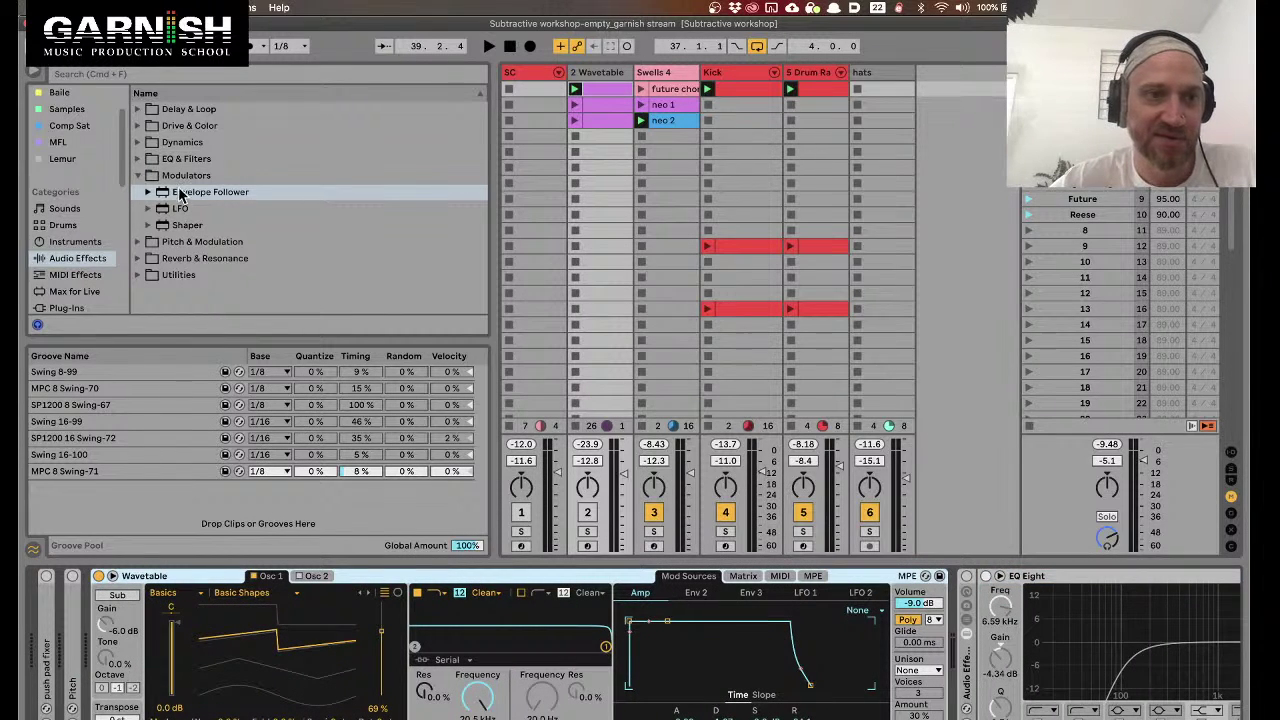
pyautogui.moveTo(183, 196); pyautogui.dragTo(739, 110)
pyautogui.moveTo(684, 78); pyautogui.dragTo(940, 98)
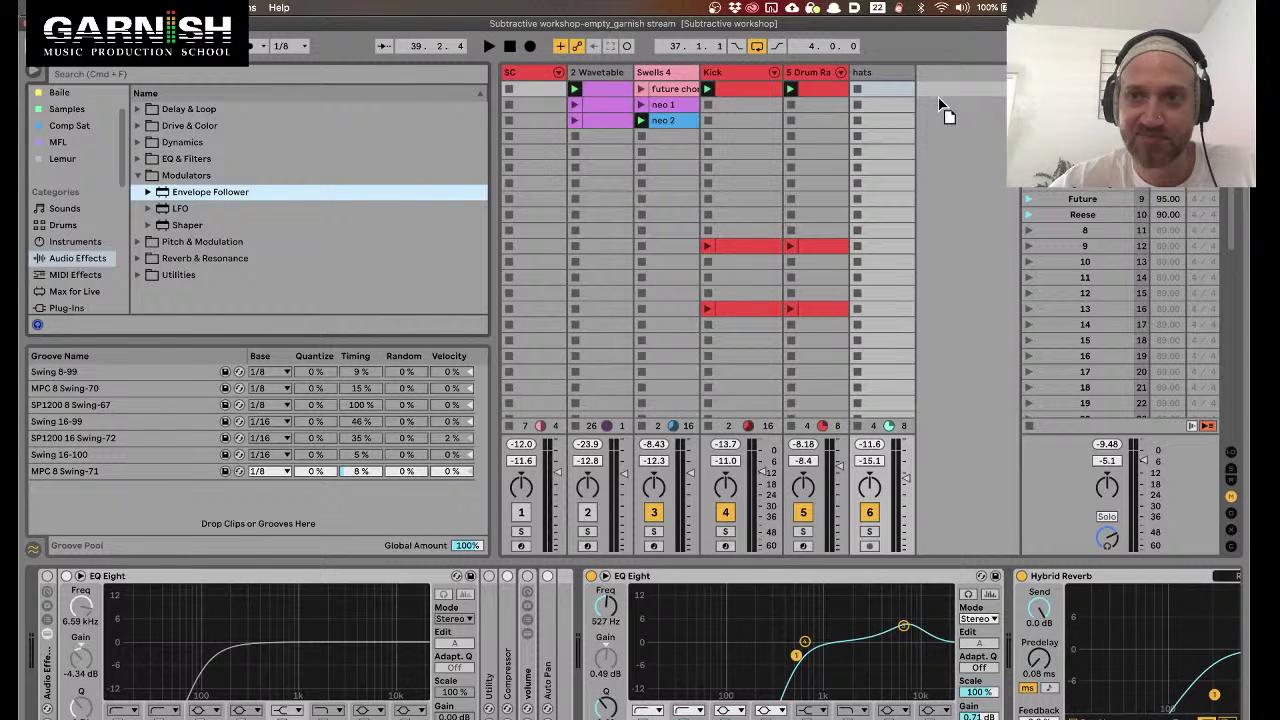
pyautogui.moveTo(948, 108); pyautogui.dragTo(938, 95)
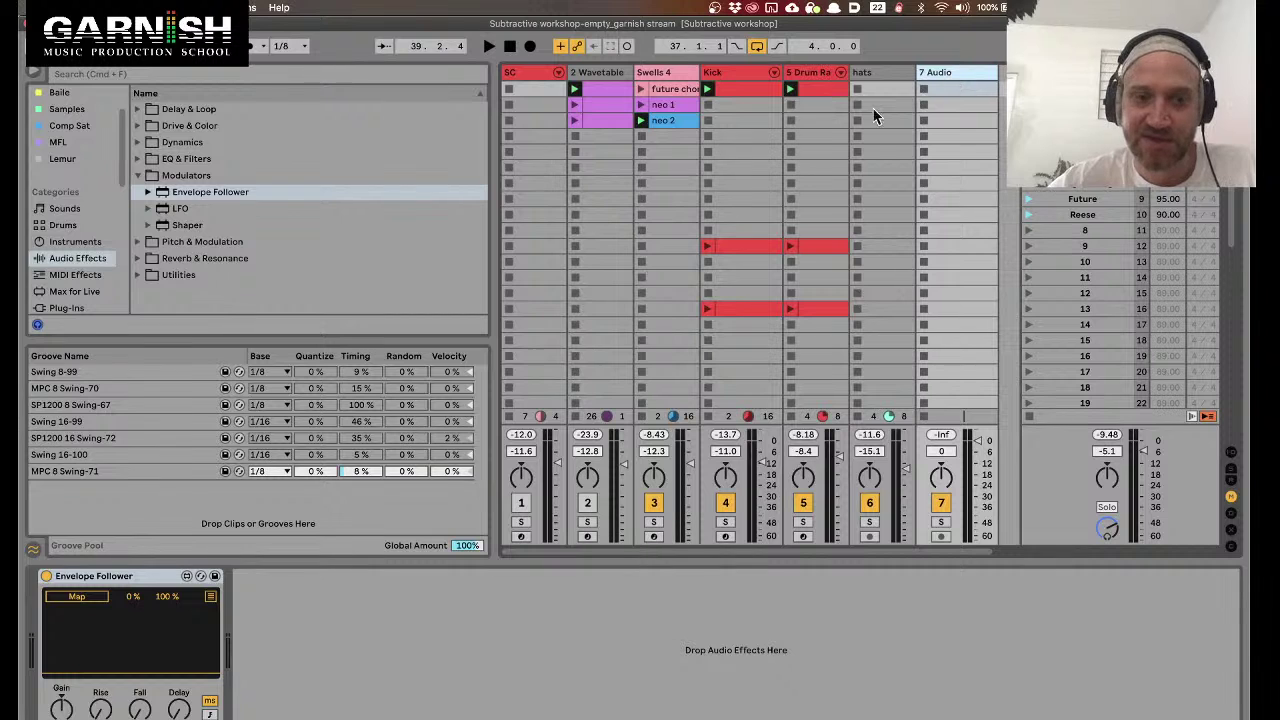
pyautogui.click(107, 584)
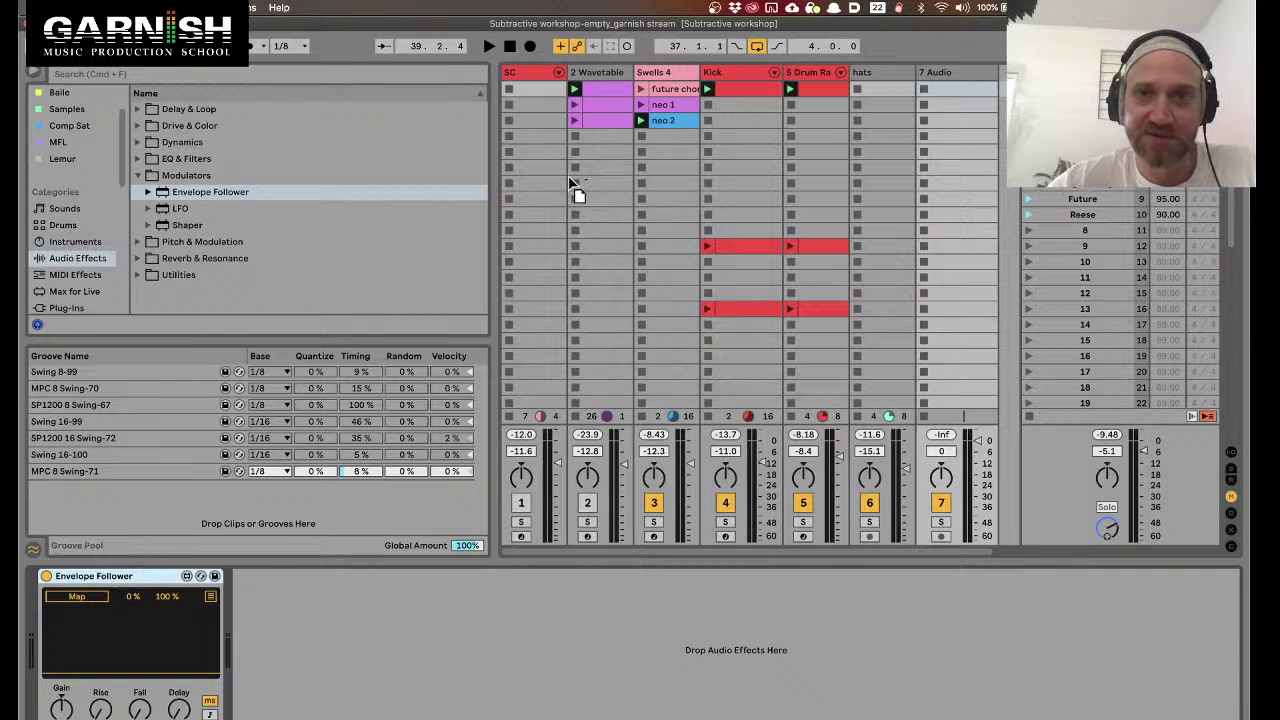
# Insert Envelope Follower on Swells 4 between Analog and the shaper demo rack
pyautogui.click(660, 74)
pyautogui.click(628, 72)
pyautogui.click(660, 74)
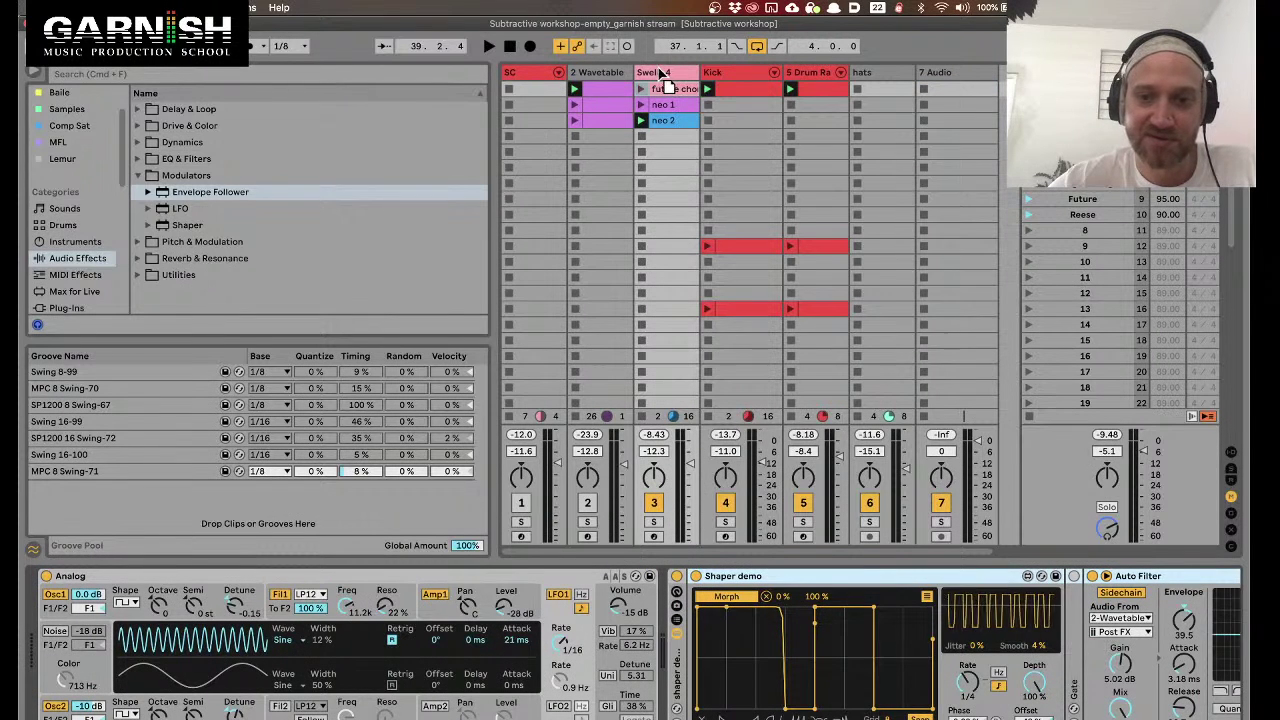
pyautogui.moveTo(660, 74); pyautogui.dragTo(668, 706)
# Switch off Shaper demo and Auto Filter inside the Swells 4 rack and fold both devices
pyautogui.click(695, 576)
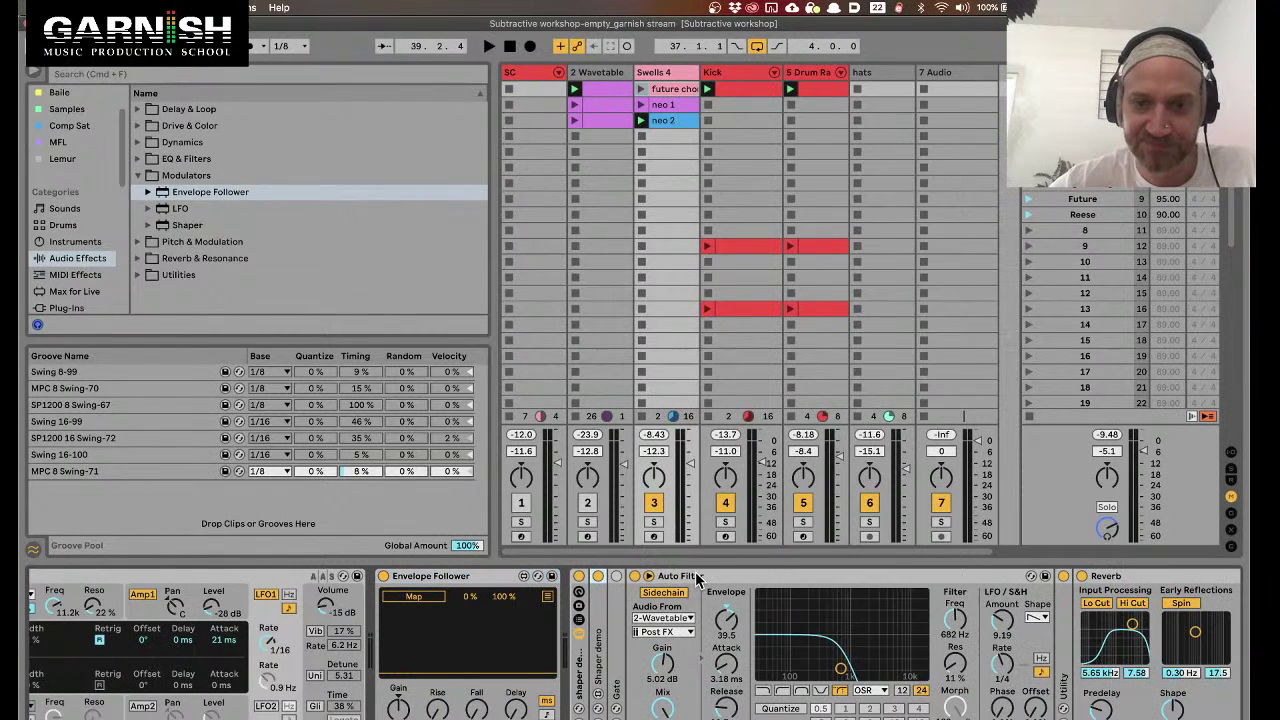
pyautogui.click(700, 577)
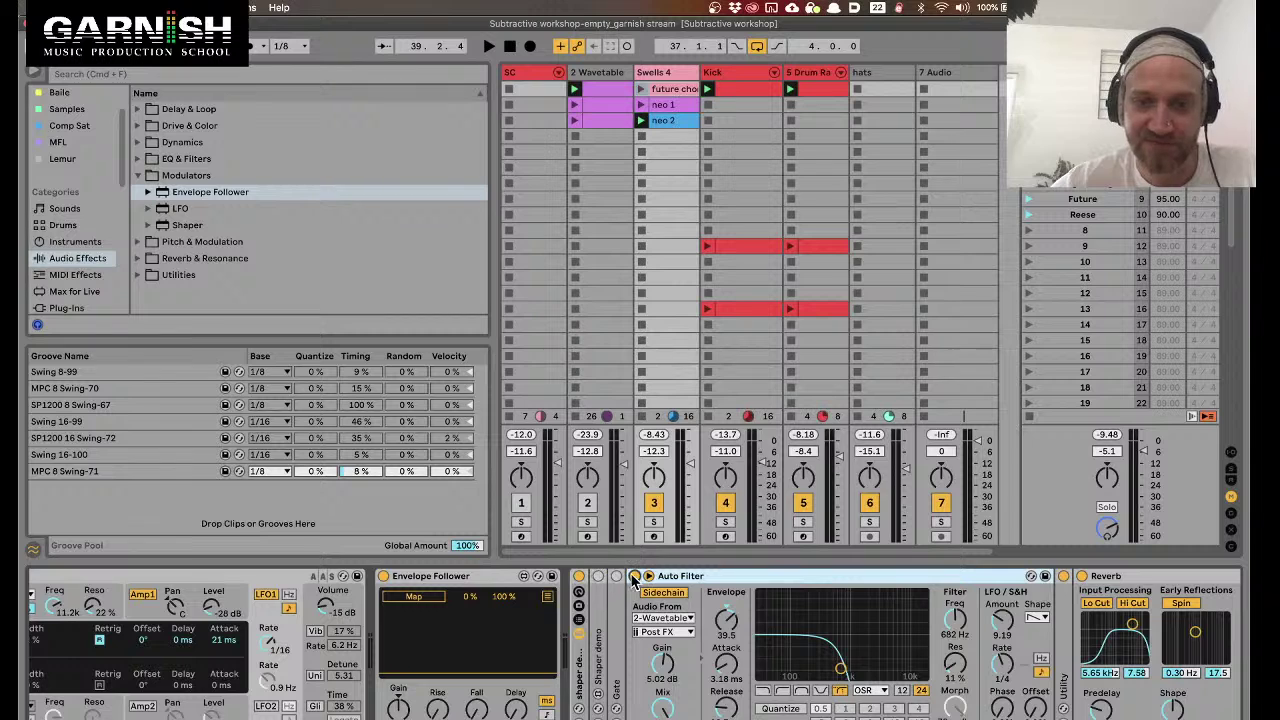
pyautogui.hscroll(10, 715, 575)
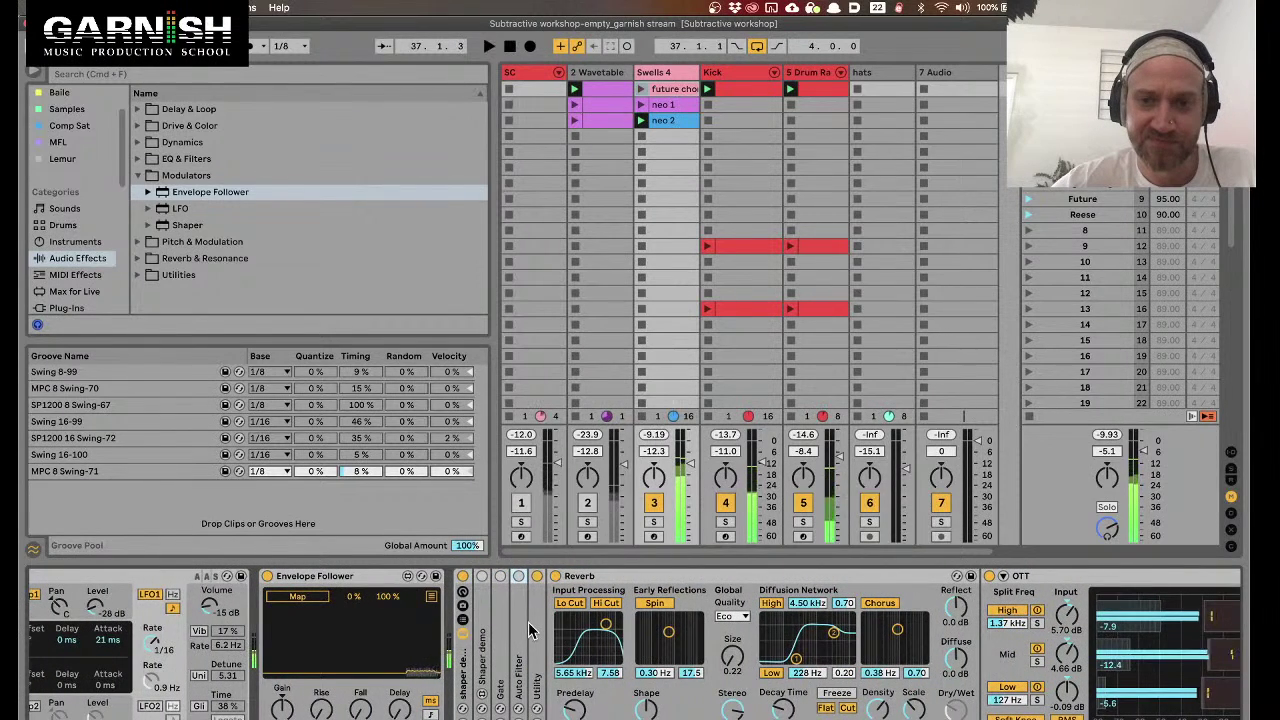
# Lower Analog's volume to -22 dB and OTT's overall output to 6.84 dB while the set plays
pyautogui.hscroll(-10, 460, 650)
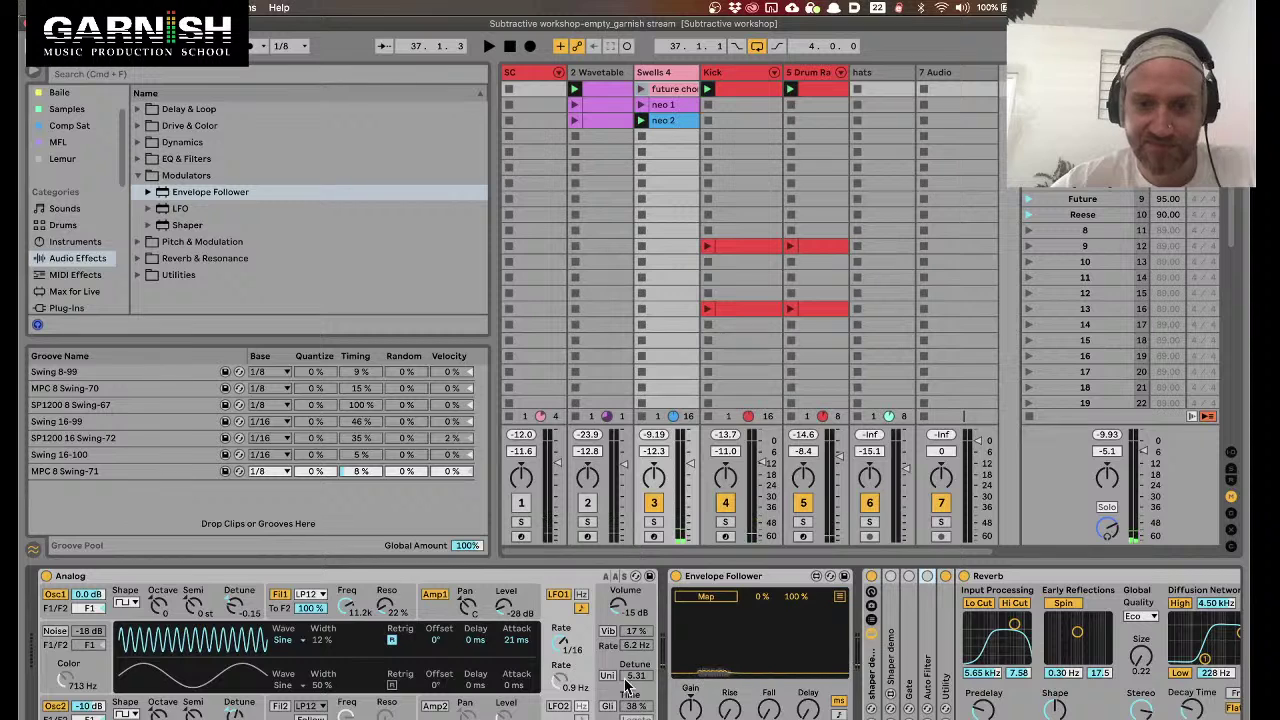
pyautogui.moveTo(624, 608); pyautogui.dragTo(624, 625)
pyautogui.hscroll(15, 814, 643)
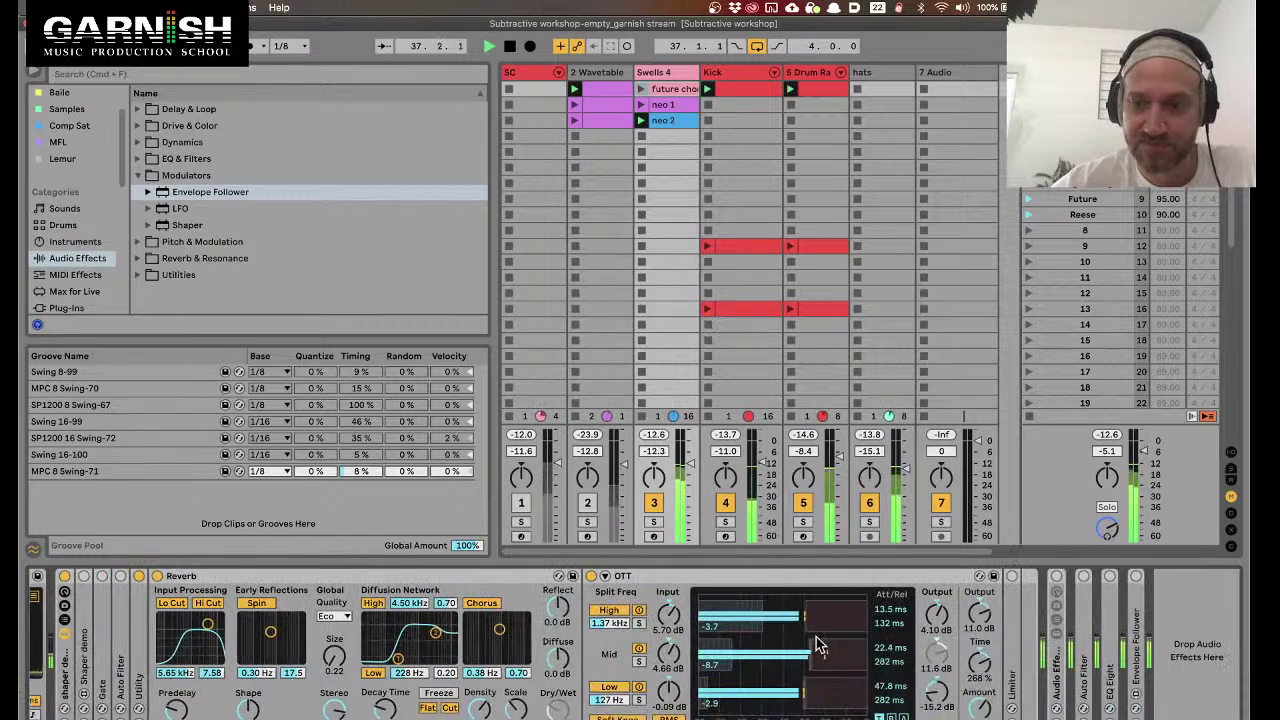
pyautogui.moveTo(975, 614); pyautogui.dragTo(975, 628)
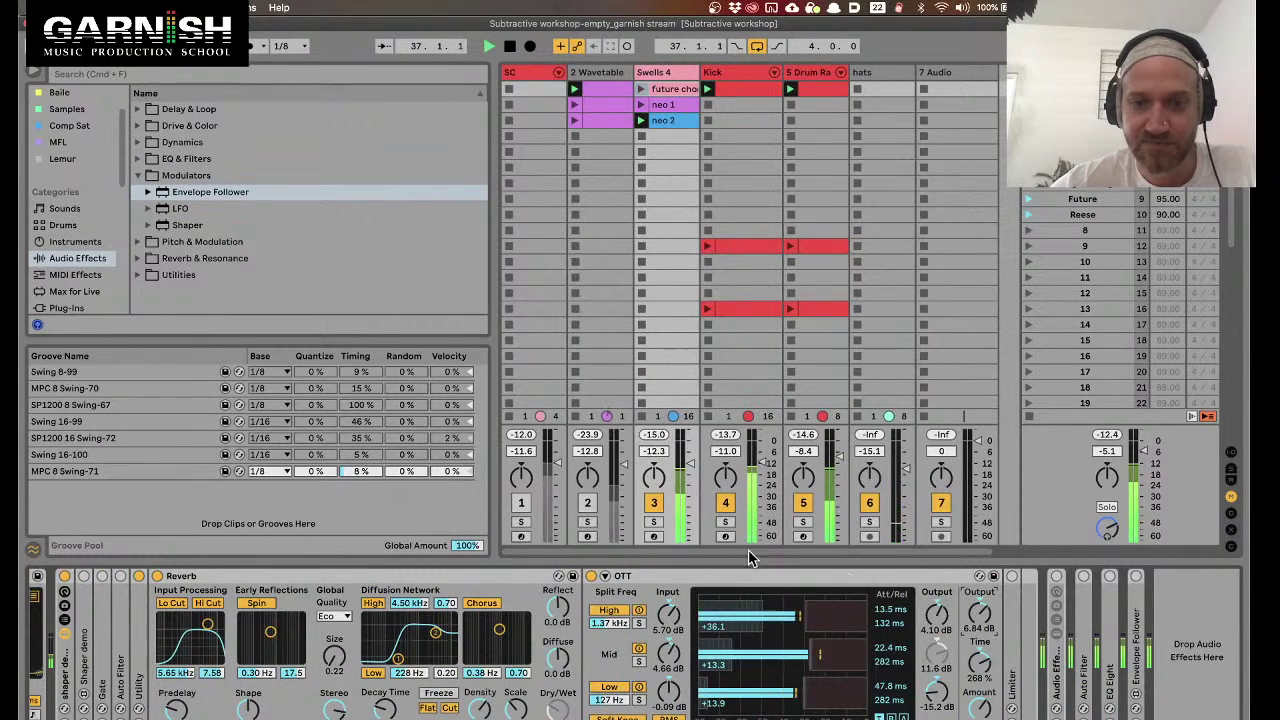
# Move Gate out of the rack to directly after Envelope Follower, and fold the Reverb device
pyautogui.hscroll(-10, 500, 630)
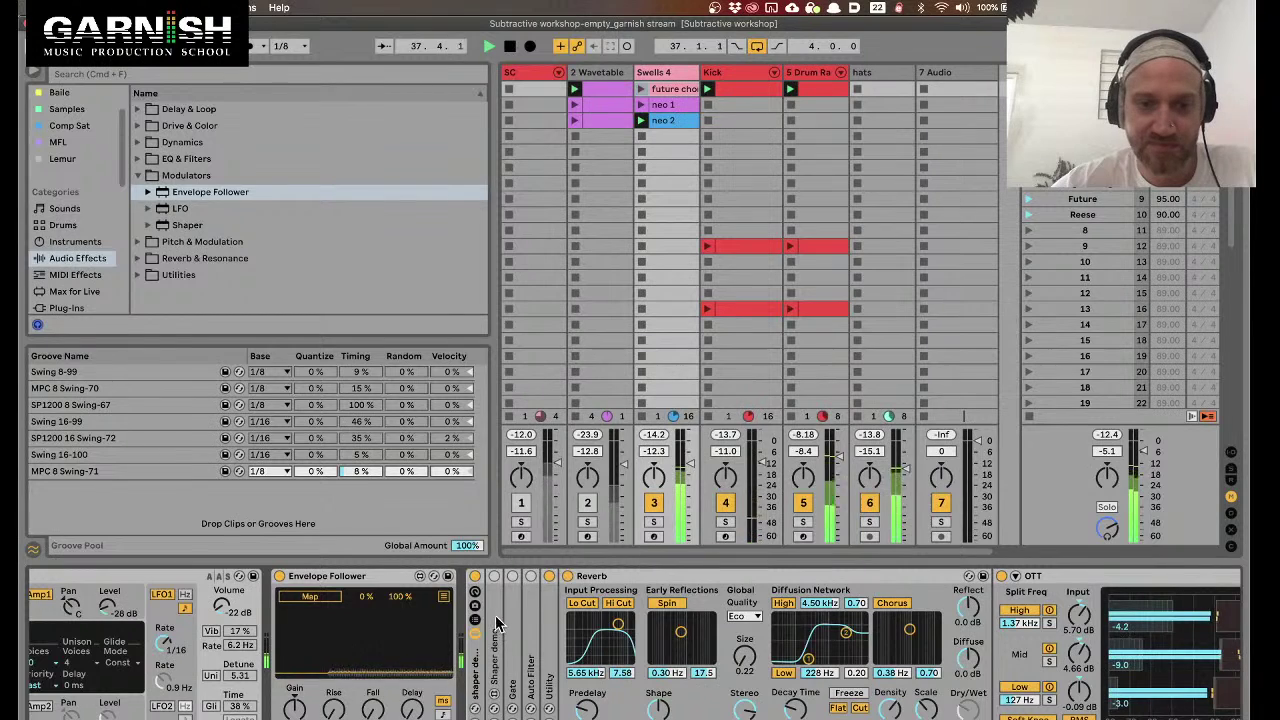
pyautogui.moveTo(513, 605); pyautogui.dragTo(472, 600)
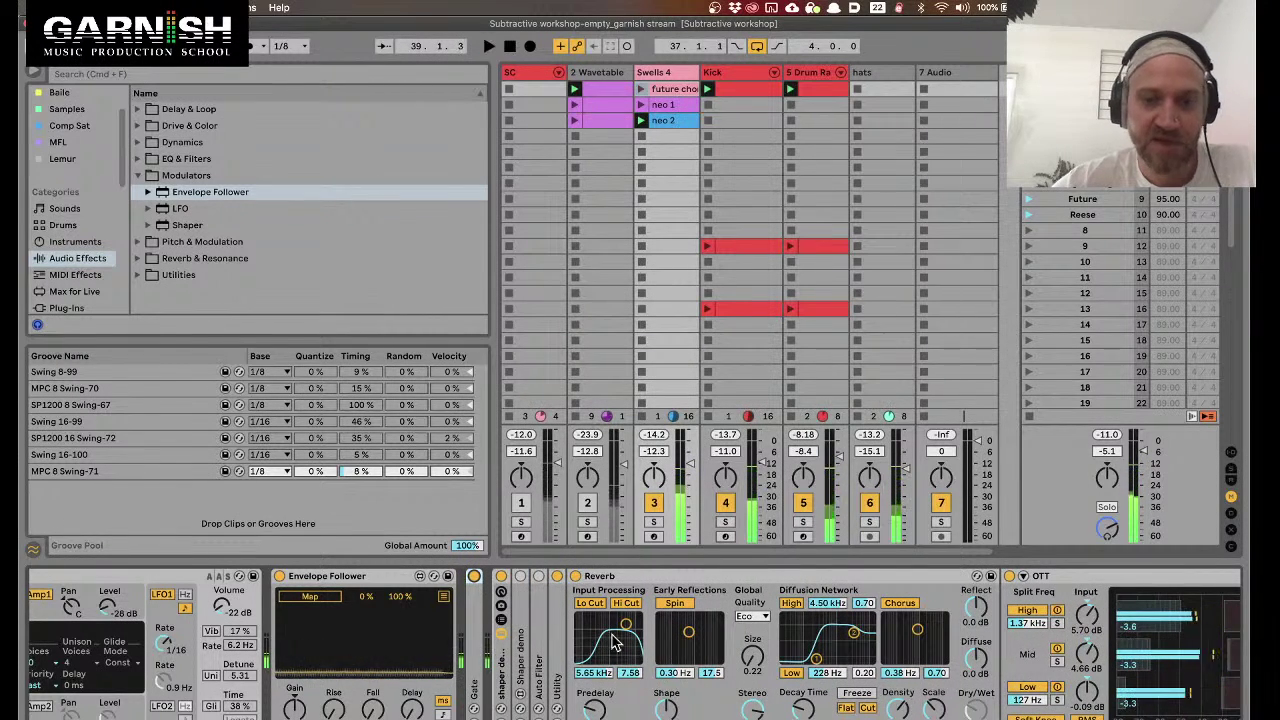
pyautogui.click(598, 580)
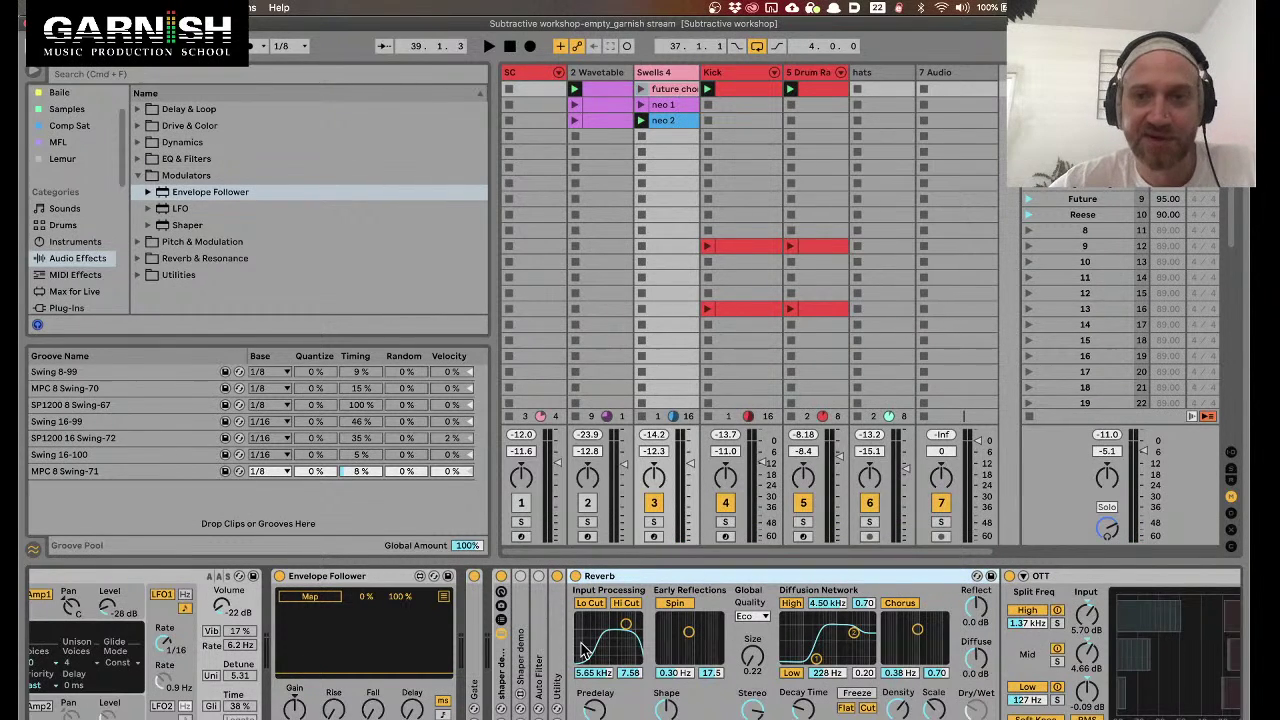
pyautogui.hscroll(-3, 540, 650)
pyautogui.click(521, 577)
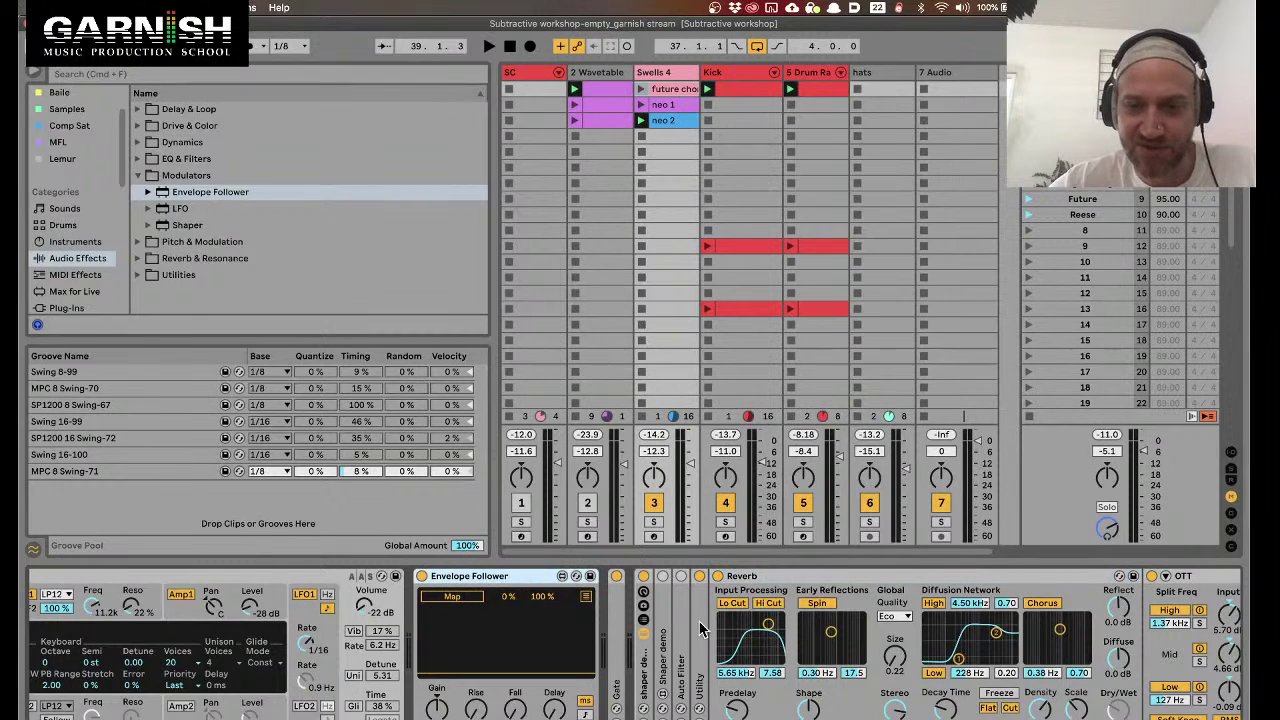
pyautogui.click(771, 577)
pyautogui.doubleClick(771, 577)
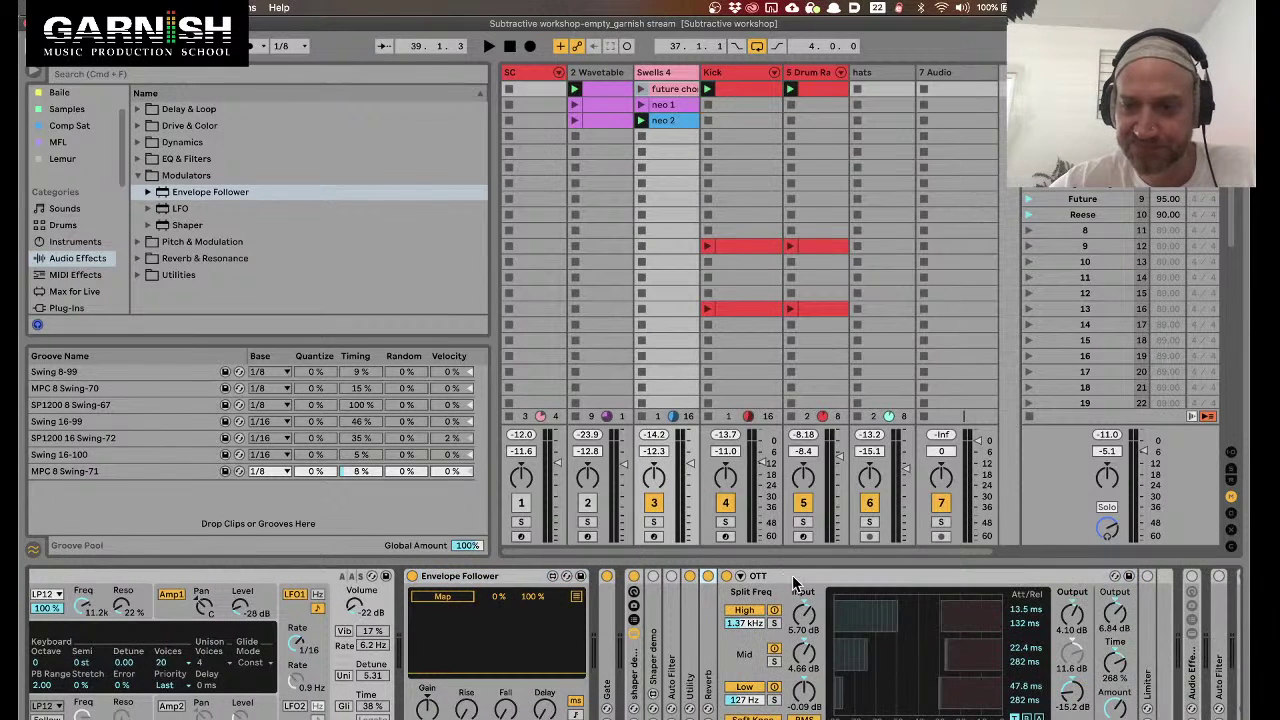
# Unfold Auto Filter and Gate on Swells 4, and select Envelope Follower between Analog and Gate
pyautogui.hscroll(-1, 475, 594)
pyautogui.click(490, 597)
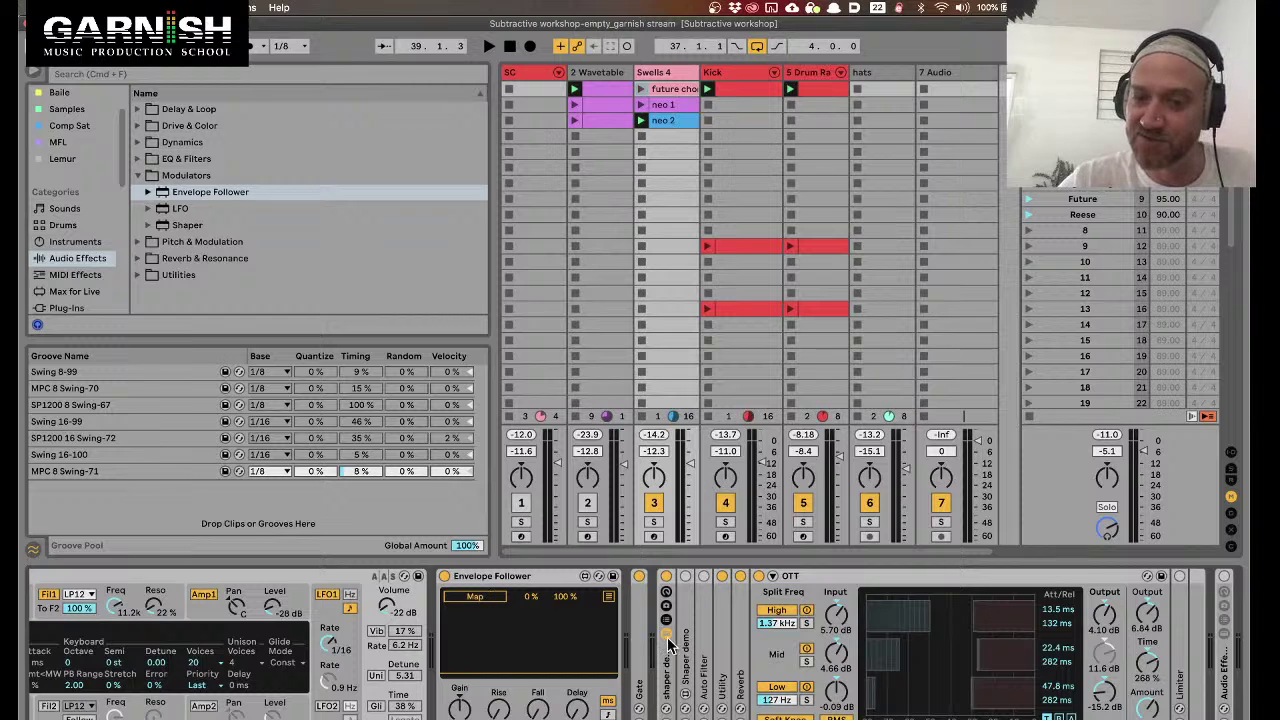
pyautogui.doubleClick(703, 645)
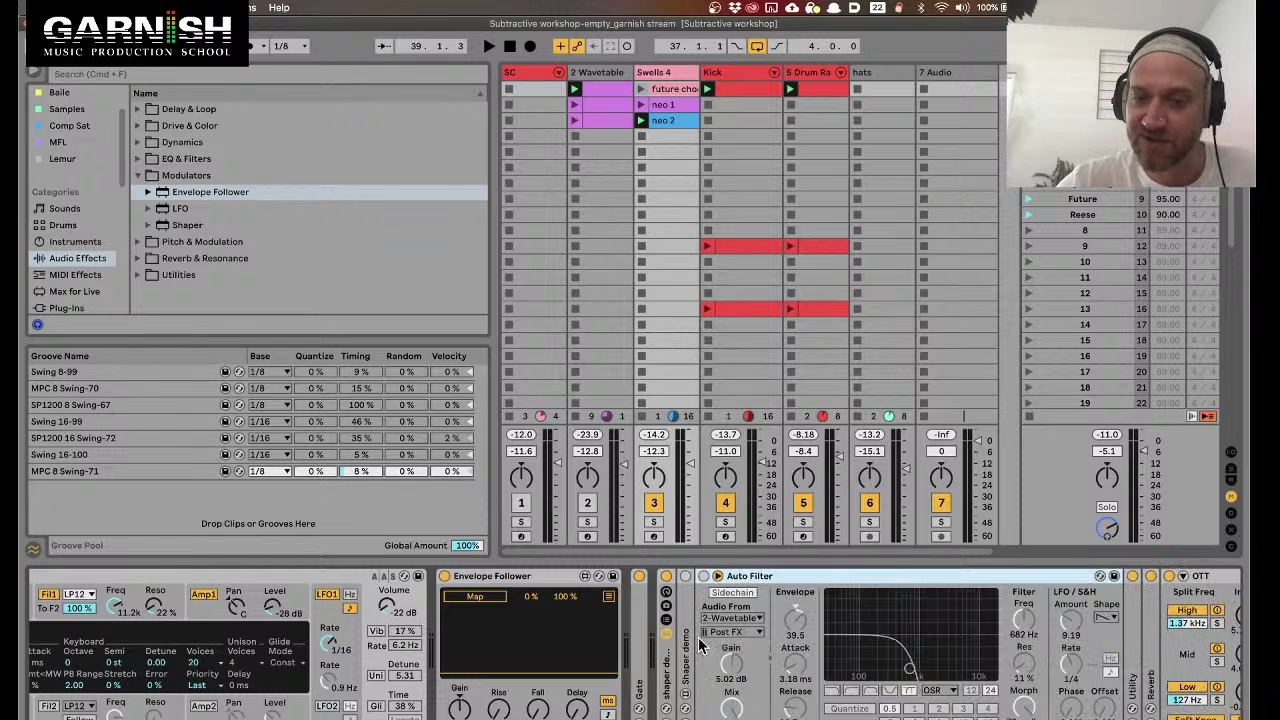
pyautogui.doubleClick(640, 648)
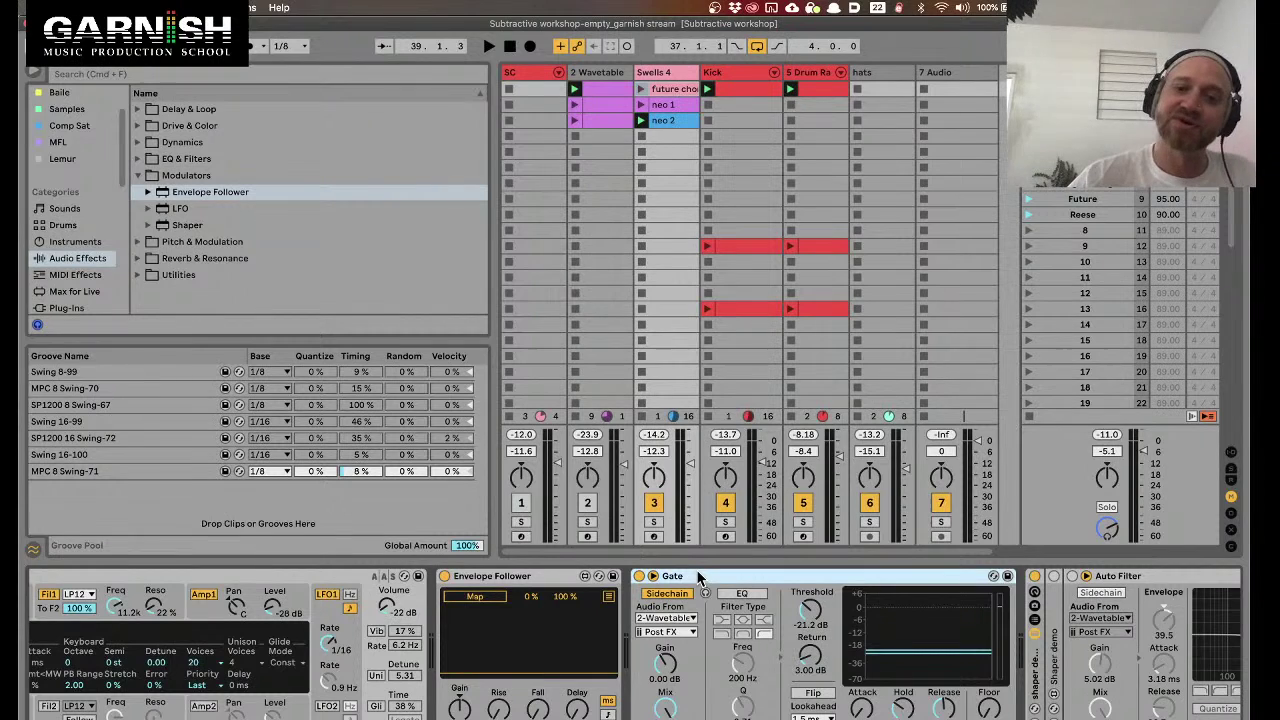
pyautogui.click(563, 580)
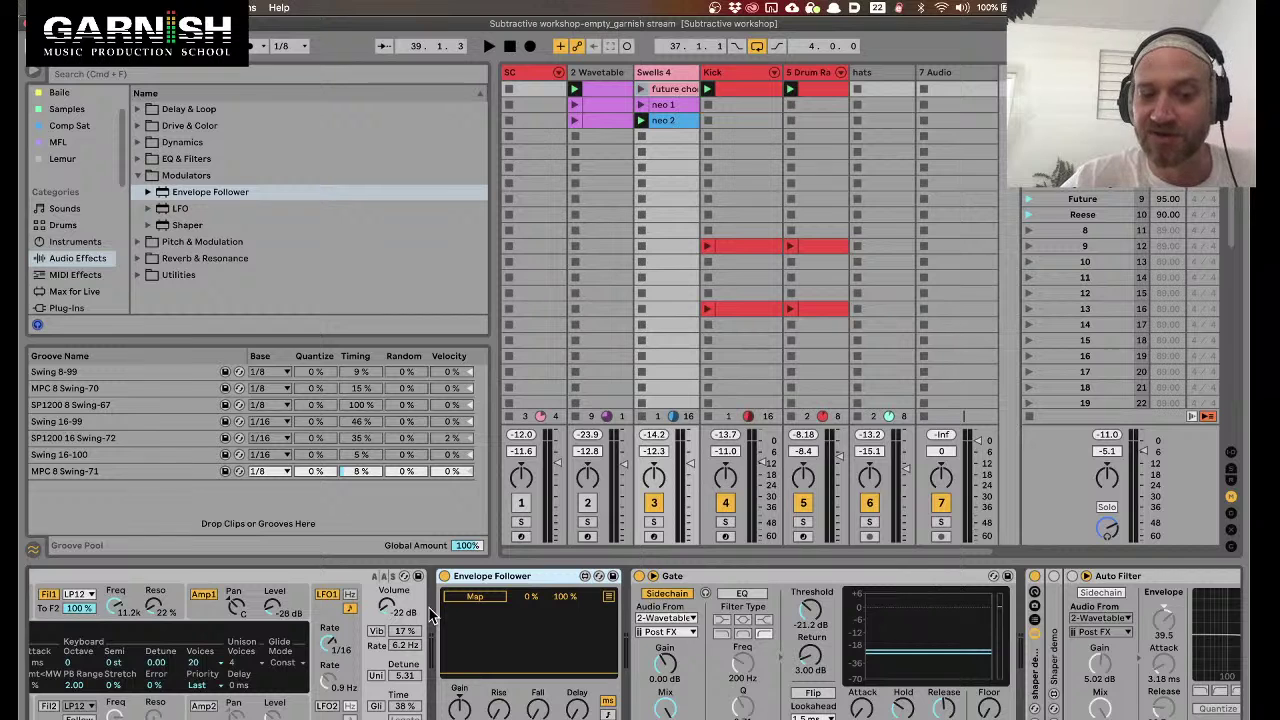
pyautogui.hscroll(-4, 430, 615)
pyautogui.click(428, 580)
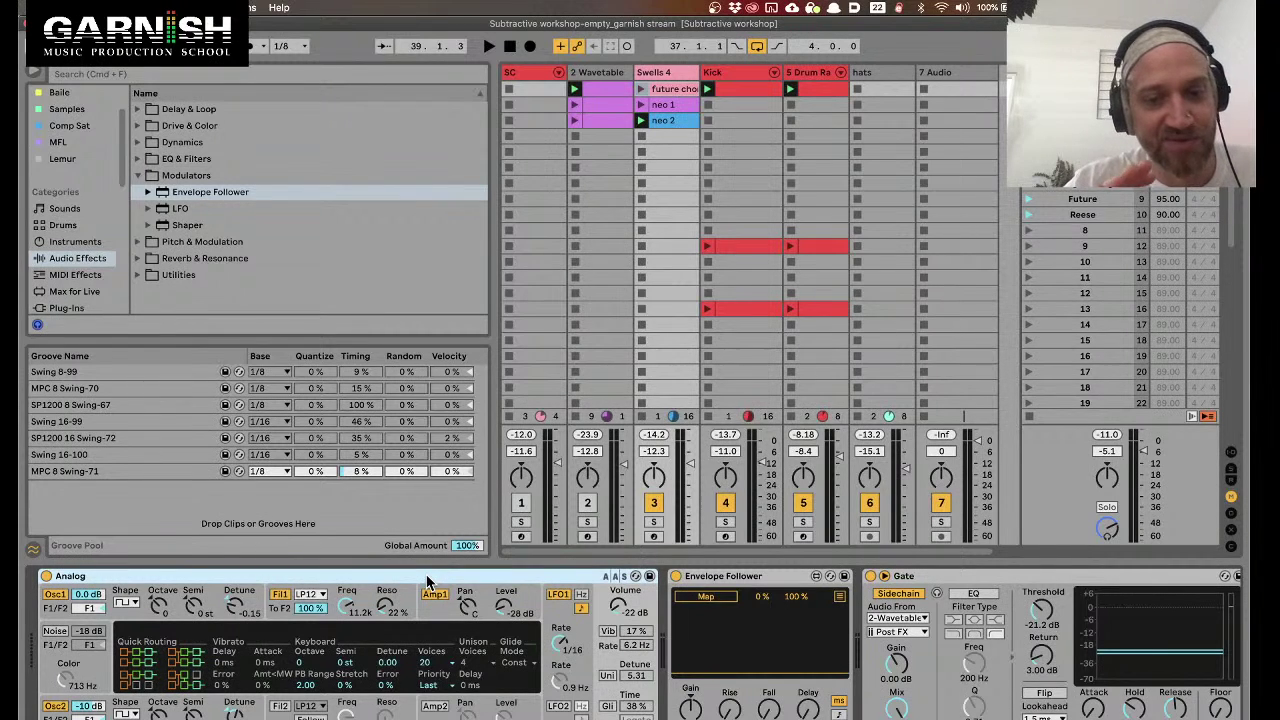
pyautogui.click(728, 578)
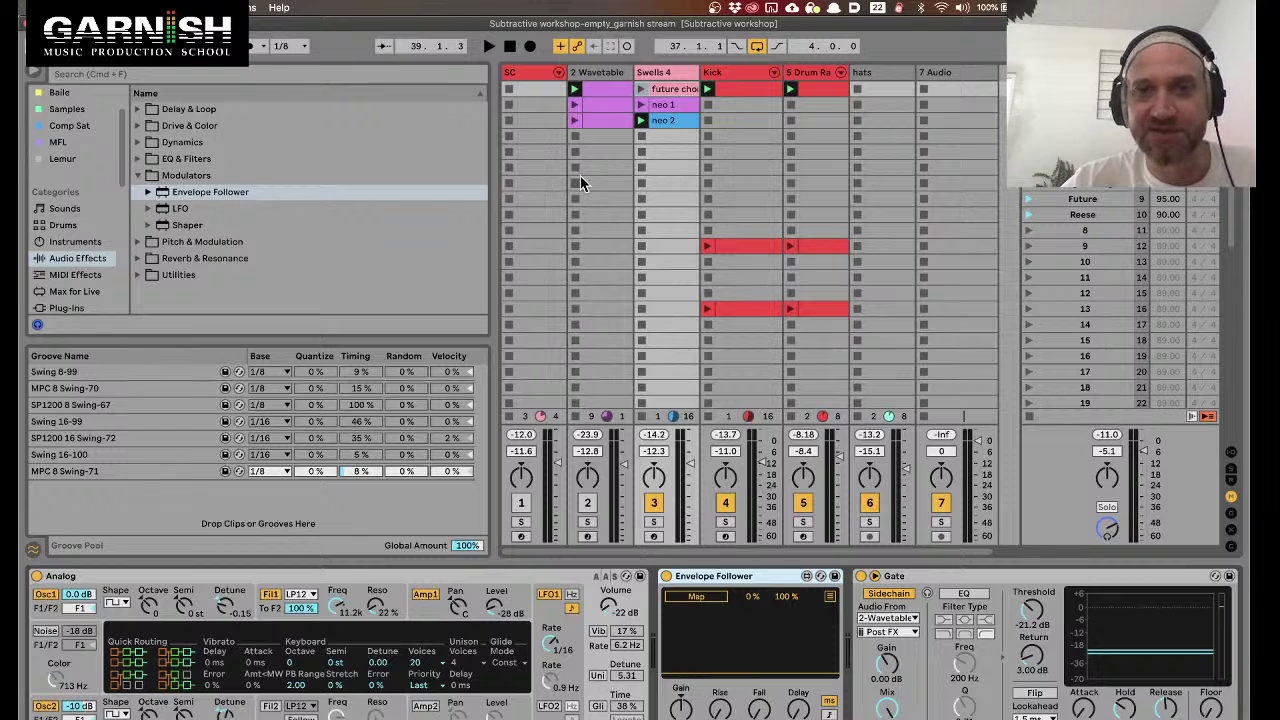
# Duplicate the 2 Wavetable track and open the second clip of the duplicate for editing
pyautogui.click(600, 73)
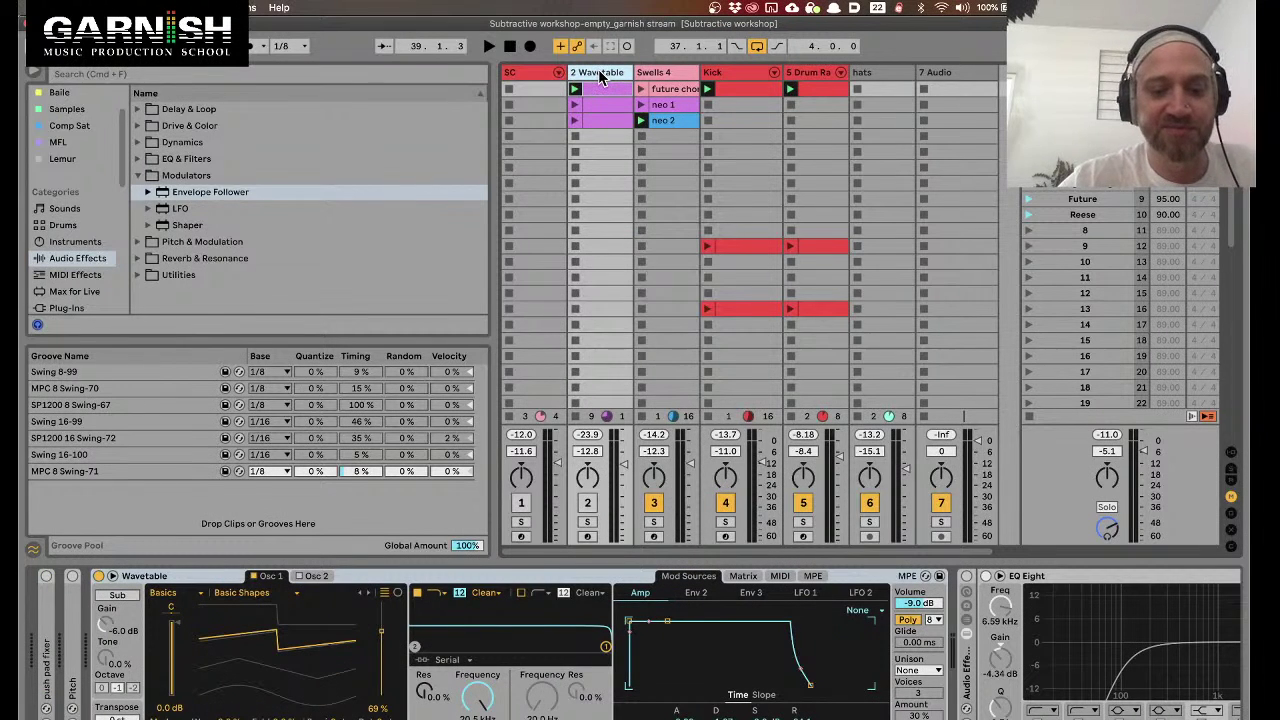
pyautogui.press('super+d')
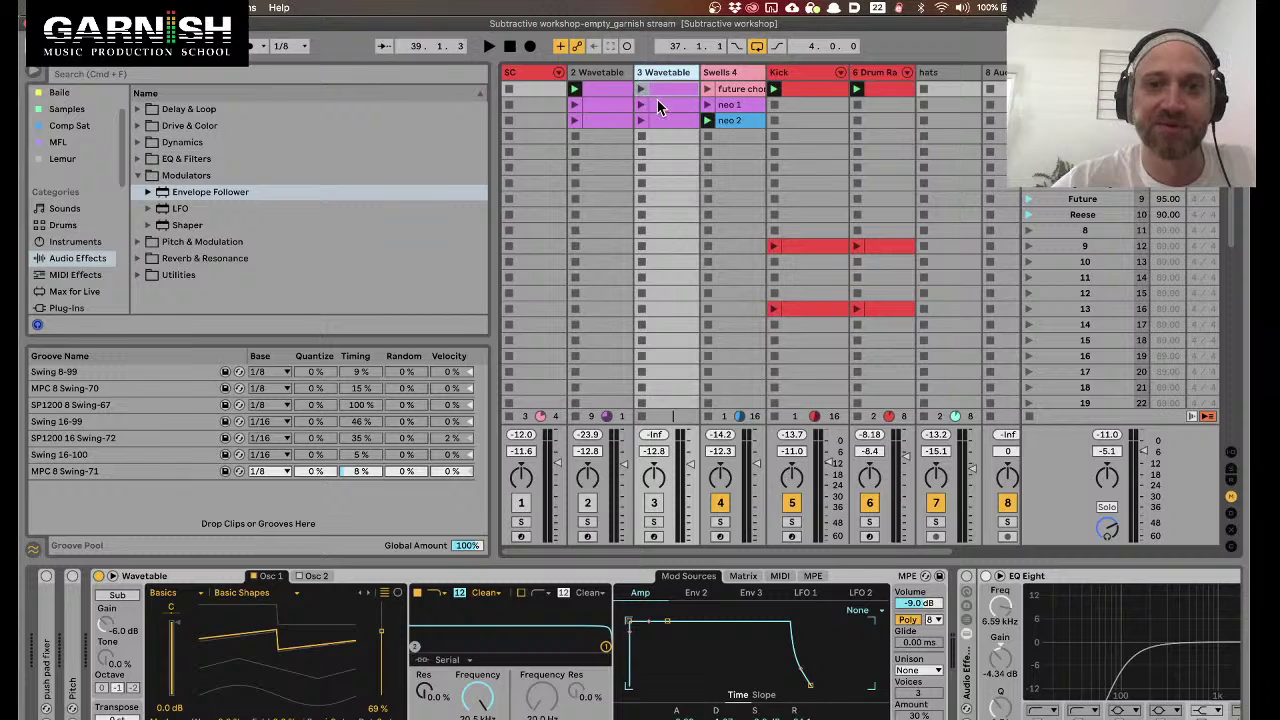
pyautogui.click(657, 102)
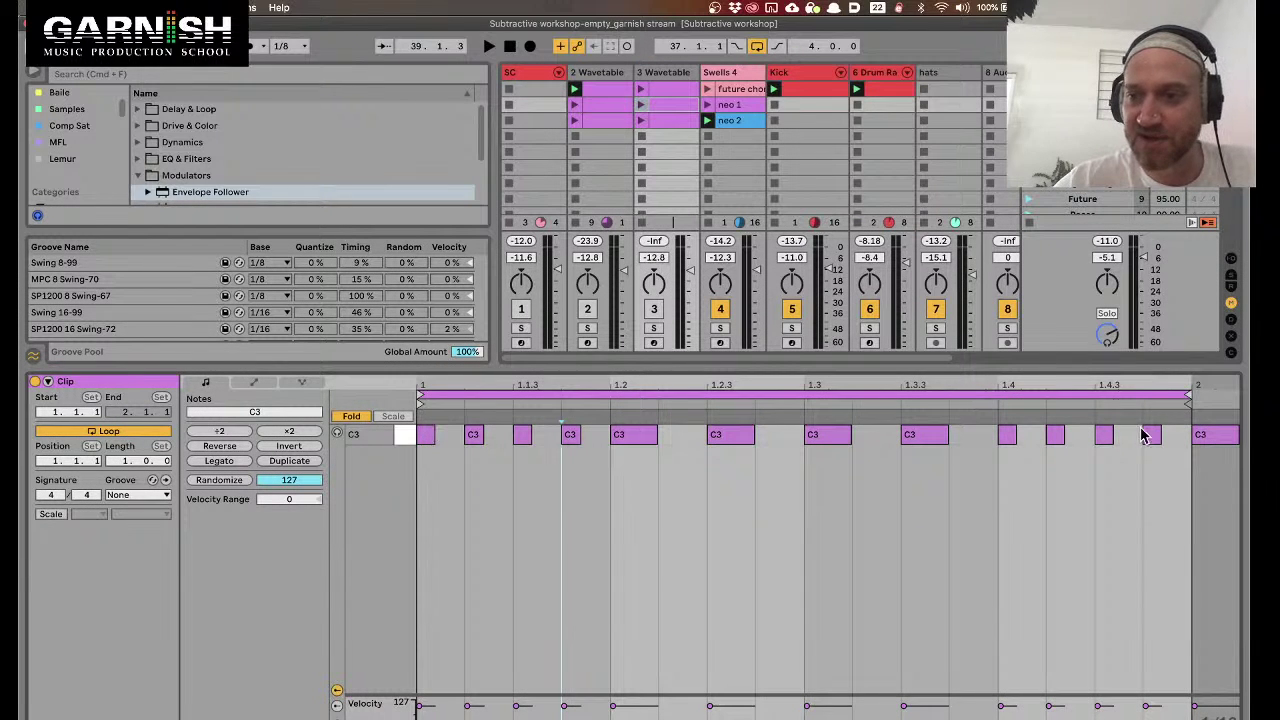
# Cut the four short C3 notes from beat 1.4 of the clip and clear the notes in beat 1.2
pyautogui.moveTo(990, 451); pyautogui.dragTo(1165, 418)
pyautogui.press('Delete')
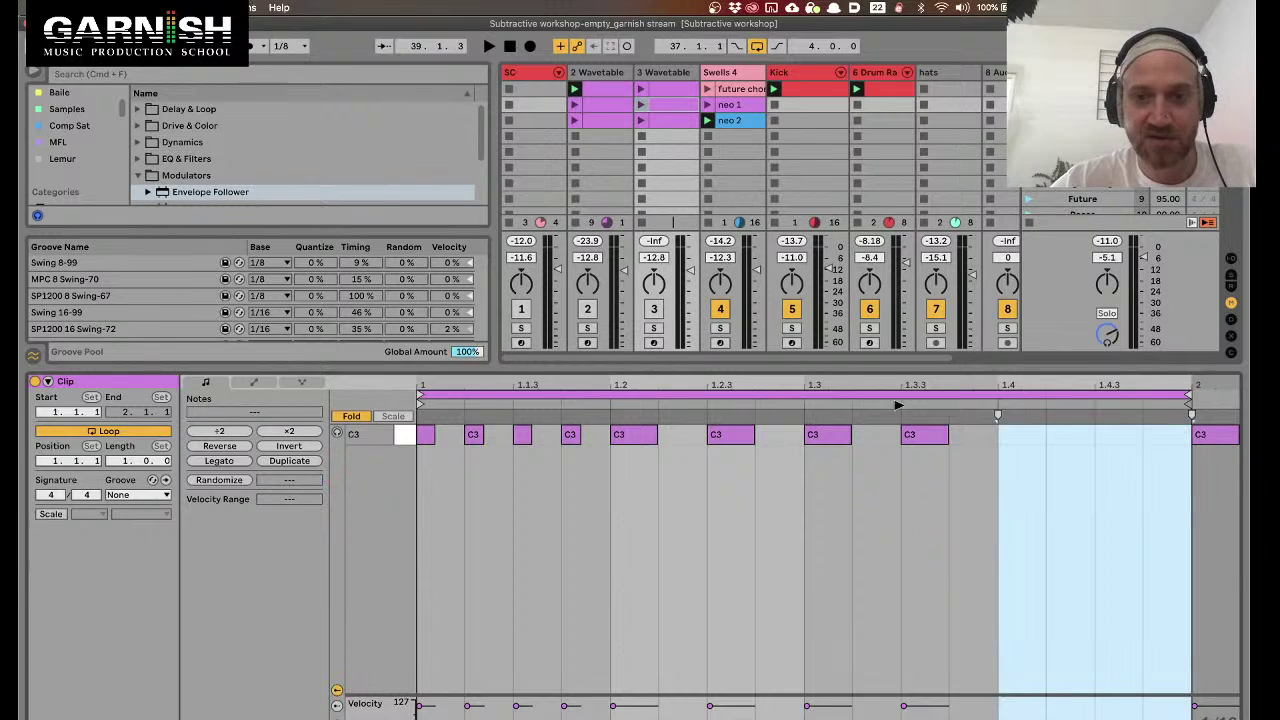
pyautogui.click(651, 435)
pyautogui.press('super+v')
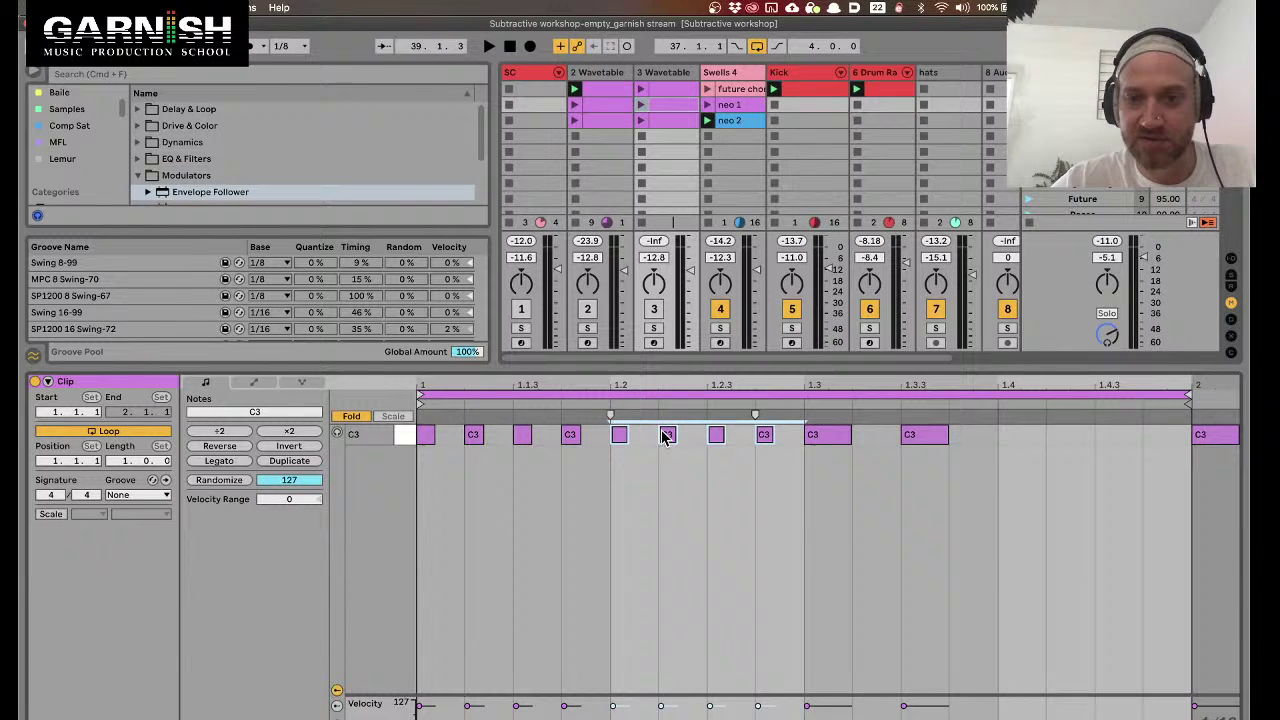
pyautogui.click(776, 458)
pyautogui.moveTo(776, 463); pyautogui.dragTo(616, 436)
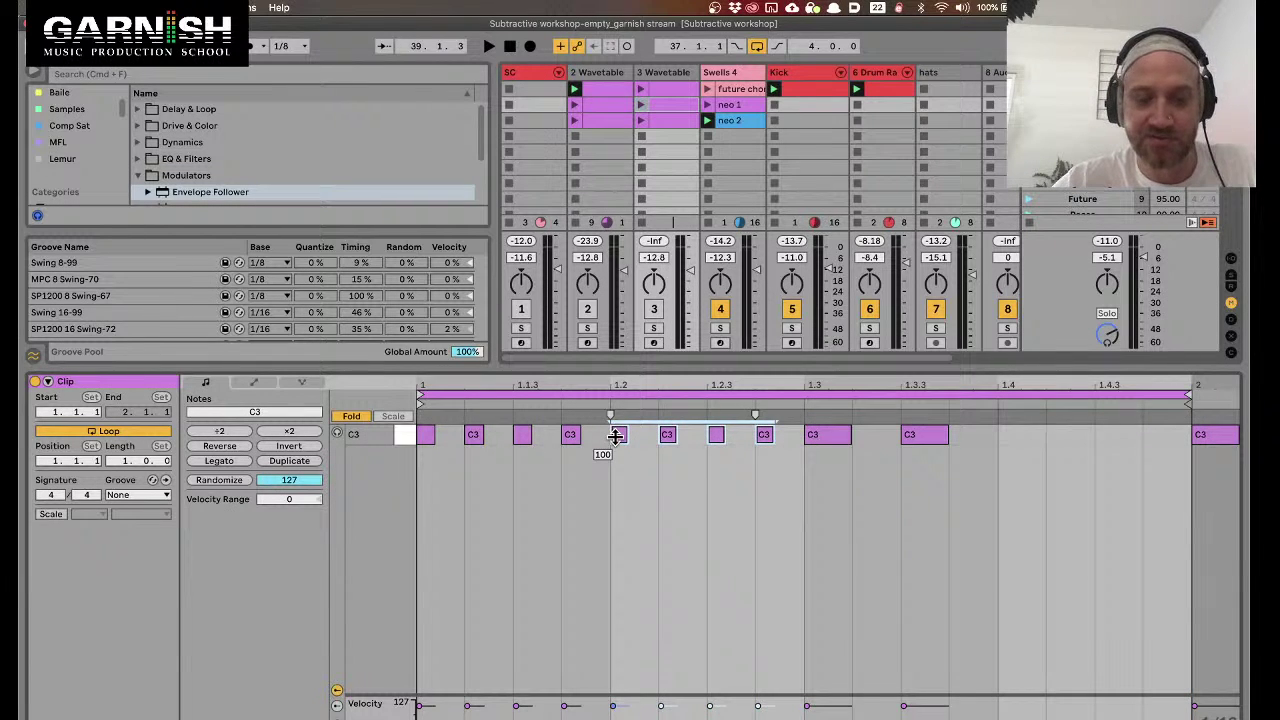
pyautogui.press('Delete')
# Paste the four short C3 notes at 1.2, 1.3 and 1.4 so the bar is filled with sixteenths
pyautogui.click(613, 438)
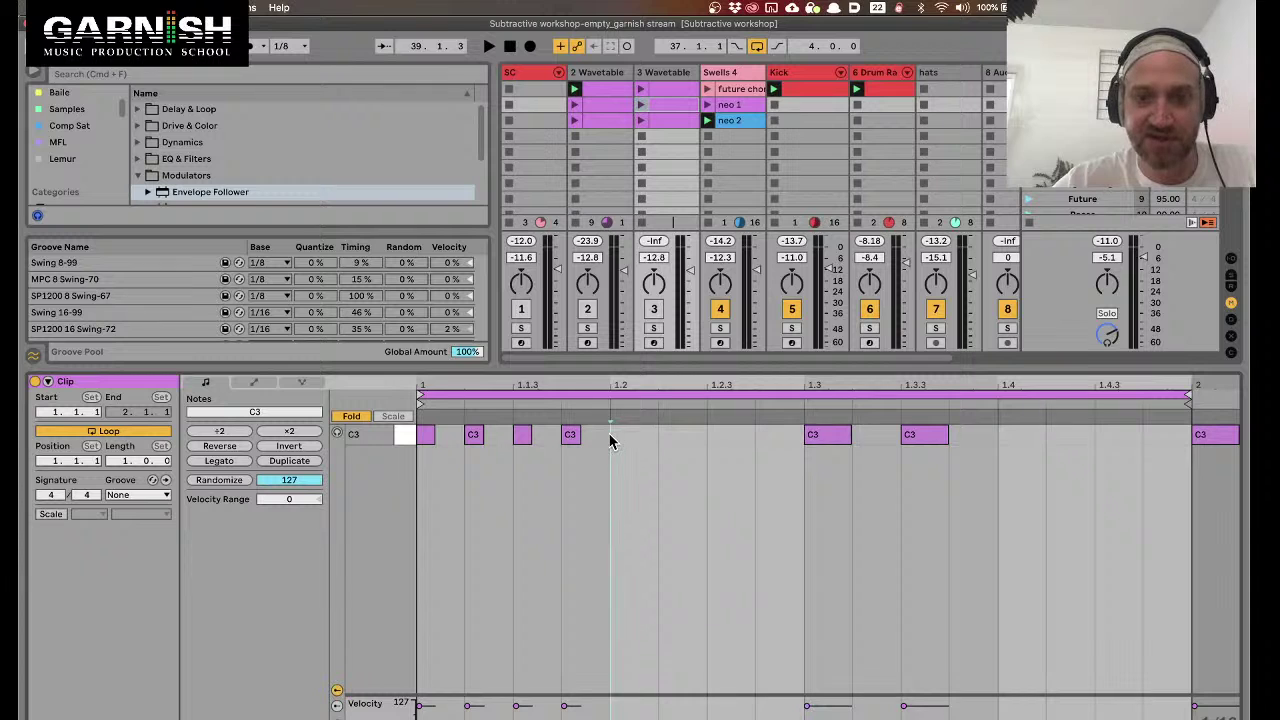
pyautogui.press('super+v')
pyautogui.click(815, 434)
pyautogui.press('super+v')
pyautogui.click(1010, 445)
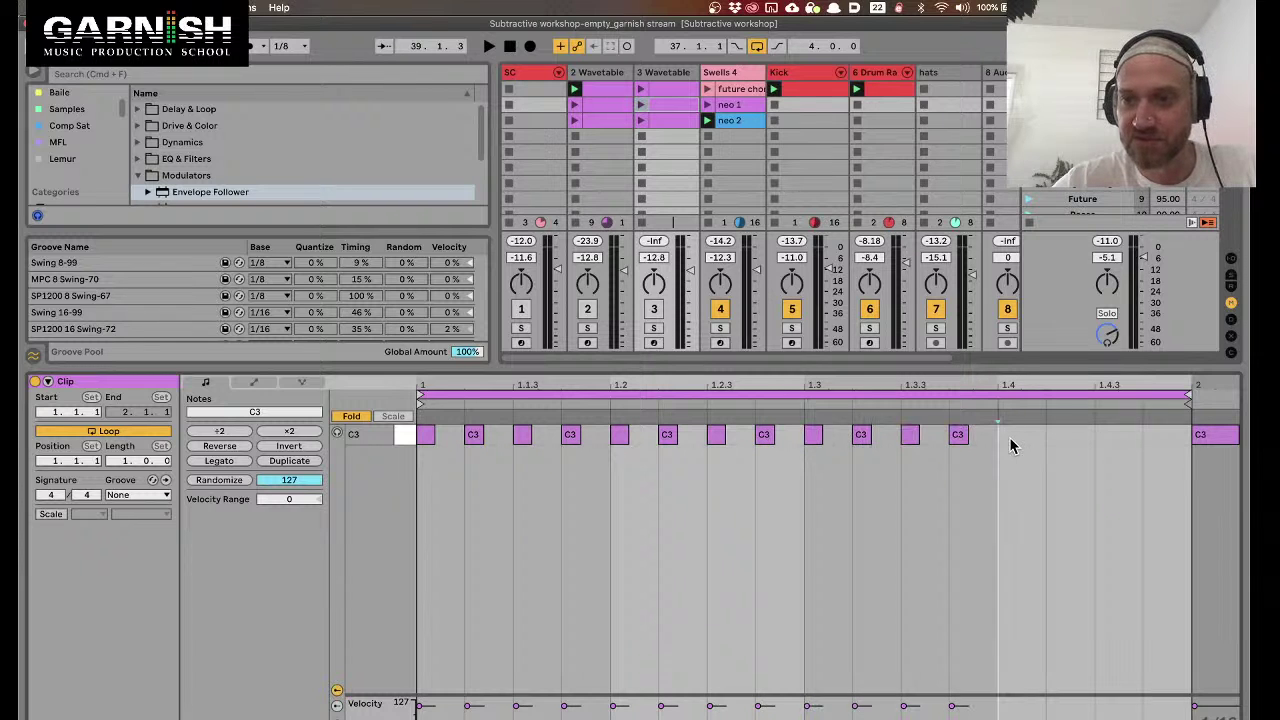
pyautogui.press('super+v')
# Rename the edited clip on 3 Wavetable as 16th and launch it
pyautogui.click(657, 110)
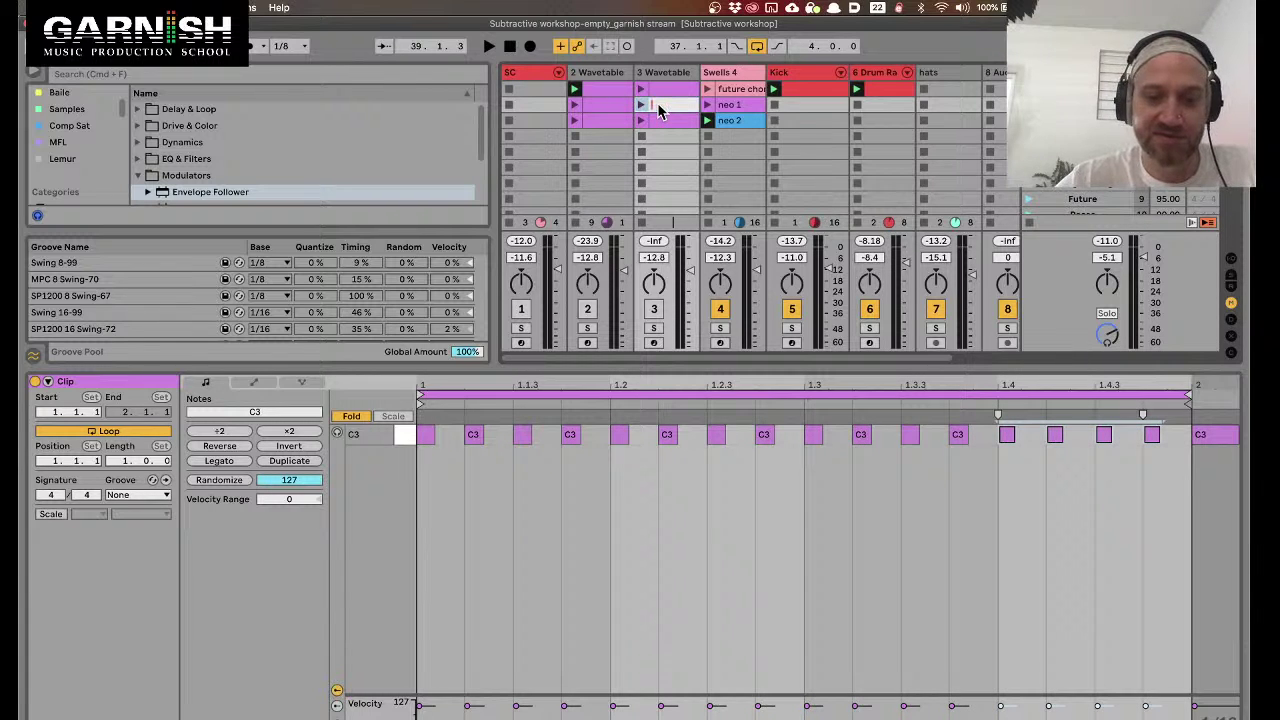
pyautogui.write('h')
pyautogui.press('Return')
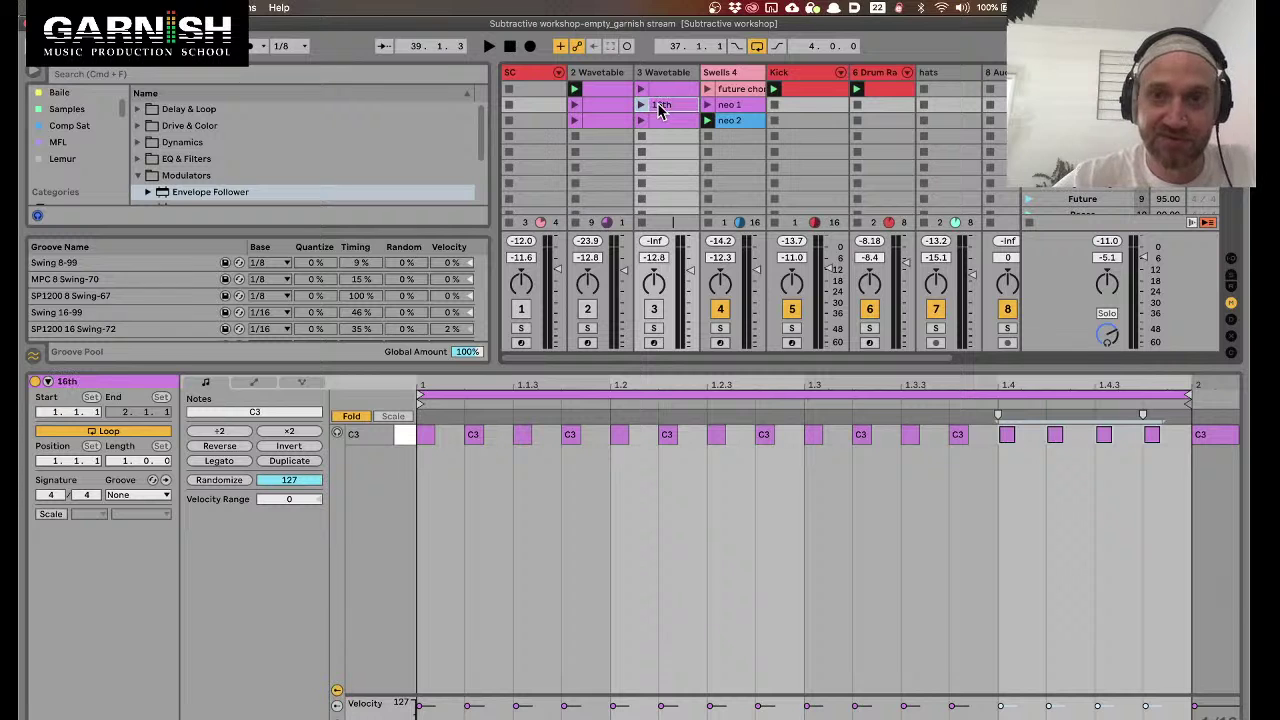
pyautogui.press('Return')
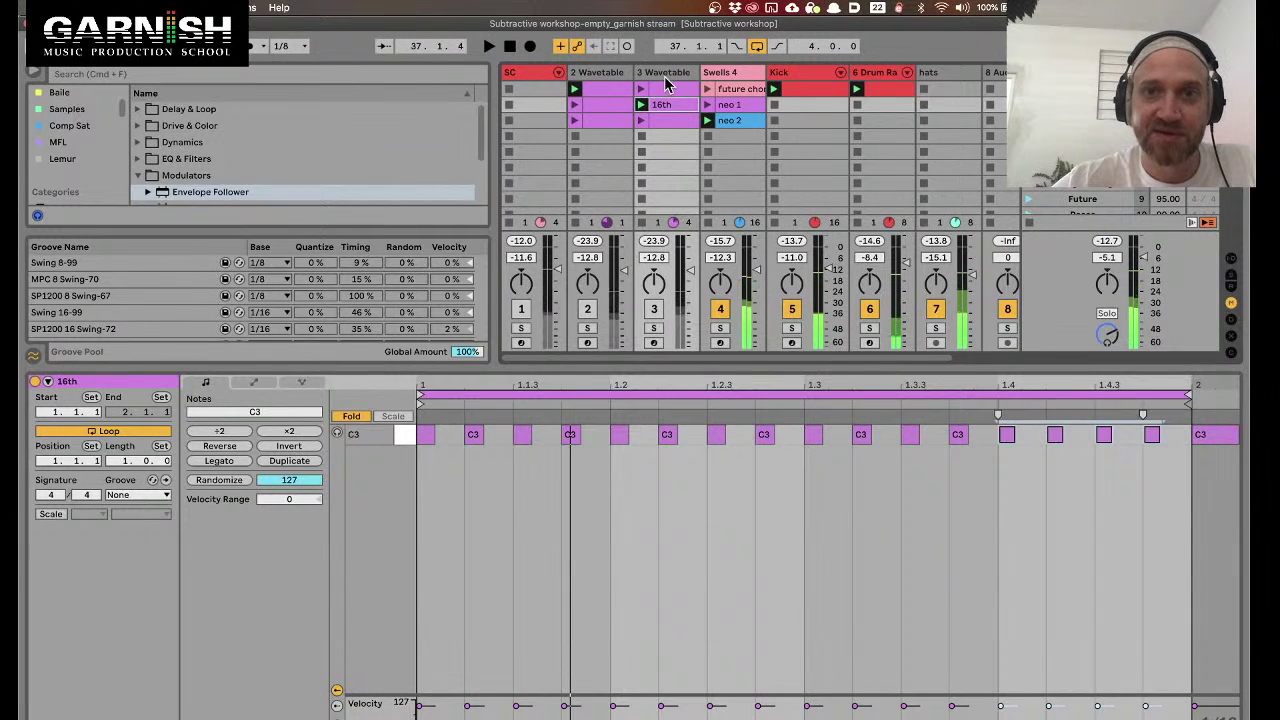
# Examine the device chains of the Wavetable track and Swells 4, comparing the order of Analog, Envelope Follower and Gate
pyautogui.click(664, 75)
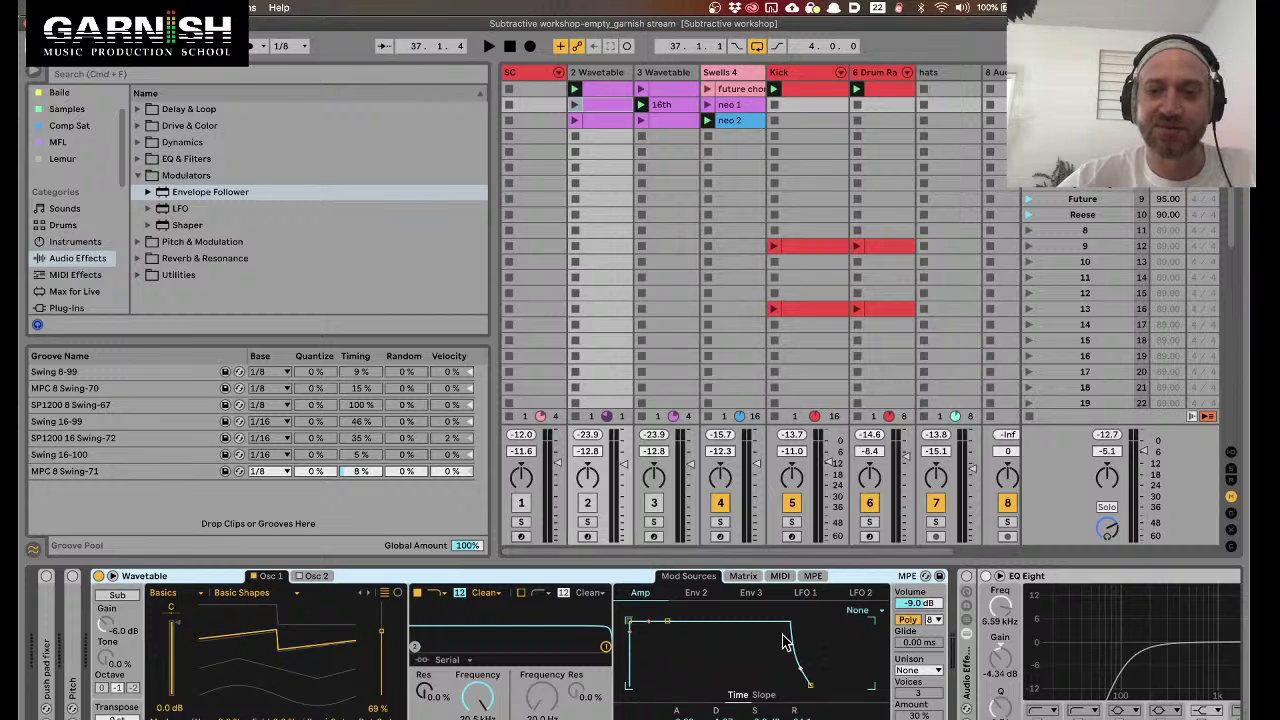
pyautogui.hscroll(5, 785, 642)
pyautogui.click(722, 71)
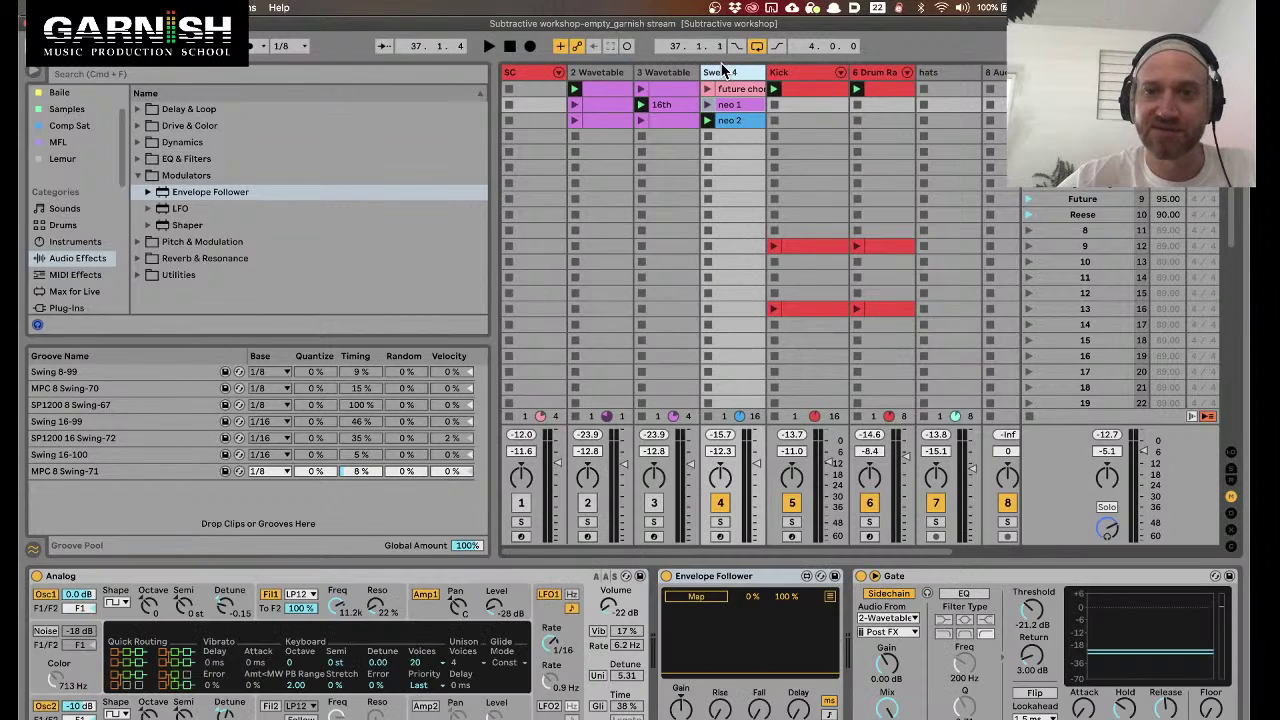
pyautogui.hscroll(5, 930, 612)
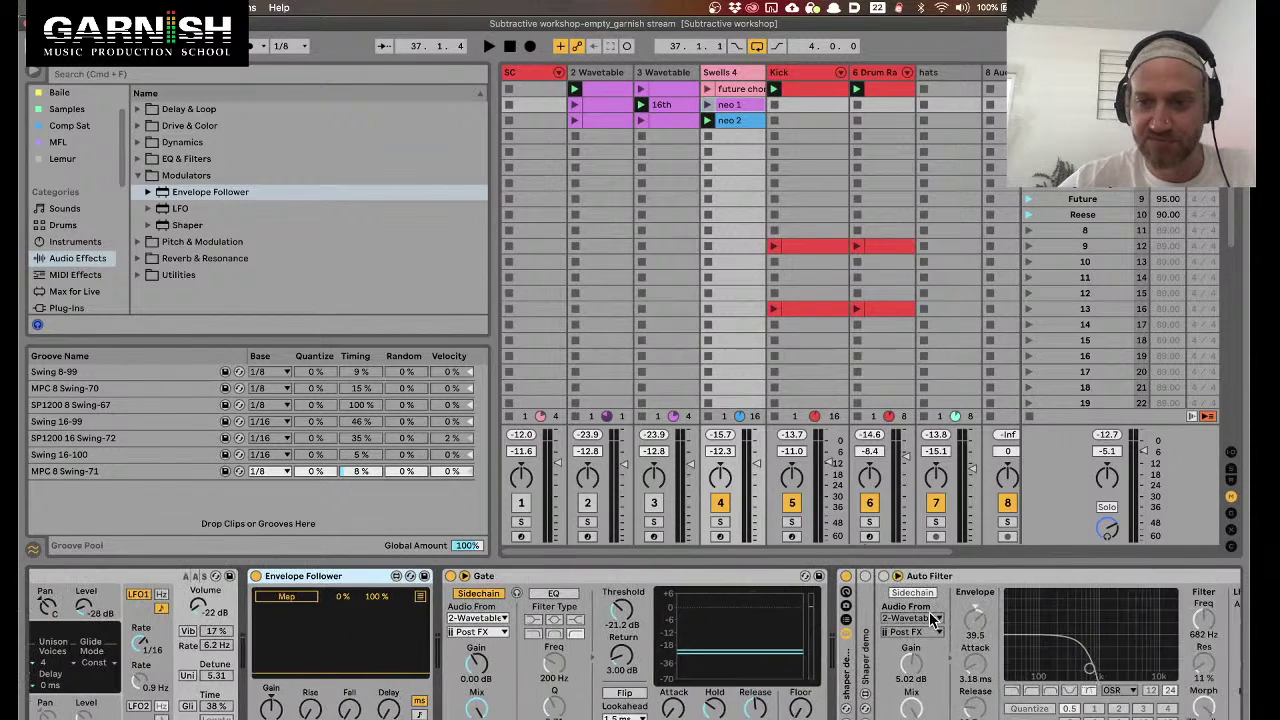
pyautogui.click(636, 580)
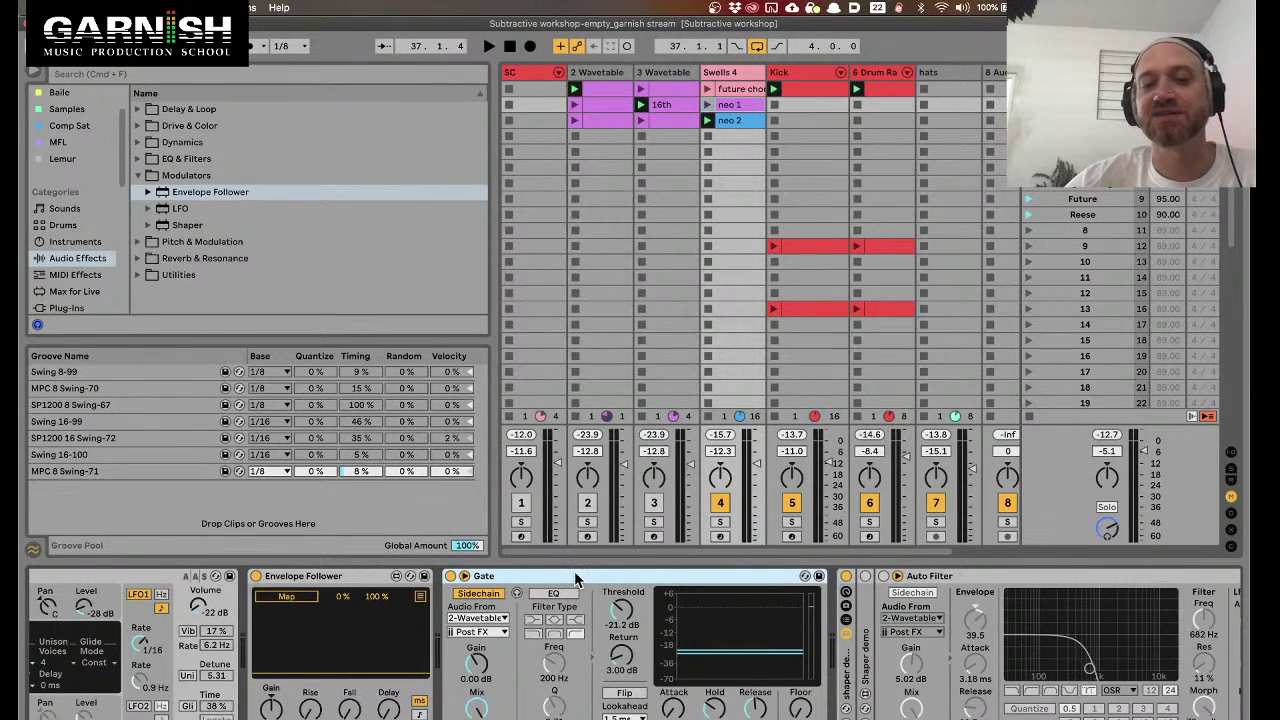
pyautogui.hscroll(-3, 574, 572)
pyautogui.hscroll(-10, 575, 578)
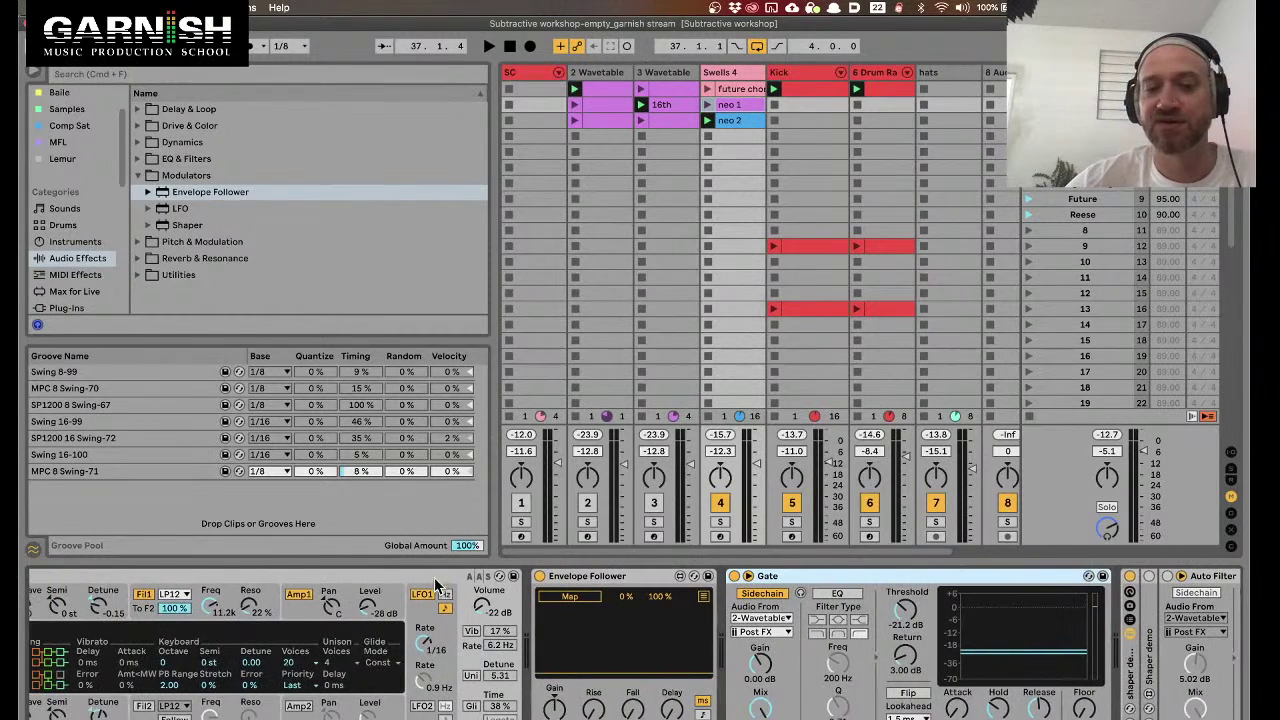
pyautogui.hscroll(-2, 425, 580)
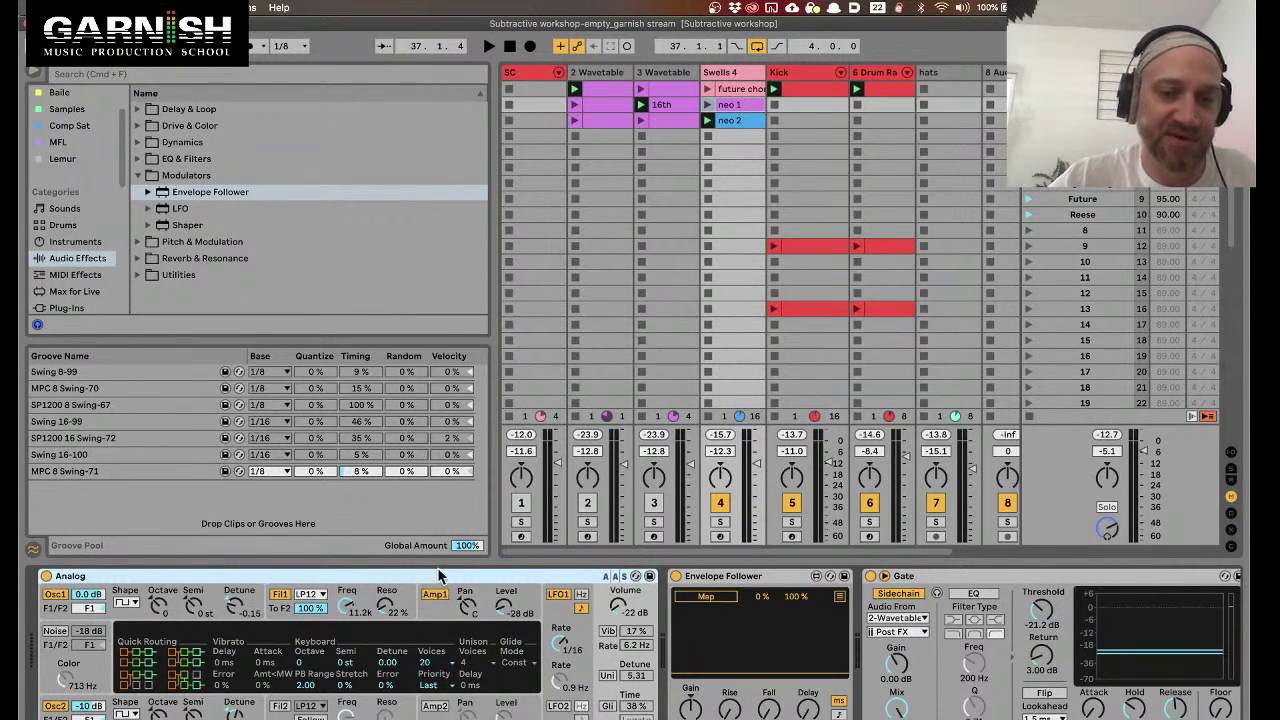
pyautogui.click(951, 577)
pyautogui.click(376, 582)
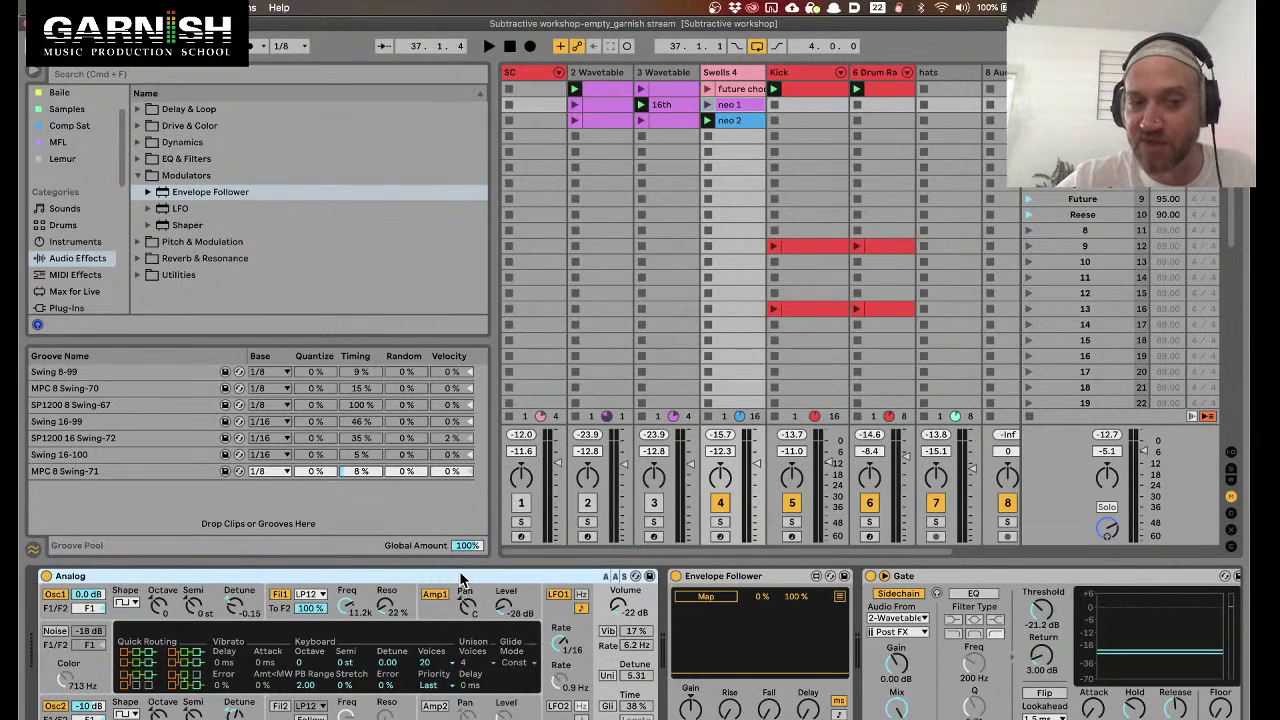
pyautogui.click(924, 578)
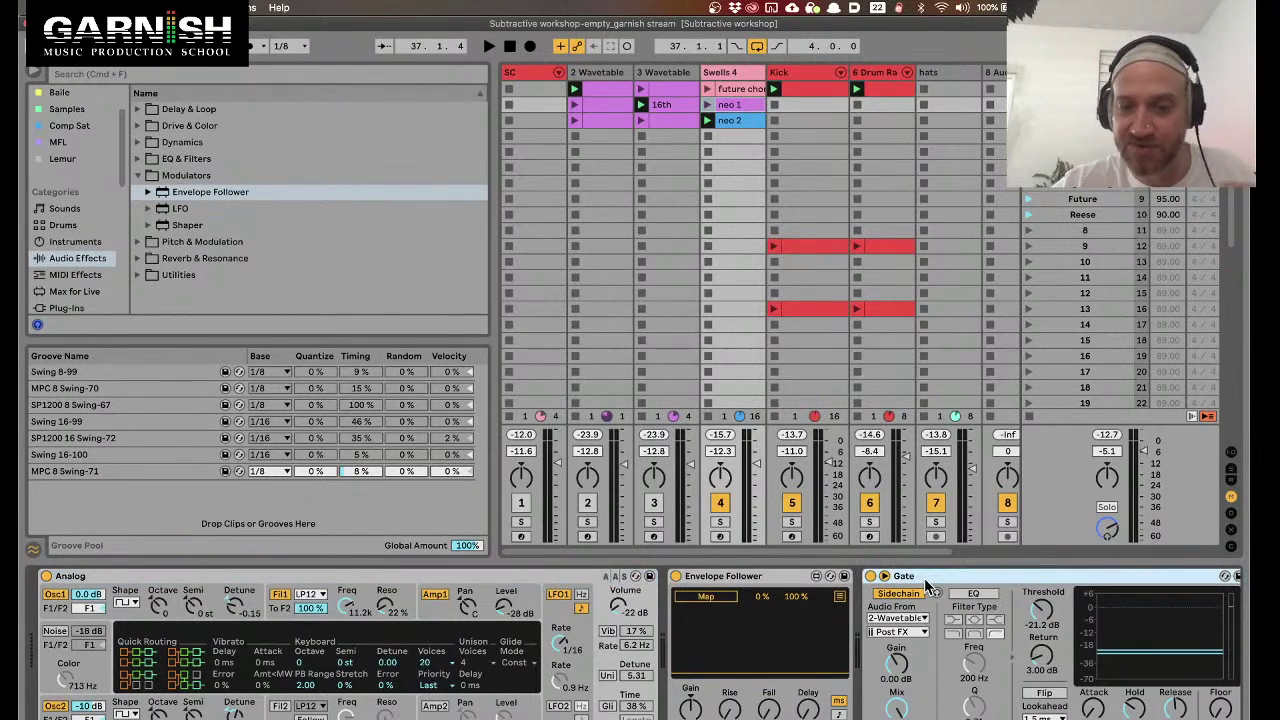
# Move Envelope Follower from Swells 4 to 3 Wavetable, directly after the Wavetable instrument, and fold the Audio Effect Rack behind it
pyautogui.click(748, 580)
pyautogui.click(670, 86)
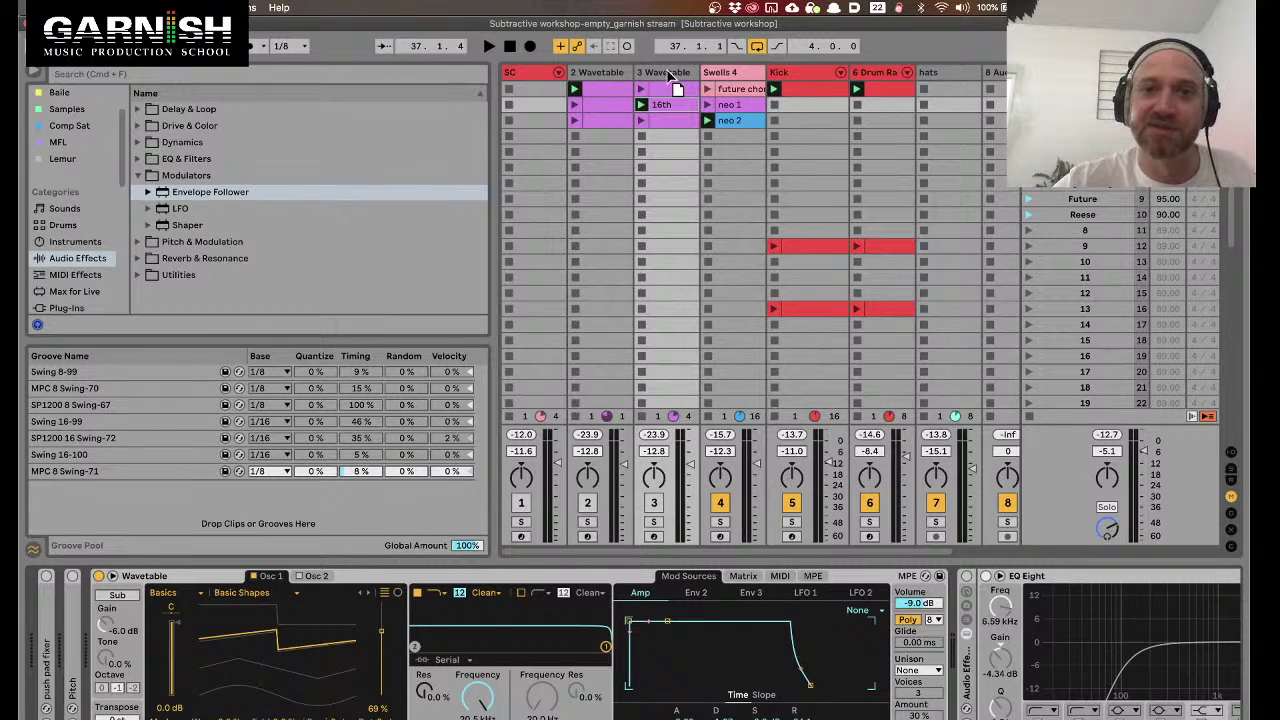
pyautogui.moveTo(668, 76); pyautogui.dragTo(666, 73)
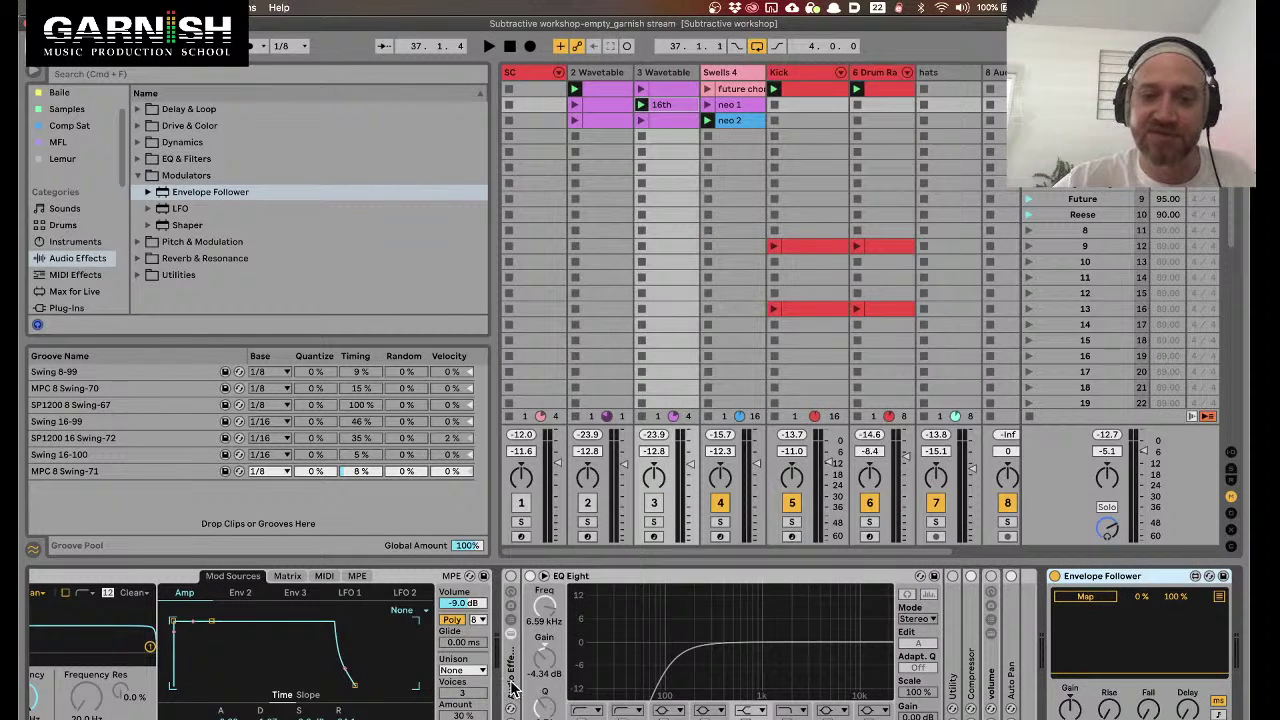
pyautogui.doubleClick(512, 688)
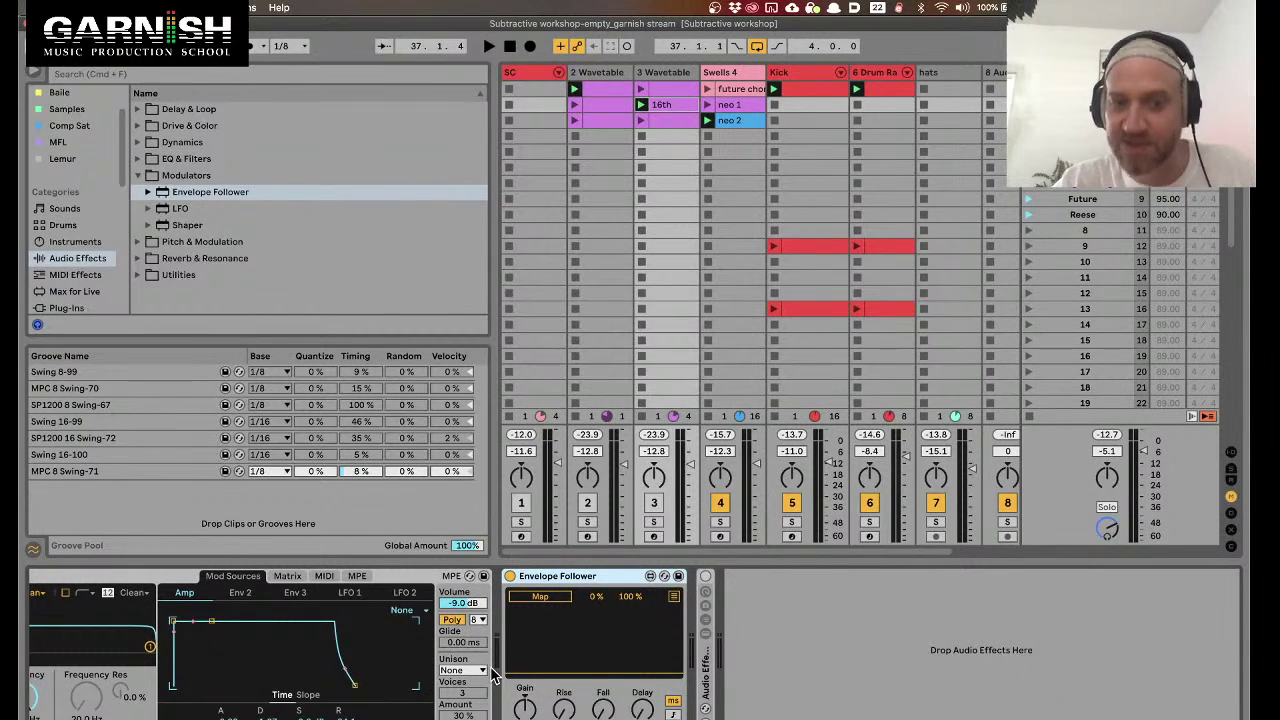
# Rename the 3 Wavetable track as env follower
pyautogui.hscroll(-5, 493, 676)
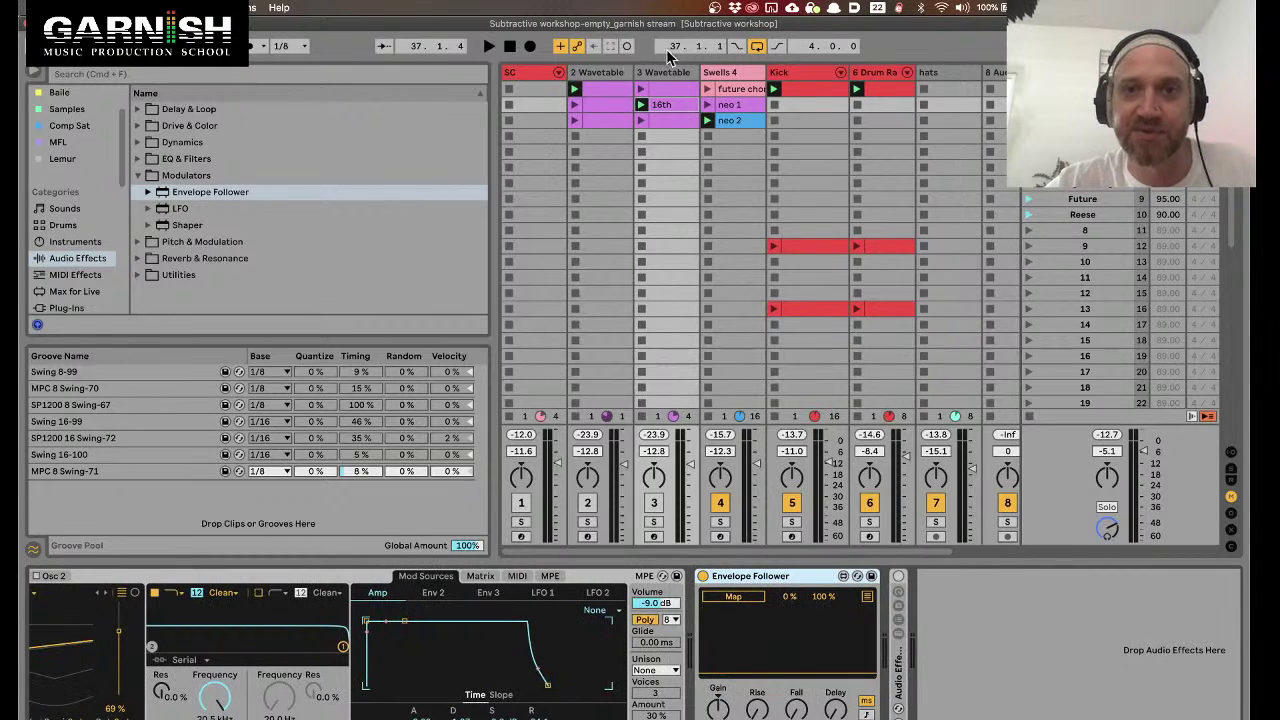
pyautogui.press('super+r')
pyautogui.write('c')
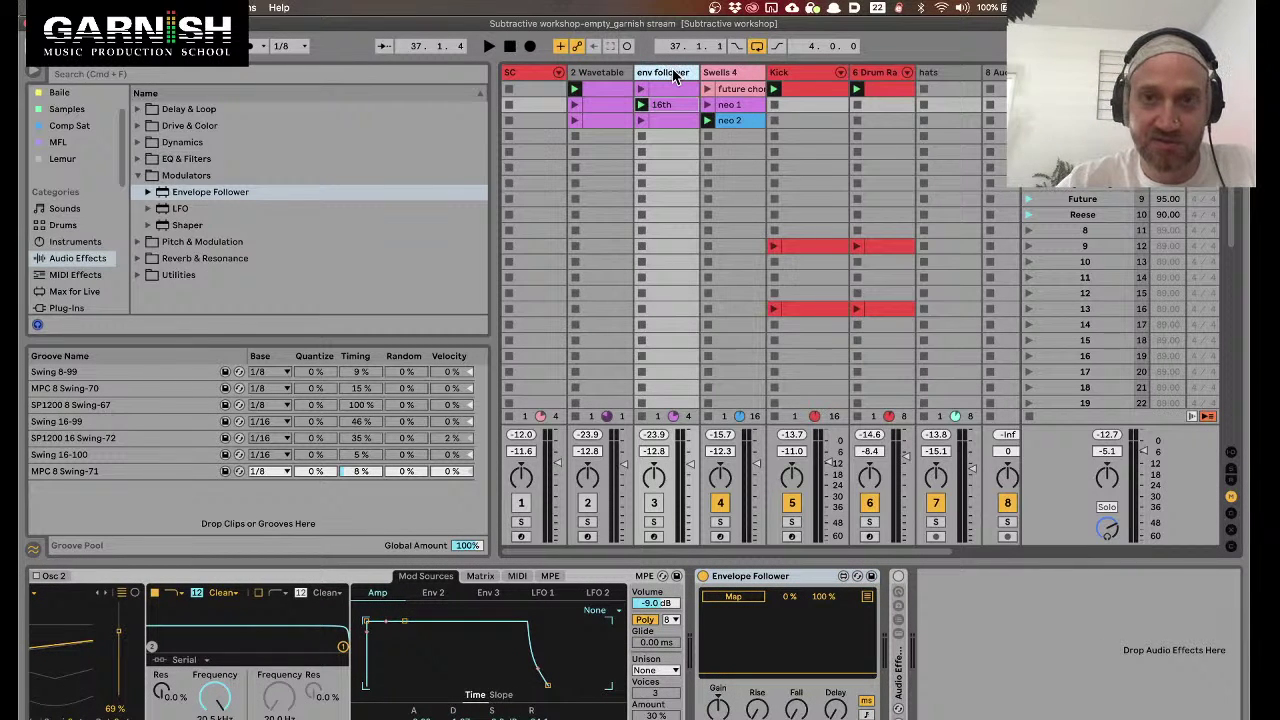
# Raise Wavetable's volume to -4.1 dB on env follower, launch the 16th clip and solo the track
pyautogui.click(726, 74)
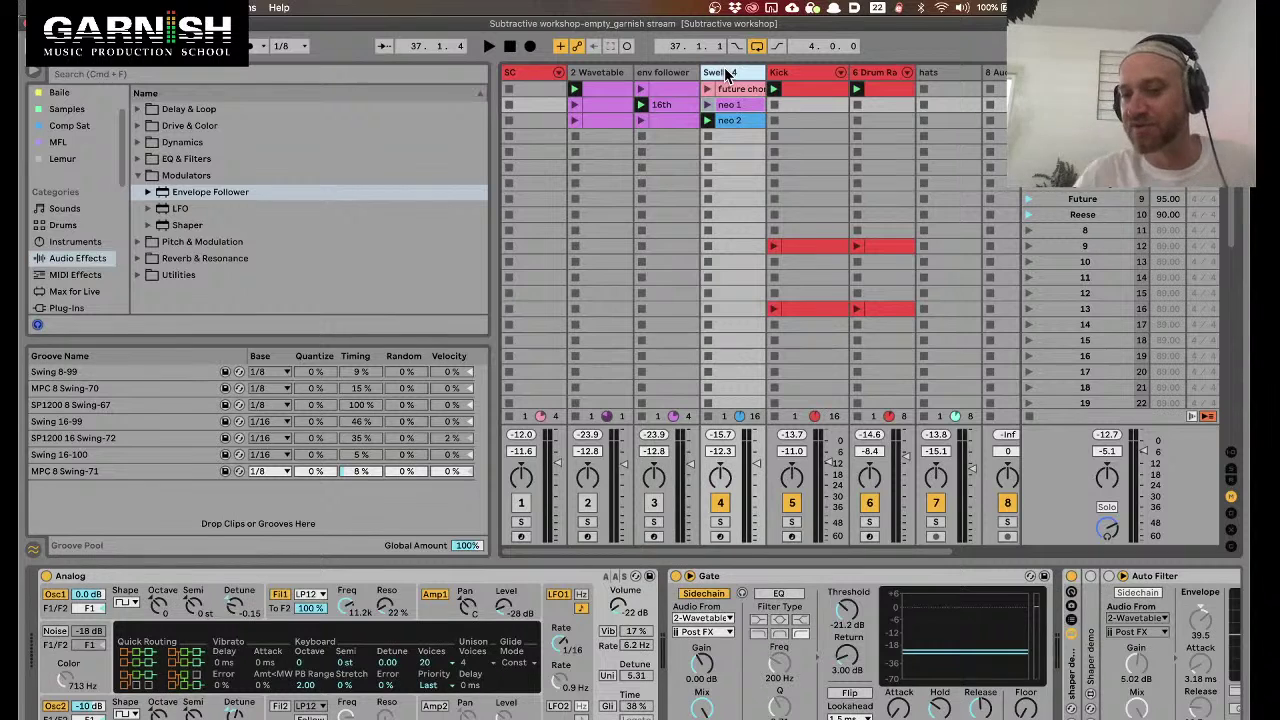
pyautogui.click(662, 74)
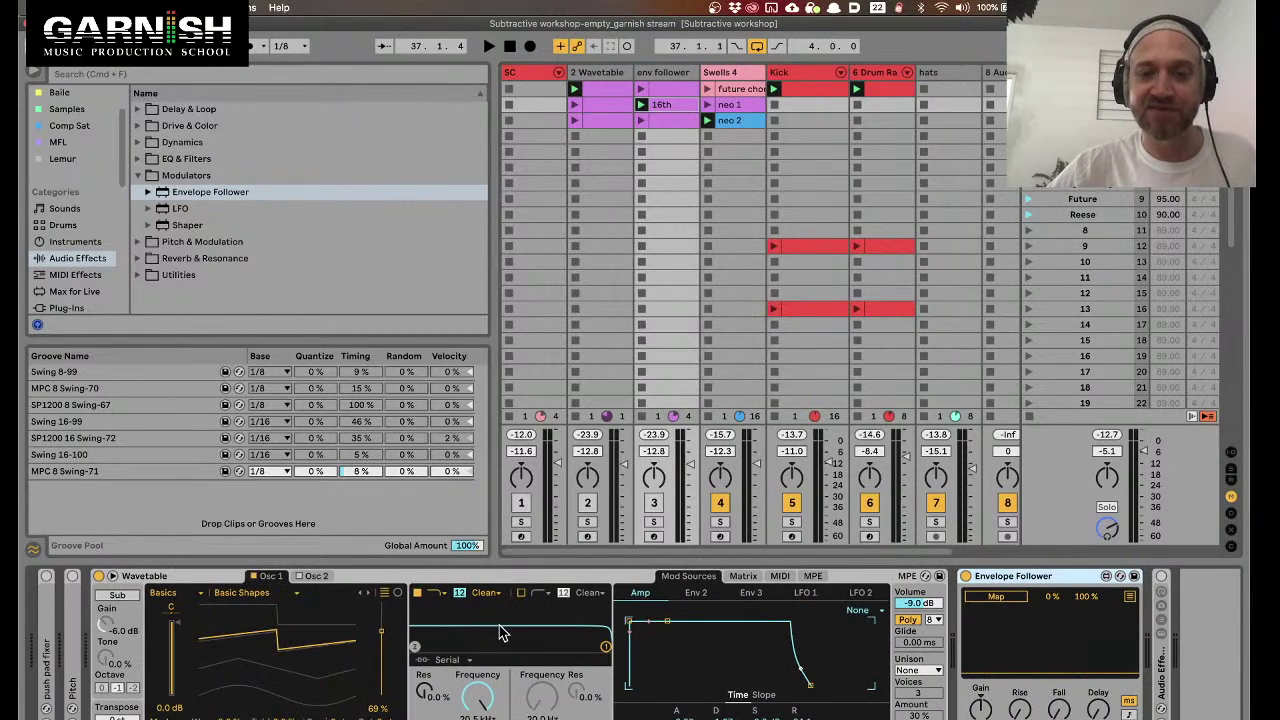
pyautogui.click(642, 105)
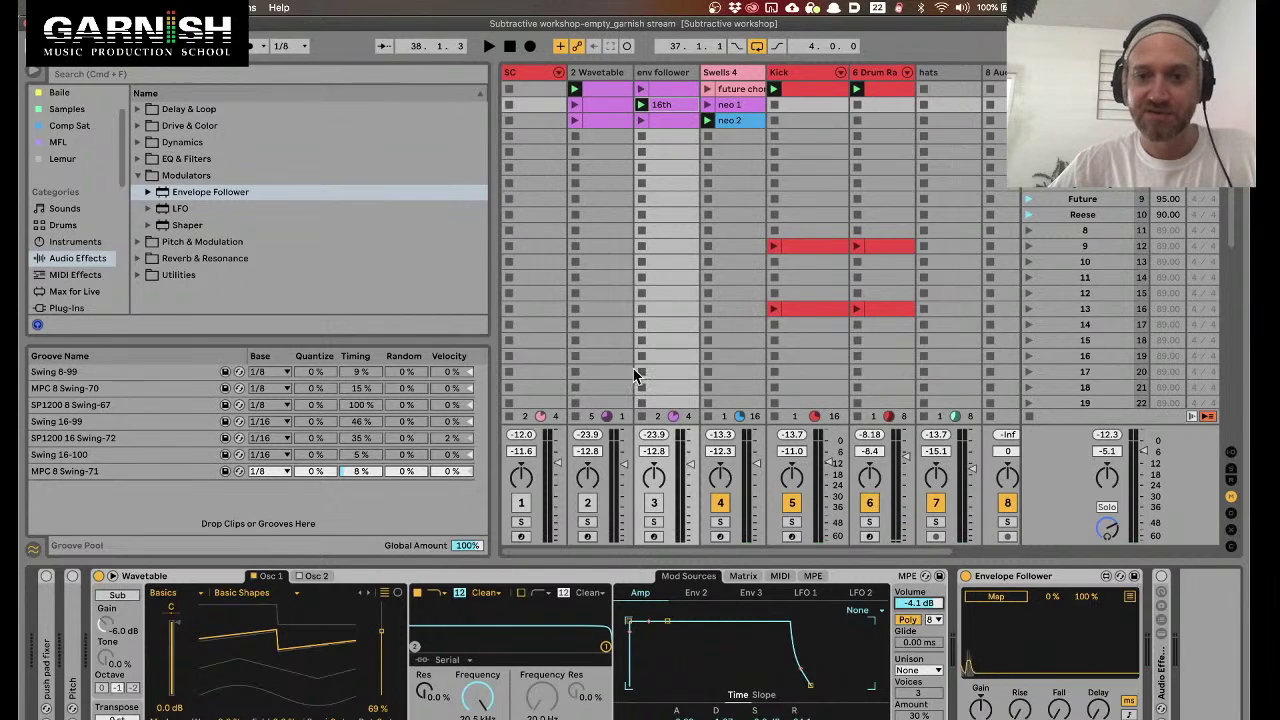
pyautogui.click(653, 521)
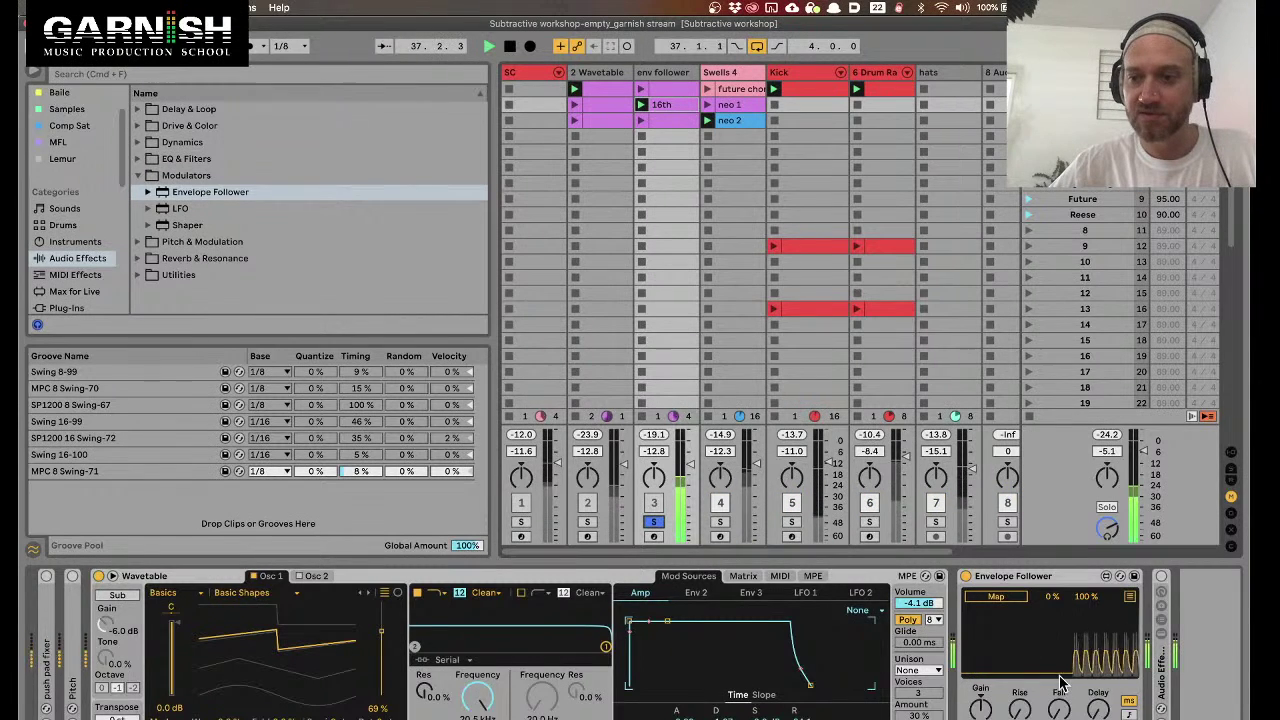
pyautogui.hscroll(5, 1062, 683)
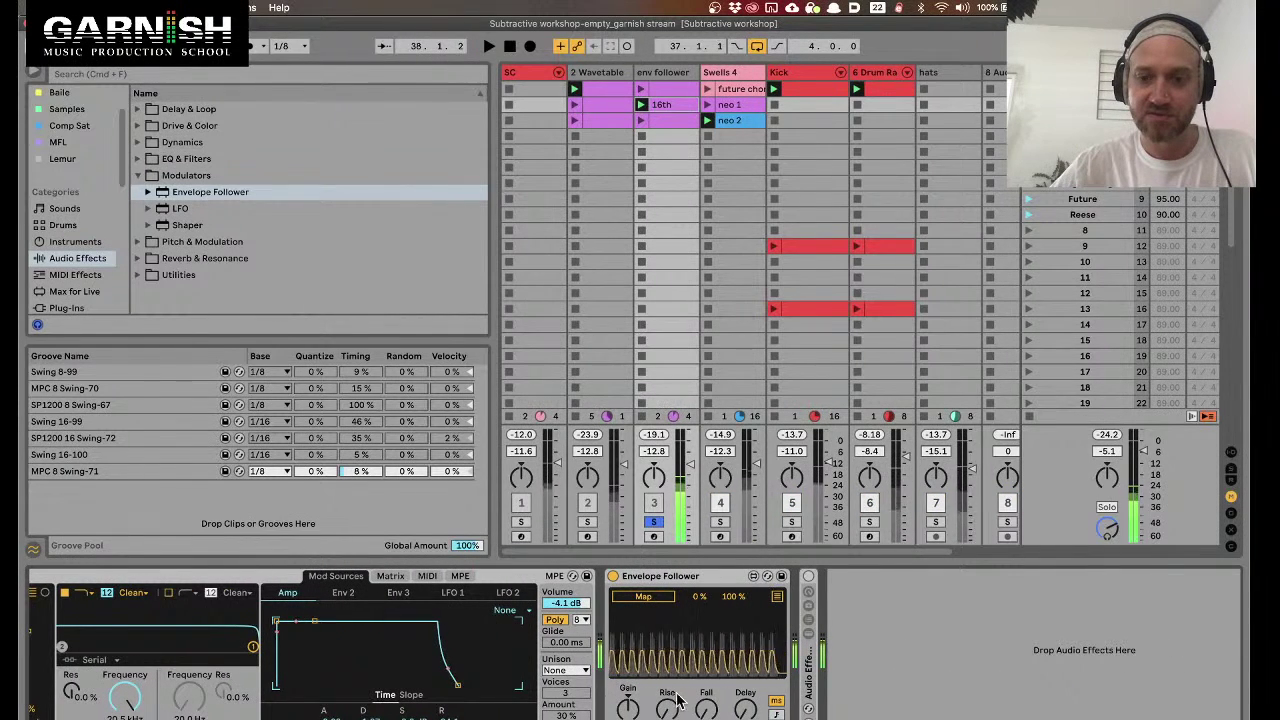
# Play the set and examine Envelope Follower's signal on env follower, along with the full device chain of Swells 4
pyautogui.click(643, 597)
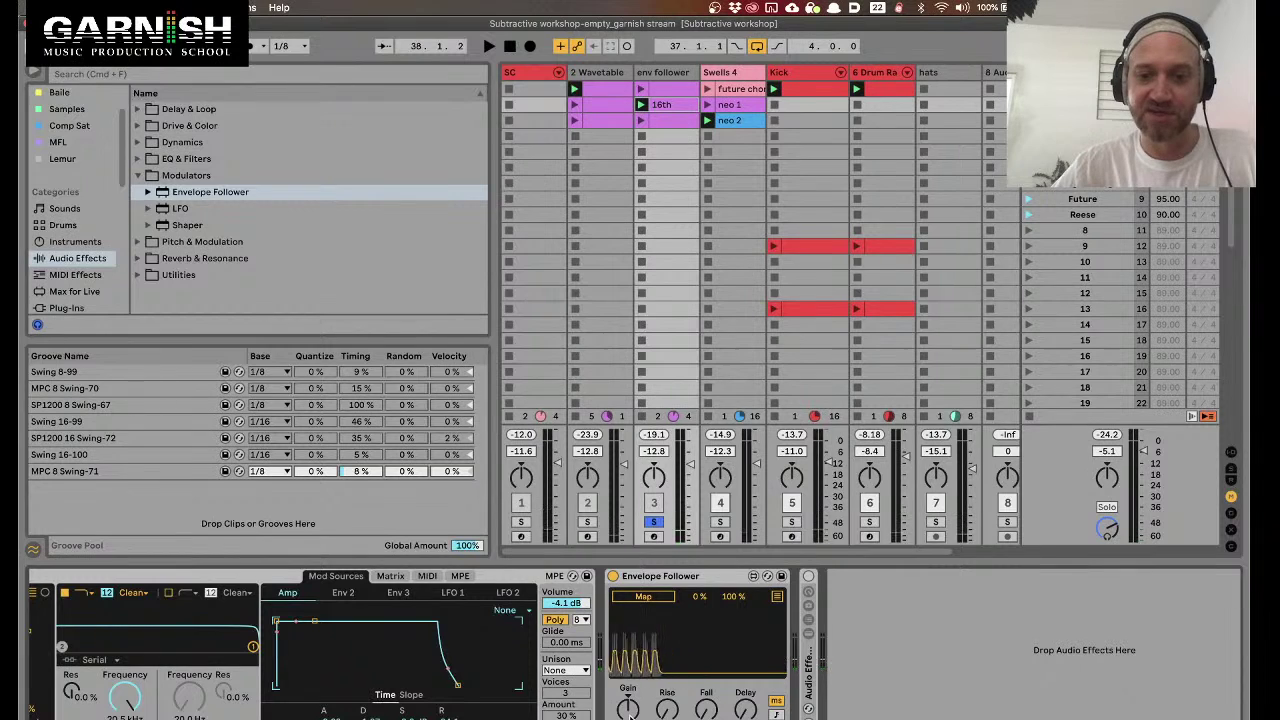
pyautogui.press('space')
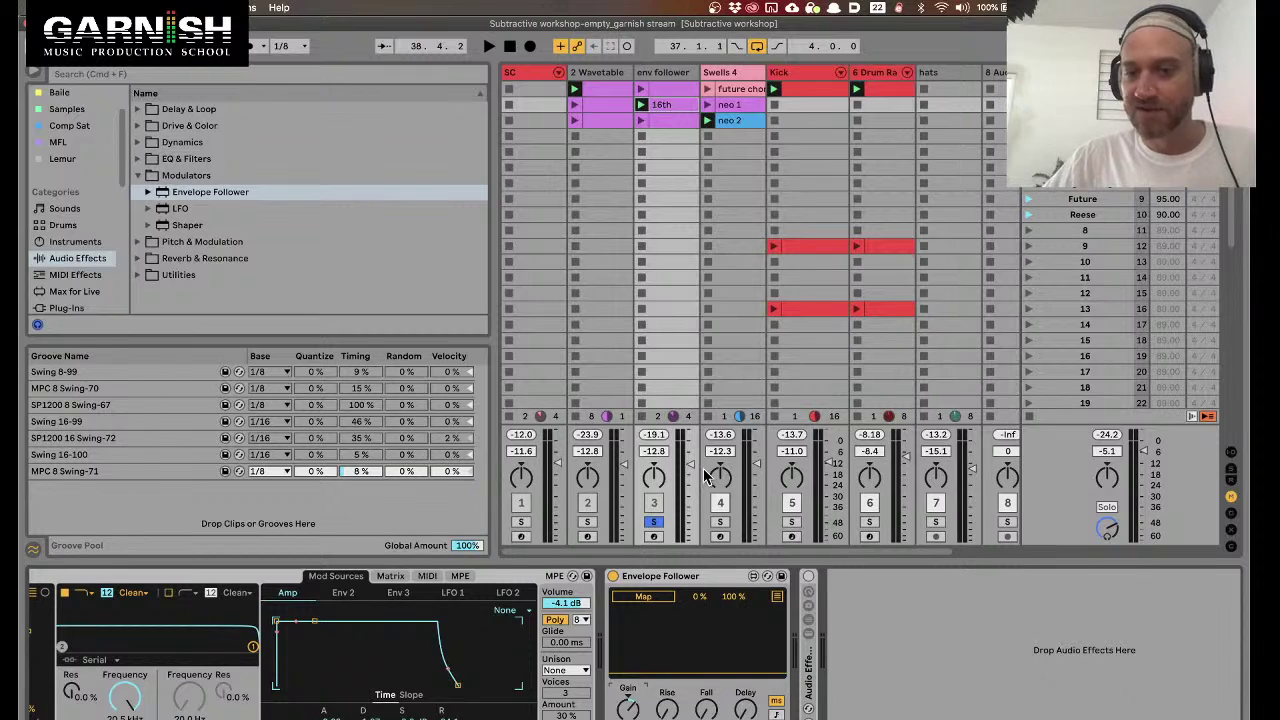
pyautogui.click(667, 580)
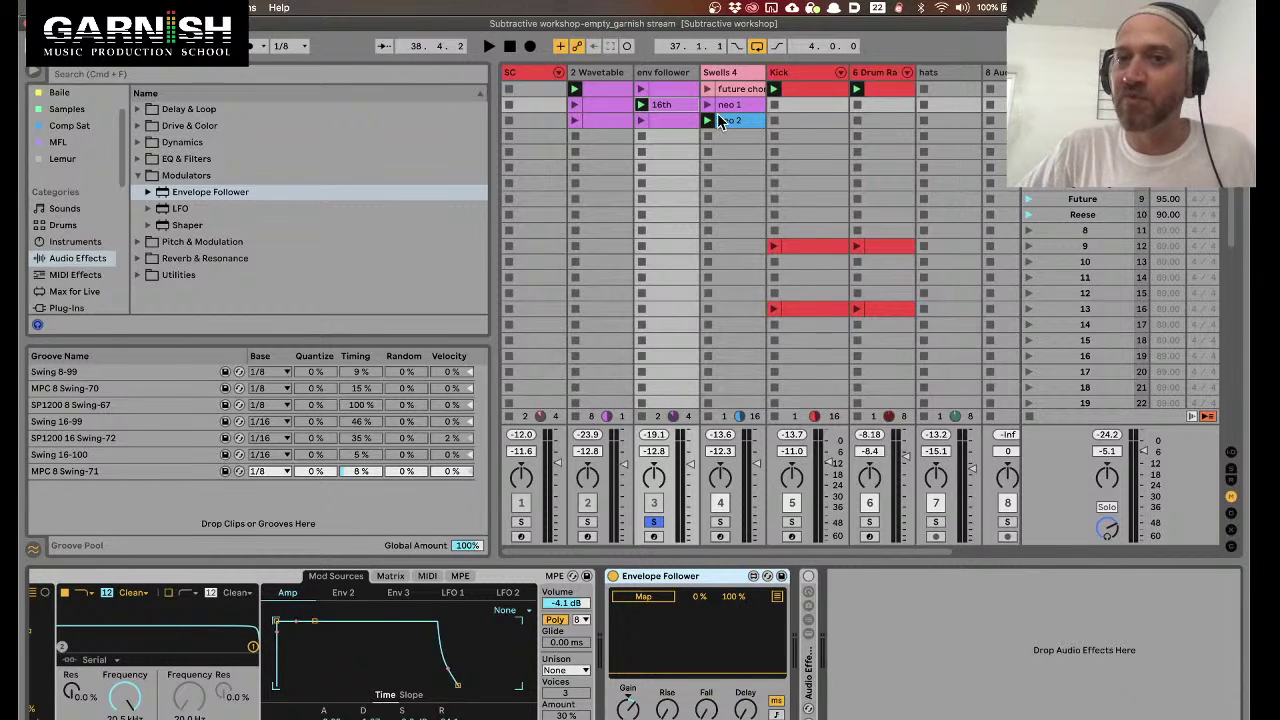
pyautogui.click(673, 76)
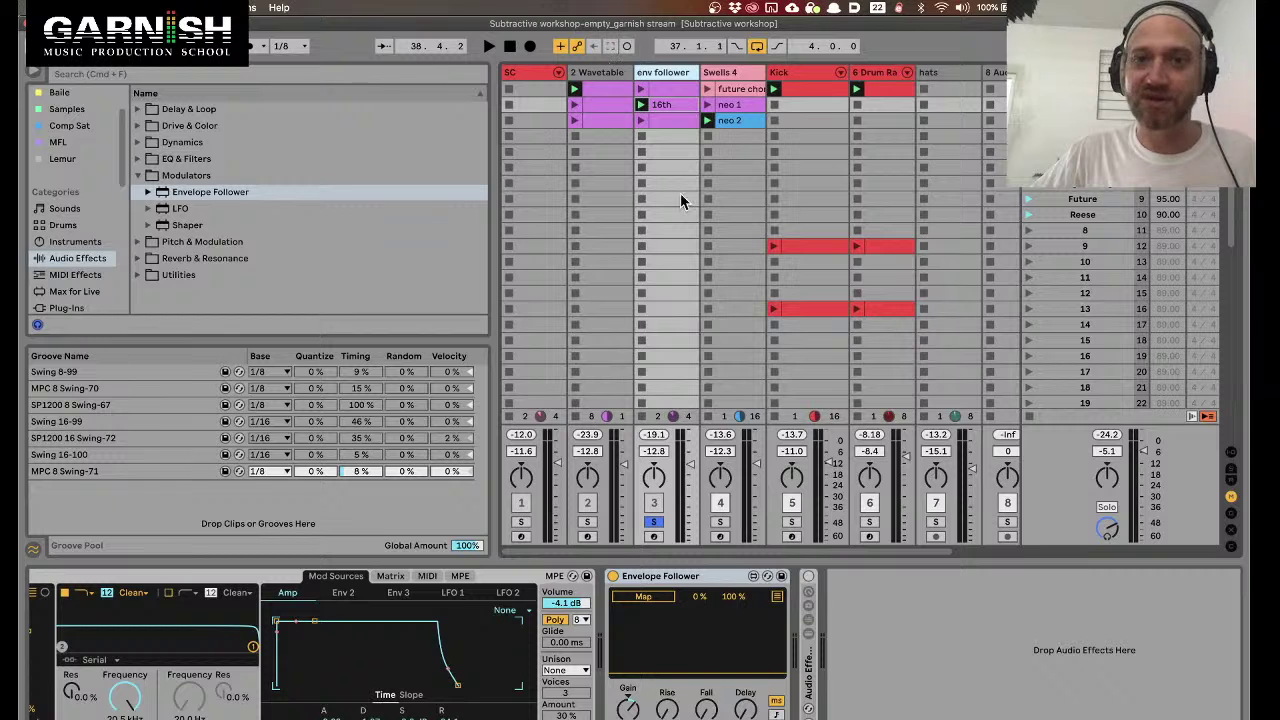
pyautogui.click(688, 578)
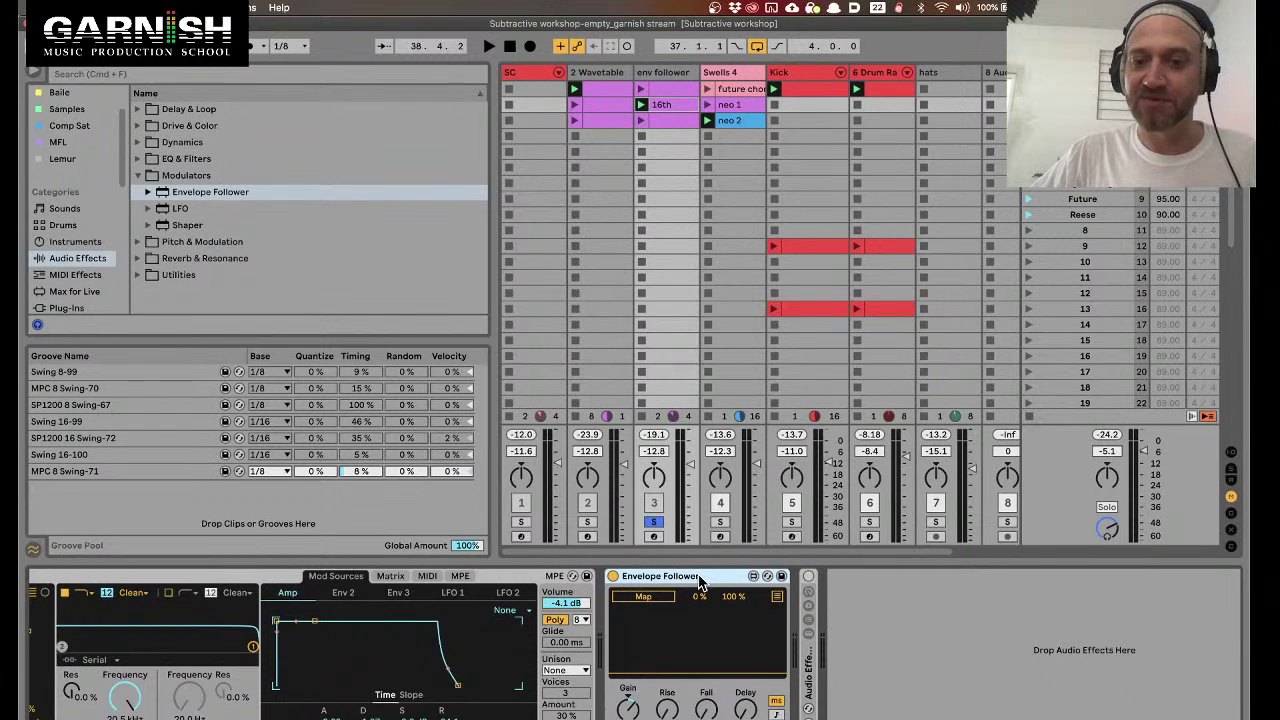
pyautogui.click(740, 76)
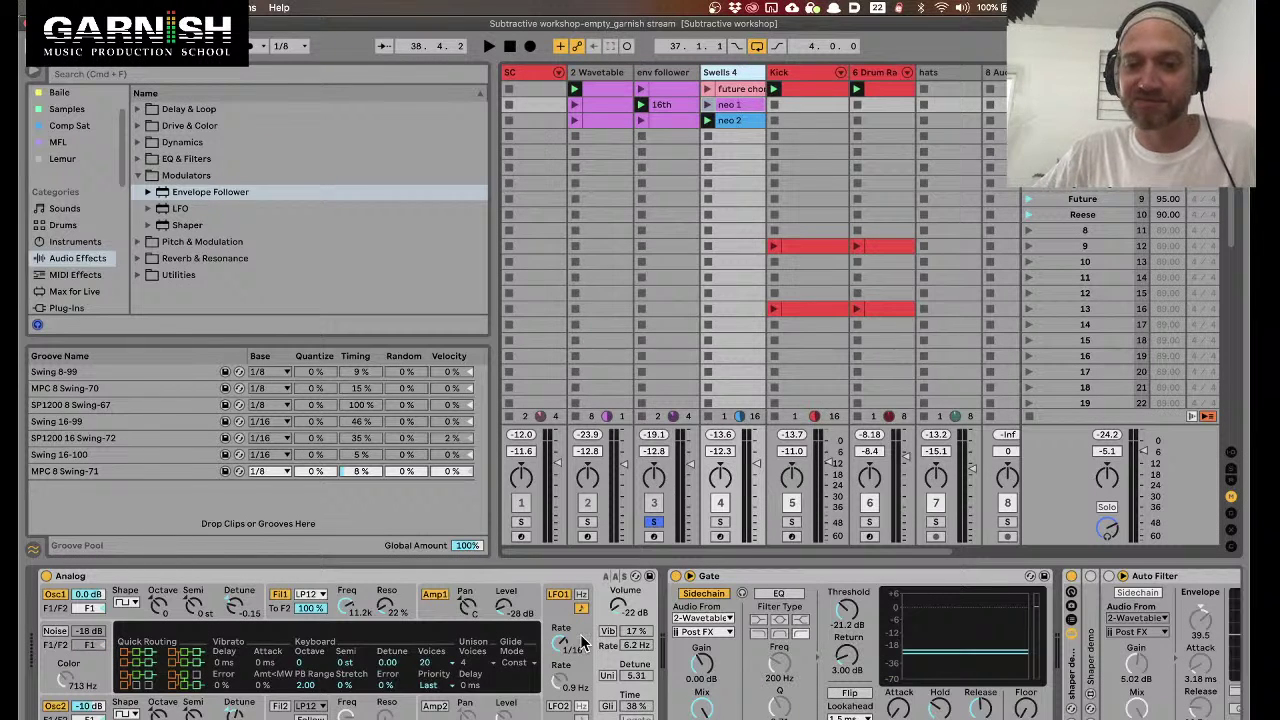
pyautogui.hscroll(5, 768, 657)
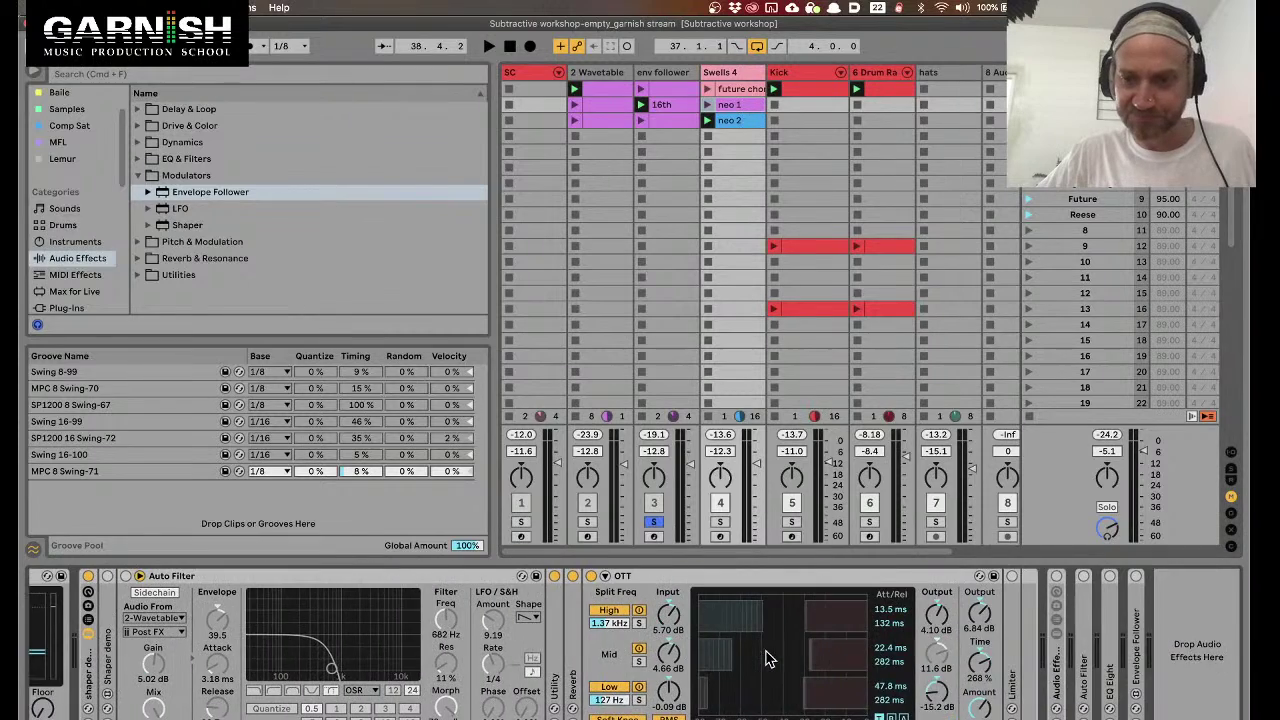
pyautogui.hscroll(-5, 768, 657)
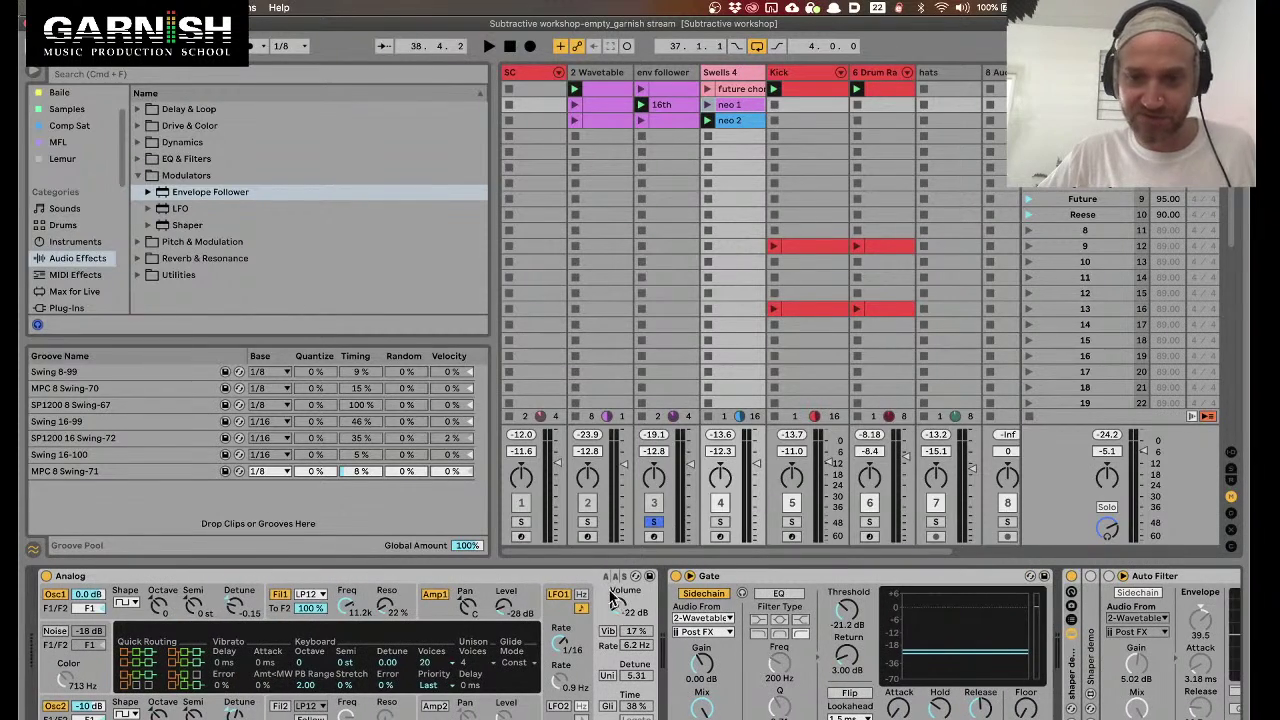
# Move Envelope Follower from env follower to Swells 4, between Analog and Gate, and map it to Analog's Filter 1 frequency
pyautogui.click(668, 76)
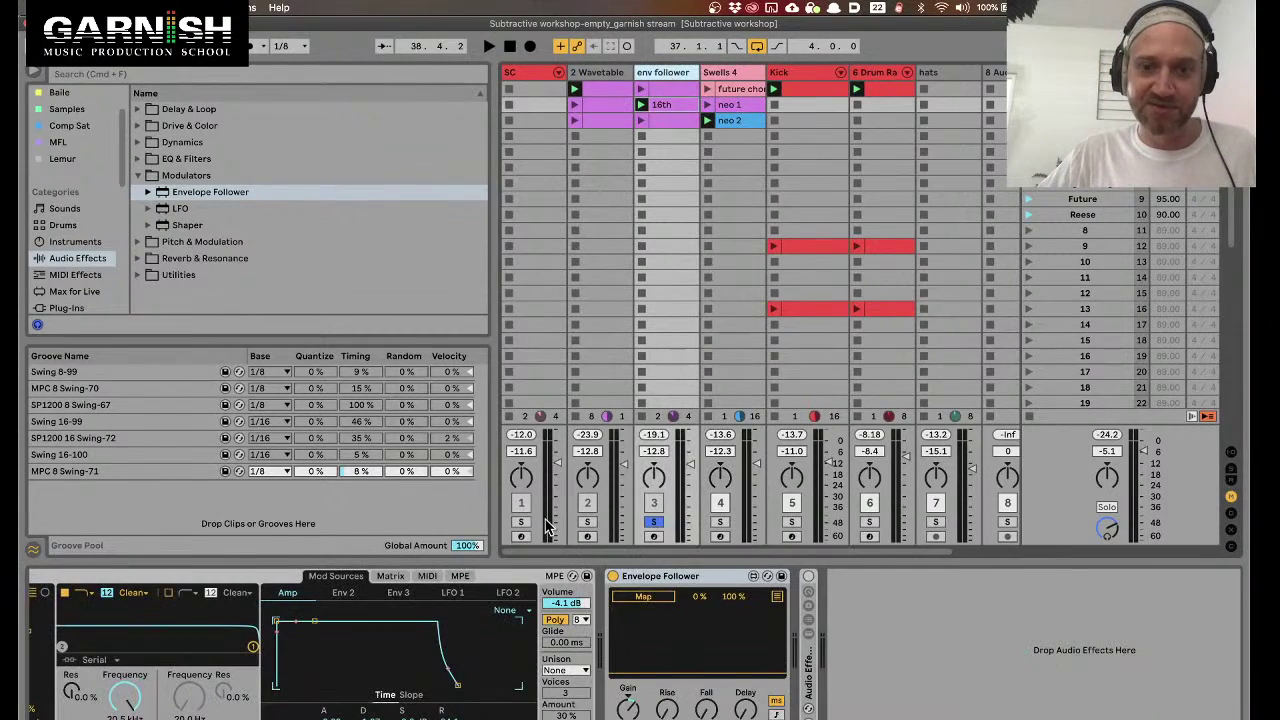
pyautogui.click(730, 250)
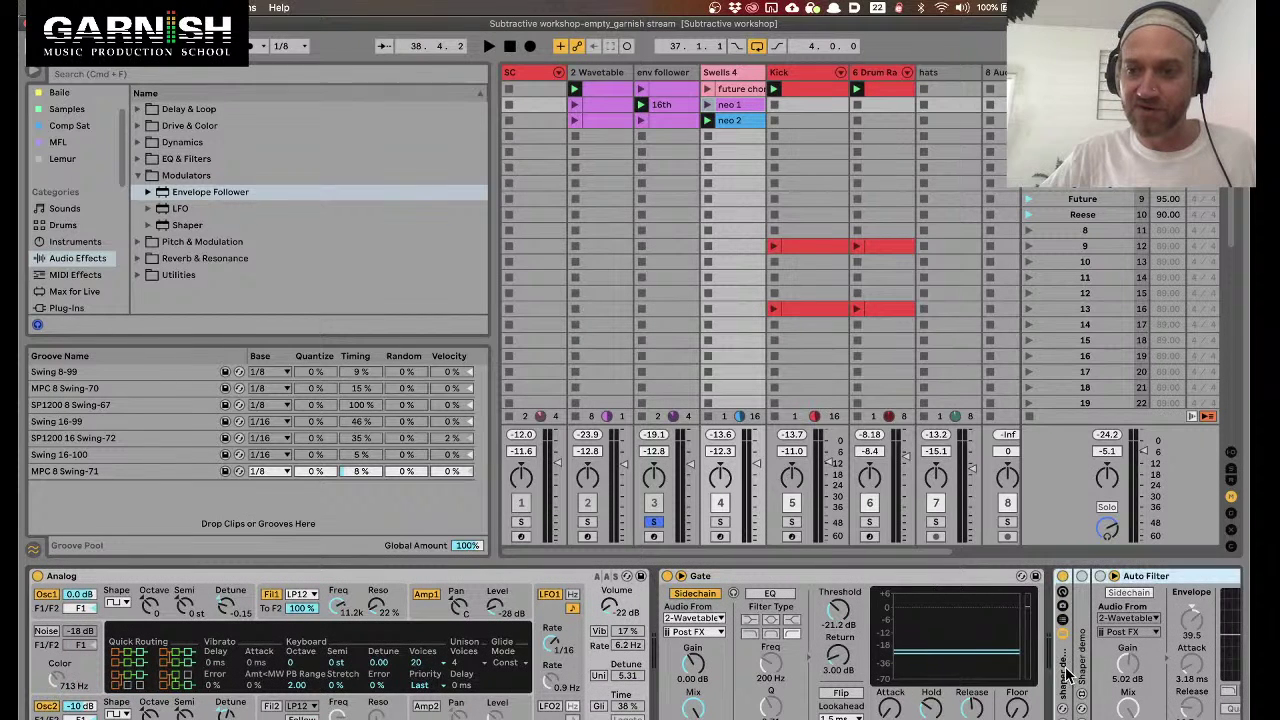
pyautogui.doubleClick(1170, 578)
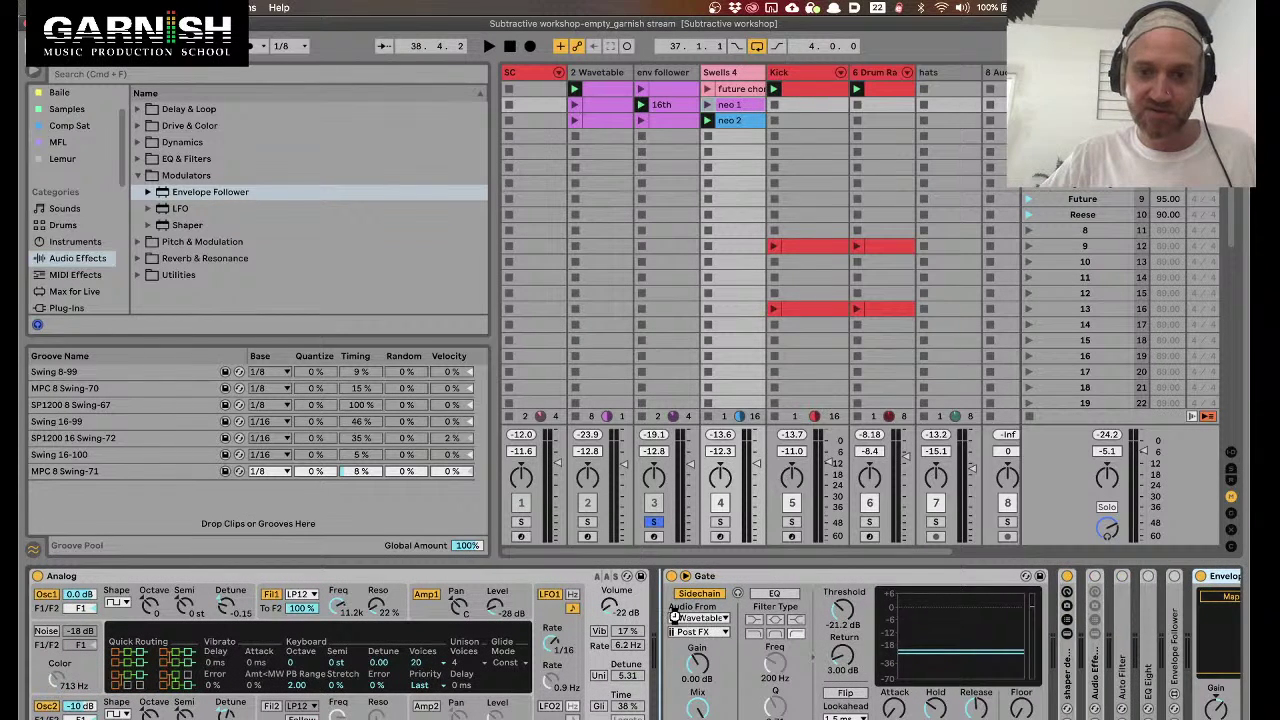
pyautogui.moveTo(675, 617); pyautogui.dragTo(677, 622)
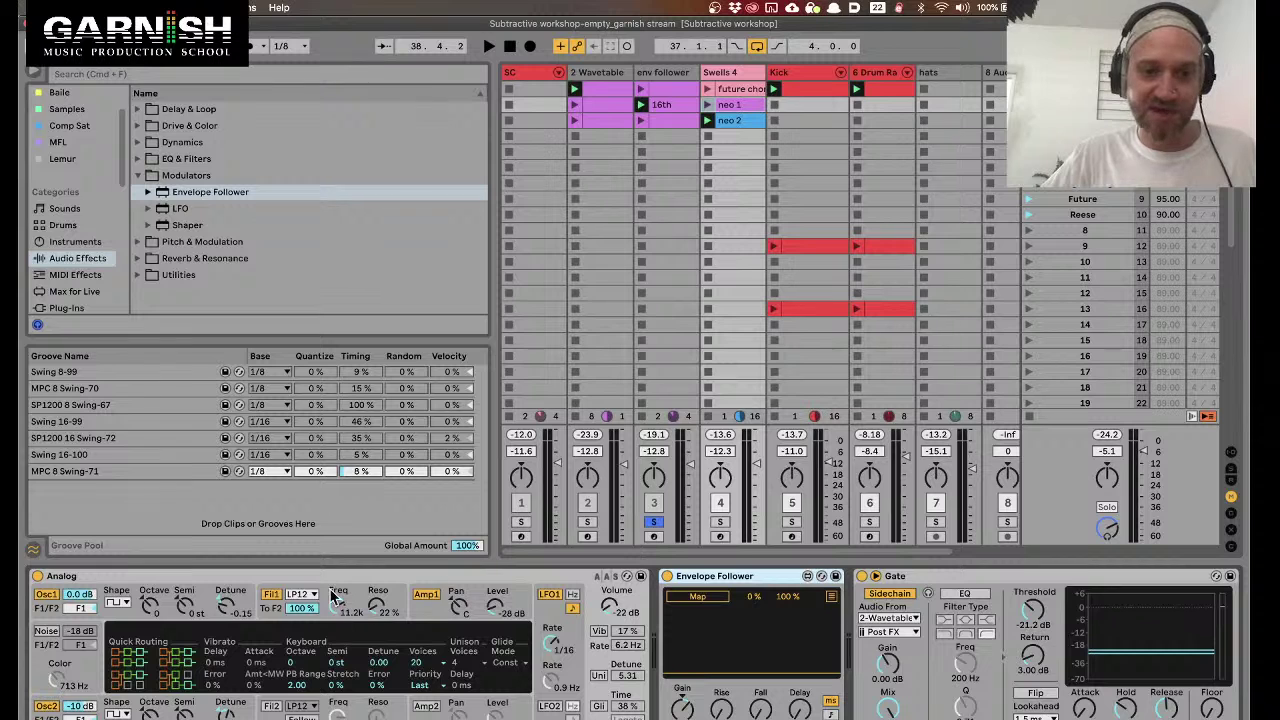
pyautogui.click(678, 597)
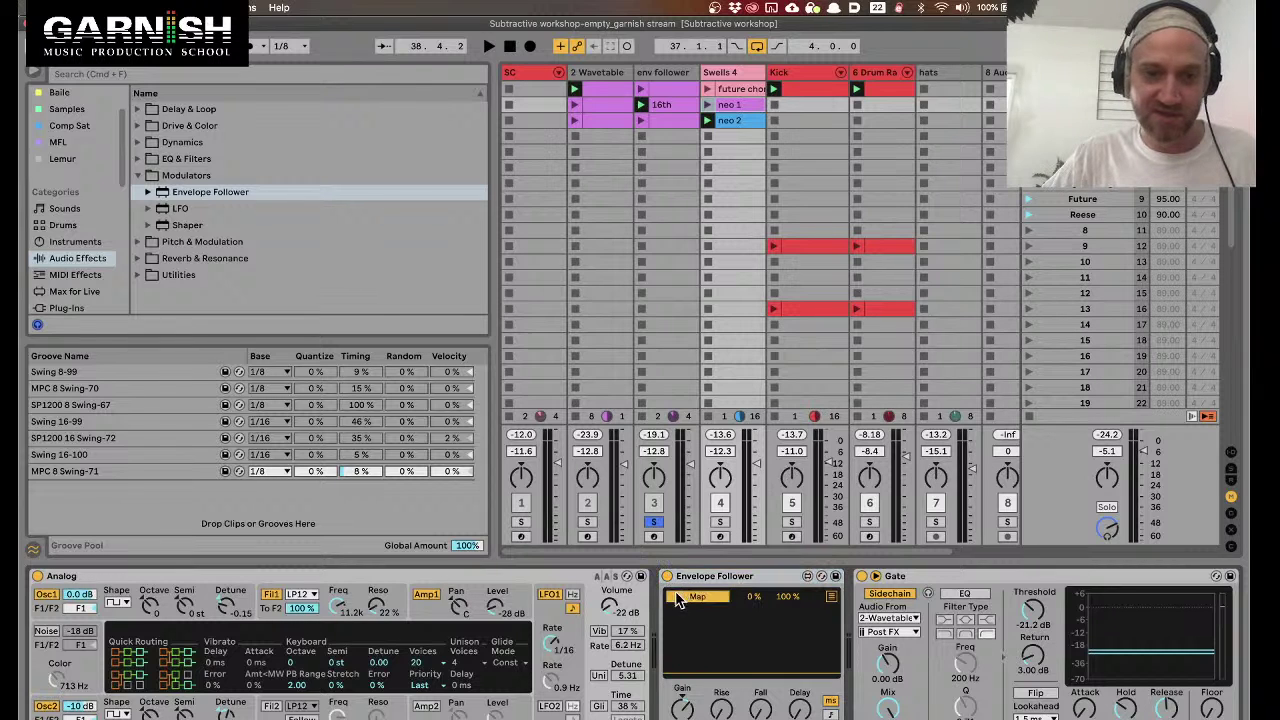
pyautogui.click(338, 609)
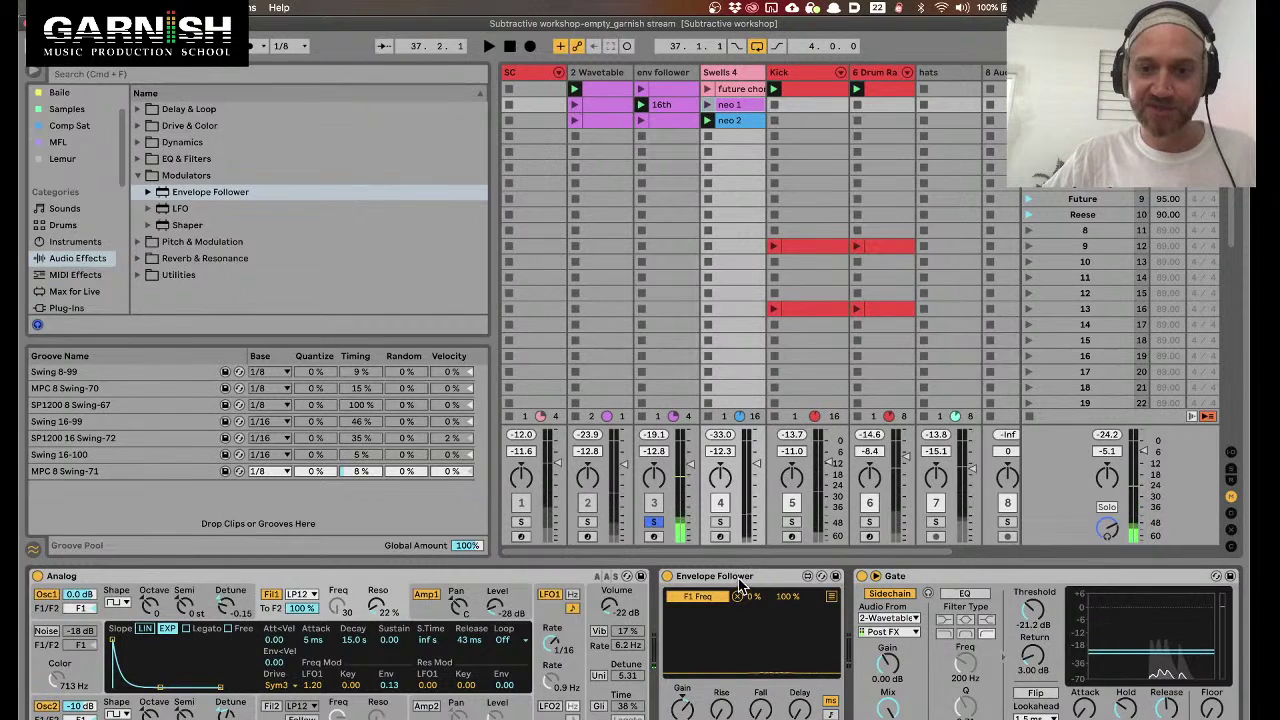
# Return Envelope Follower to env follower, behind the Audio Effect Rack, and switch the solo from env follower to Swells 4
pyautogui.click(657, 76)
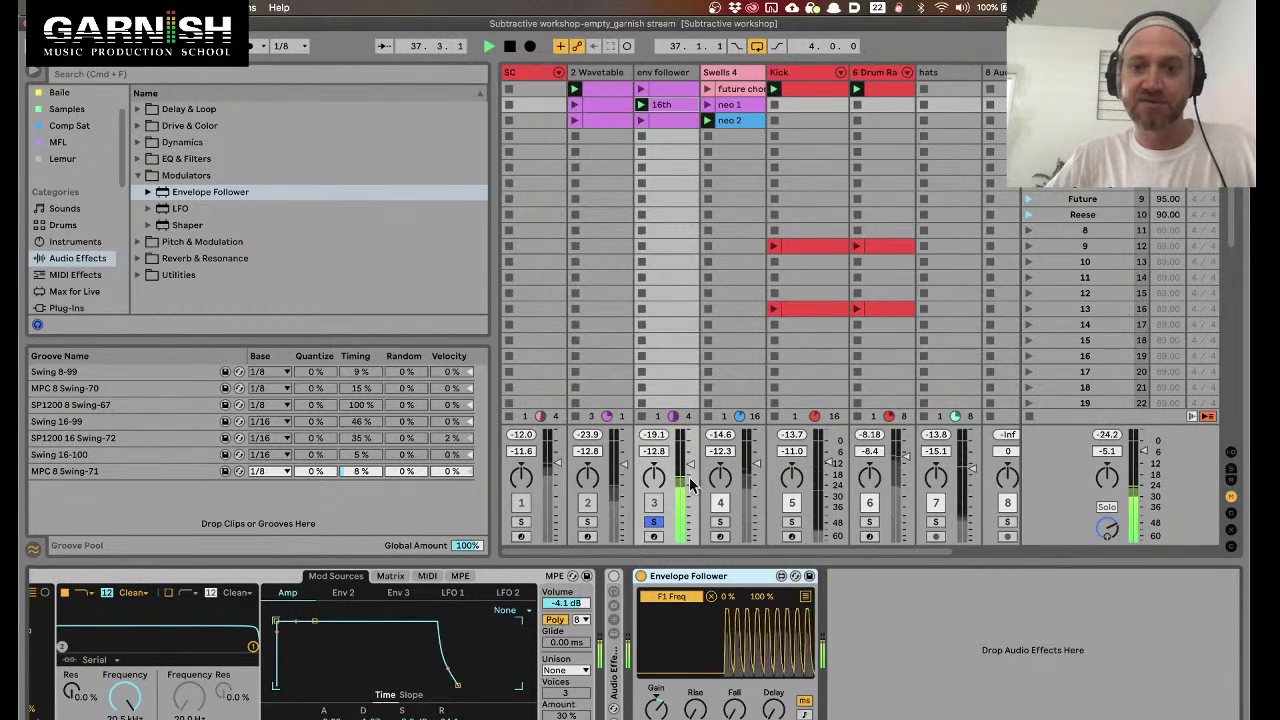
pyautogui.click(735, 74)
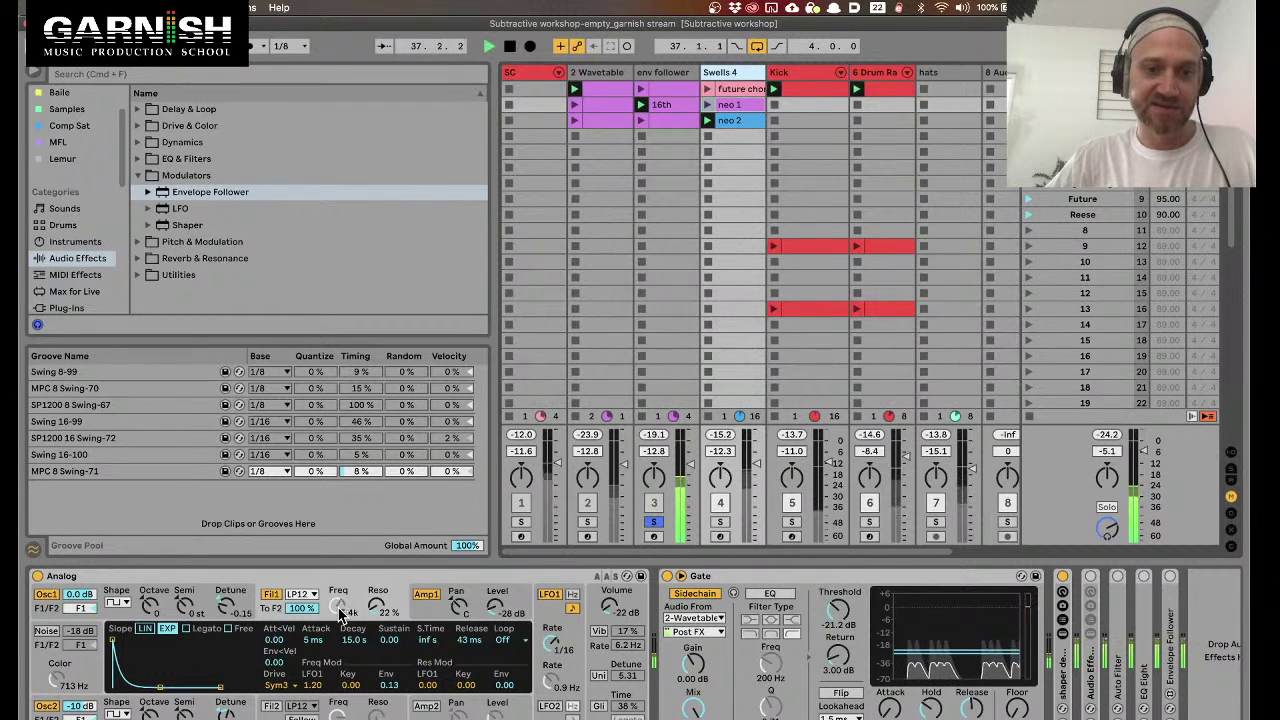
pyautogui.press('Left')
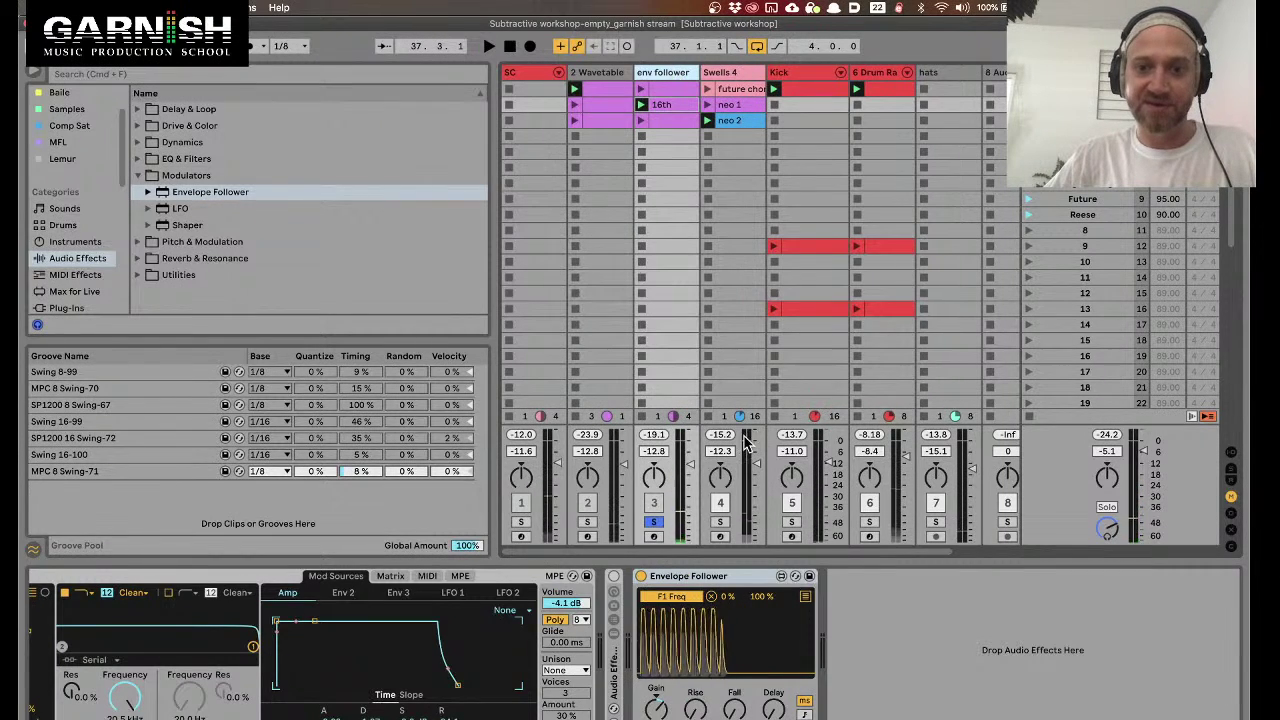
pyautogui.click(653, 521)
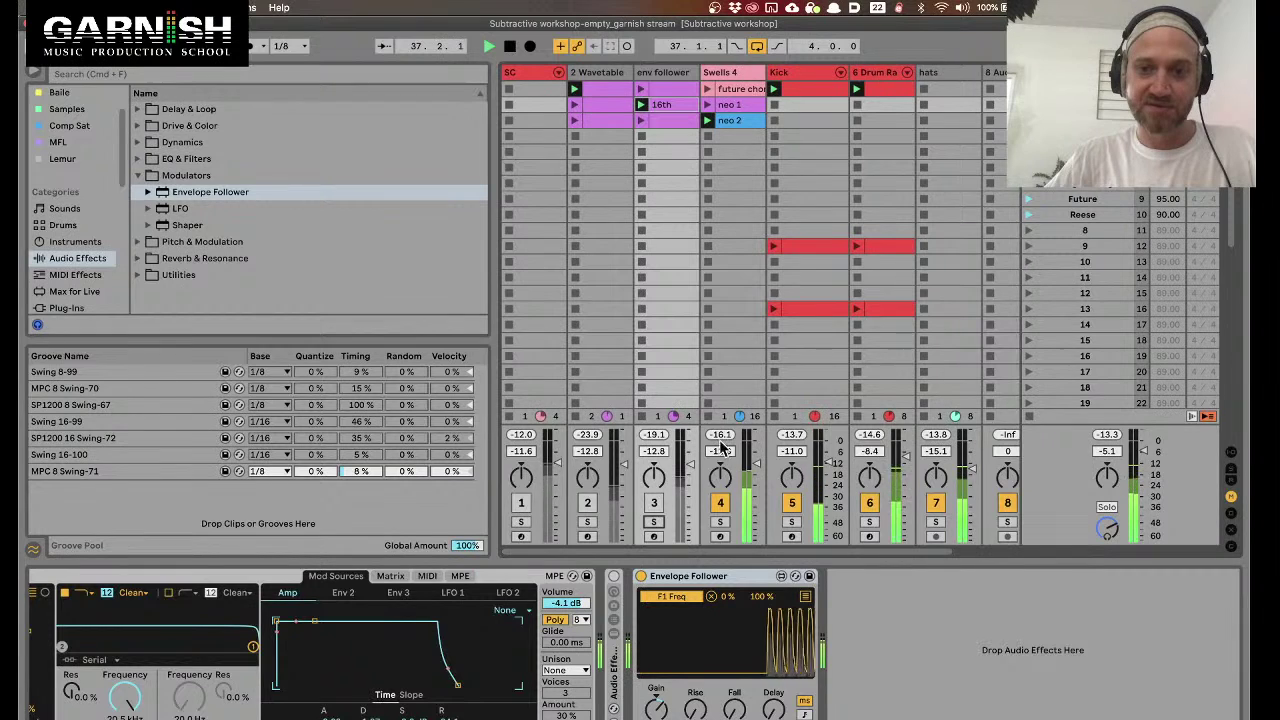
pyautogui.click(720, 521)
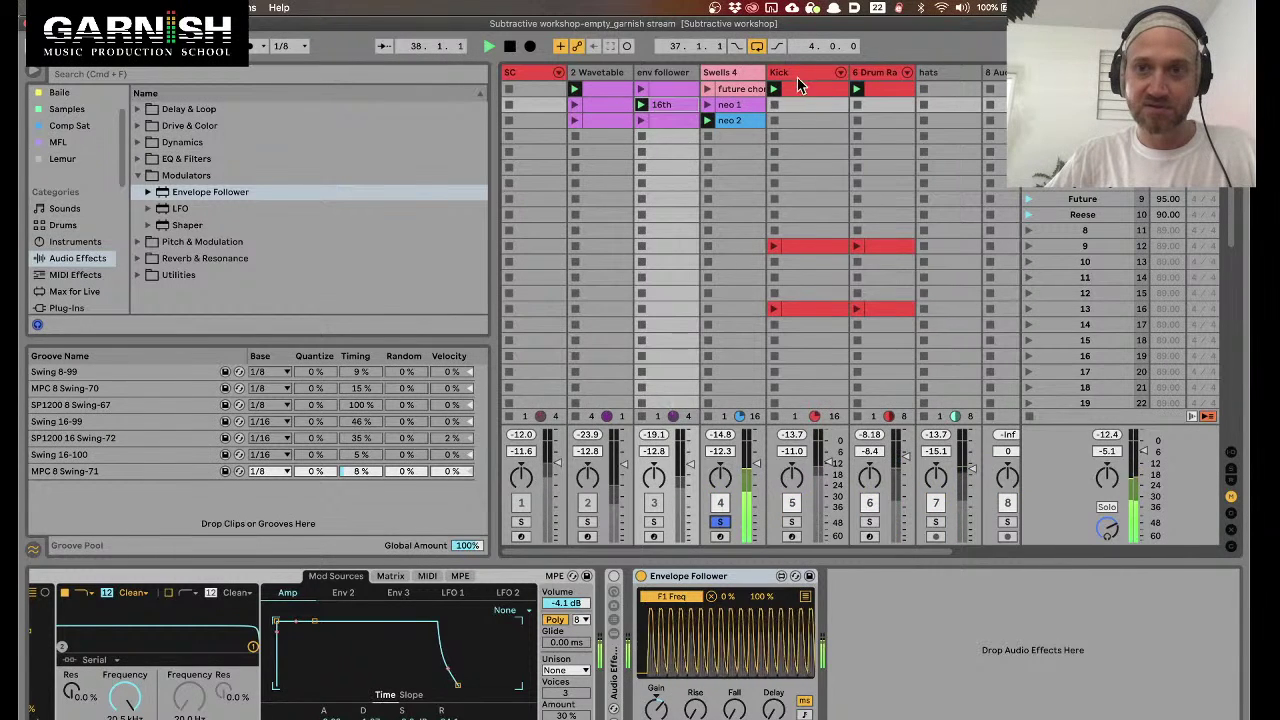
# Bypass Gate and the shaper demo rack on Swells 4 and raise Analog's volume to 0.7 dB
pyautogui.click(750, 82)
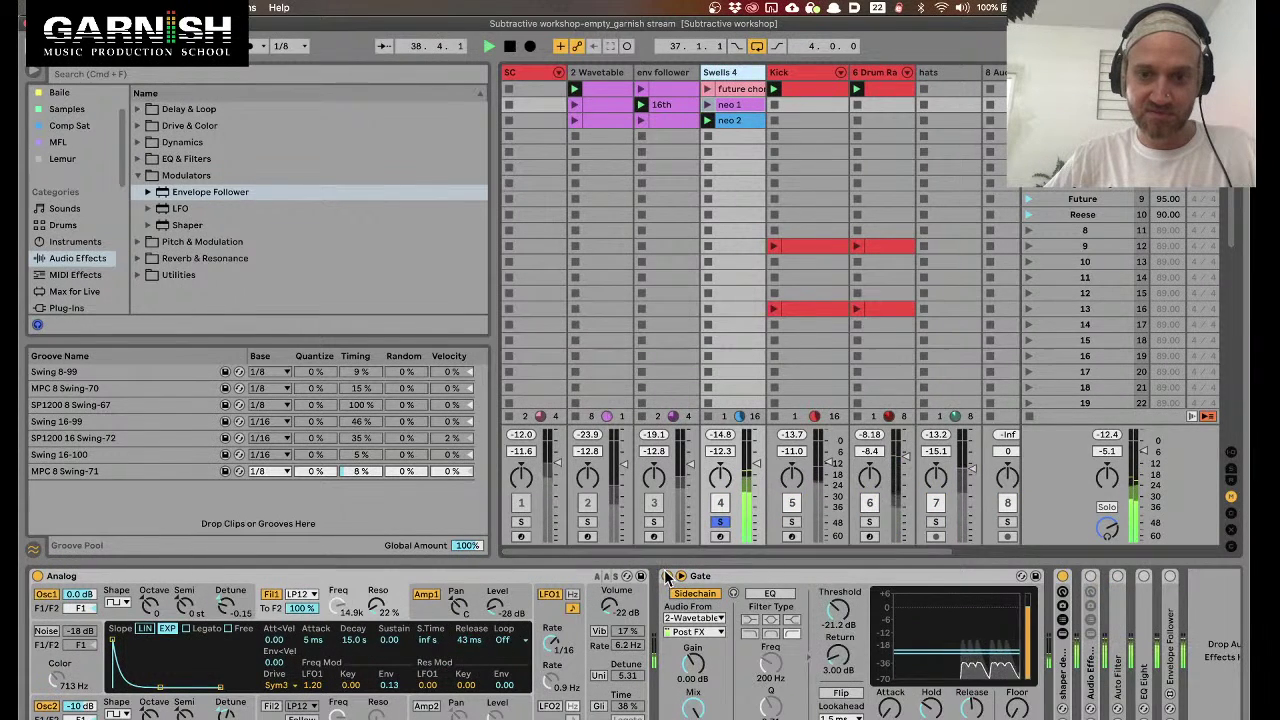
pyautogui.click(1063, 577)
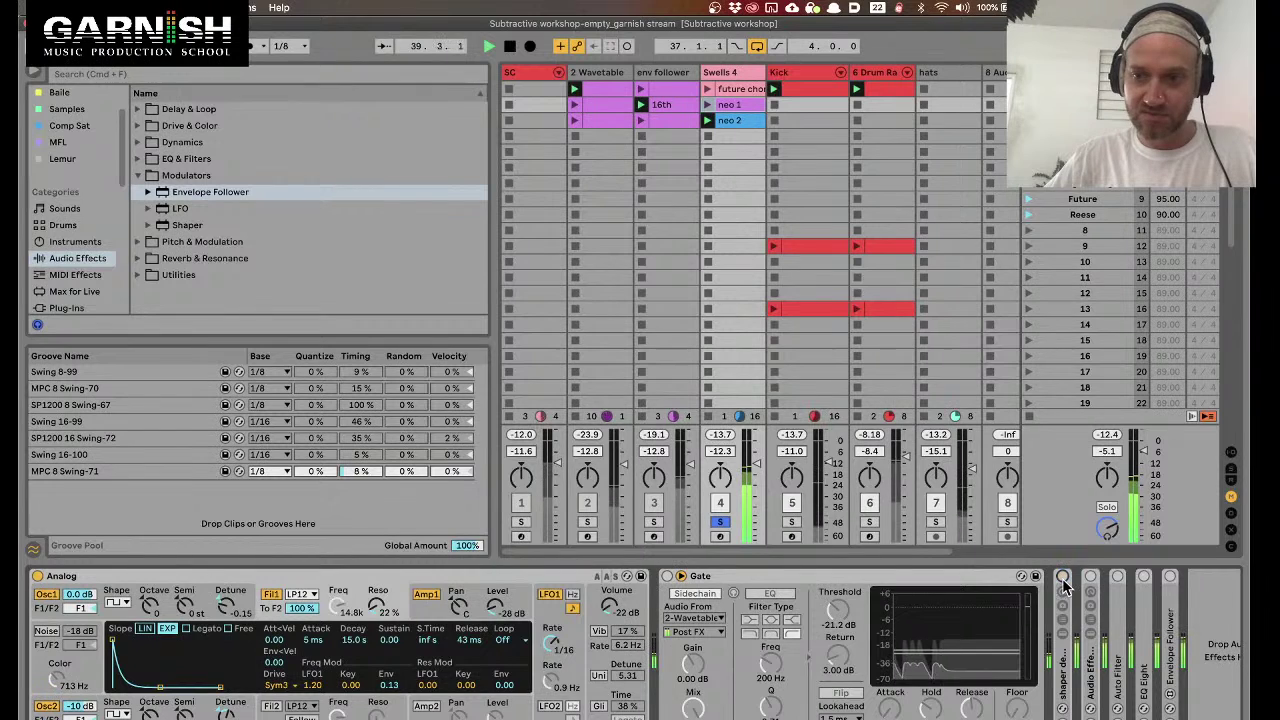
pyautogui.moveTo(612, 608); pyautogui.dragTo(610, 578)
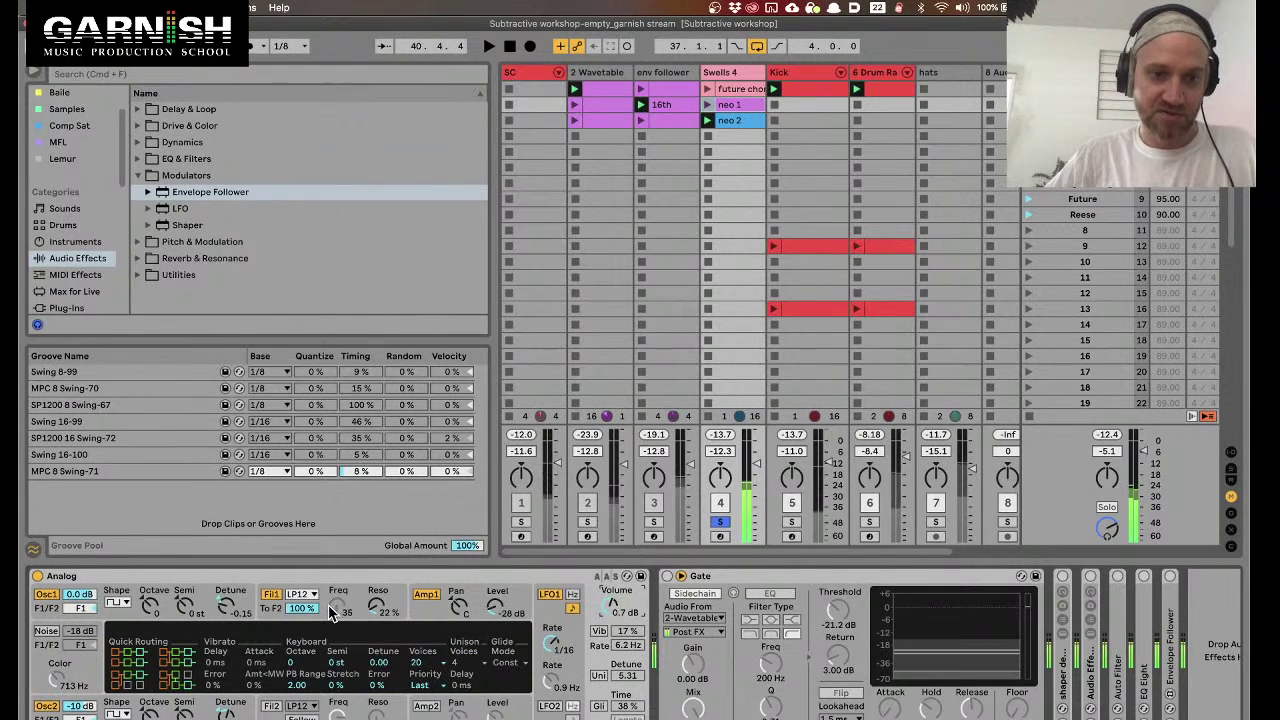
pyautogui.moveTo(333, 613); pyautogui.dragTo(349, 627)
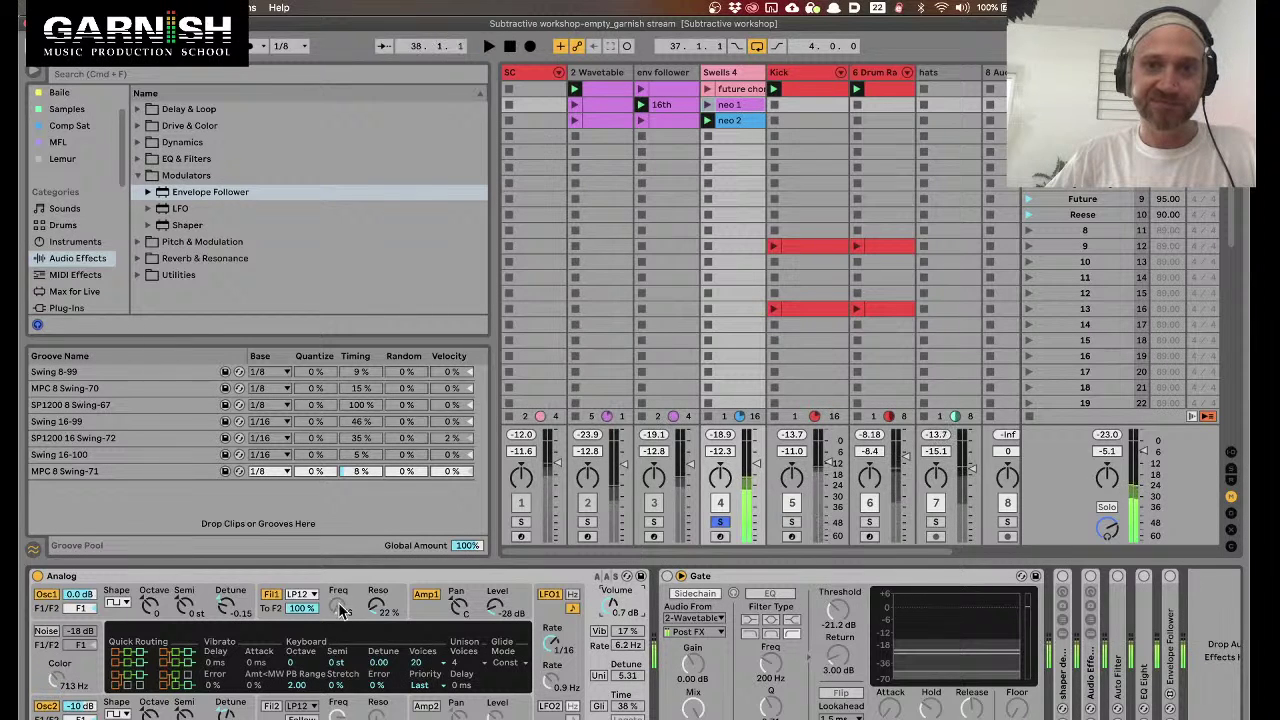
# Move Envelope Follower from env follower to Swells 4, directly after Analog, and remove its F1 Freq mapping
pyautogui.click(655, 76)
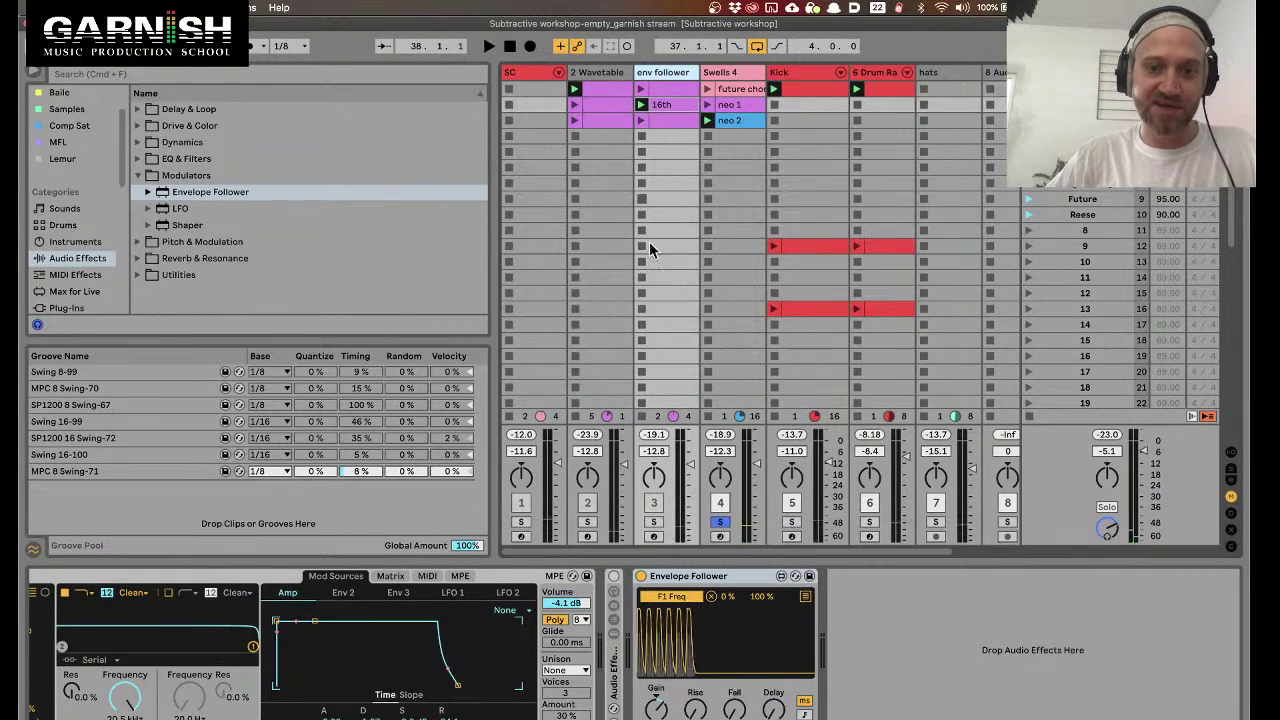
pyautogui.click(726, 76)
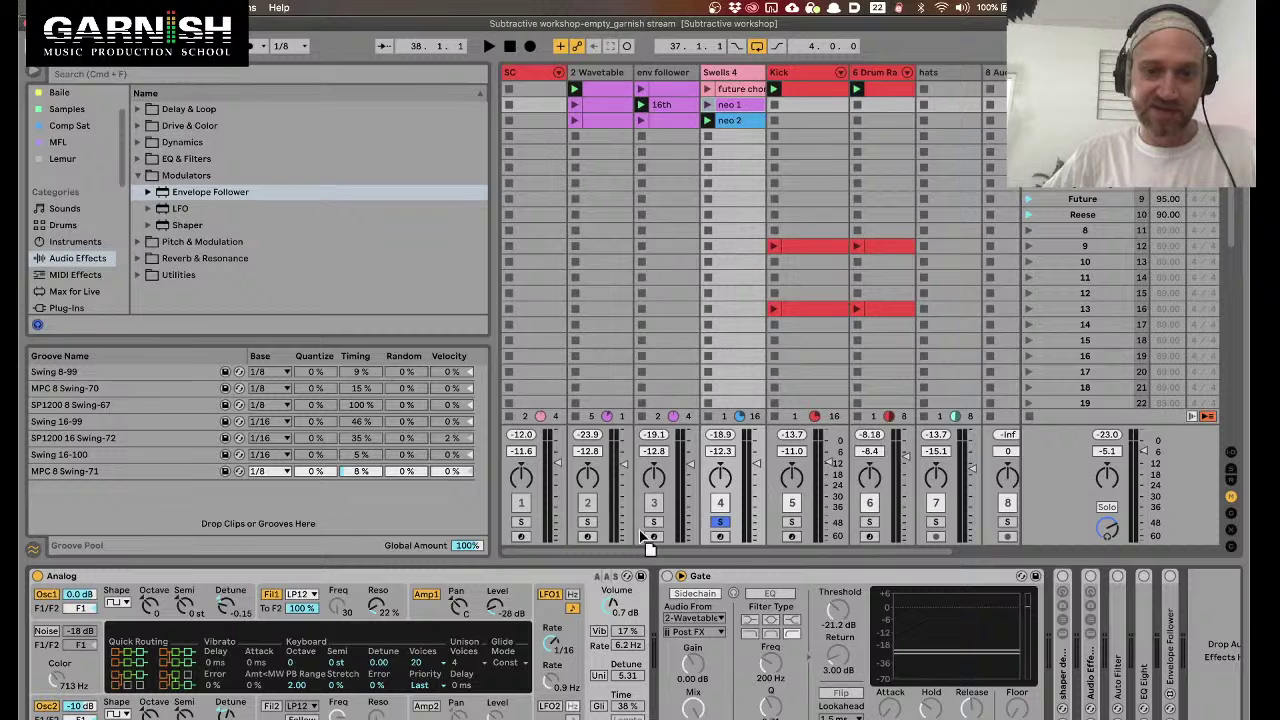
pyautogui.moveTo(643, 537); pyautogui.dragTo(648, 632)
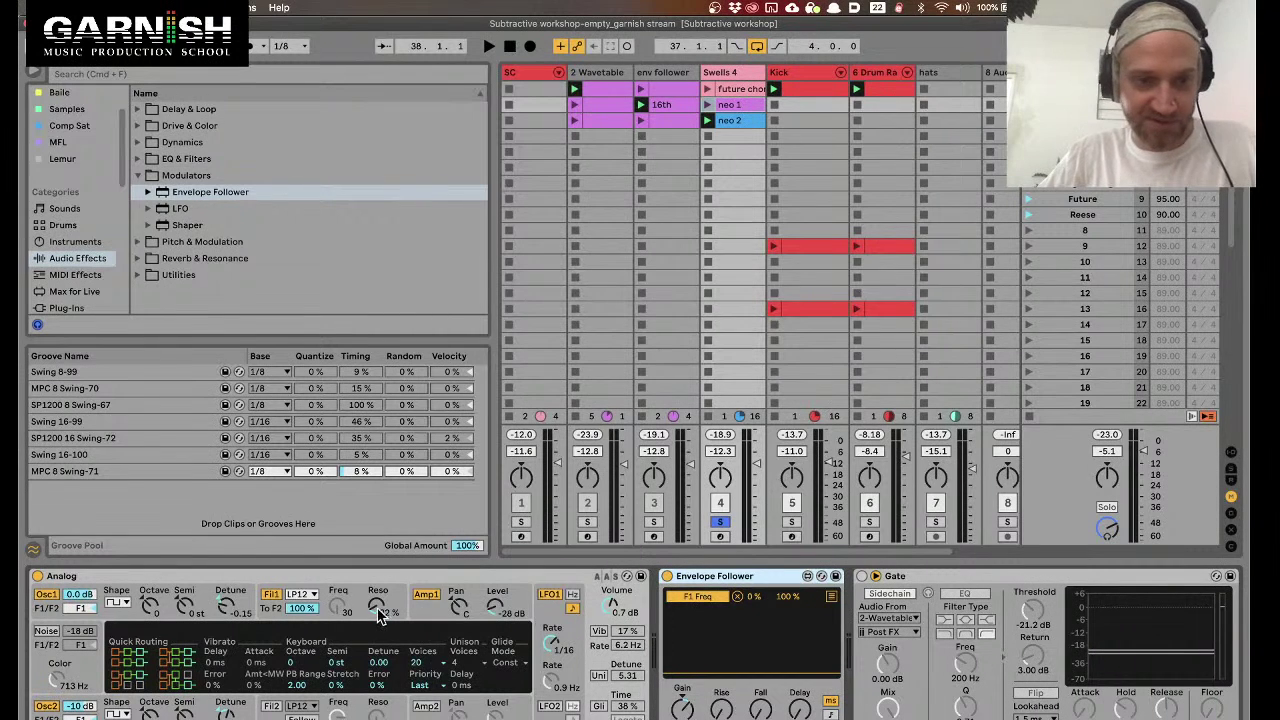
pyautogui.click(738, 596)
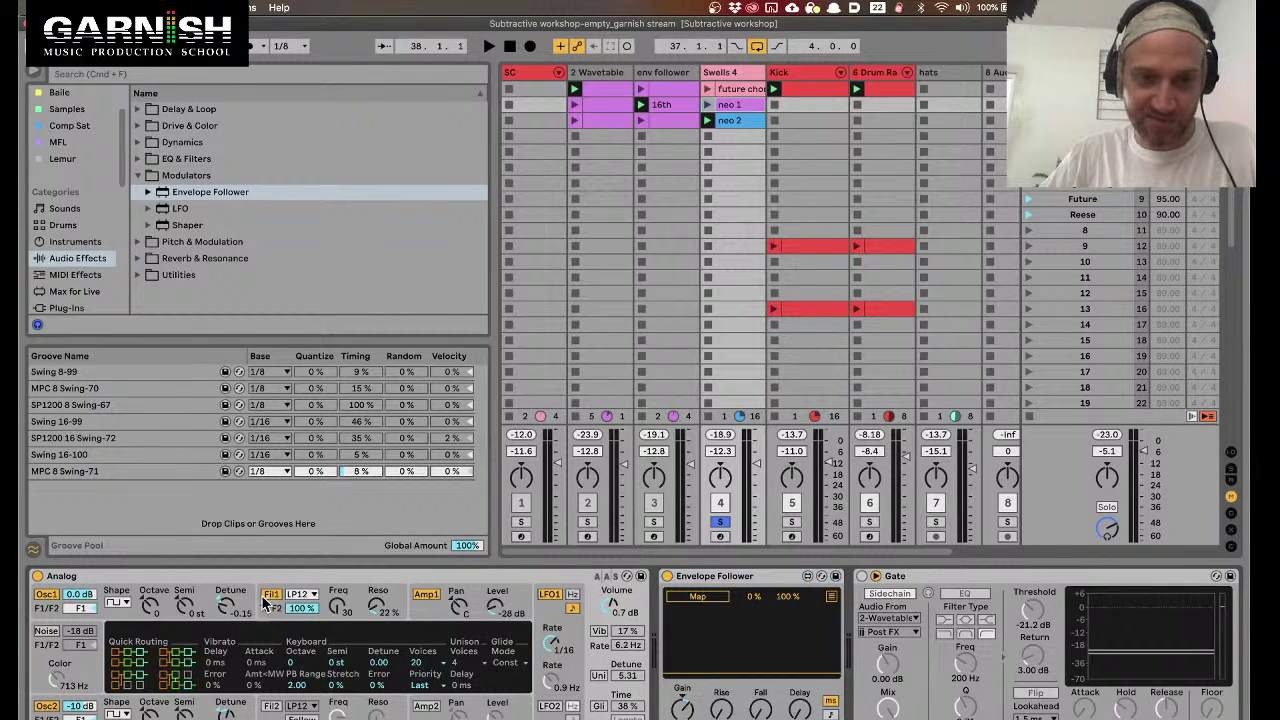
# Map Envelope Follower to the Osc1 Semi control in Analog and move the device back onto env follower
pyautogui.click(753, 579)
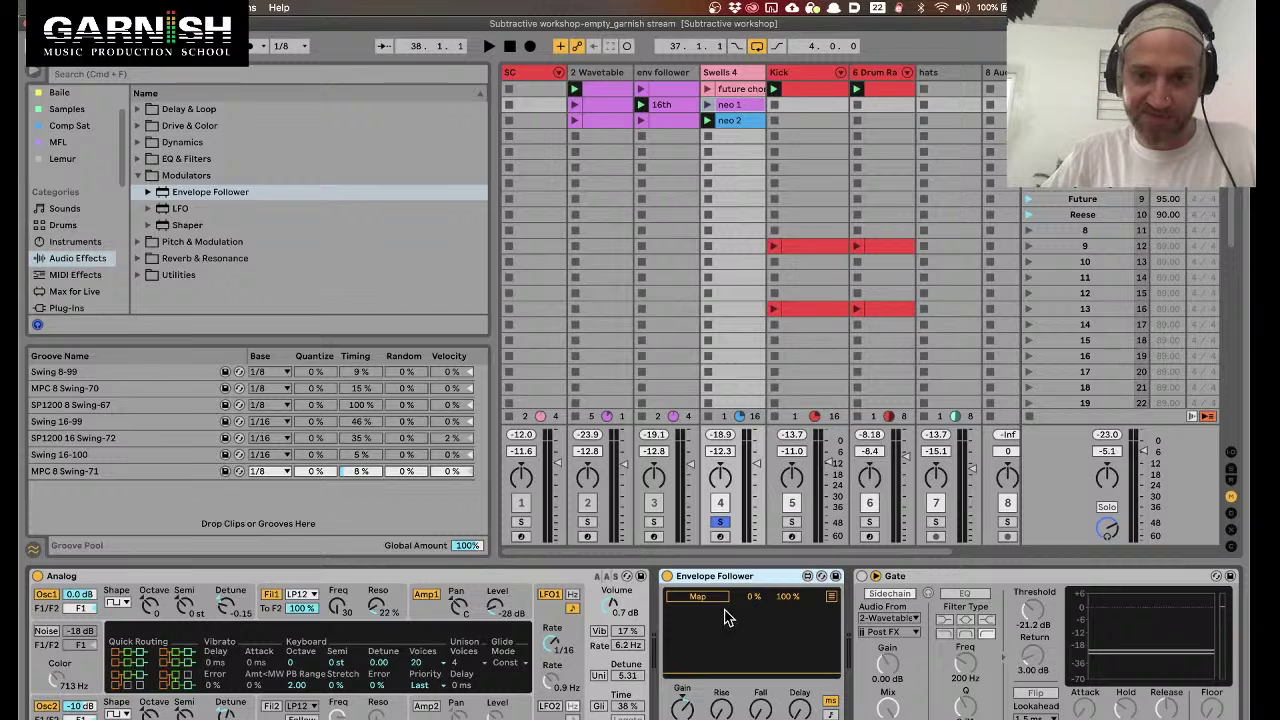
pyautogui.click(282, 614)
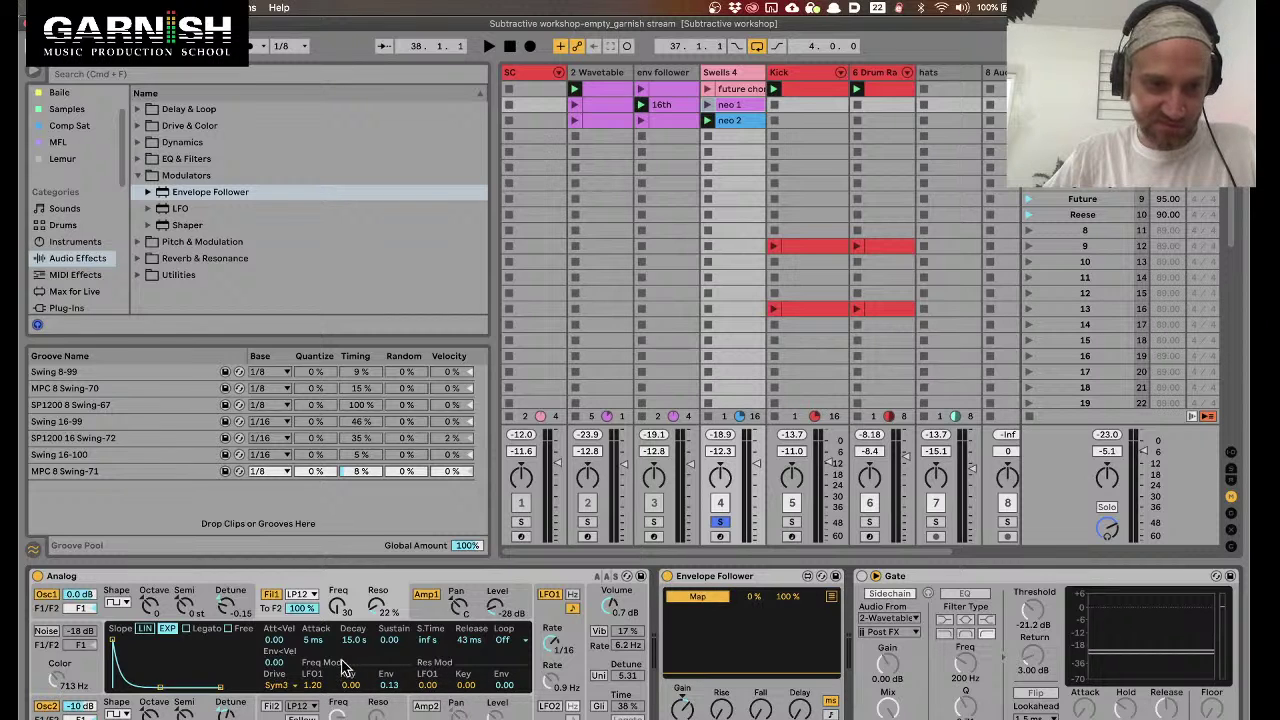
pyautogui.click(205, 601)
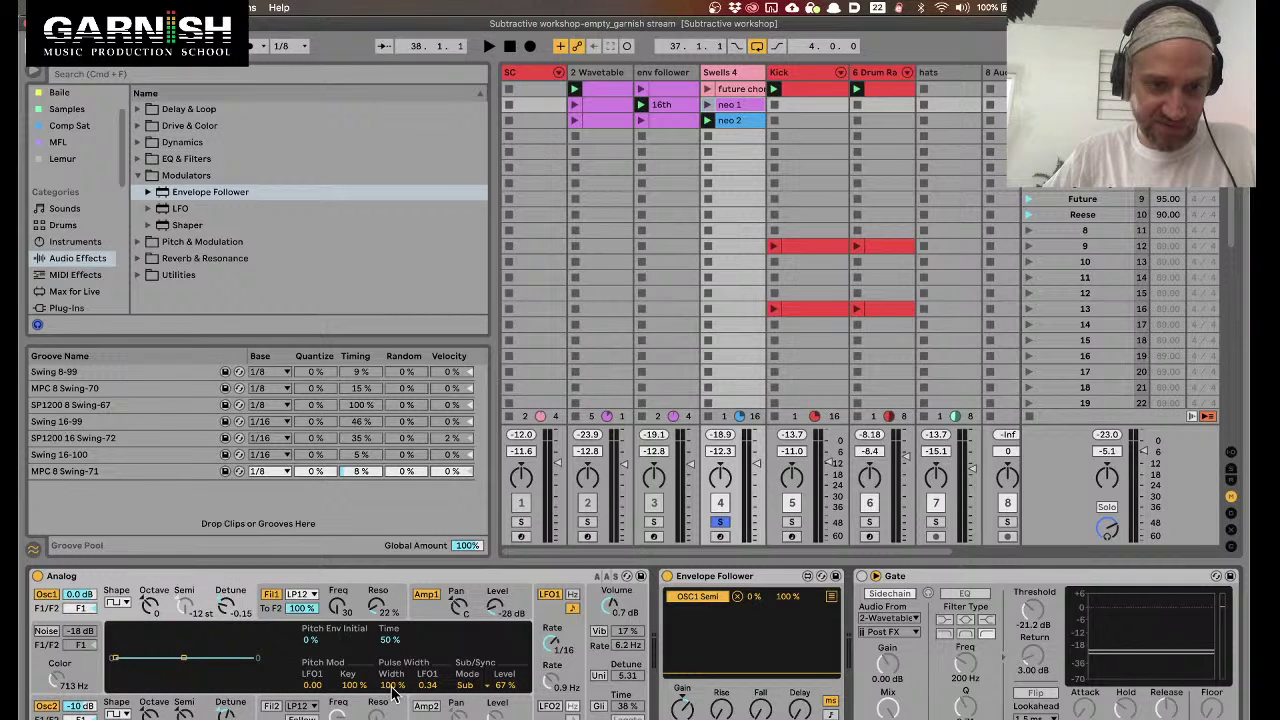
pyautogui.press('space')
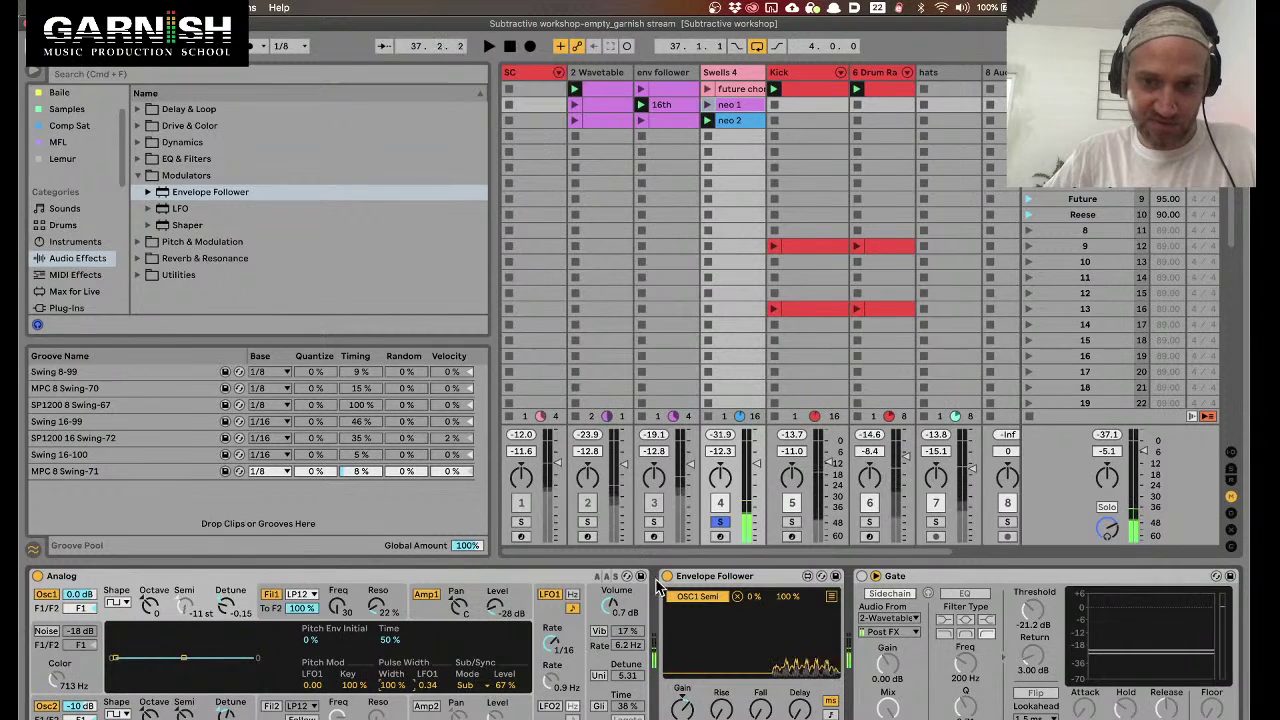
pyautogui.click(683, 574)
pyautogui.moveTo(683, 574); pyautogui.dragTo(678, 84)
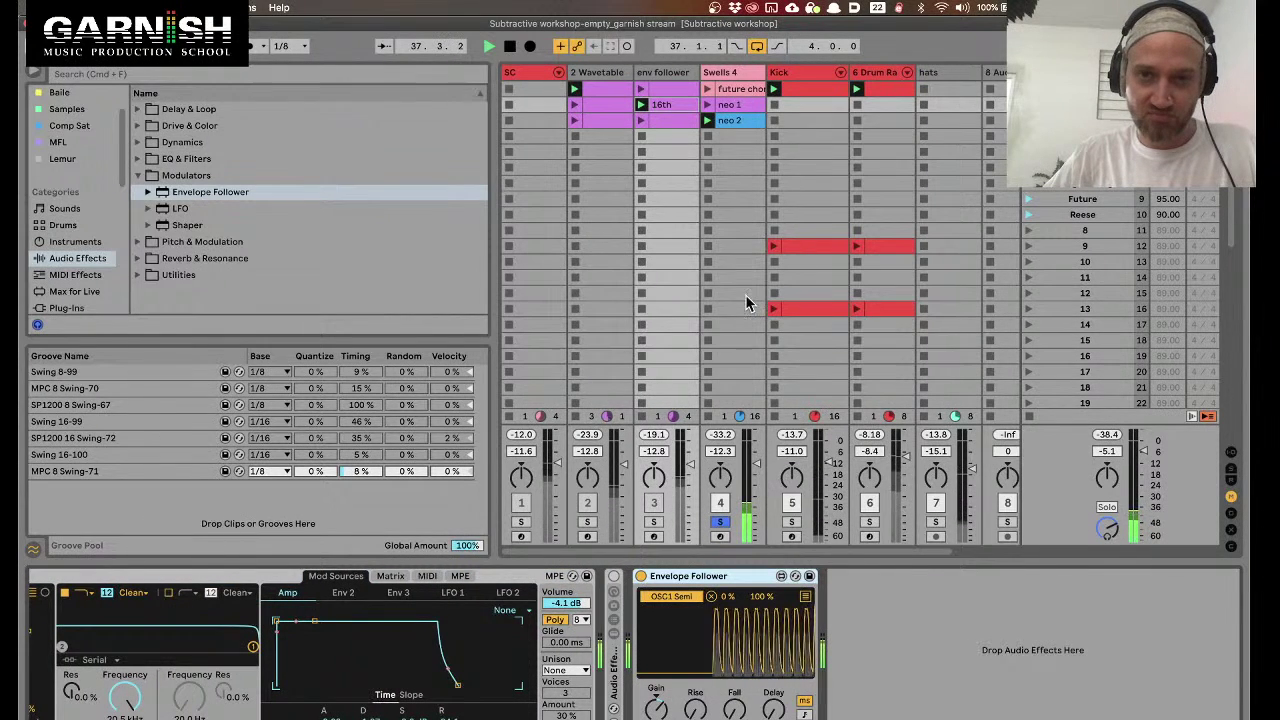
# On Swells 4, re-enable Gate and the shaper demo rack, and set Analog's Filter 1 frequency to 5.7k and its volume to -18 dB
pyautogui.click(730, 72)
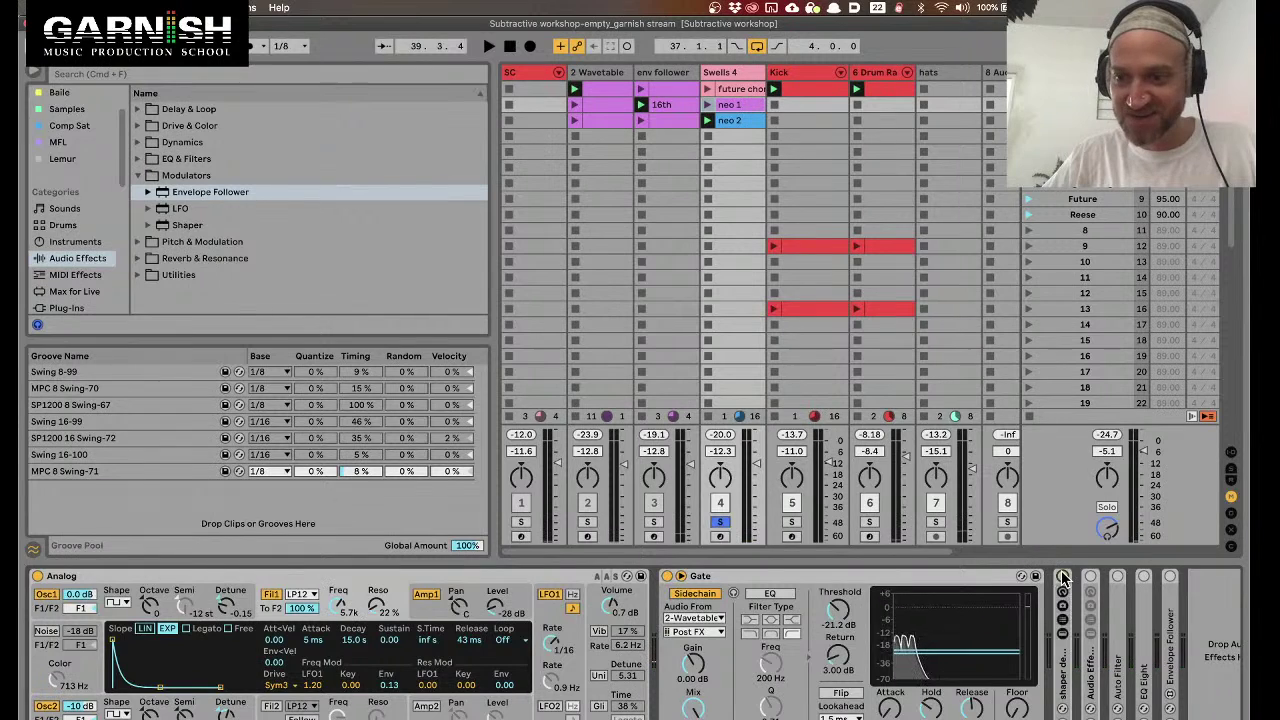
pyautogui.press('space')
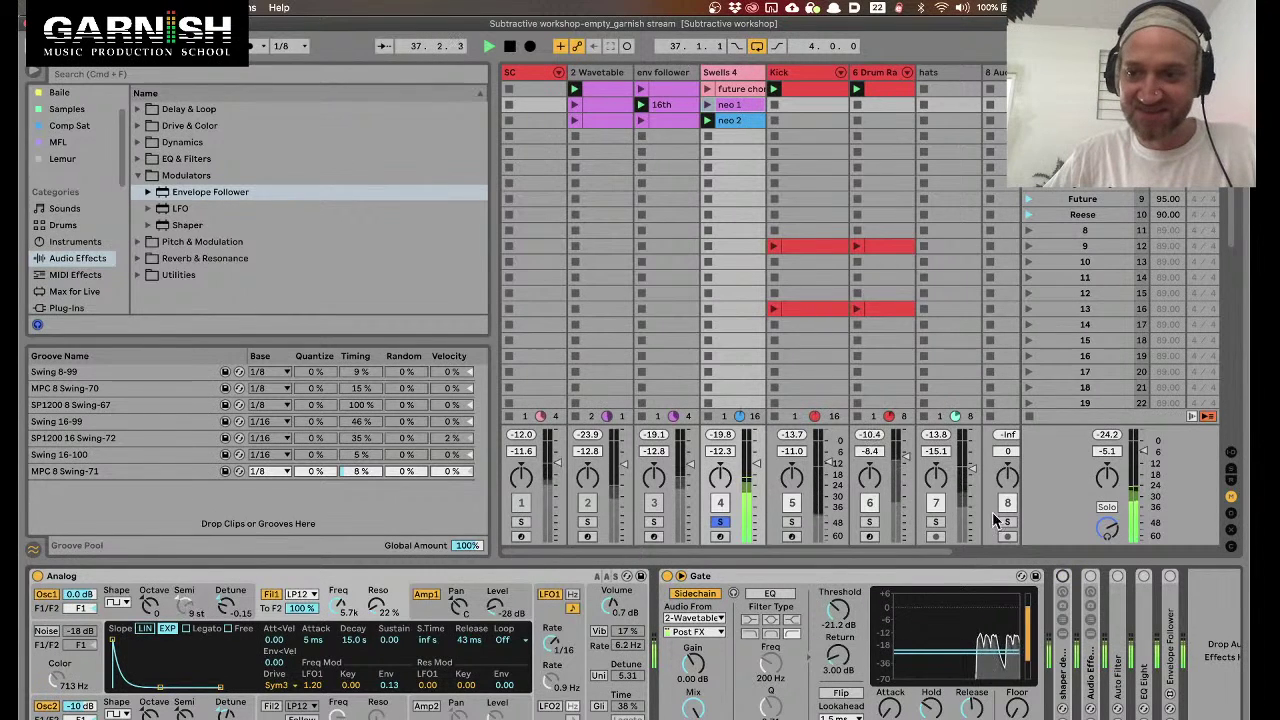
pyautogui.moveTo(604, 613); pyautogui.dragTo(604, 596)
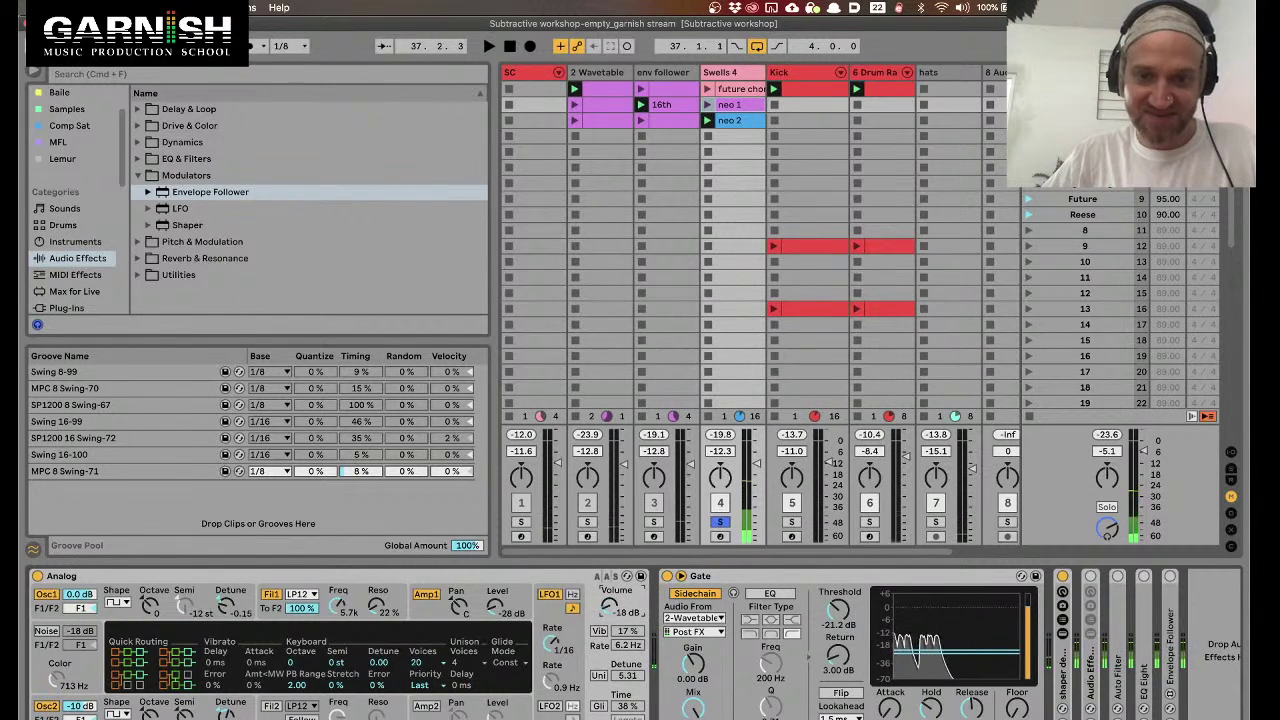
# Lower Analog's volume to -23 dB, audition the Osc1 Semi modulation during playback, and display Oscillator 1's settings
pyautogui.press('space')
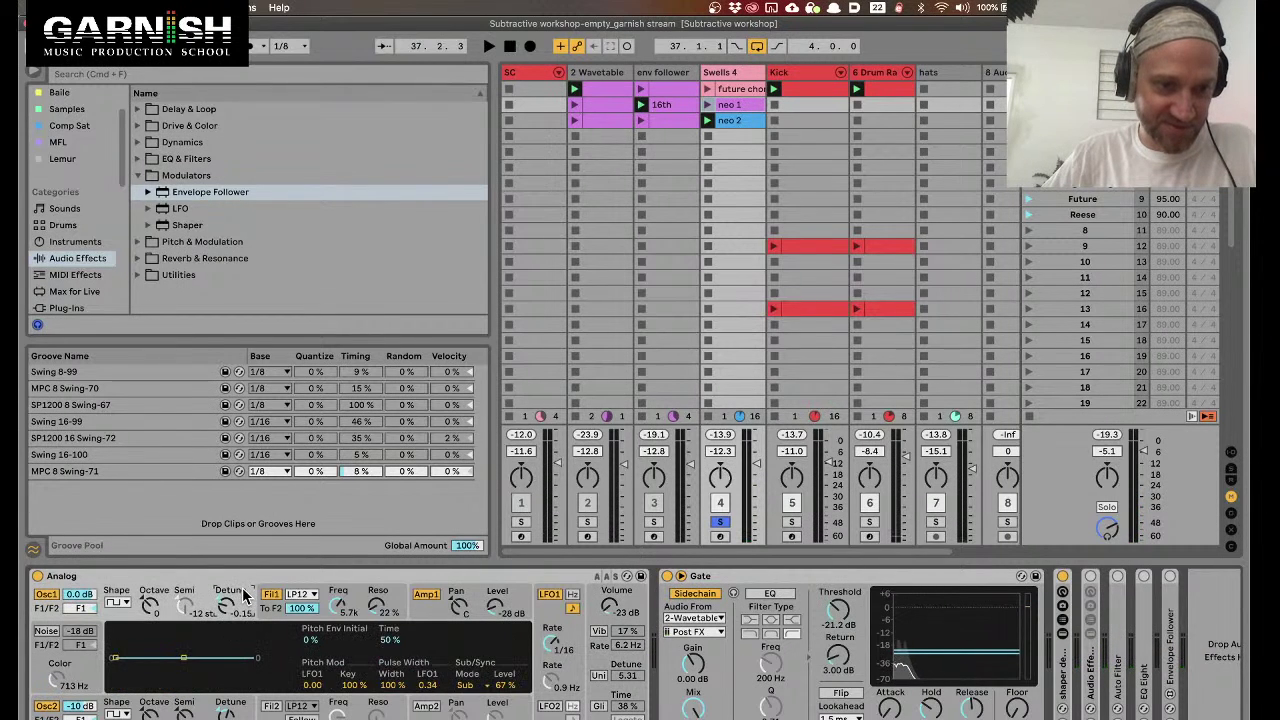
pyautogui.press('space')
pyautogui.moveTo(213, 612); pyautogui.dragTo(213, 610)
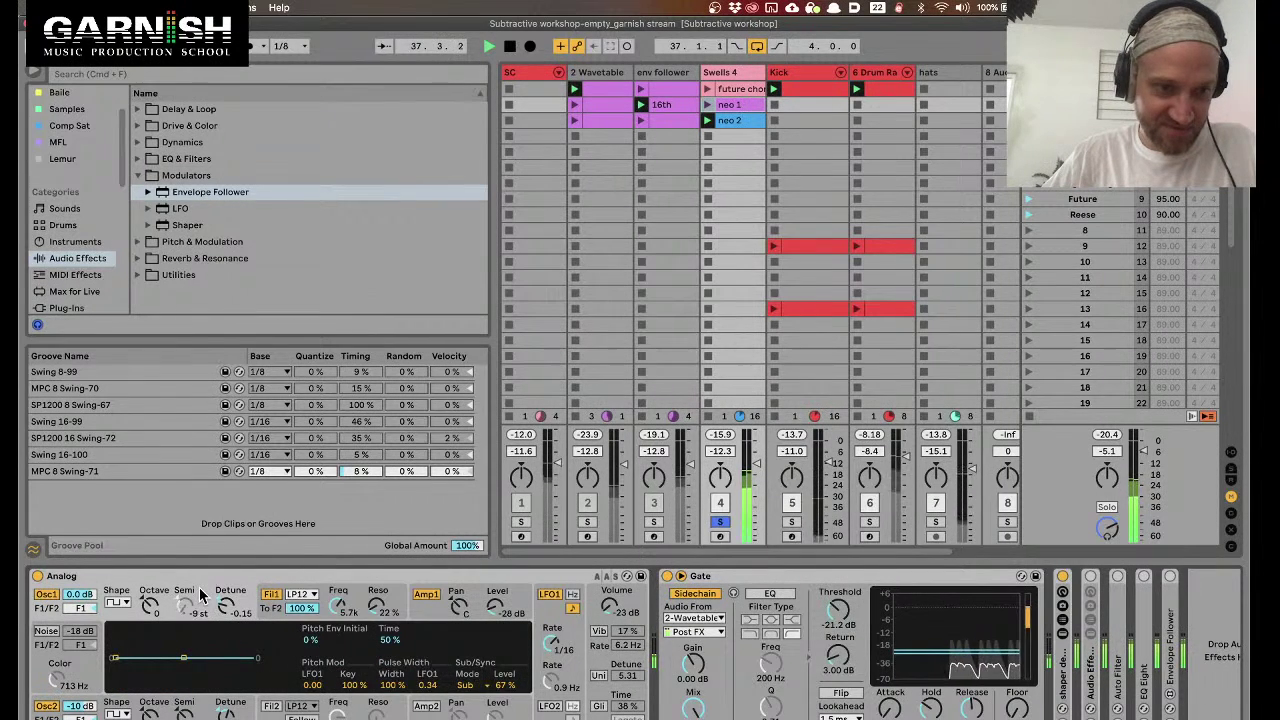
pyautogui.click(320, 613)
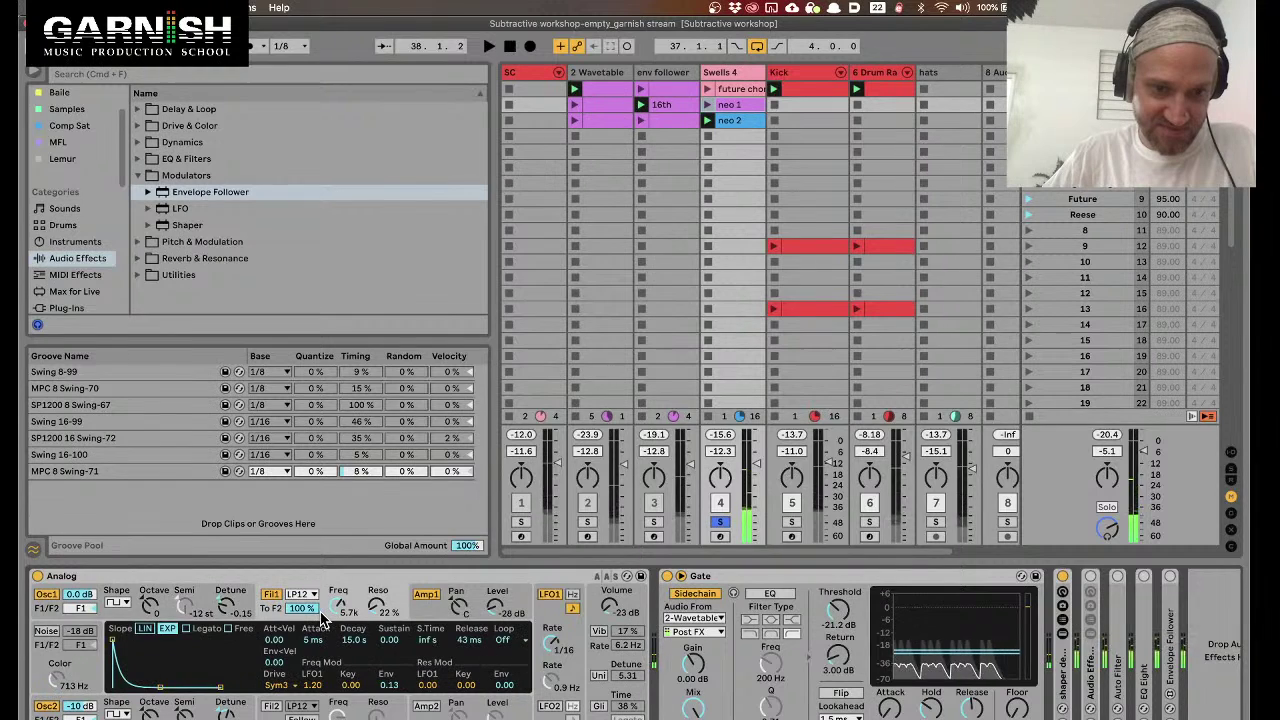
pyautogui.click(238, 605)
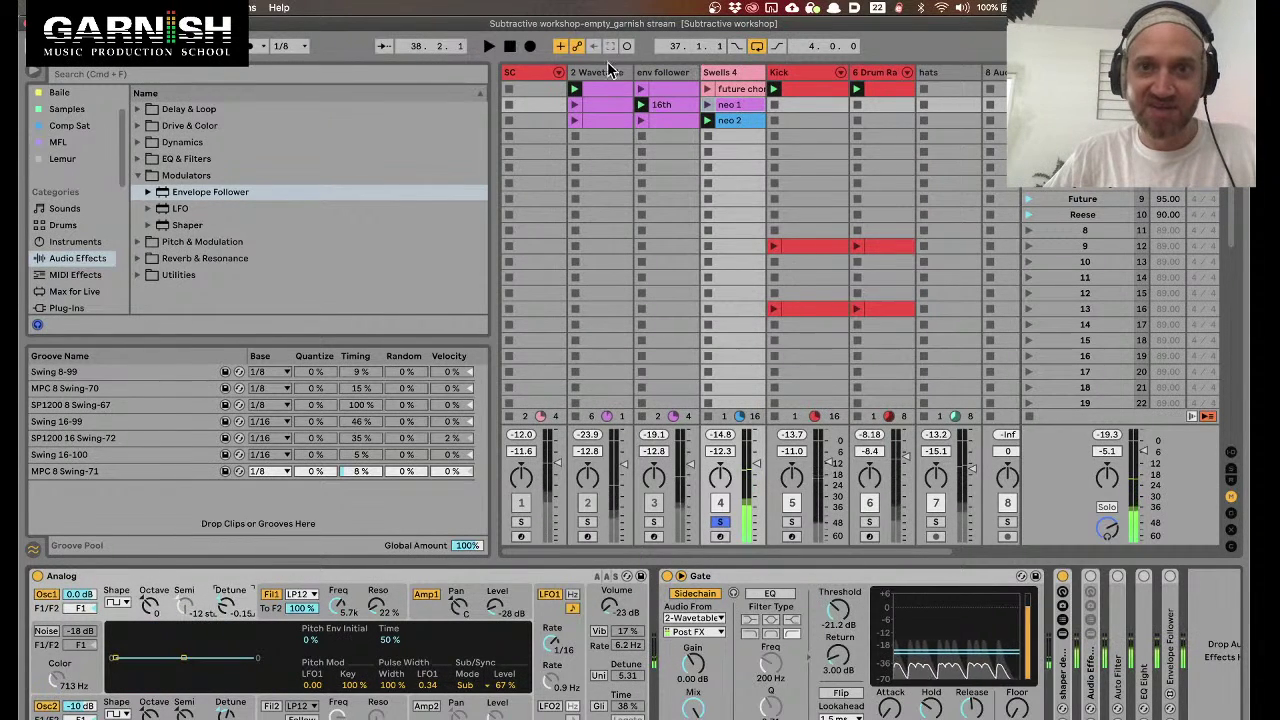
# Remap Envelope Follower on env follower from Osc1 Semi to Osc1's pulse width in Analog on Swells 4, and audition it
pyautogui.click(680, 76)
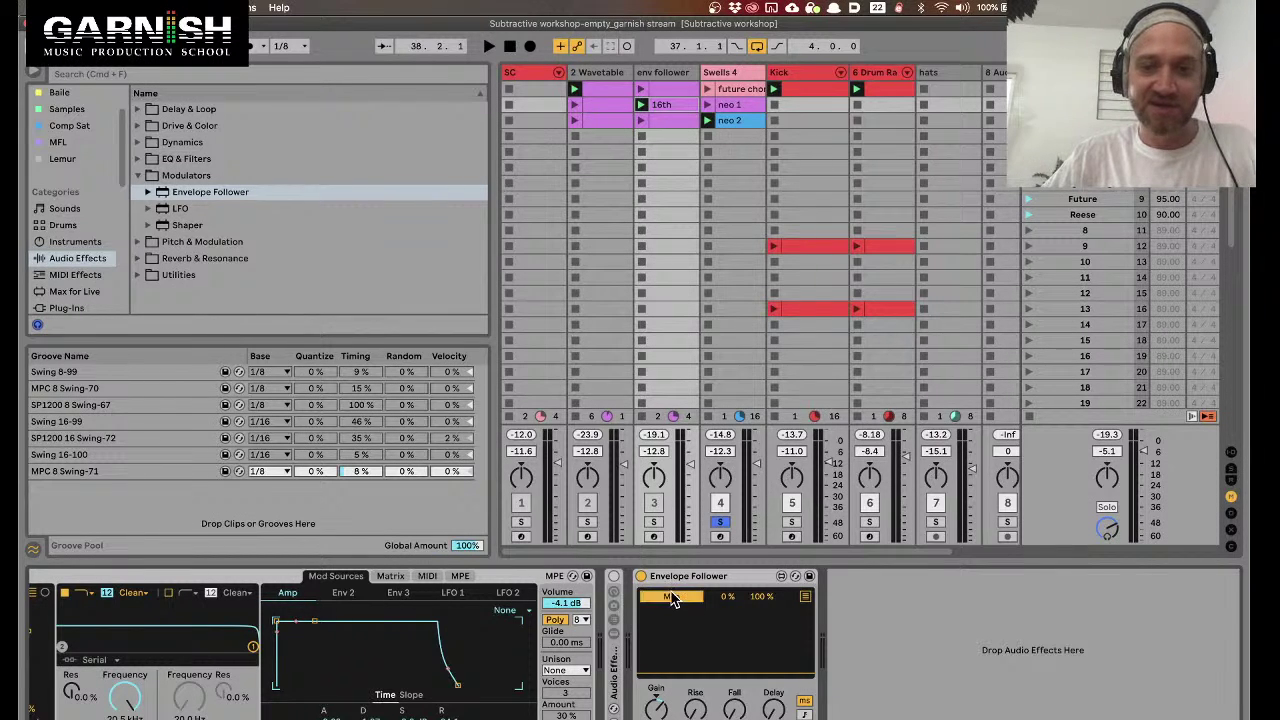
pyautogui.click(720, 73)
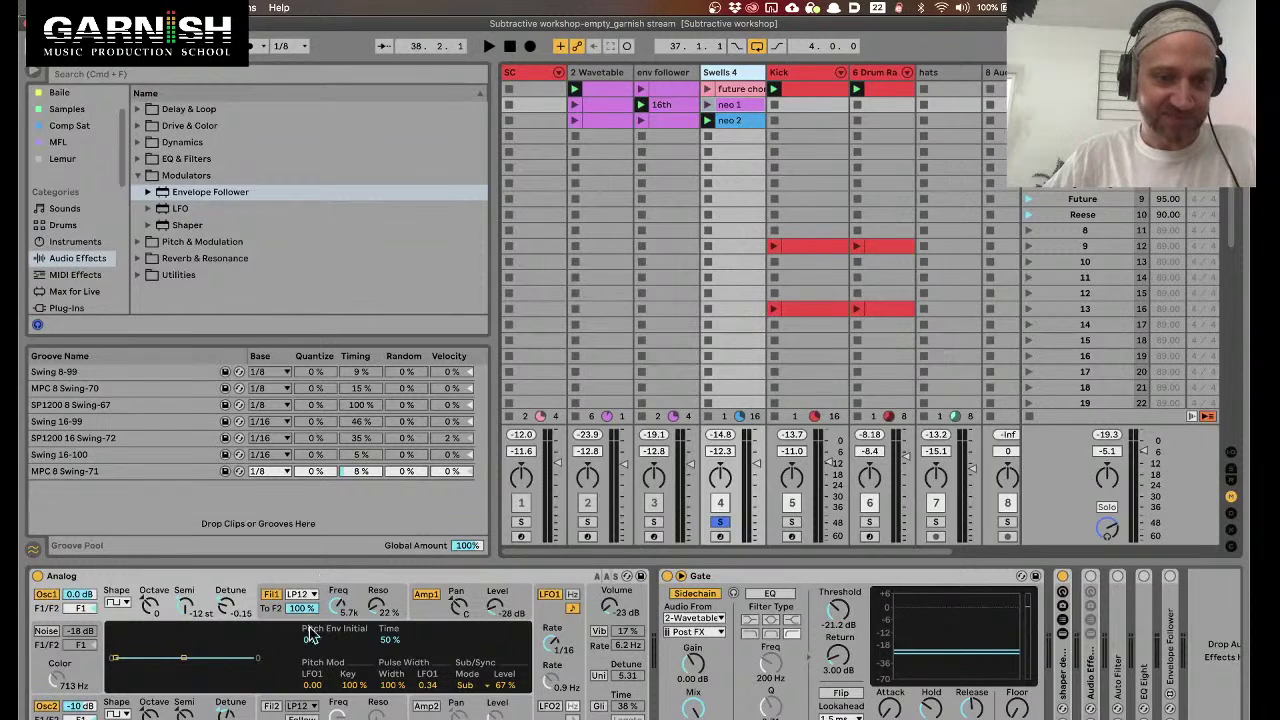
pyautogui.moveTo(397, 686); pyautogui.dragTo(397, 700)
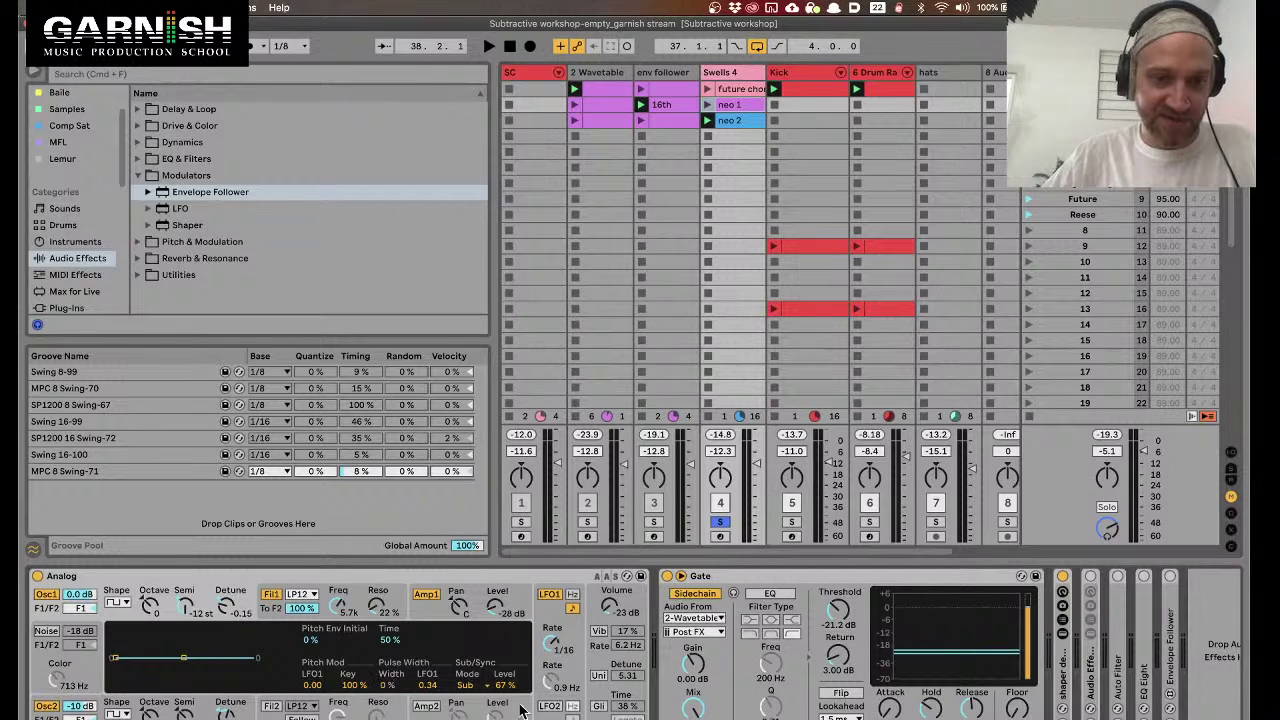
pyautogui.press('space')
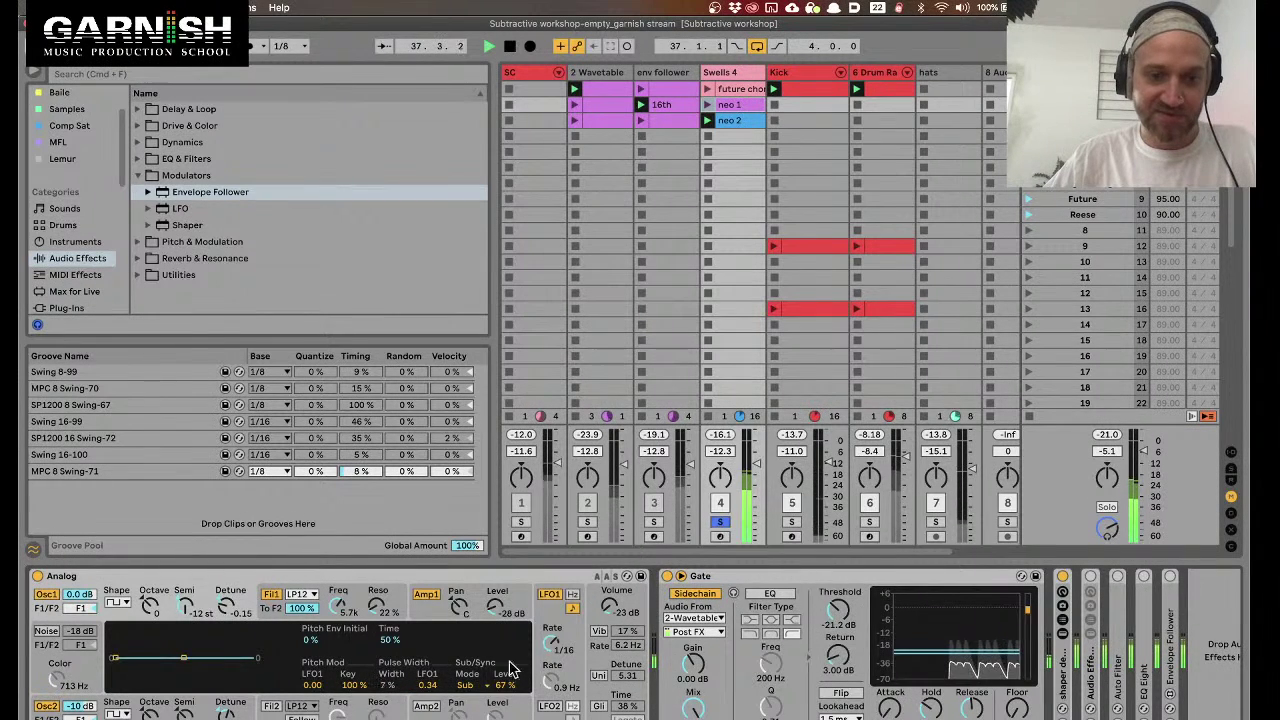
pyautogui.click(660, 73)
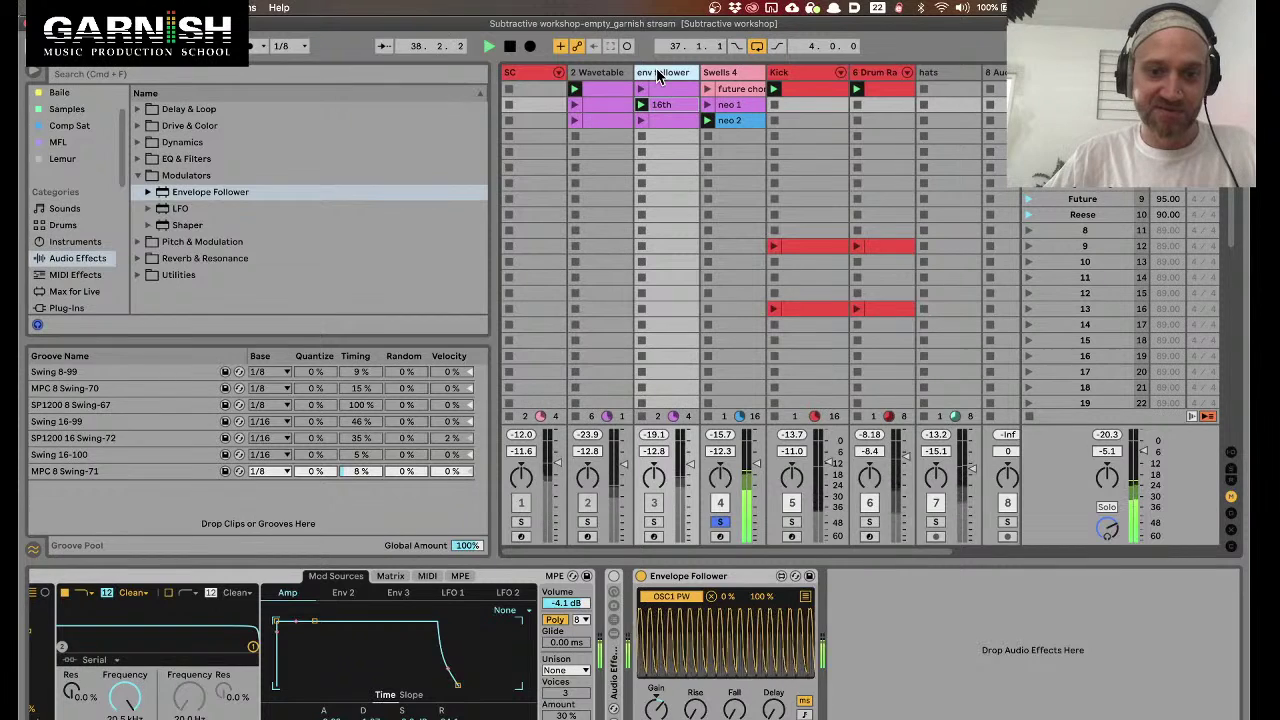
pyautogui.click(727, 73)
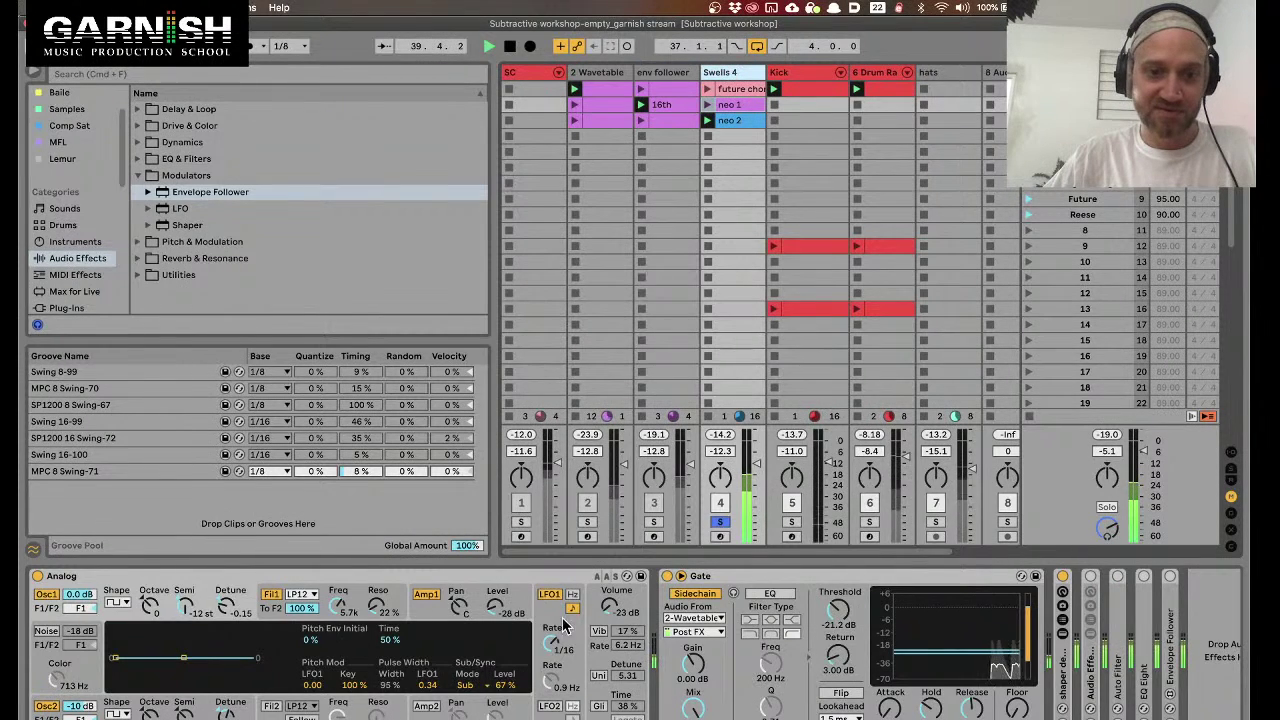
pyautogui.click(549, 661)
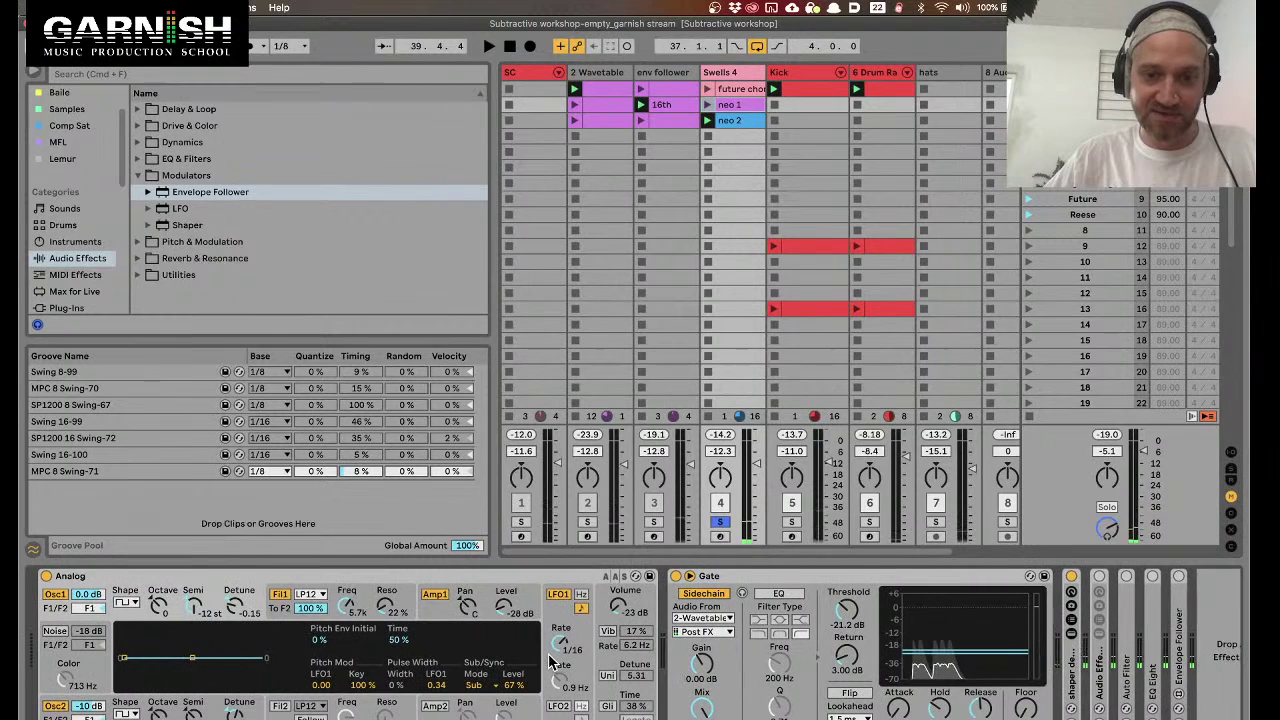
# Insert the Erosion effect from Drive & Color between Analog and Gate on Swells 4
pyautogui.hscroll(2, 821, 630)
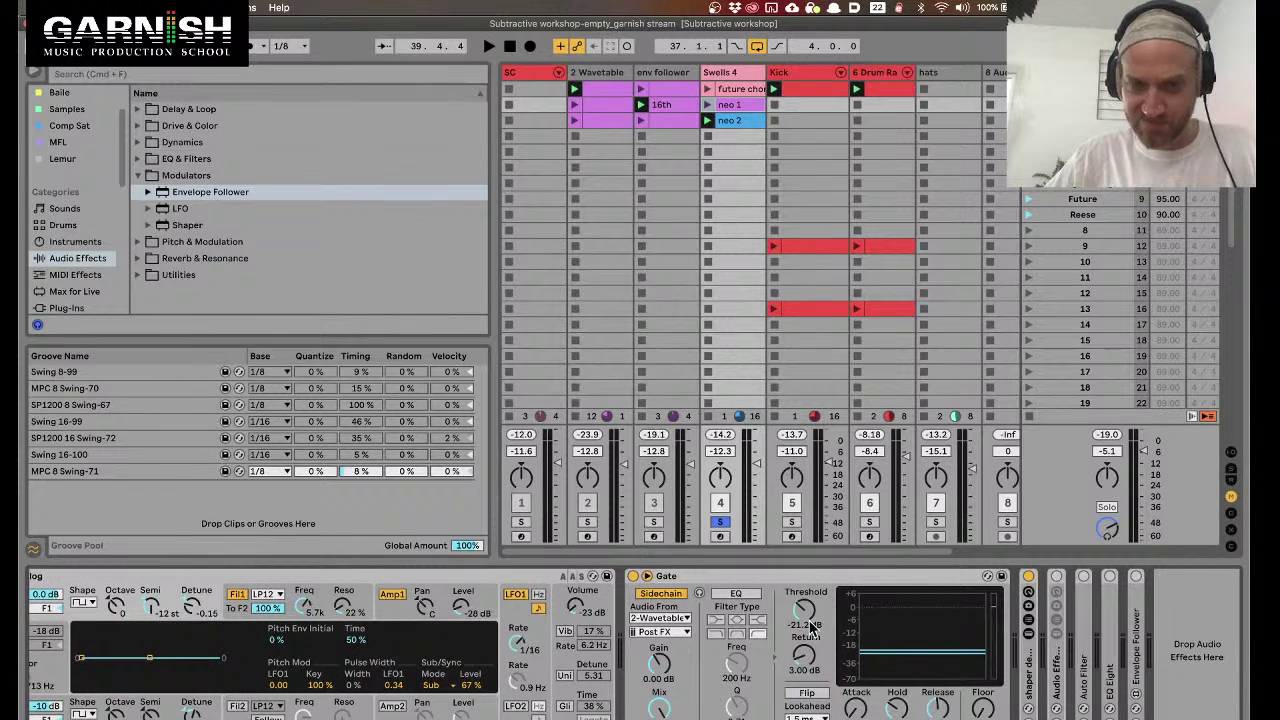
pyautogui.click(138, 126)
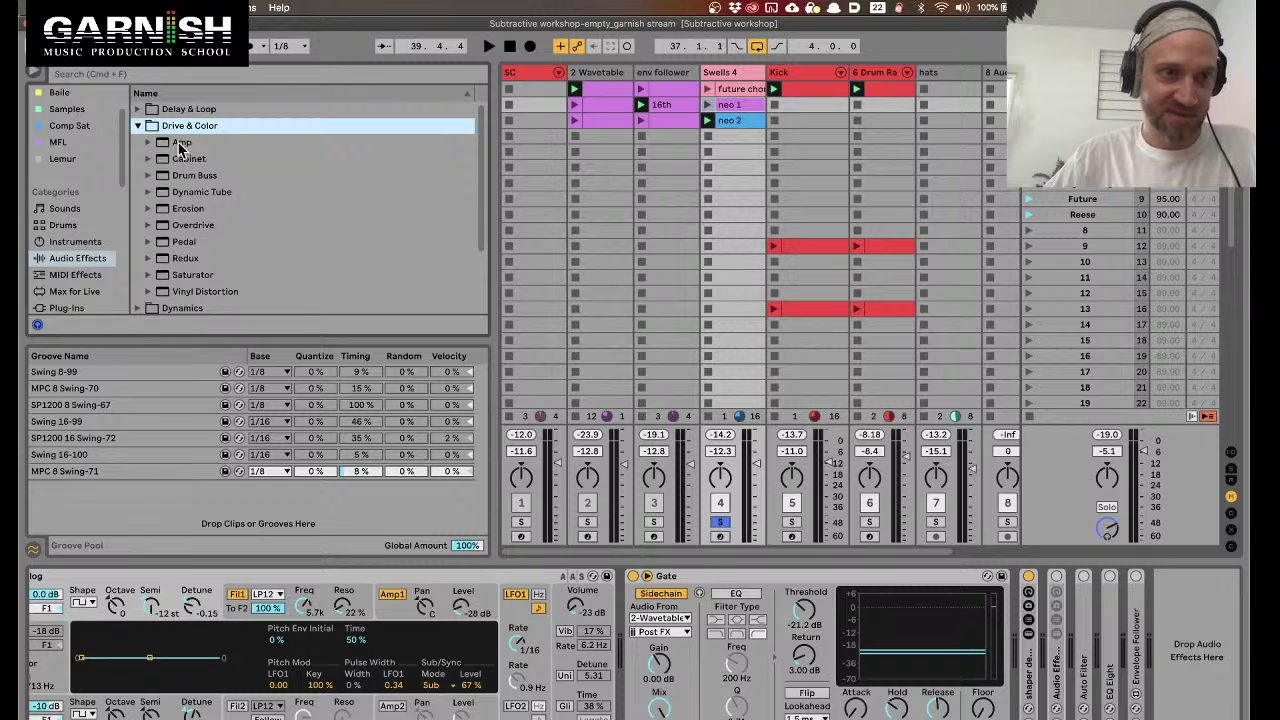
pyautogui.click(181, 145)
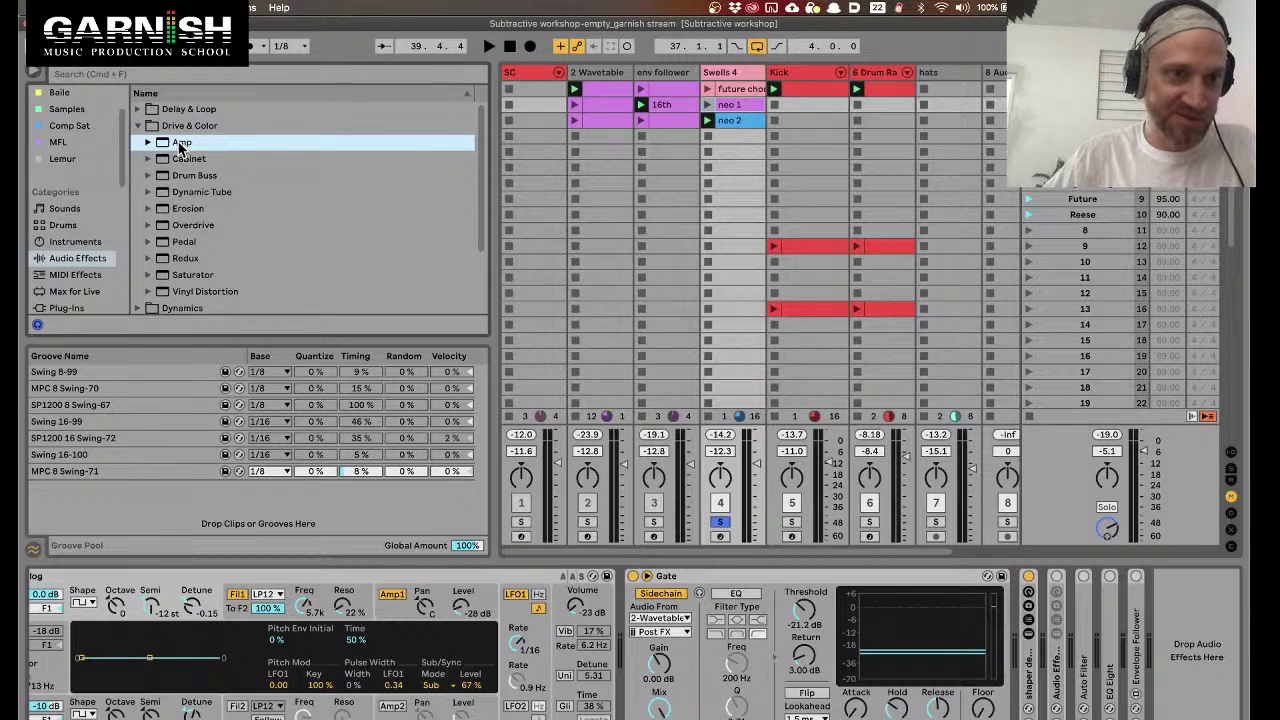
pyautogui.click(183, 209)
pyautogui.moveTo(183, 209); pyautogui.dragTo(672, 620)
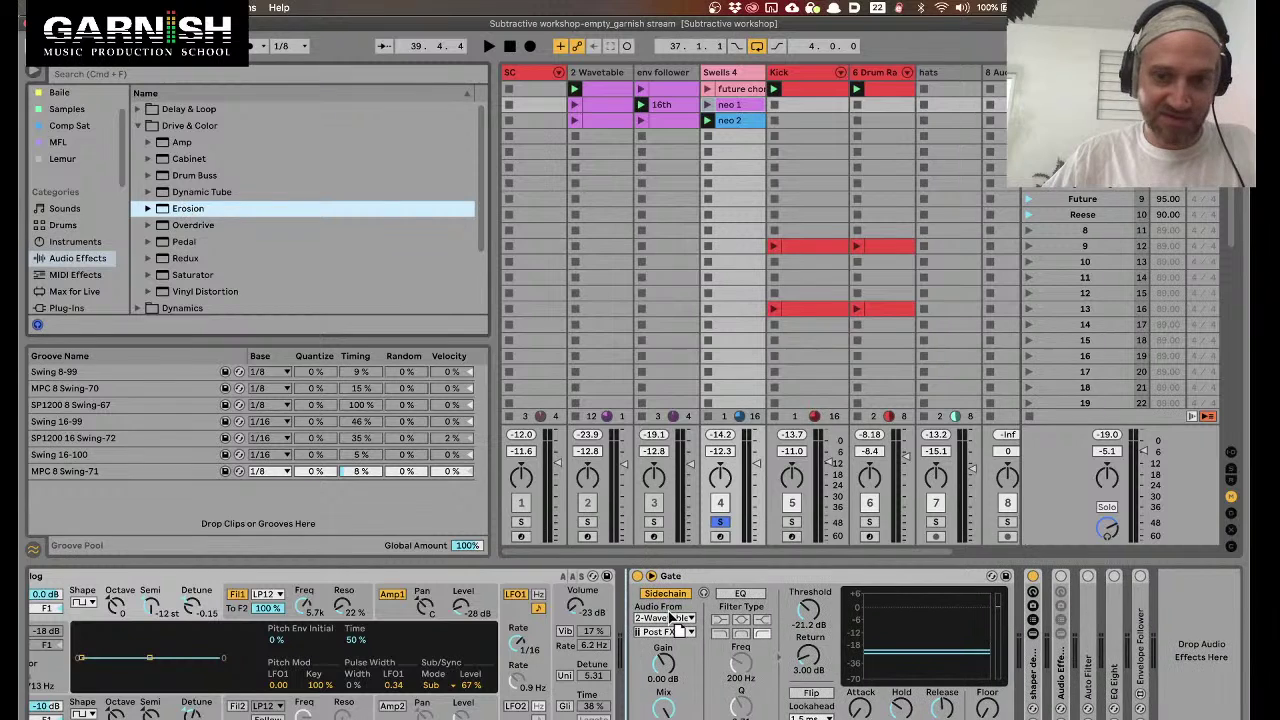
pyautogui.moveTo(662, 695); pyautogui.dragTo(664, 697)
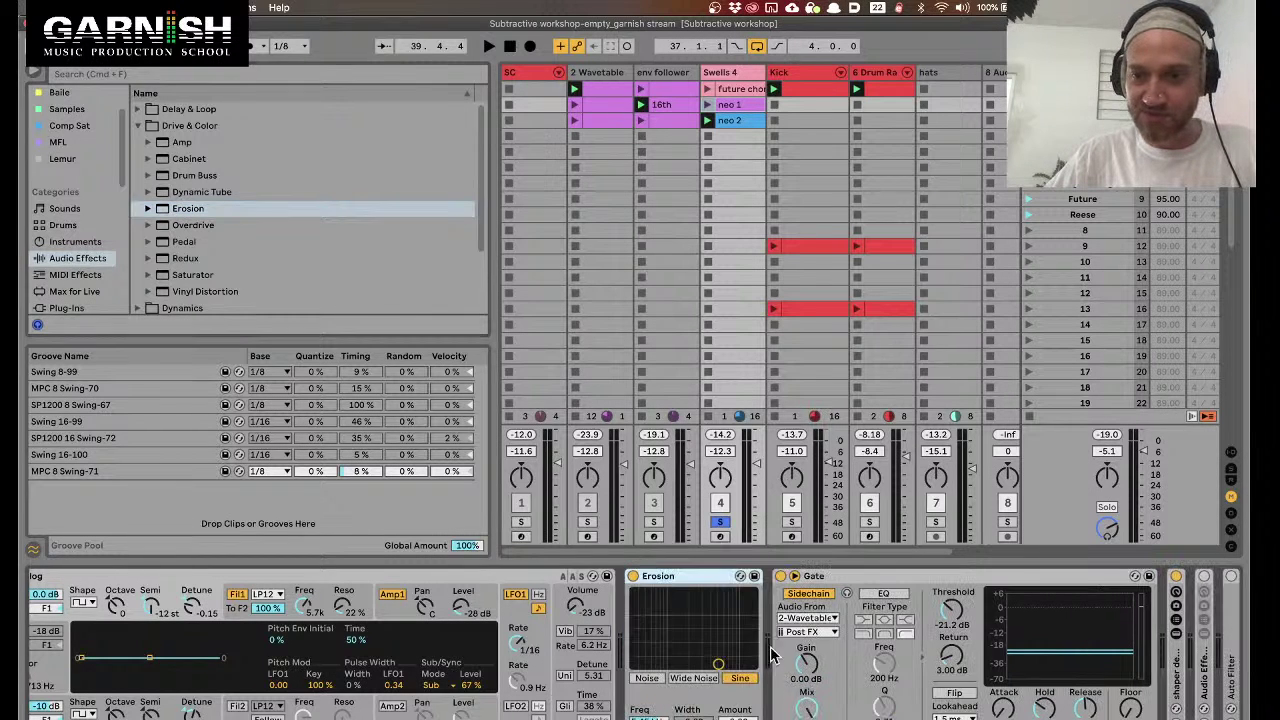
# During playback, try Erosion's Wide Noise mode, switch it to Sine and adjust its frequency and amount
pyautogui.click(714, 678)
pyautogui.press('space')
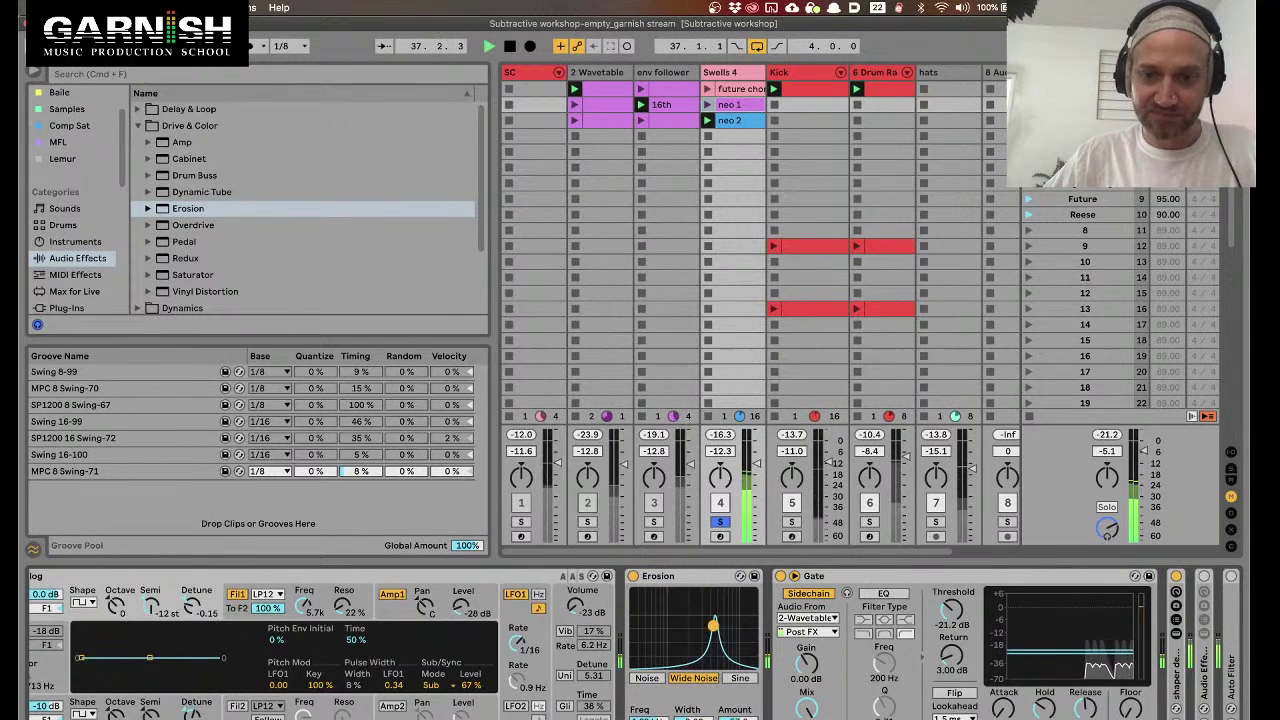
pyautogui.moveTo(717, 612); pyautogui.dragTo(724, 611)
pyautogui.click(740, 678)
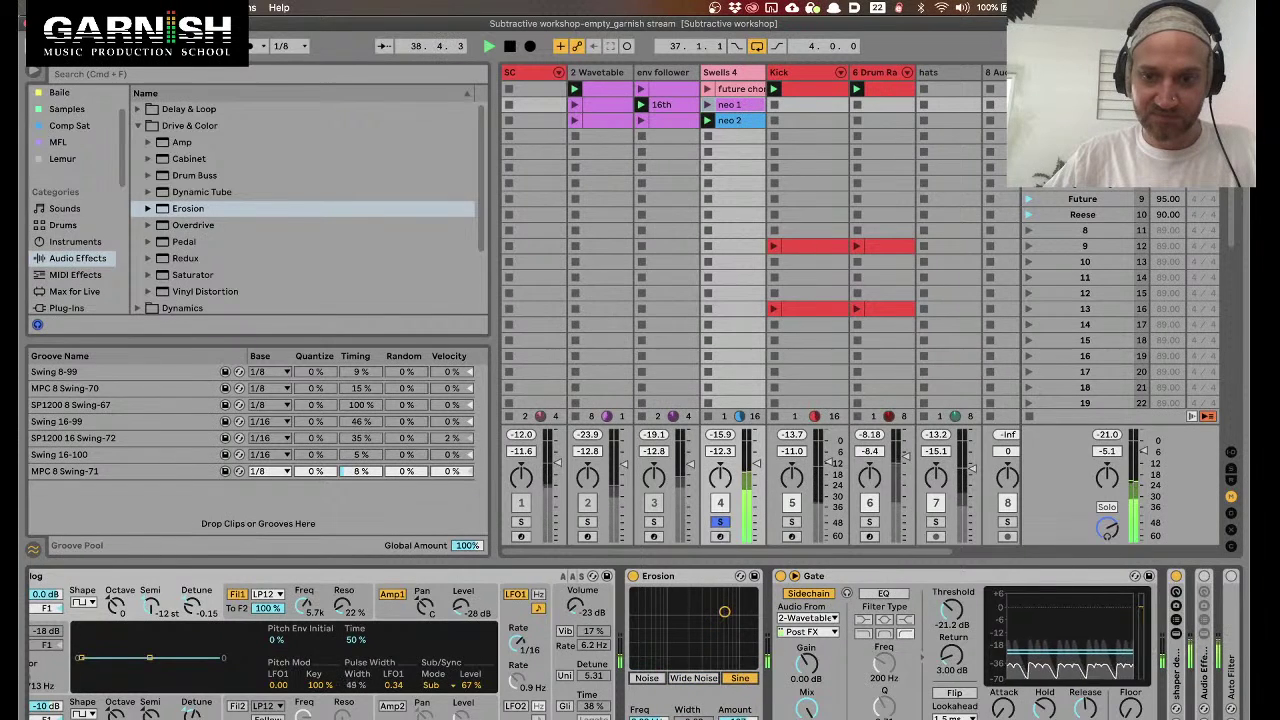
pyautogui.moveTo(734, 628); pyautogui.dragTo(734, 622)
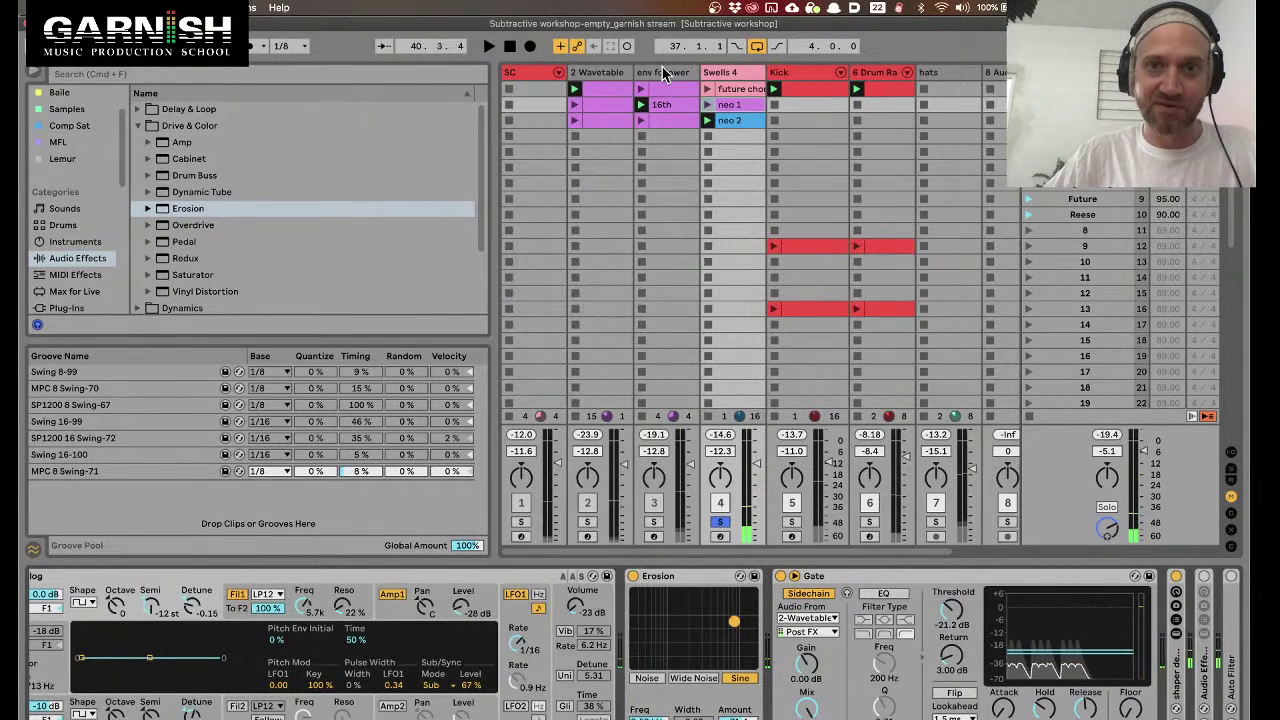
# Map Envelope Follower's second slot to Erosion's Frequency on Swells 4 and play the session to audition it
pyautogui.click(663, 72)
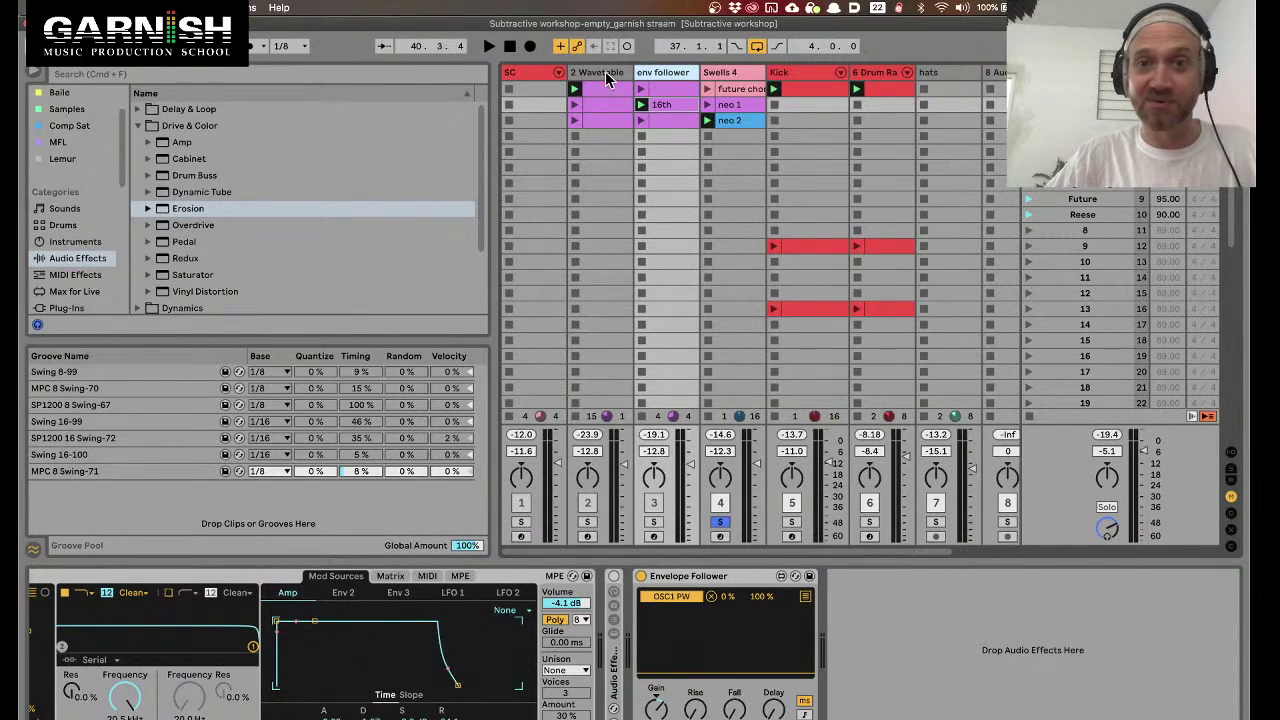
pyautogui.click(805, 598)
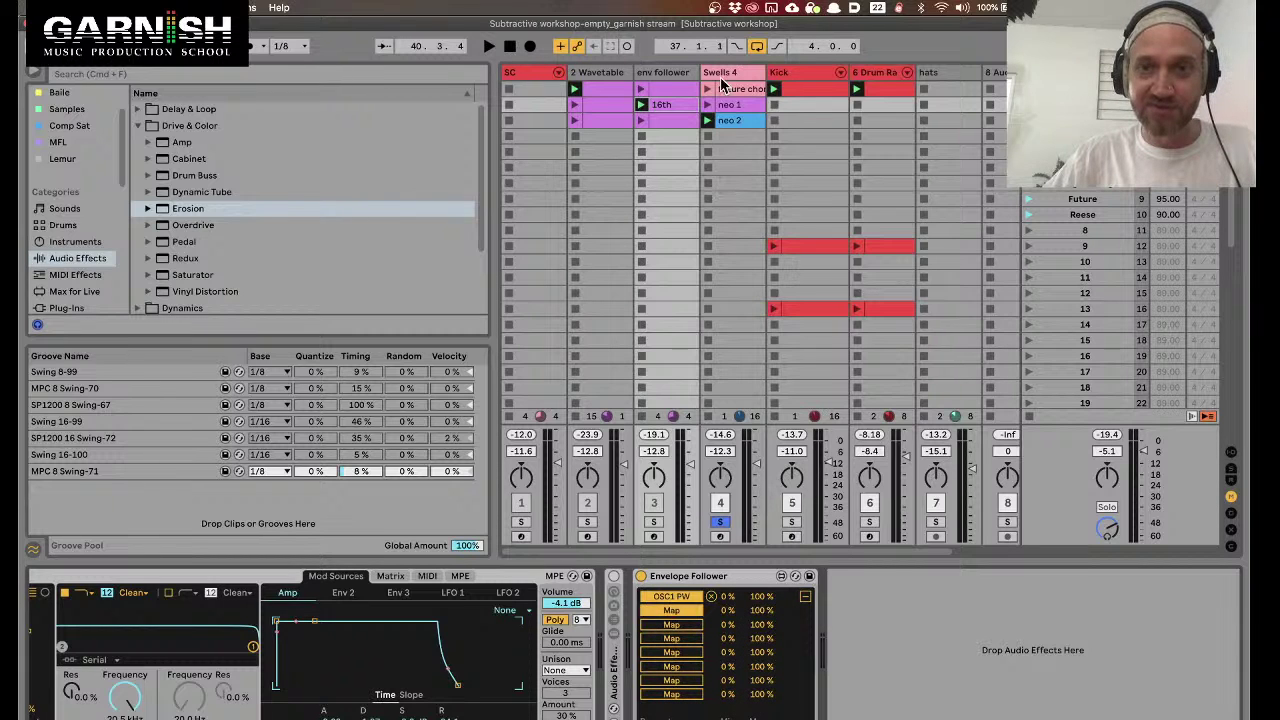
pyautogui.click(724, 87)
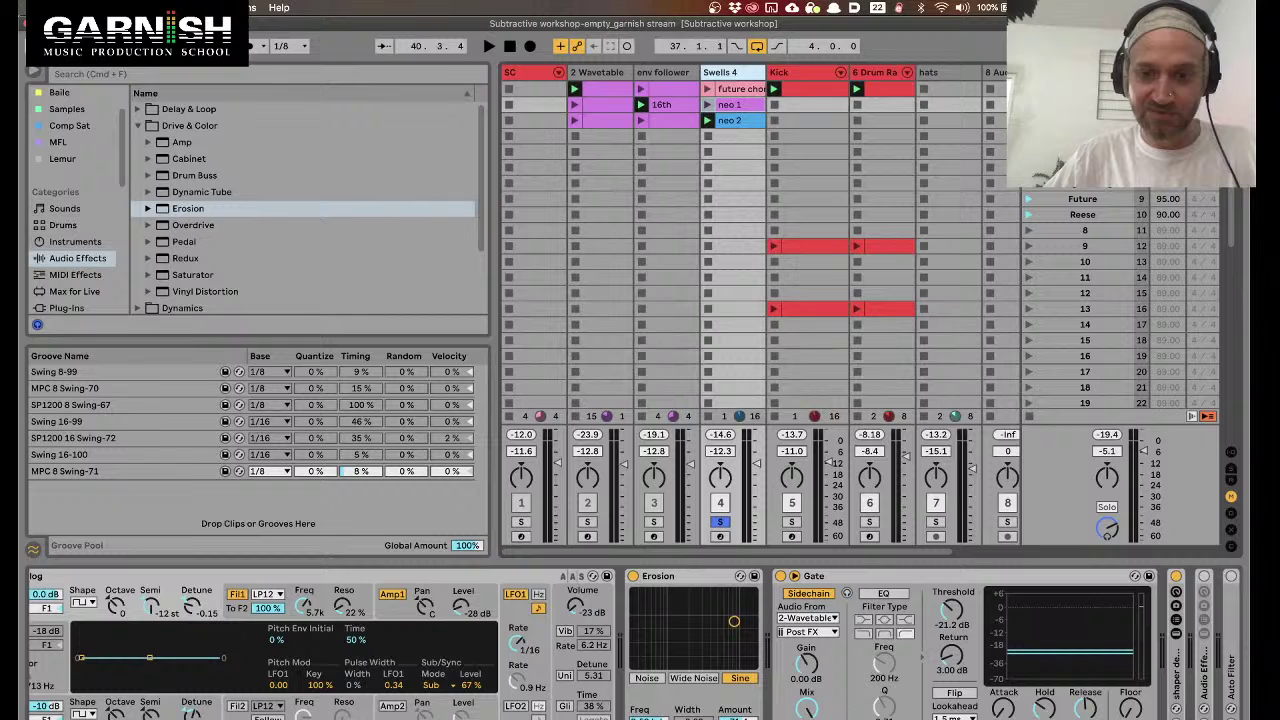
pyautogui.press('space')
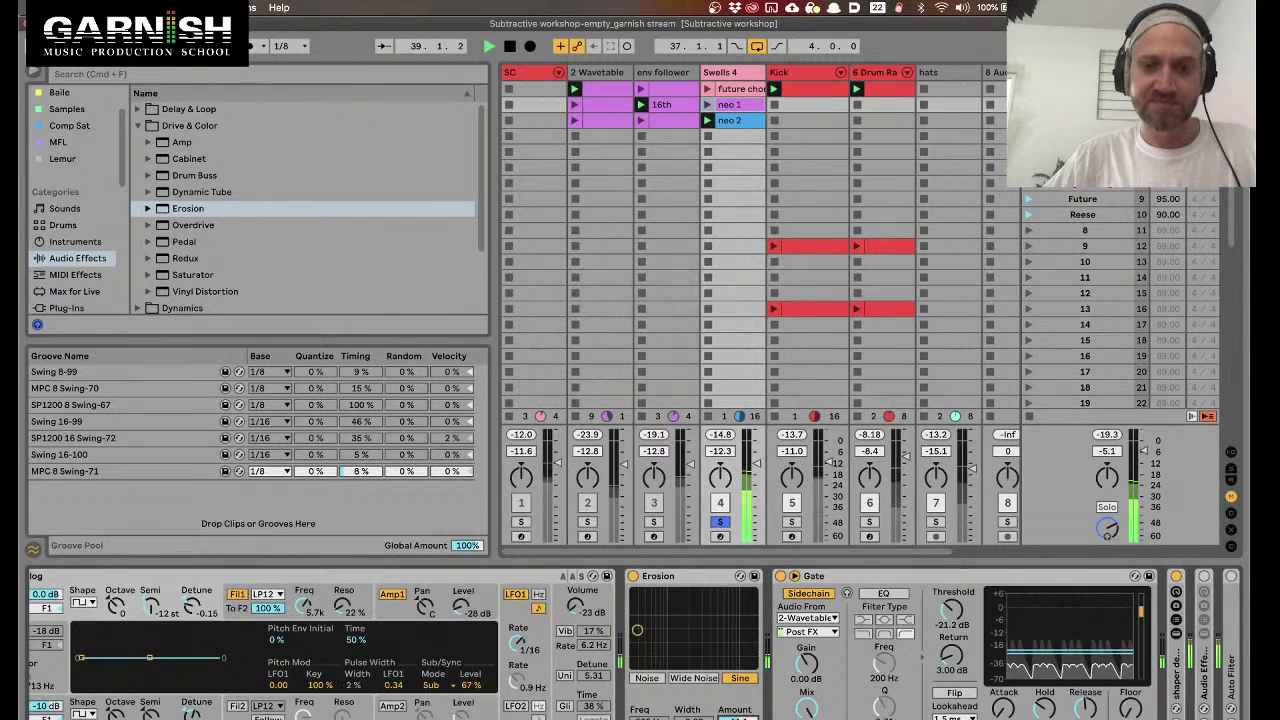
# Examine Envelope Follower's mapping list and its envelope display on env follower during playback
pyautogui.click(667, 74)
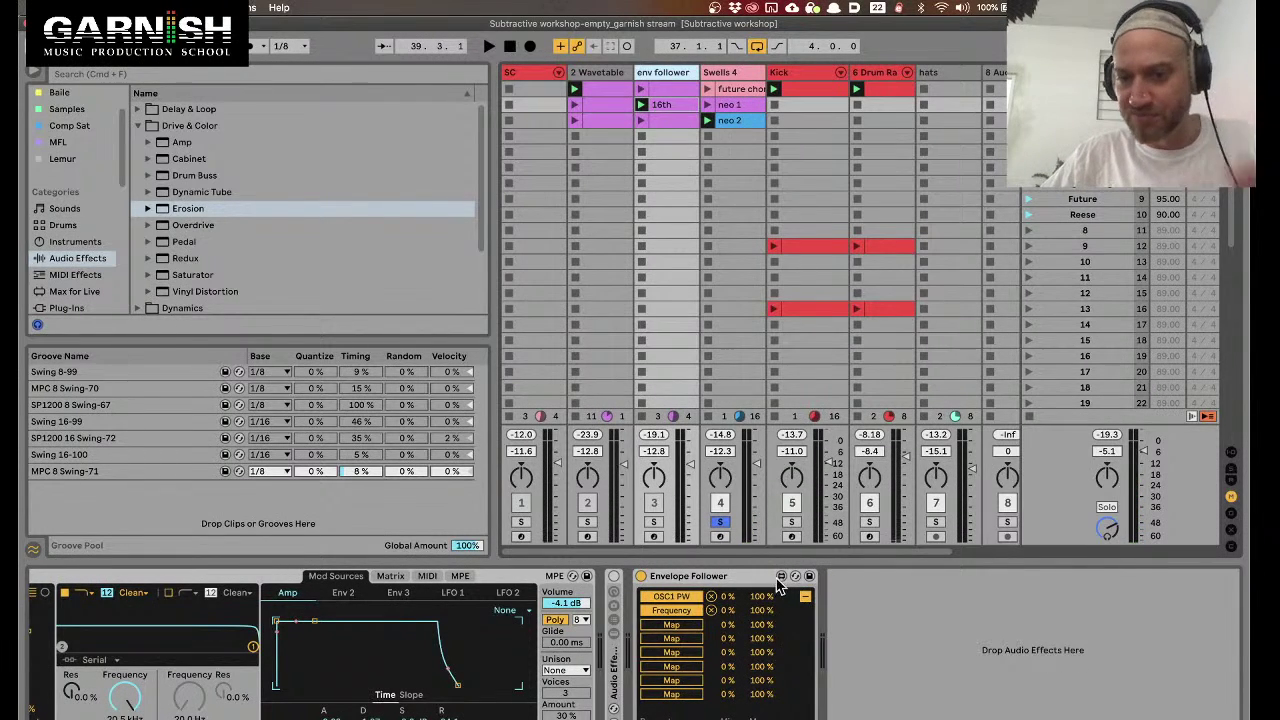
pyautogui.click(805, 597)
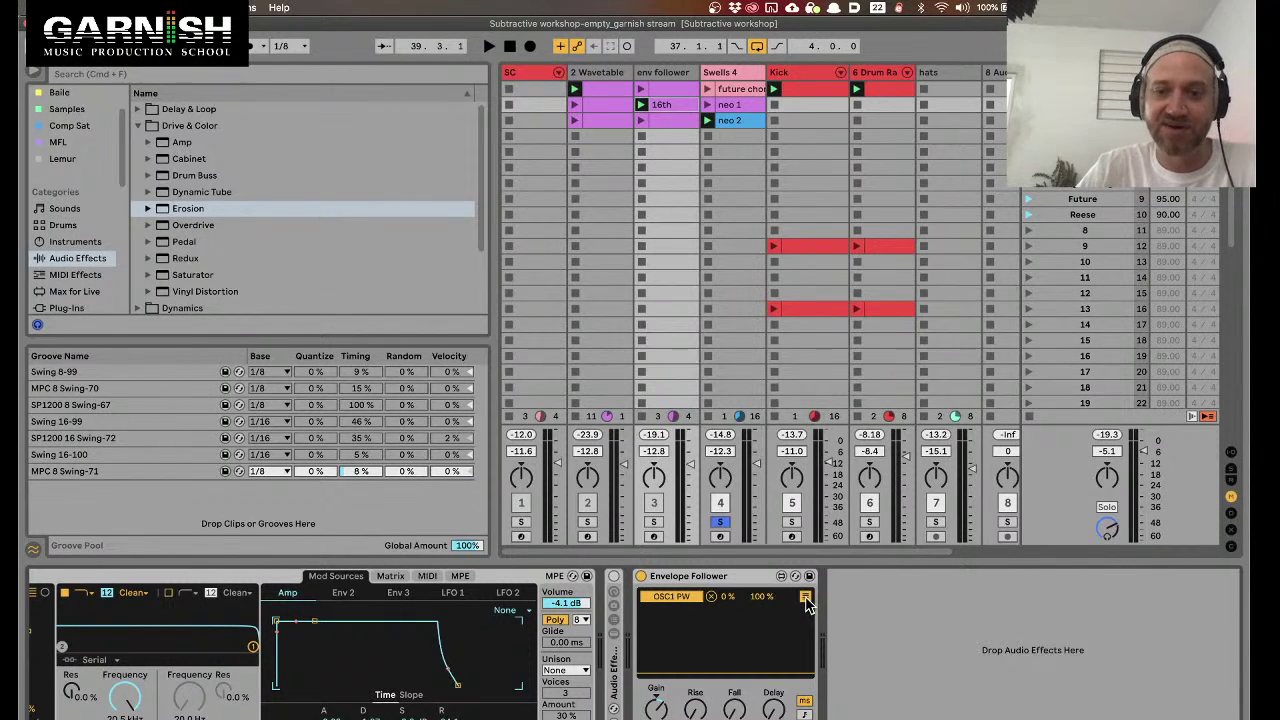
pyautogui.press('space')
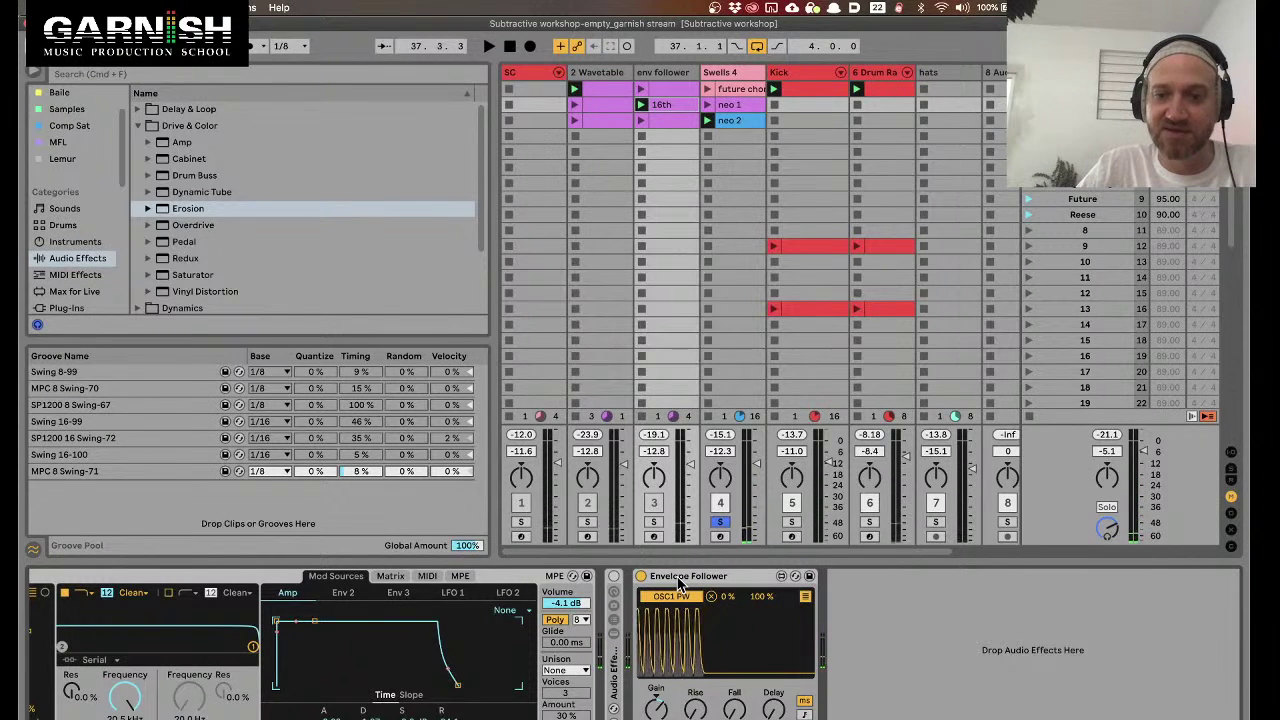
pyautogui.click(680, 580)
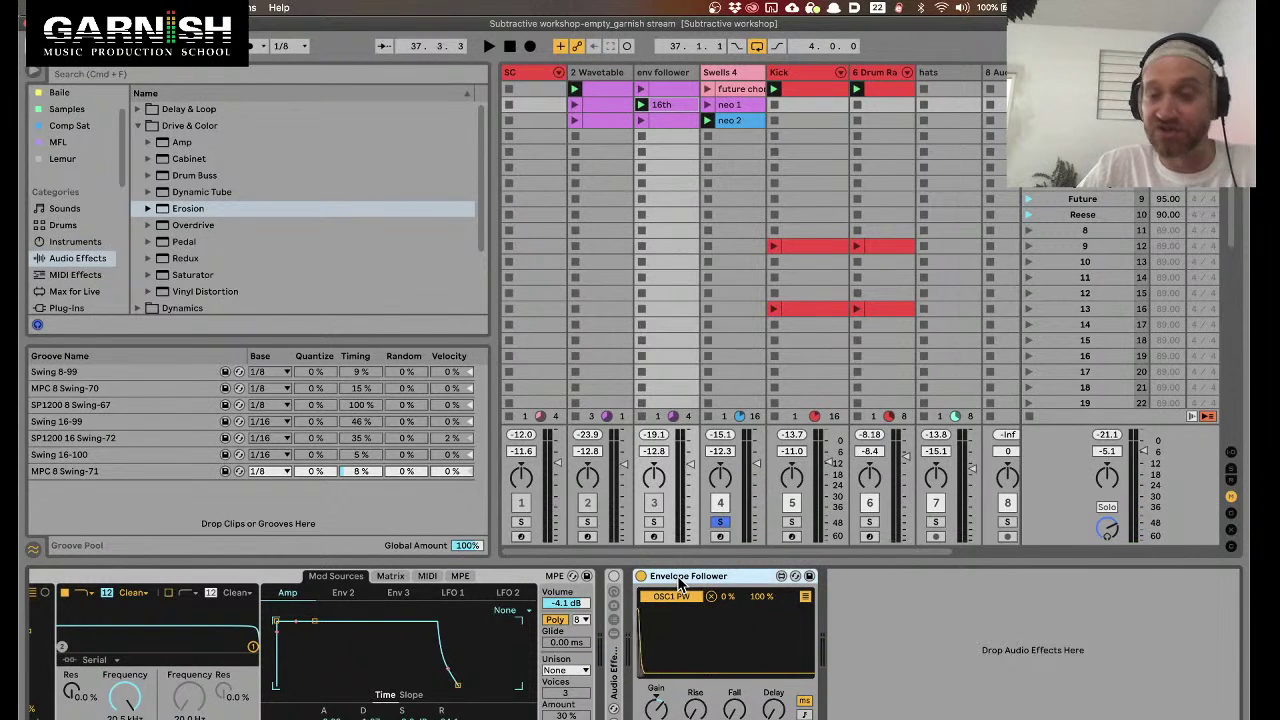
# Set Envelope Follower's Frequency mapping range to 45–55% and the OSC1 PW mapping's minimum to 73% while listening
pyautogui.click(805, 596)
pyautogui.moveTo(776, 610)
pyautogui.mouseDown()
pyautogui.moveTo(770, 636)
pyautogui.moveTo(728, 590)
pyautogui.moveTo(760, 596)
pyautogui.mouseUp()
pyautogui.press('space')
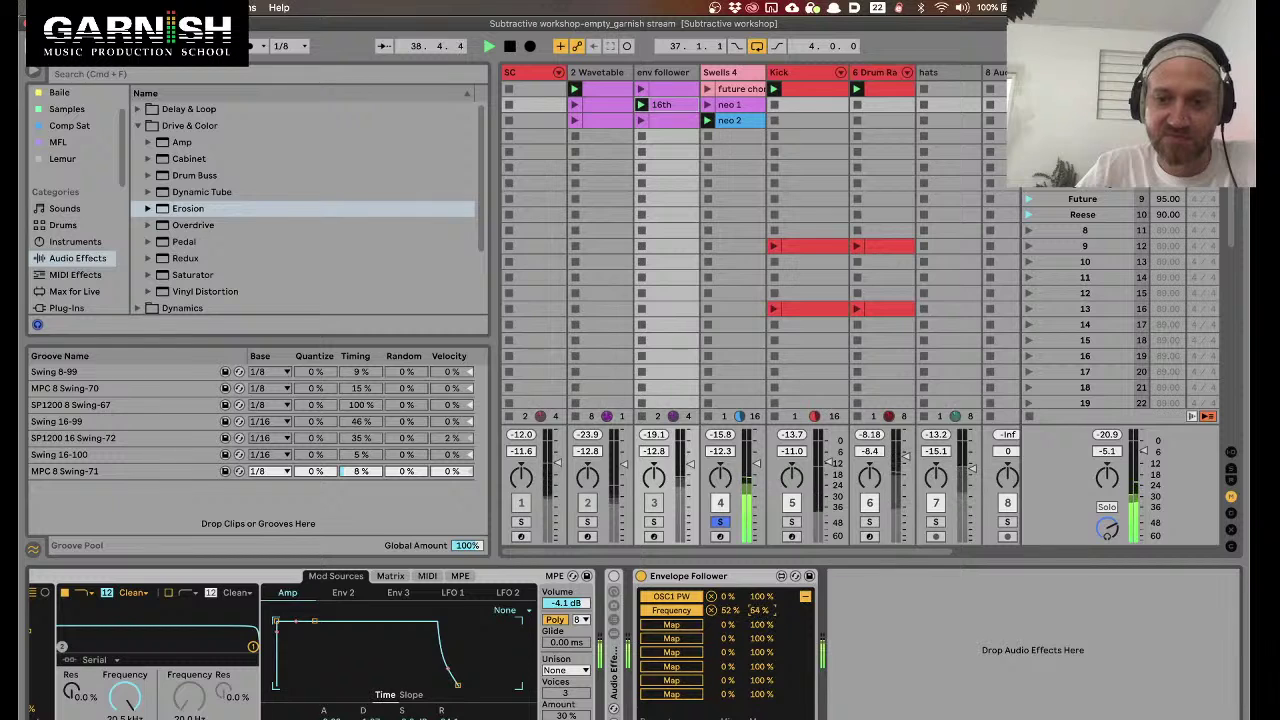
pyautogui.moveTo(757, 612)
pyautogui.mouseDown()
pyautogui.moveTo(765, 600)
pyautogui.moveTo(744, 590)
pyautogui.mouseUp()
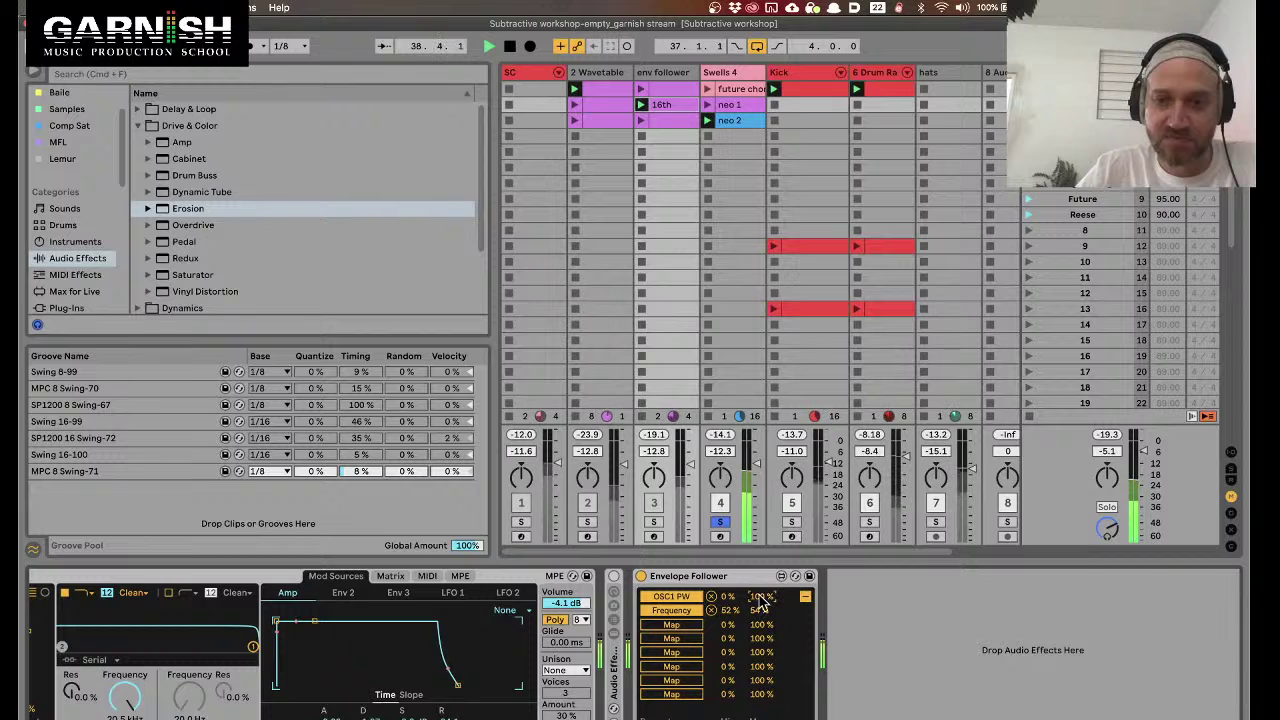
pyautogui.moveTo(728, 598); pyautogui.dragTo(736, 596)
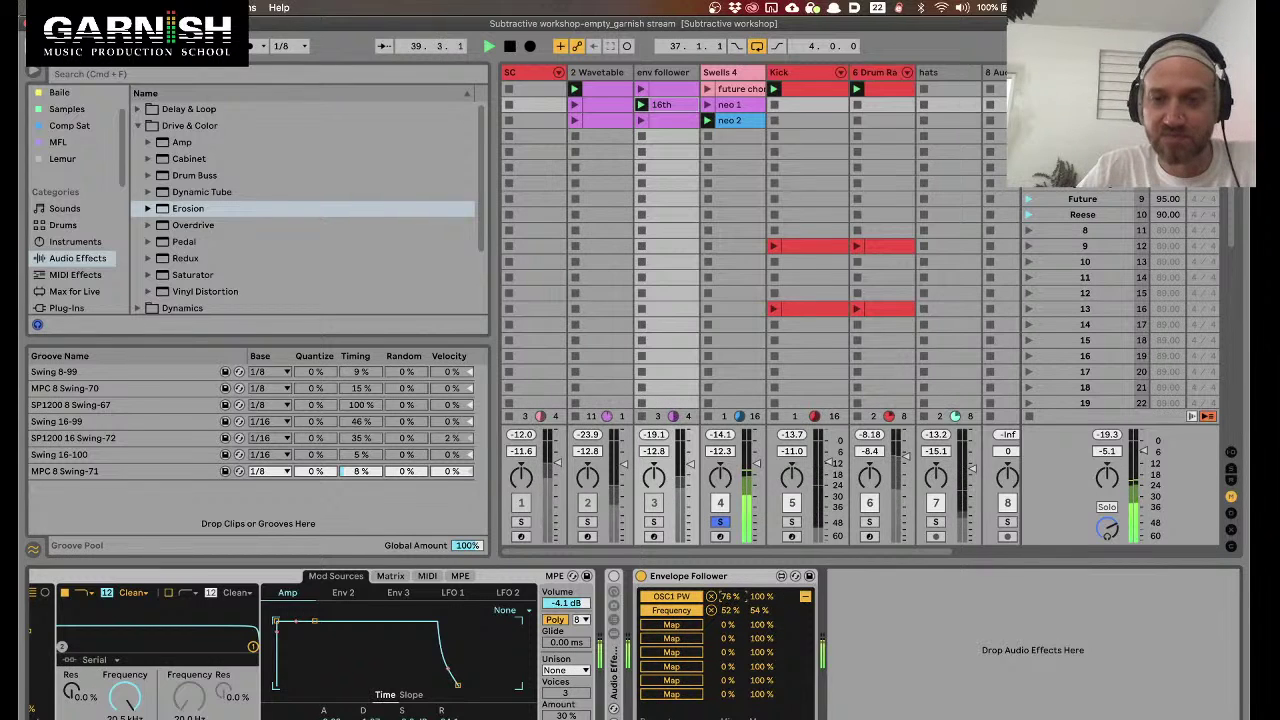
pyautogui.click(760, 611)
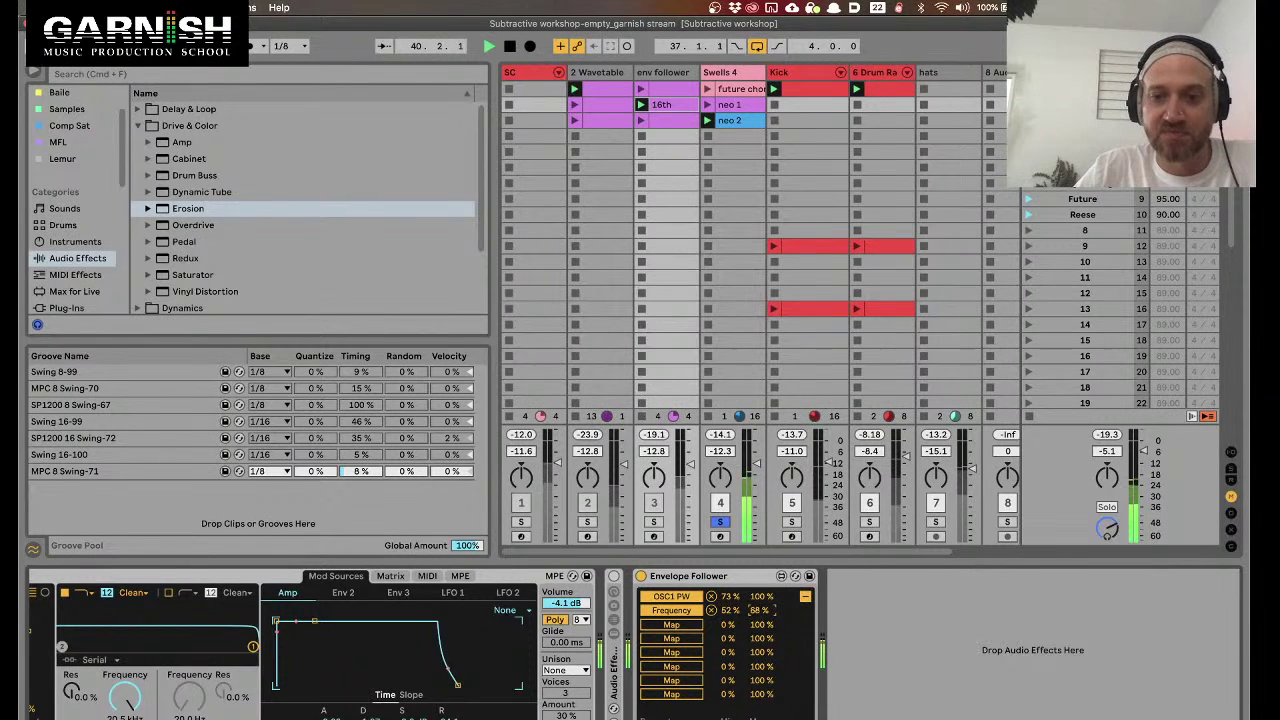
pyautogui.press('space')
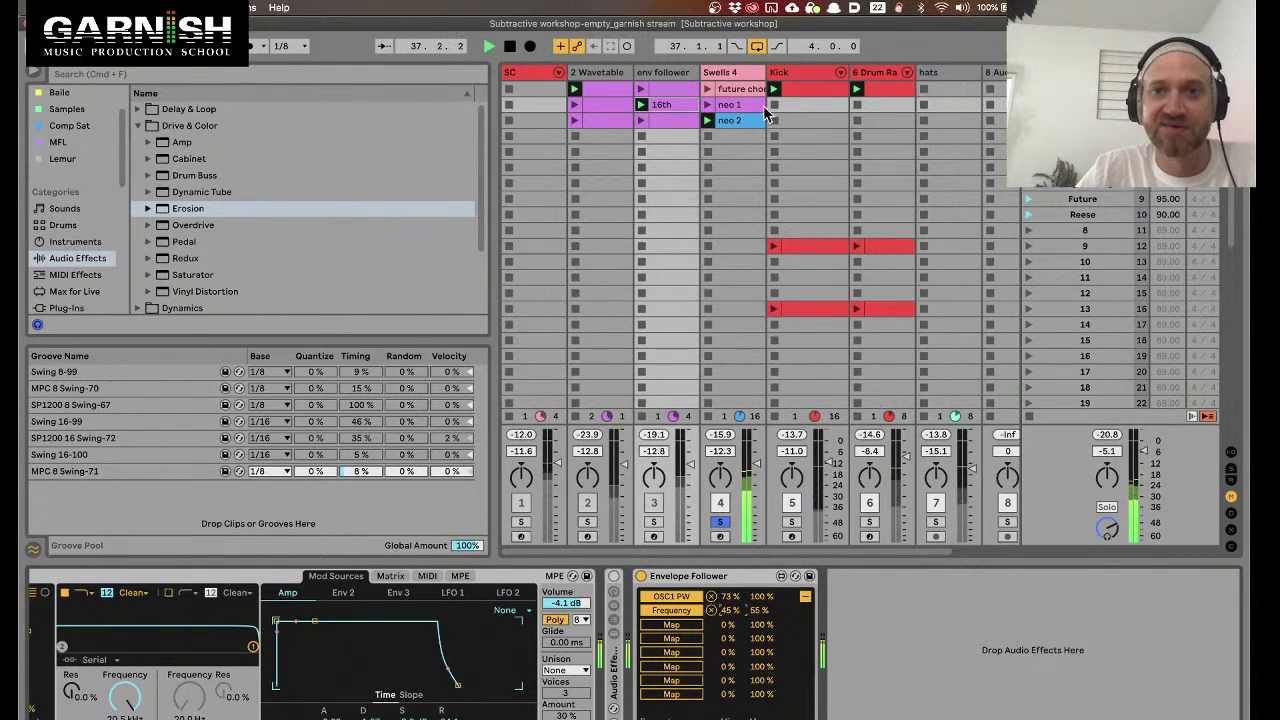
# On Swells 4, set Analog's Osc1 sub level to 24% and switch Erosion to Noise mode
pyautogui.press('space')
pyautogui.click(716, 76)
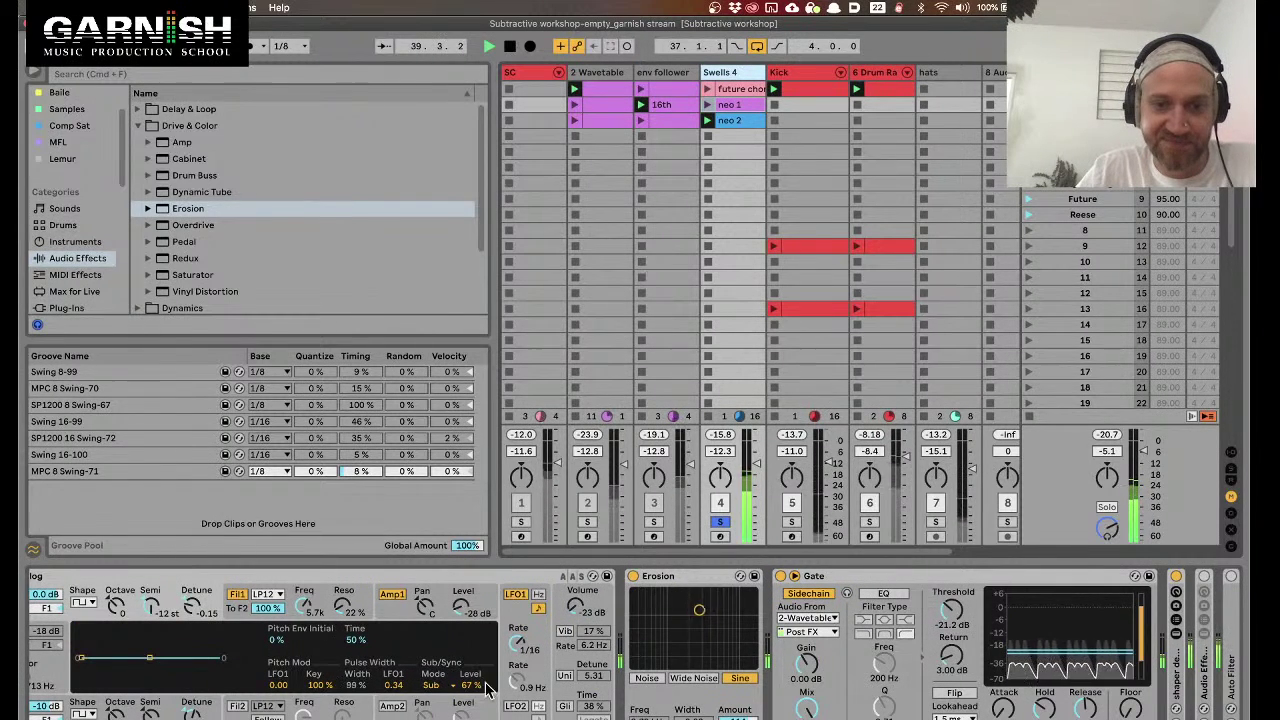
pyautogui.moveTo(470, 686)
pyautogui.mouseDown()
pyautogui.moveTo(470, 710)
pyautogui.moveTo(470, 692)
pyautogui.mouseUp()
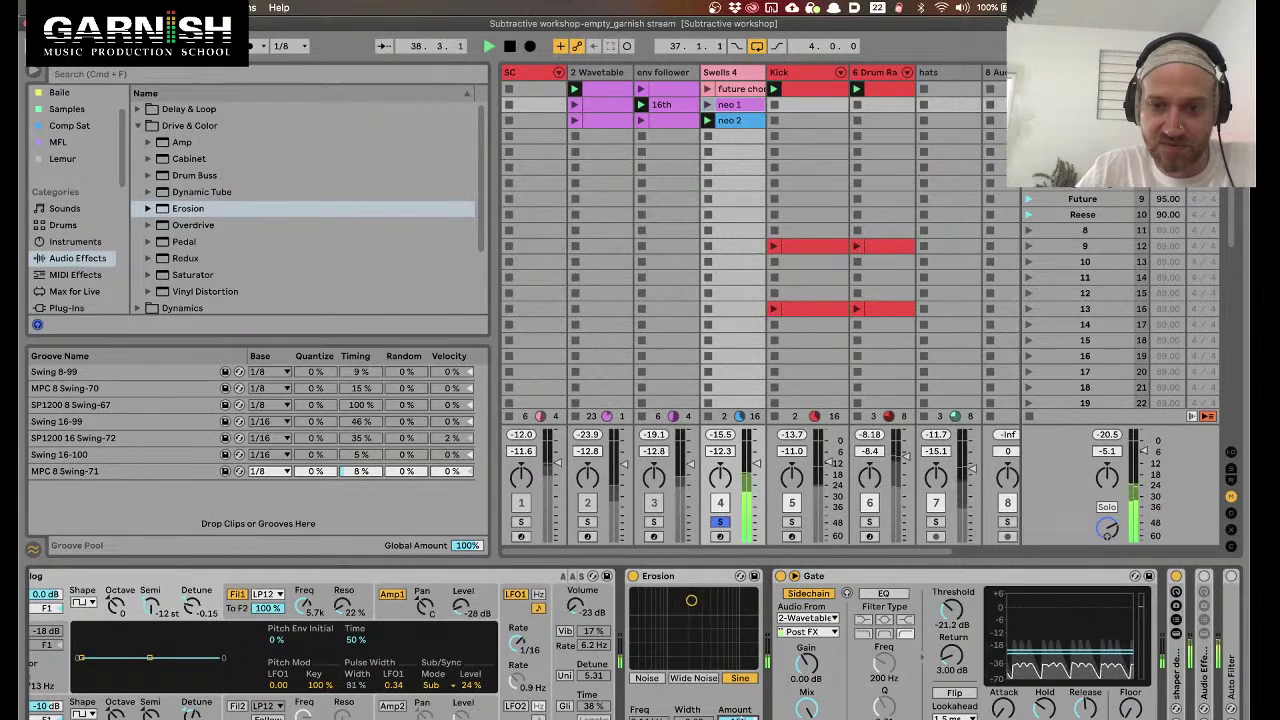
pyautogui.click(646, 678)
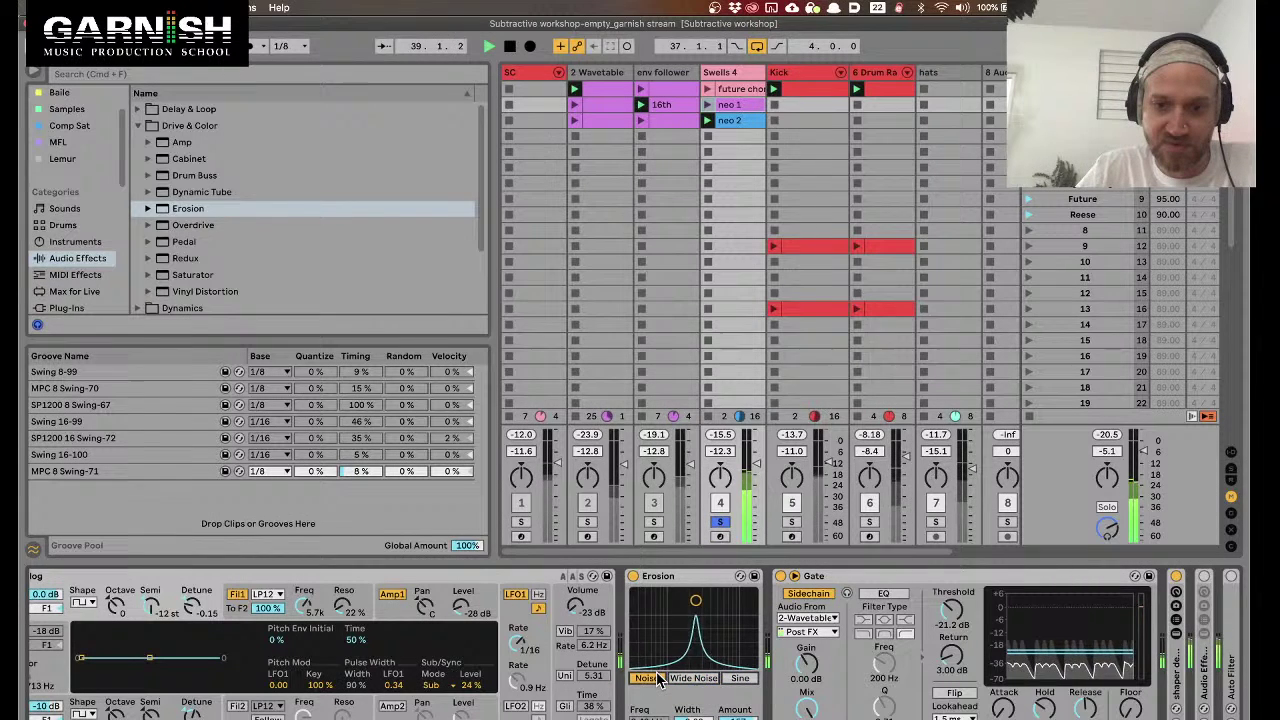
# Switch Erosion to Wide Noise mode on Swells 4 and lower its Amount while auditioning the sound
pyautogui.click(712, 679)
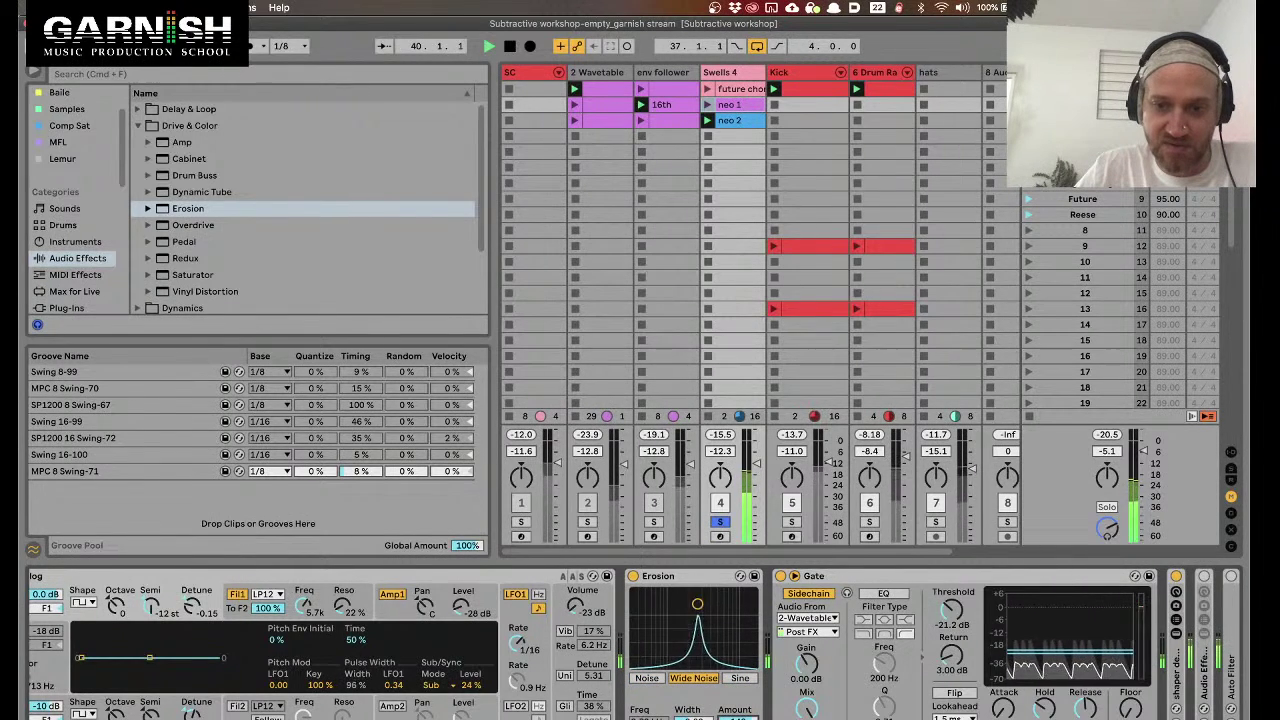
pyautogui.moveTo(697, 604)
pyautogui.mouseDown()
pyautogui.moveTo(687, 617)
pyautogui.moveTo(698, 617)
pyautogui.moveTo(687, 603)
pyautogui.mouseUp()
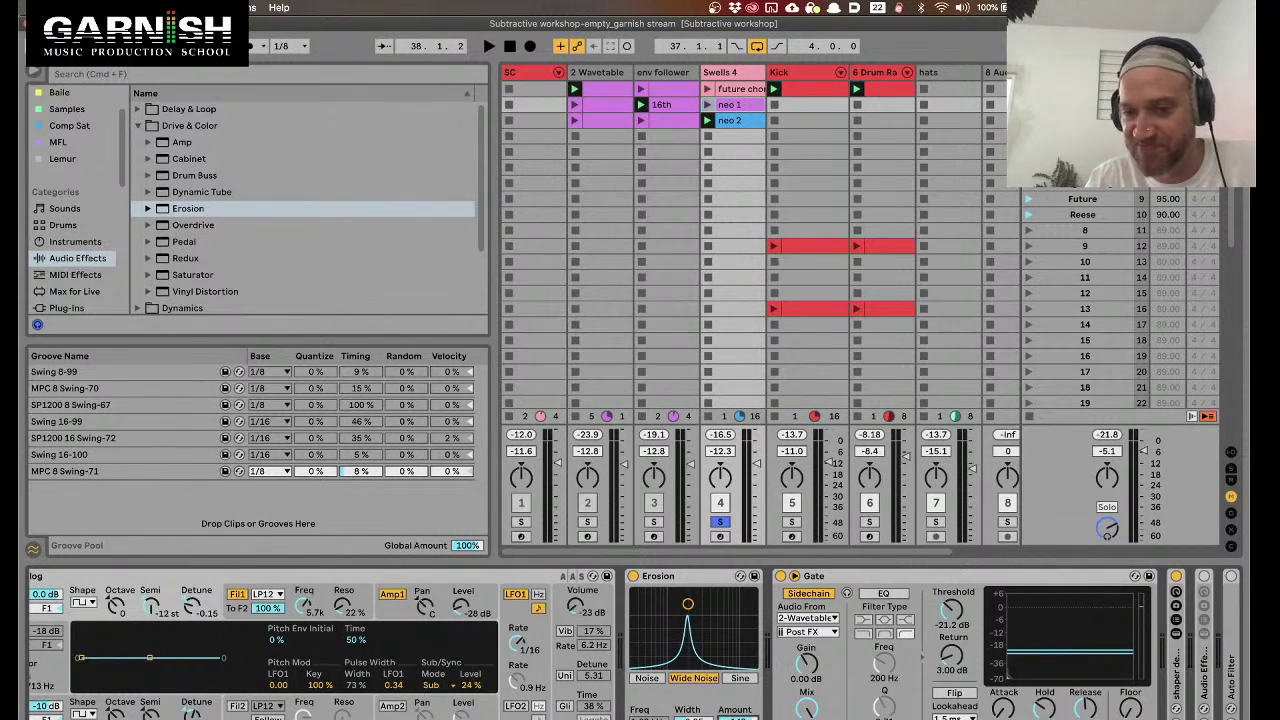
pyautogui.moveTo(687, 603); pyautogui.dragTo(688, 613)
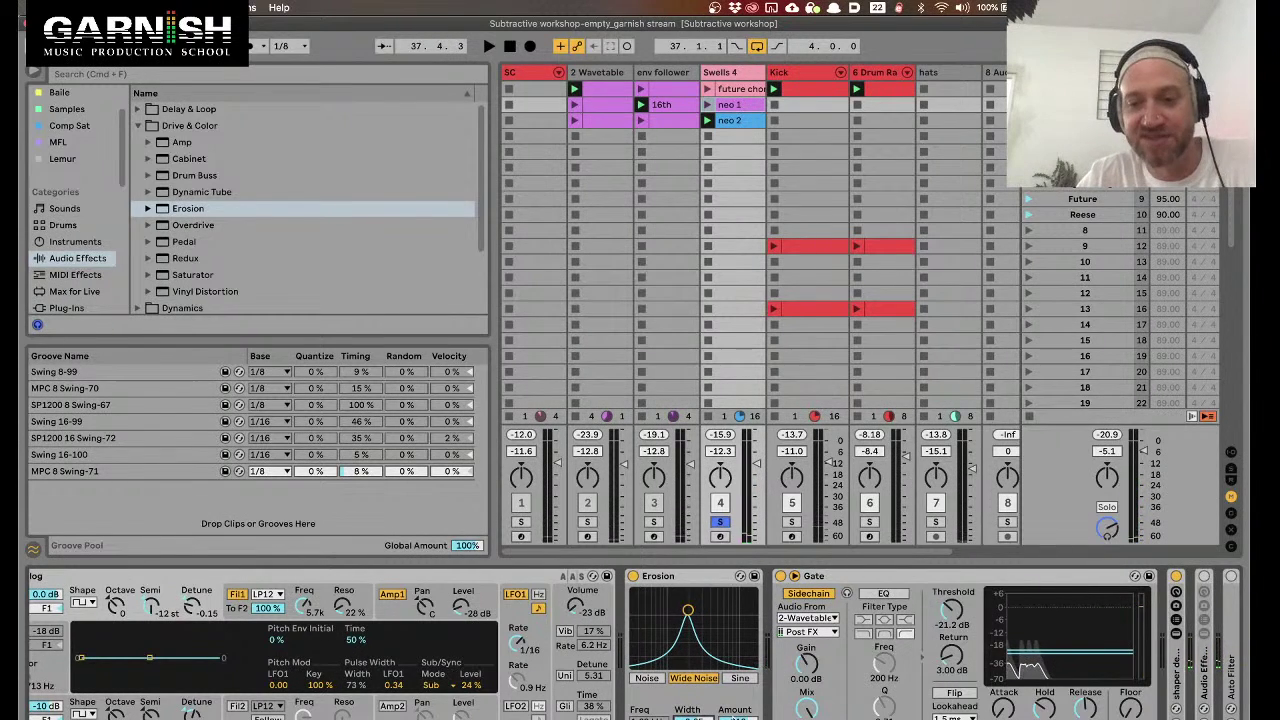
pyautogui.press('space')
pyautogui.moveTo(688, 610); pyautogui.dragTo(688, 622)
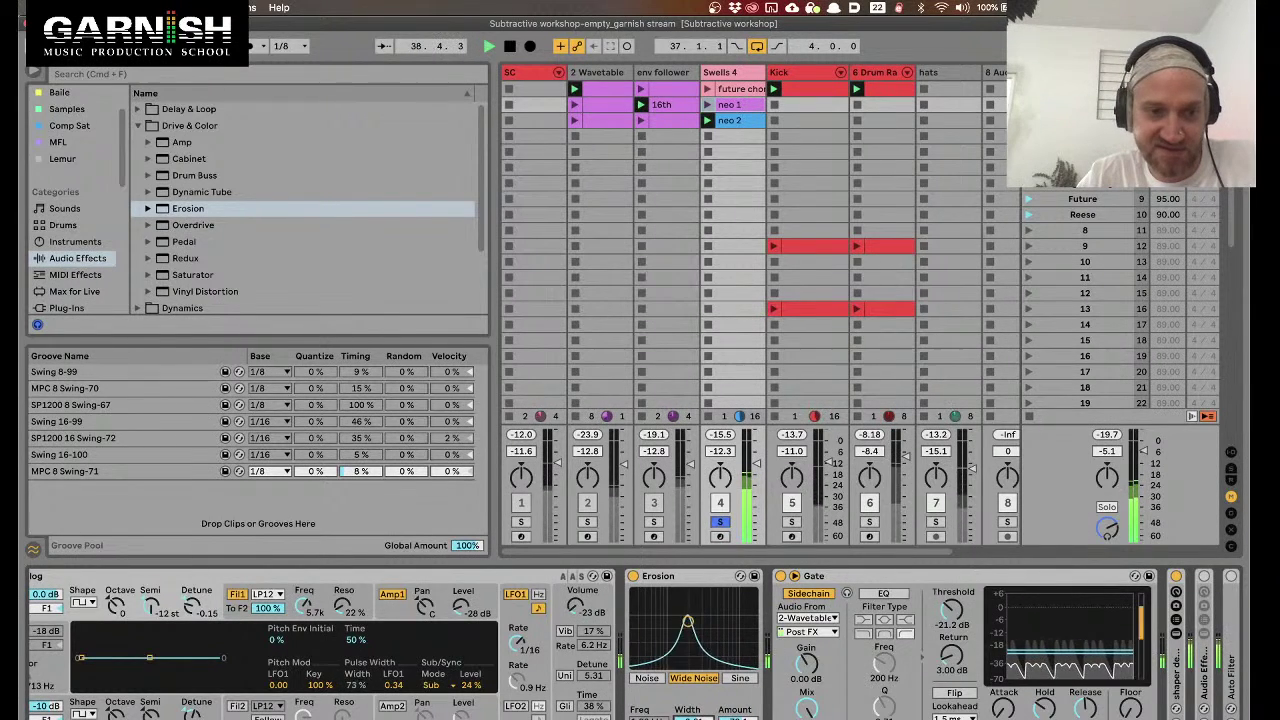
pyautogui.press('space')
# Adjust Envelope Follower's Gain and Fall on env follower while auditioning, and check its mapping list
pyautogui.click(693, 214)
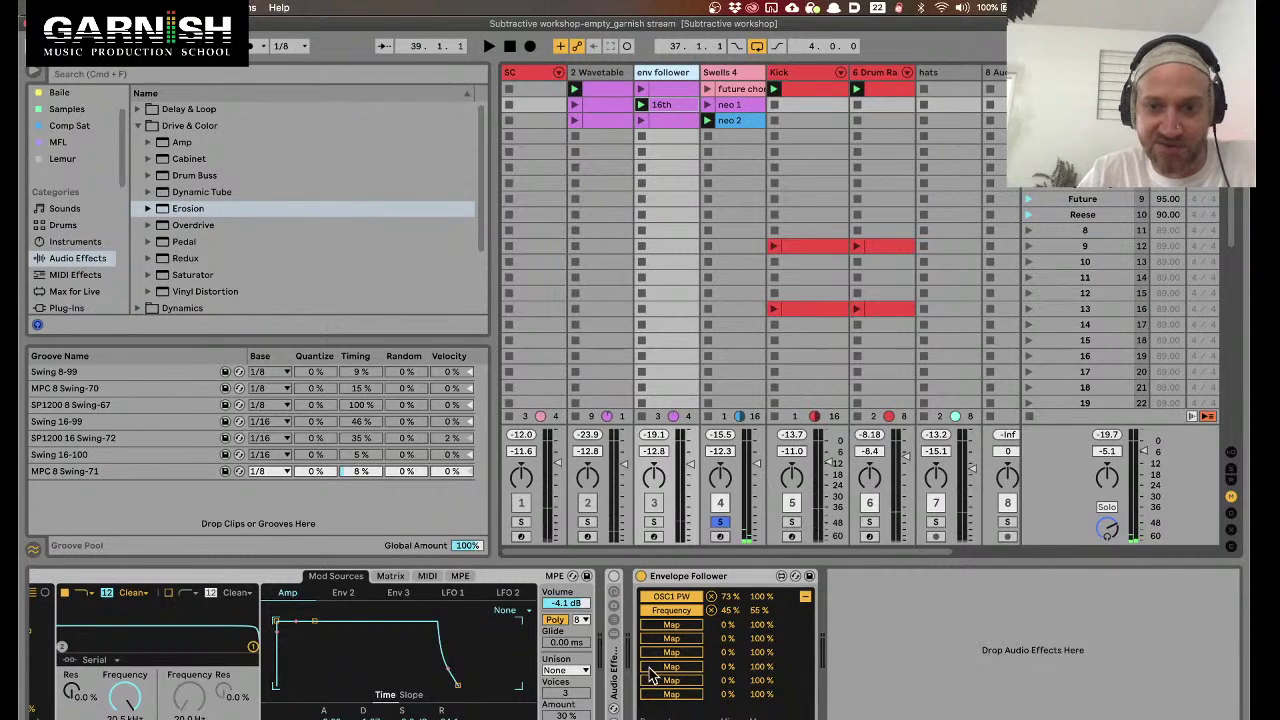
pyautogui.click(805, 597)
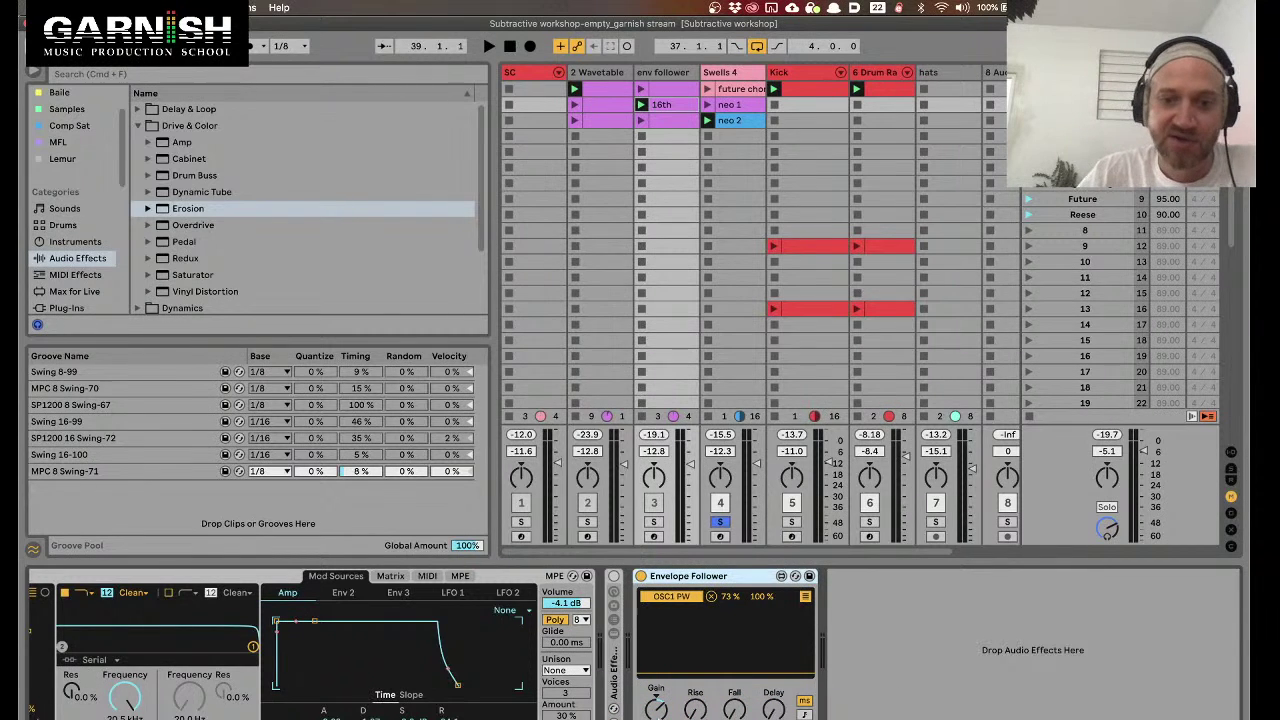
pyautogui.press('space')
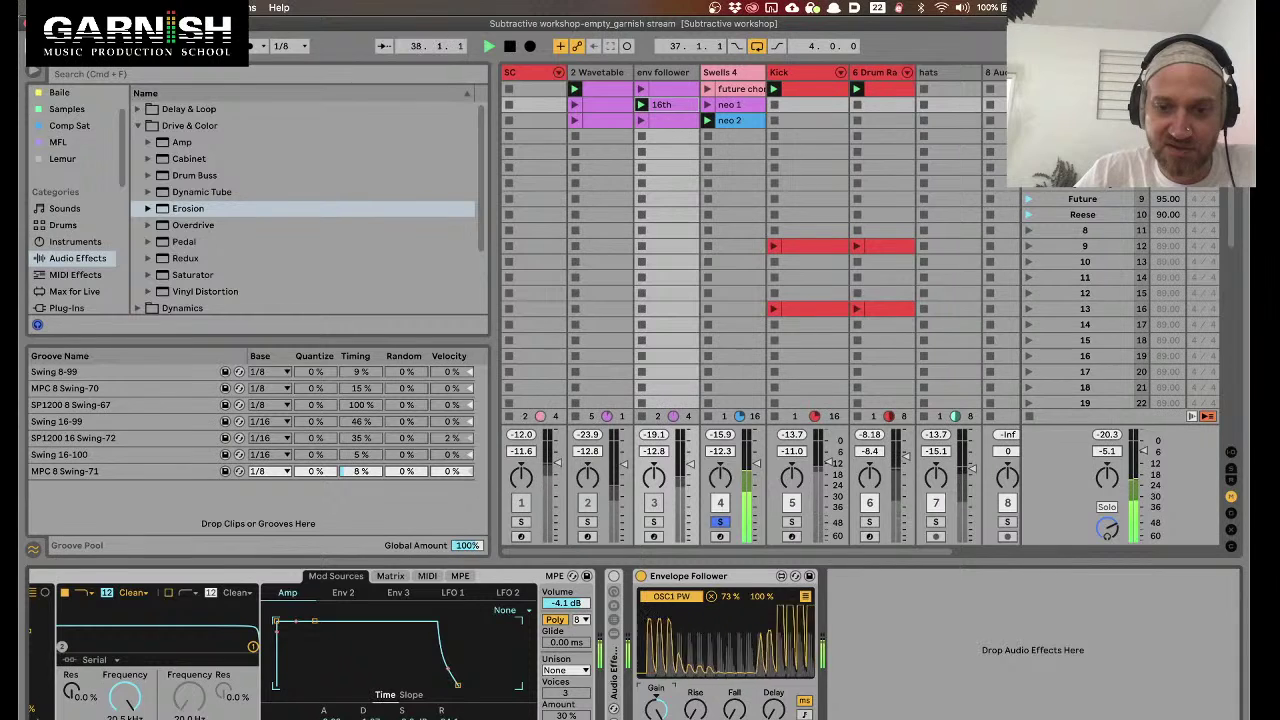
pyautogui.press('space')
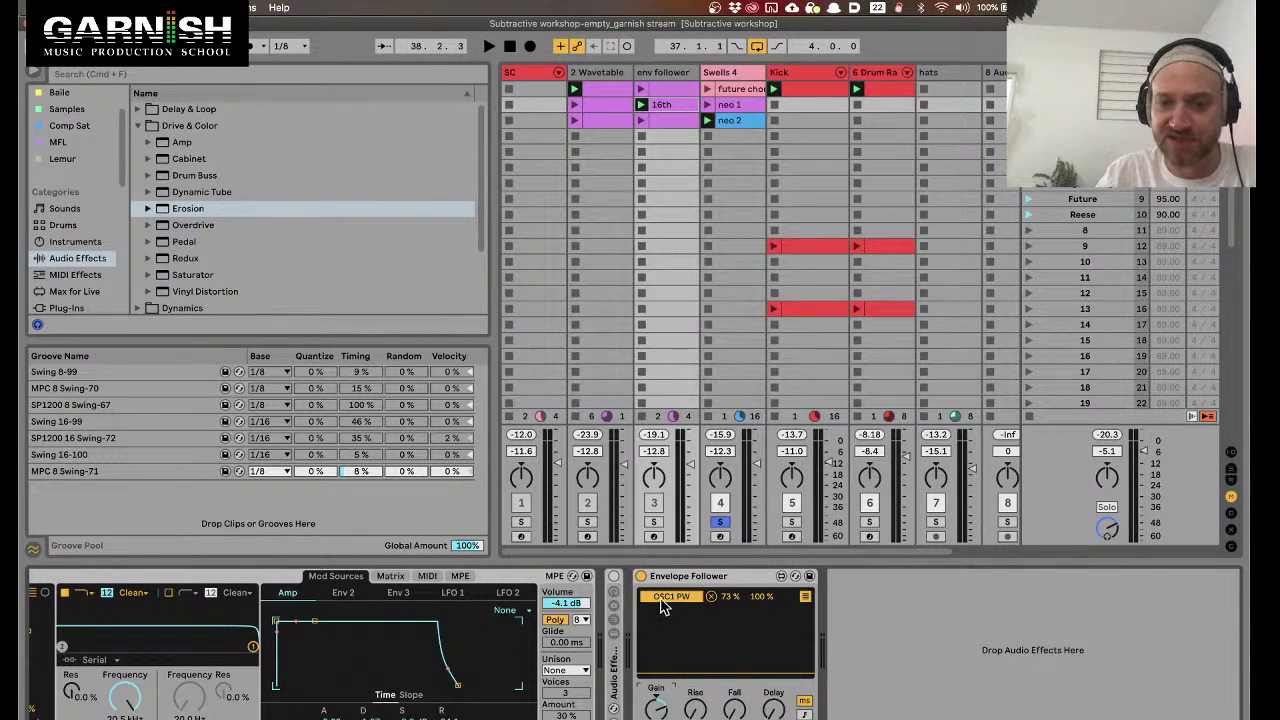
pyautogui.click(806, 597)
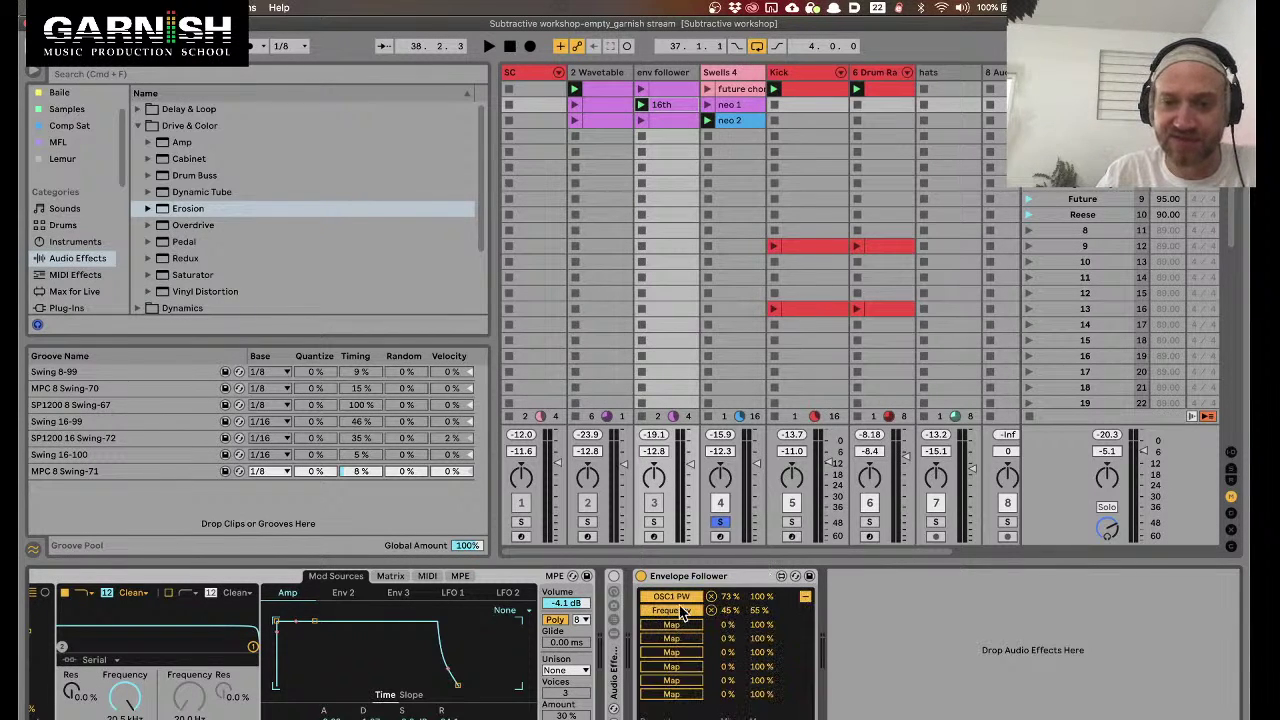
pyautogui.click(806, 597)
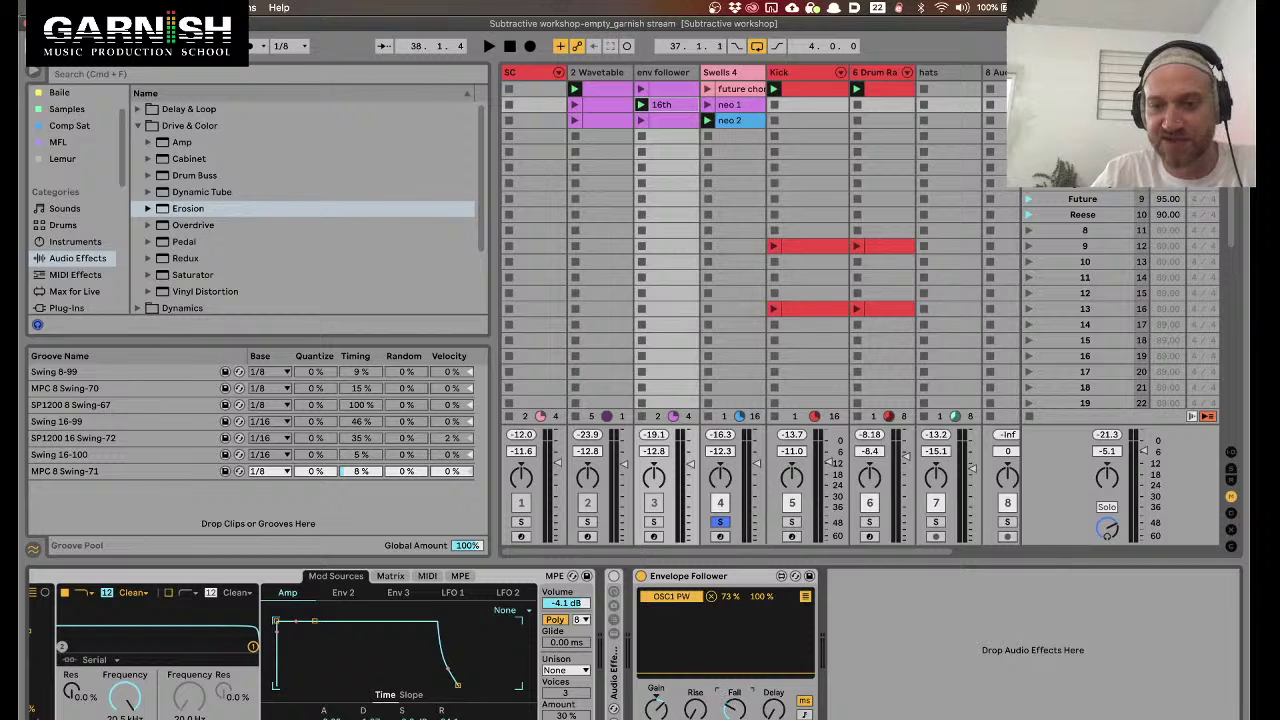
# Play the session and raise Erosion's Amount on Swells 4 while listening
pyautogui.press('space')
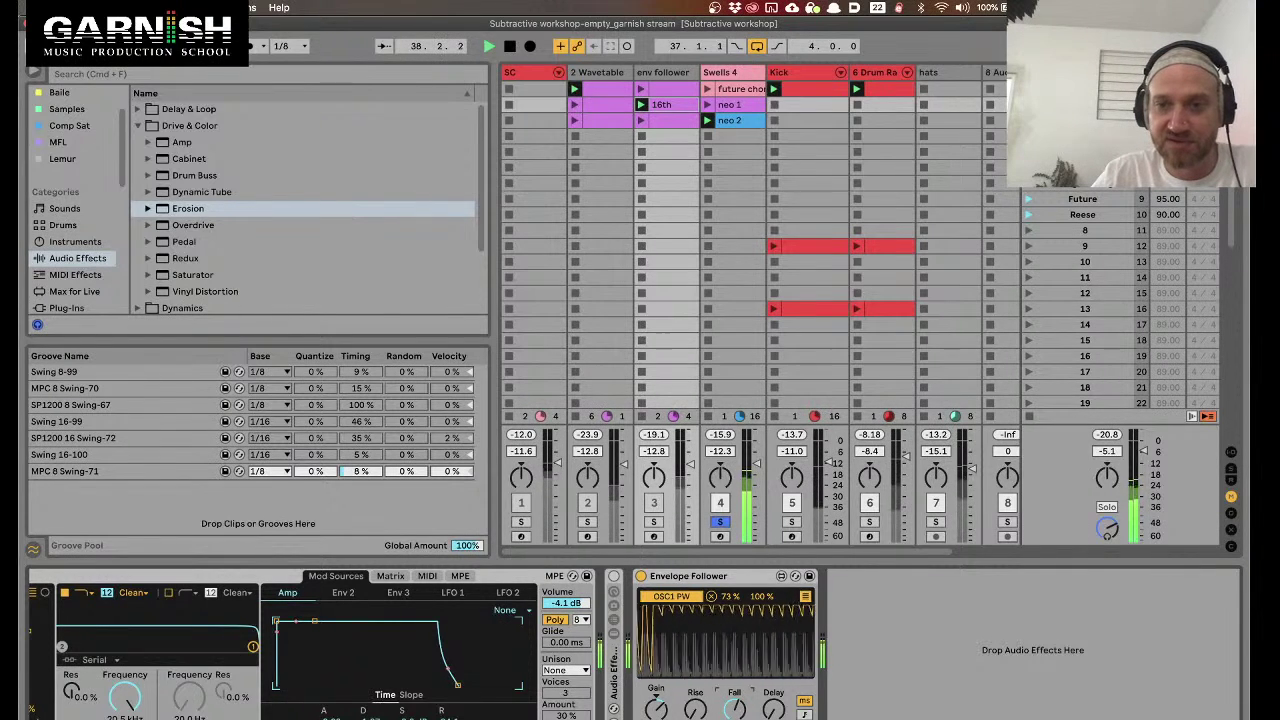
pyautogui.click(720, 72)
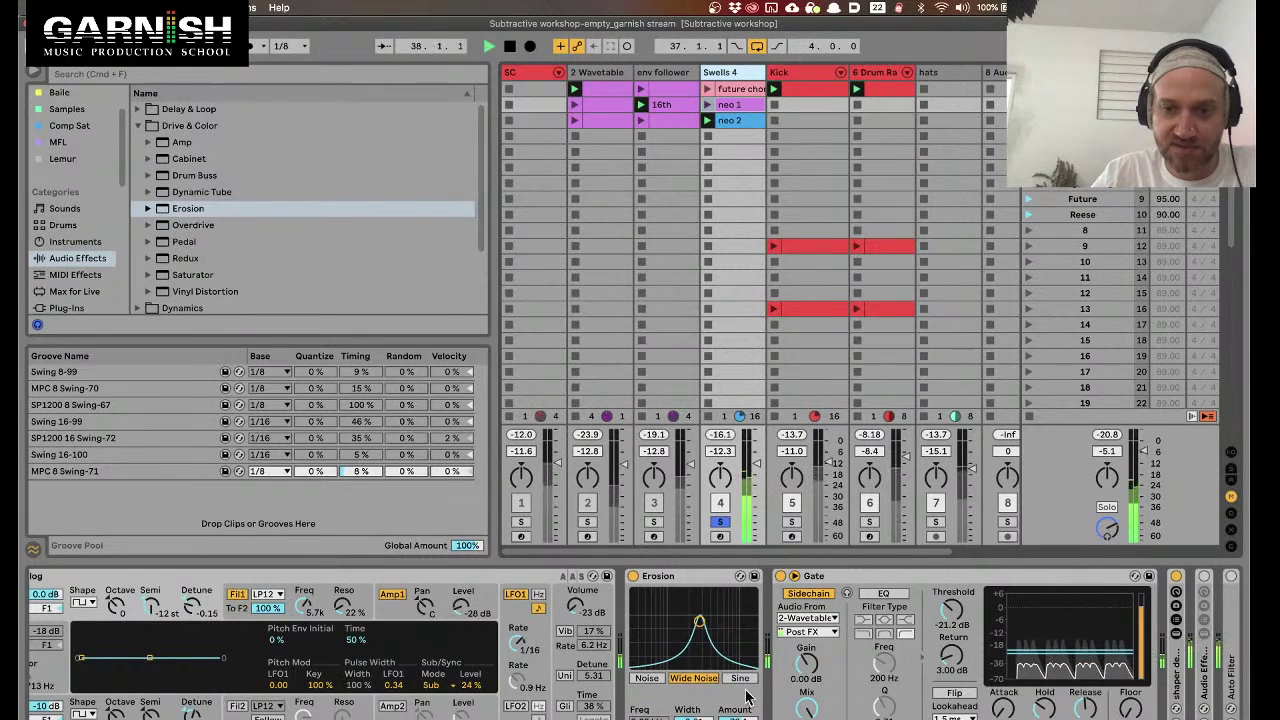
pyautogui.moveTo(699, 621); pyautogui.dragTo(697, 609)
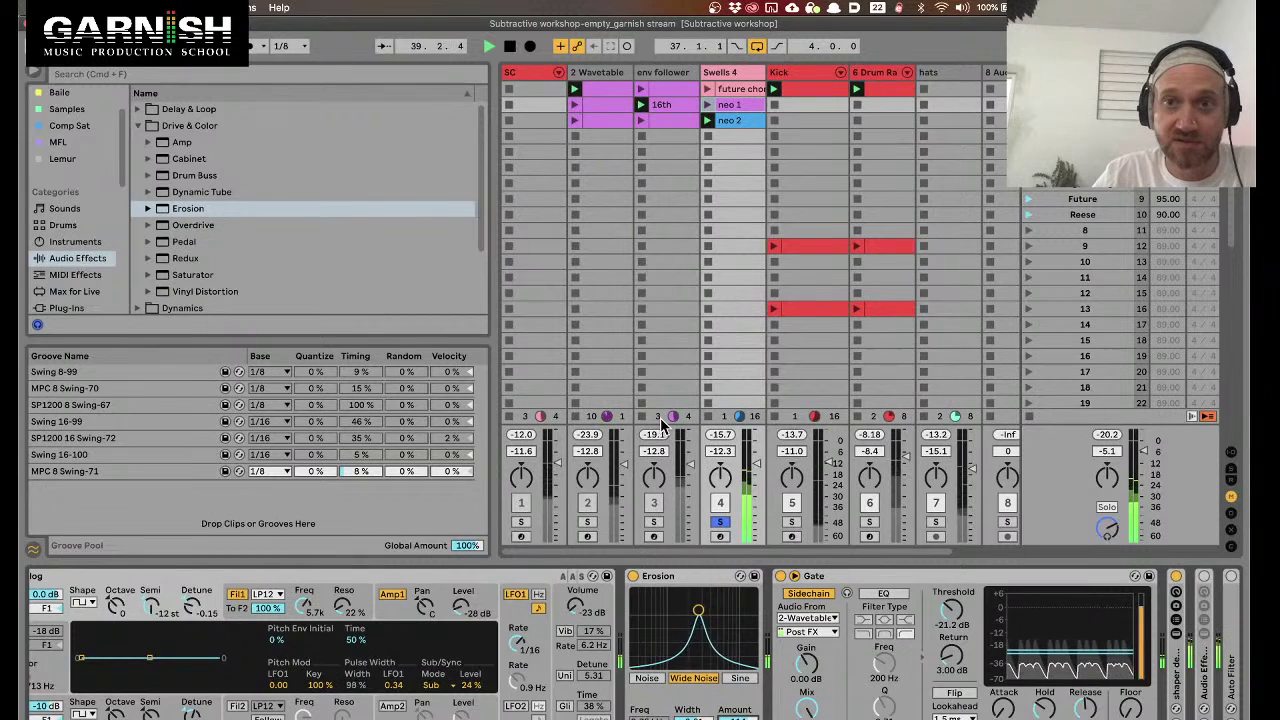
# Review env follower's device chain, and set Analog's Osc1 Semi to 0 st on Swells 4
pyautogui.rightClick(665, 74)
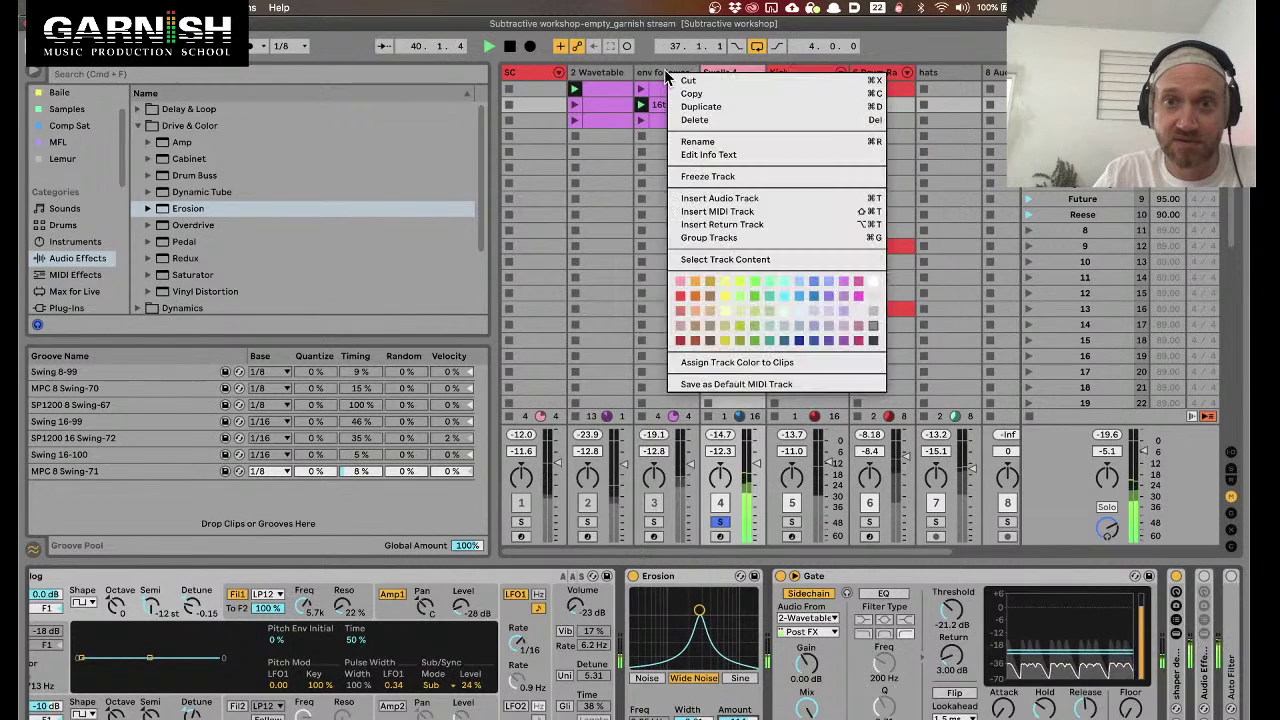
pyautogui.click(660, 79)
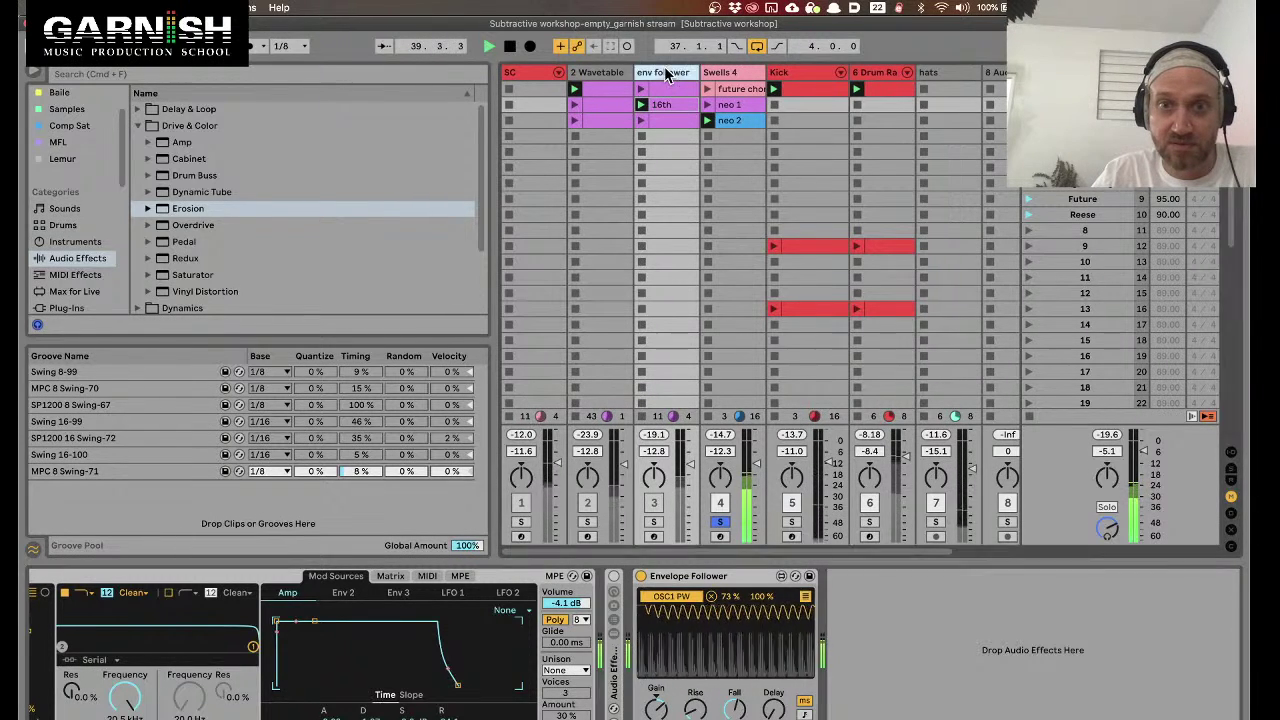
pyautogui.hscroll(-5, 310, 690)
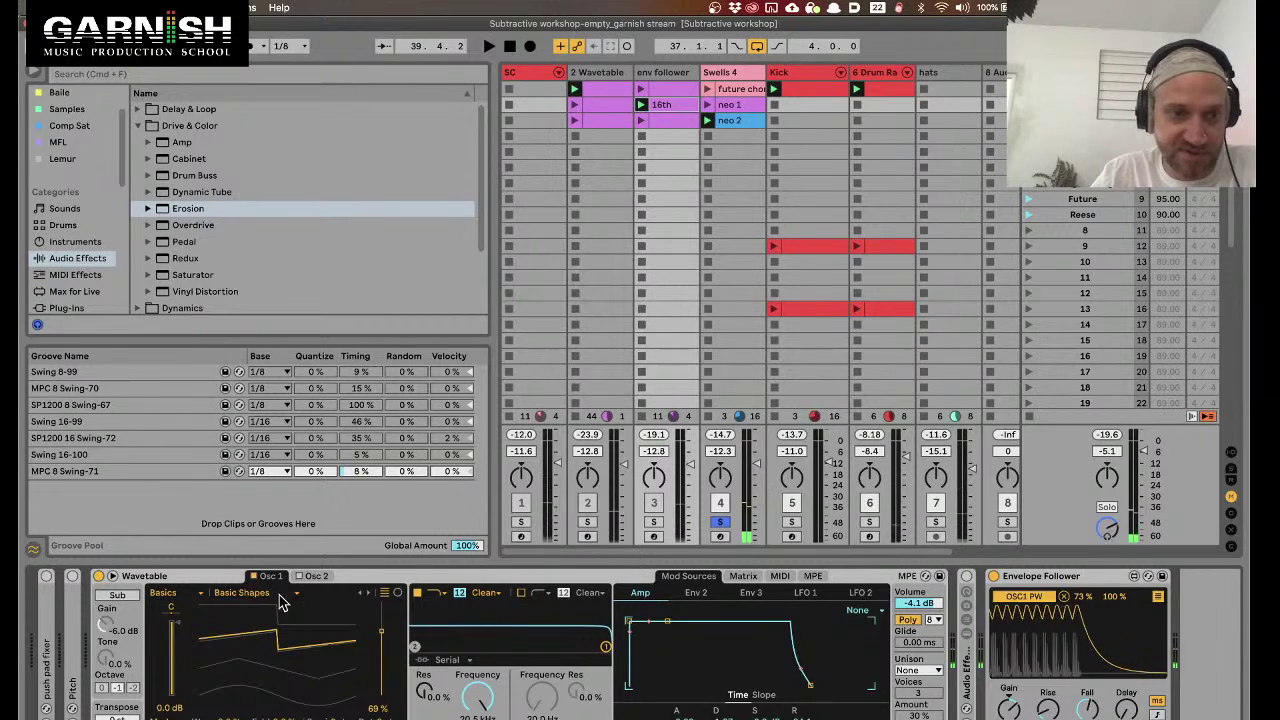
pyautogui.hscroll(10, 350, 640)
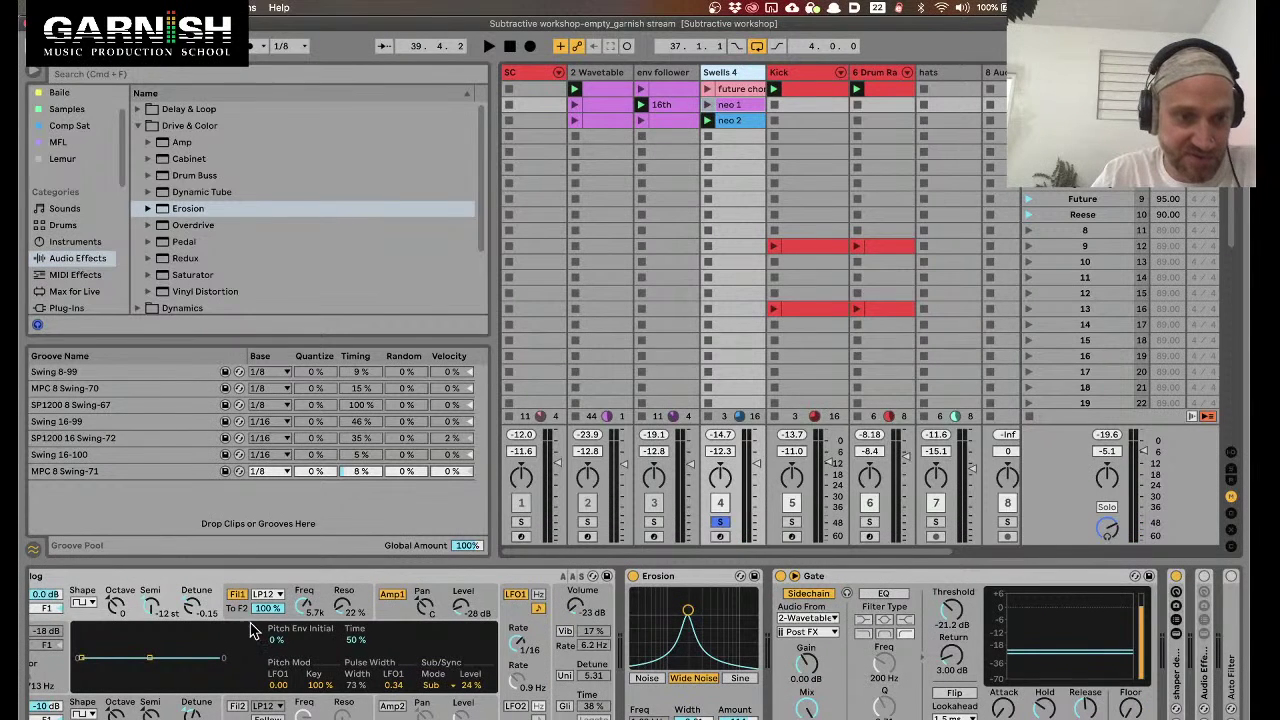
pyautogui.press('space')
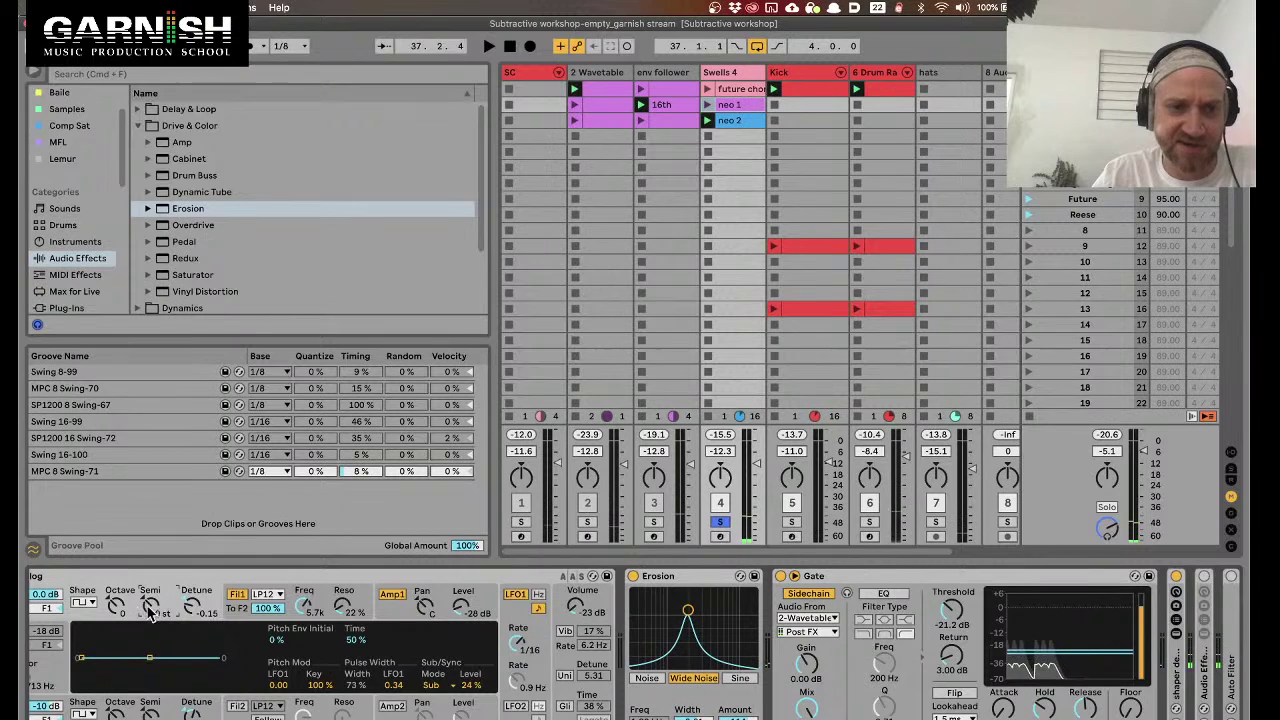
pyautogui.click(188, 712)
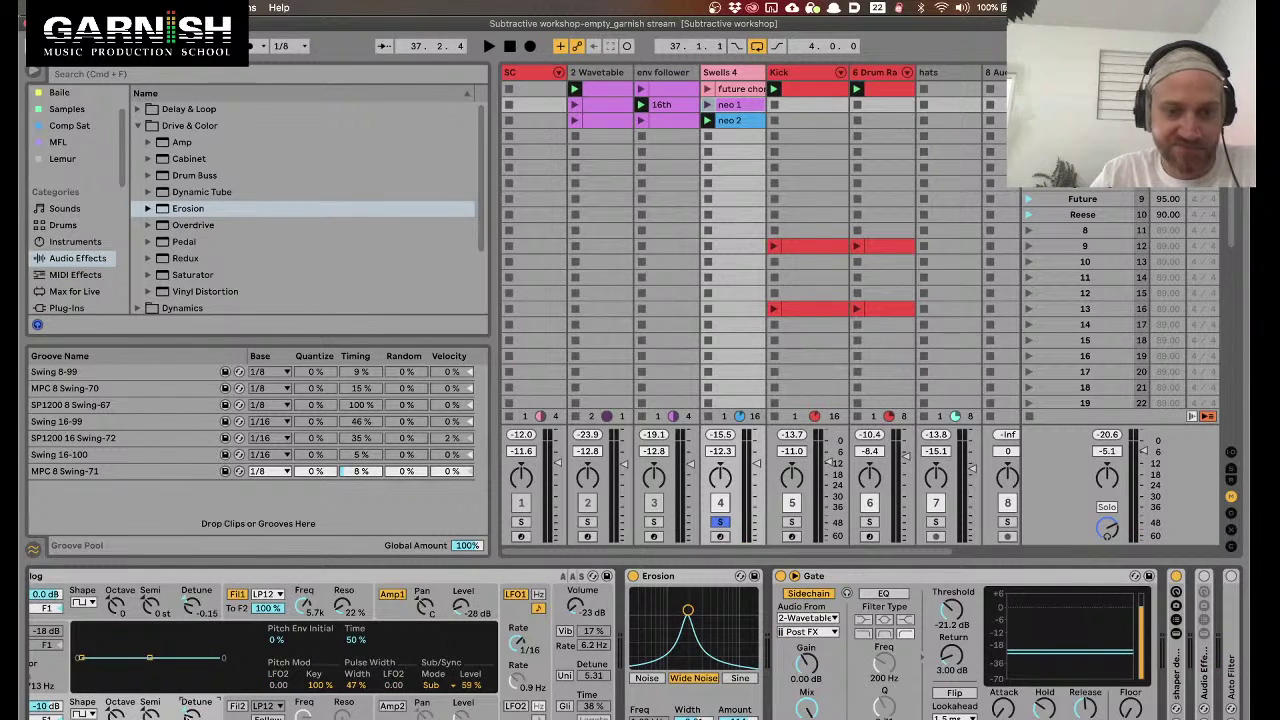
# Play neo 1 on Swells 4 with env follower's clip below 16th and 2 Wavetable's clip in neo 1's row
pyautogui.press('space')
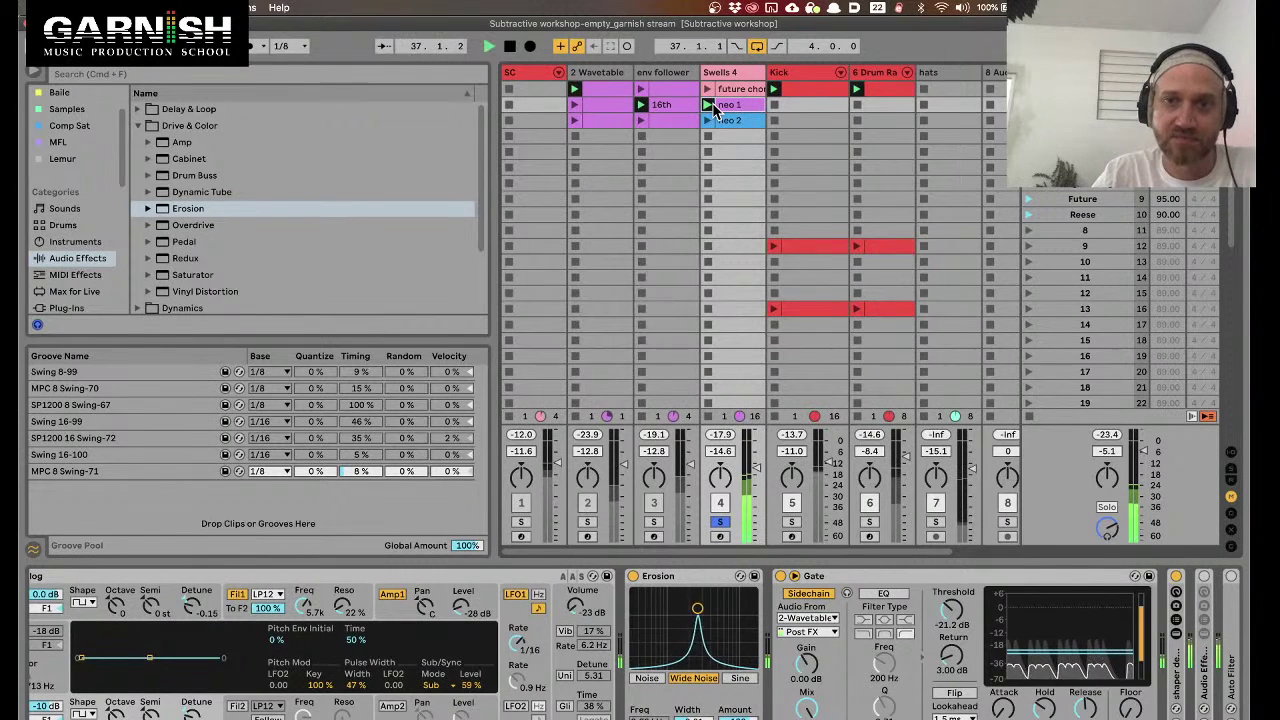
pyautogui.click(642, 121)
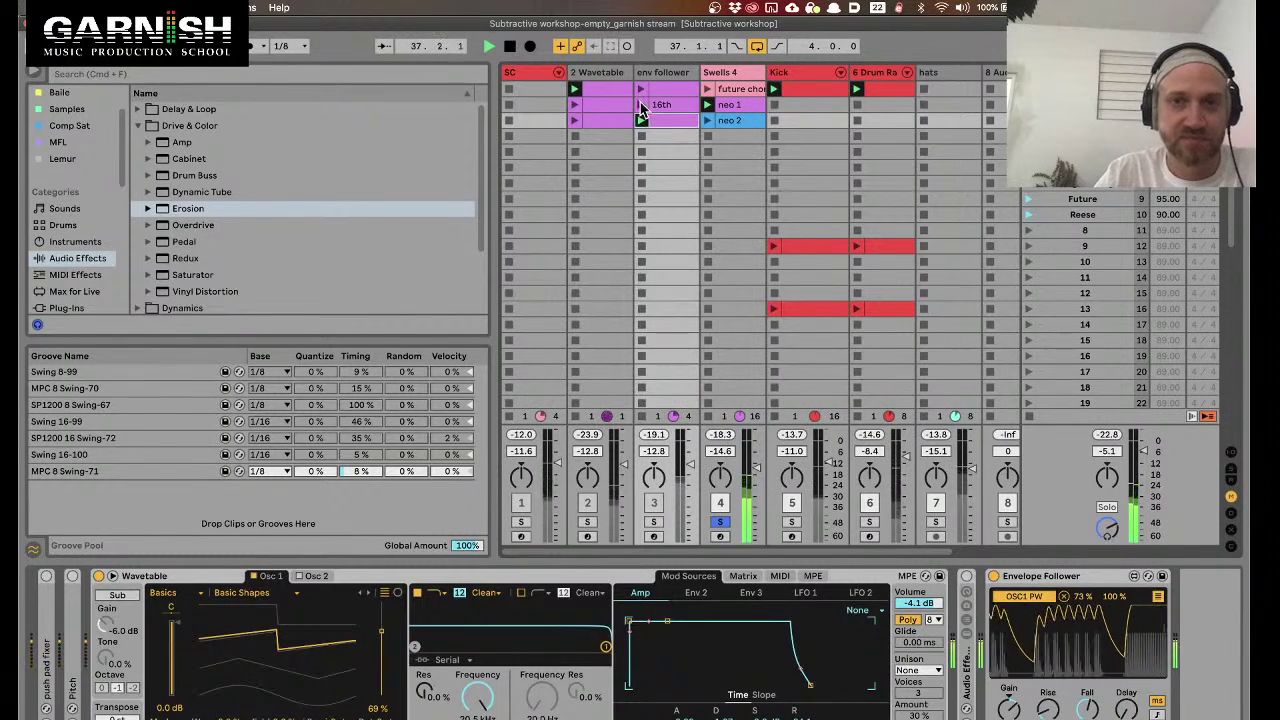
pyautogui.click(574, 105)
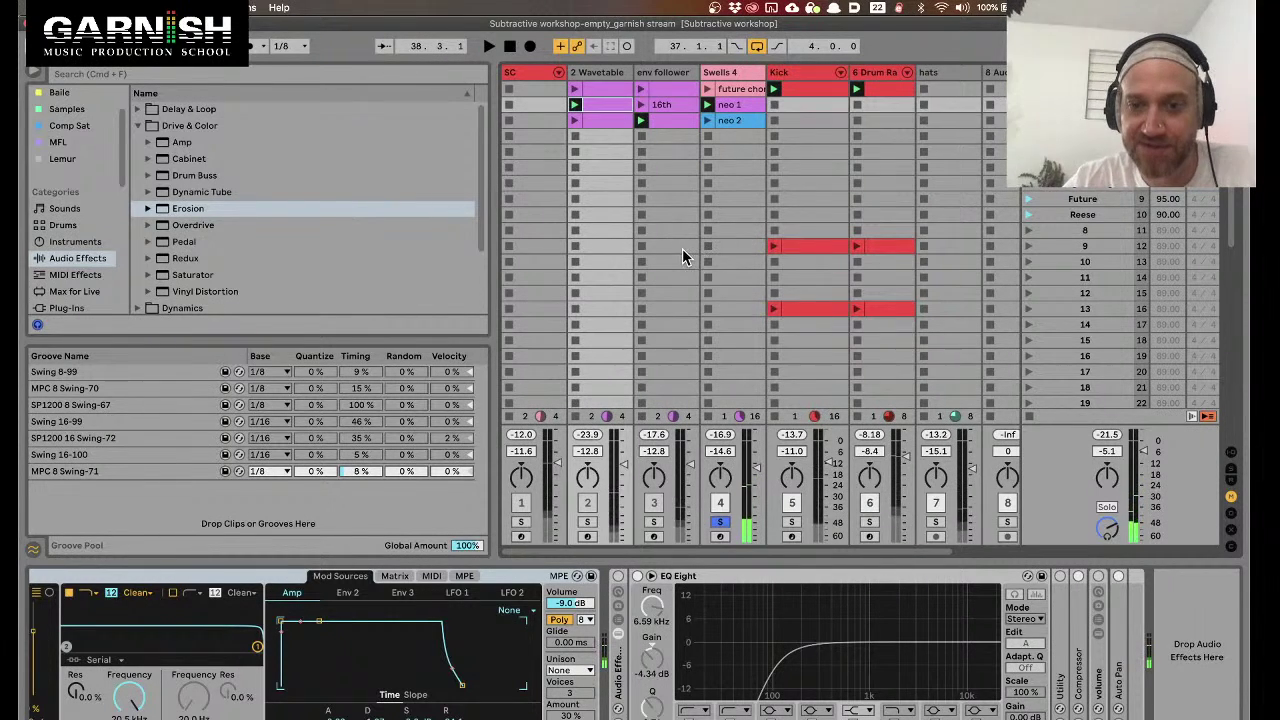
pyautogui.scroll(1, 684, 250)
# Add the Resonators effect from Reverb & Resonance to Swells 4, directly after Gate
pyautogui.click(730, 136)
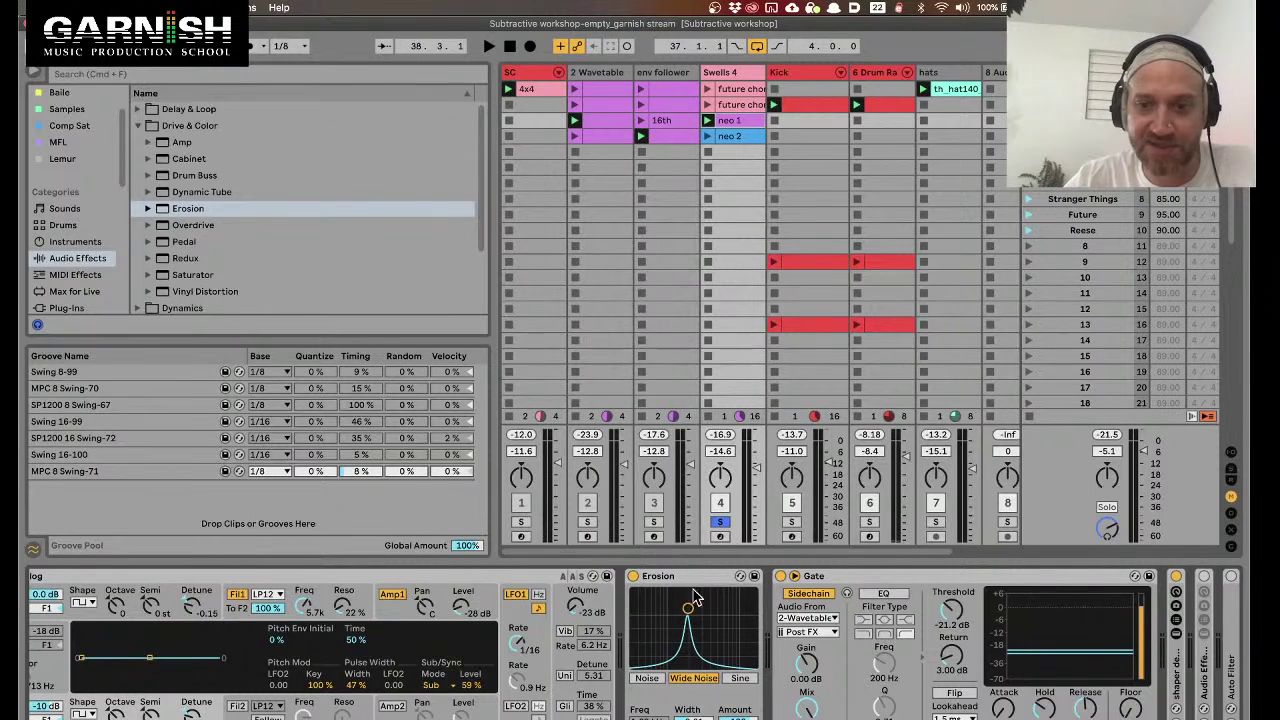
pyautogui.hscroll(-3, 897, 600)
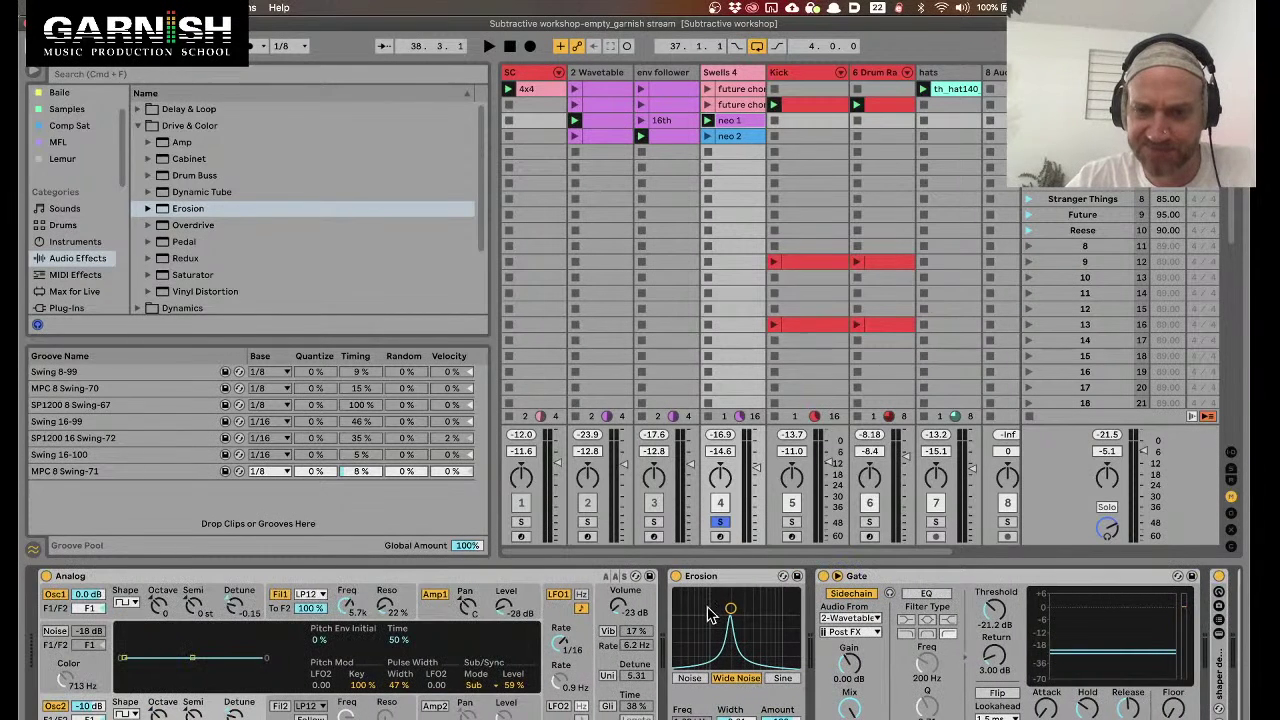
pyautogui.hscroll(5, 835, 645)
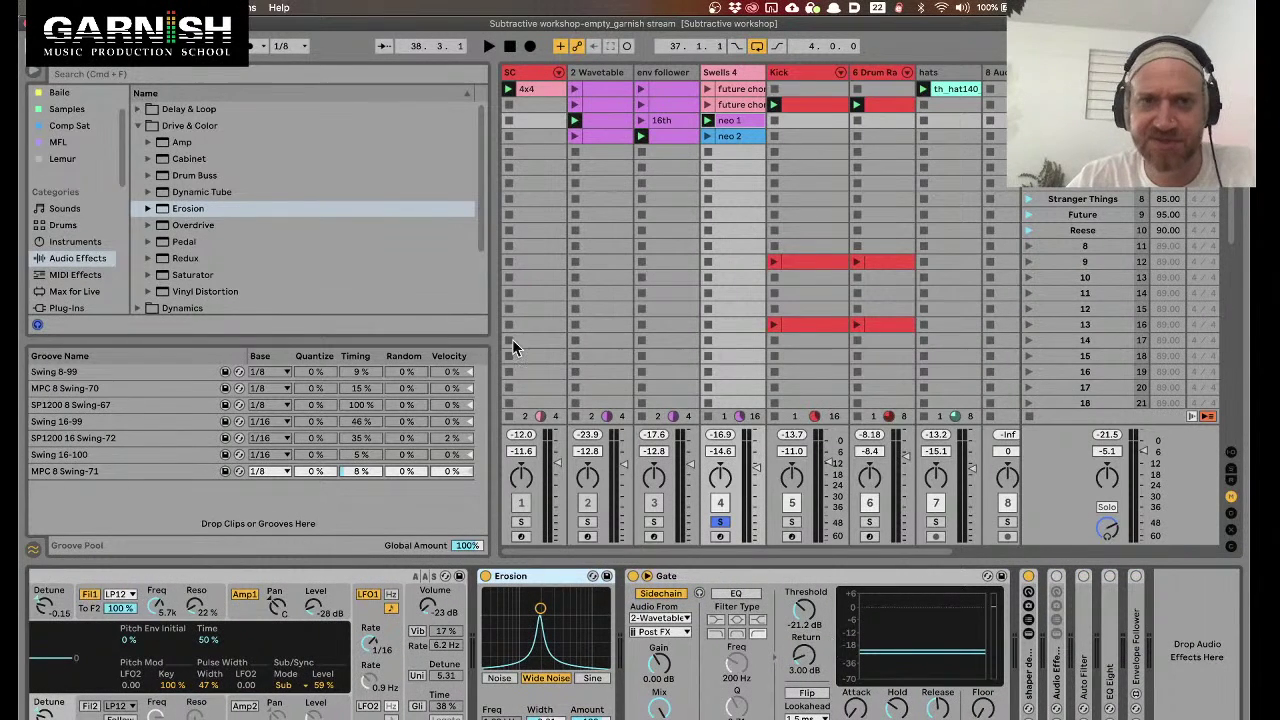
pyautogui.click(200, 210)
pyautogui.scroll(-5, 180, 240)
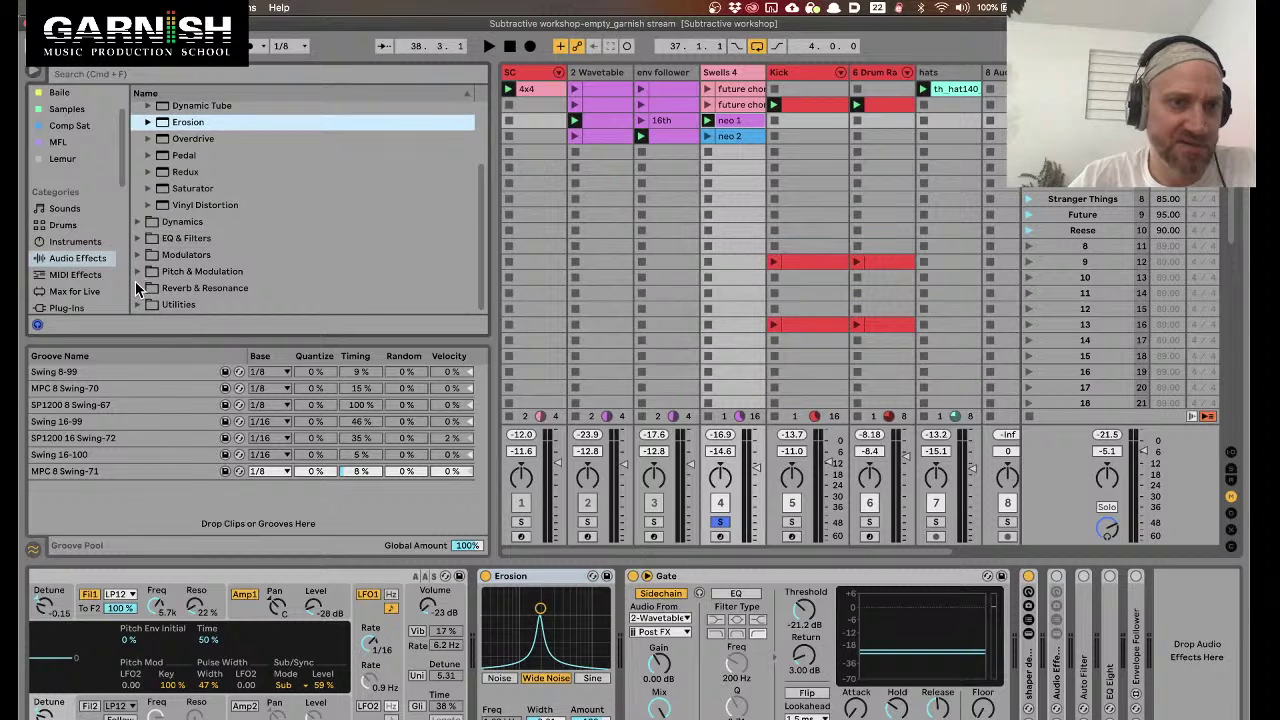
pyautogui.click(140, 288)
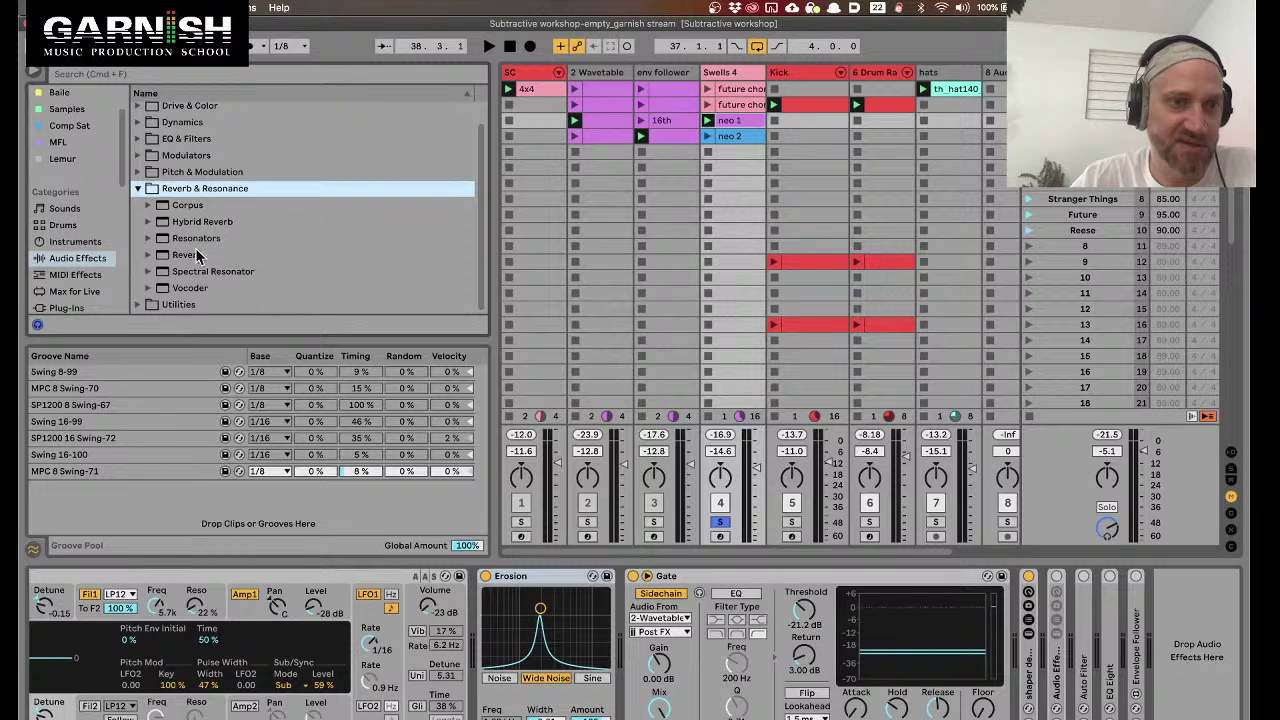
pyautogui.click(210, 238)
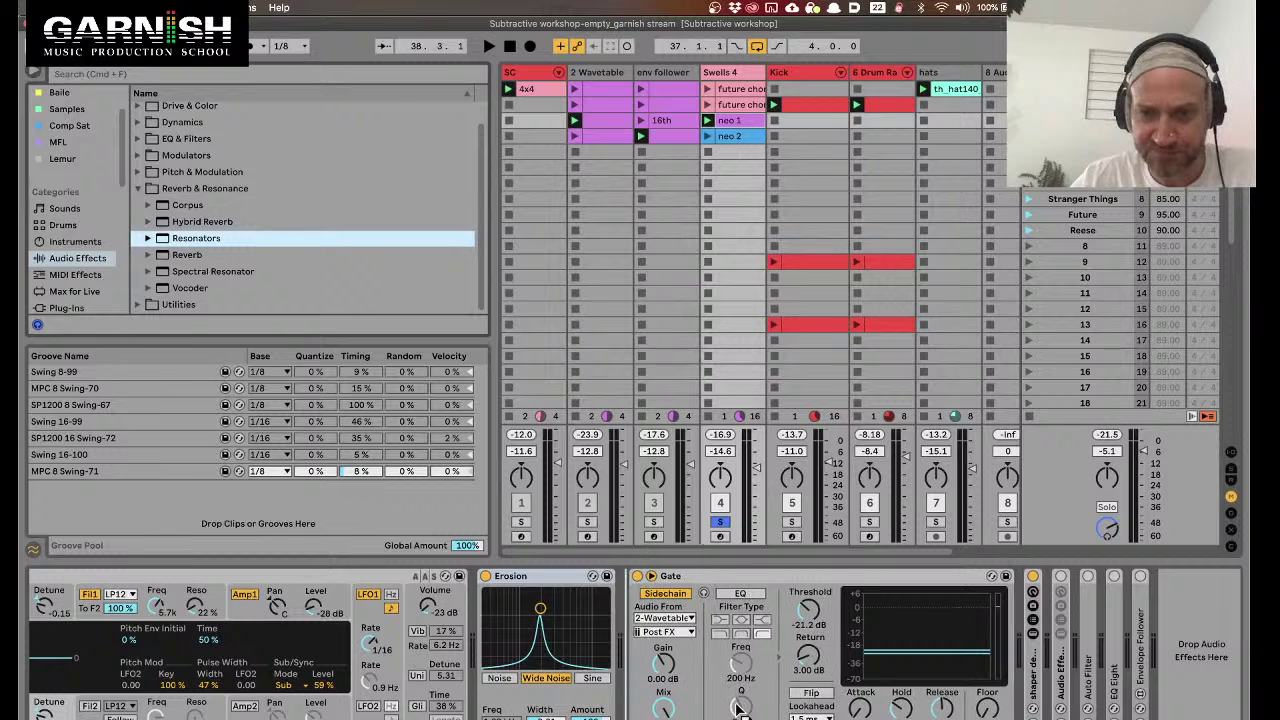
pyautogui.press('Return')
# Set Resonators' Decay to 24.9 and audition Swells 4
pyautogui.press('space')
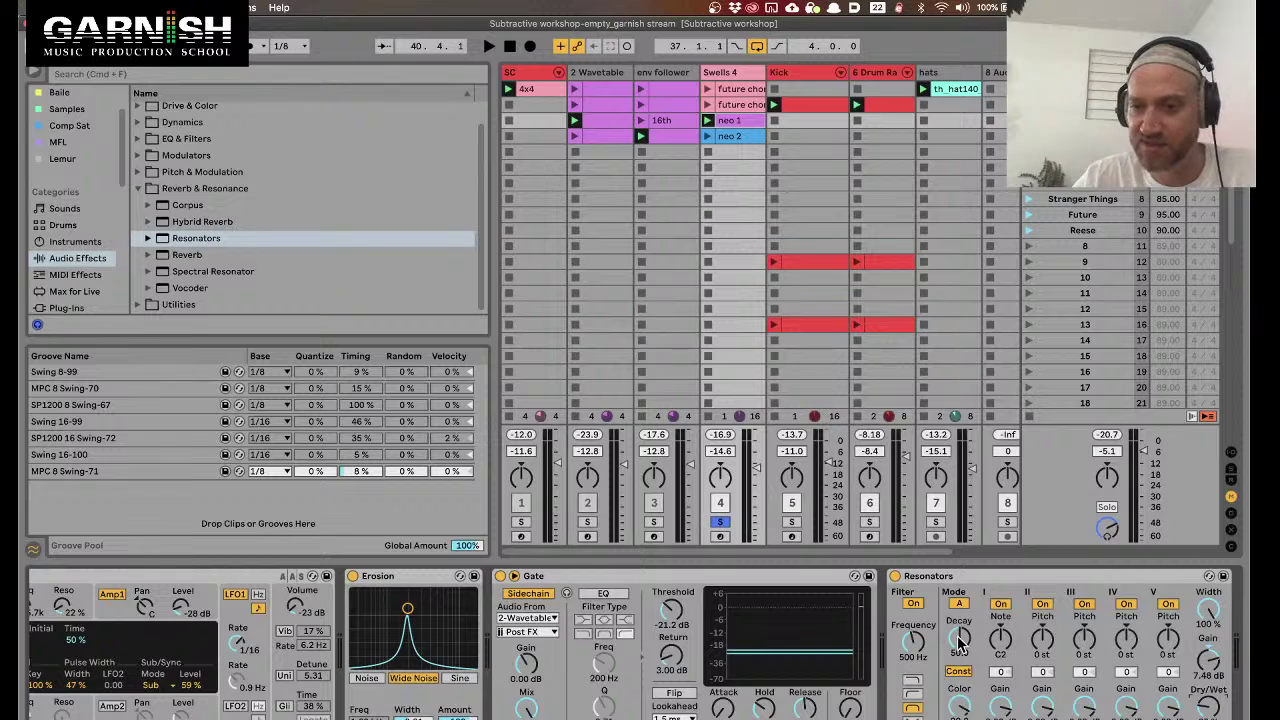
pyautogui.press('space')
pyautogui.moveTo(960, 639); pyautogui.dragTo(960, 667)
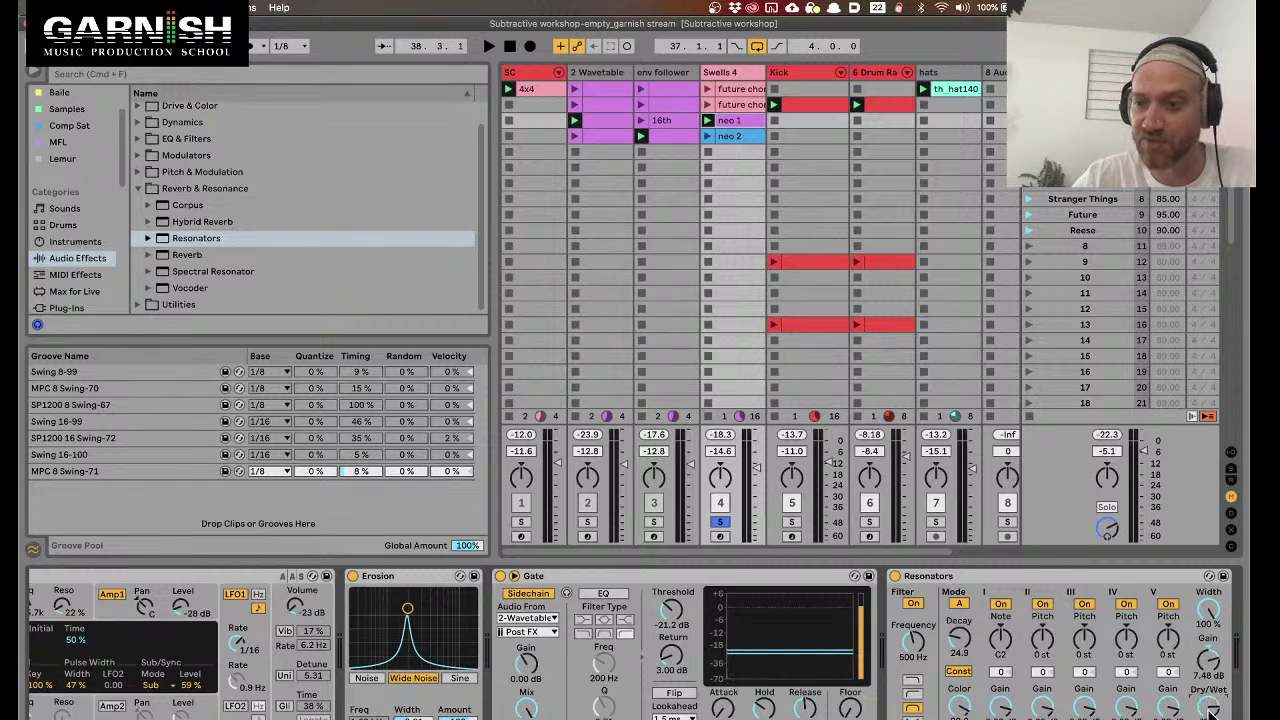
pyautogui.press('space')
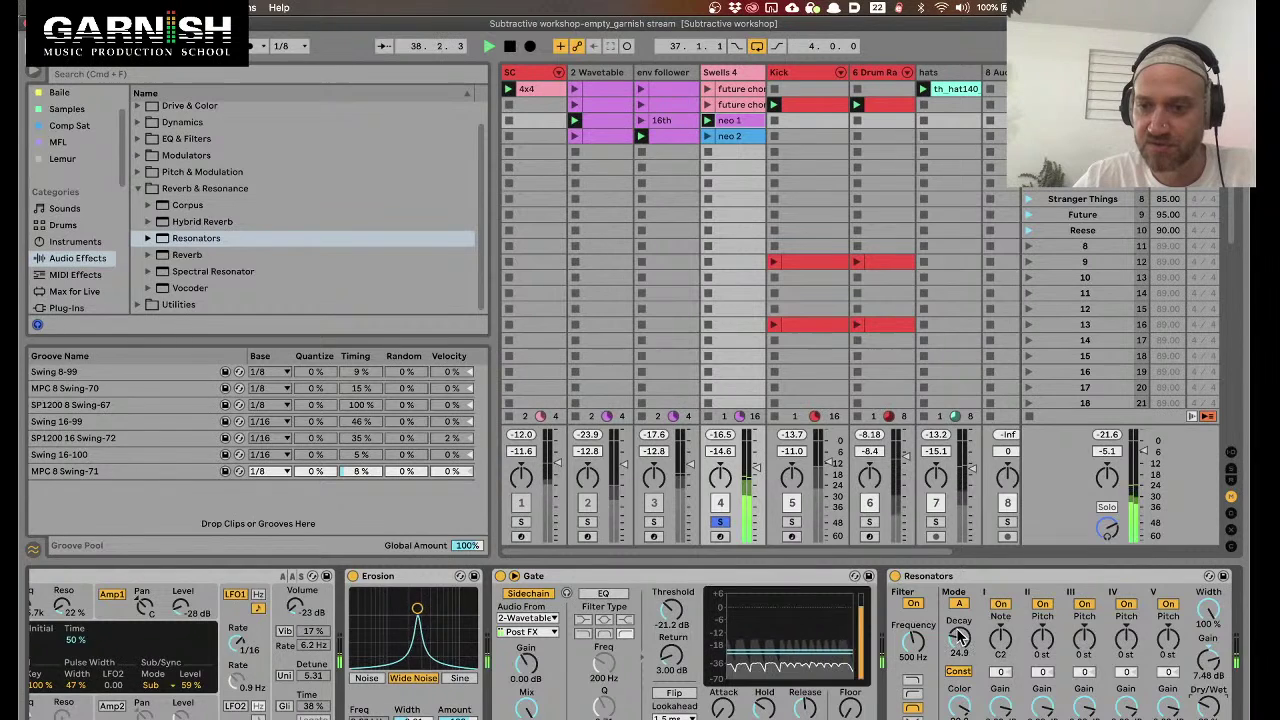
pyautogui.press('space')
# Map env follower's third Envelope Follower slot to the Decay of Resonators on Swells 4 and start playback
pyautogui.click(660, 308)
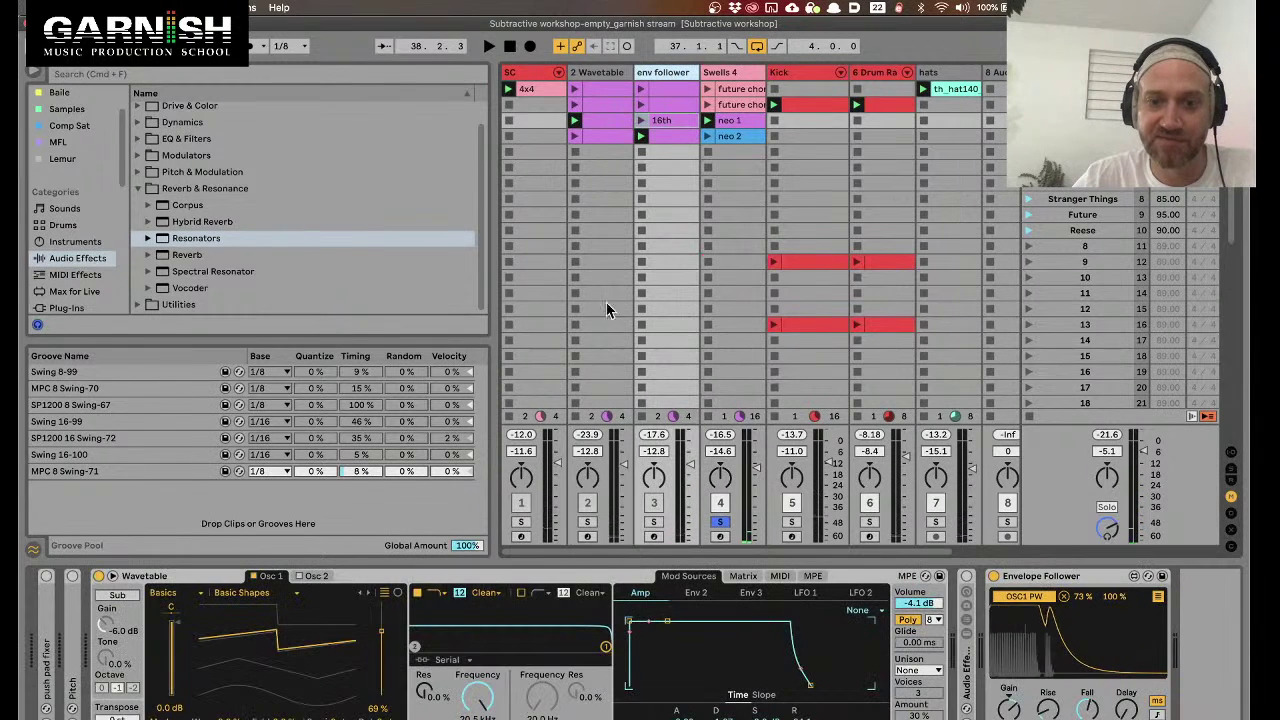
pyautogui.hscroll(5, 860, 620)
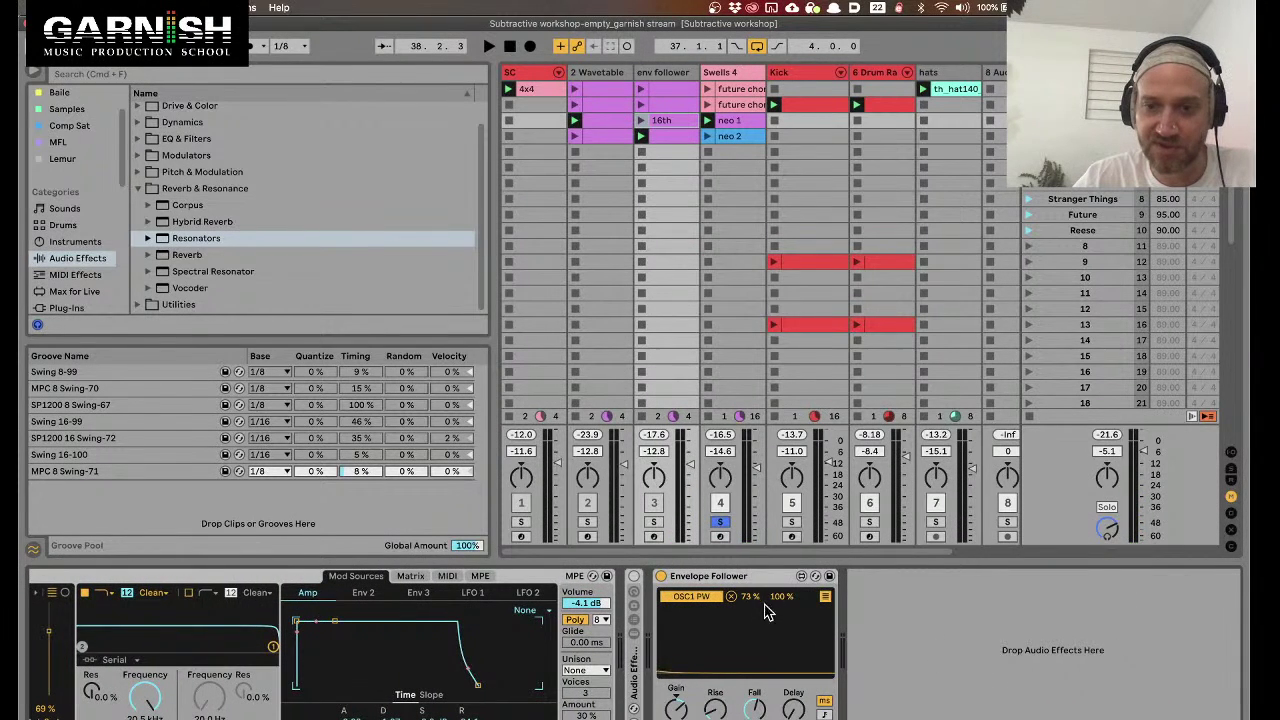
pyautogui.click(825, 597)
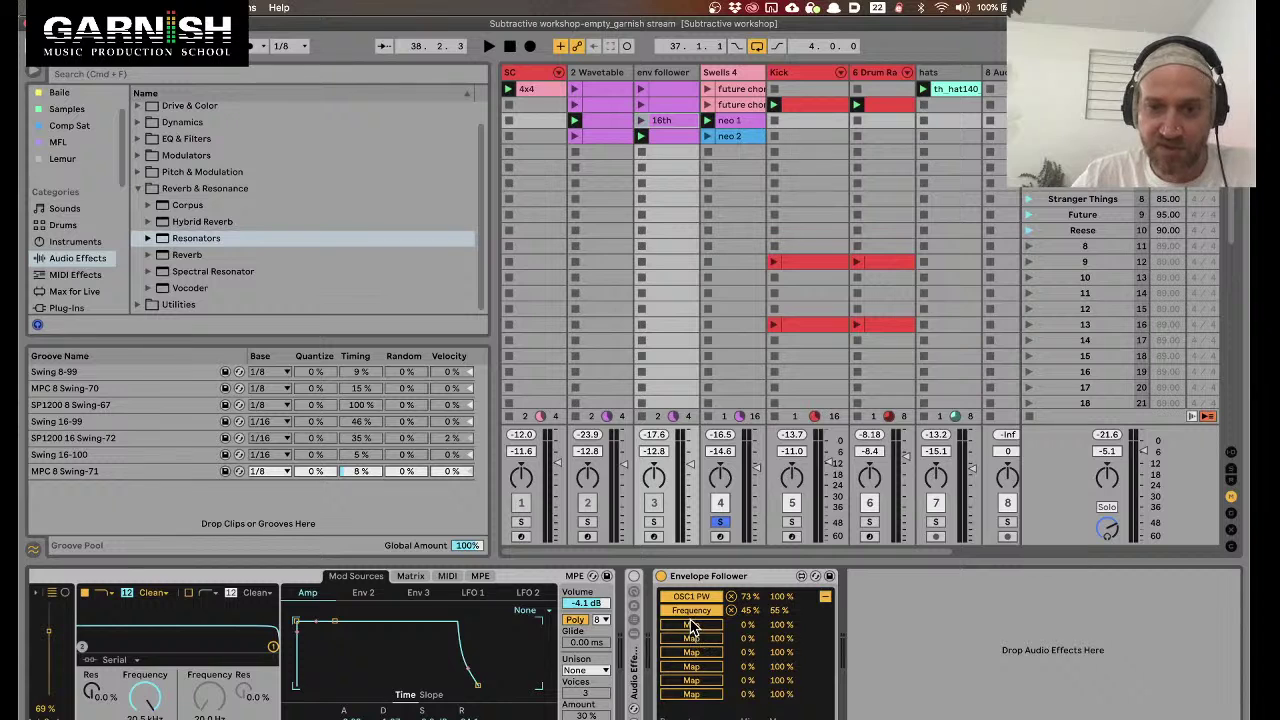
pyautogui.click(690, 625)
pyautogui.click(720, 72)
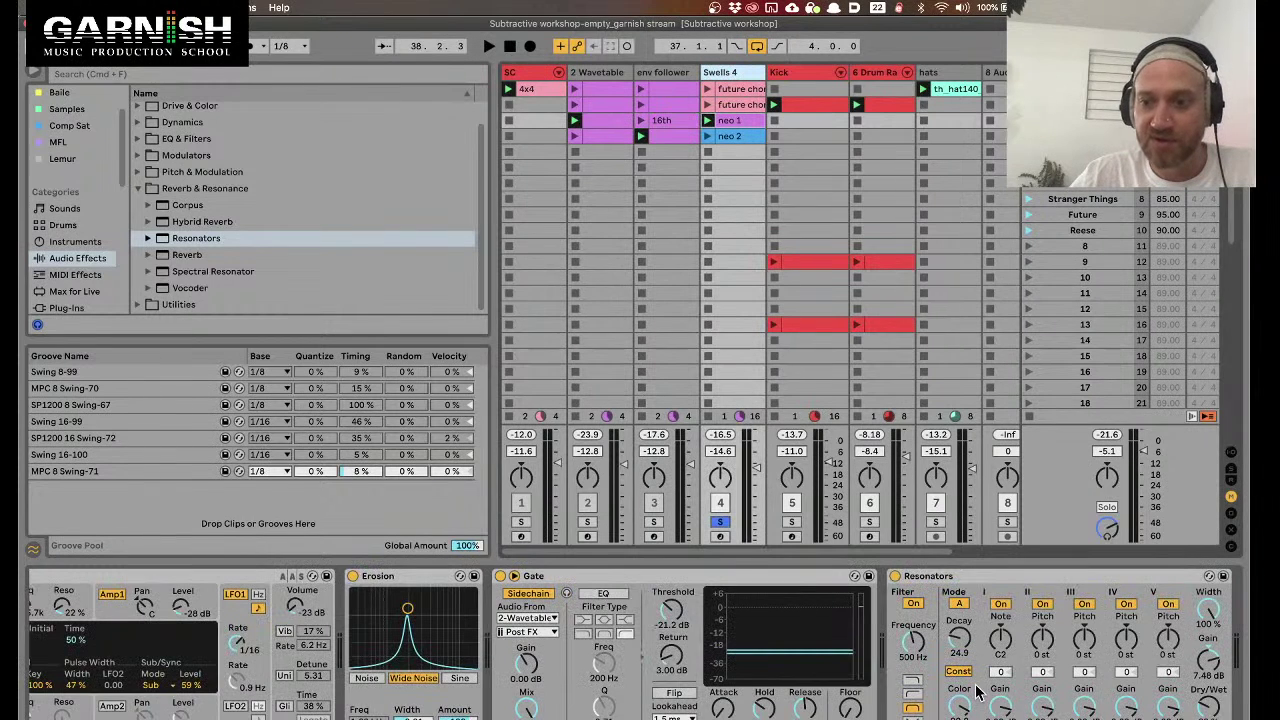
pyautogui.press('space')
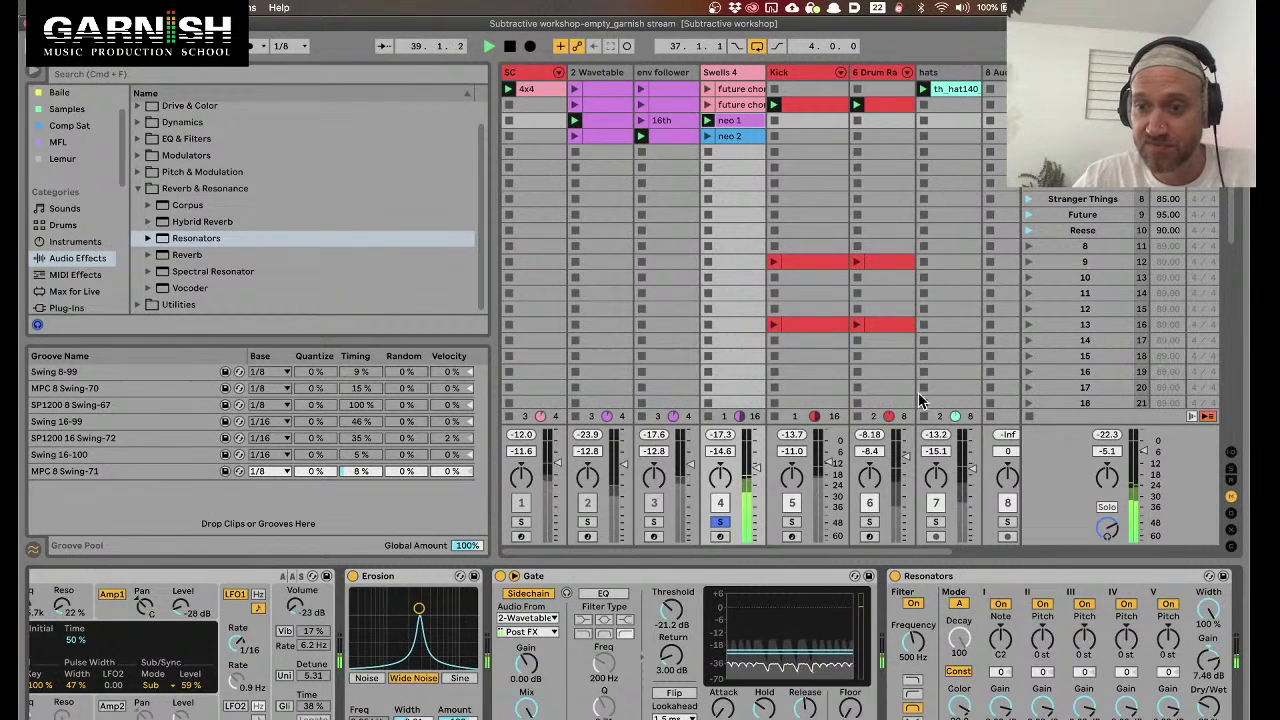
# Limit the Envelope Follower's Decay mapping to a 32 % maximum and audition Swells 4
pyautogui.click(660, 75)
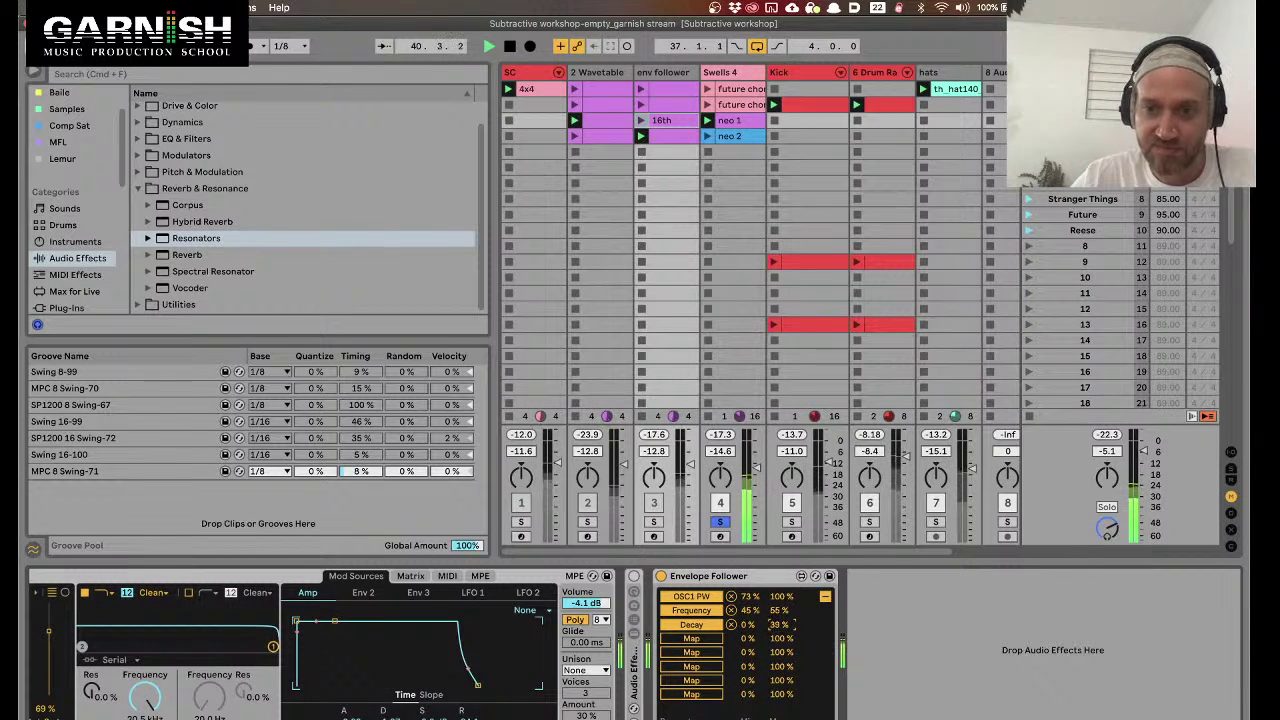
pyautogui.press('space')
pyautogui.moveTo(779, 625); pyautogui.dragTo(779, 658)
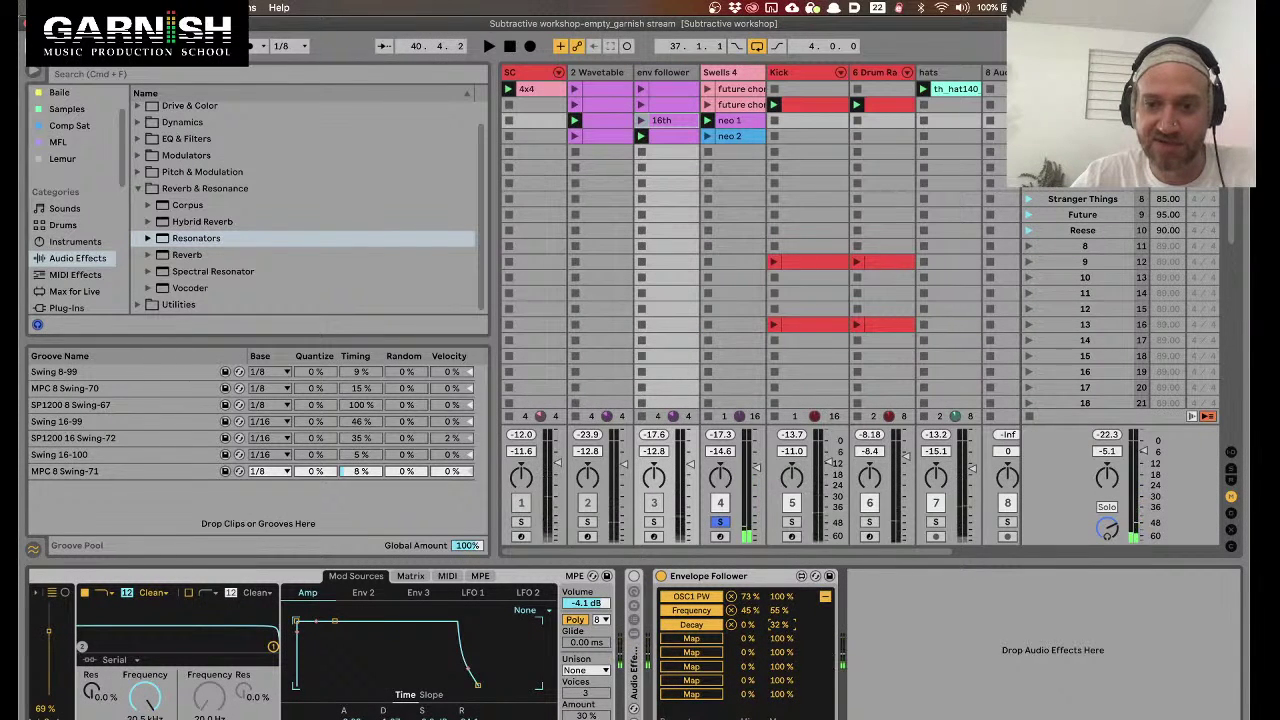
pyautogui.press('space')
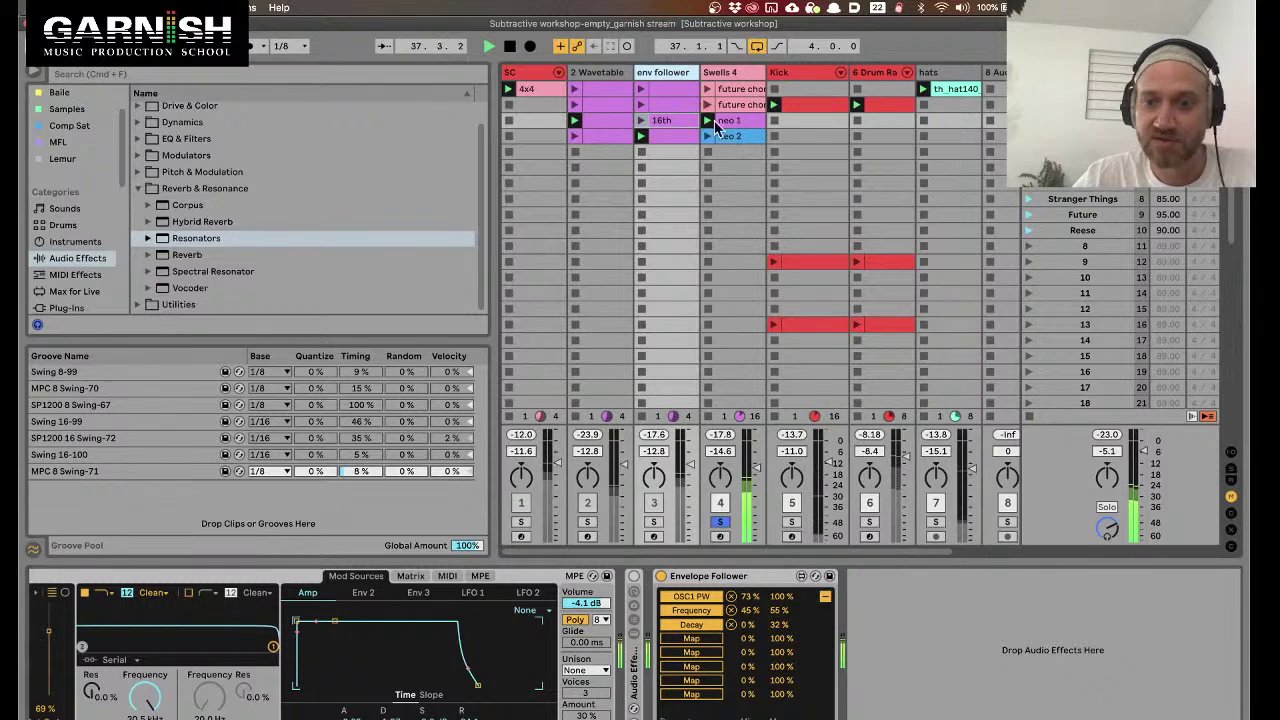
# Audition Swells 4 with Resonators' Mode set to B
pyautogui.click(735, 72)
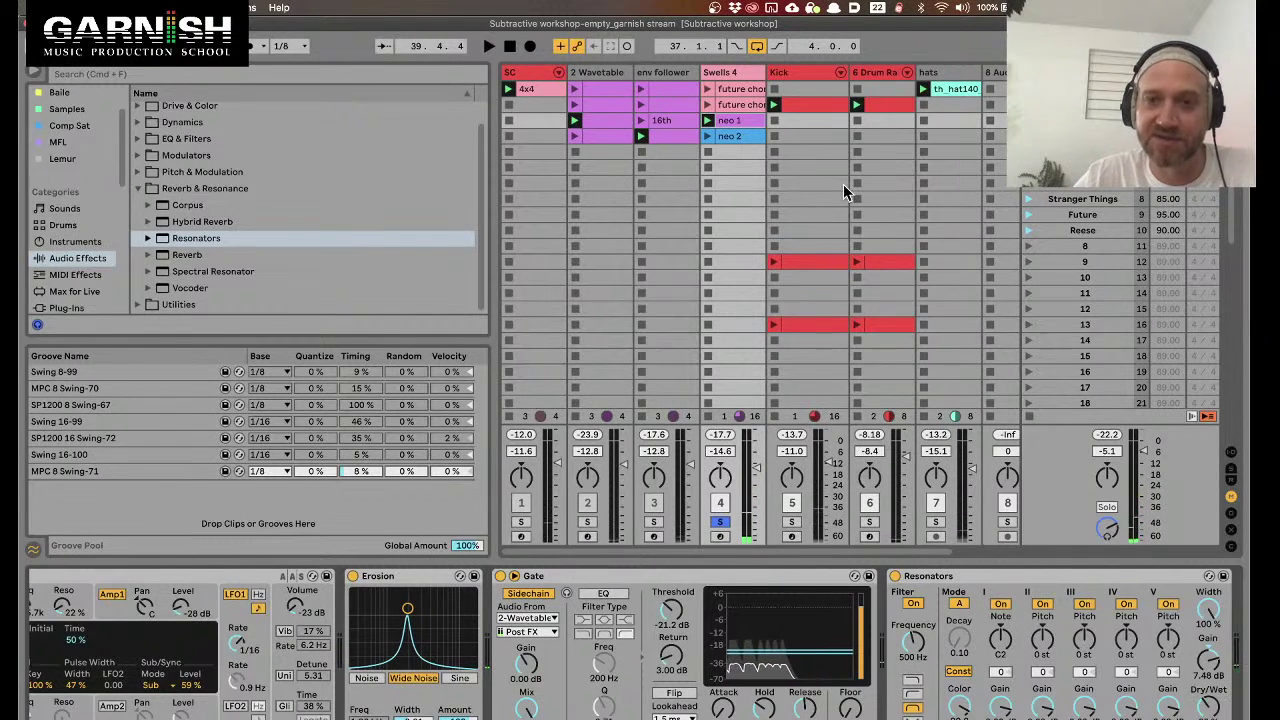
pyautogui.press('space')
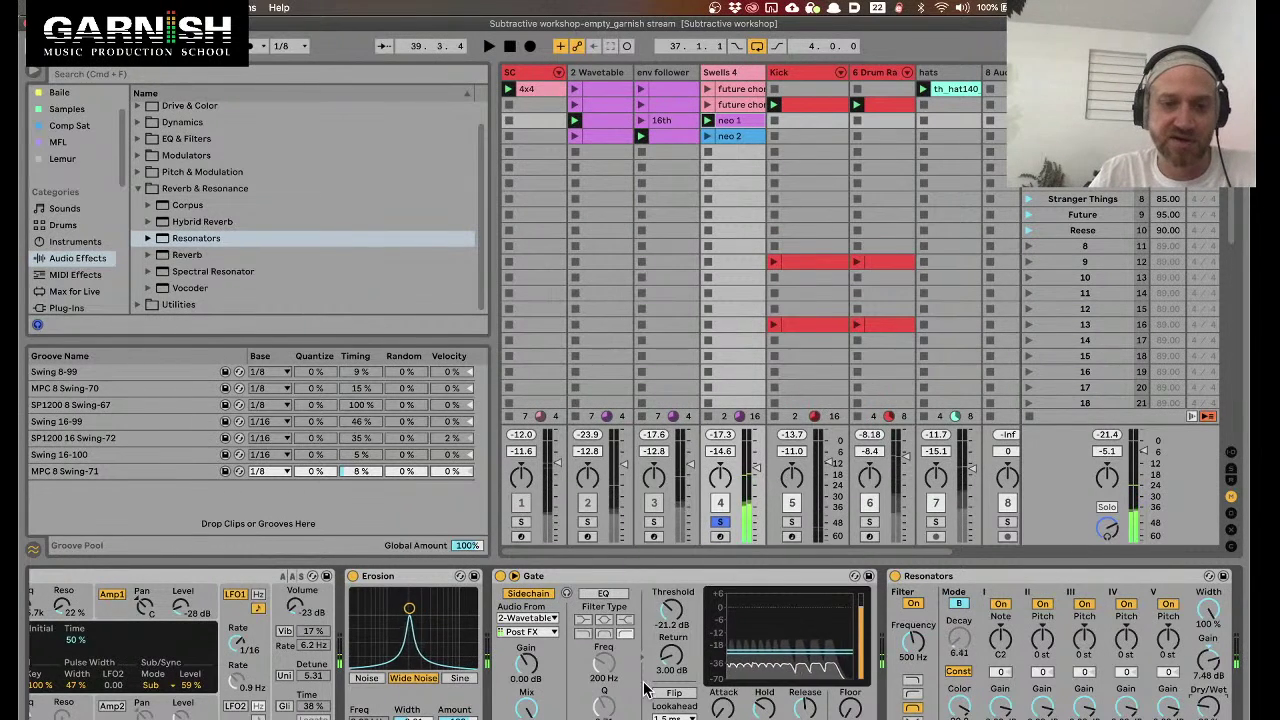
# Review env follower's Envelope Follower mappings and the devices in Swells 4's chain
pyautogui.click(660, 72)
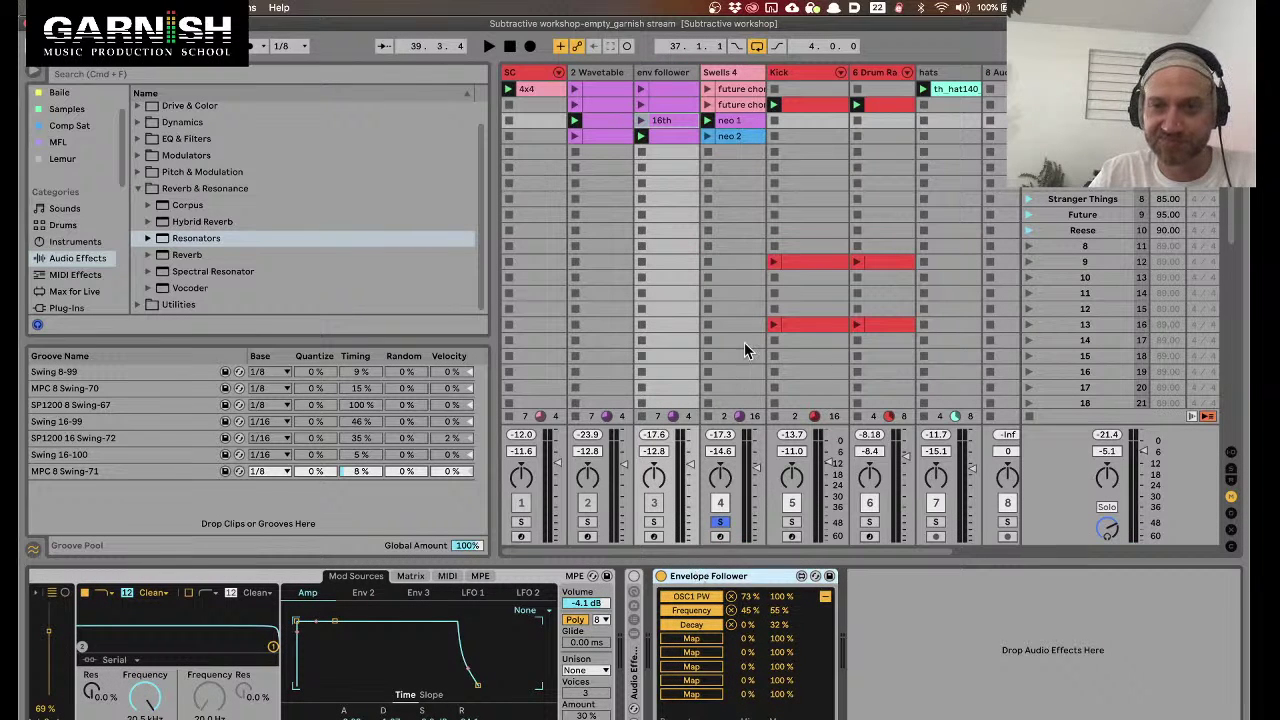
pyautogui.click(738, 73)
pyautogui.hscroll(-5, 617, 716)
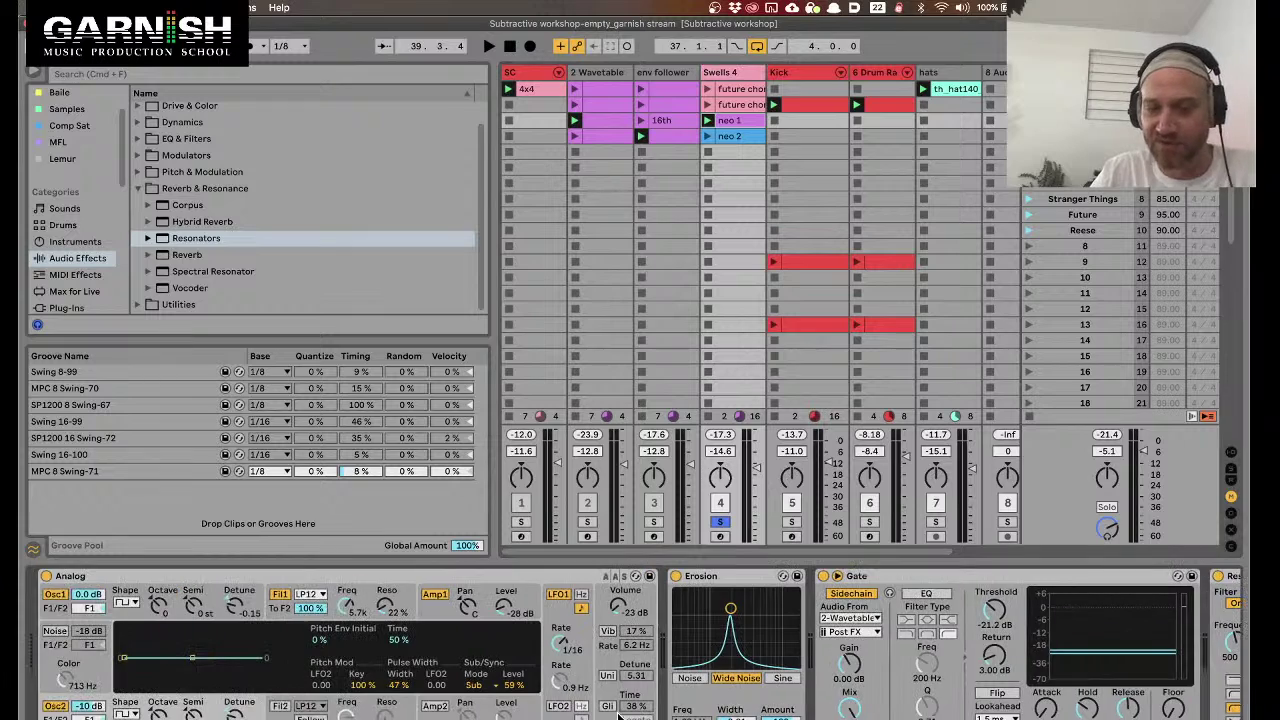
pyautogui.hscroll(5, 618, 713)
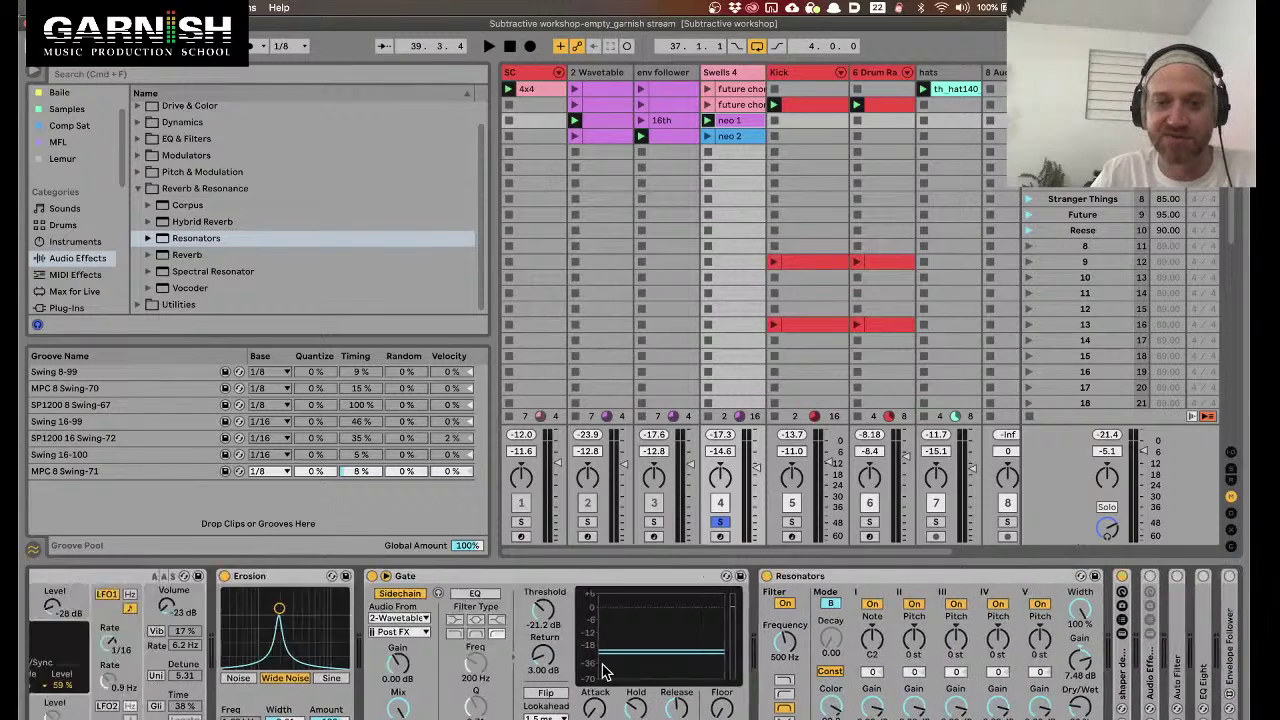
pyautogui.hscroll(-5, 604, 672)
pyautogui.hscroll(5, 480, 634)
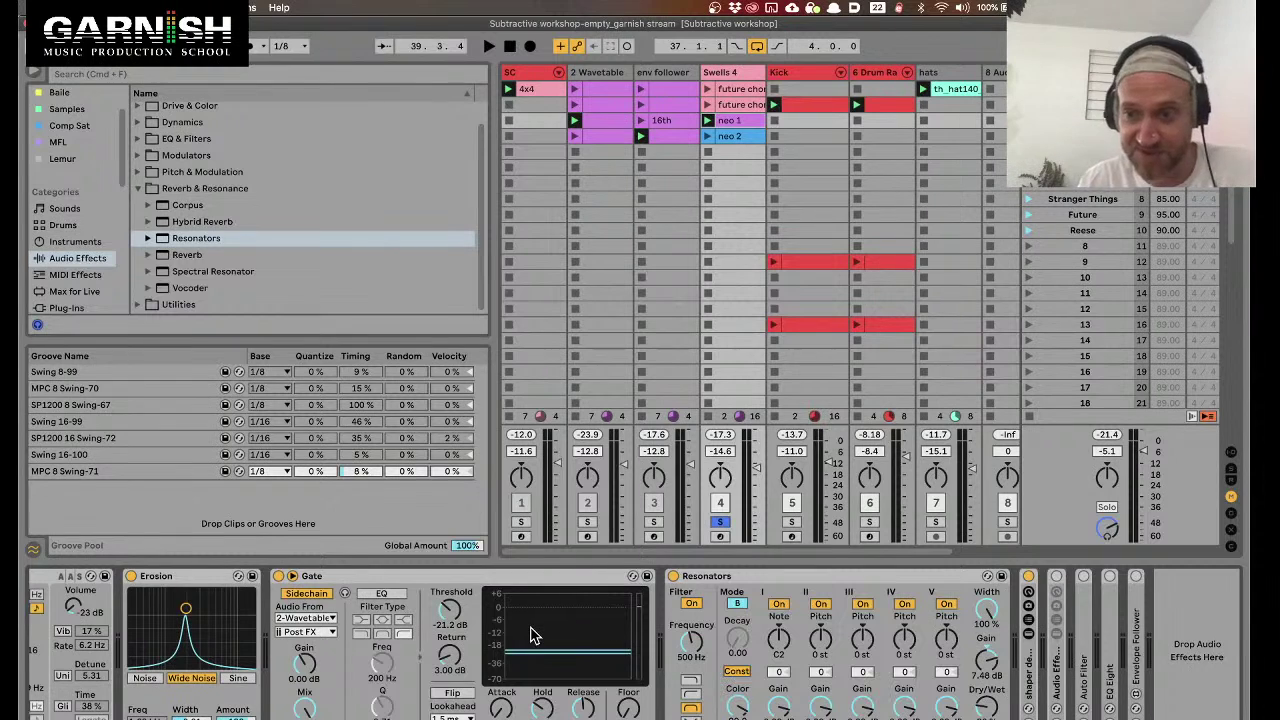
# Search the browser for "sha", insert Shaper between Gate and Resonators on Swells 4, and give it a rising exponential curve
pyautogui.press('super+f')
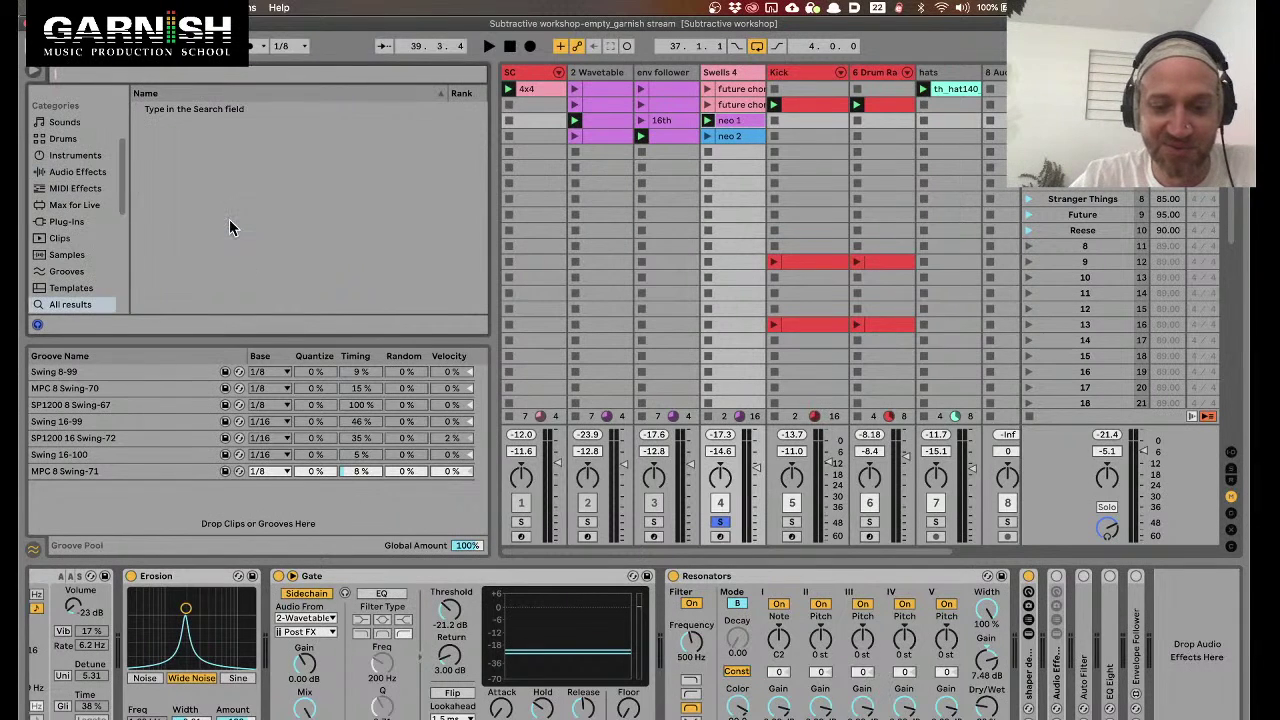
pyautogui.write('sha')
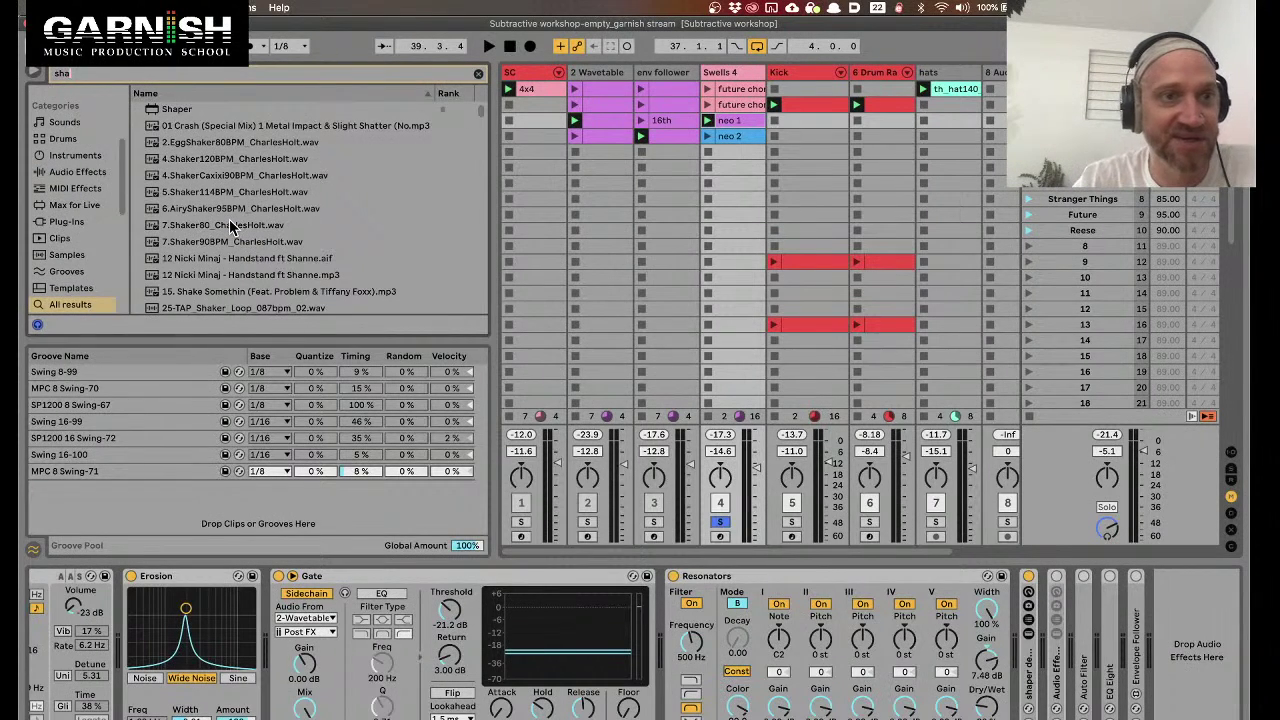
pyautogui.click(196, 109)
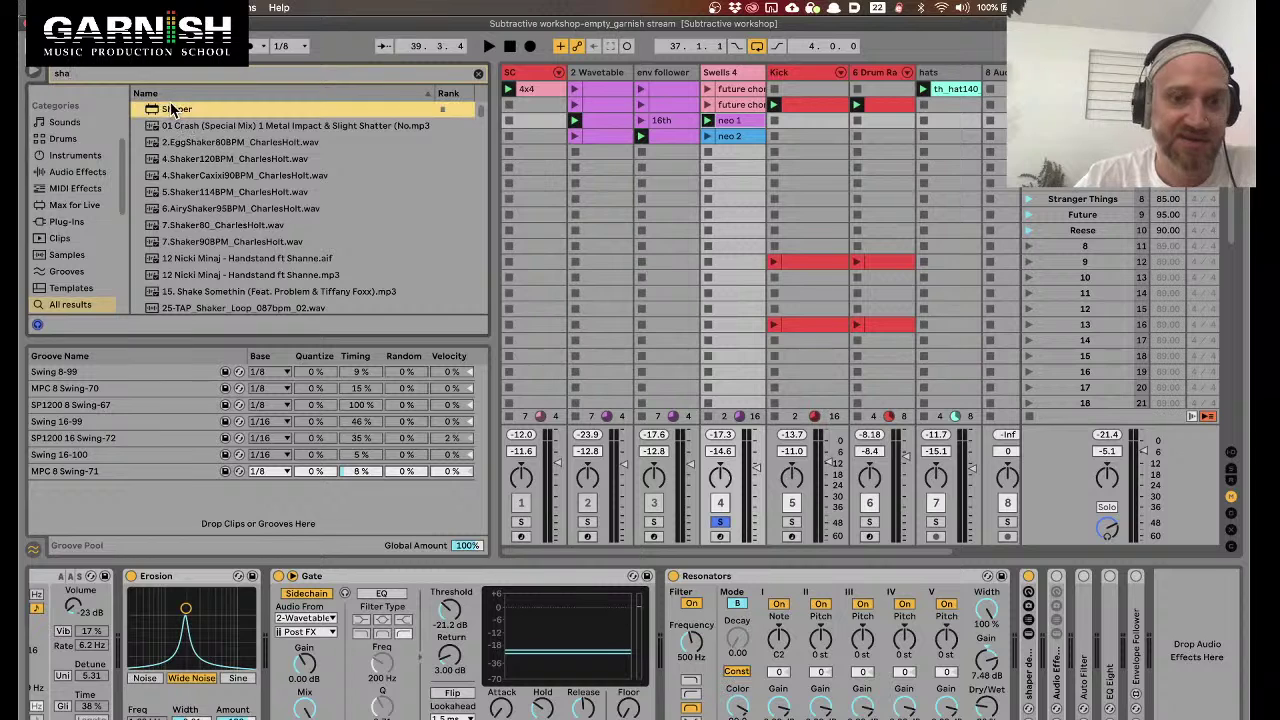
pyautogui.moveTo(790, 690); pyautogui.dragTo(790, 690)
pyautogui.press('space')
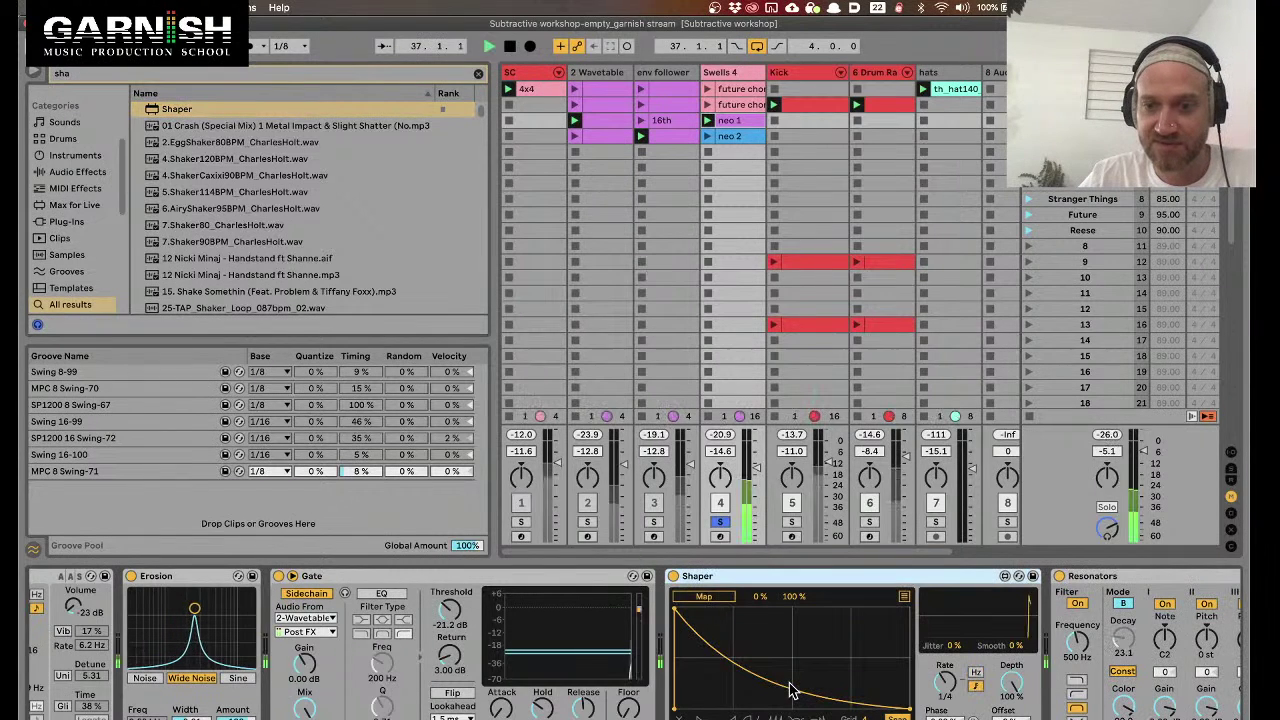
pyautogui.click(741, 717)
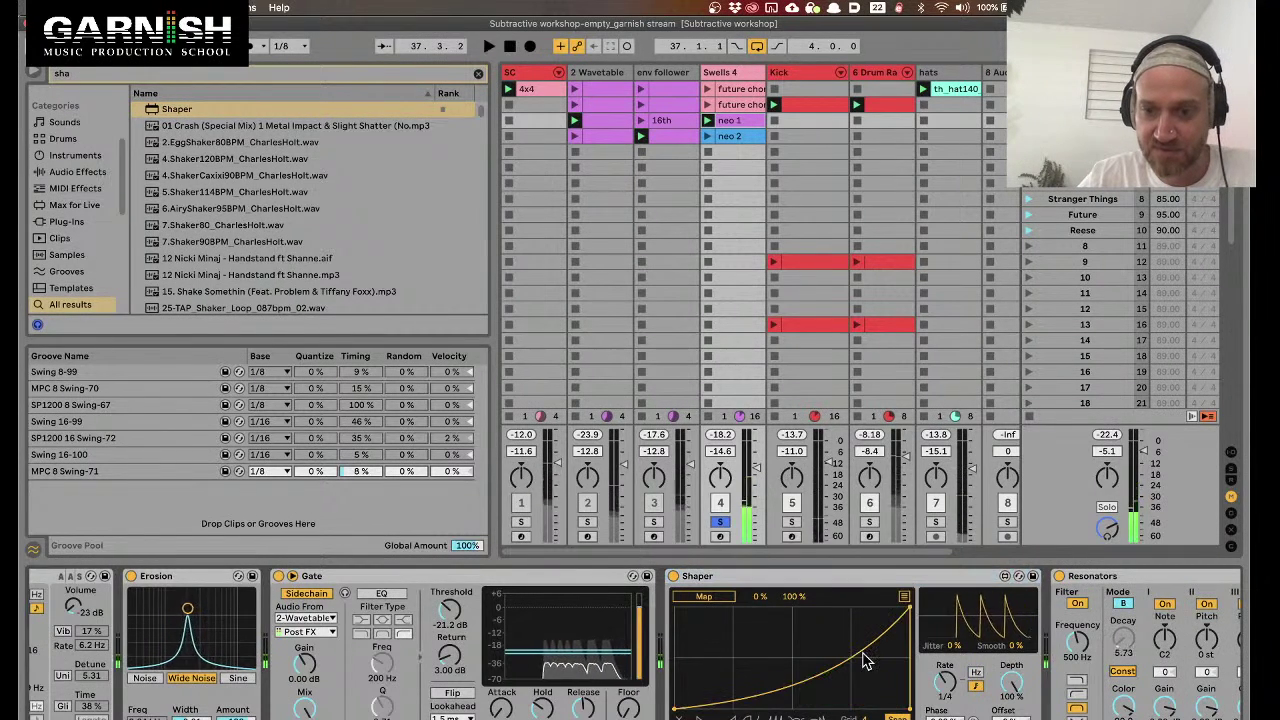
# Stop playback and map Shaper to Resonators' Dry/Wet
pyautogui.hscroll(5, 865, 659)
pyautogui.press('space')
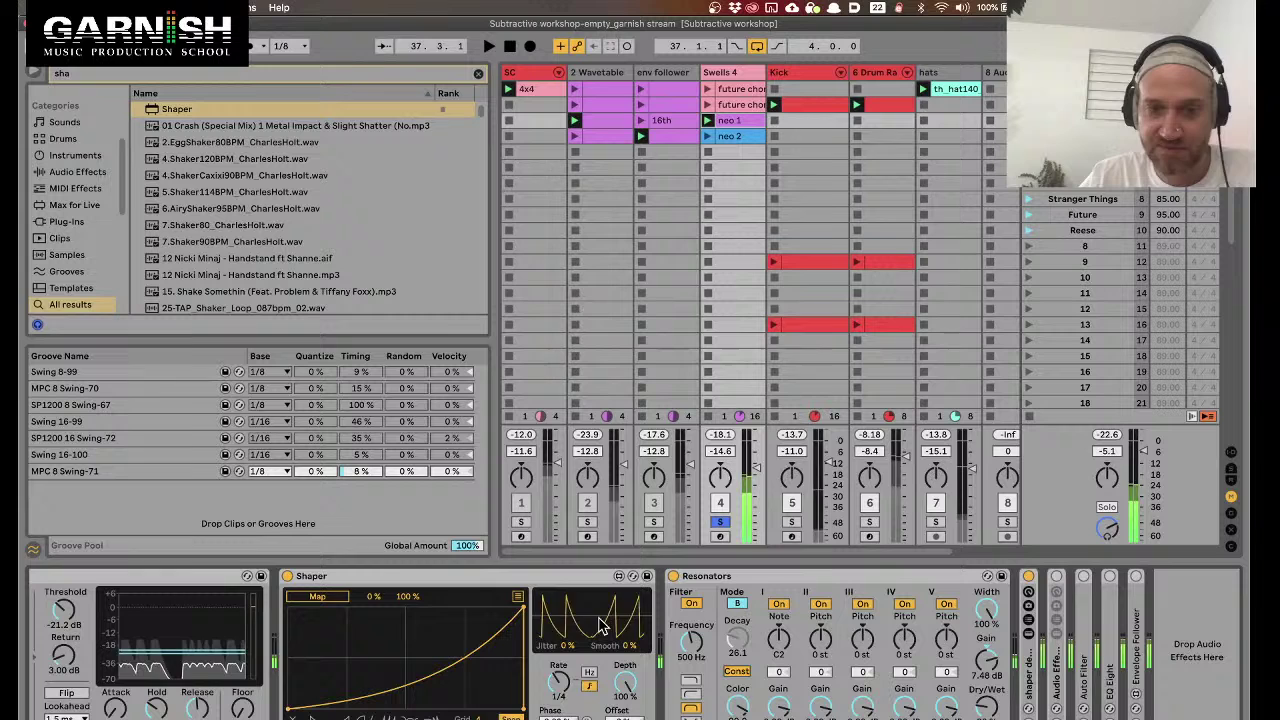
pyautogui.click(317, 596)
pyautogui.click(987, 706)
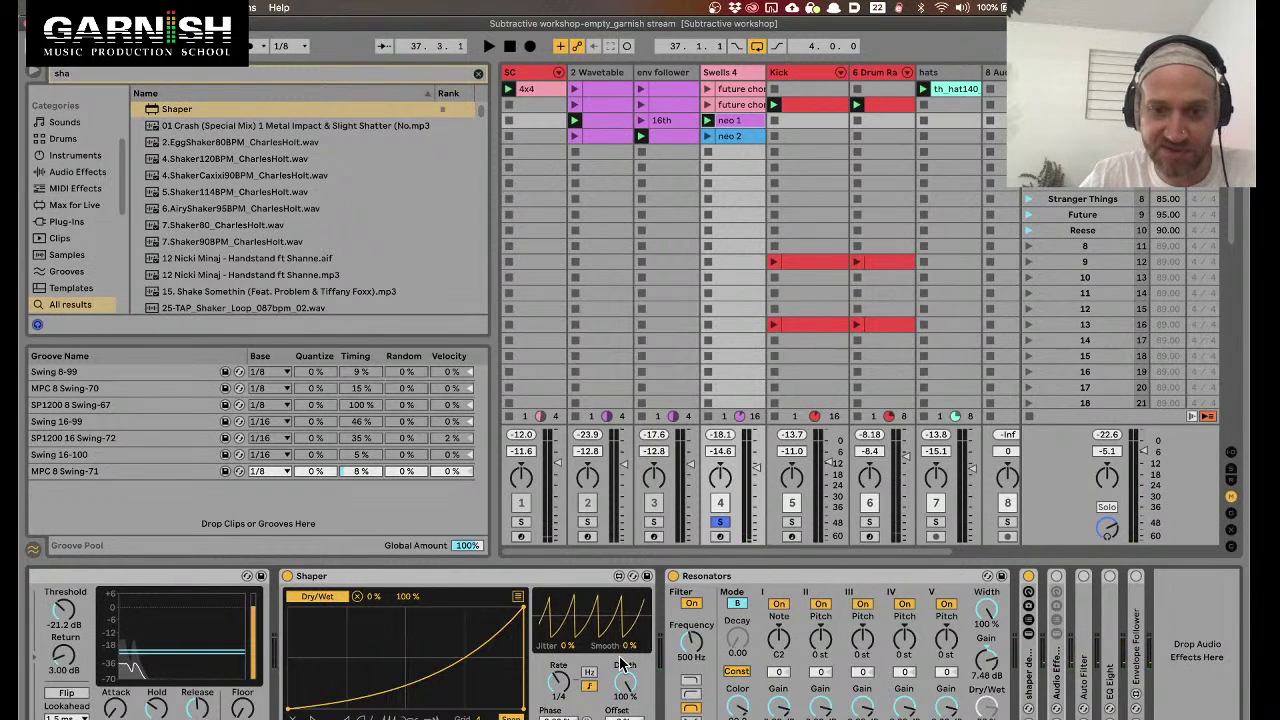
# During playback, set Shaper's Rate to 1, bend its curve with a midpoint breakpoint, and limit the Dry/Wet mapping to 27–48 %
pyautogui.press('space')
pyautogui.moveTo(563, 695); pyautogui.dragTo(561, 692)
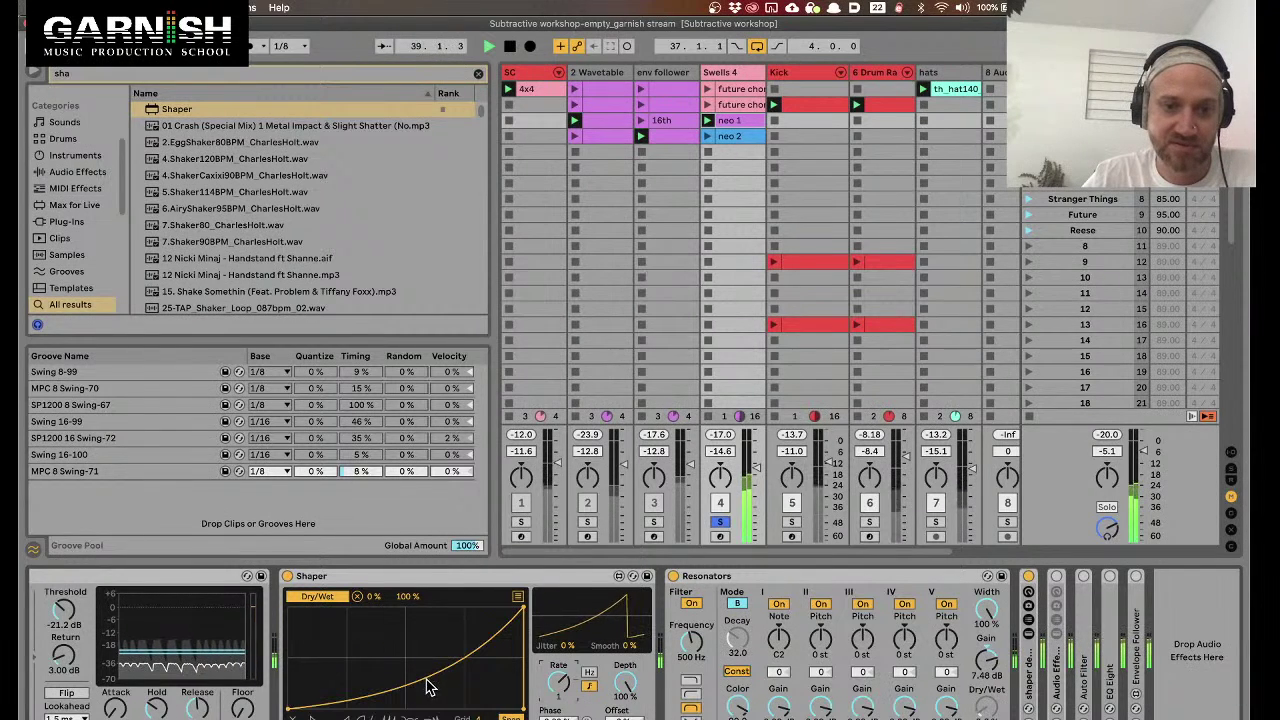
pyautogui.moveTo(424, 663); pyautogui.dragTo(408, 658)
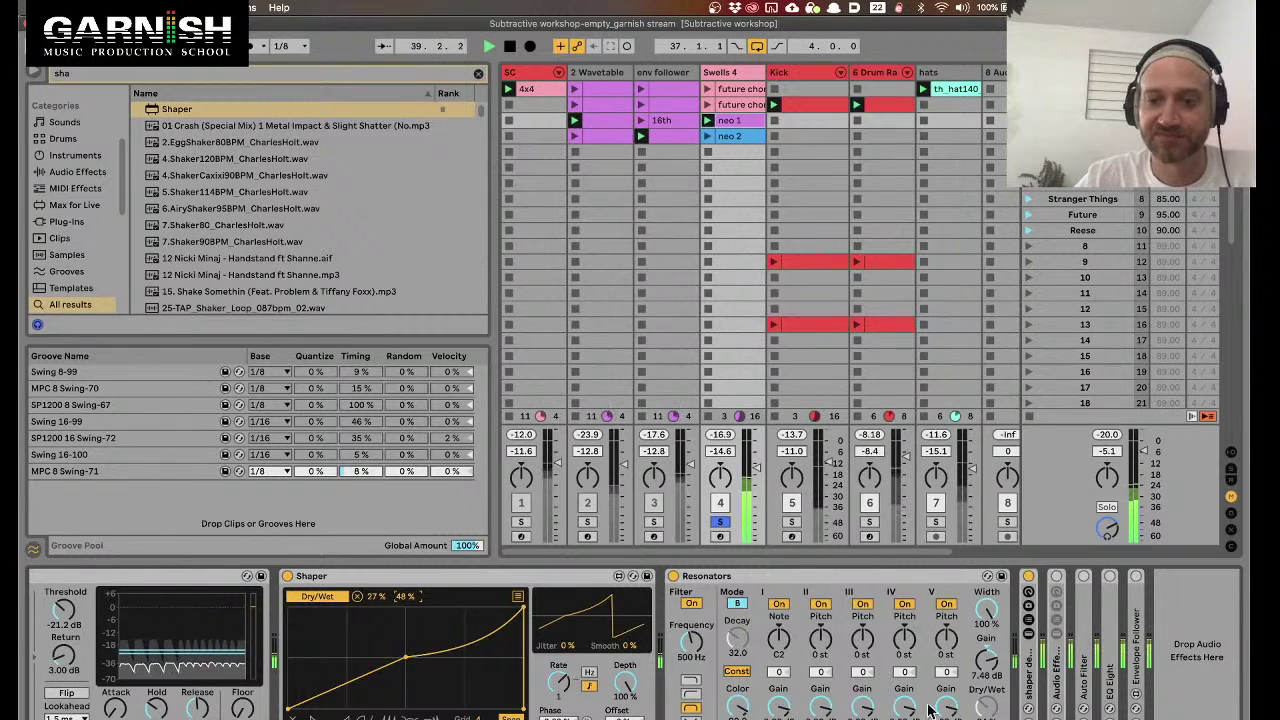
# Set Resonators' Pitch II to +24 st, Pitch III to +10 st and Mode to A
pyautogui.moveTo(820, 637); pyautogui.dragTo(820, 615)
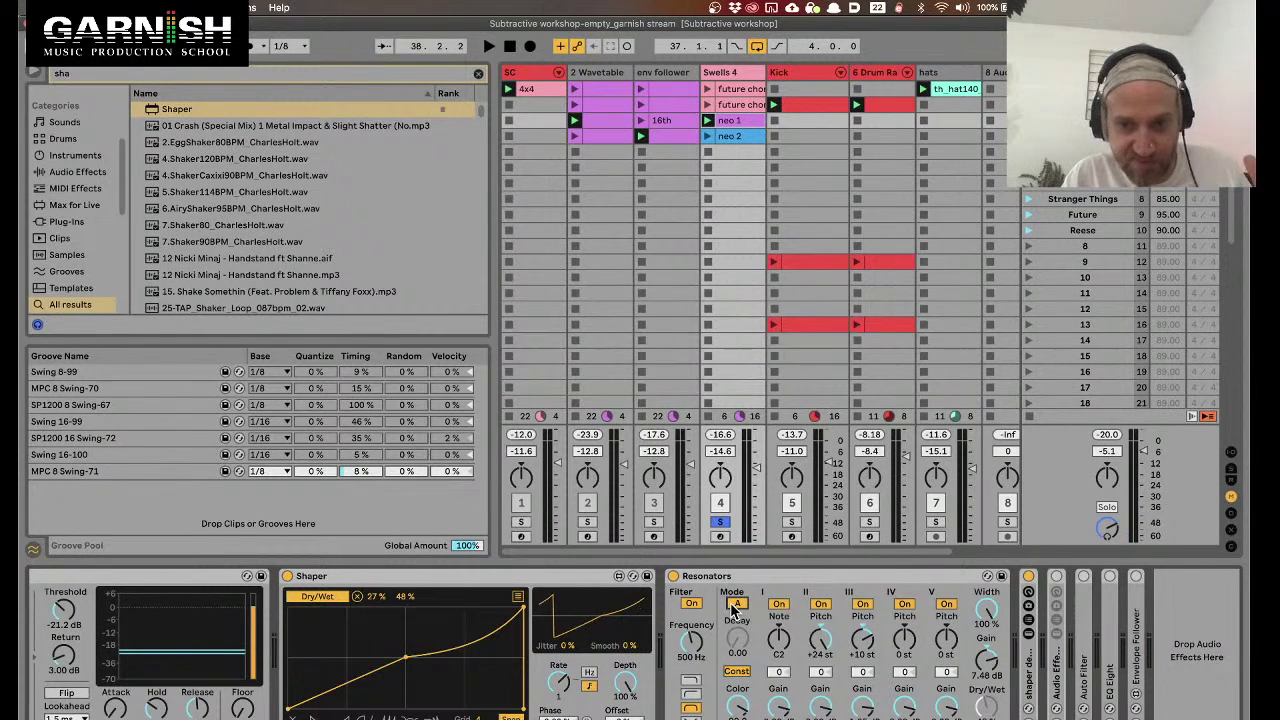
# Review Swells 4's device chain from Analog through Erosion, Gate and Shaper to Resonators
pyautogui.hscroll(-5, 735, 608)
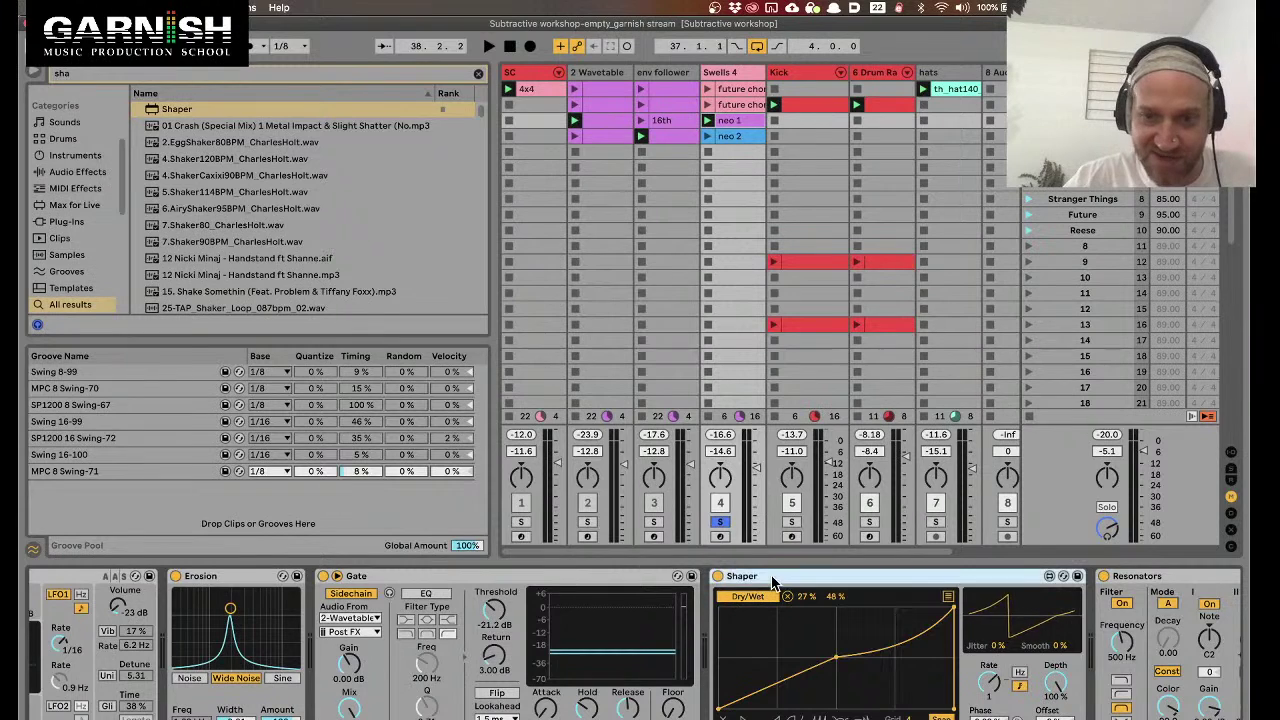
pyautogui.hscroll(-5, 534, 570)
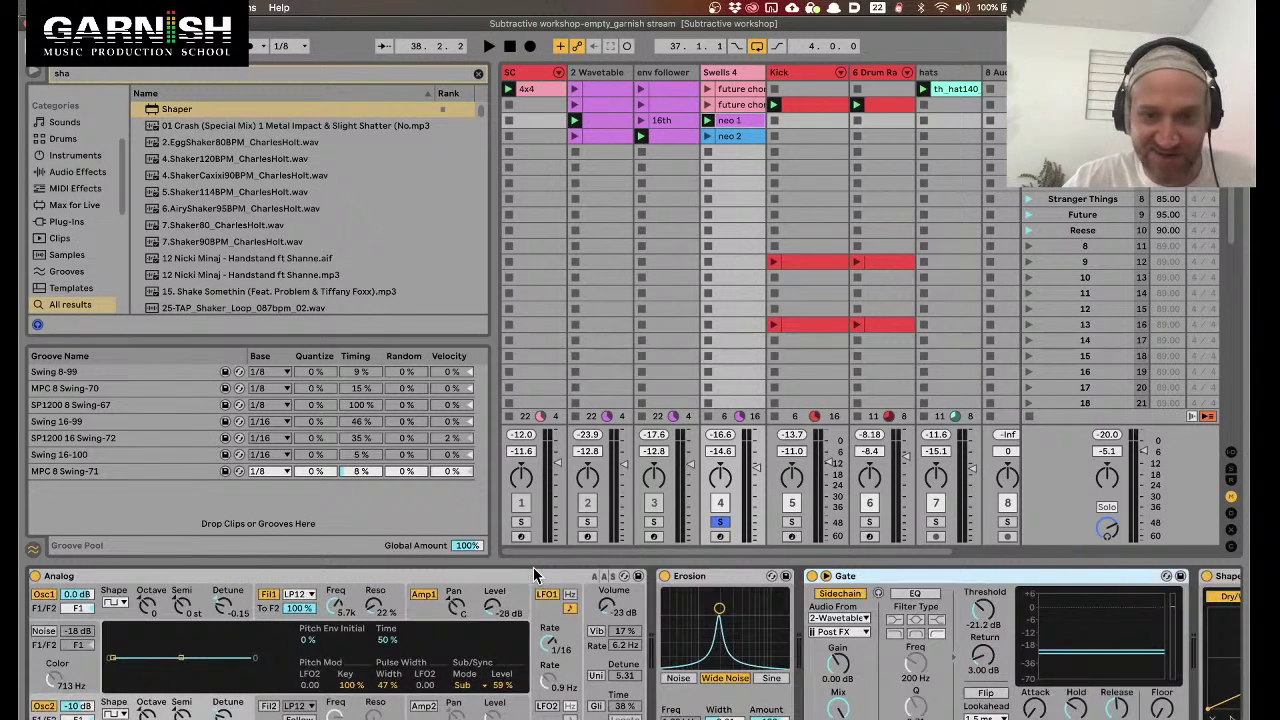
pyautogui.click(690, 575)
pyautogui.hscroll(-1, 690, 575)
pyautogui.click(605, 577)
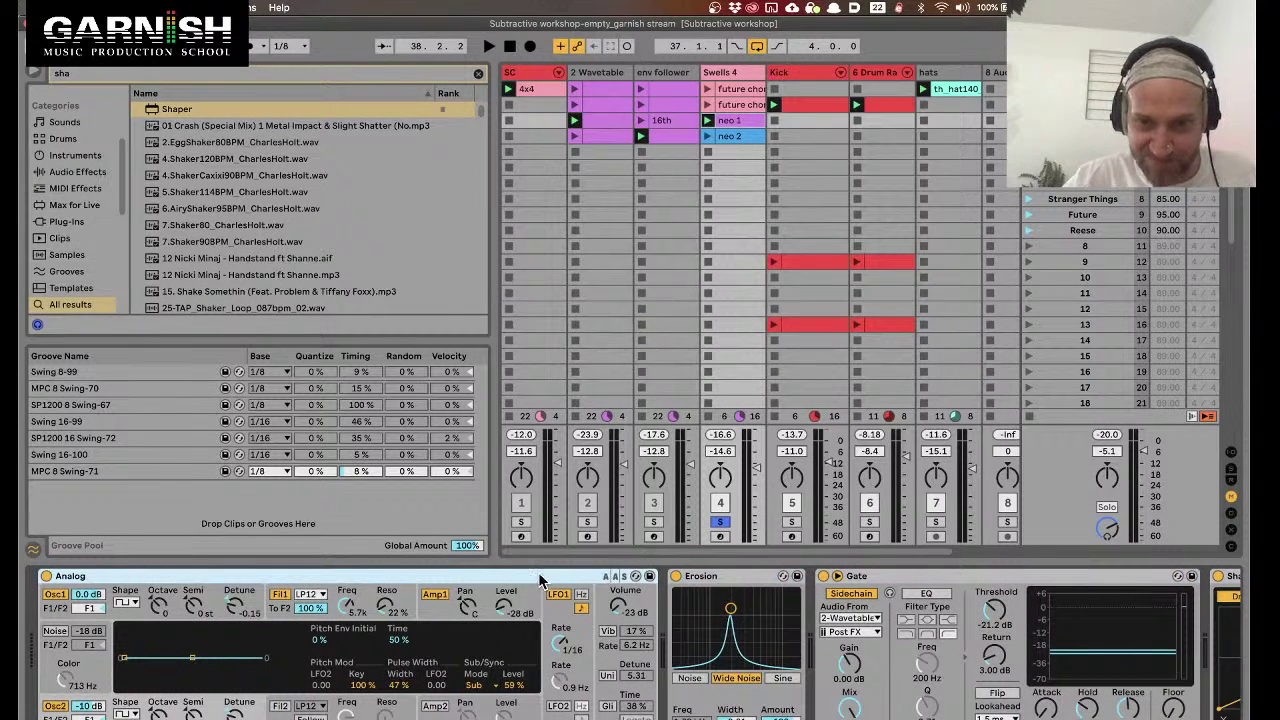
pyautogui.click(731, 578)
pyautogui.hscroll(10, 907, 590)
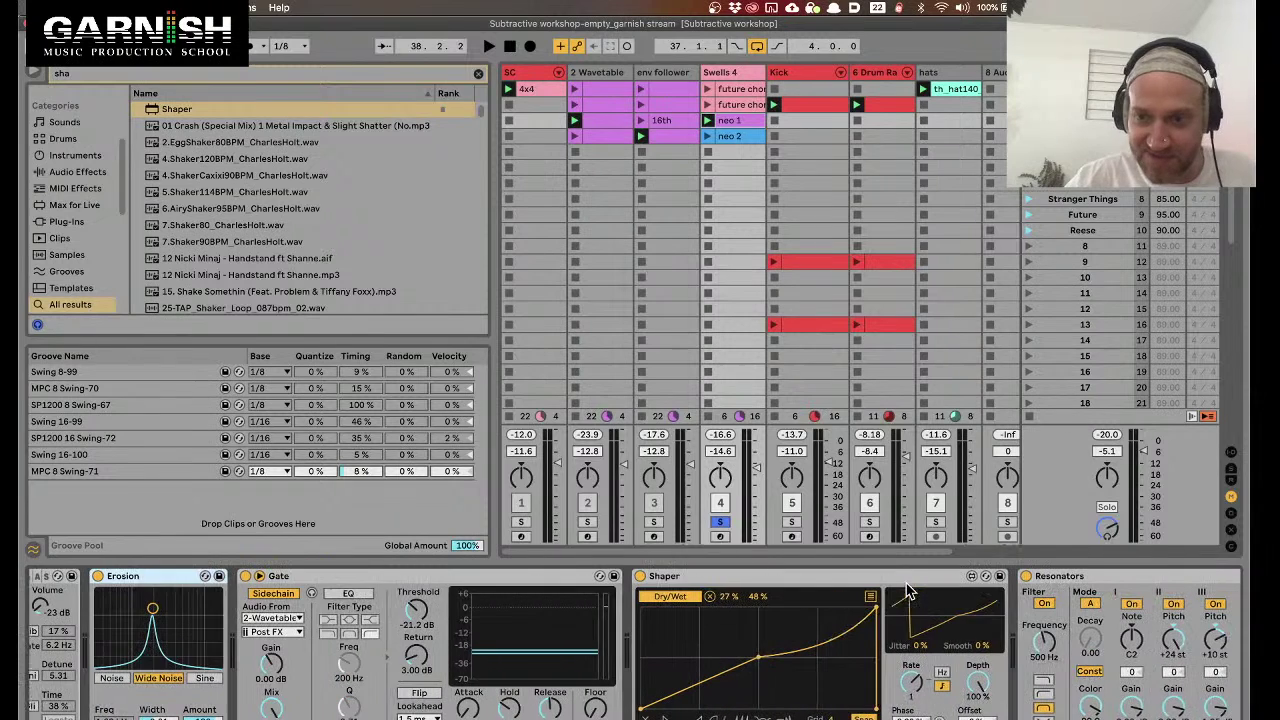
pyautogui.click(815, 578)
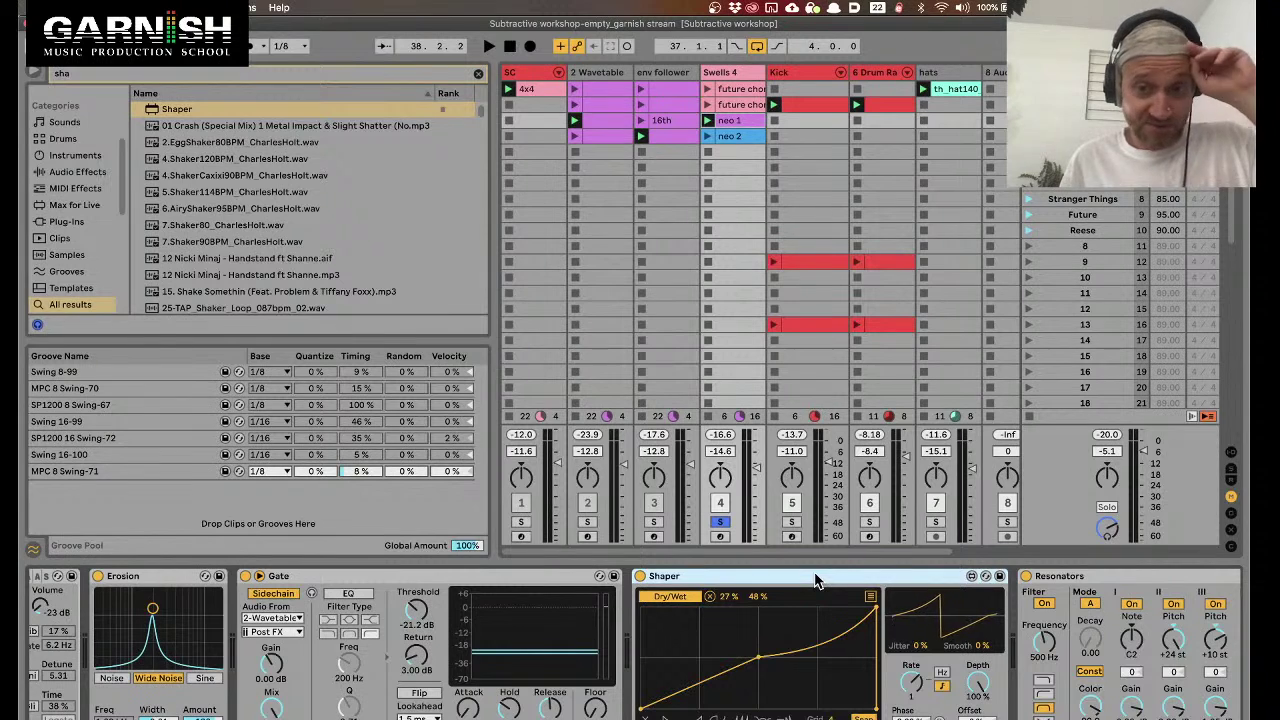
pyautogui.hscroll(5, 815, 580)
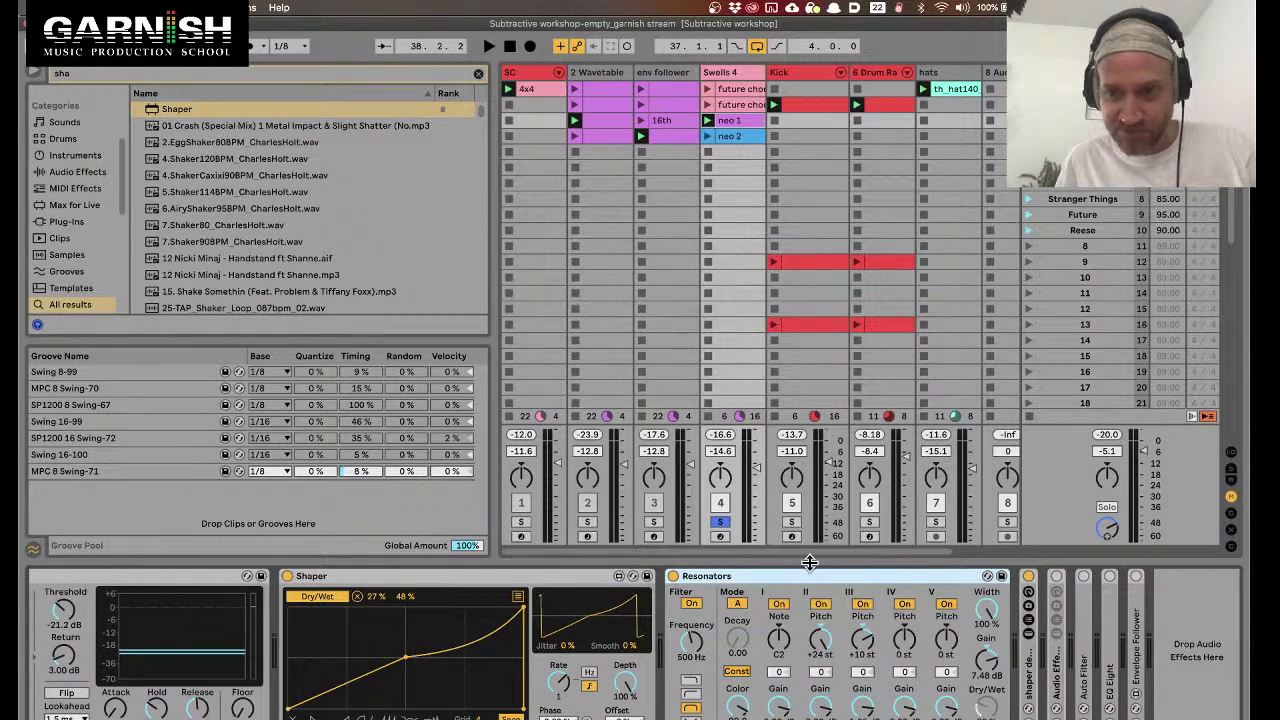
pyautogui.hscroll(-12, 806, 580)
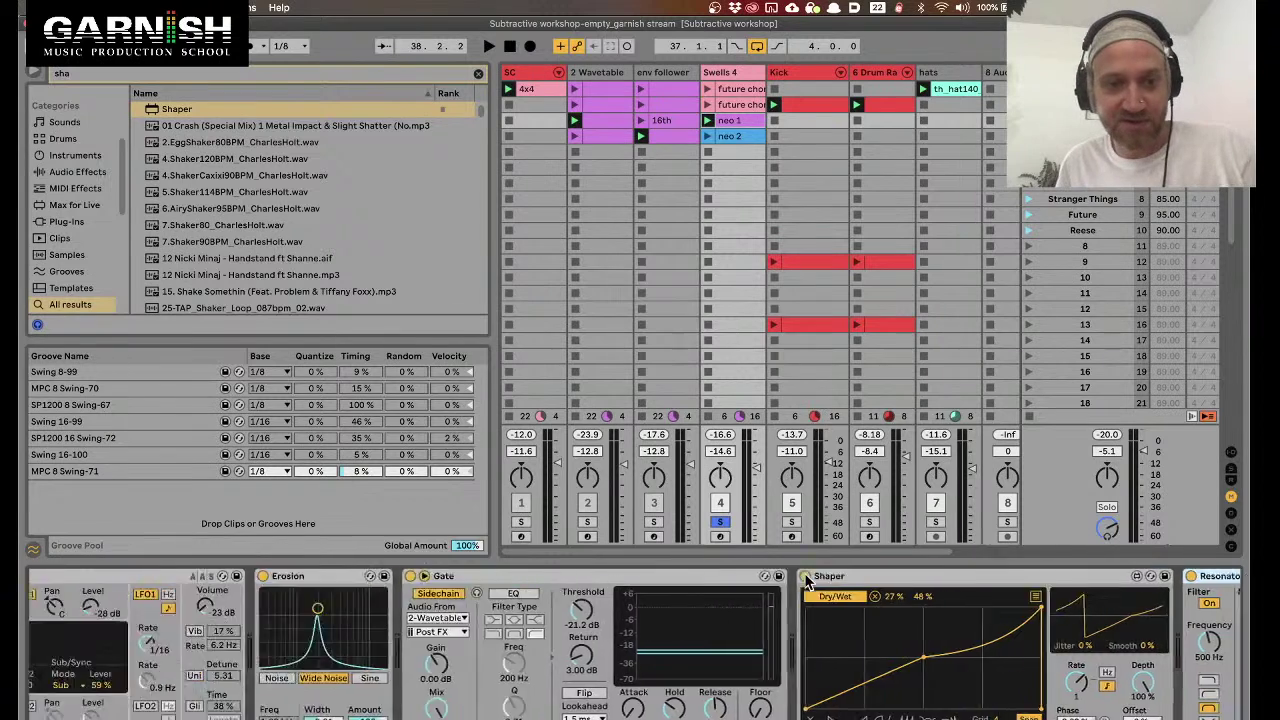
pyautogui.click(899, 587)
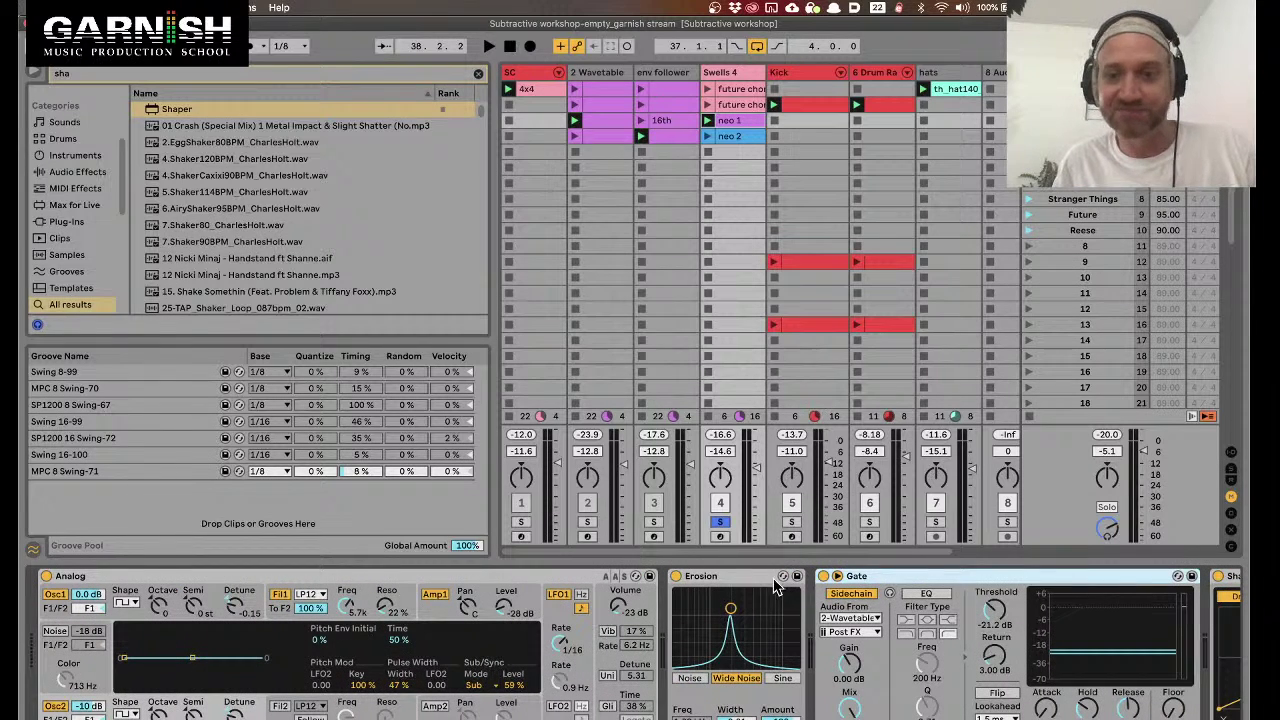
pyautogui.click(758, 584)
pyautogui.click(545, 580)
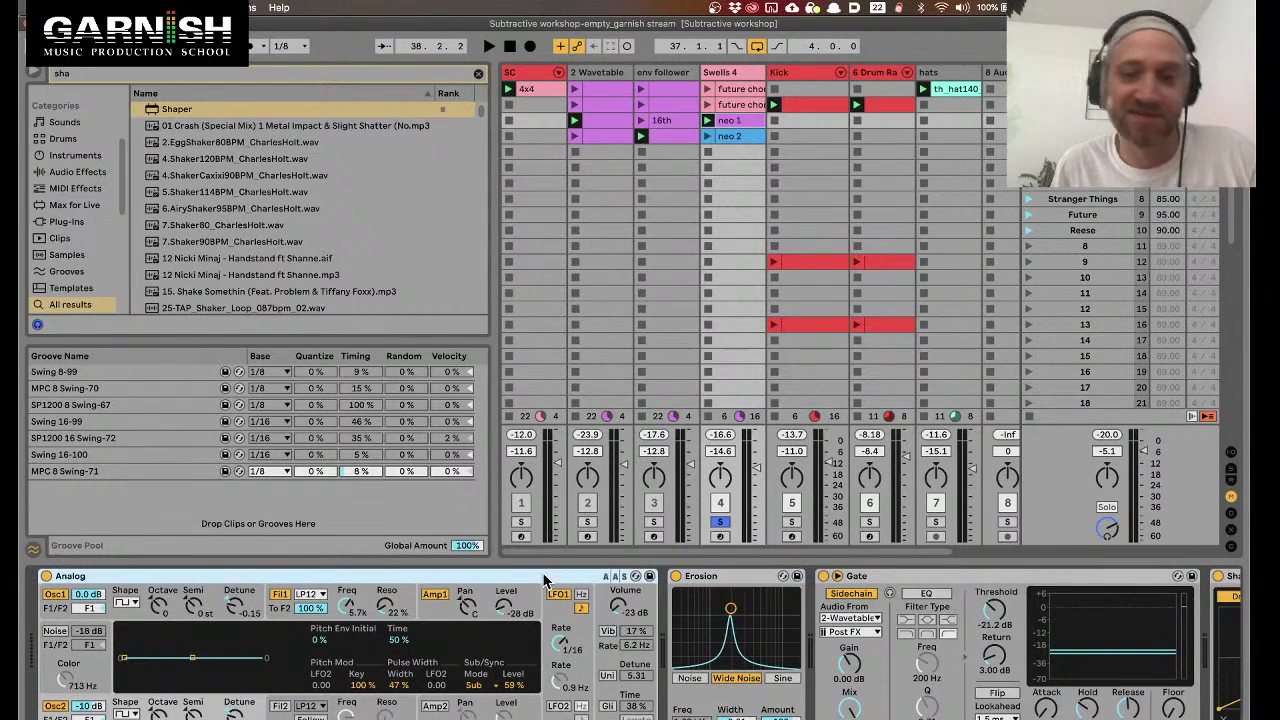
pyautogui.hscroll(10, 545, 580)
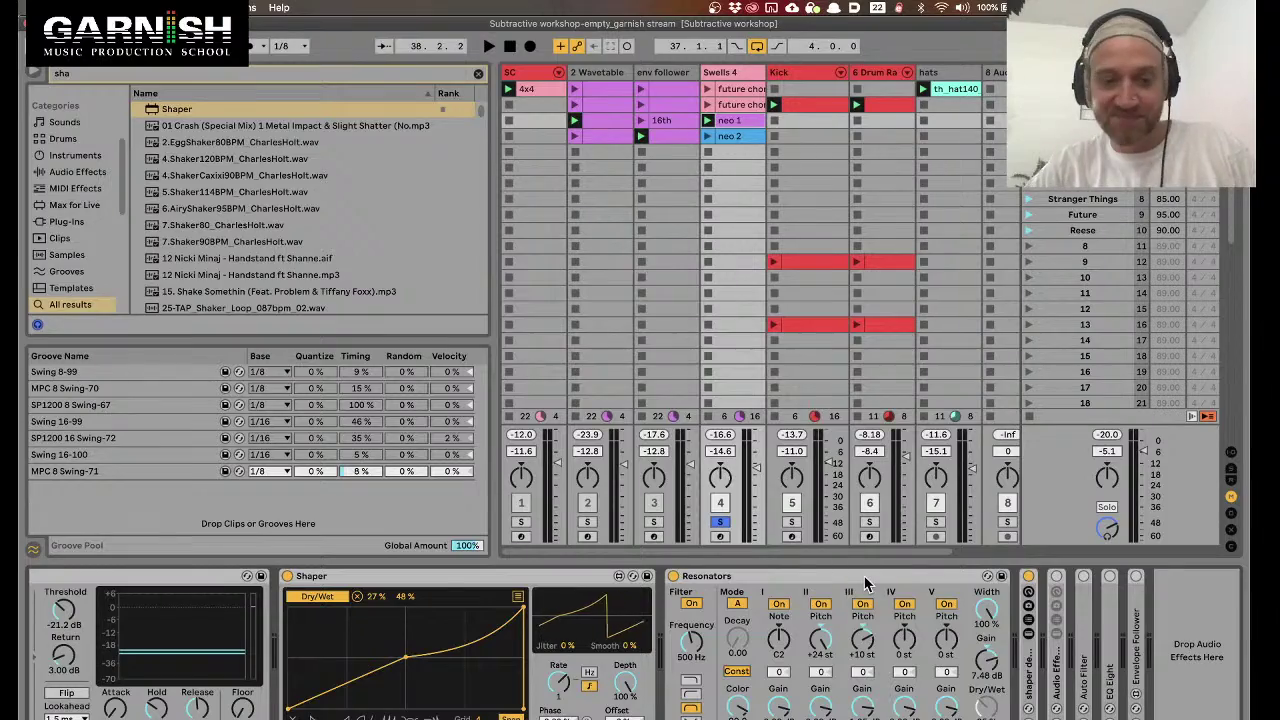
# Switch to OBS and select the garnish intro scene
pyautogui.press('super+Tab')
pyautogui.press('super+Tab')
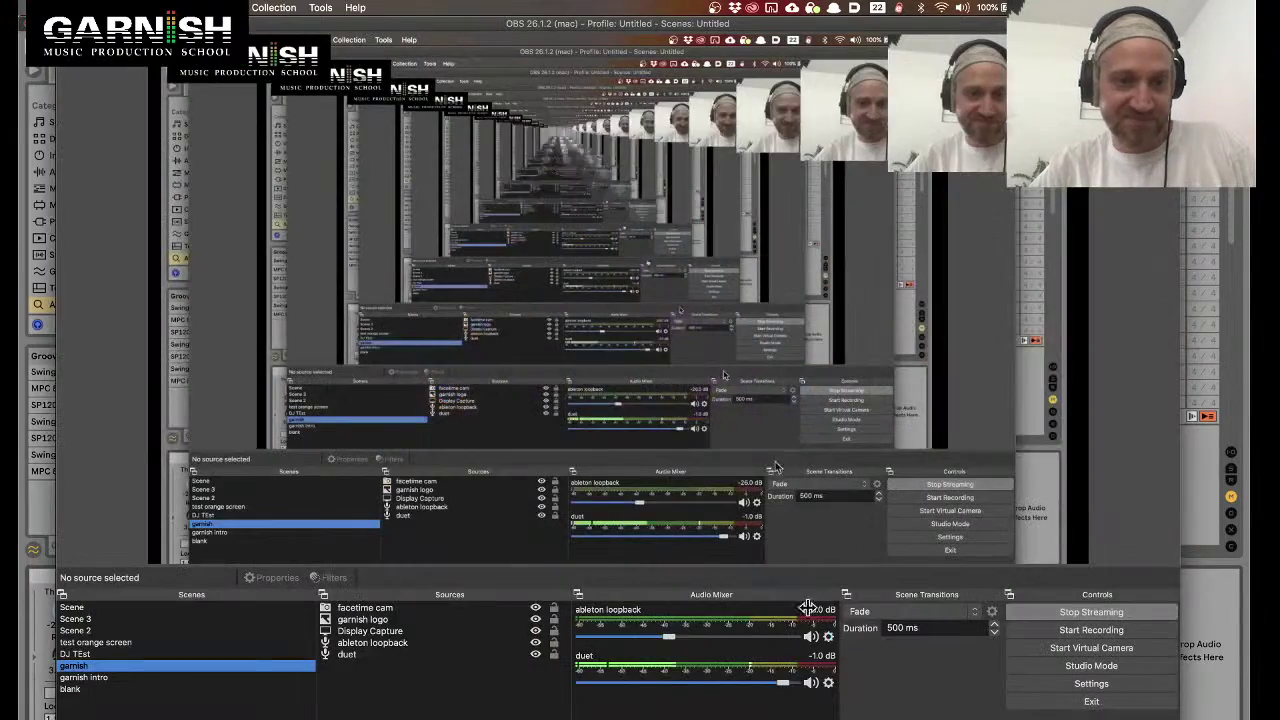
pyautogui.click(105, 680)
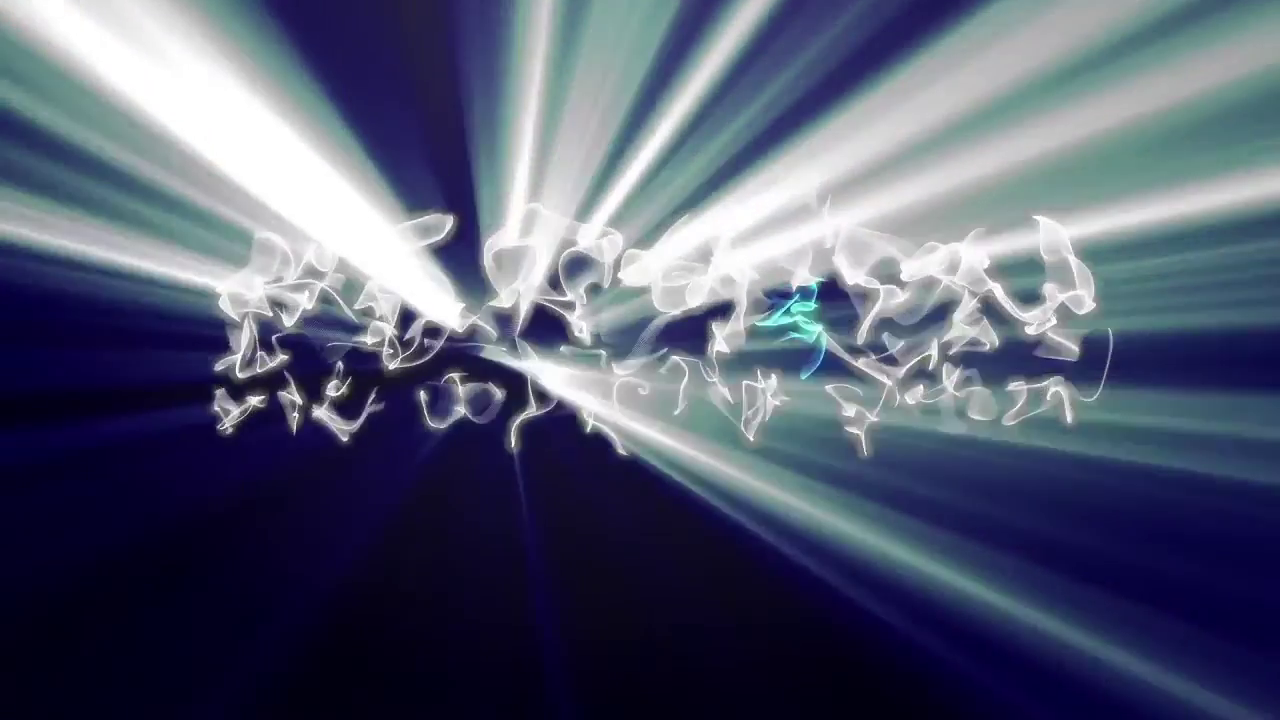